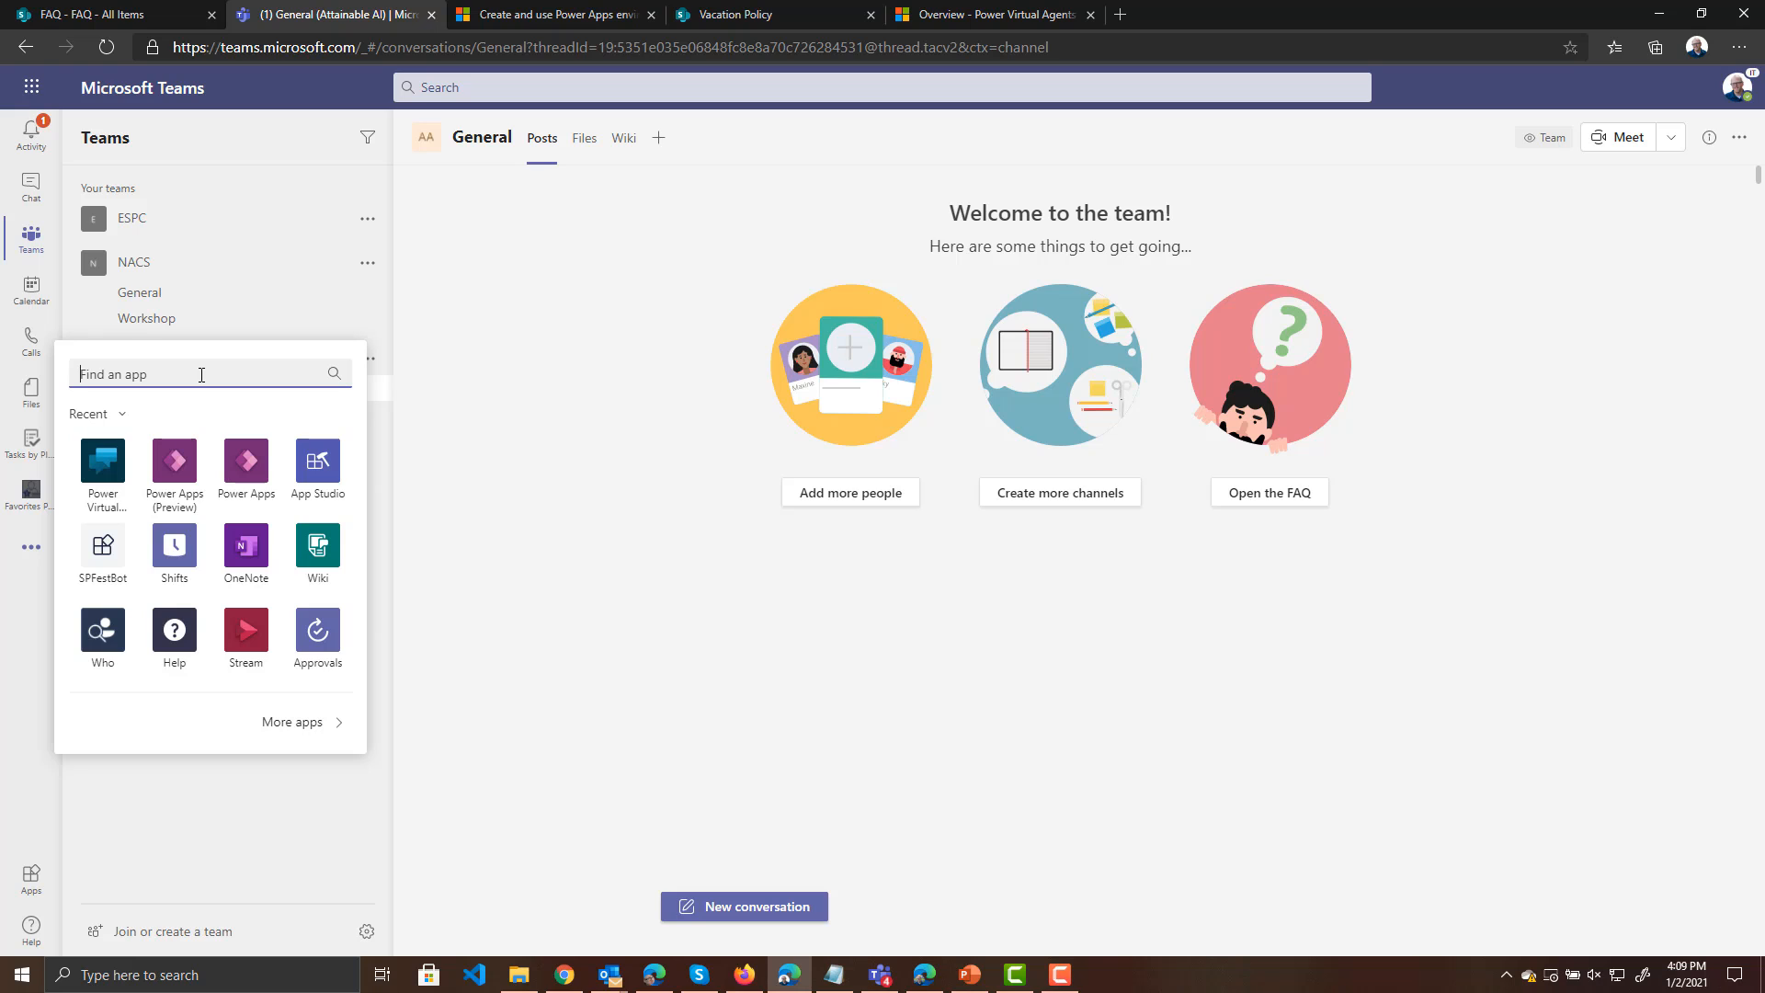
Search the apps for "Power Virt" and open Power Virtual Agents
type("Power Vir")
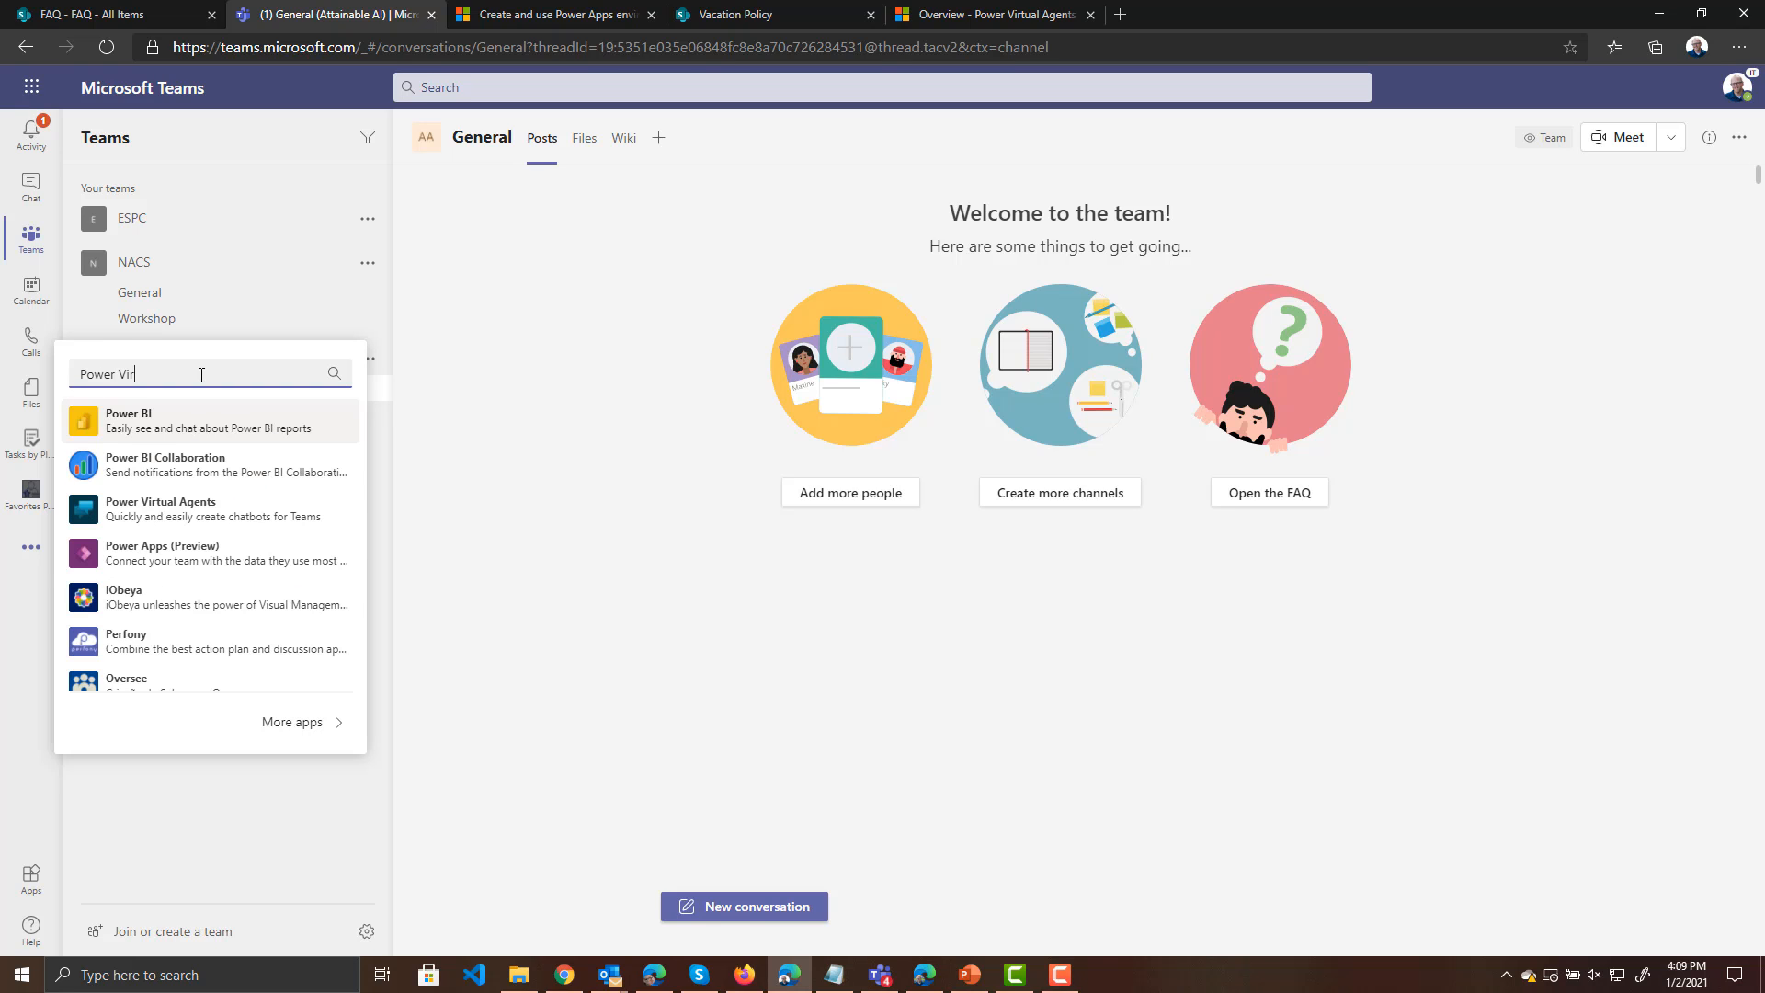
type("t")
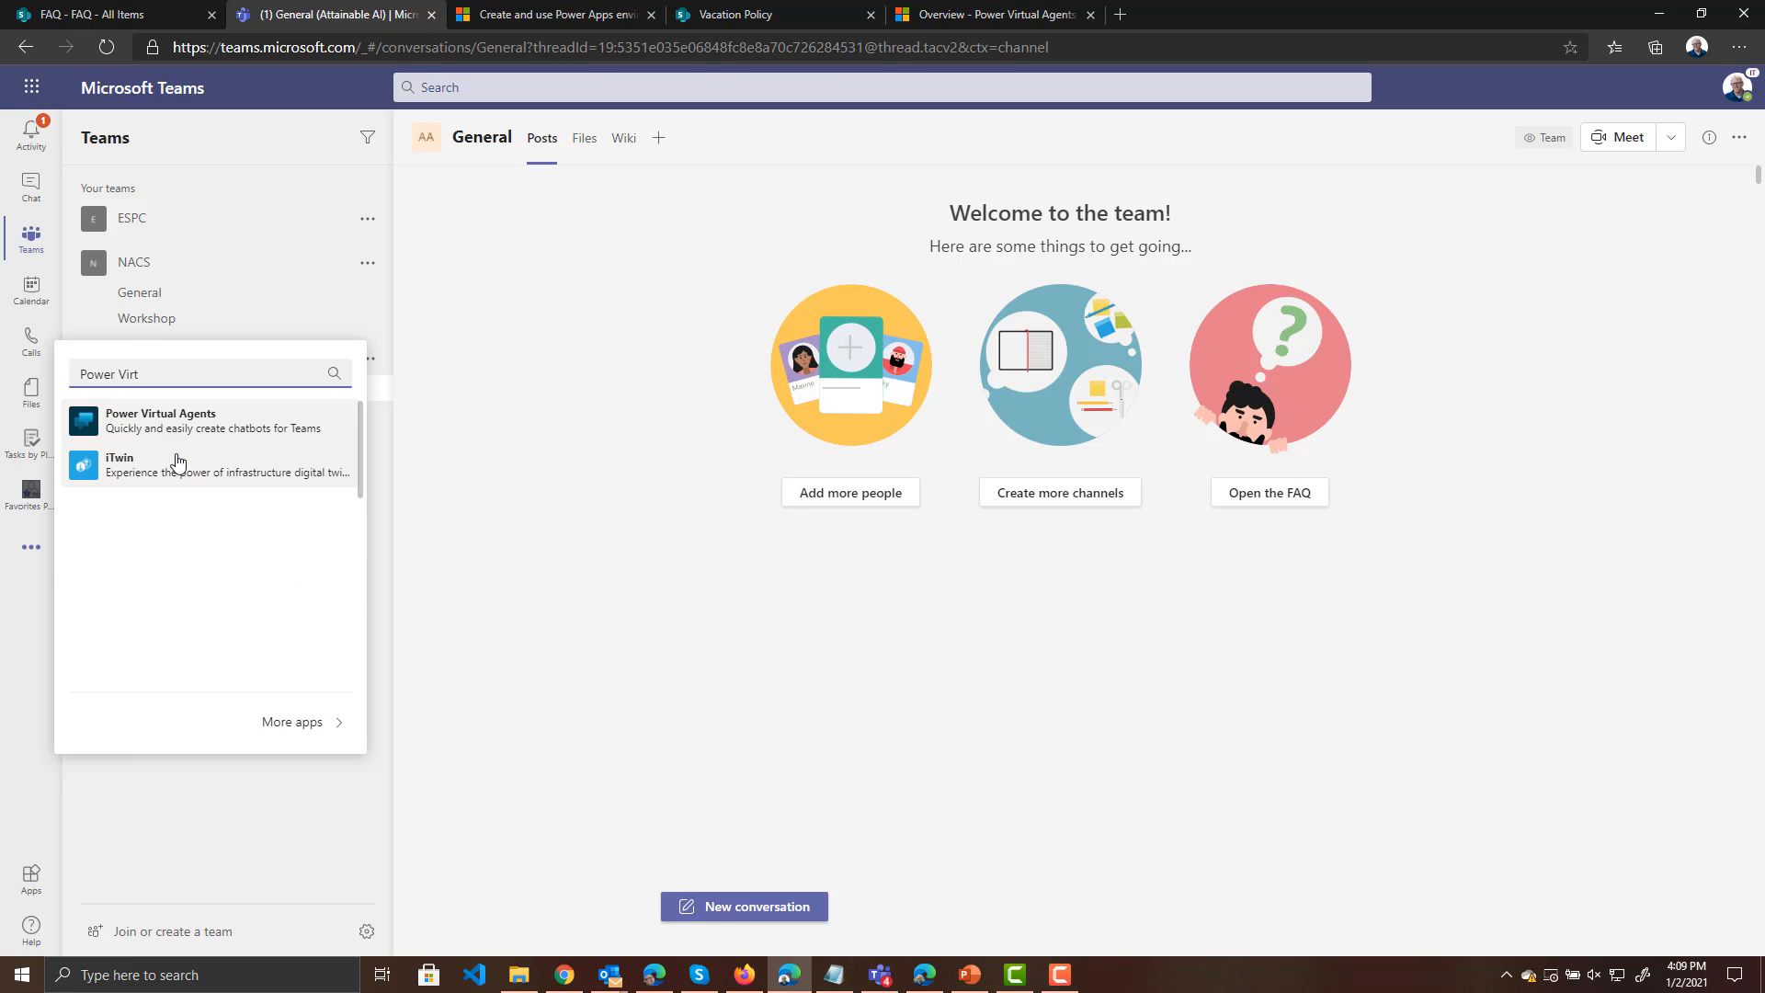
left_click(165, 438)
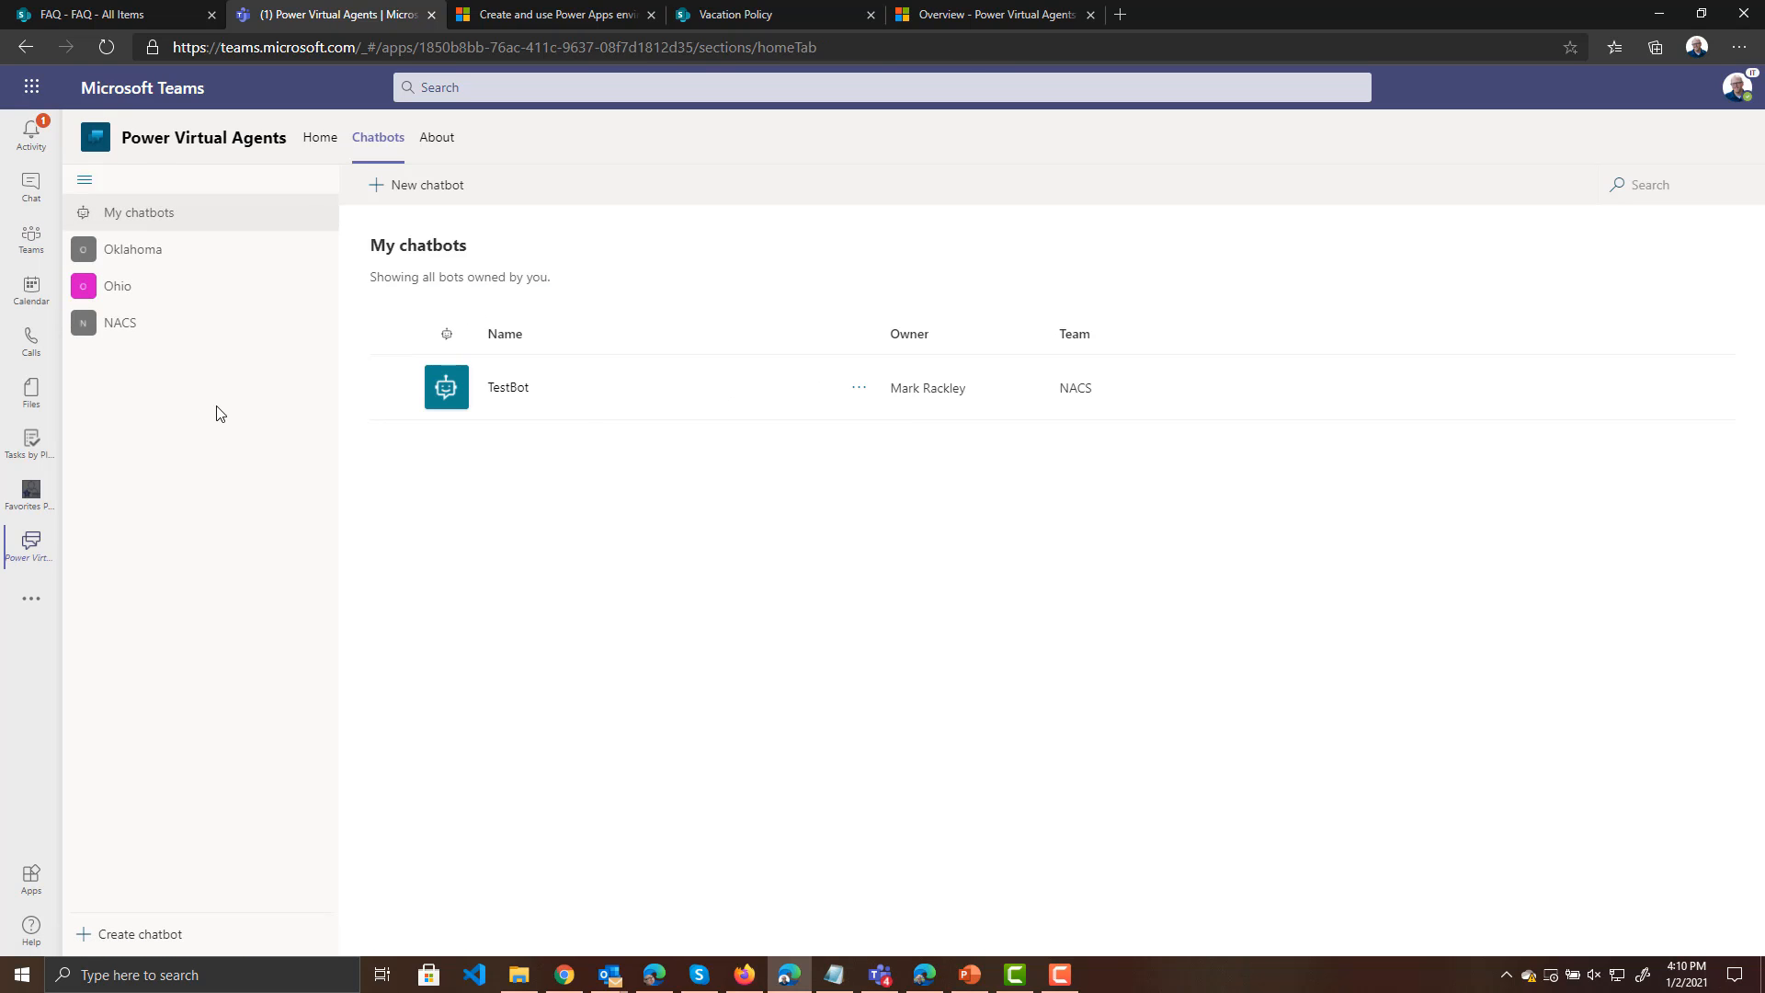
Start a new chatbot for the Attainable AI team and continue to the bot setup
left_click(409, 185)
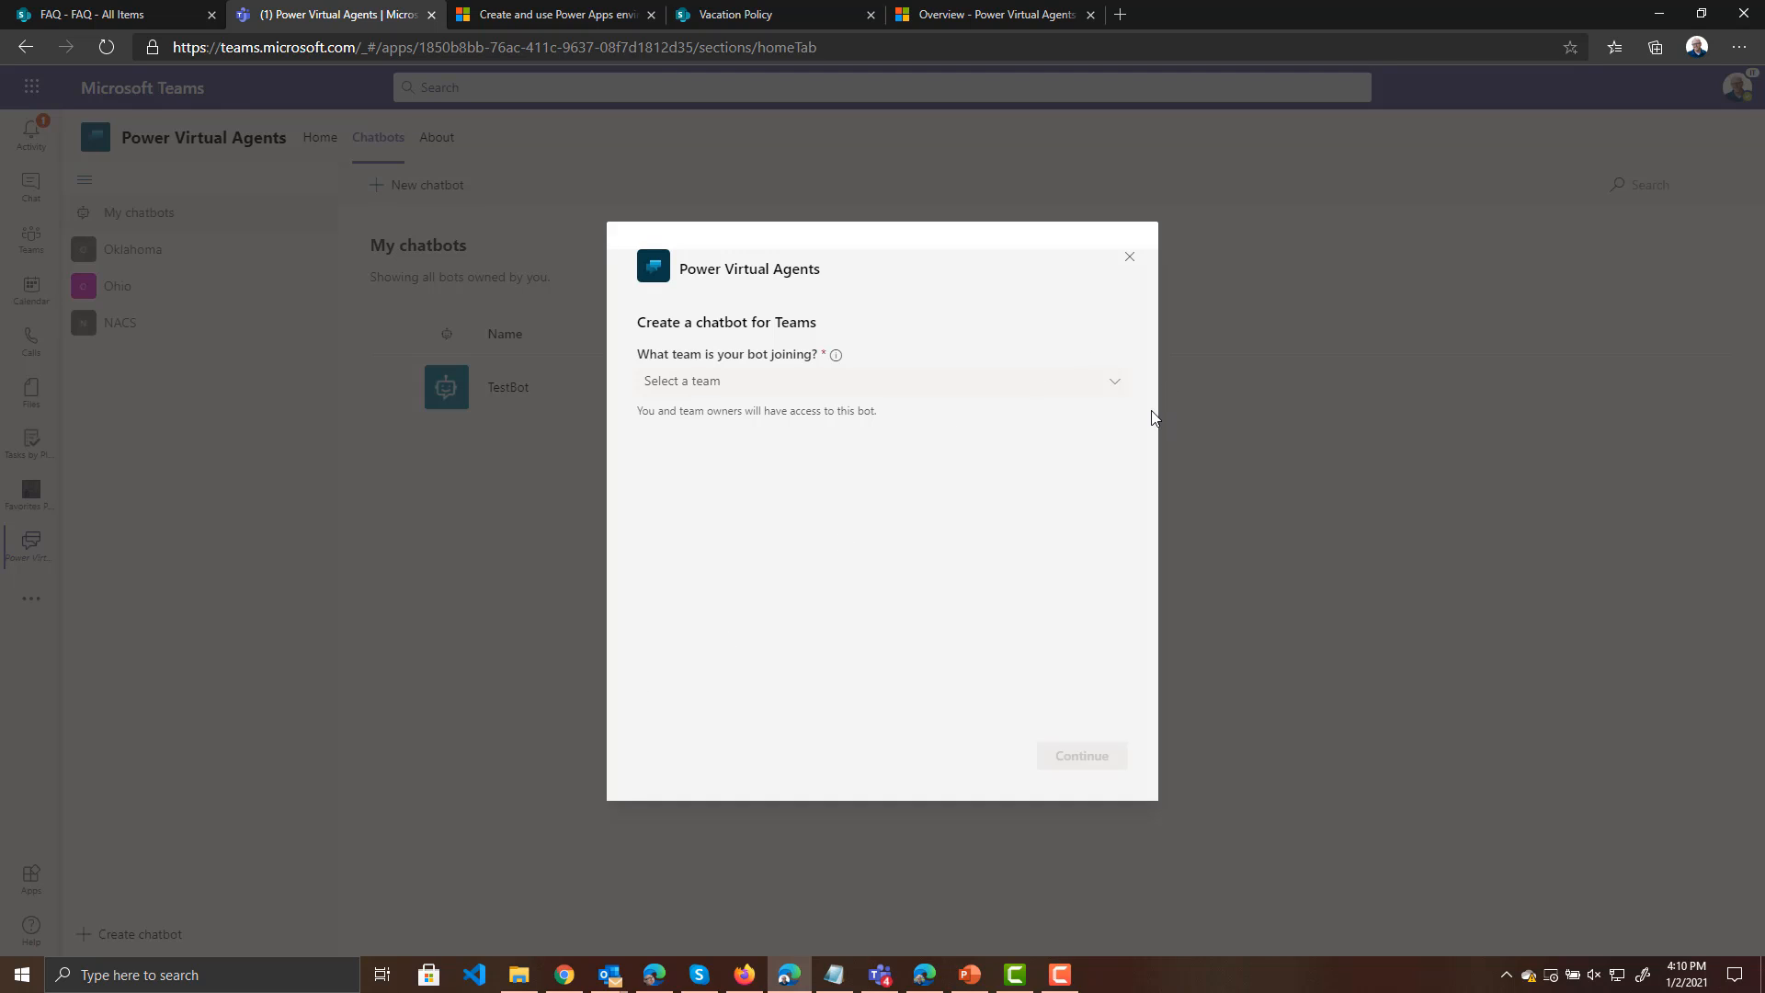
left_click(1115, 382)
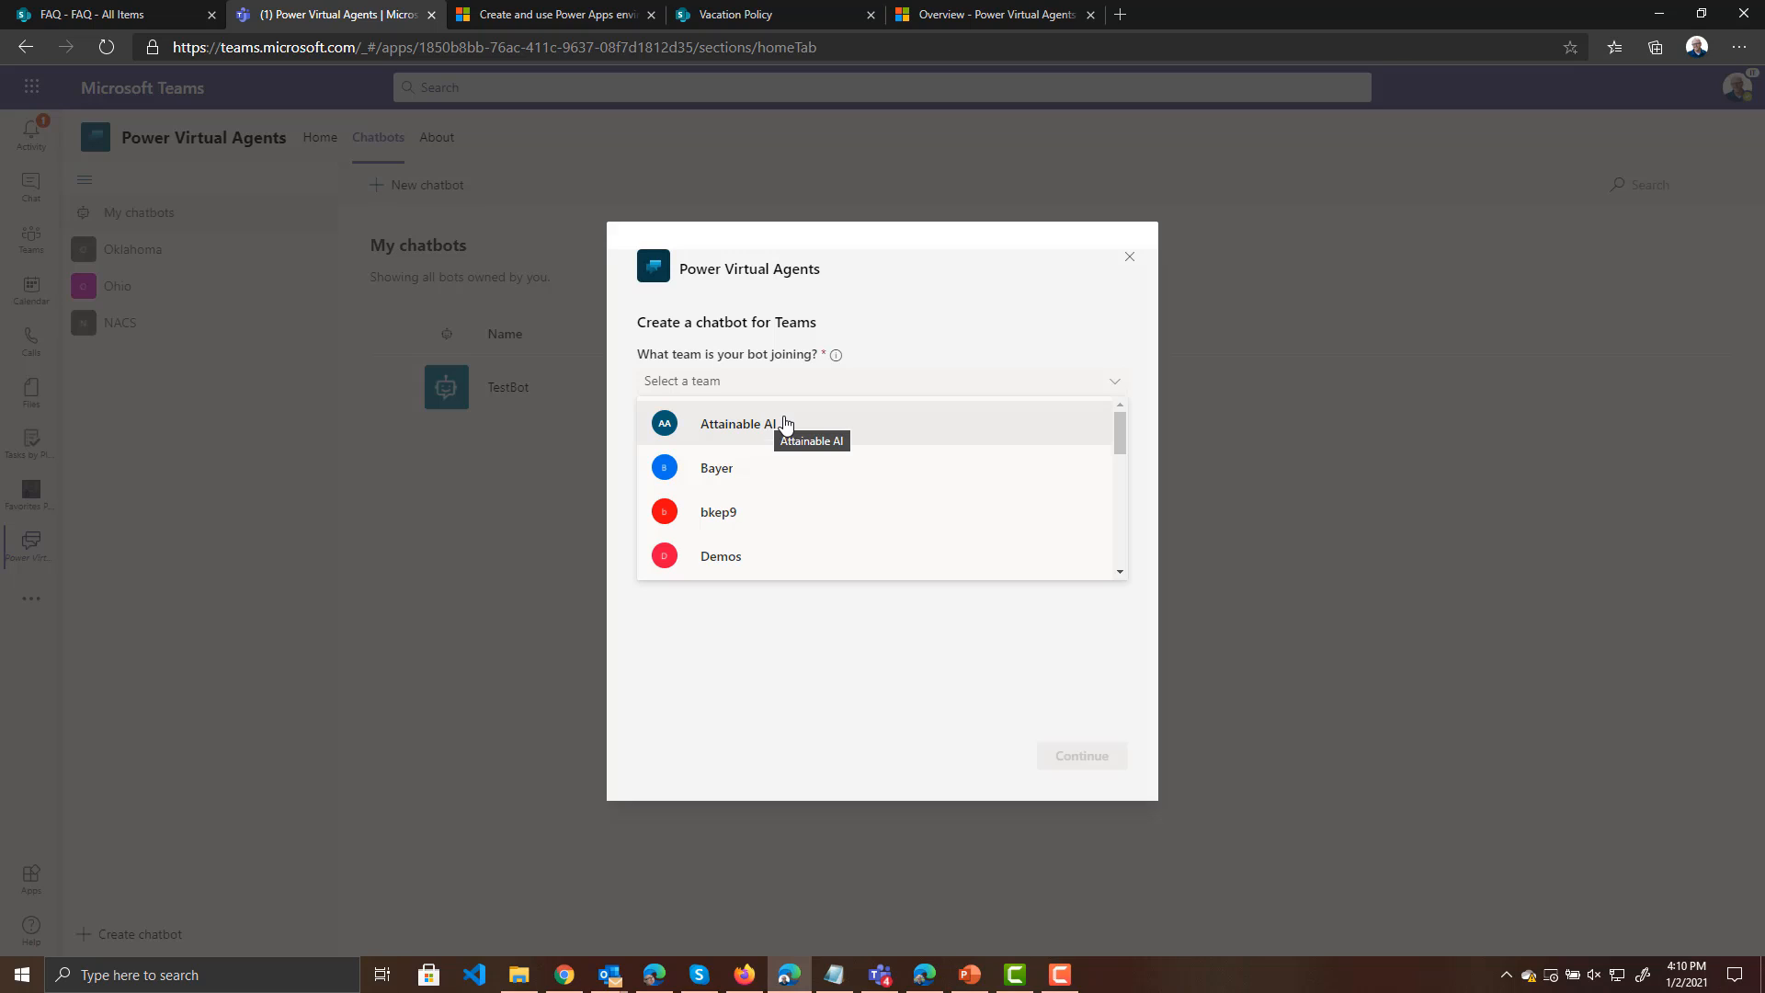
left_click(735, 423)
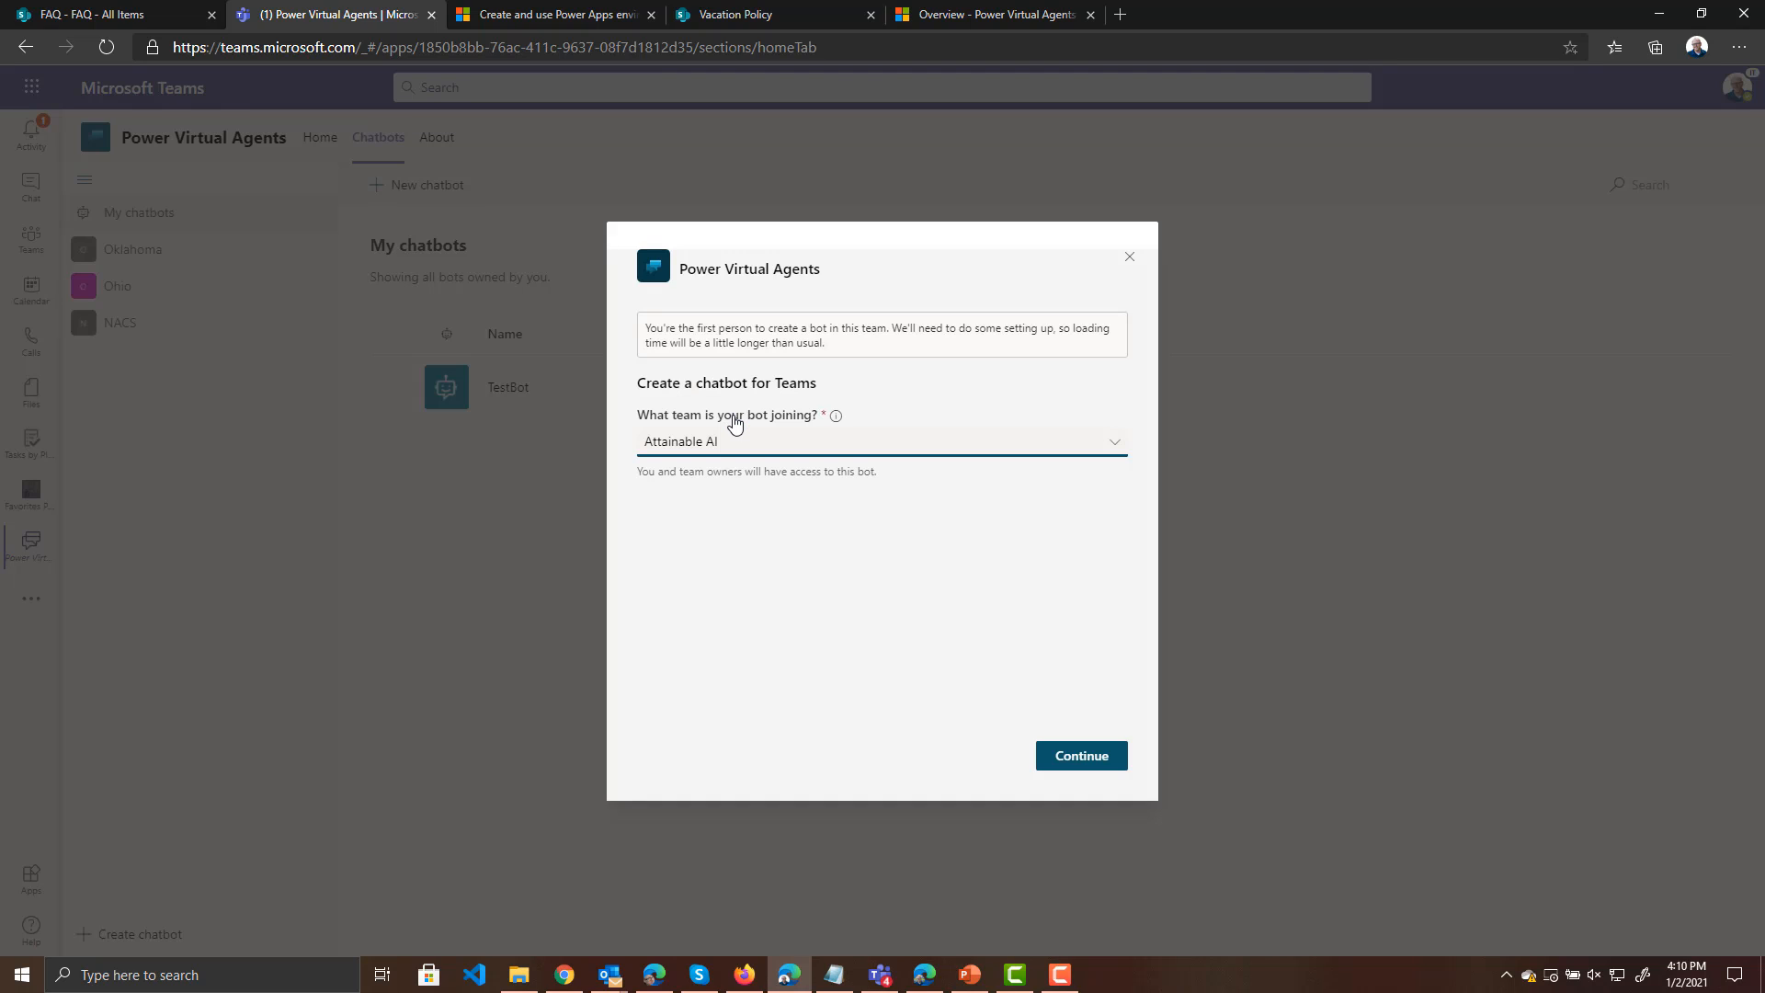
left_click(1094, 769)
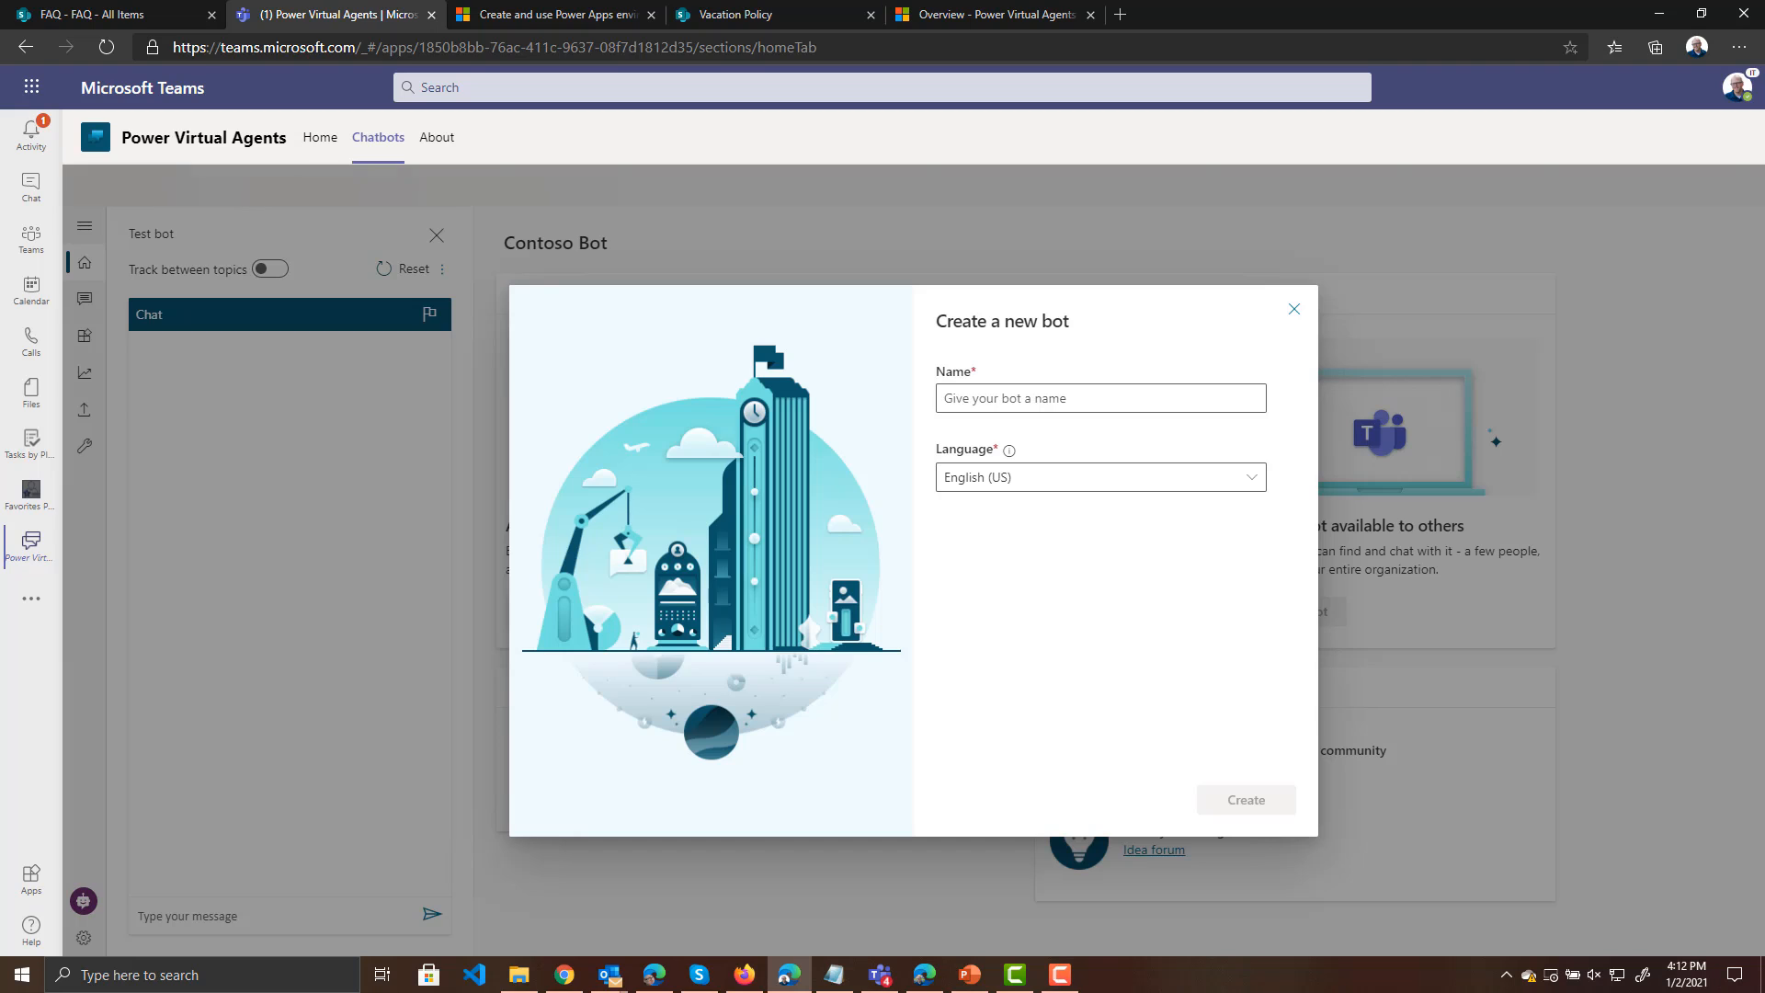
Name the new bot "First Bot" and create it with English (US) as its language
left_click(1063, 397)
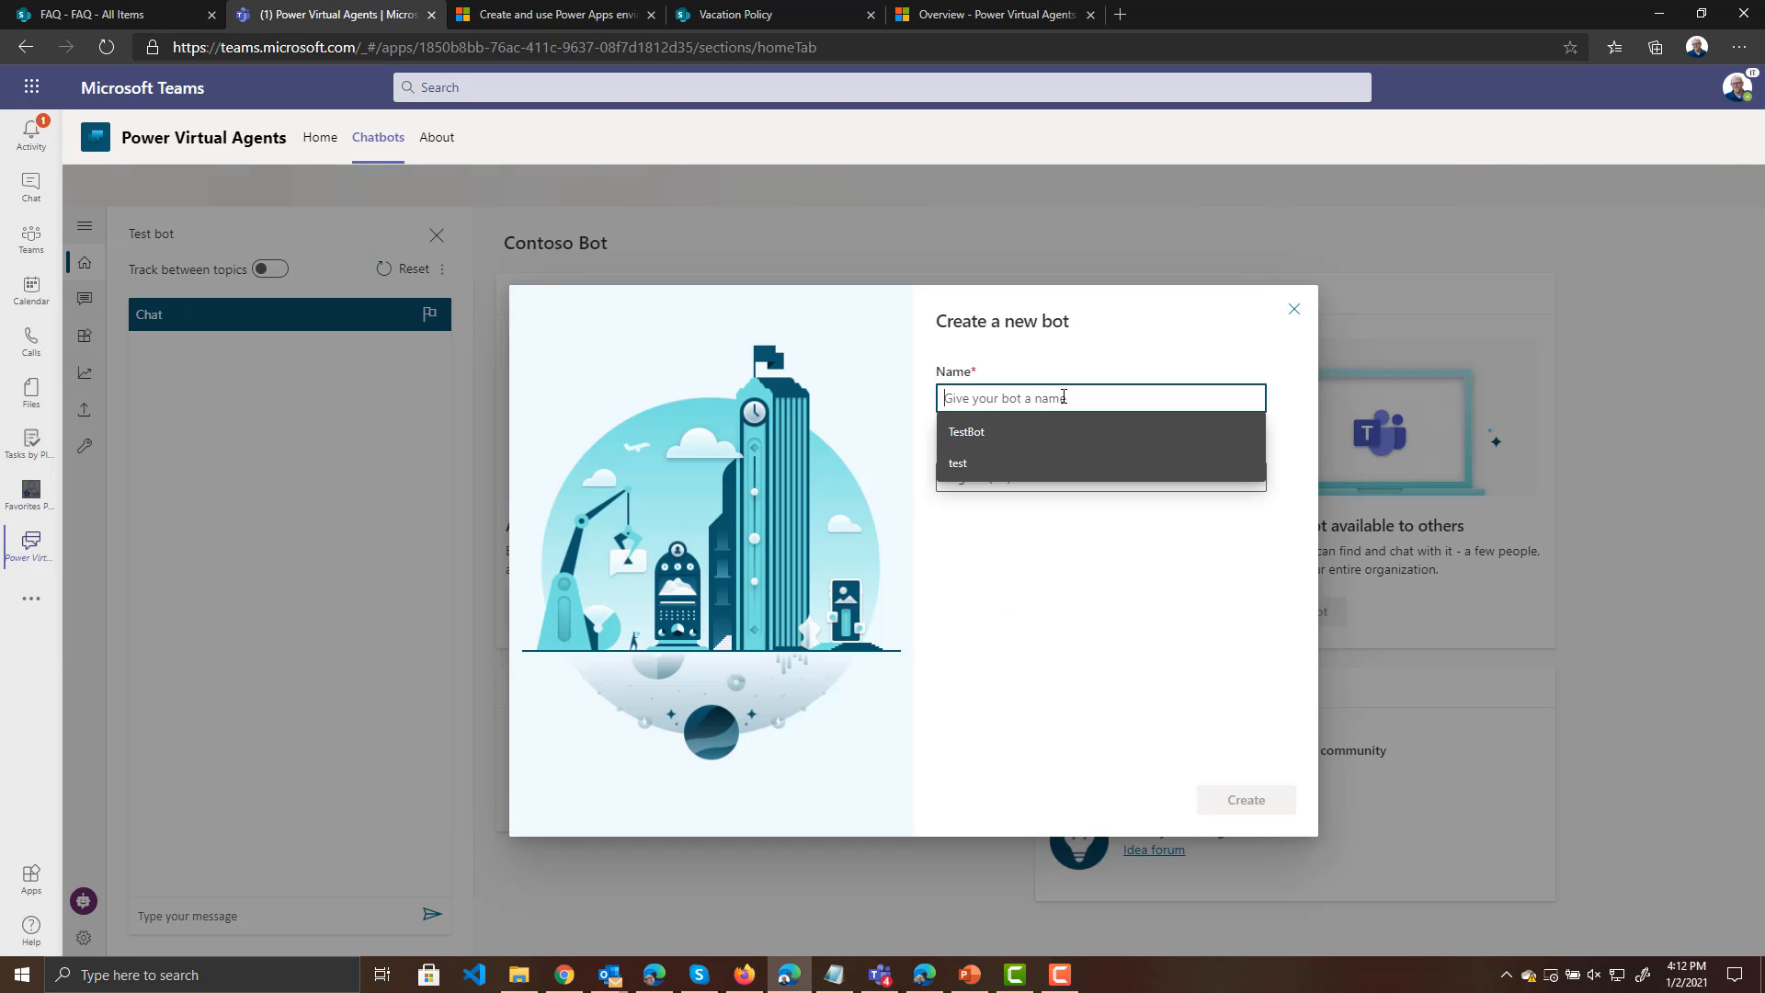
type("First Bot")
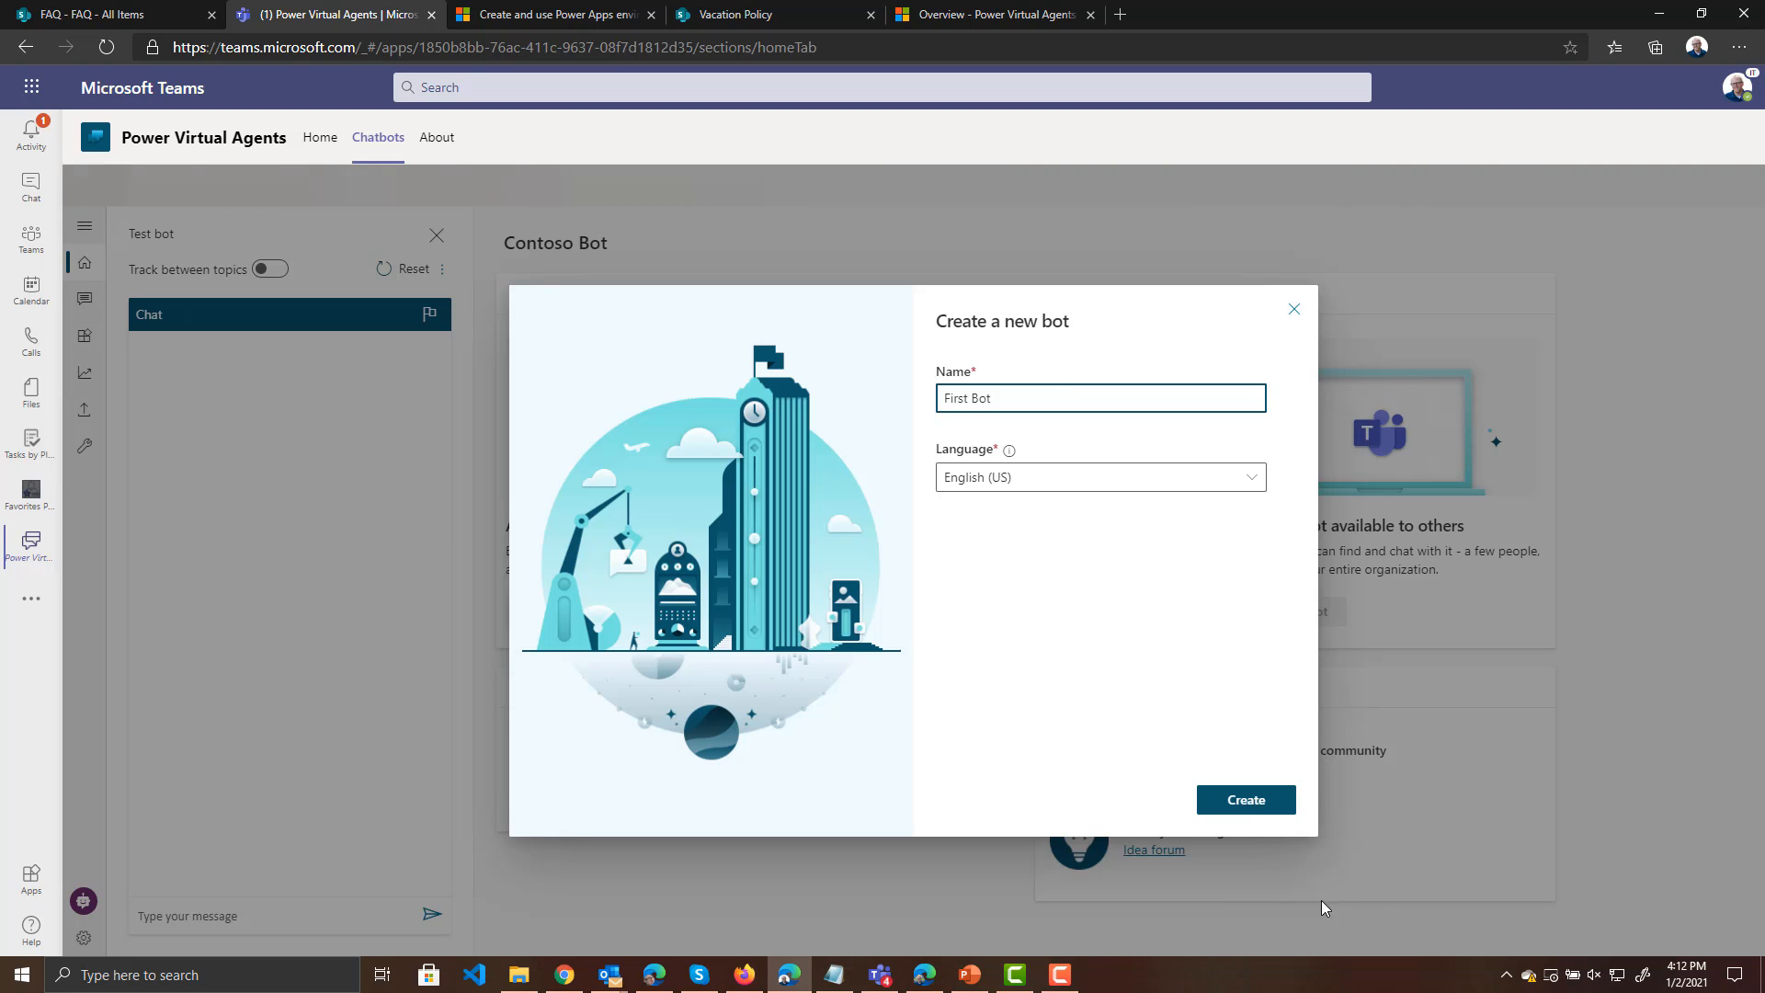
left_click(1252, 803)
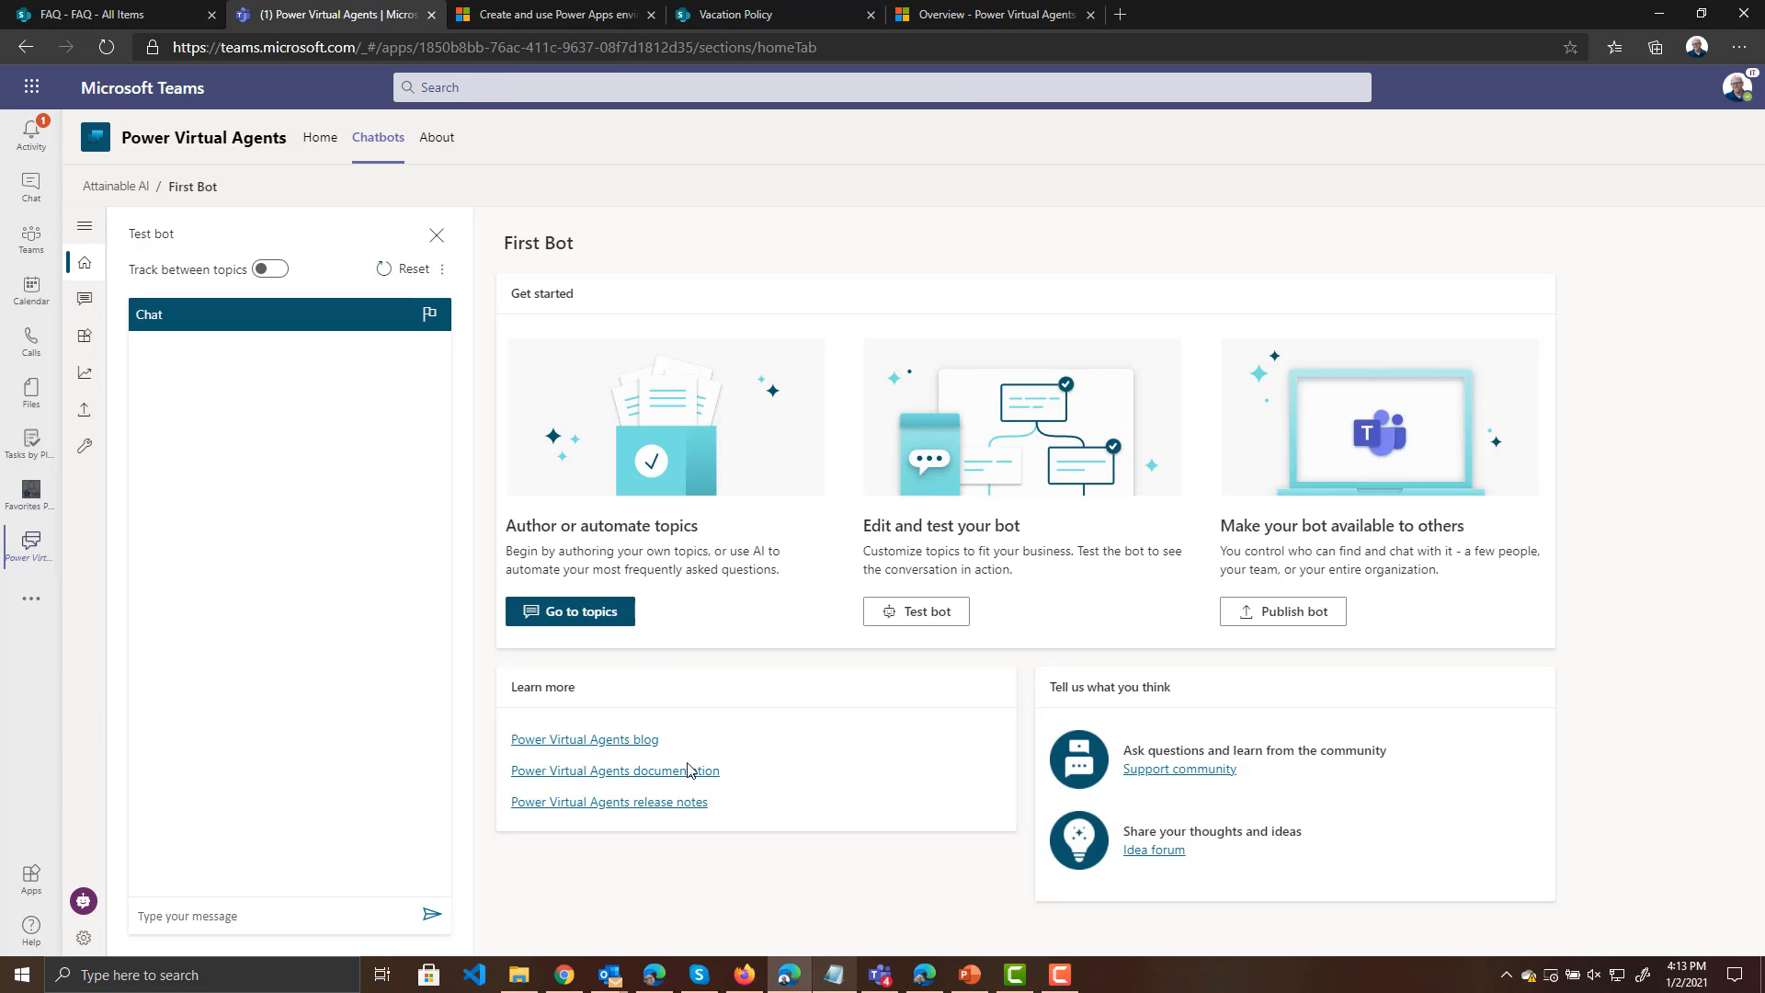
Send the message "hello" to the new bot in the test chat
left_click(279, 918)
type("hello")
key("Return")
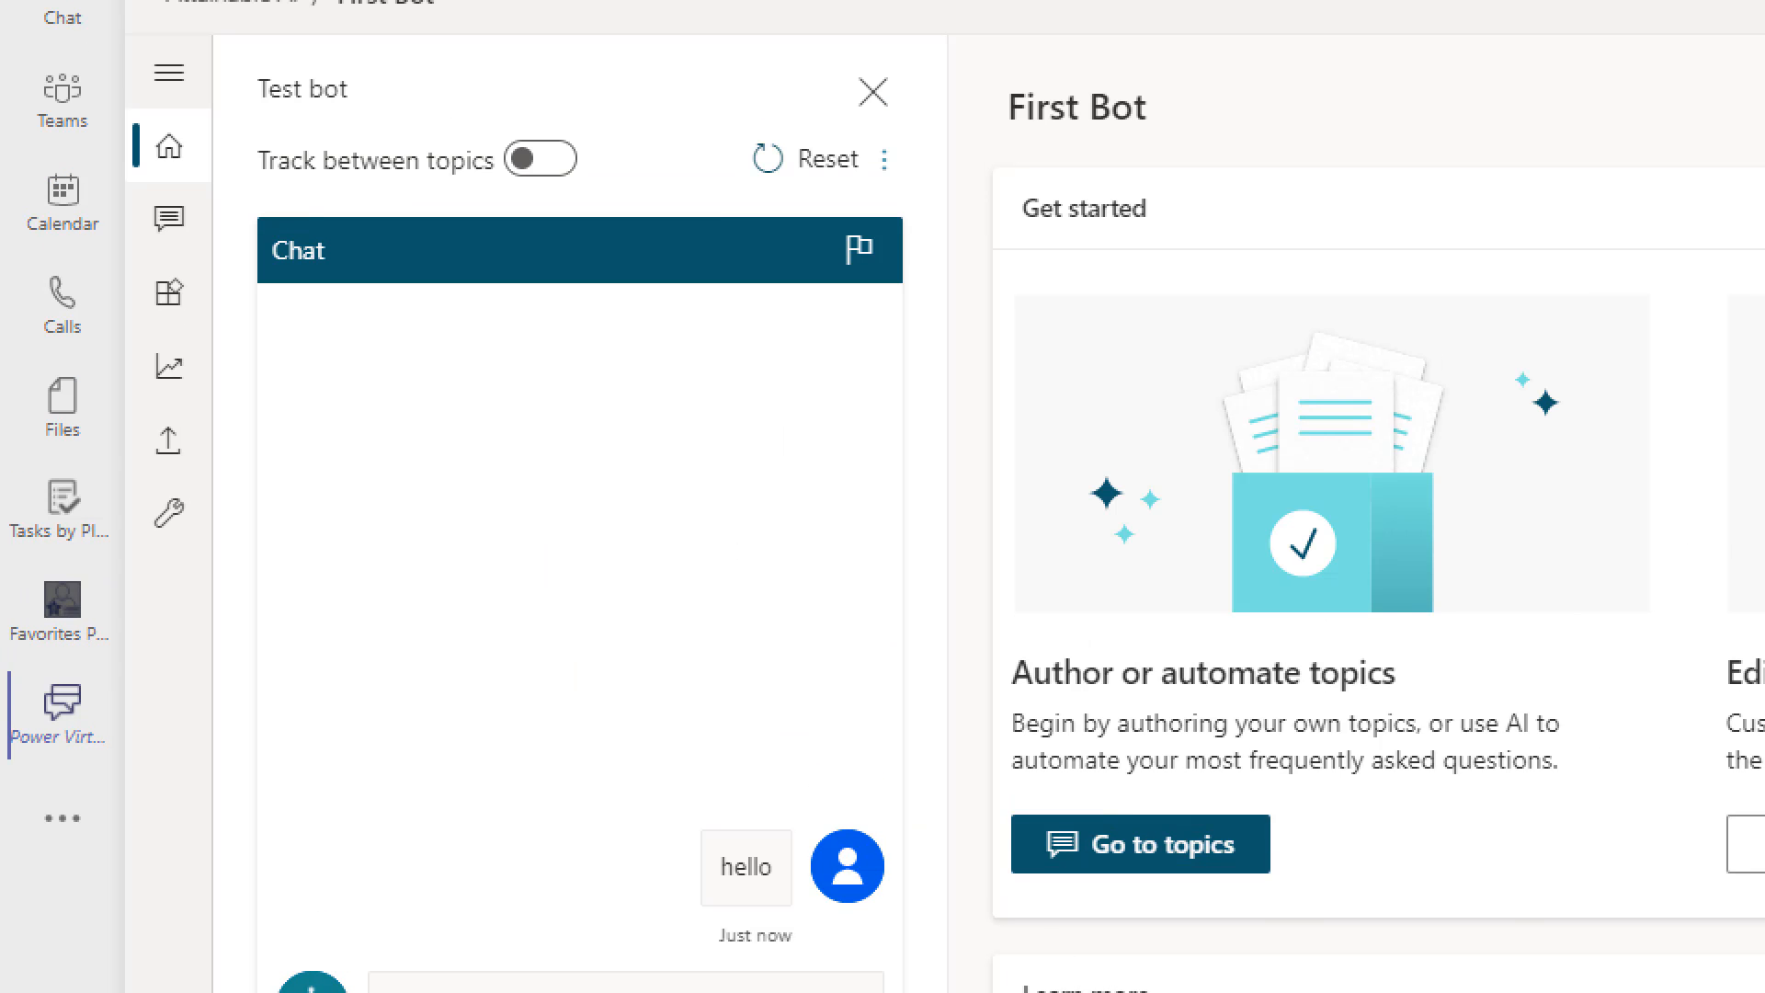
left_click(3, 377)
mouse_move(157, 194)
left_mouse_down()
mouse_move(147, 213)
mouse_move(187, 250)
mouse_move(160, 190)
left_mouse_up()
key("Escape")
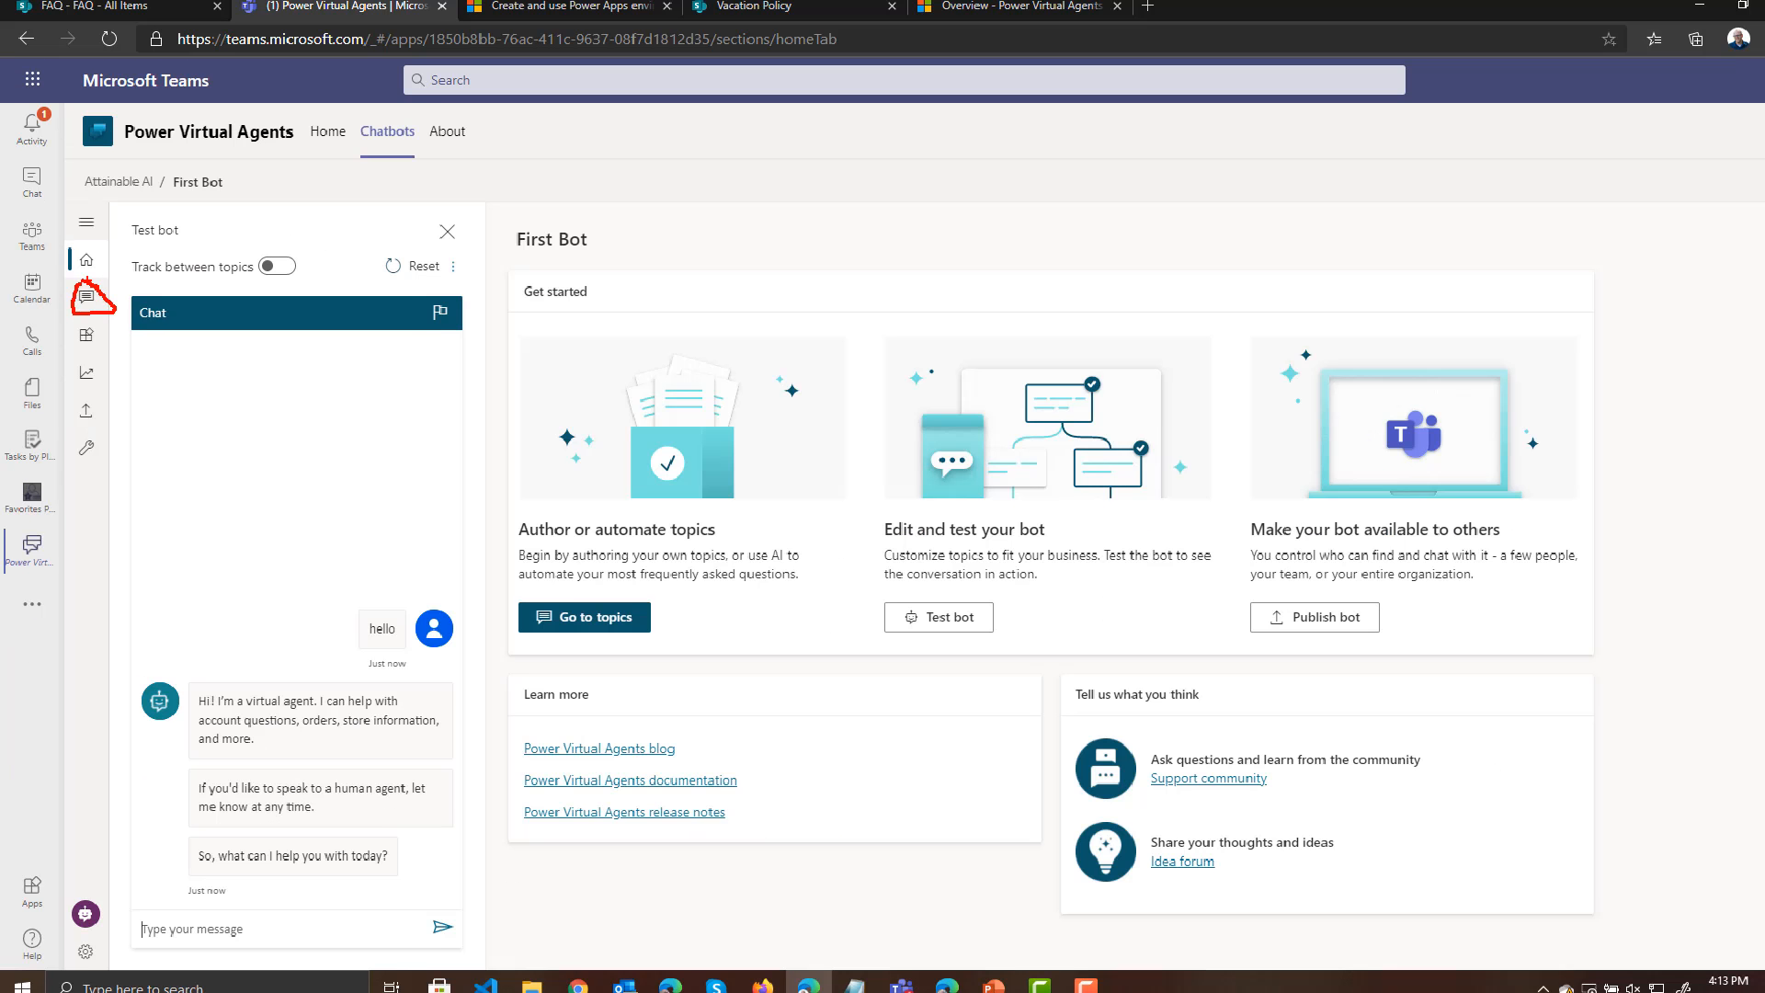
Open the Greeting topic from the bot's topic list and review its trigger phrases
left_click(86, 300)
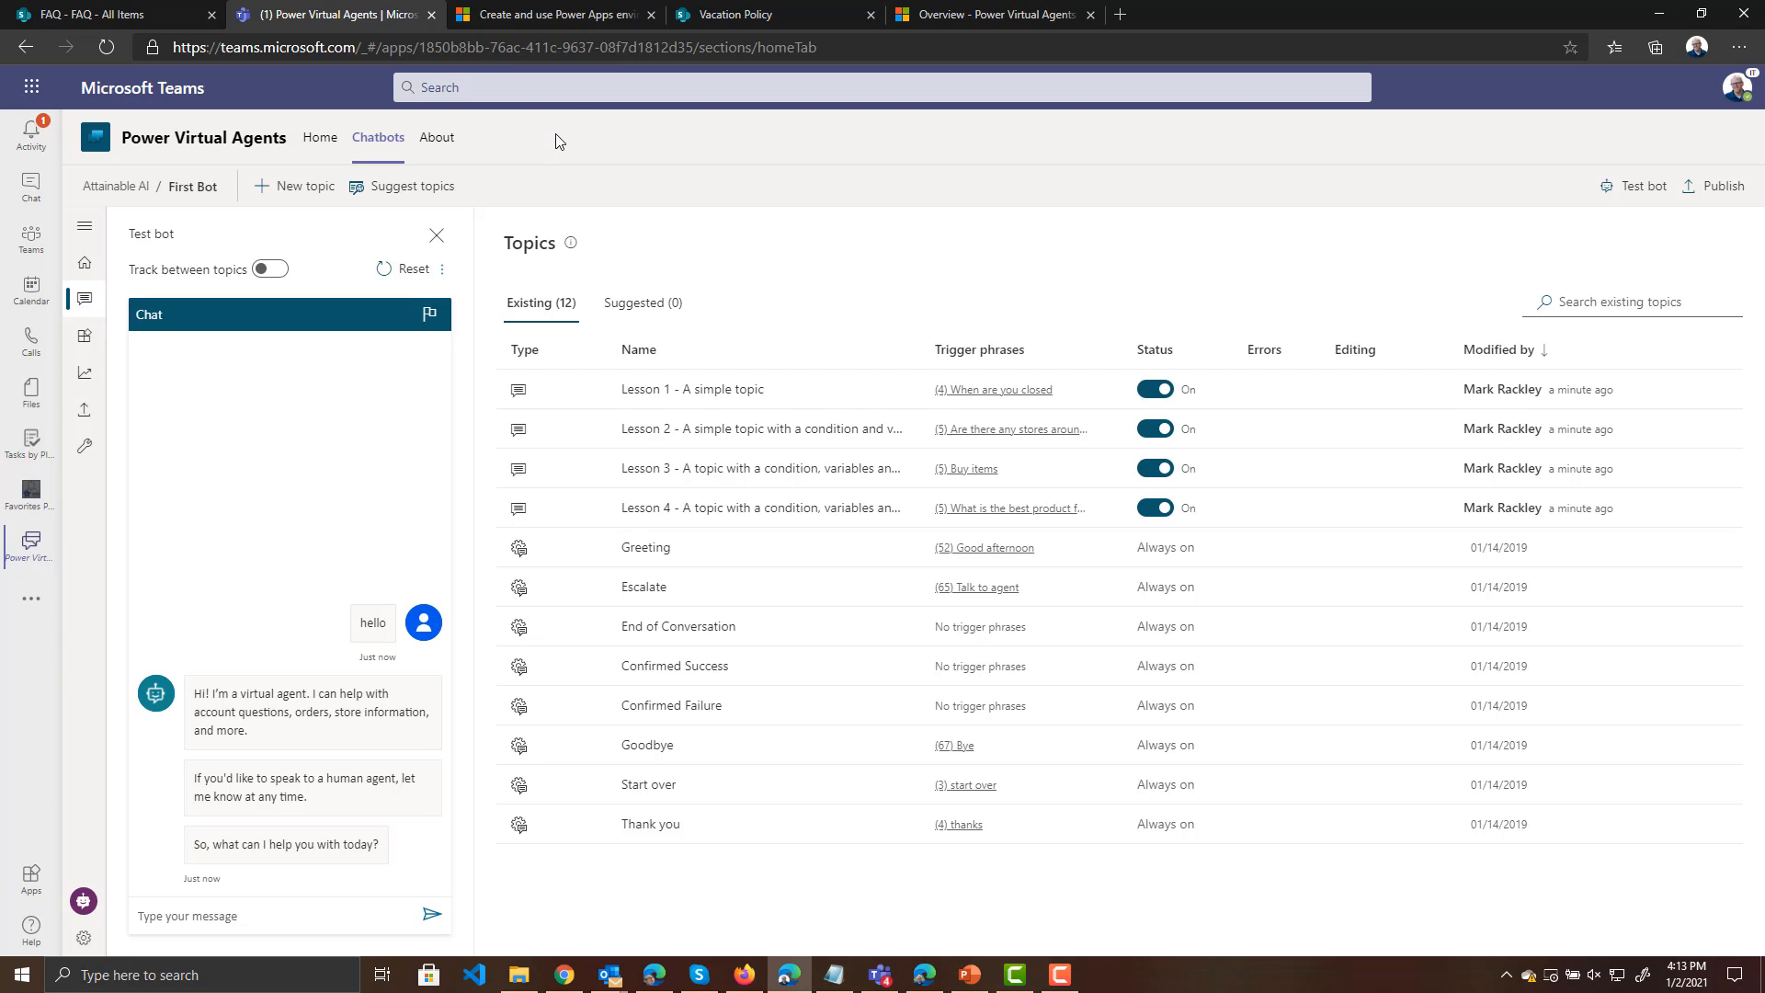
left_click(643, 552)
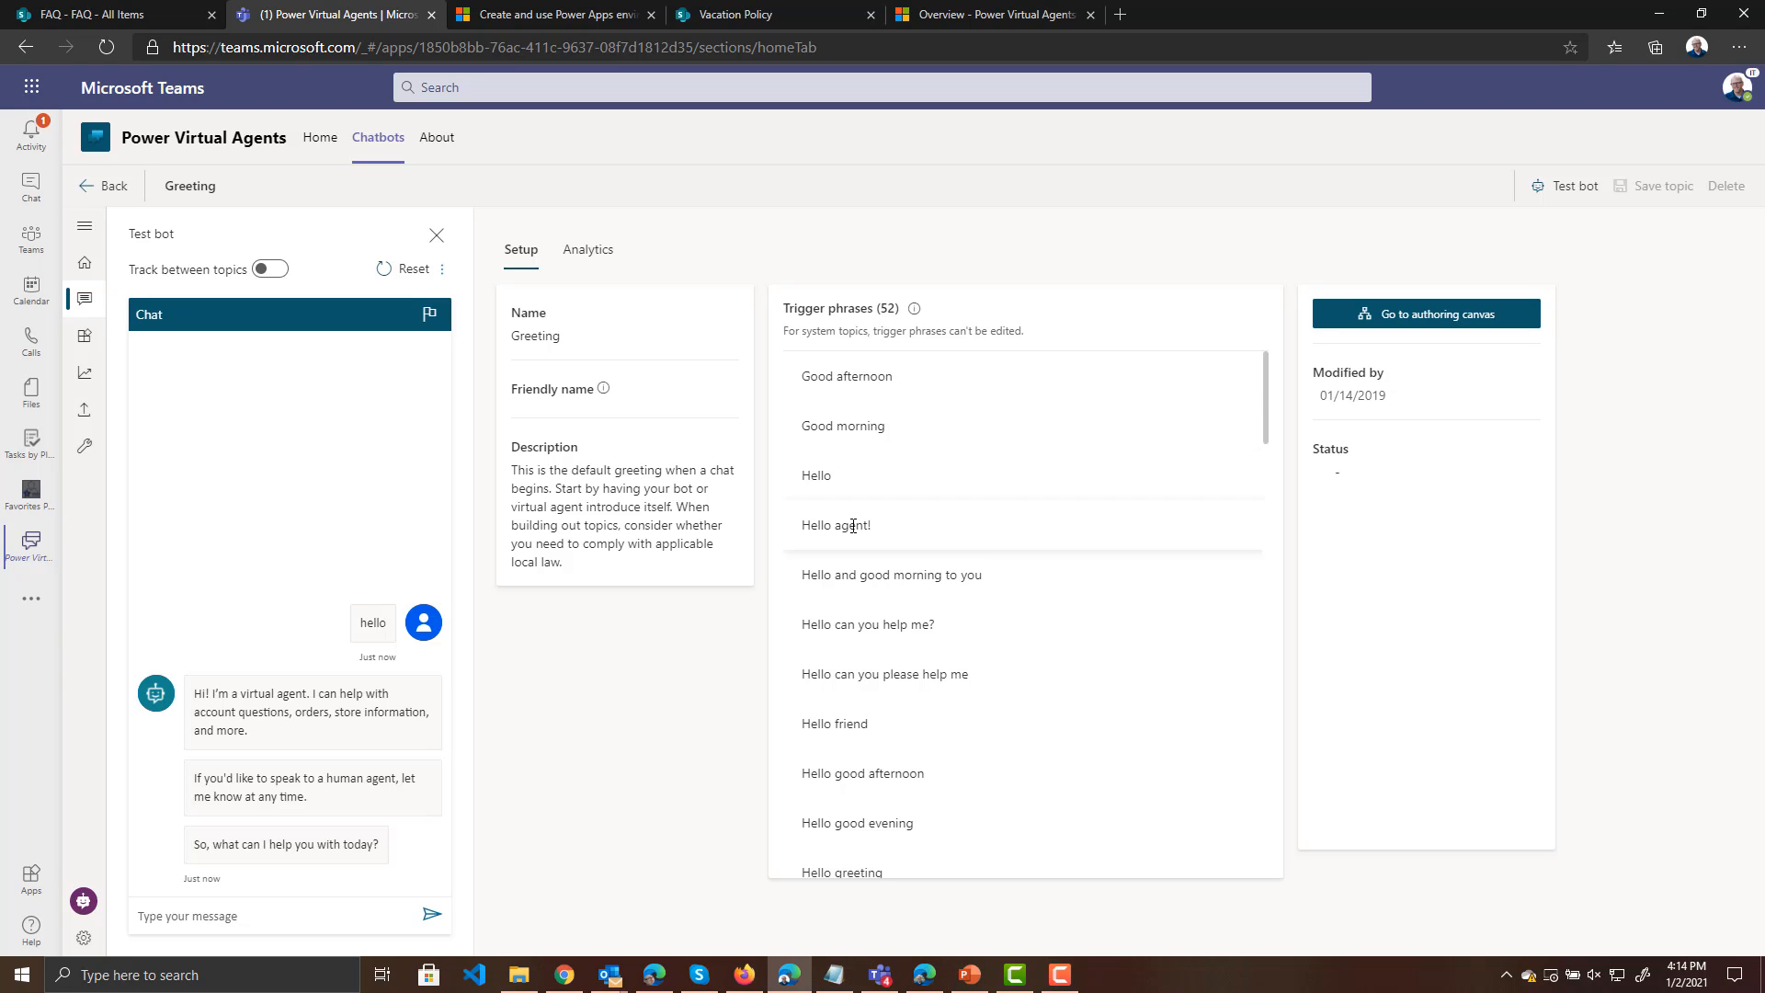
scroll(842, 706, "down", 1)
scroll(887, 793, "down", 2)
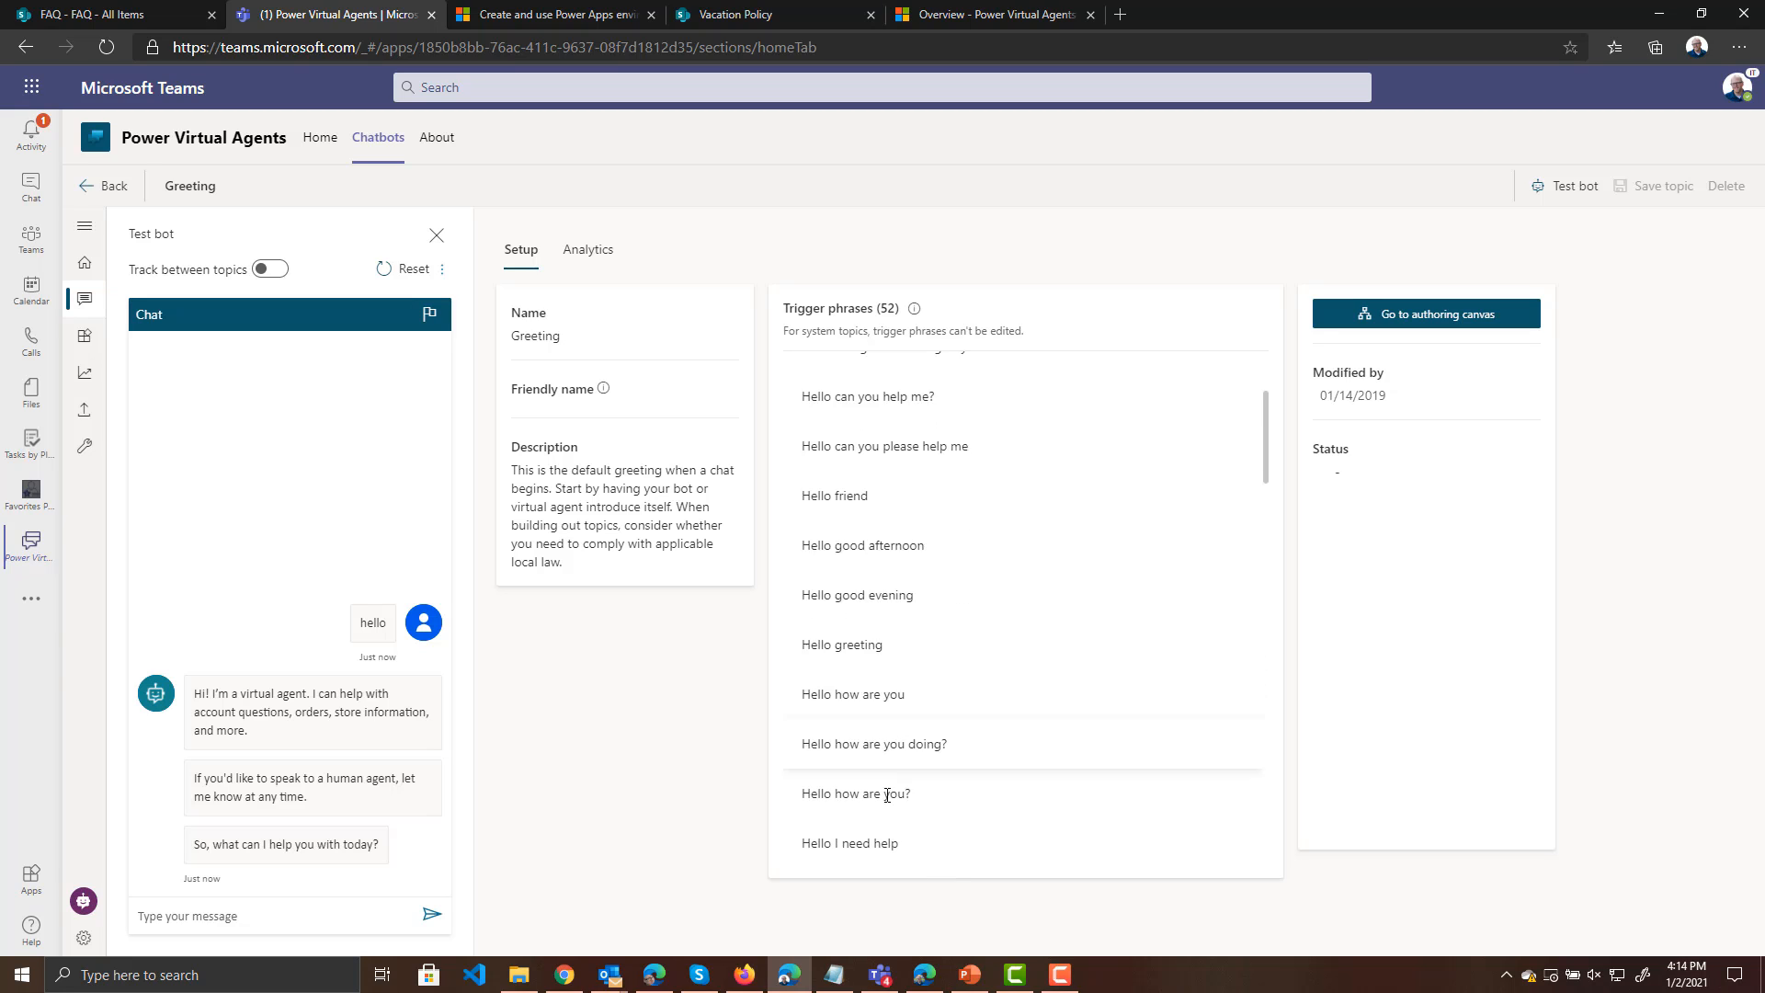
scroll(905, 819, "down", 3)
scroll(901, 821, "down", 3)
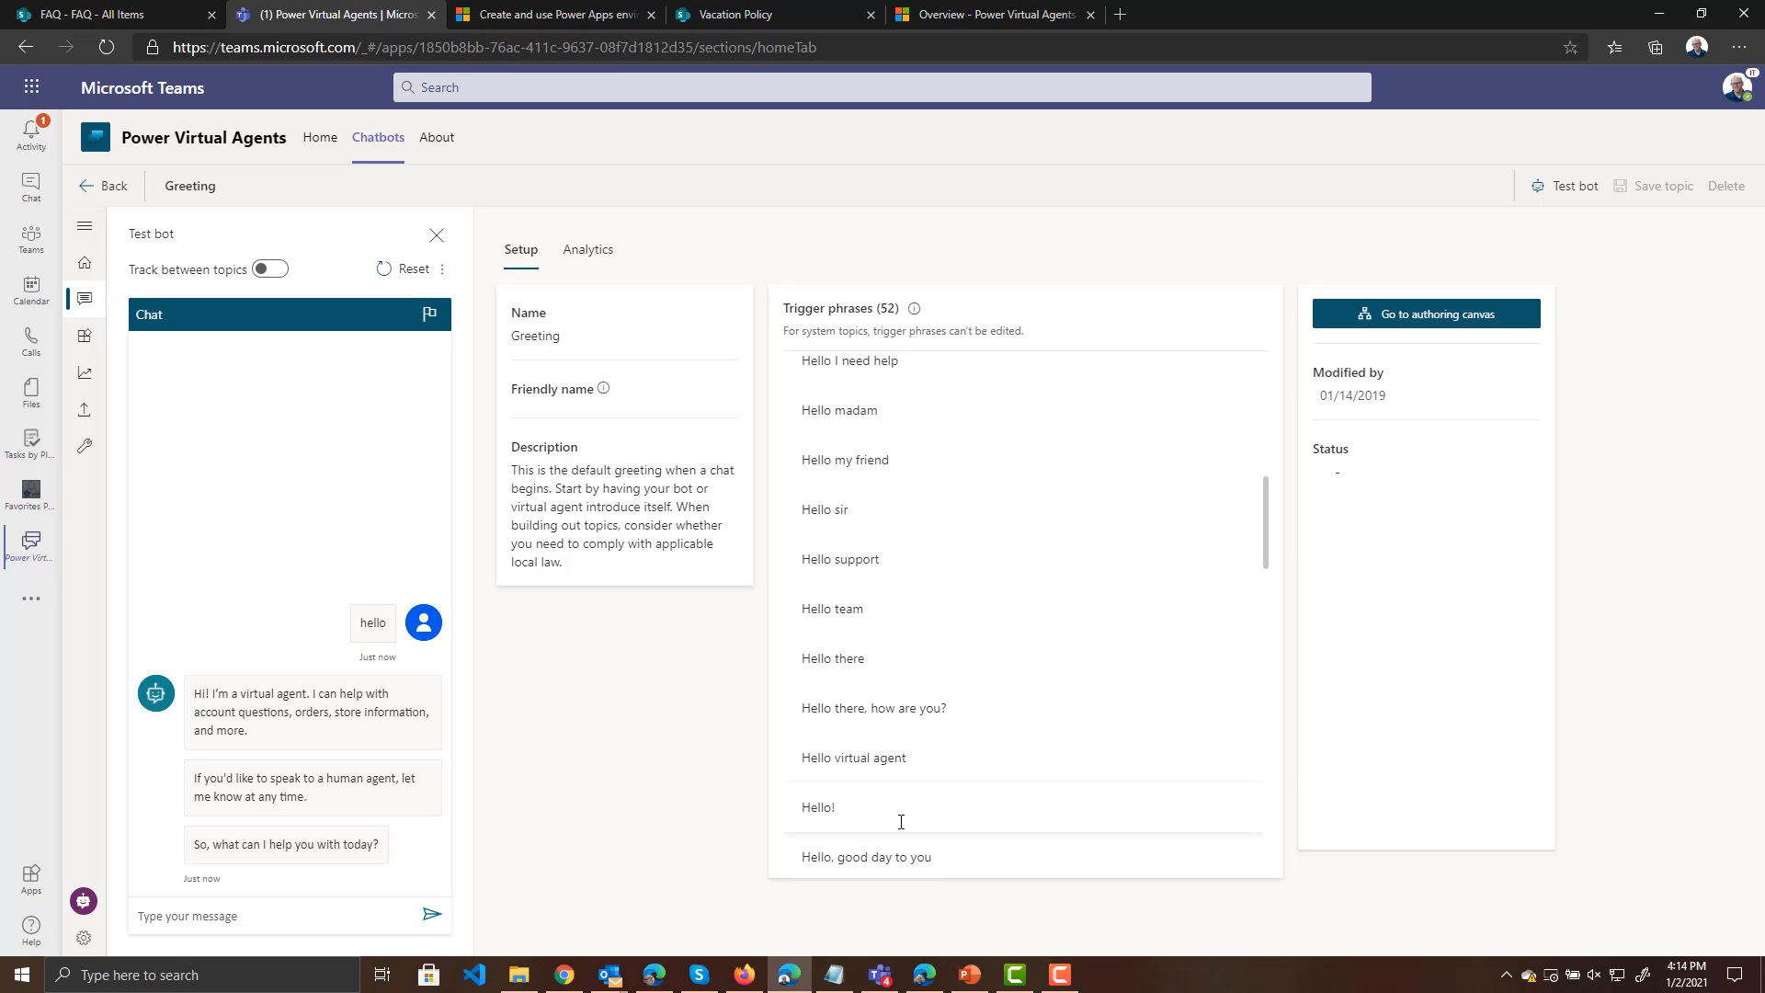
scroll(906, 821, "up", 4)
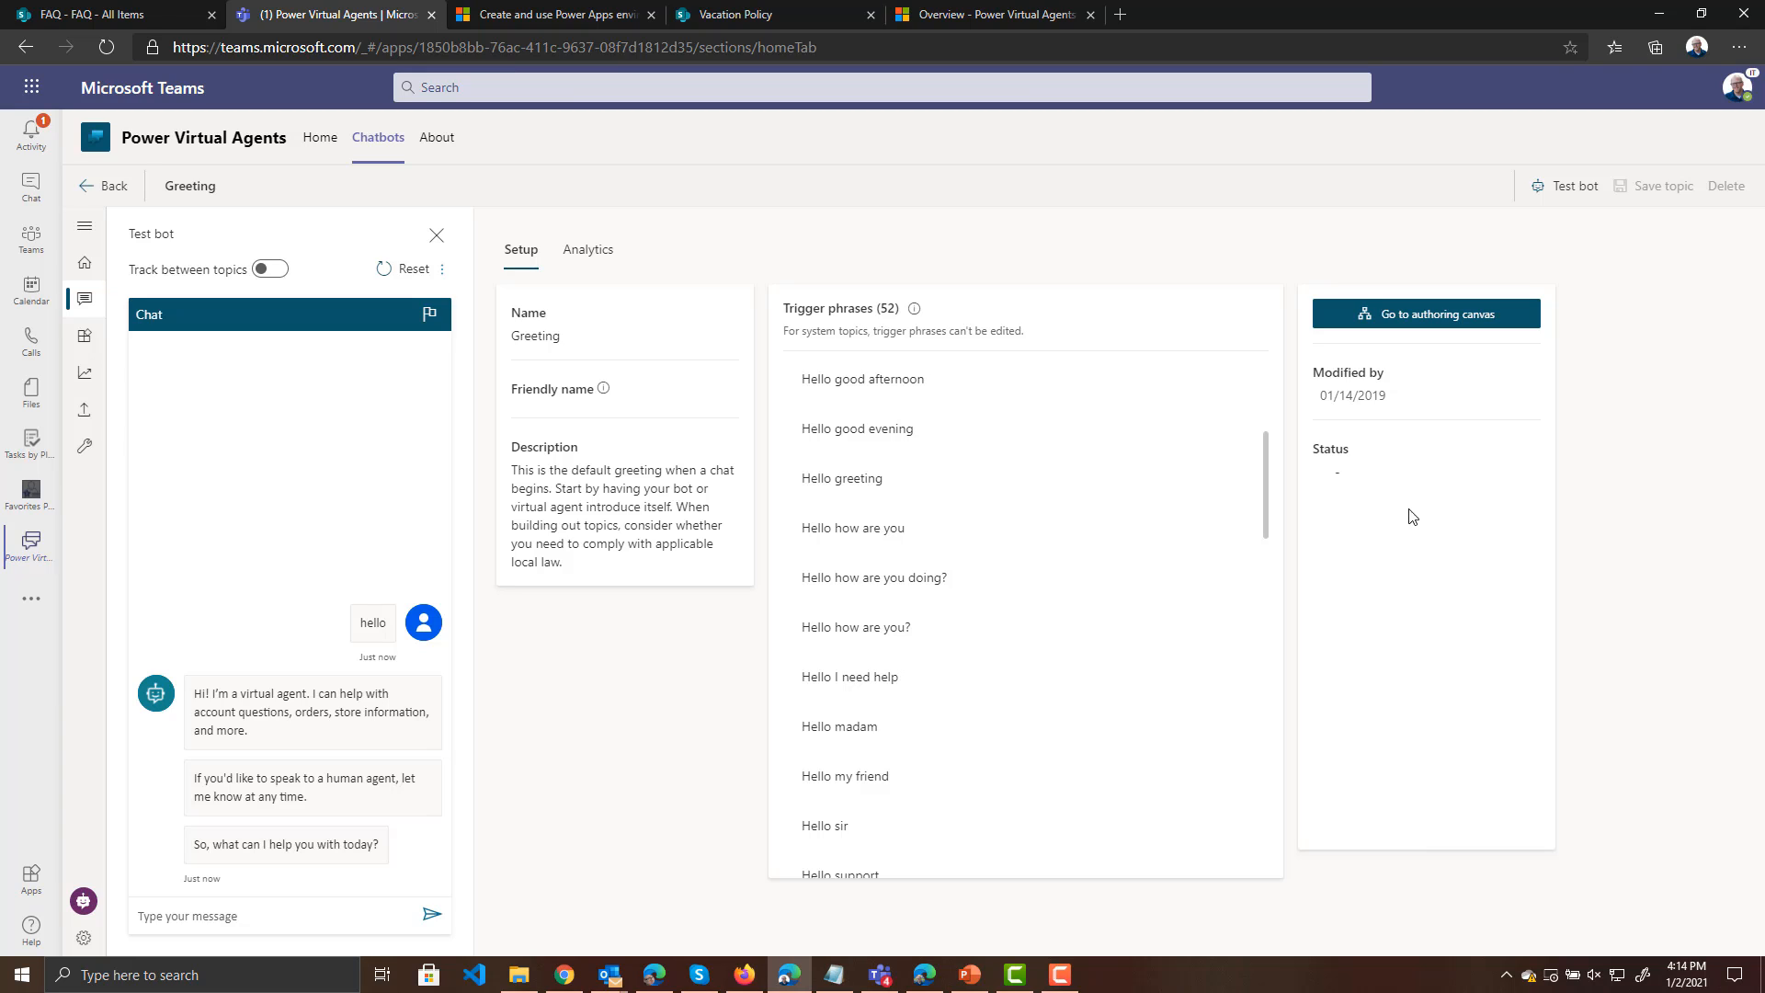
In the Greeting topic's authoring canvas, reword the opening of the first message to "Hi! I'm your First Bot."
left_click(1413, 320)
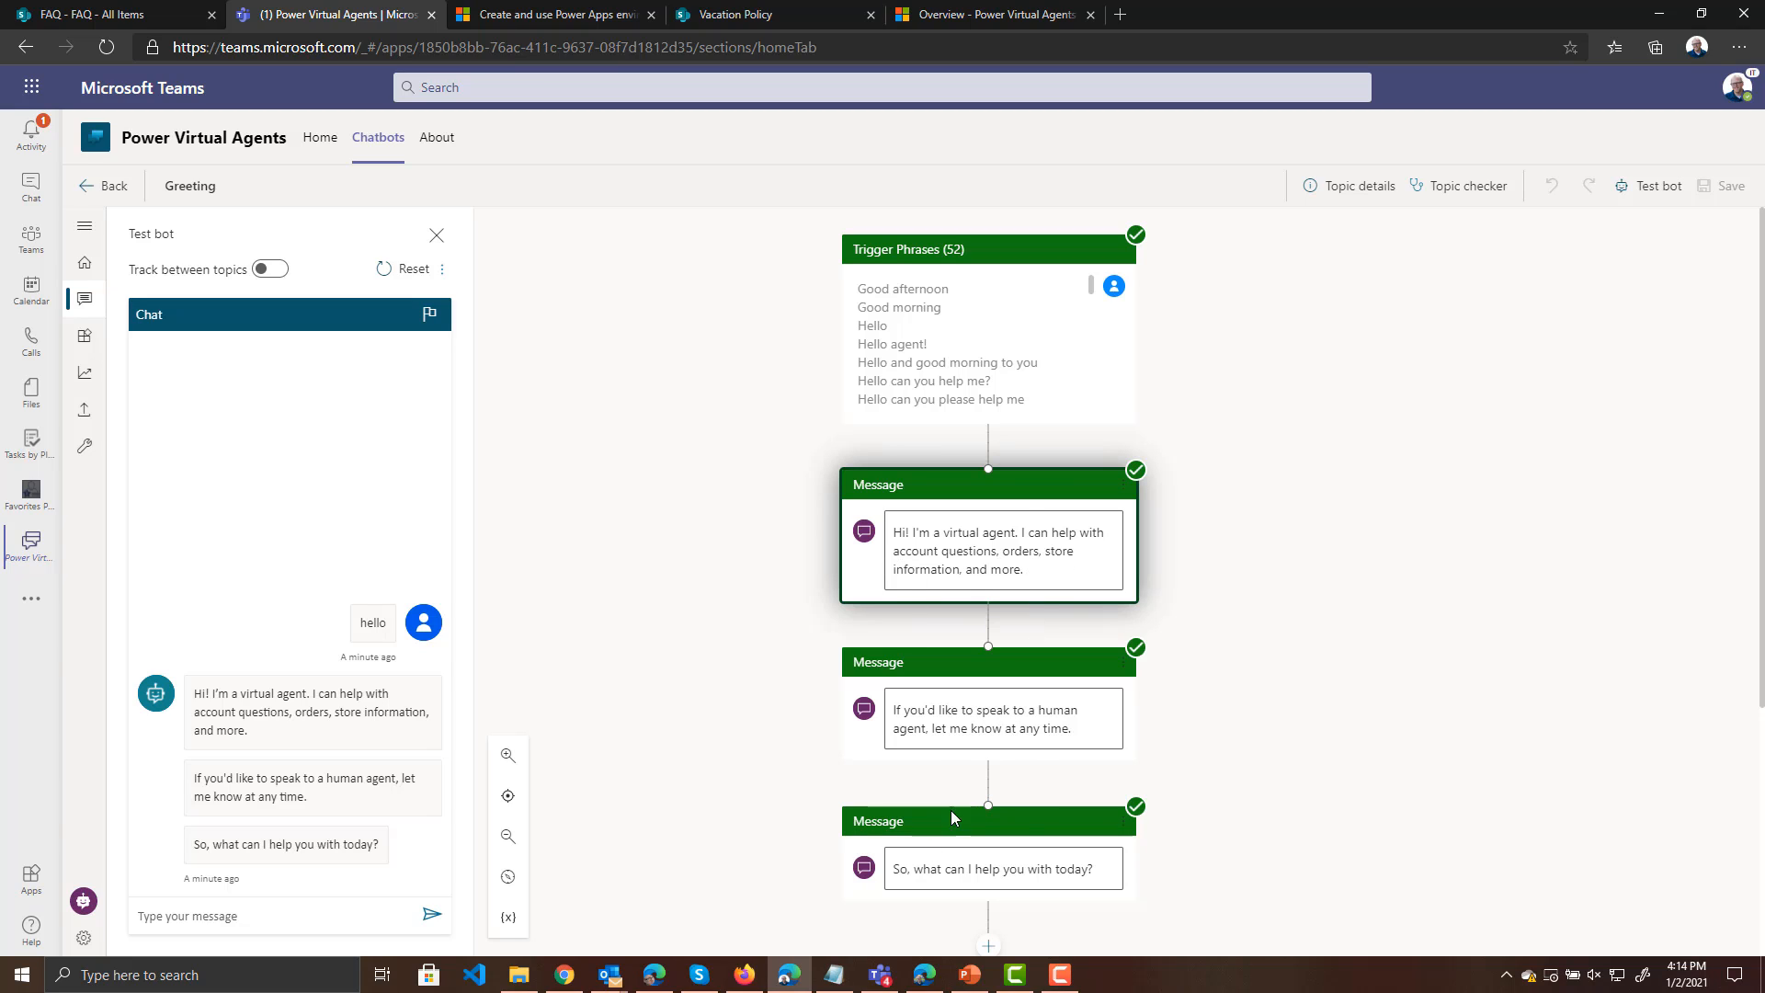
scroll(888, 910, "down", 1)
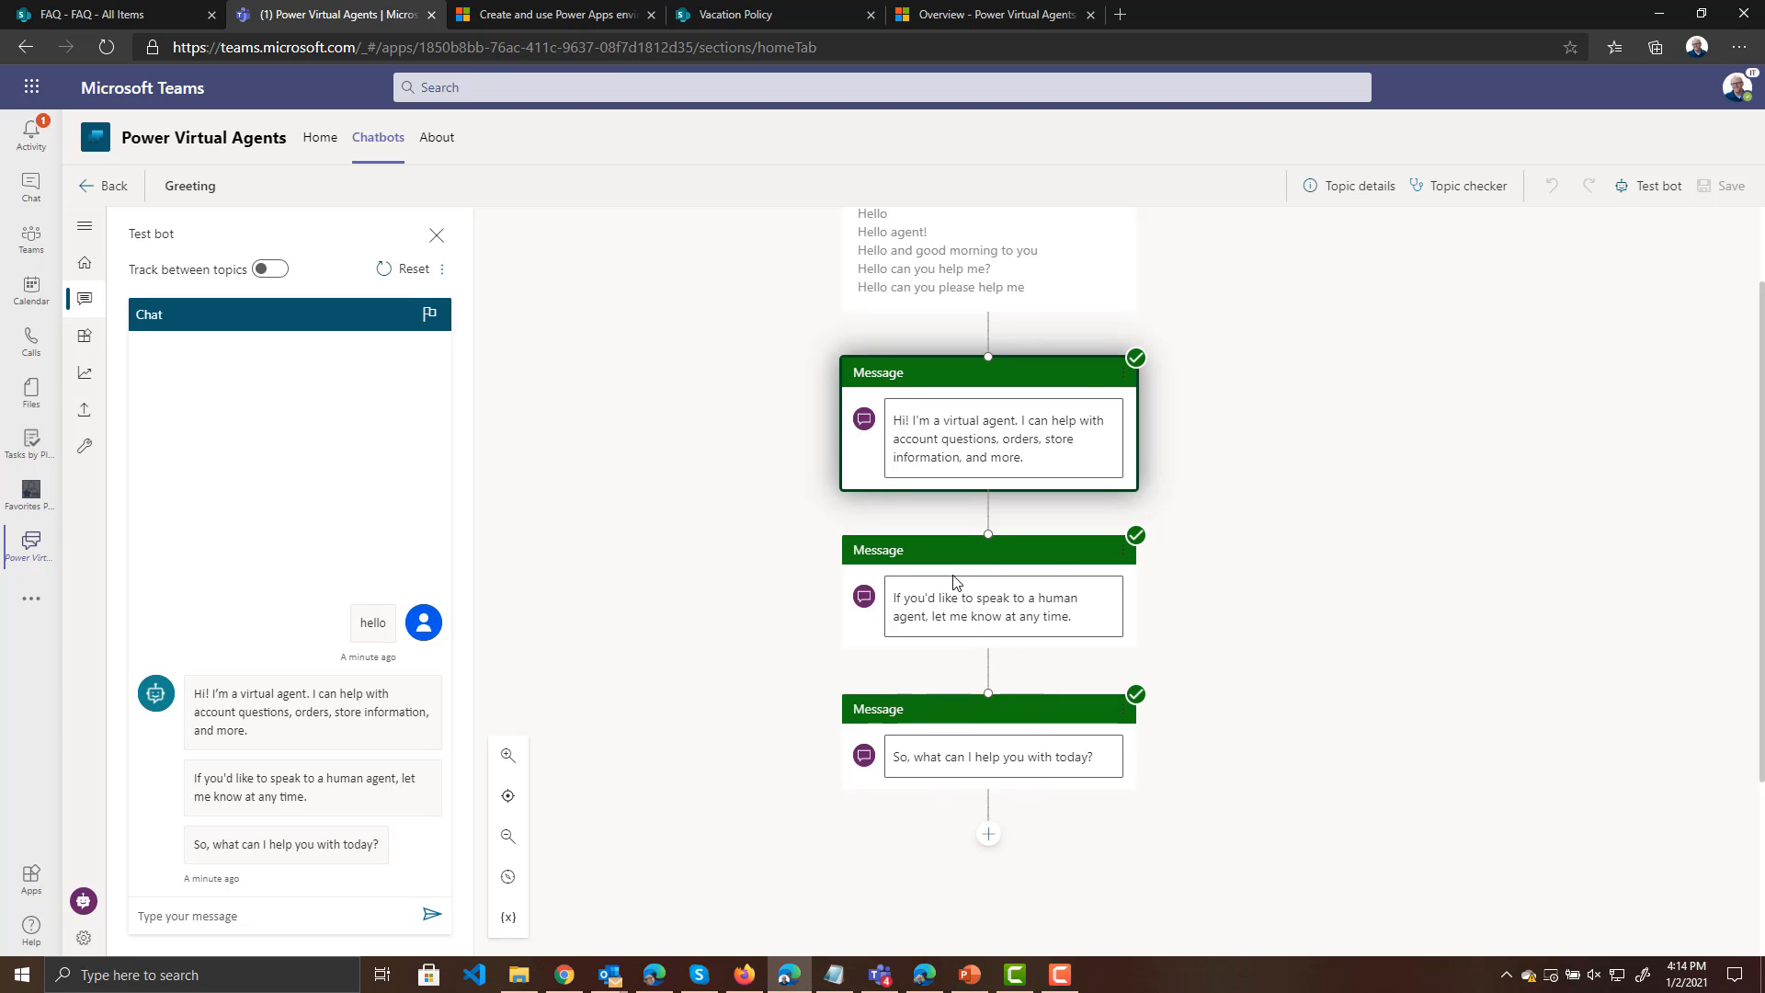
left_click(991, 419)
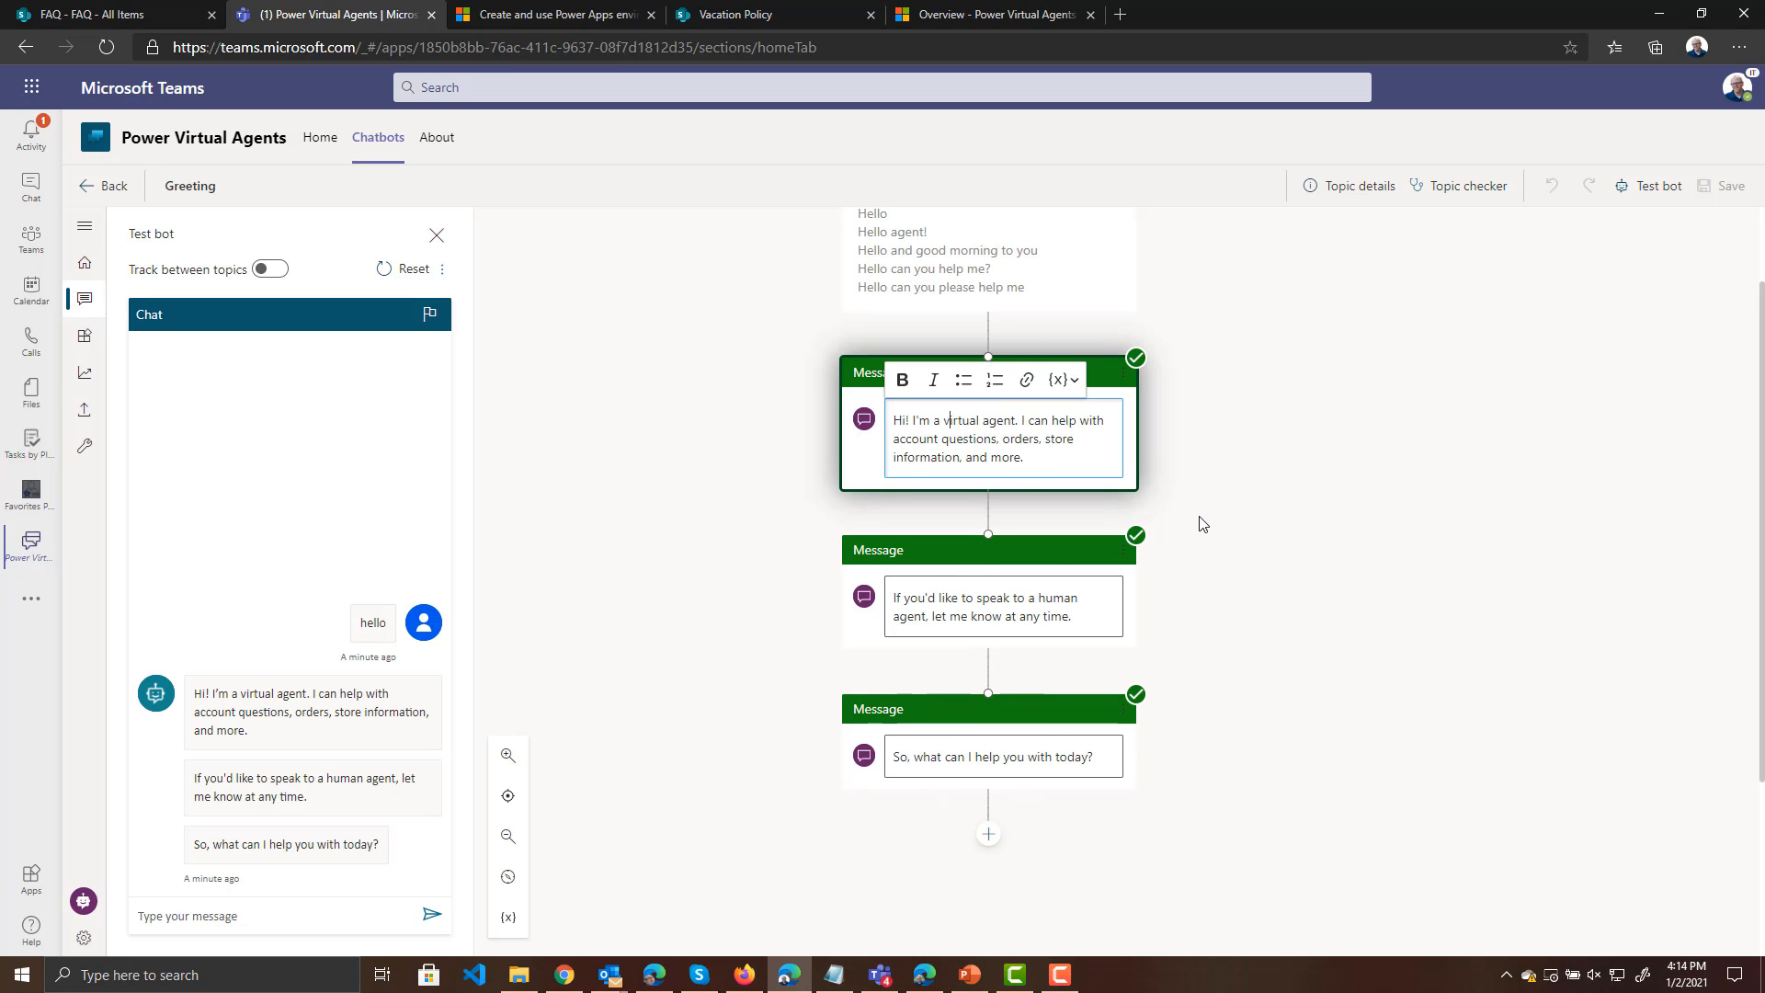
key("BackSpace")
key("BackSpace")
key("Delete")
key("Delete")
key("Delete")
key("Delete")
key("Delete")
key("Delete")
key("Delete")
key("Delete")
key("Delete")
key("Delete")
key("Delete")
key("Delete")
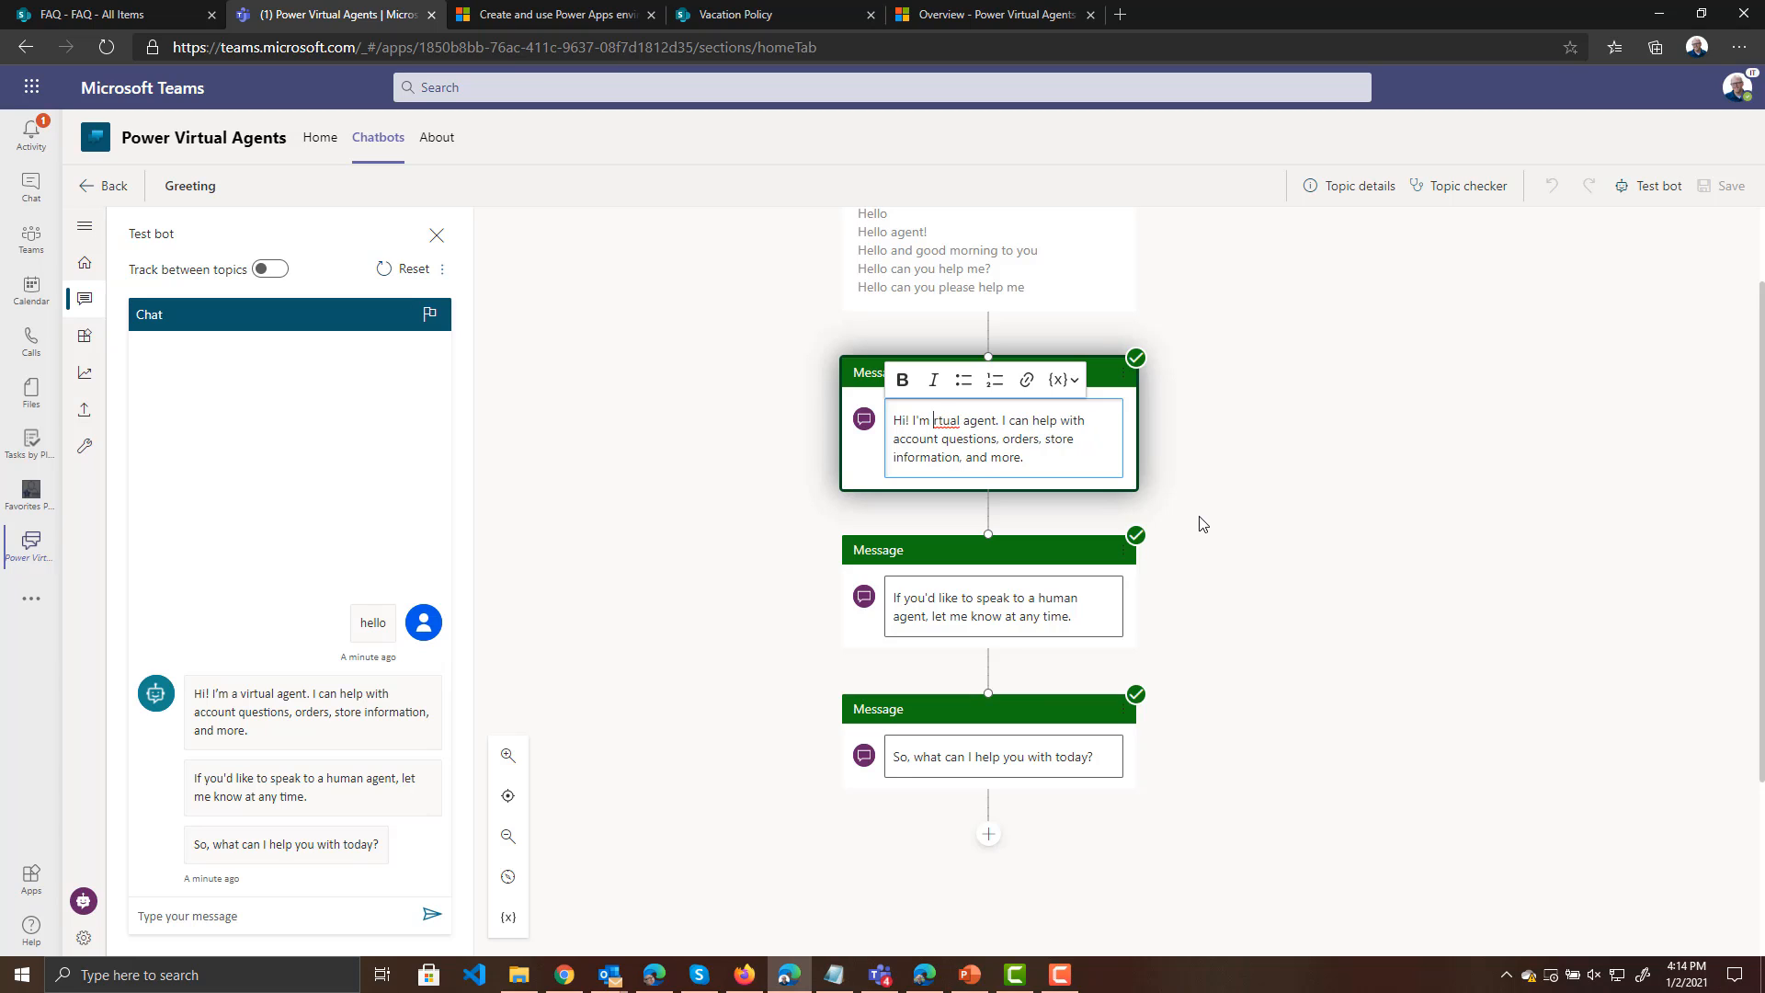
key("Delete")
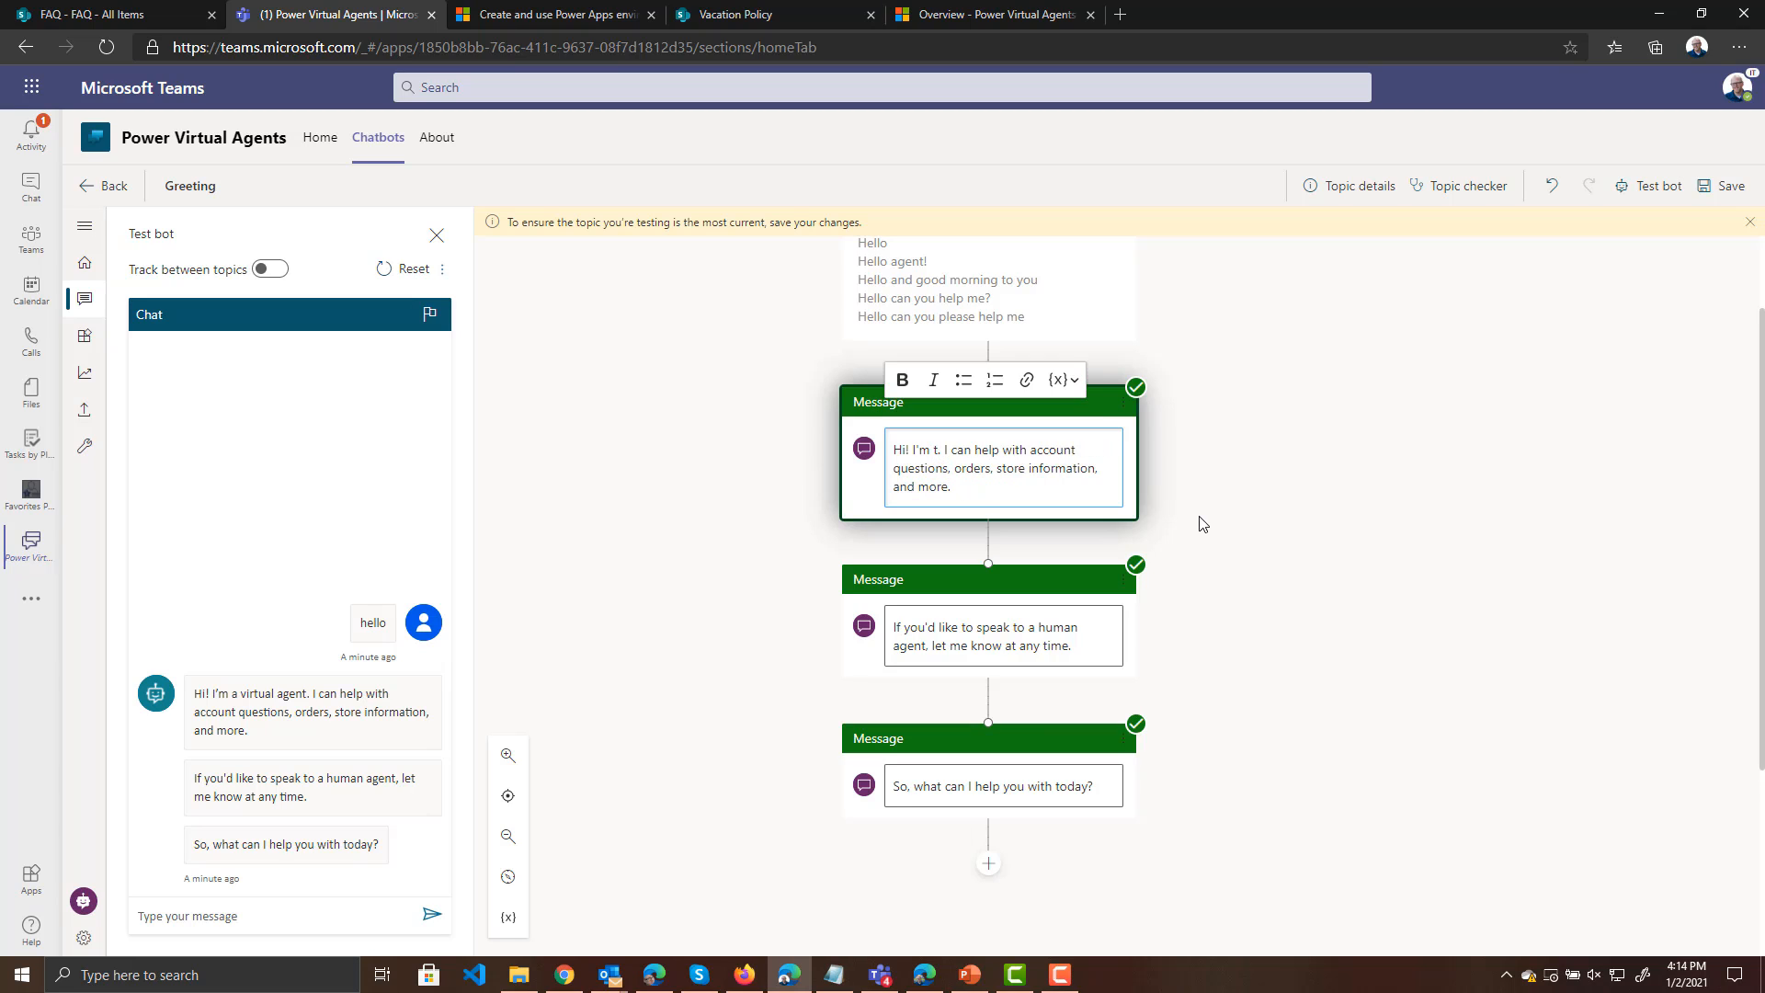
type("your ")
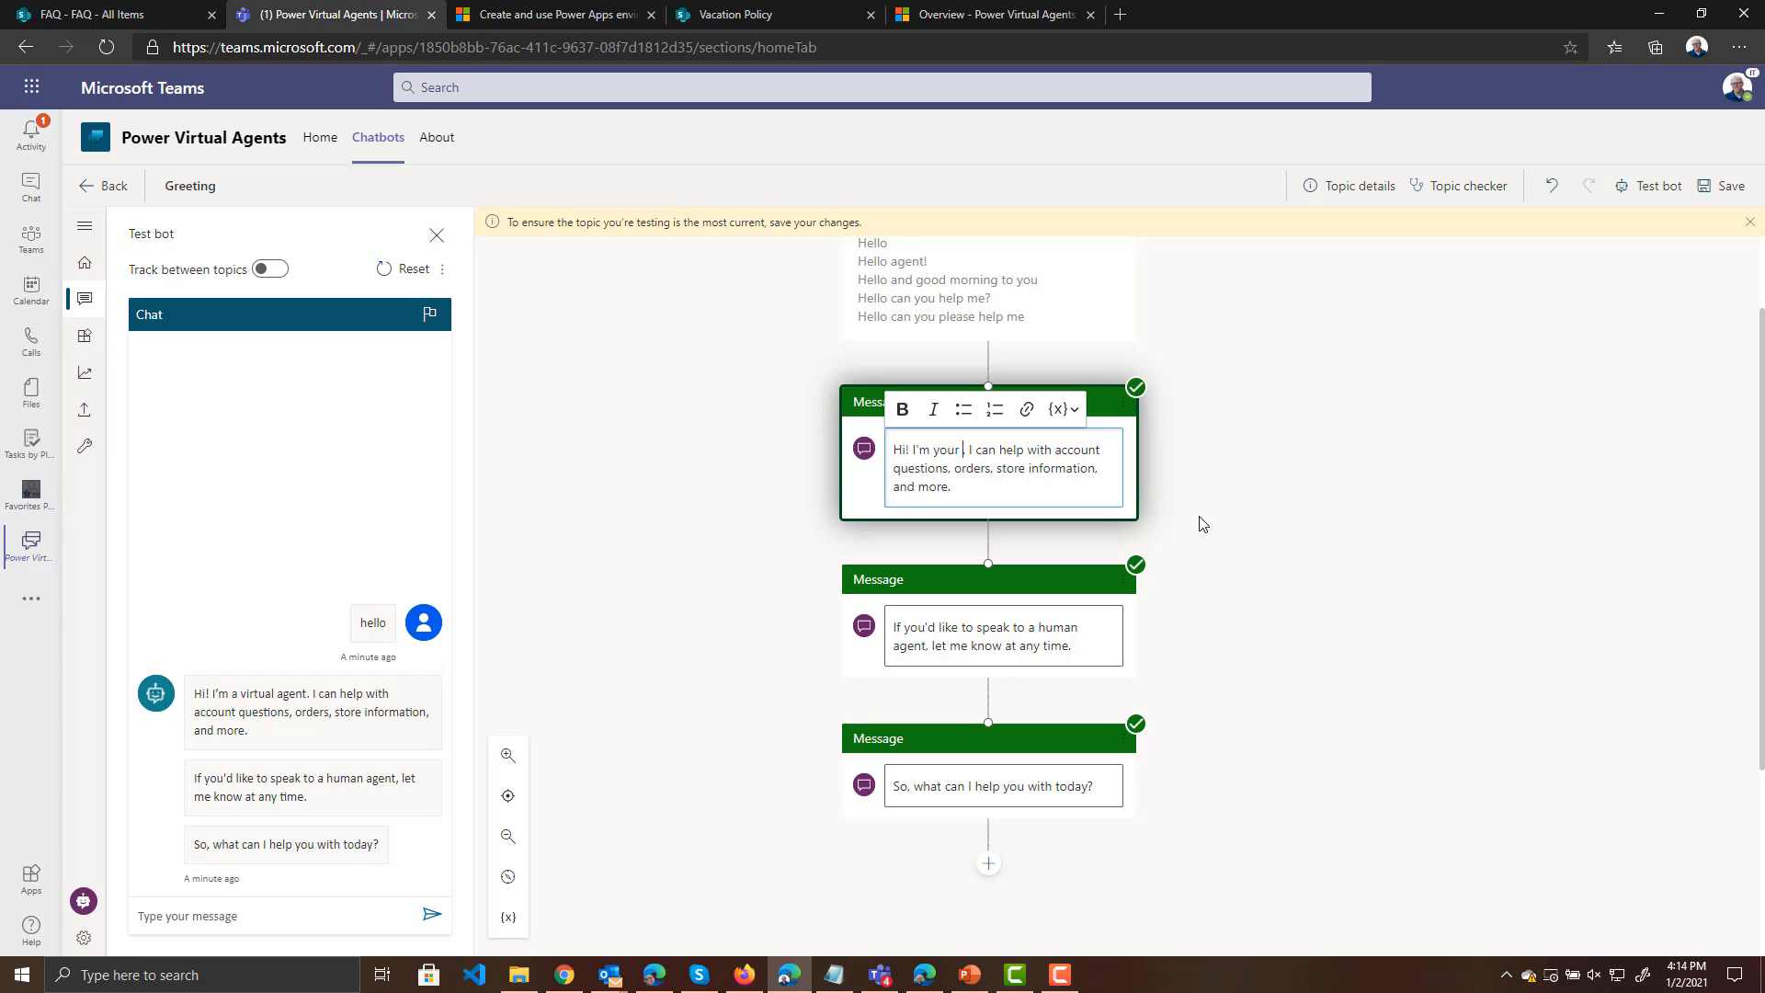
type("First Bot")
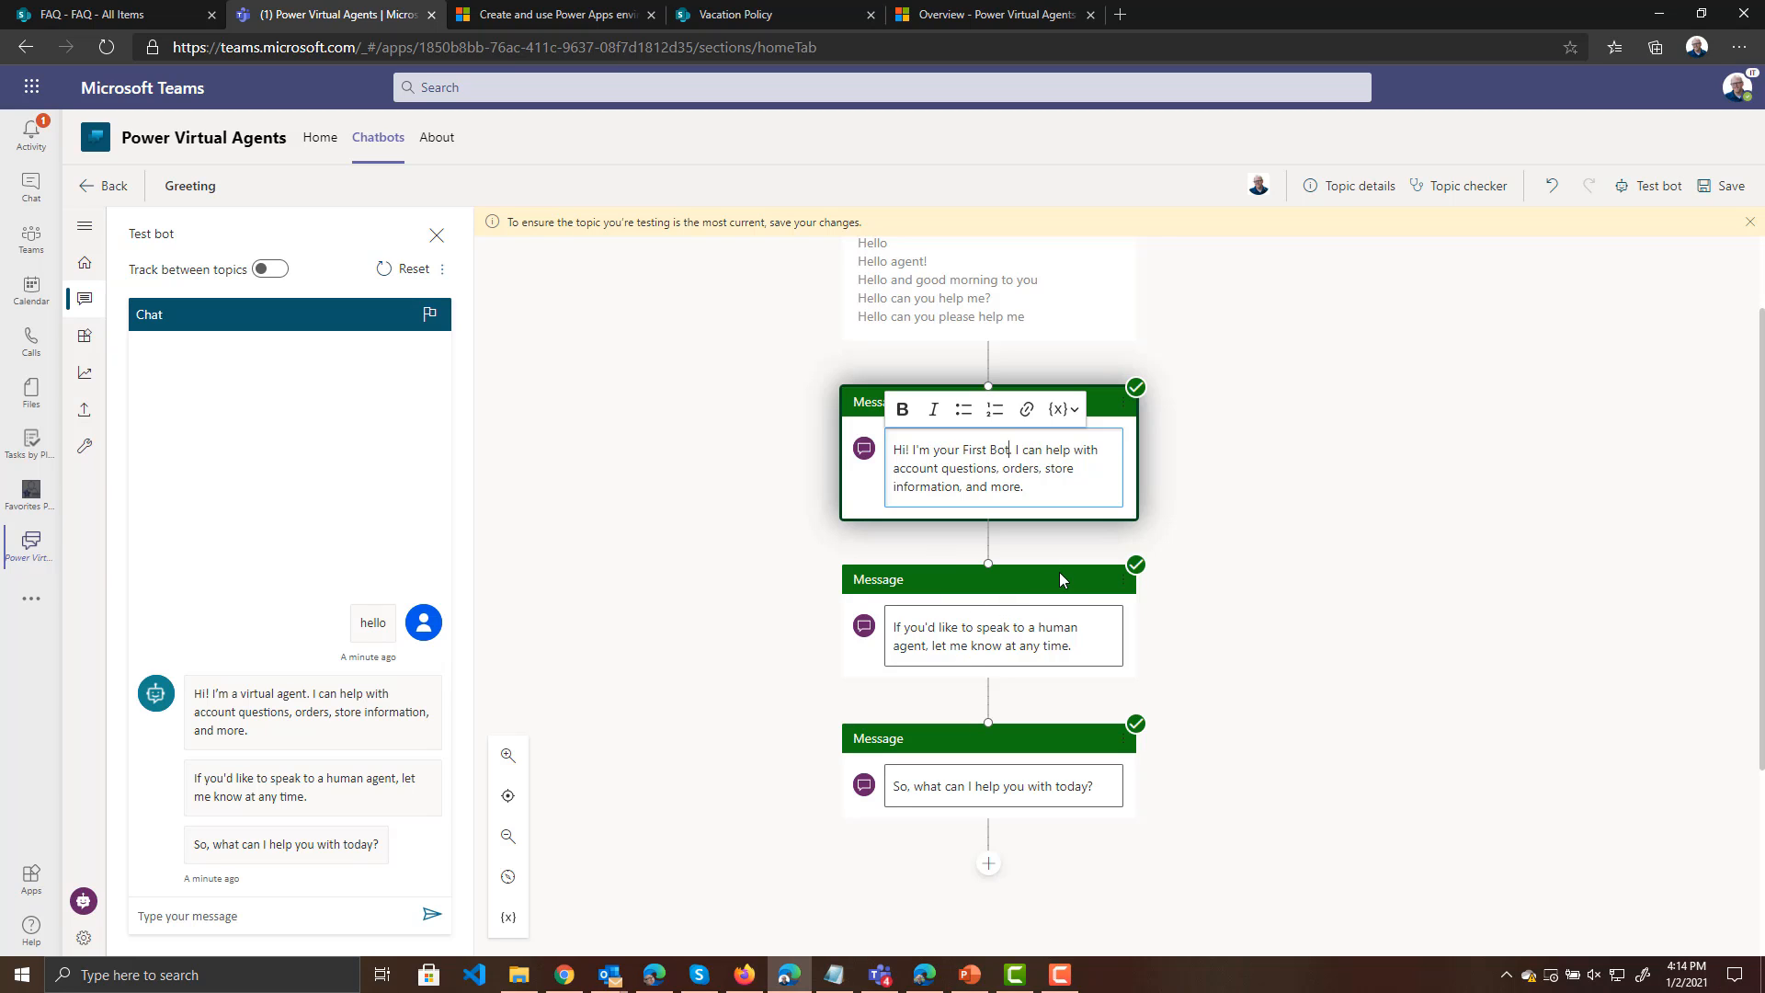
Delete the message about speaking to a human agent and save the Greeting topic, choosing to discard changes to refresh the content
left_click(1053, 628)
left_click(1122, 580)
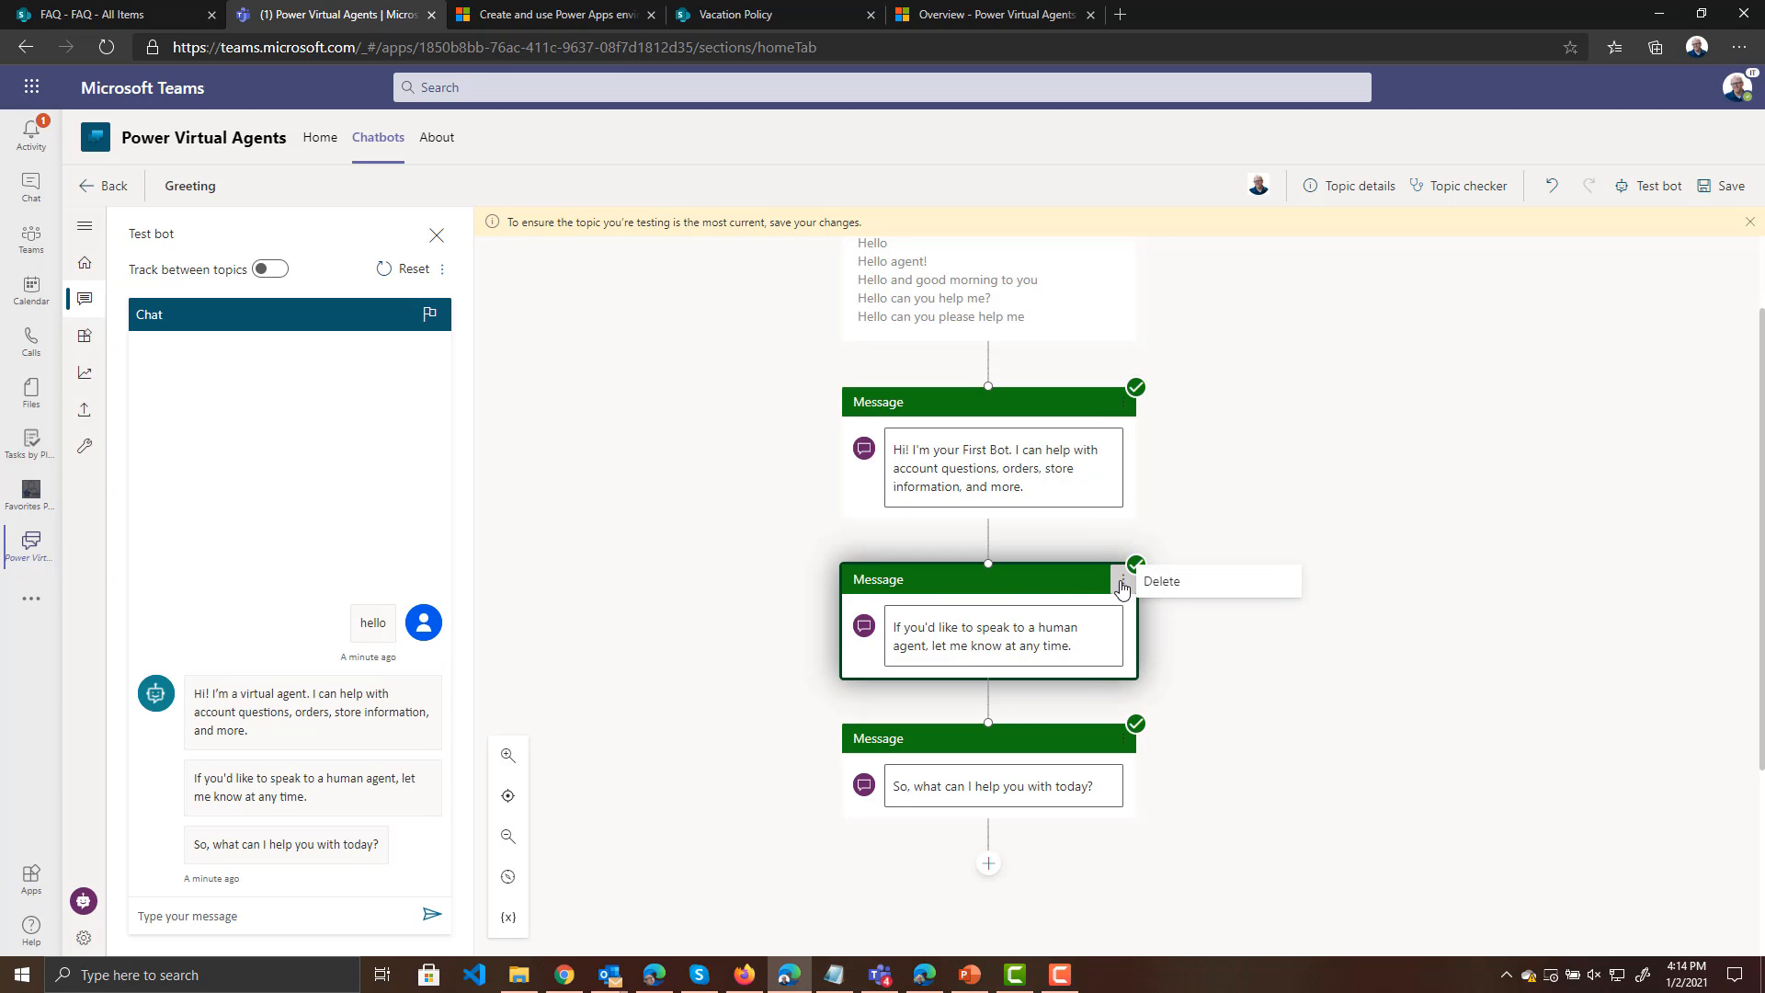
left_click(1150, 588)
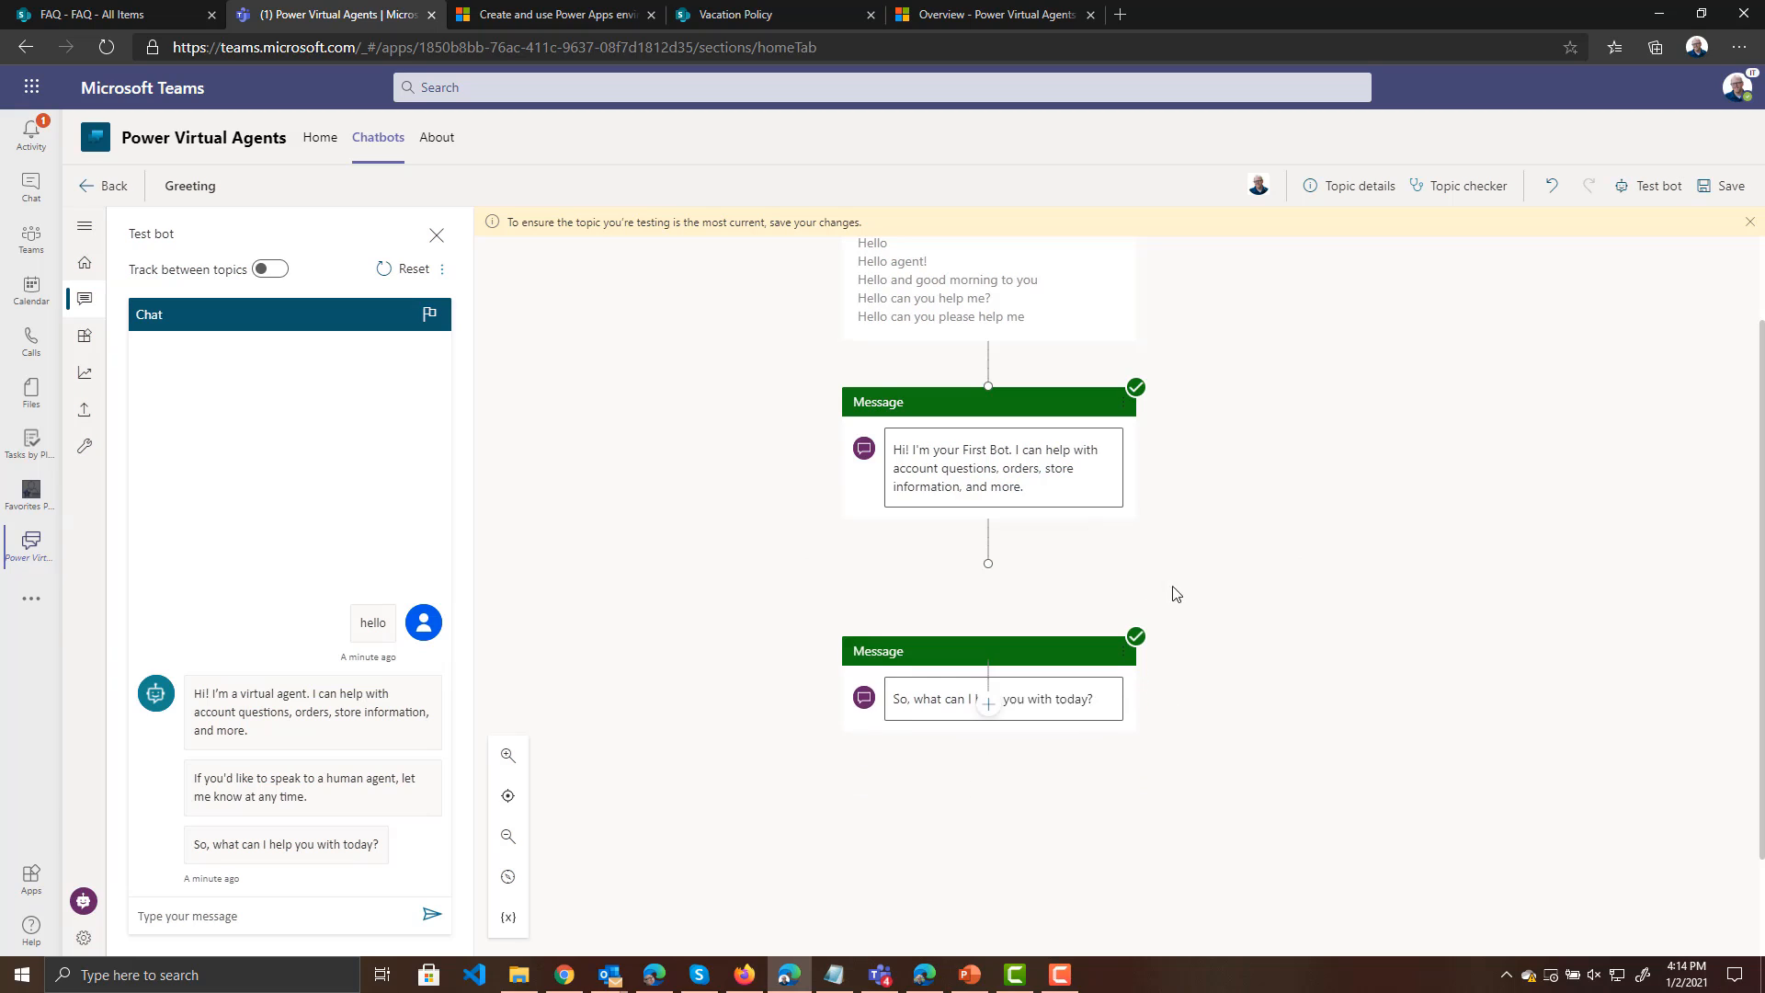
left_click(1726, 186)
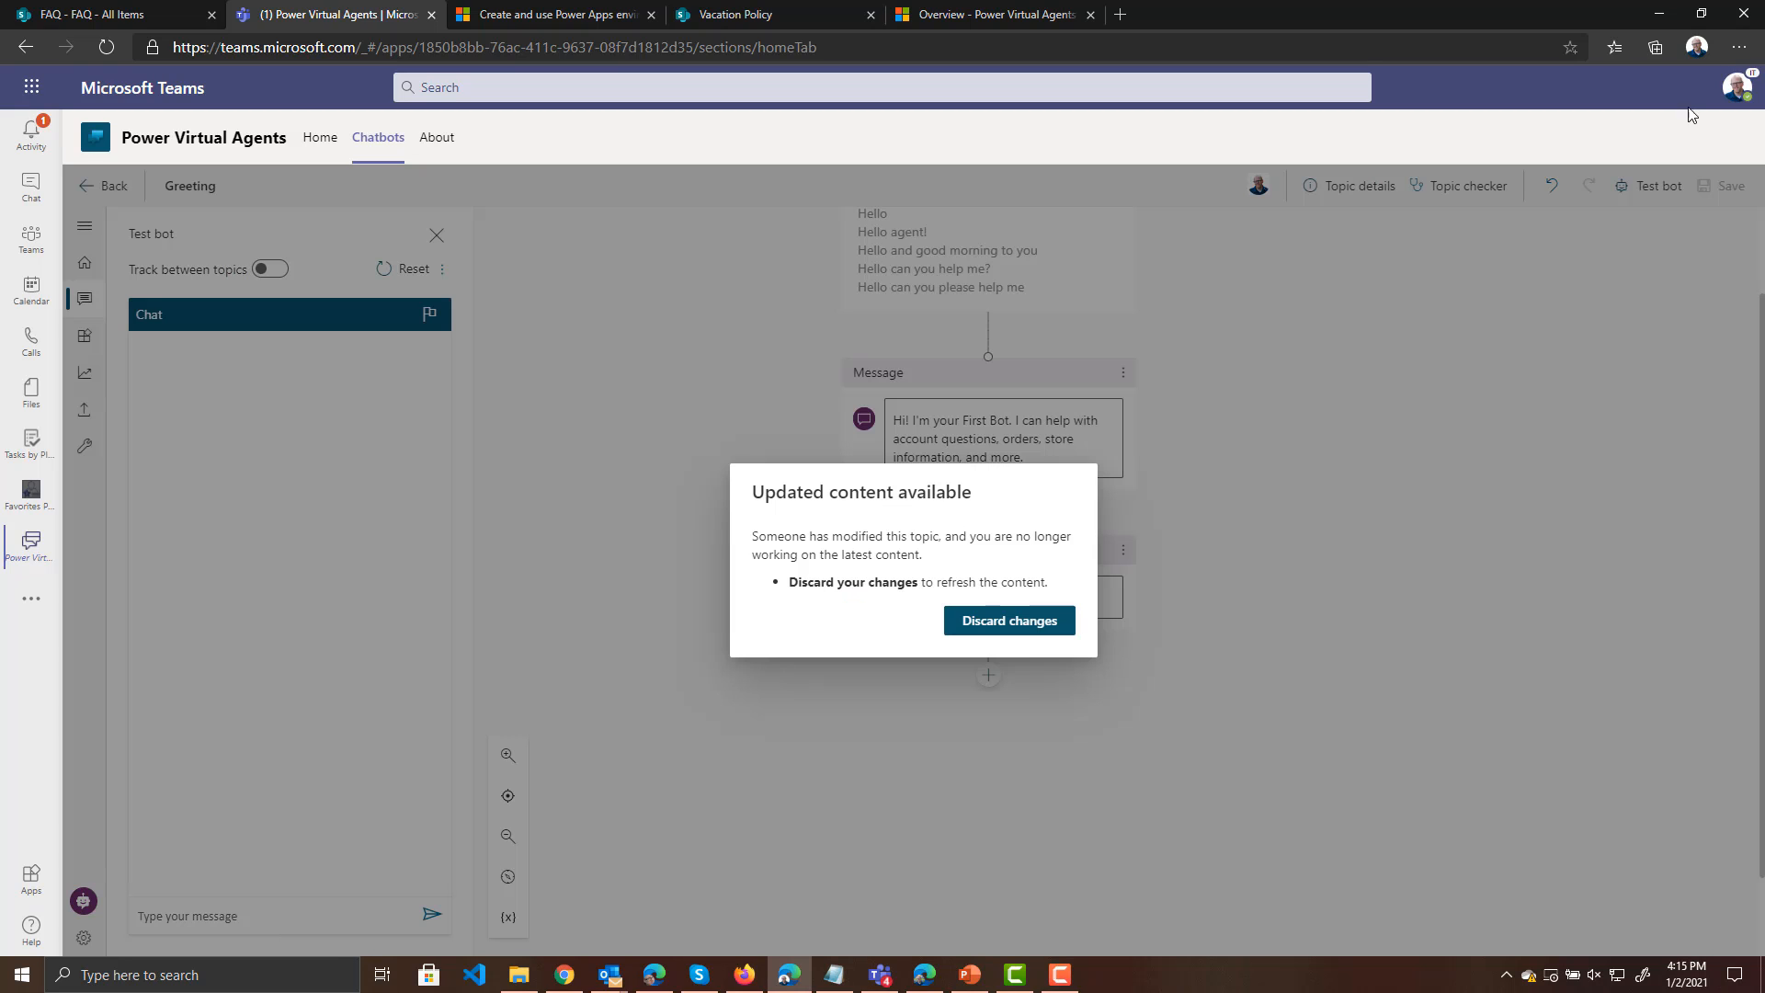
left_click(980, 623)
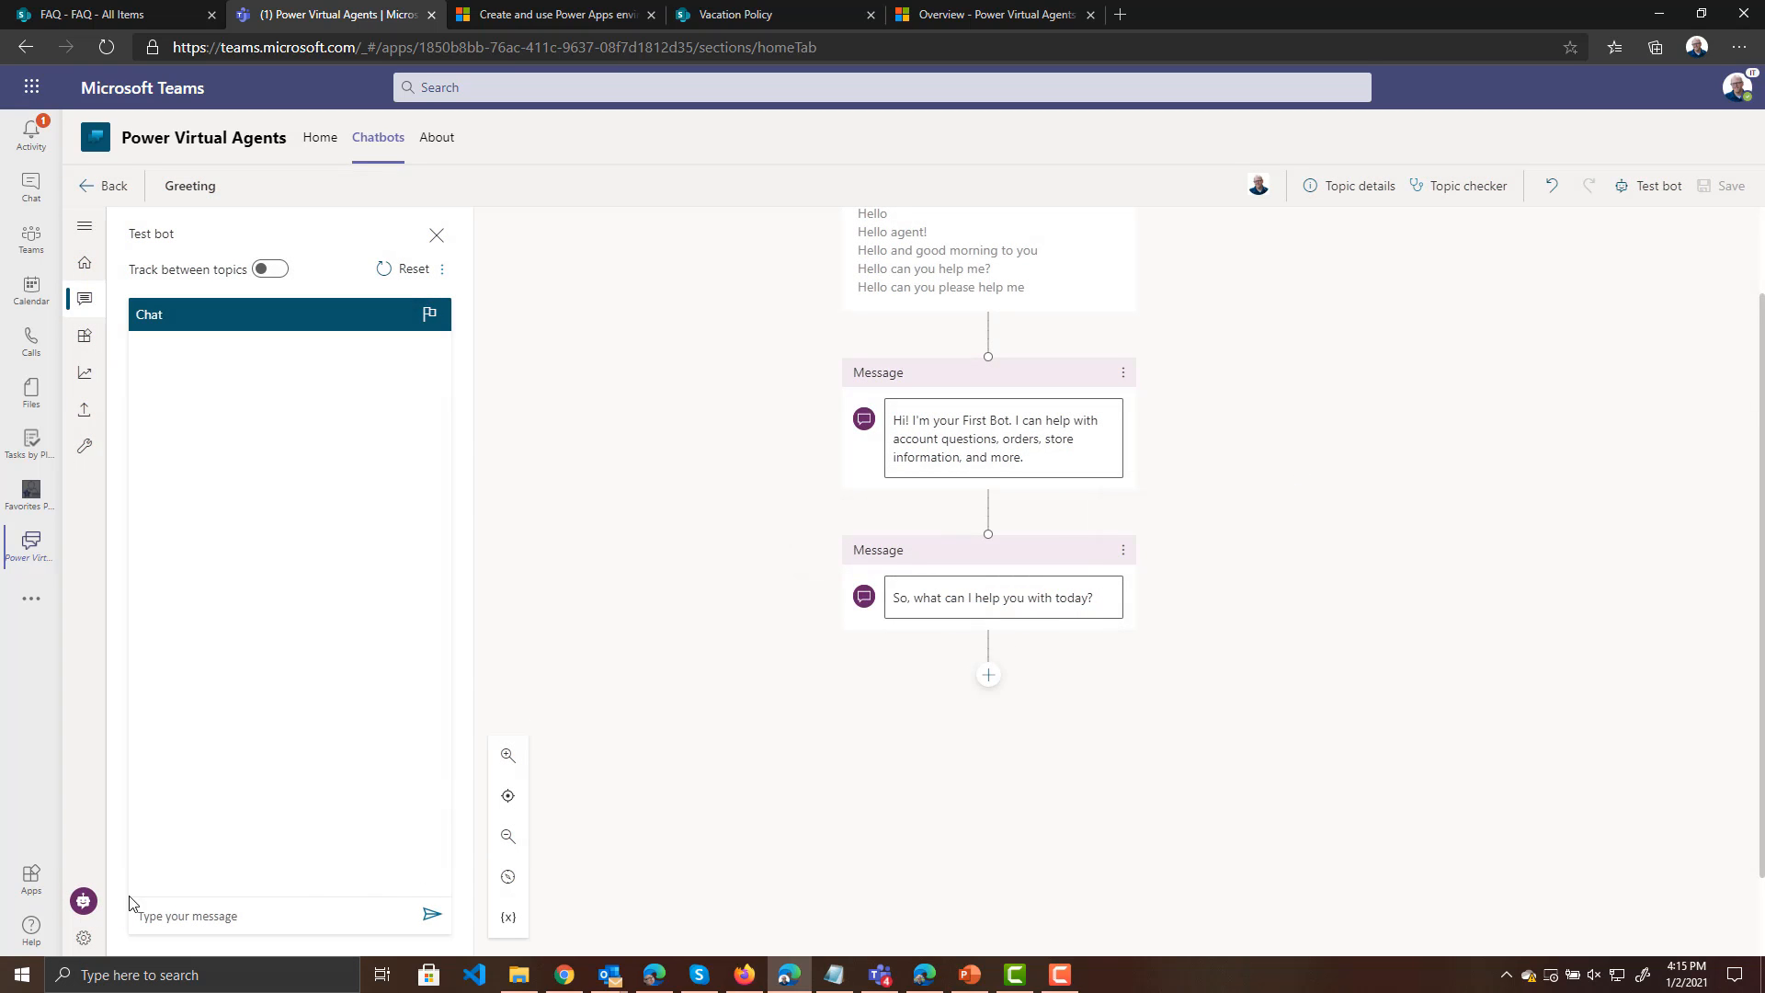
Test the edited greeting by sending "hello" to the bot
left_click(198, 918)
type("hello")
key("Return")
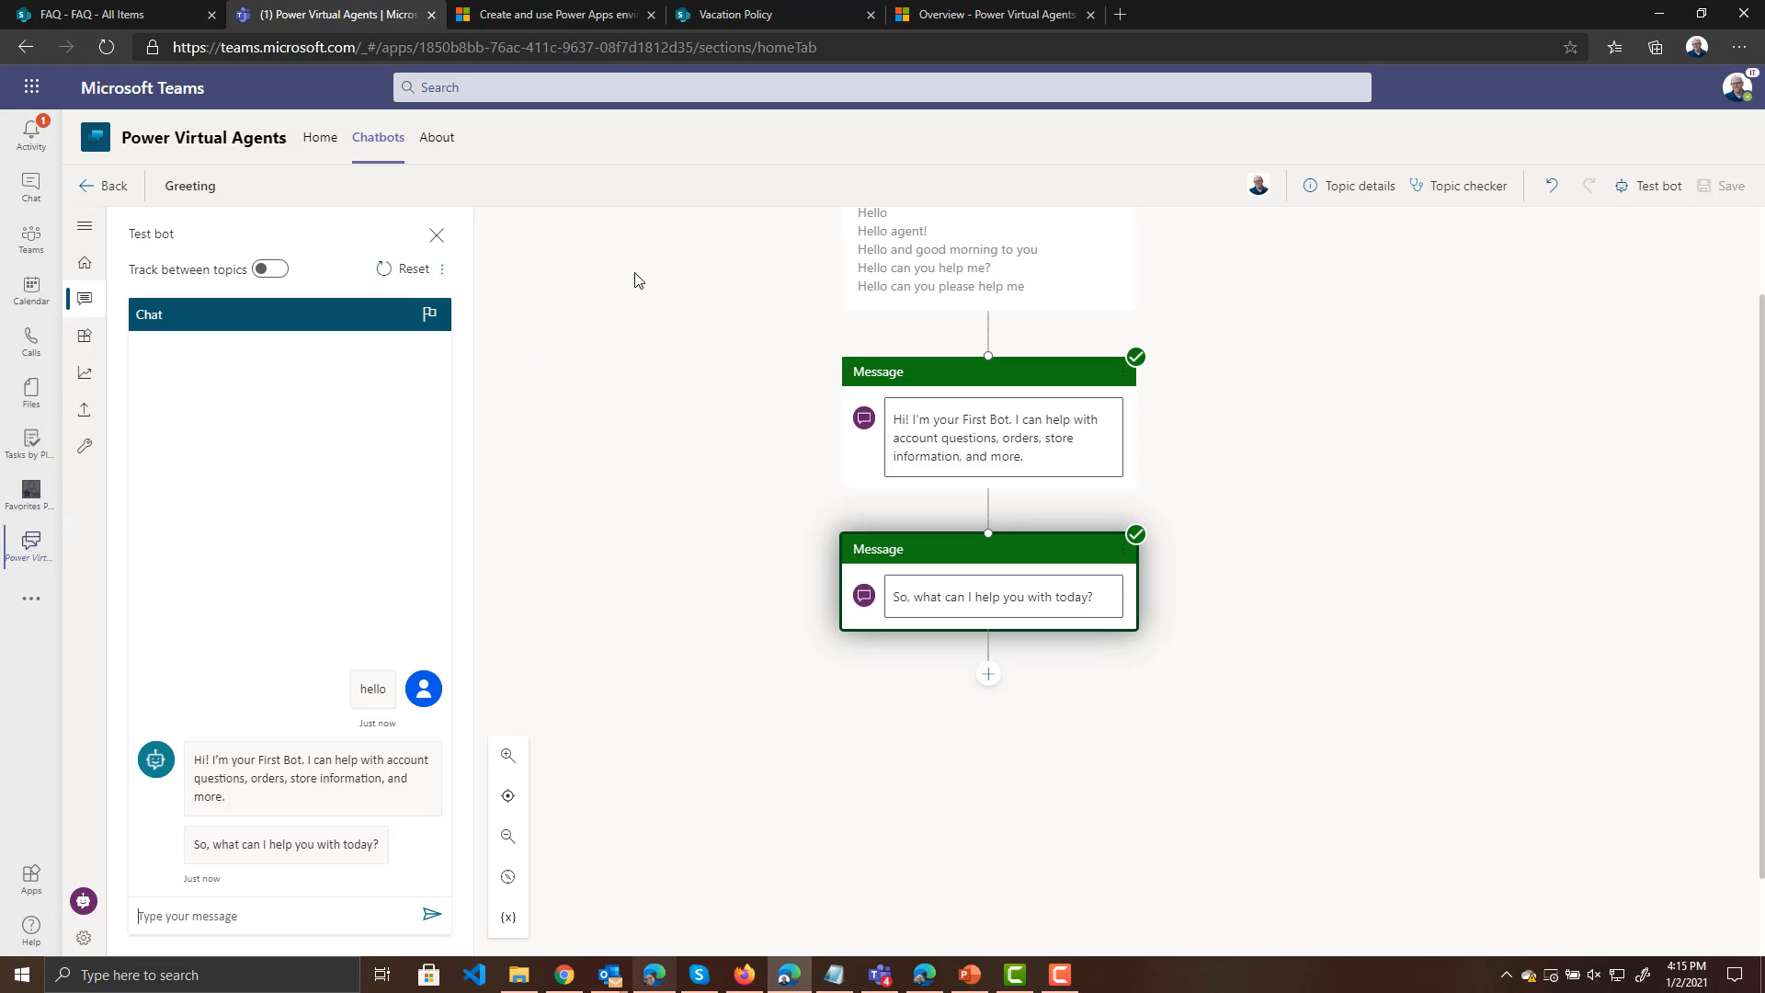
Open the Lesson 3 topic's authoring canvas from the topic list and examine its questions, conditions and branches
left_click(87, 300)
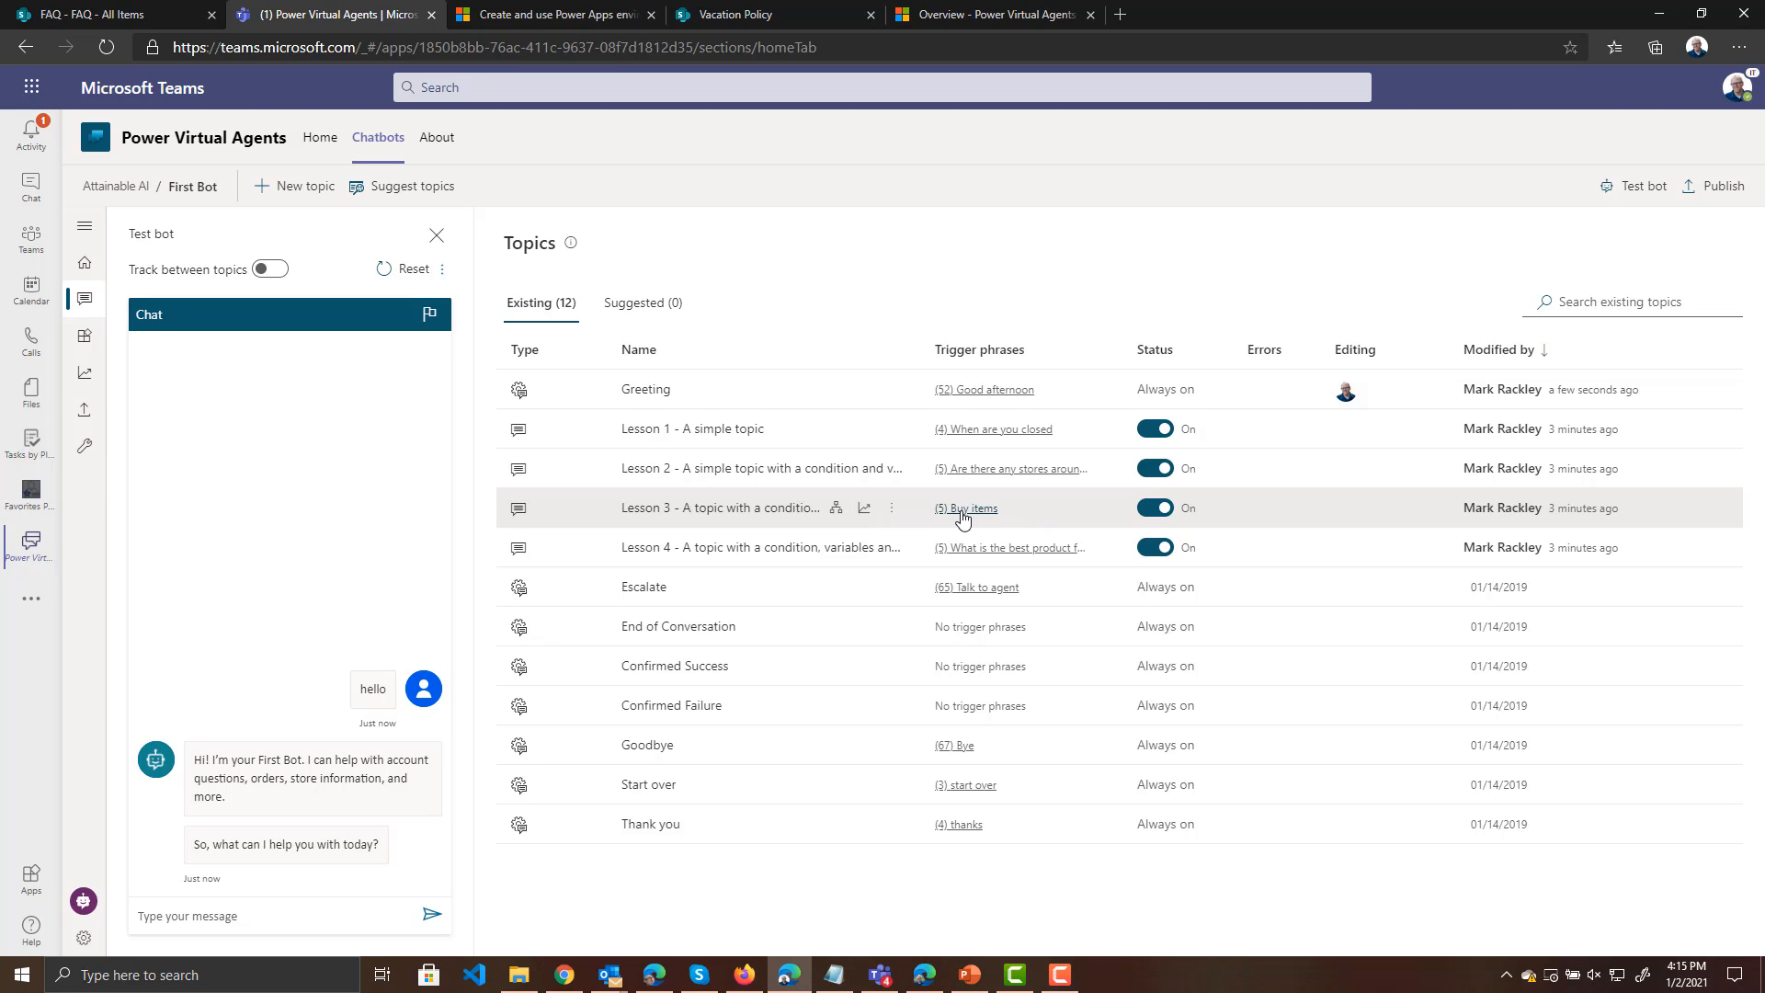
left_click(837, 506)
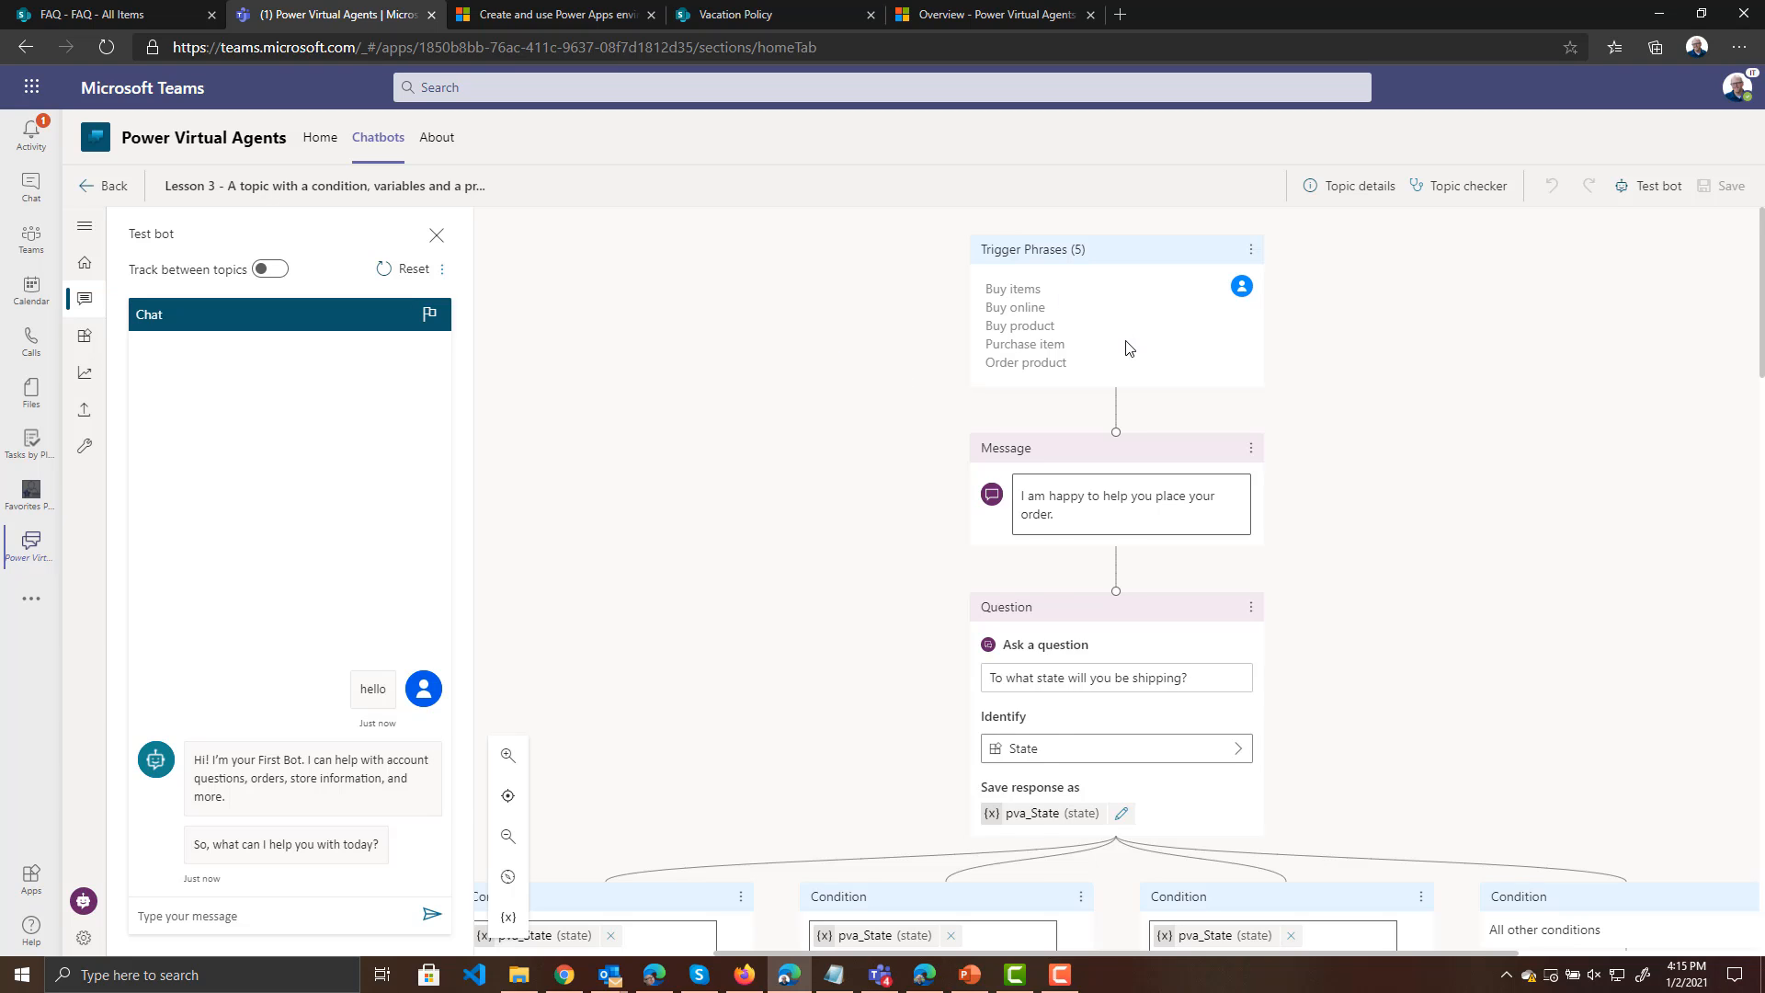
scroll(1122, 346, "down", 1)
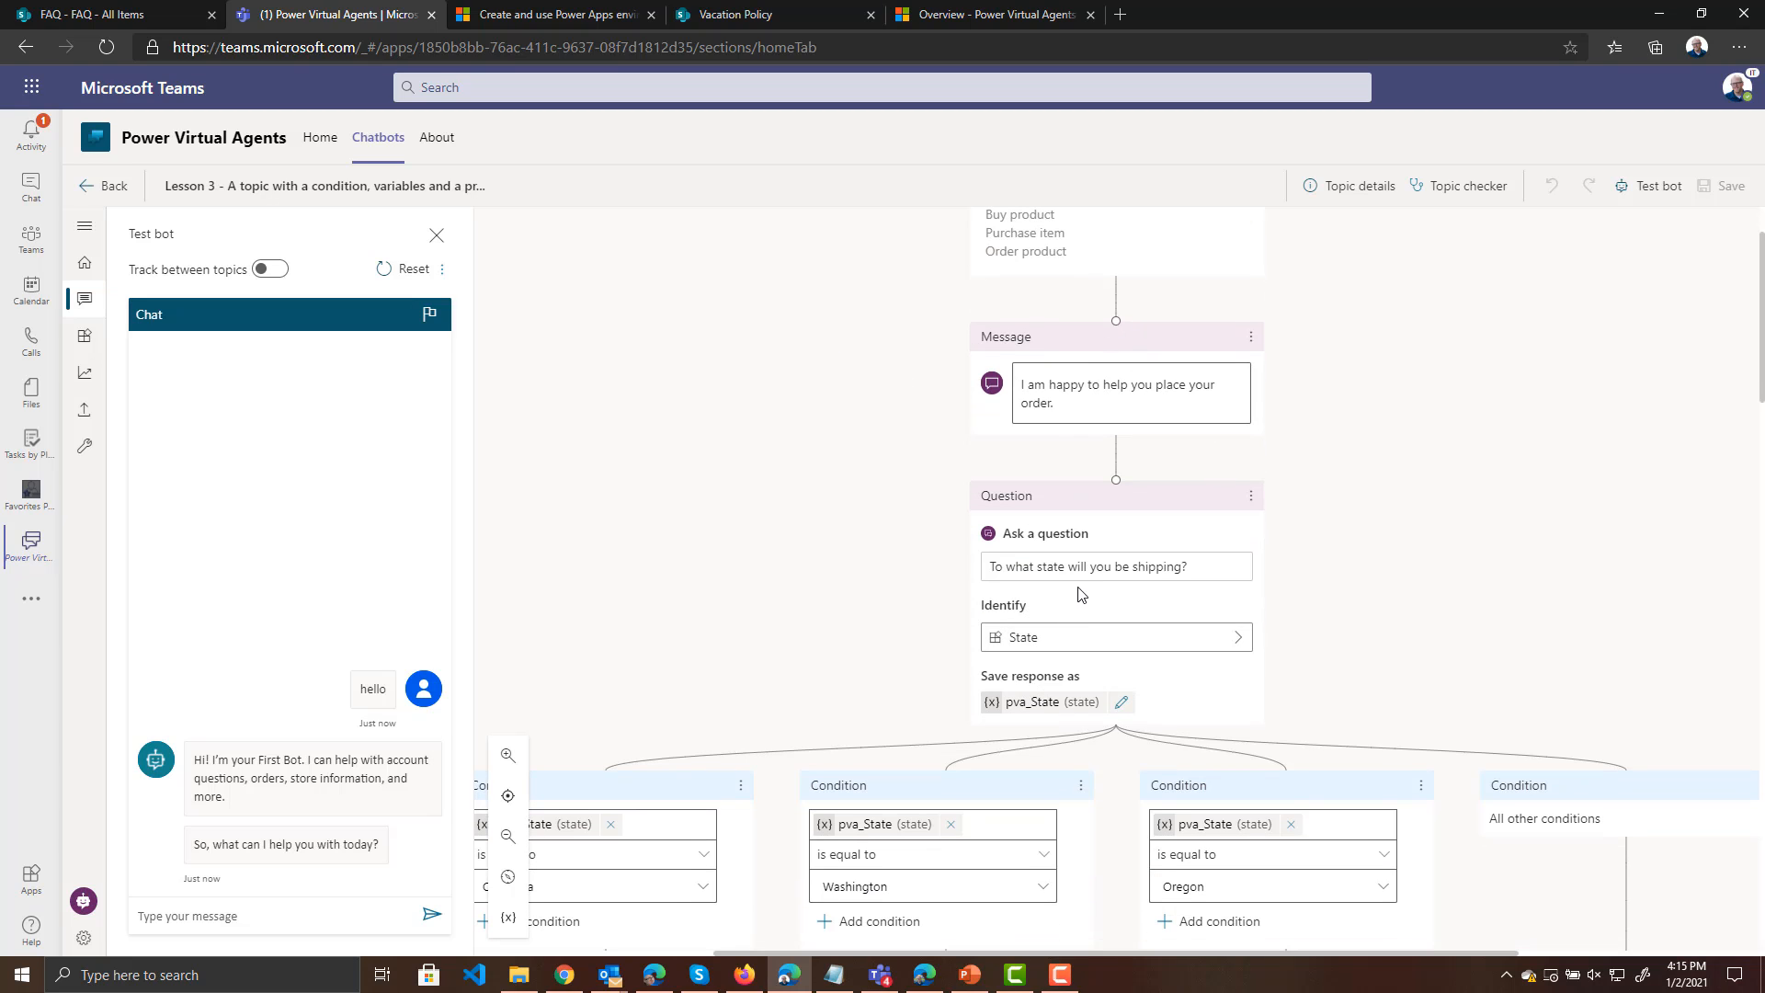
scroll(1081, 593, "down", 1)
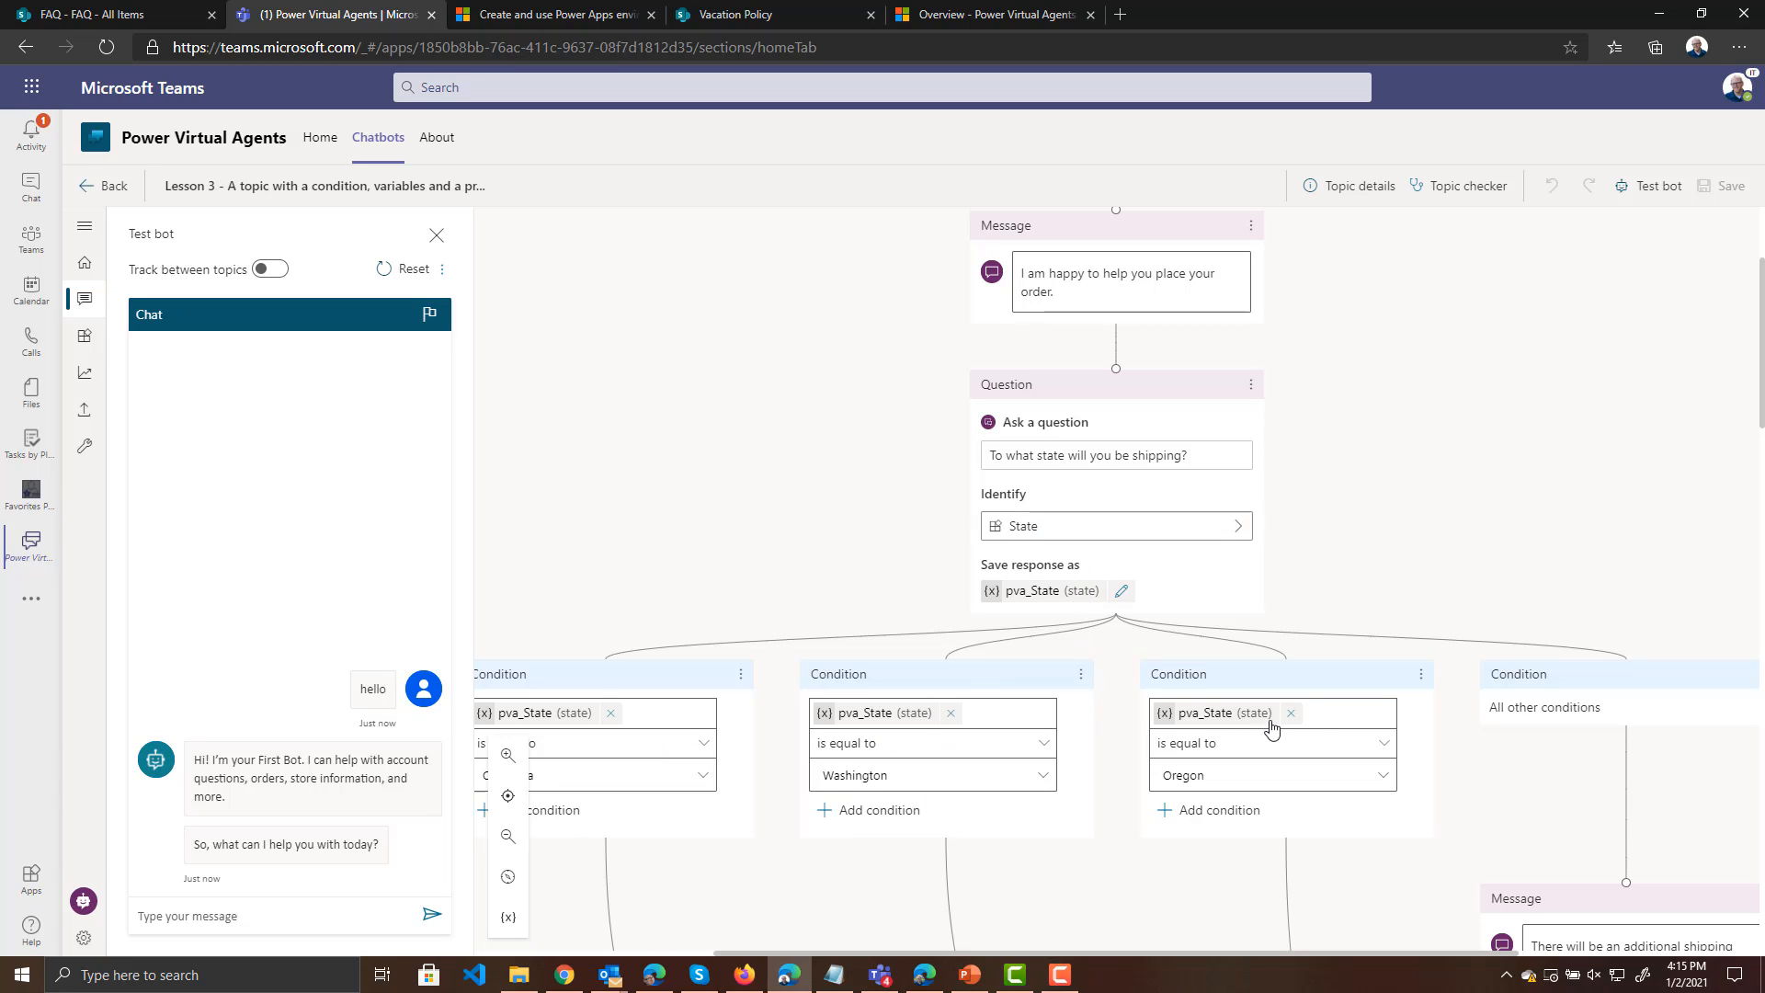
scroll(1071, 644, "down", 1)
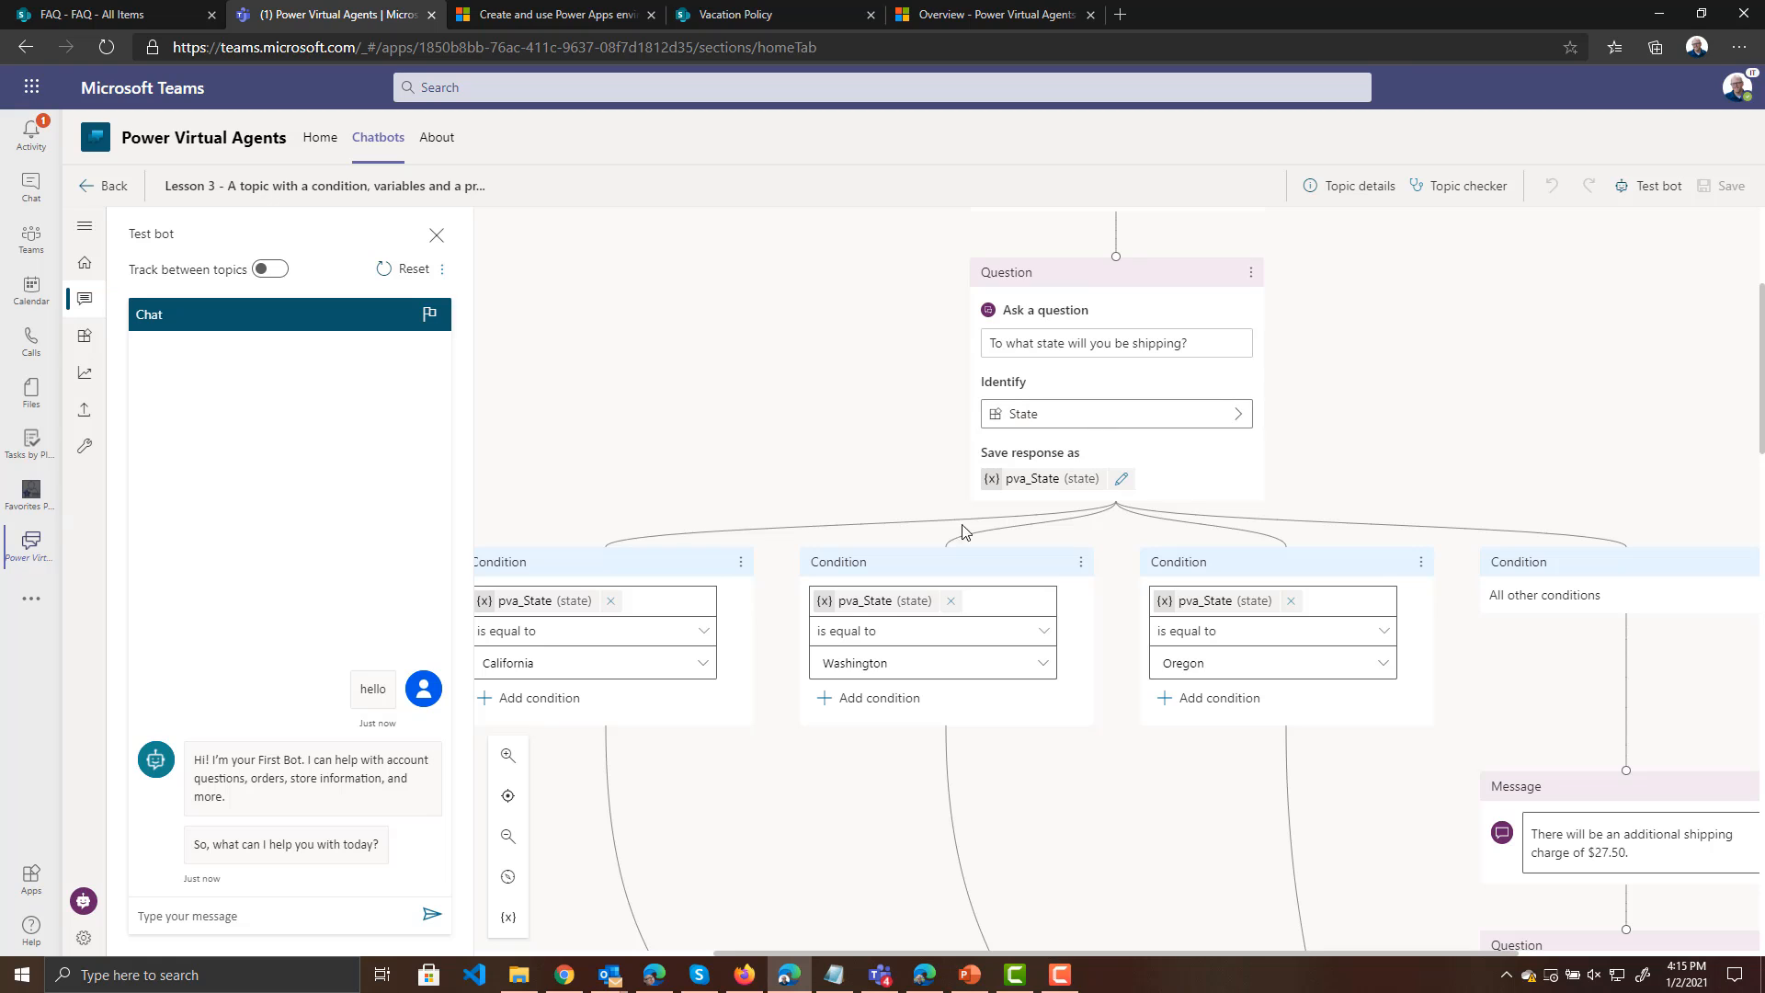
scroll(1042, 722, "down", 2)
scroll(1044, 717, "down", 4)
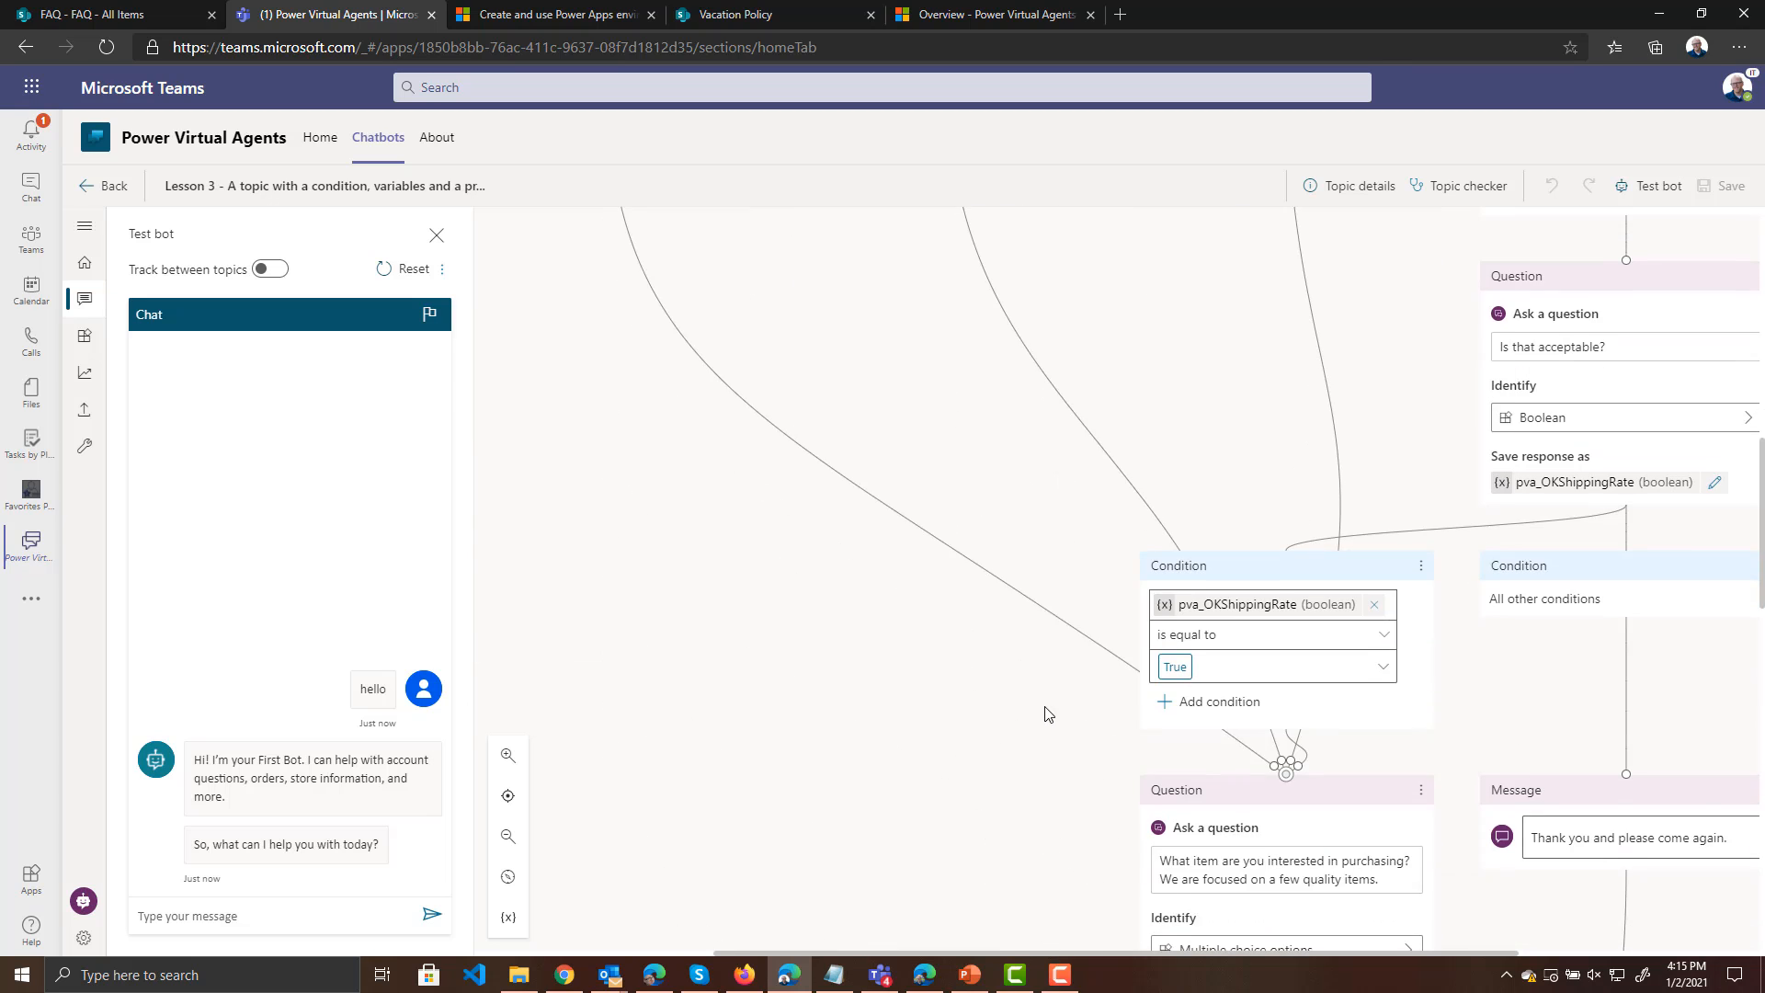
Start testing the Lesson 3 topic by sending "I want to buy something" to the bot
scroll(1062, 669, "down", 2)
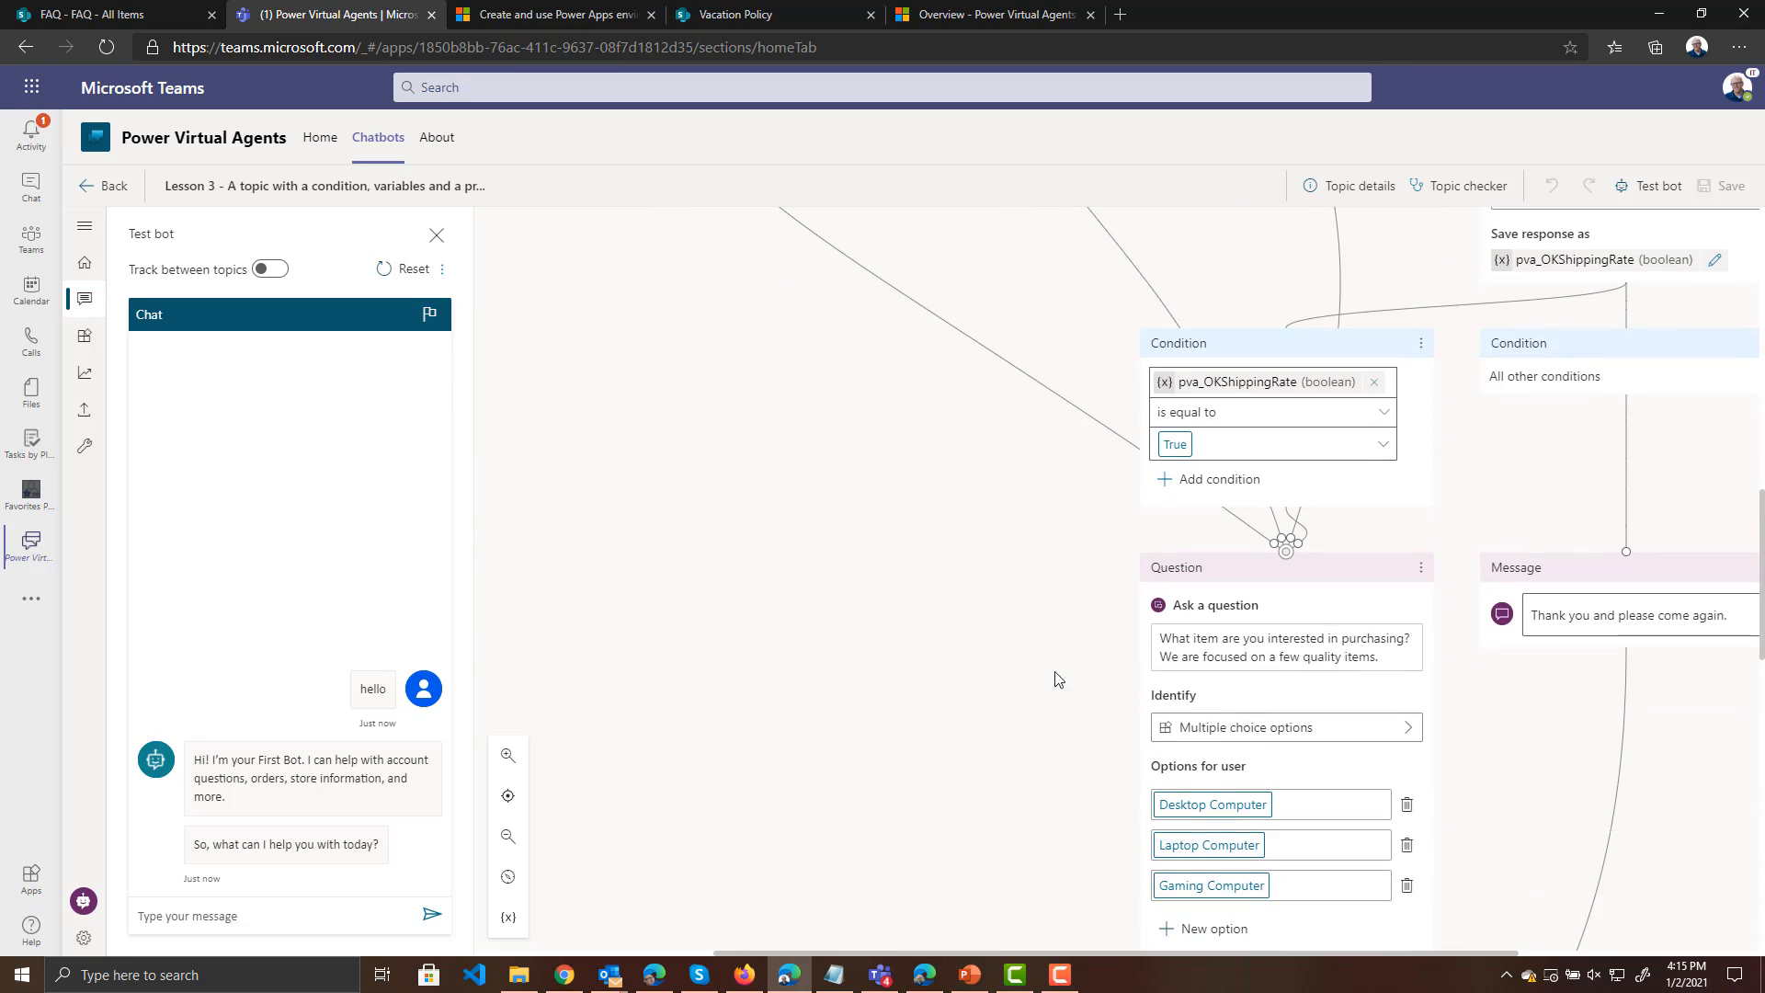
scroll(1195, 791, "down", 1)
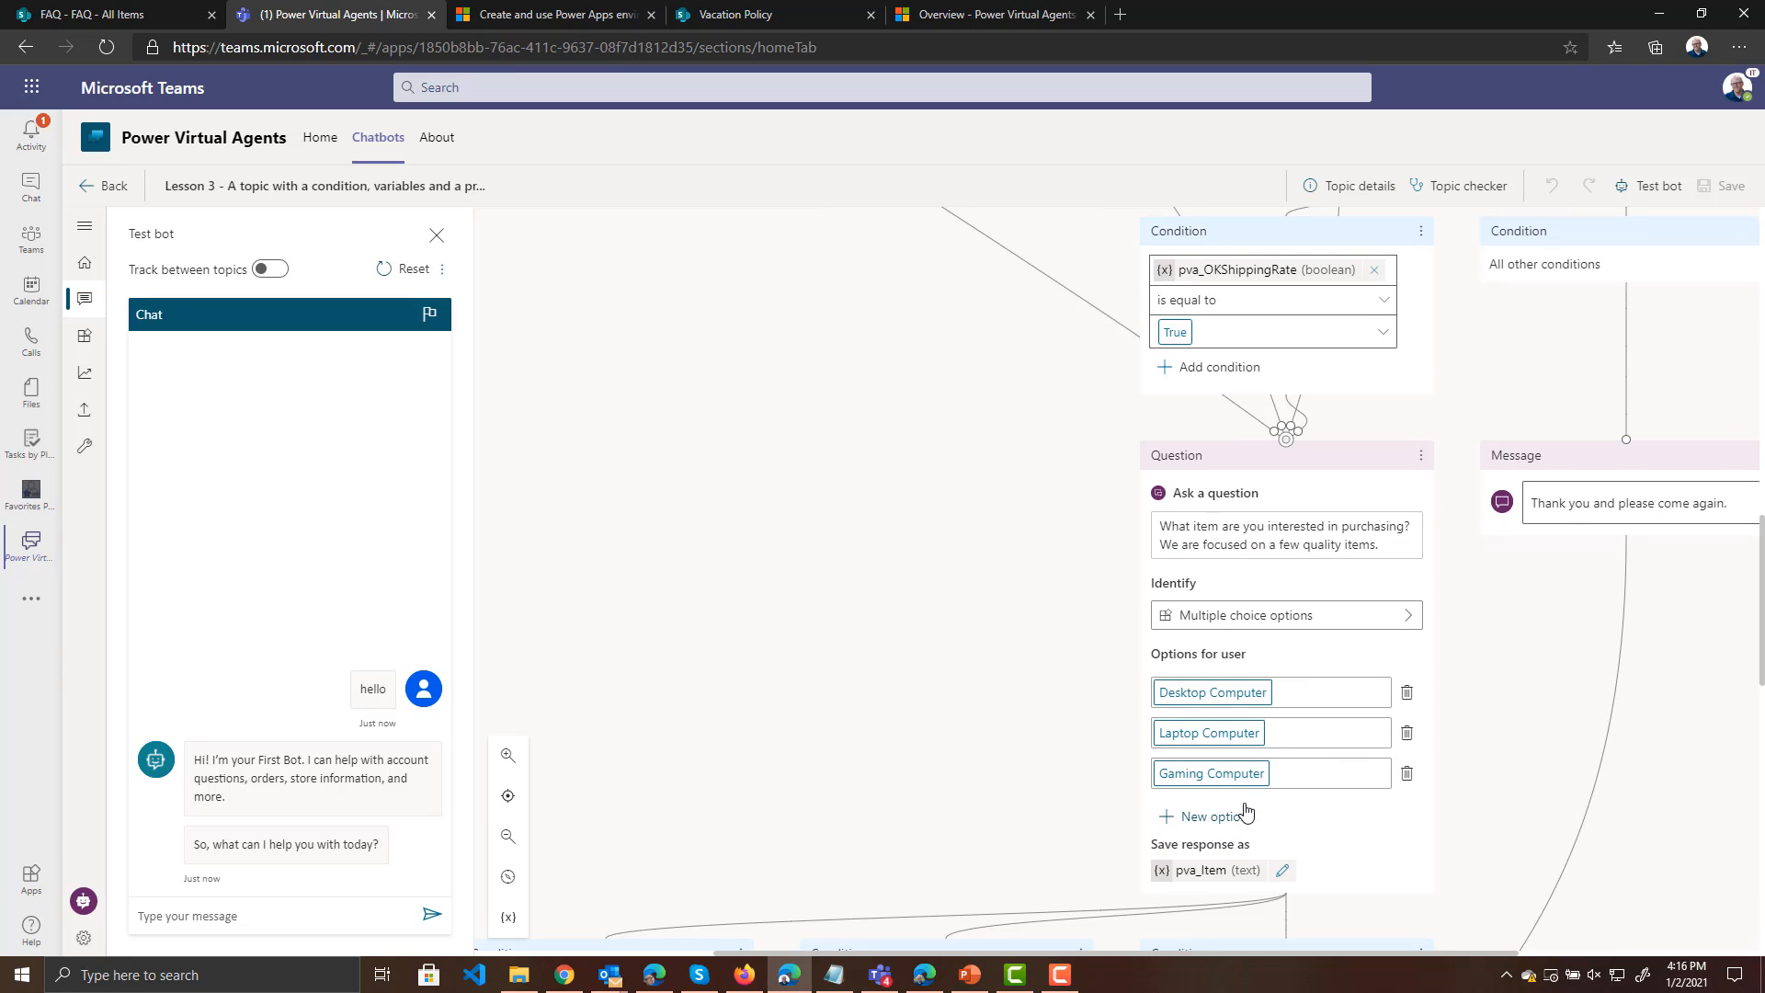
left_click(253, 917)
type("I want to bnuy")
key("BackSpace")
key("BackSpace")
key("BackSpace")
type("uy something")
key("Return")
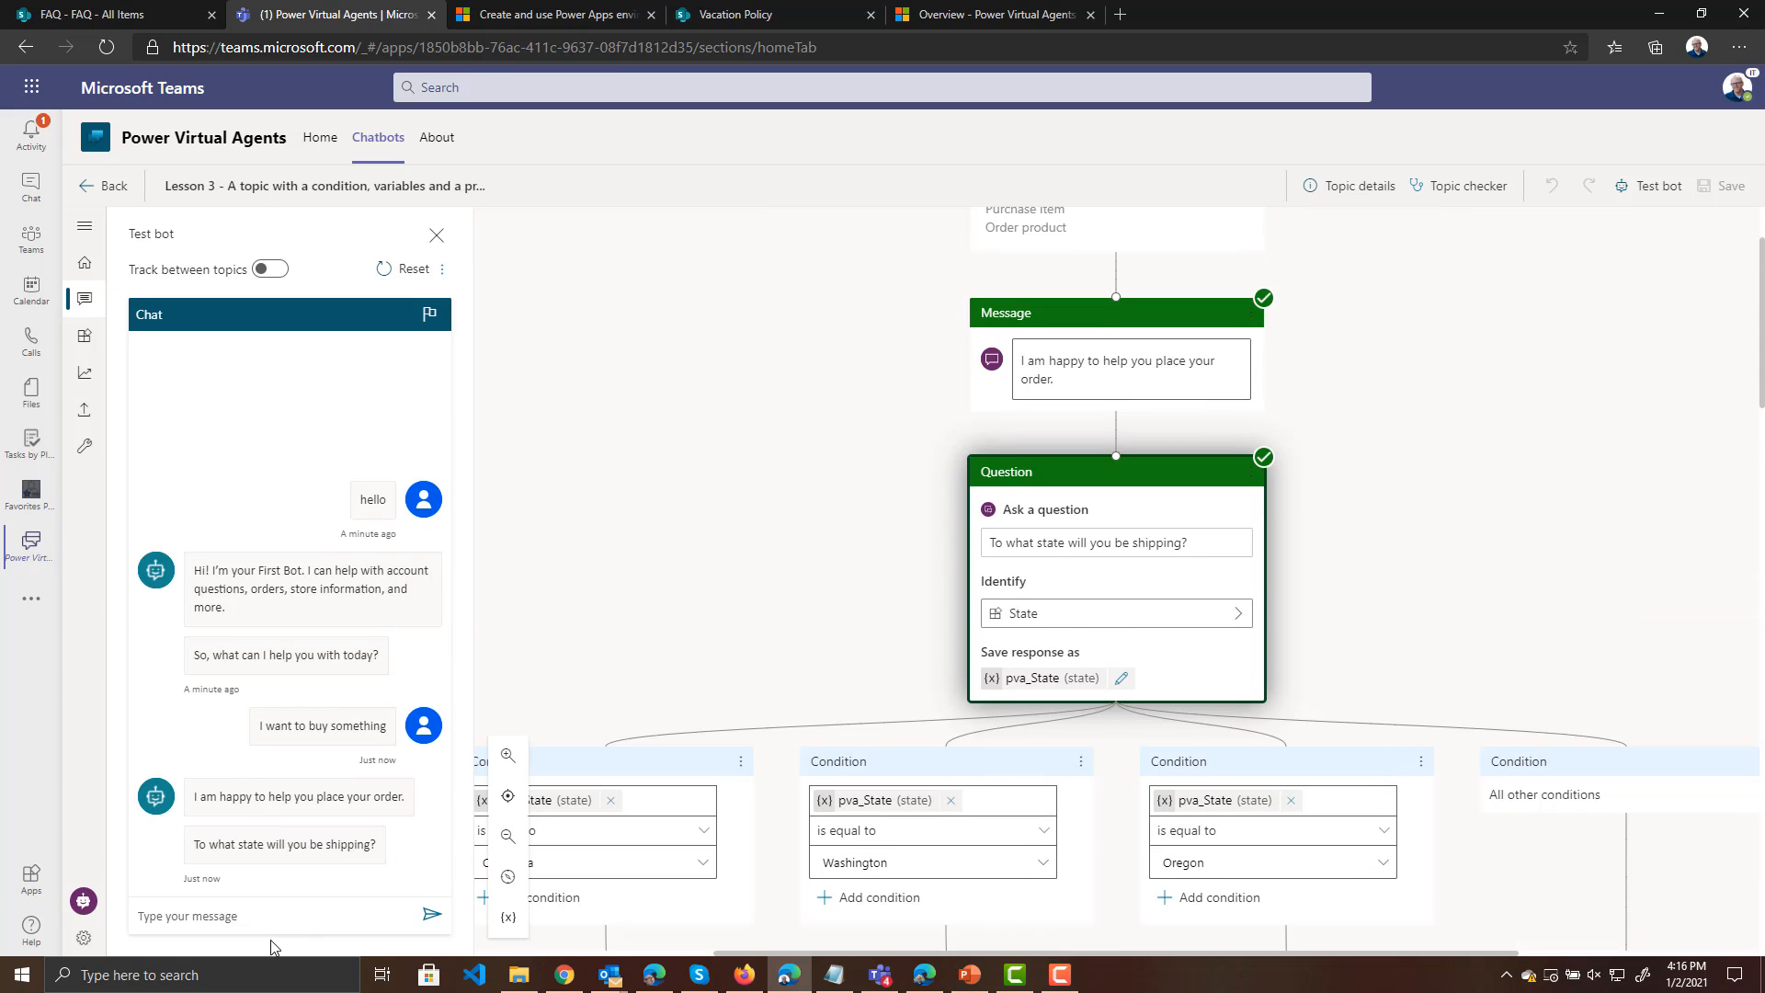
Continue the test order by answering "Arkansas" as the shipping state, accepting the shipping charge and choosing Desktop Computer
type("ARk")
type("kansas")
key("Return")
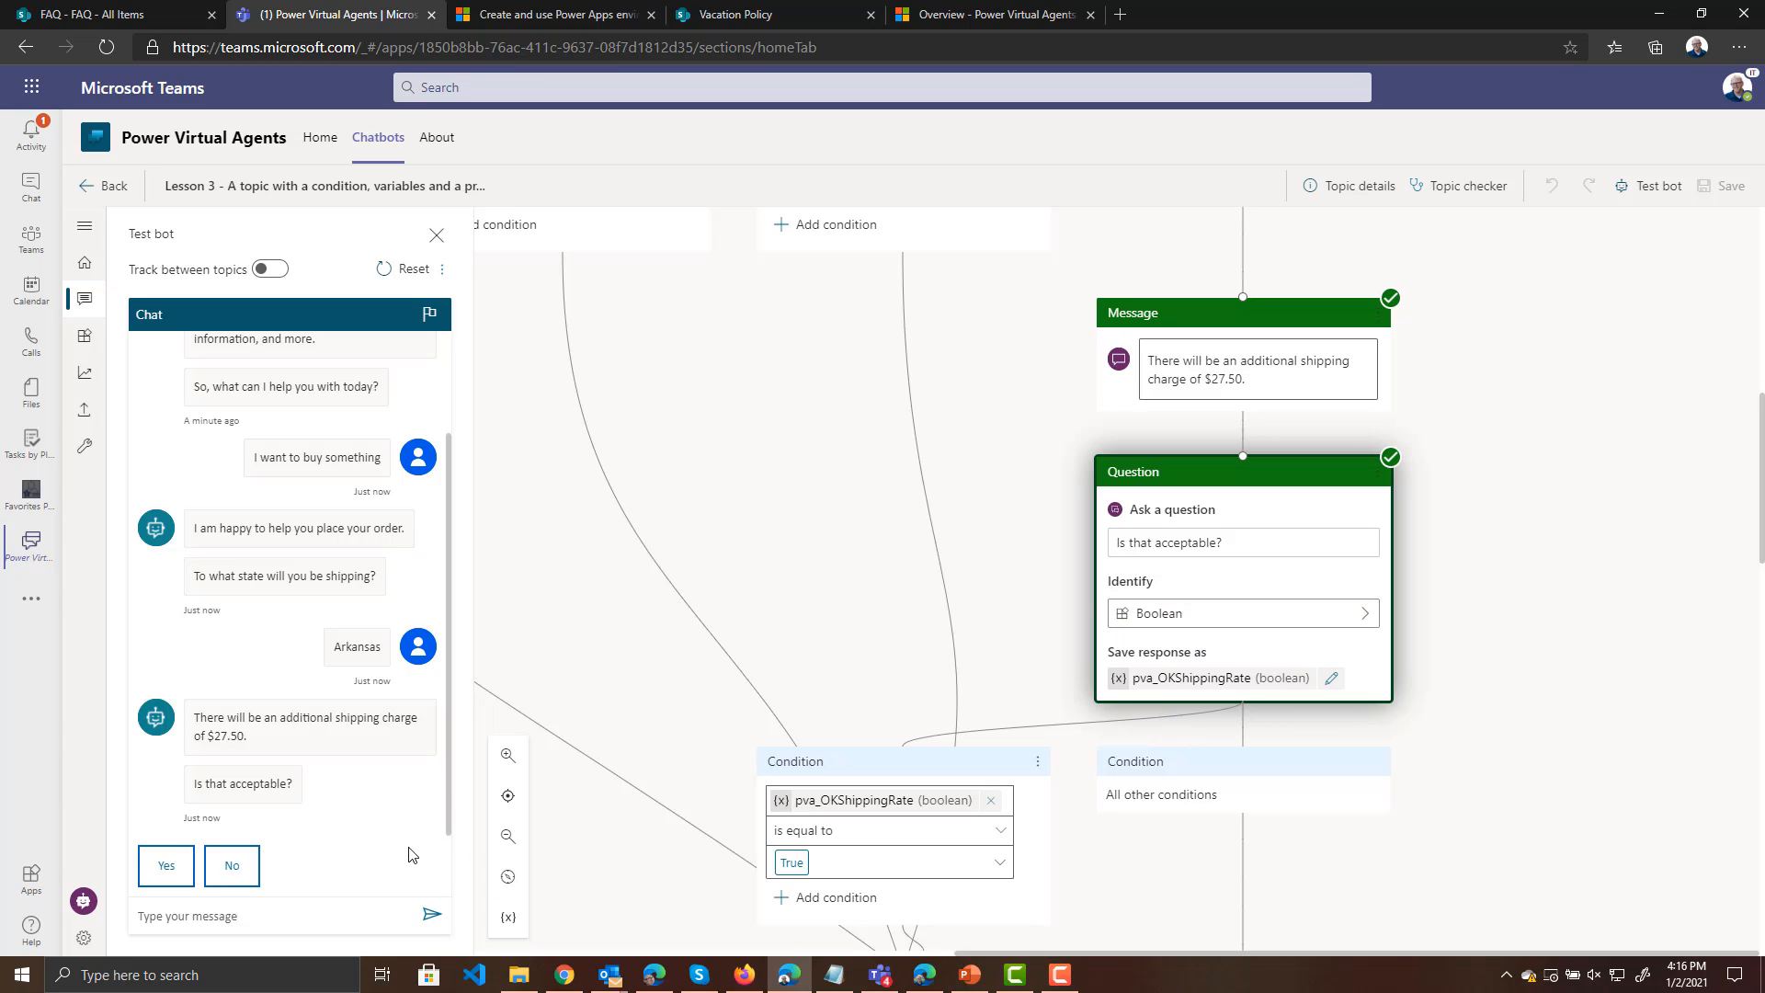
left_click(167, 881)
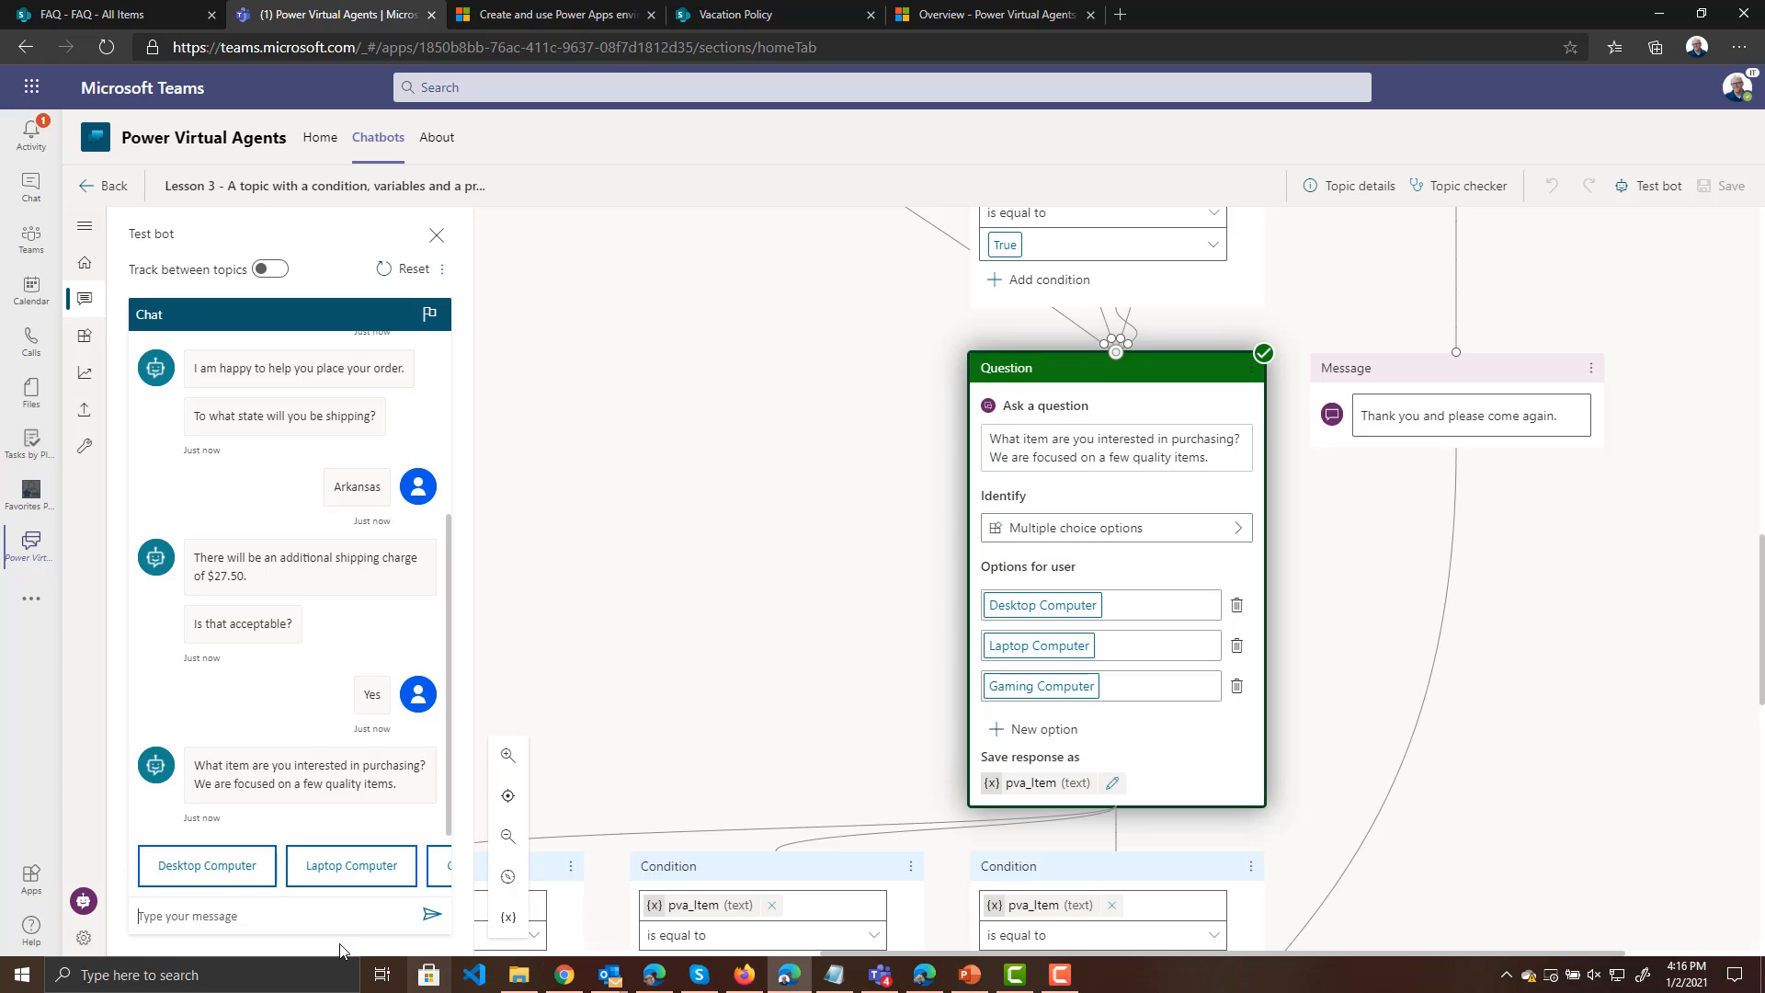
left_click(230, 869)
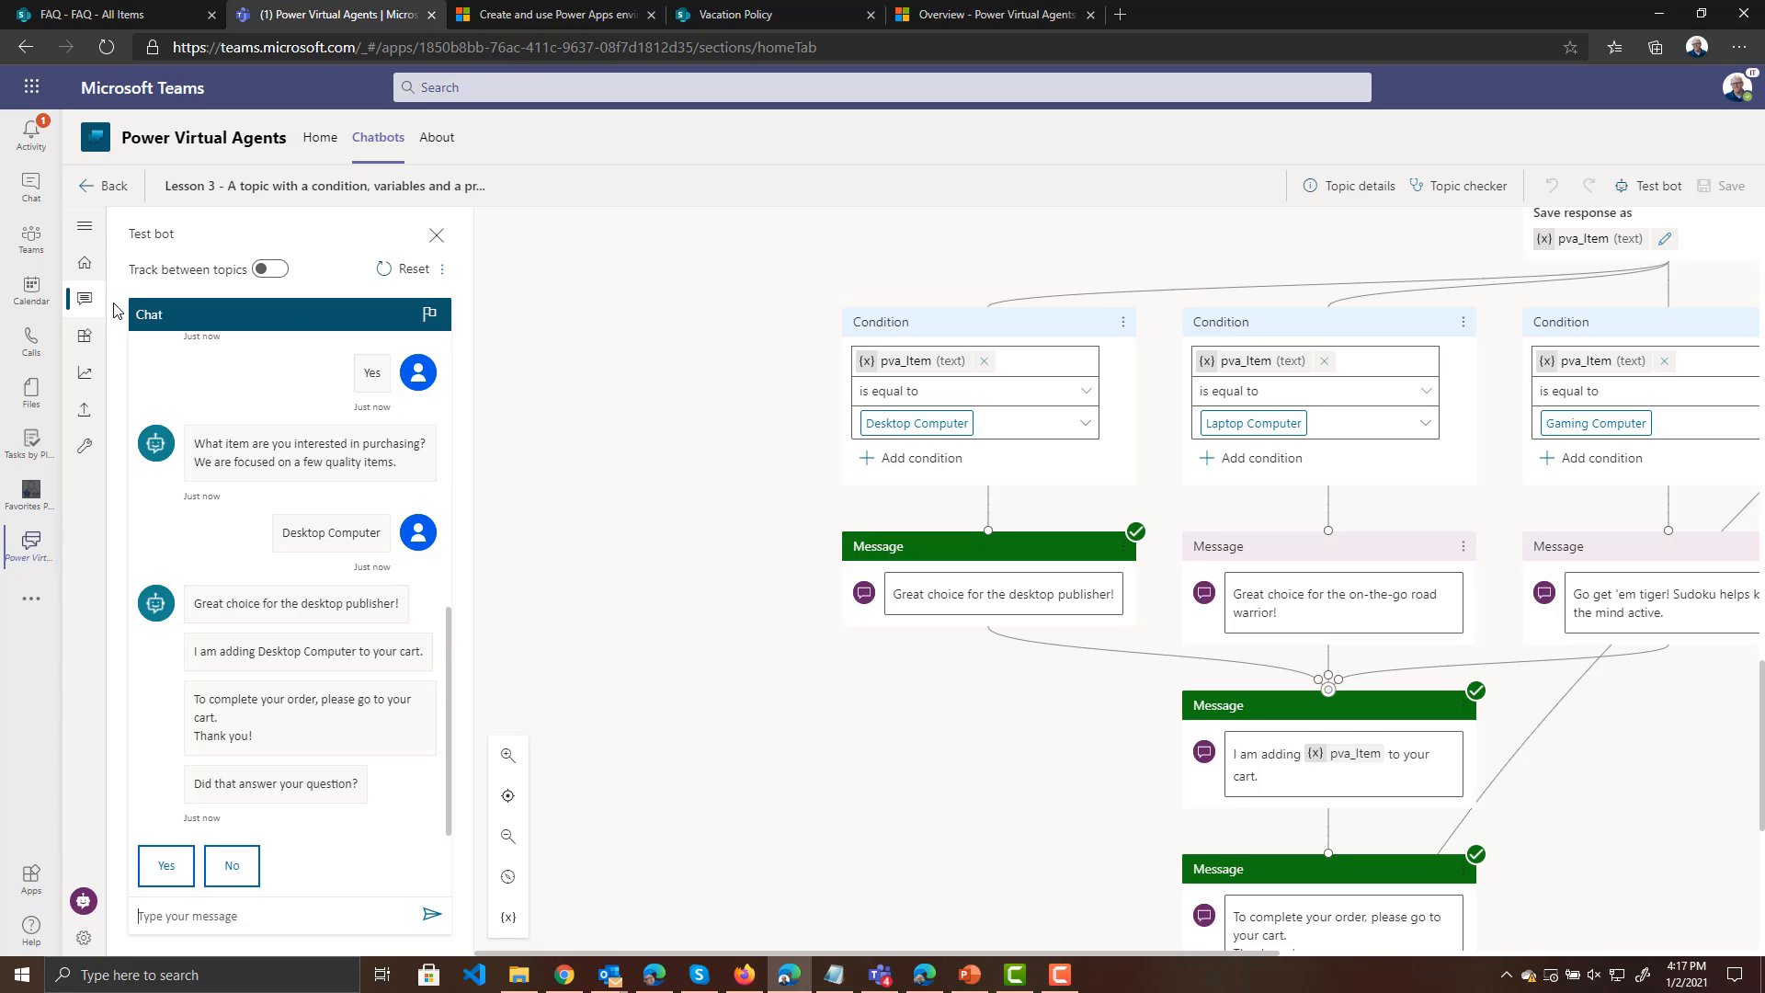
Create a new topic from the topic list, with "Vacation" as both its name and friendly name
left_click(84, 303)
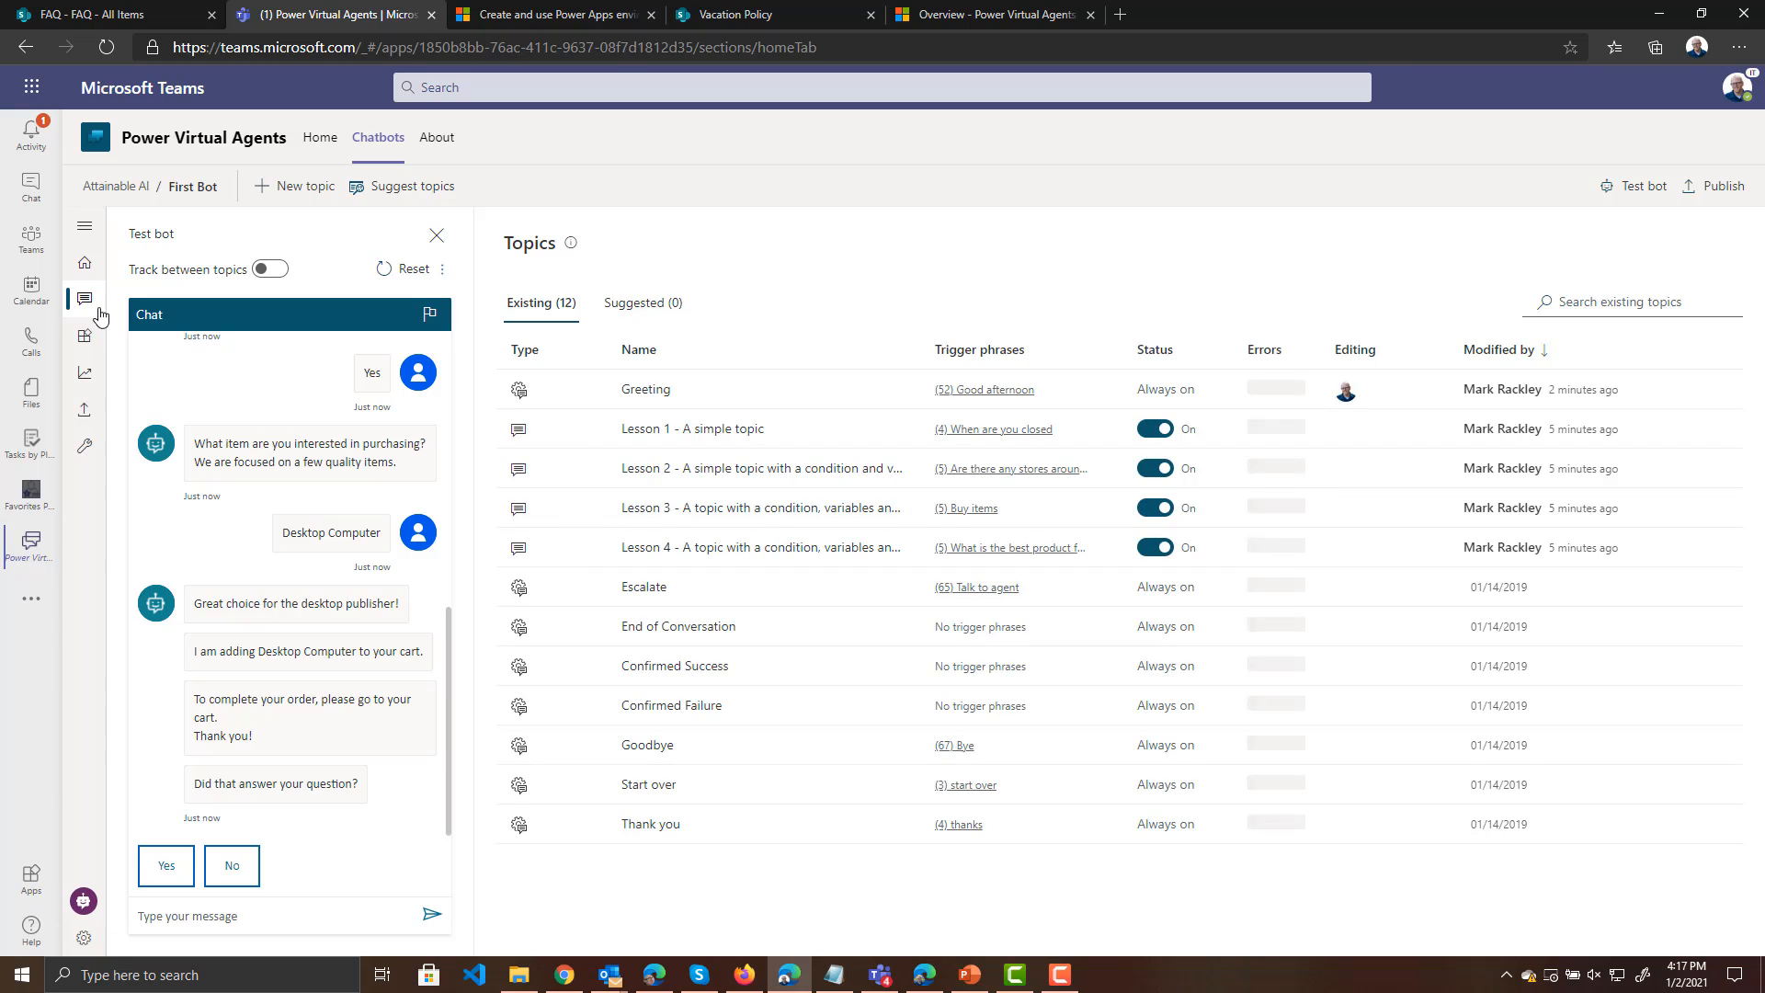
left_click(303, 189)
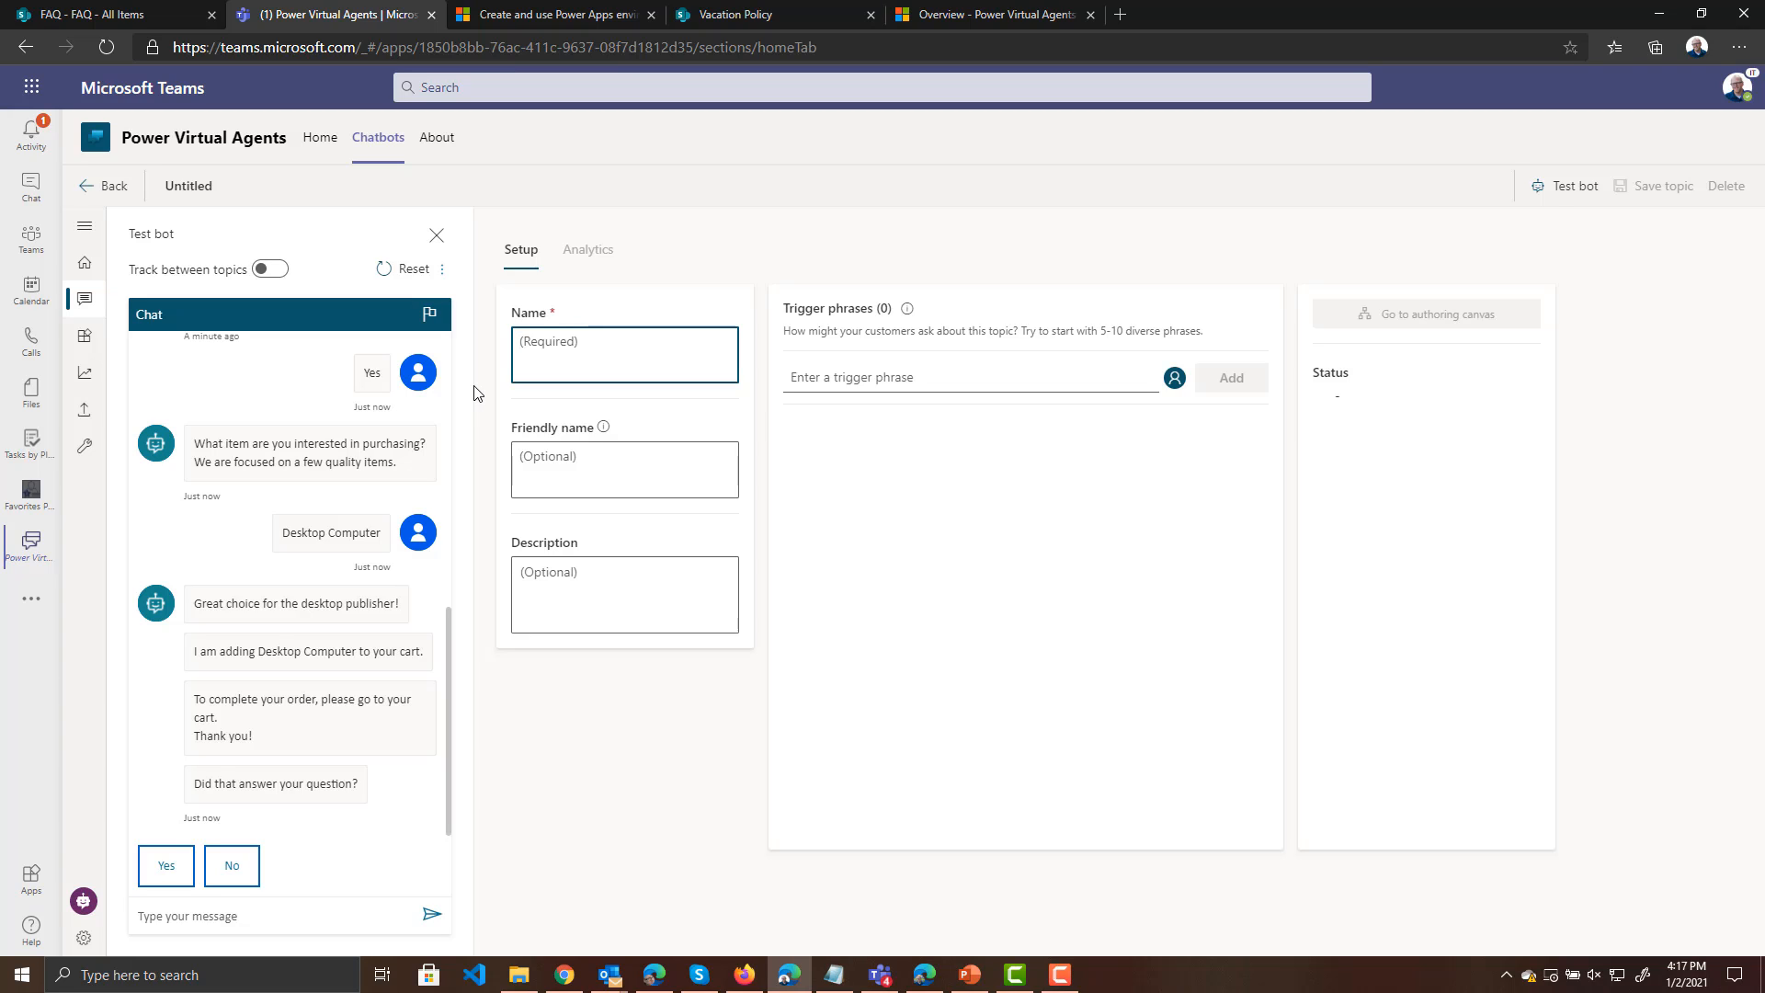
type("Vacation")
key("Tab")
type("Vac")
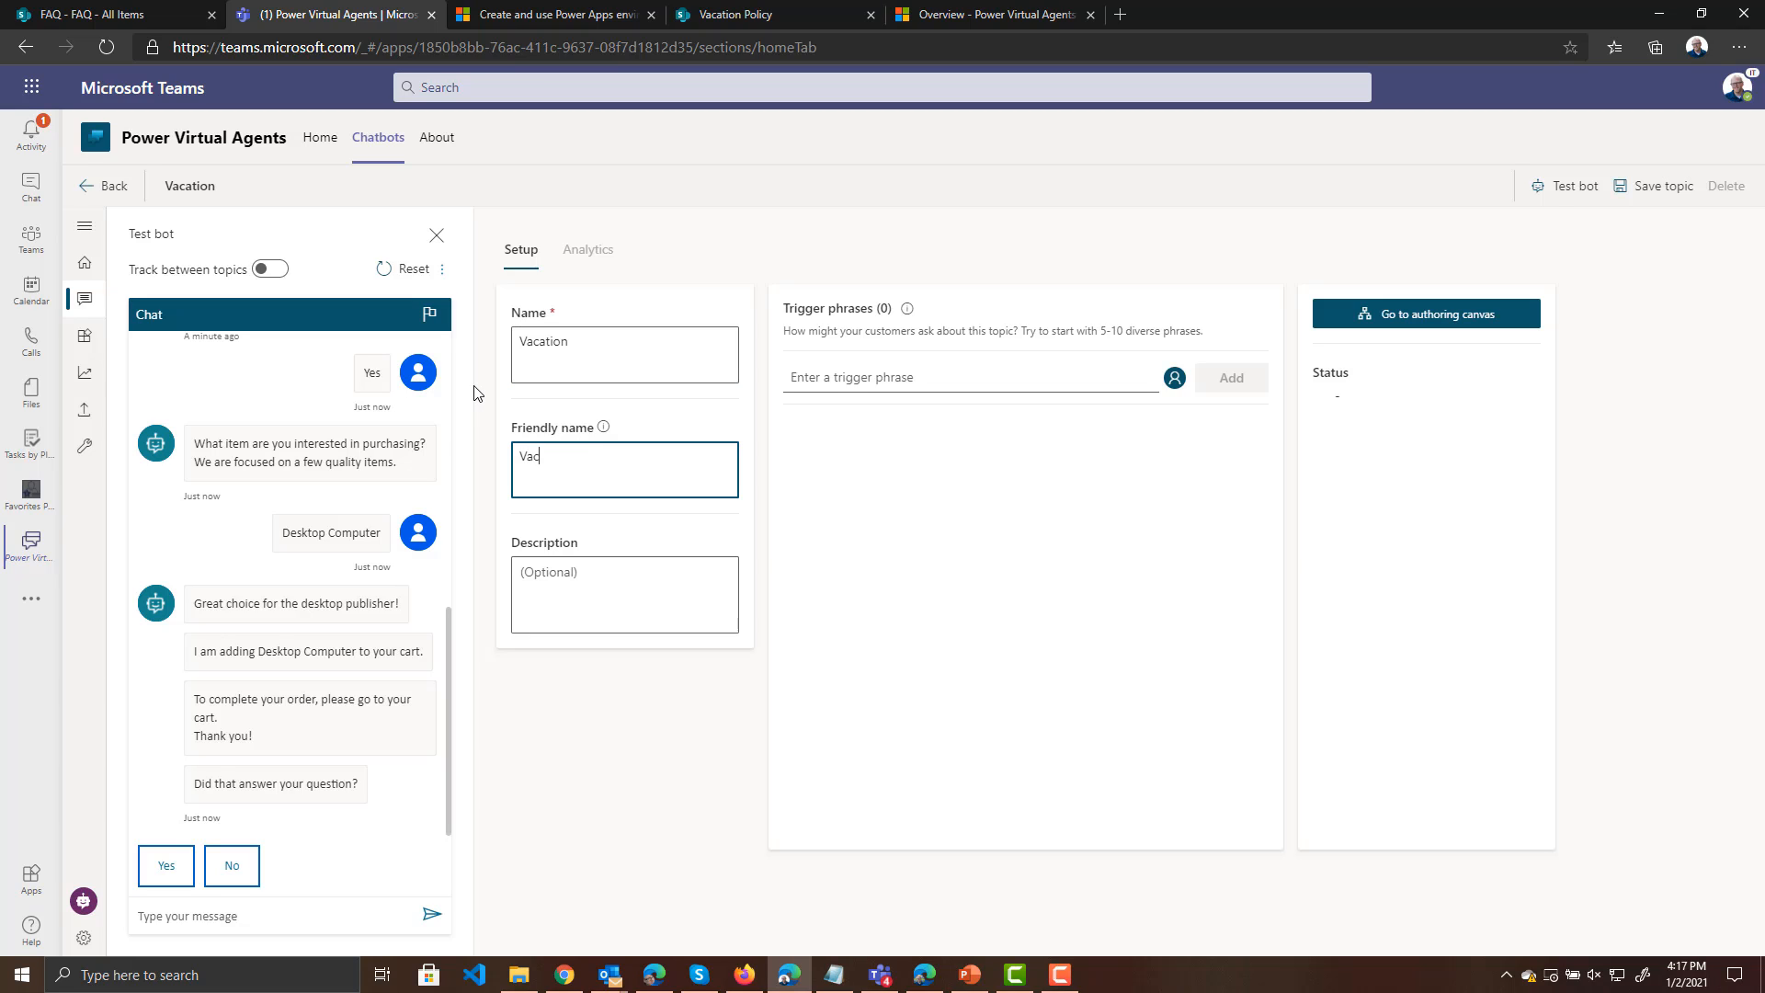
type("ation")
Add the trigger phrase "What is our vacation policy?" to the Vacation topic
left_click(992, 385)
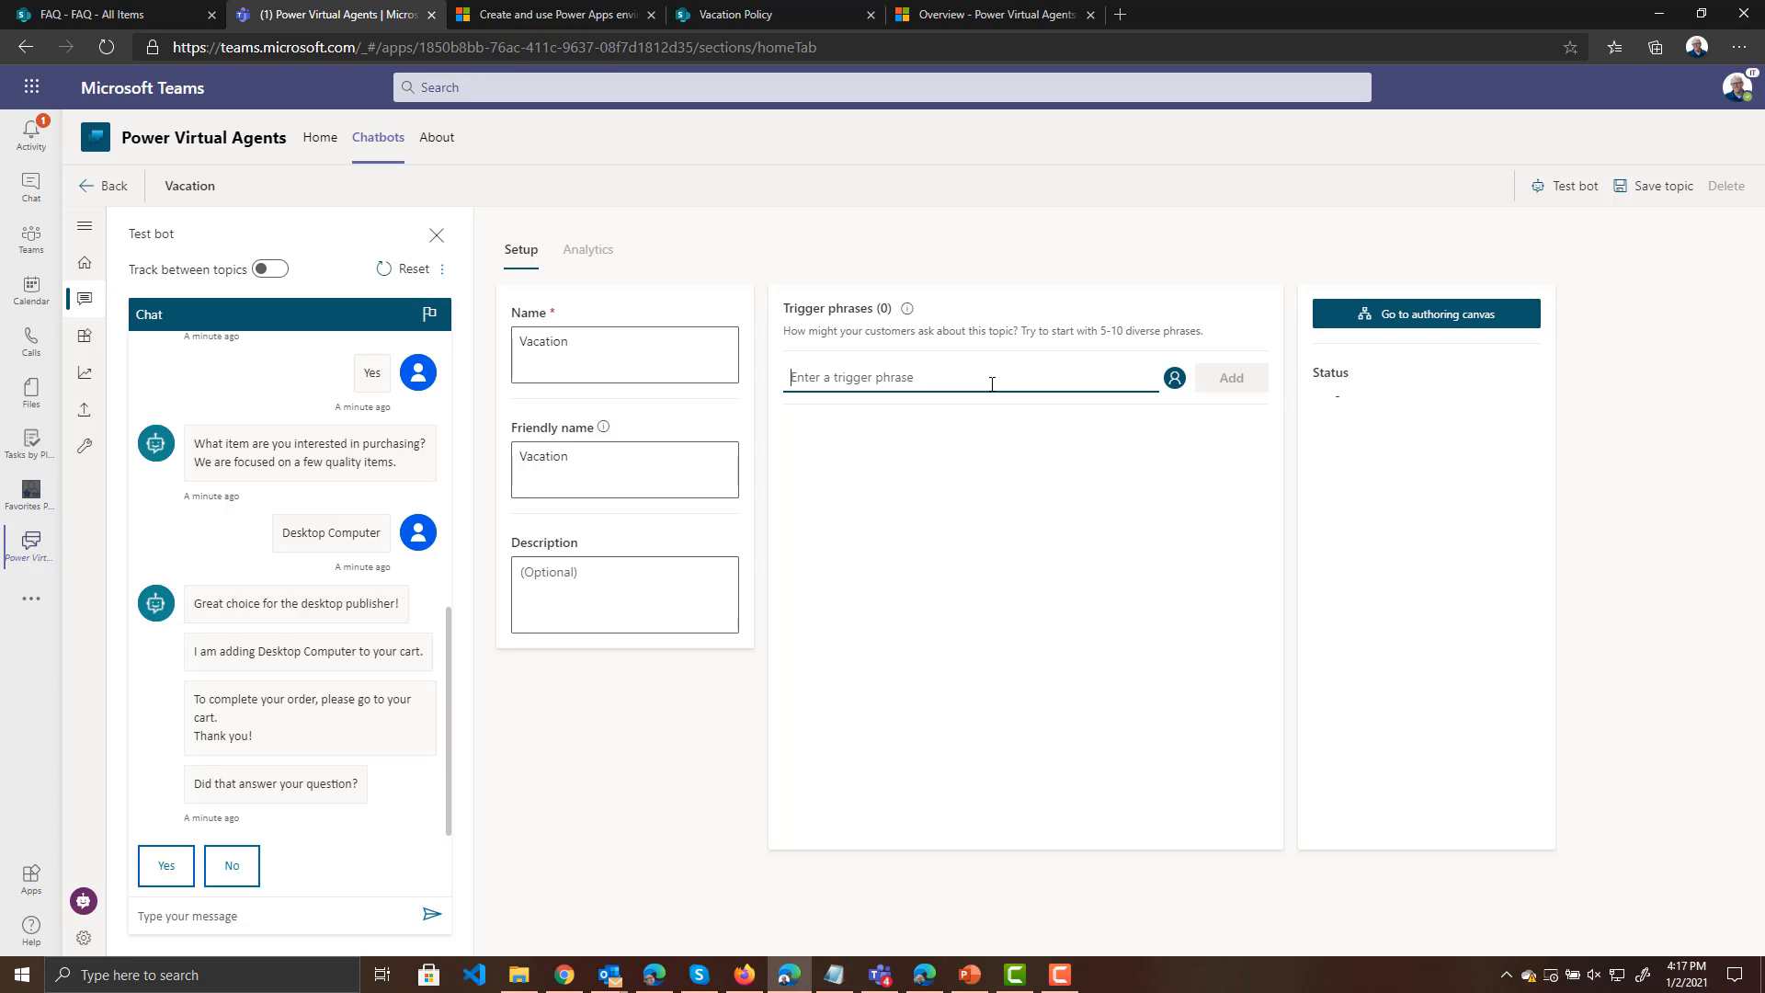
type("What ")
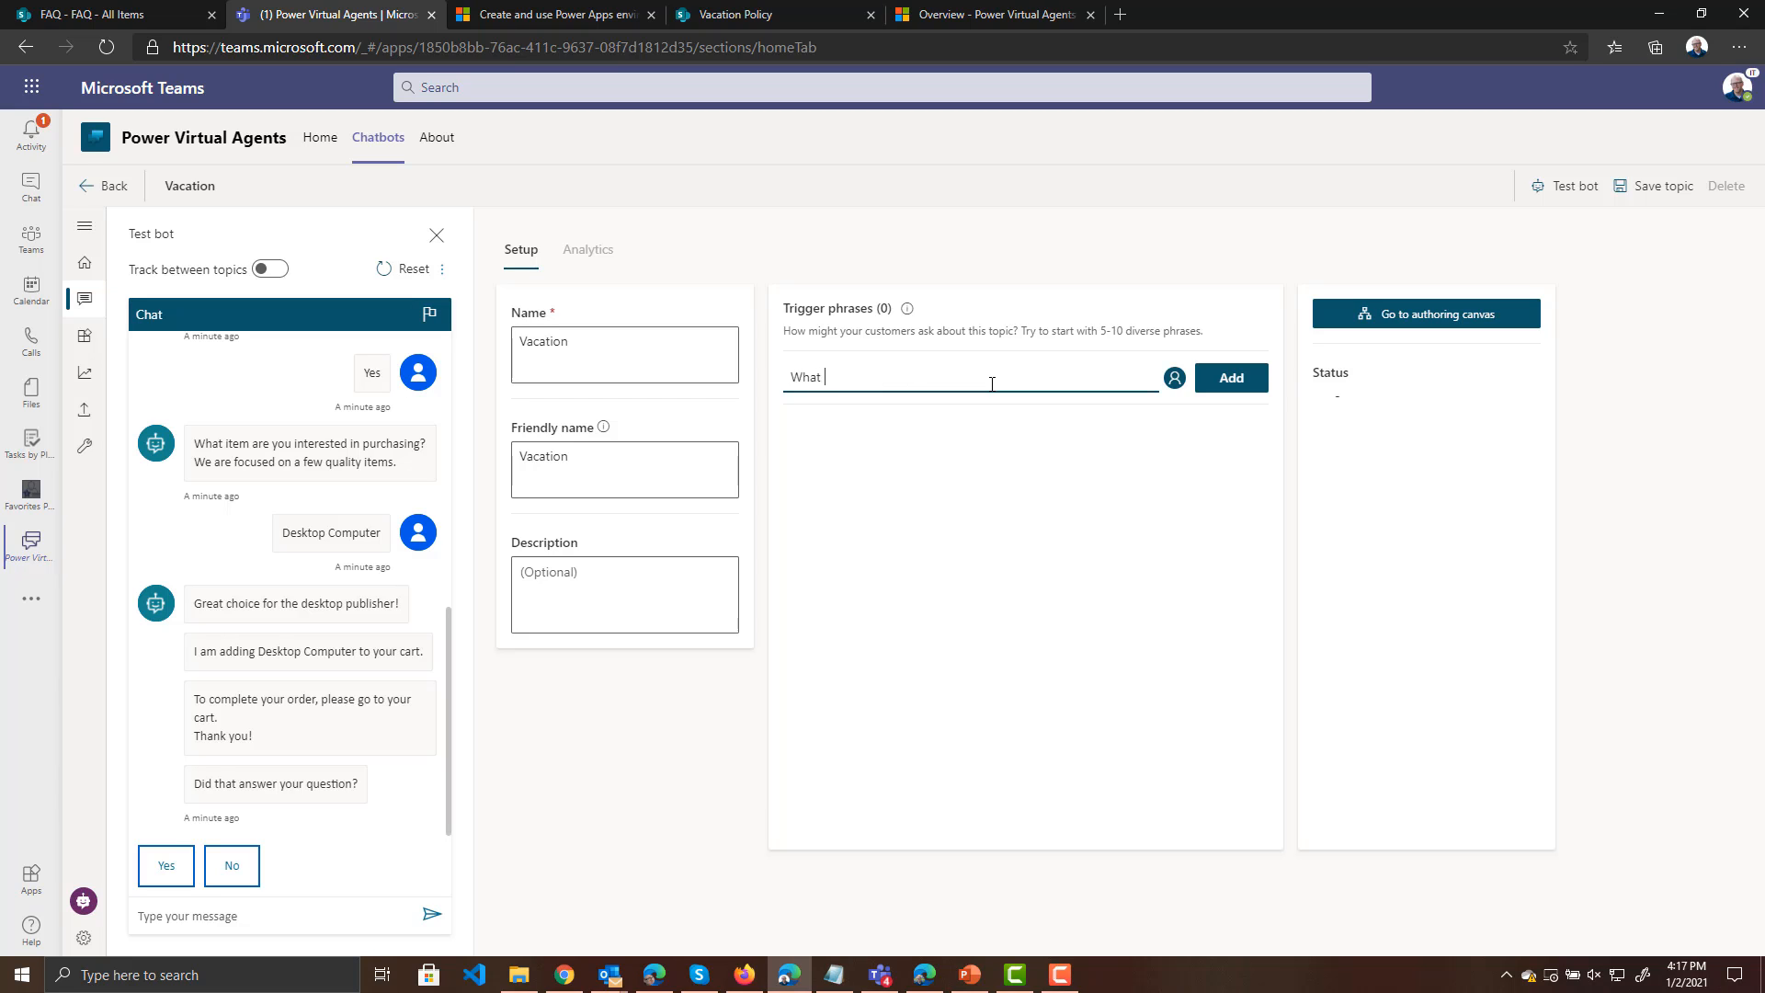
type("is our f")
key("BackSpace")
type("vacation policy?")
left_click(1198, 389)
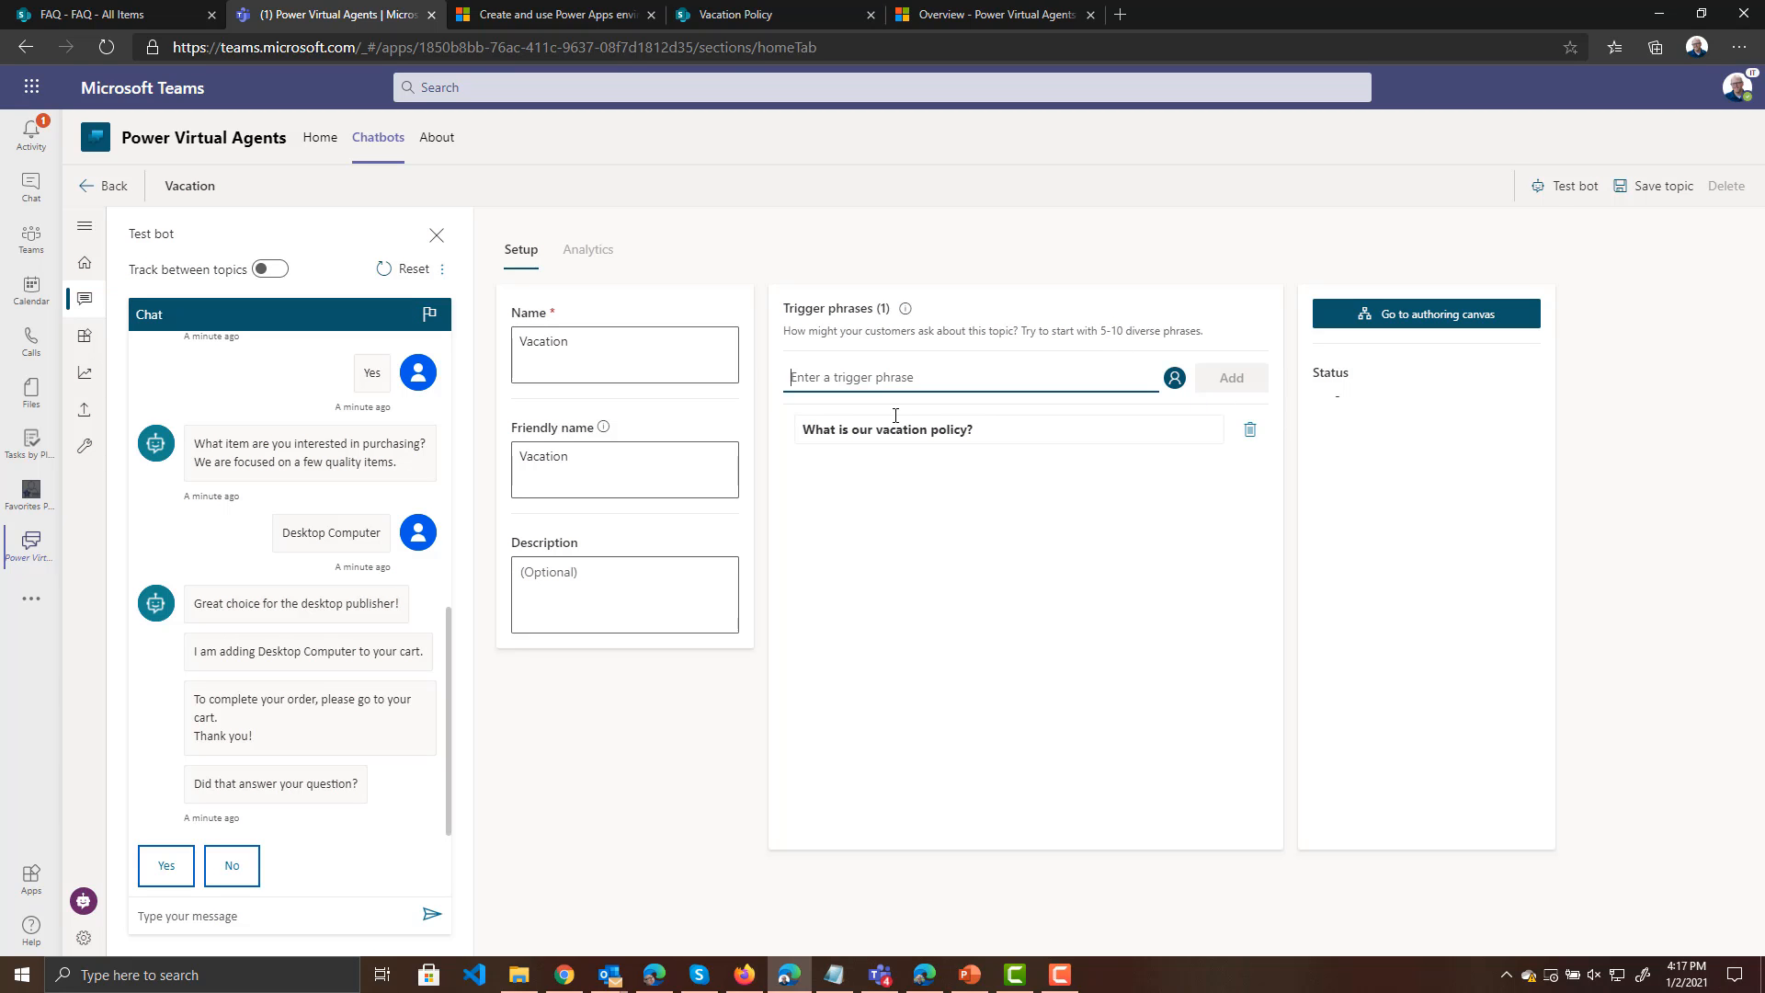
Add two more trigger phrases to the Vacation topic: "How do I ask for time off?" and "I want to take a holiday!"
type("How do I ask for ")
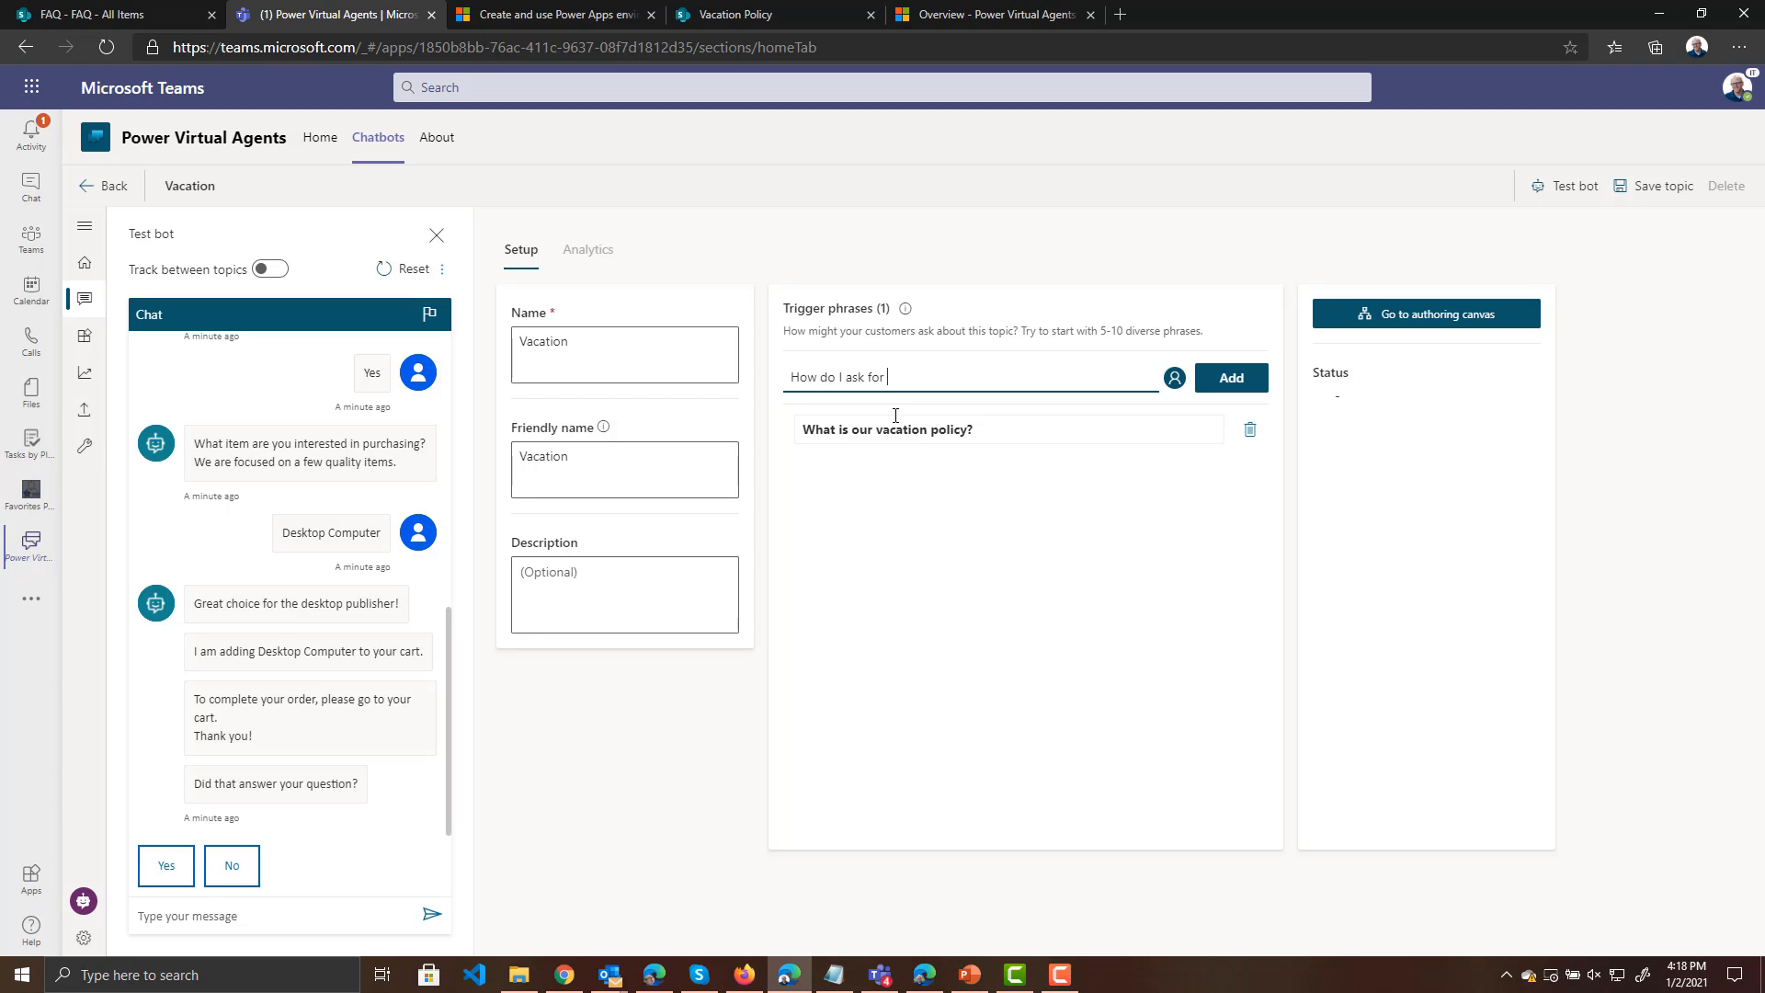
type("time off?")
left_click(1263, 378)
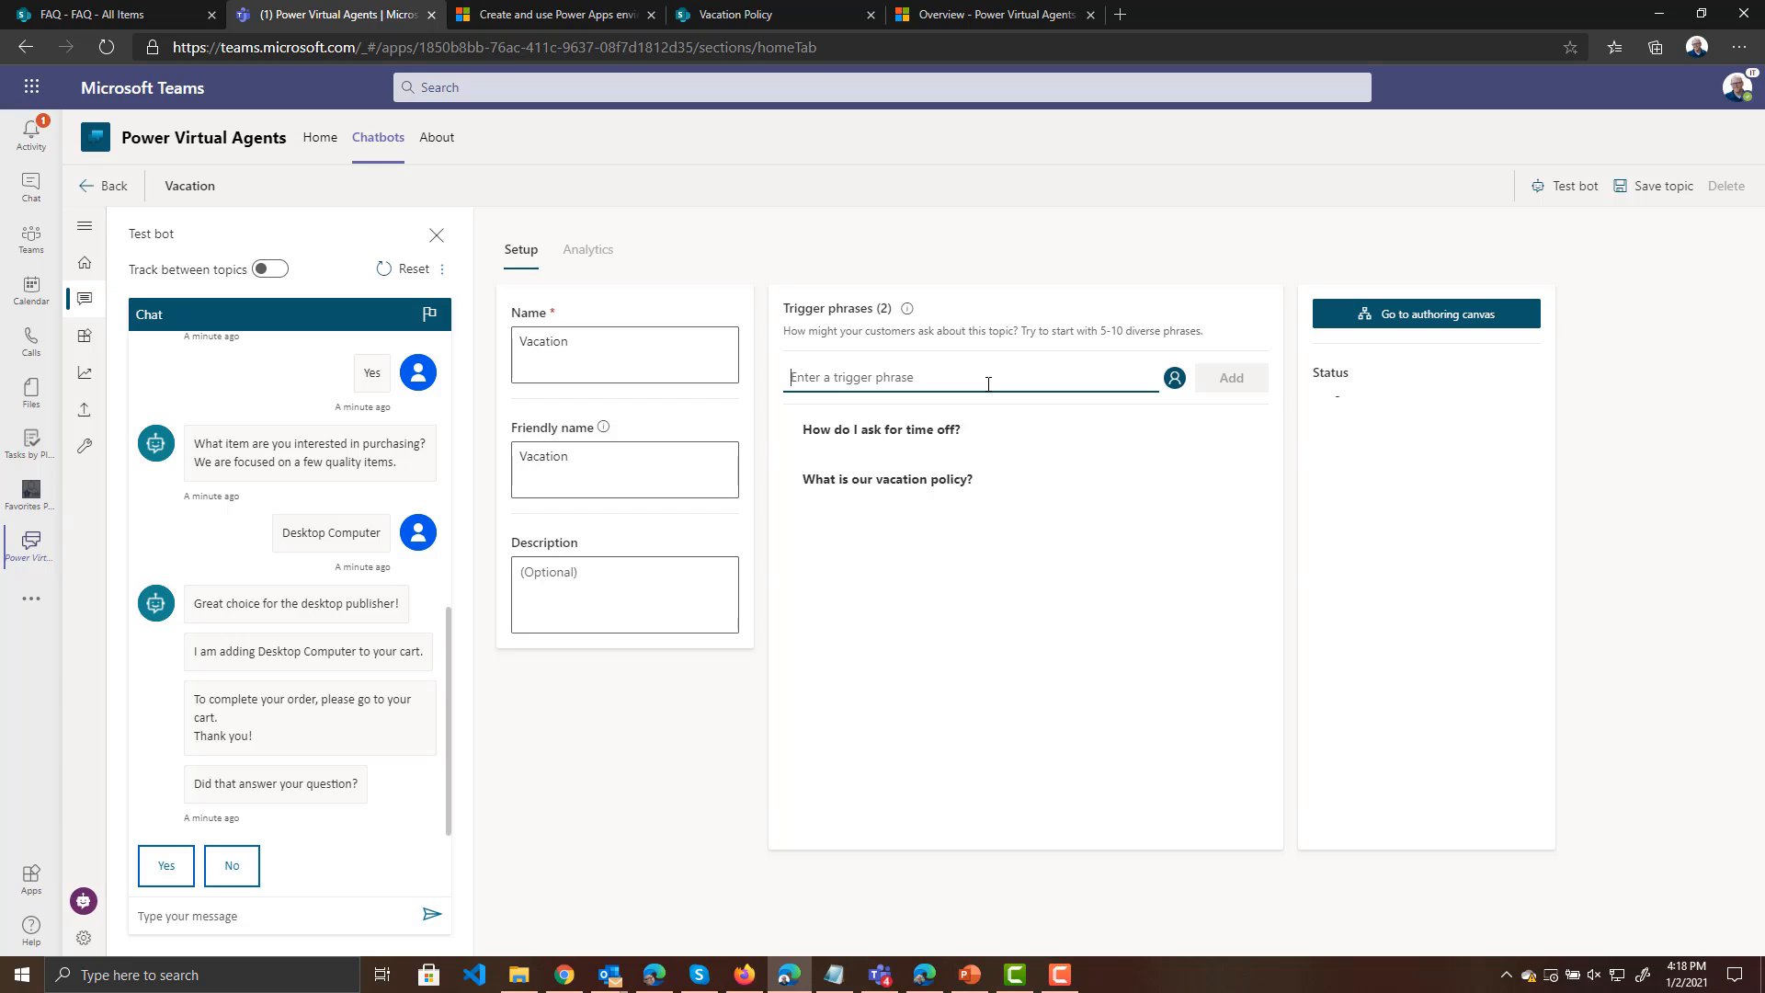
type("I want to take a holikd")
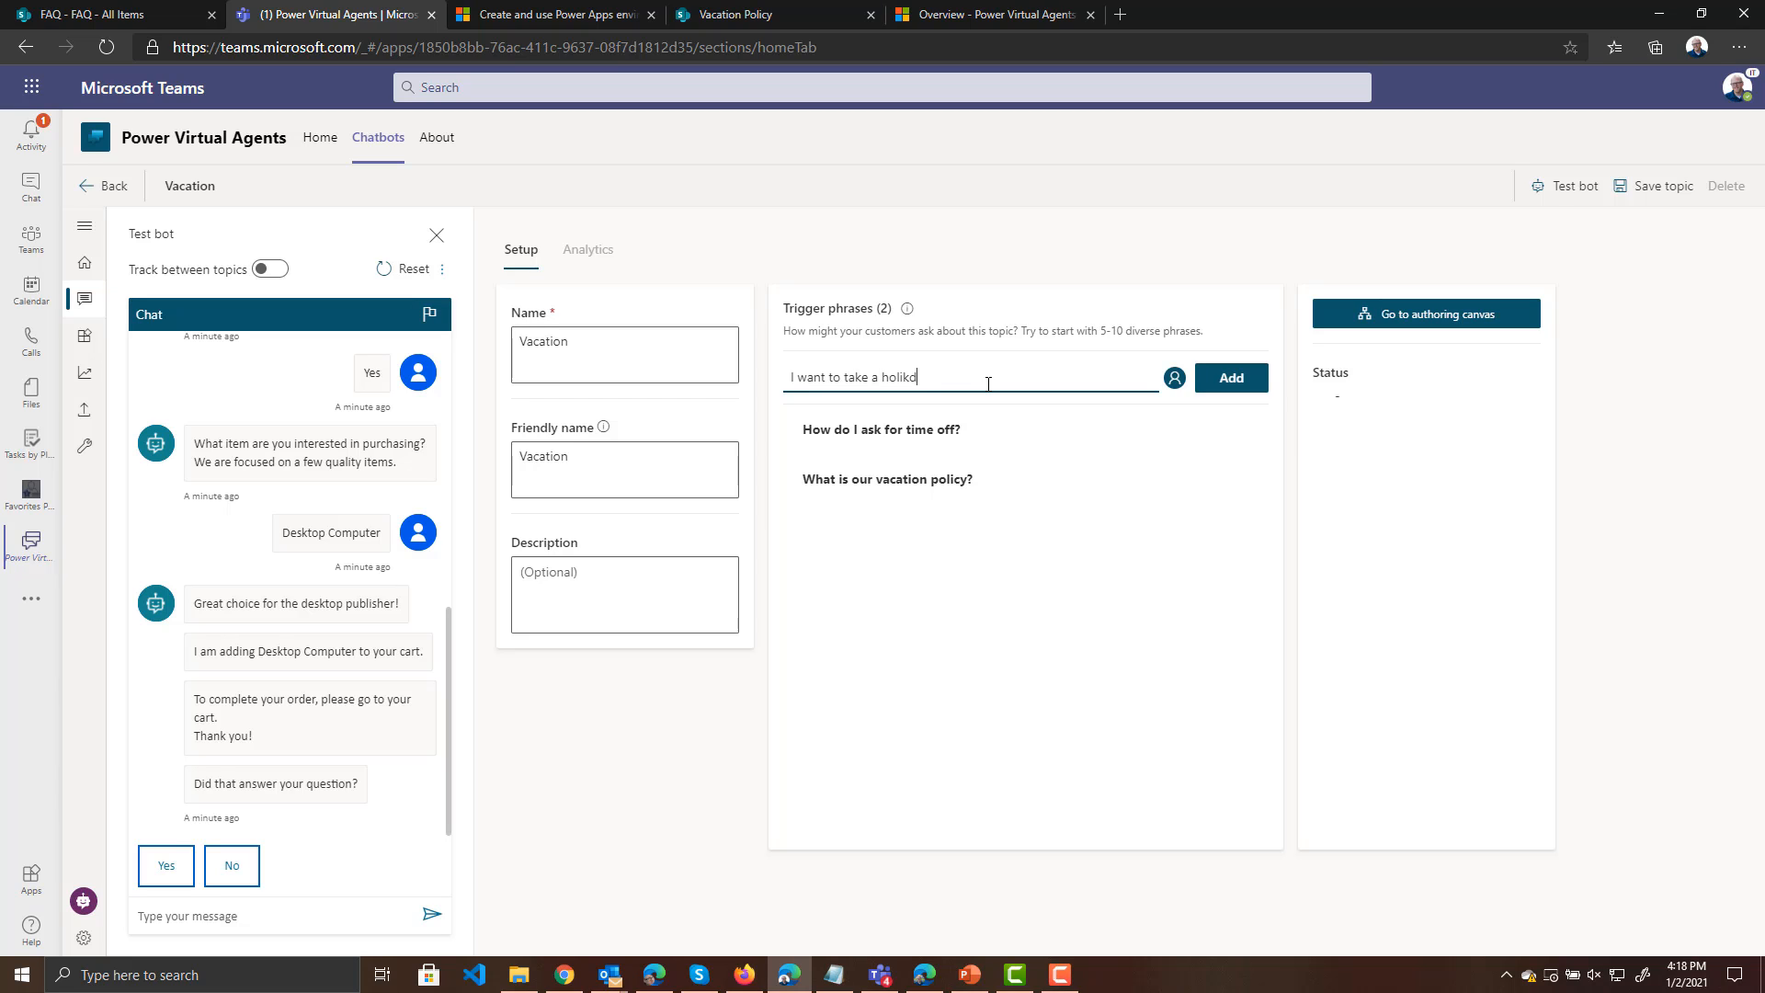
key("BackSpace")
key("BackSpace")
type("day!")
left_click(1228, 390)
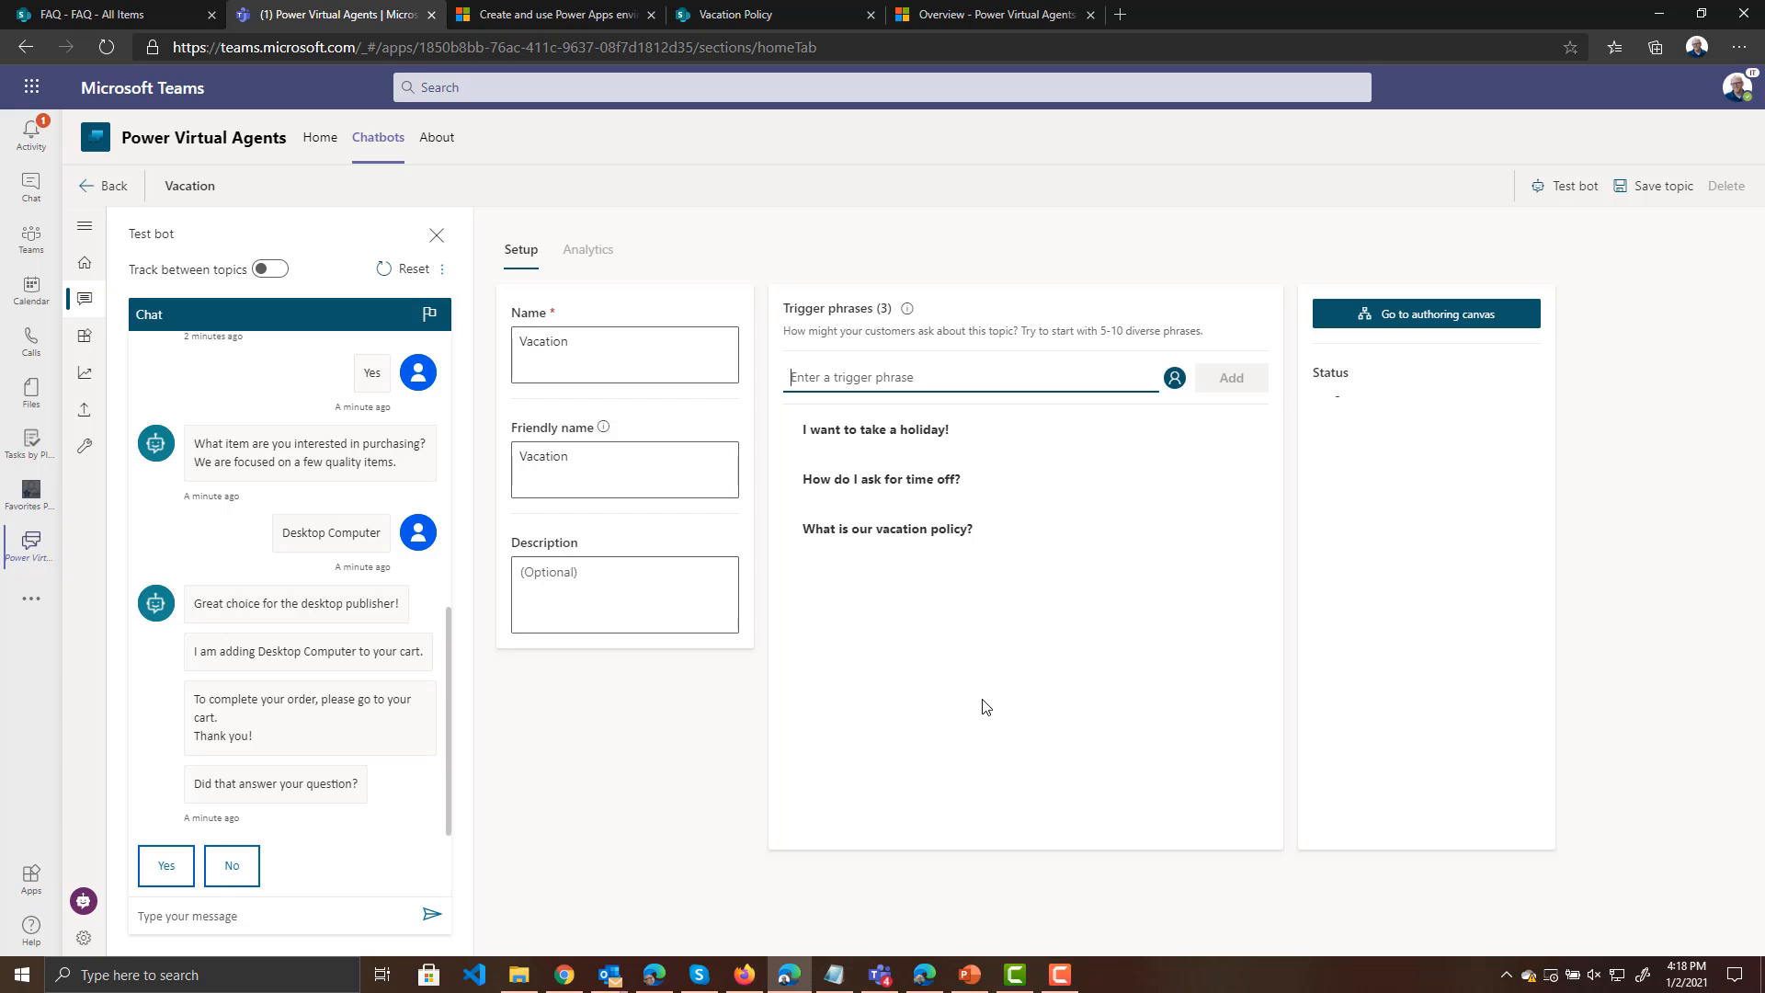
Open the Vacation topic's authoring canvas, and copy the web address of the Vacation Policy page in SharePoint
left_click(1420, 324)
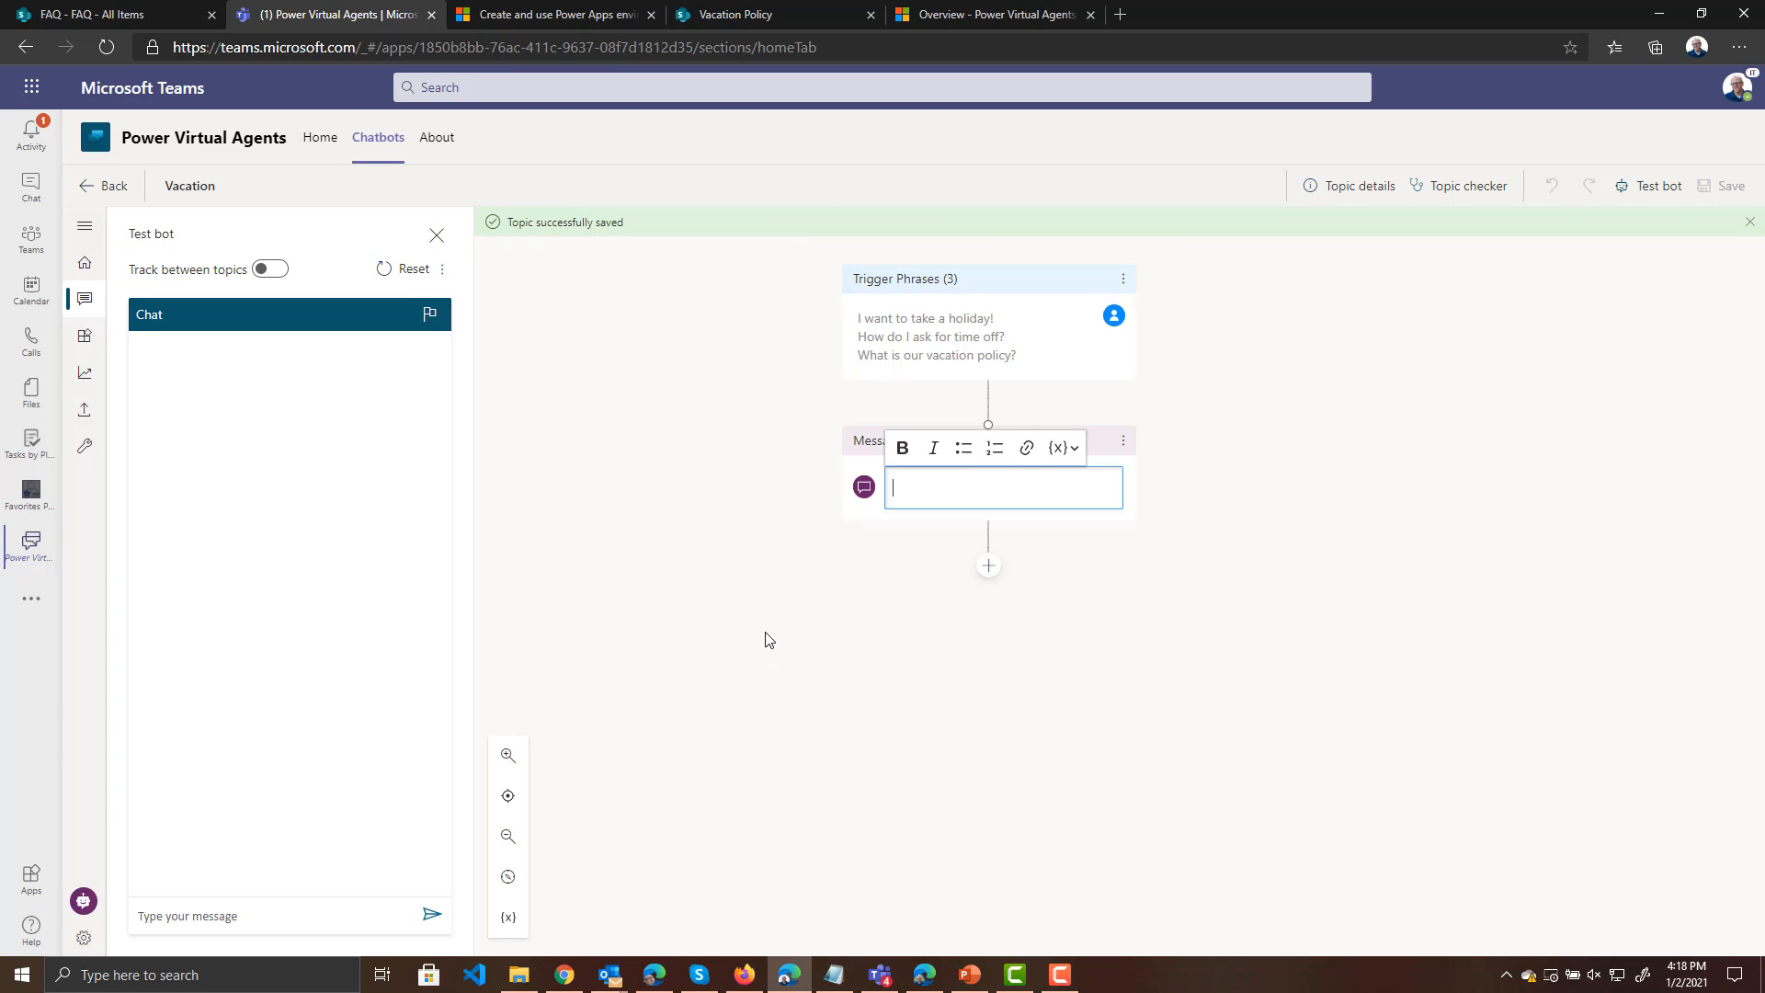
left_click(758, 16)
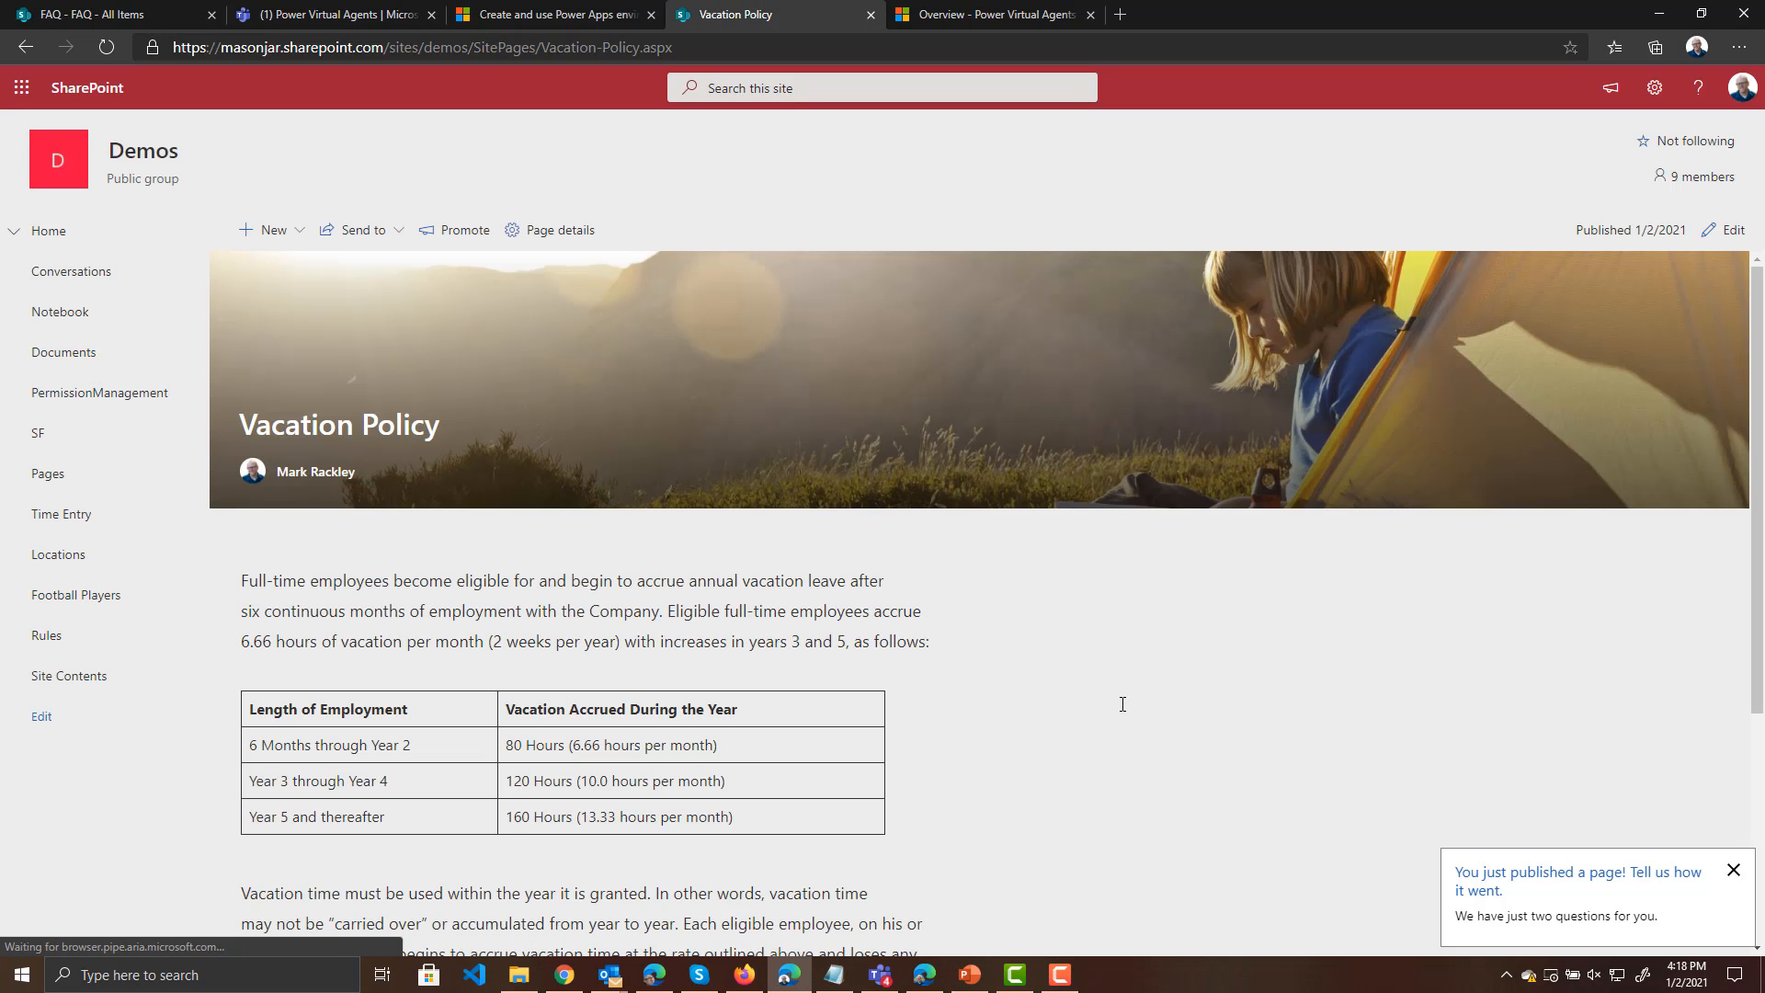
scroll(1369, 730, "down", 3)
scroll(1369, 730, "up", 4)
left_click(706, 47)
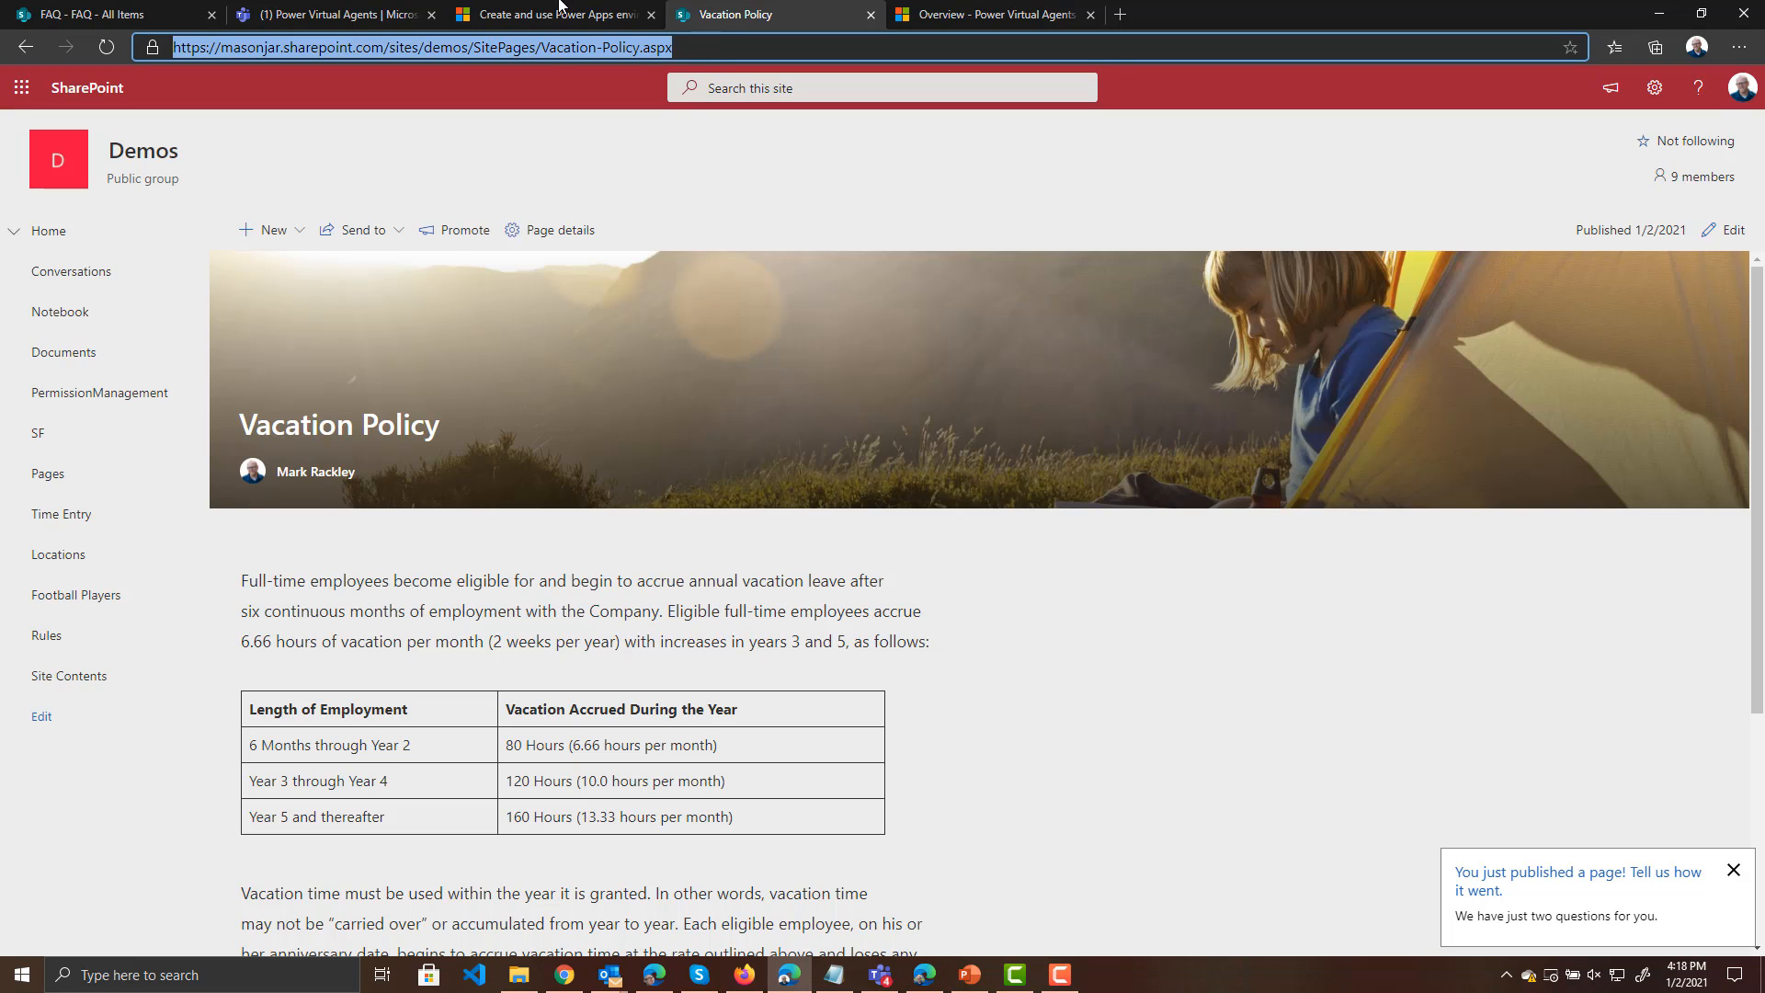
Back in Teams, set the topic's message to "Please visit or intranet page about our vacation policy:" followed by the Vacation Policy page link, and save
left_click(342, 20)
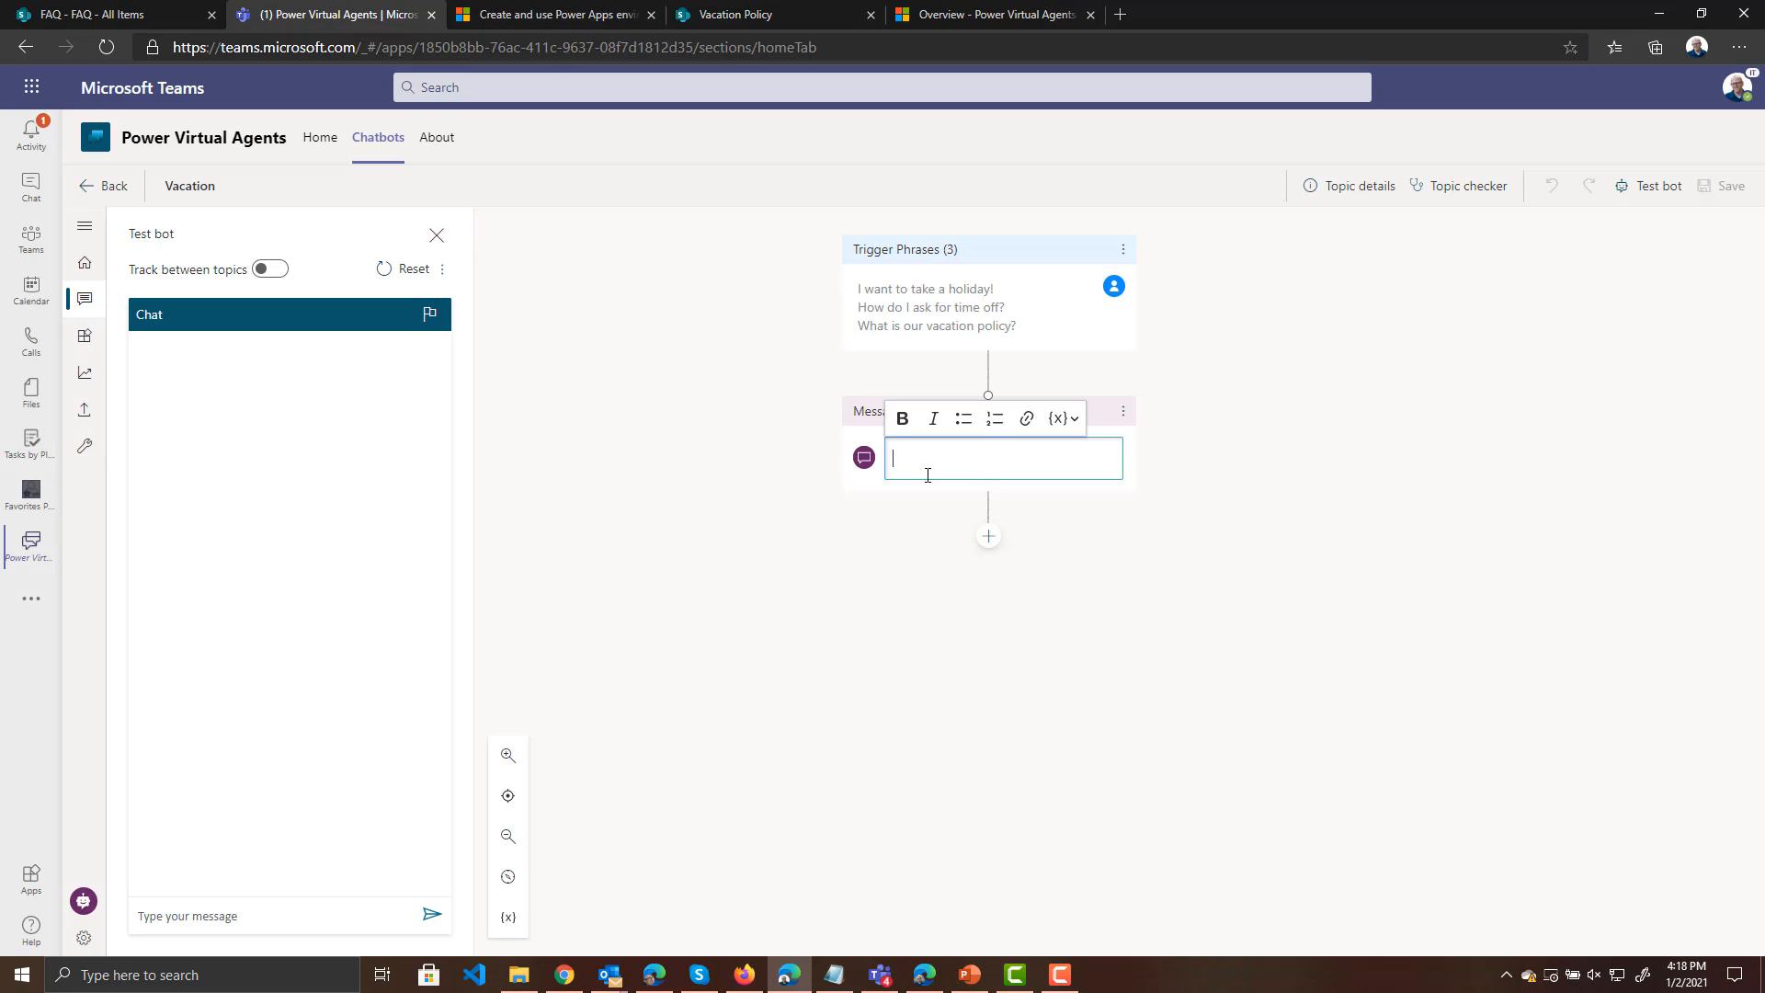
type("Please")
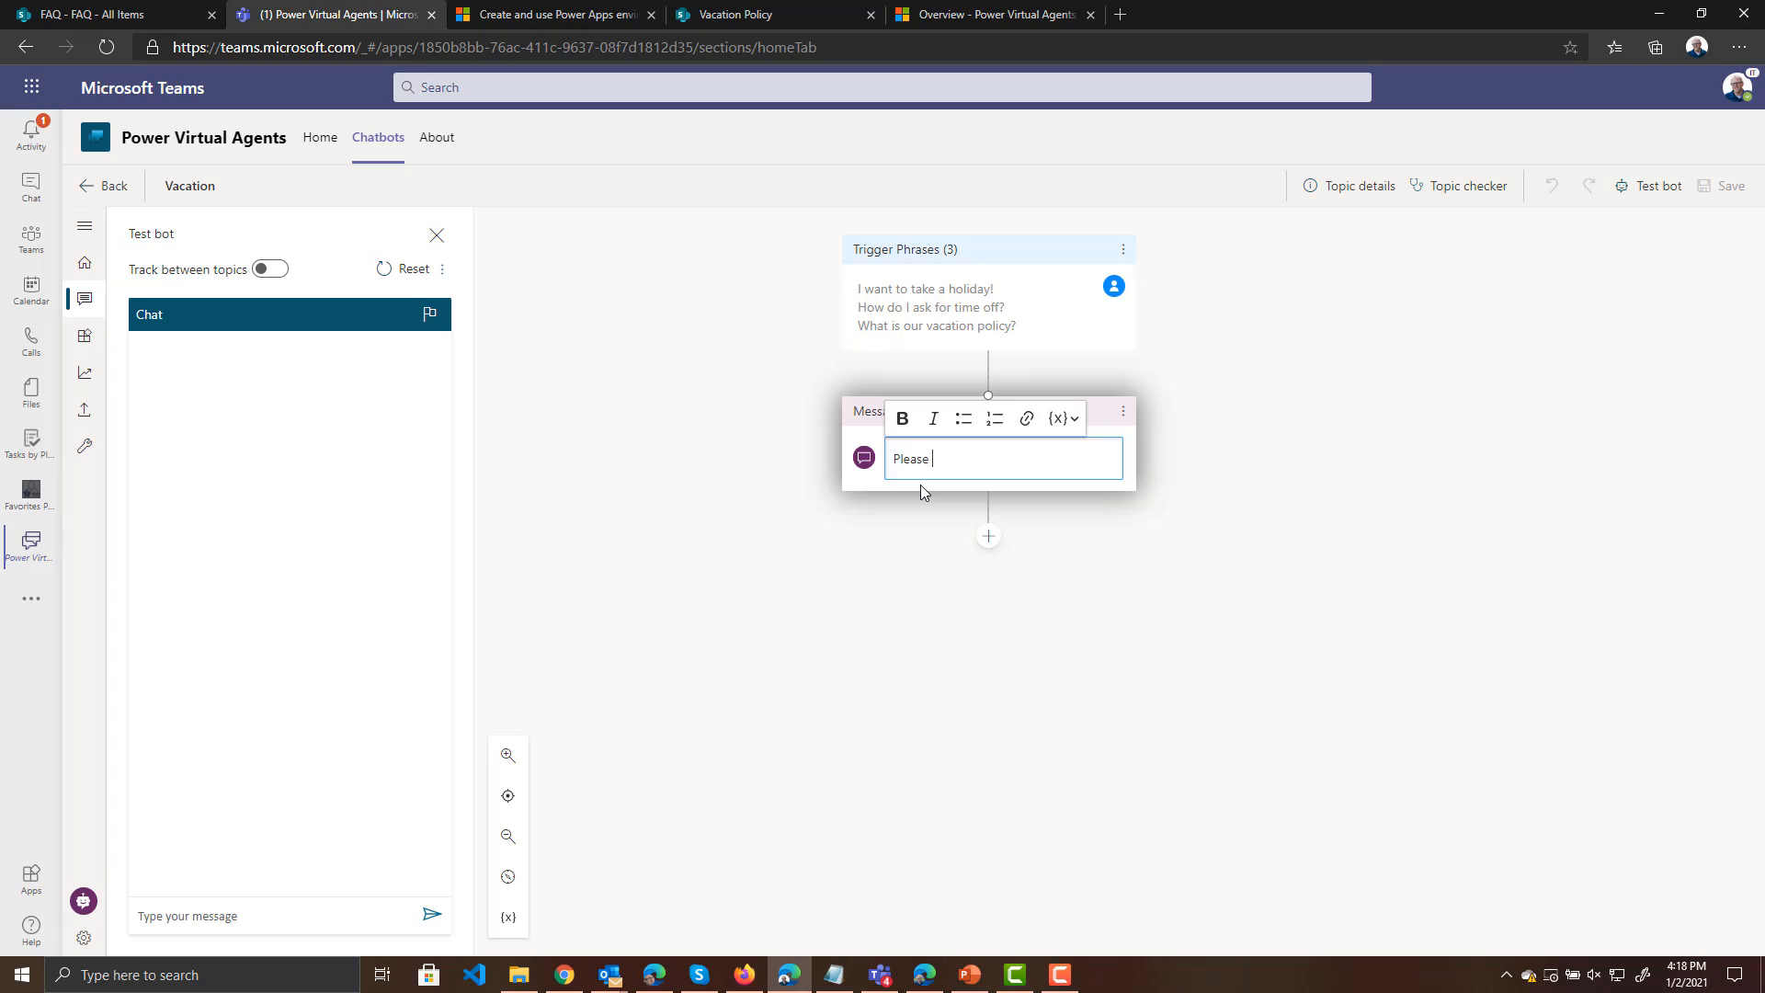
type(" visit or intranet page about our")
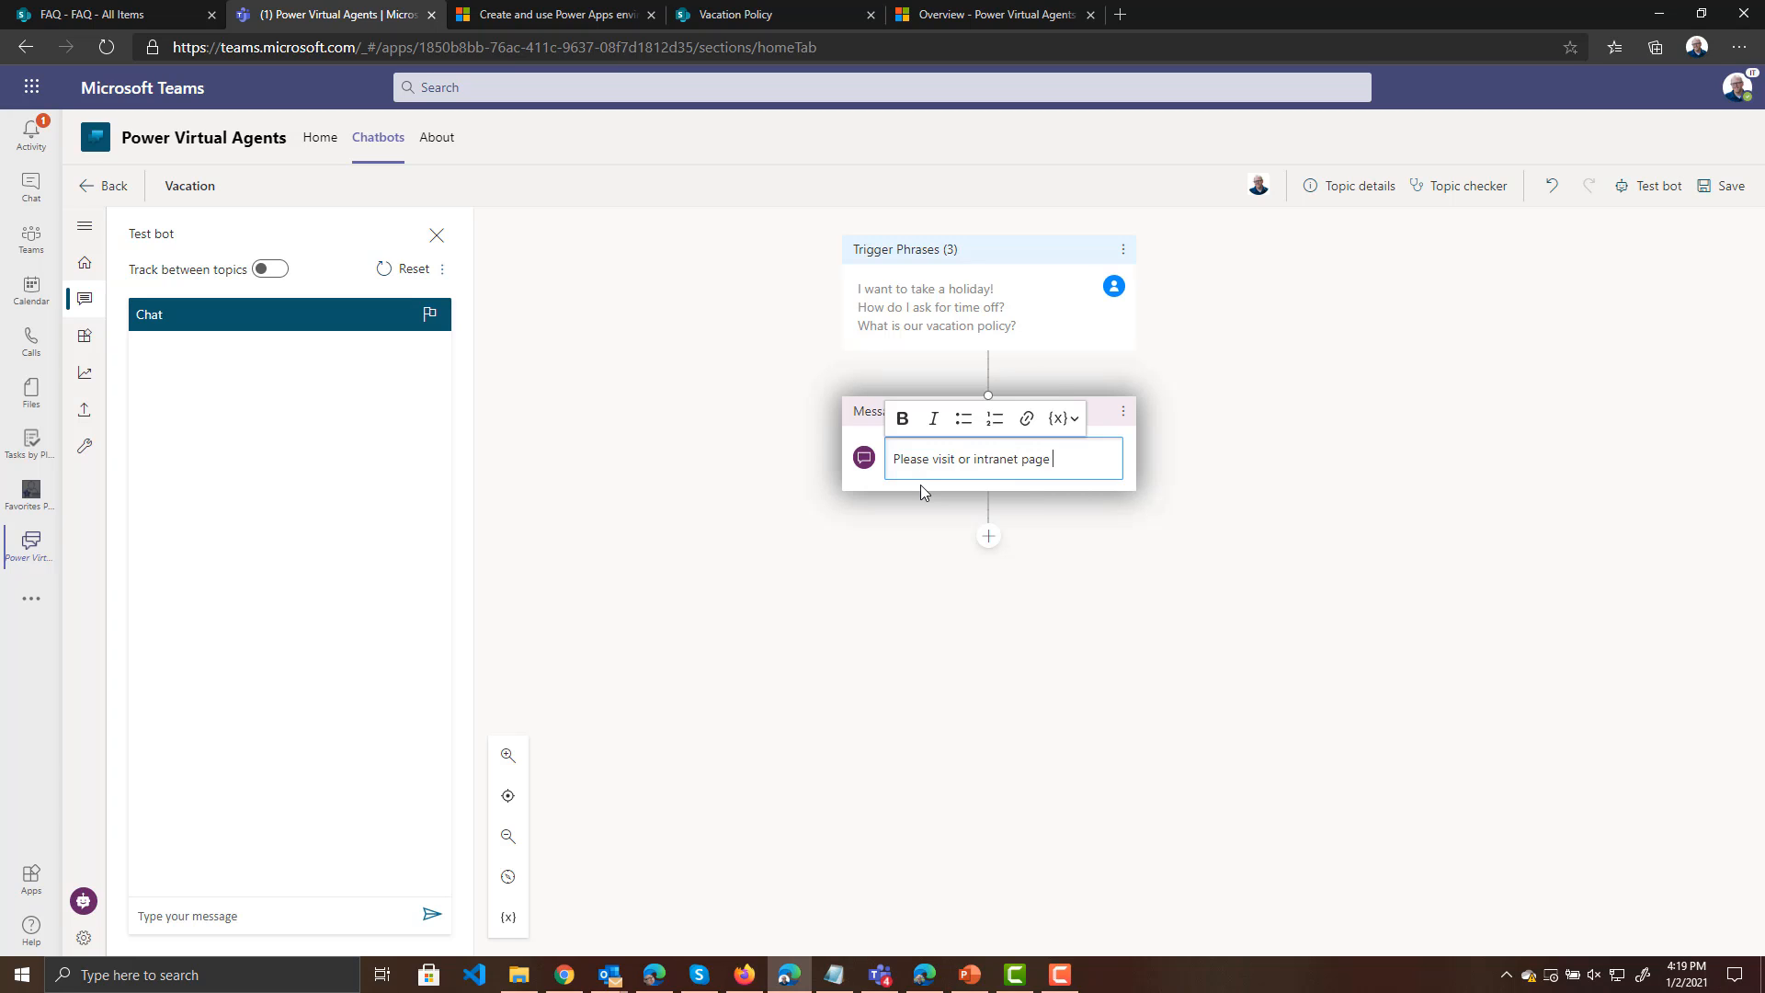
type(" vac")
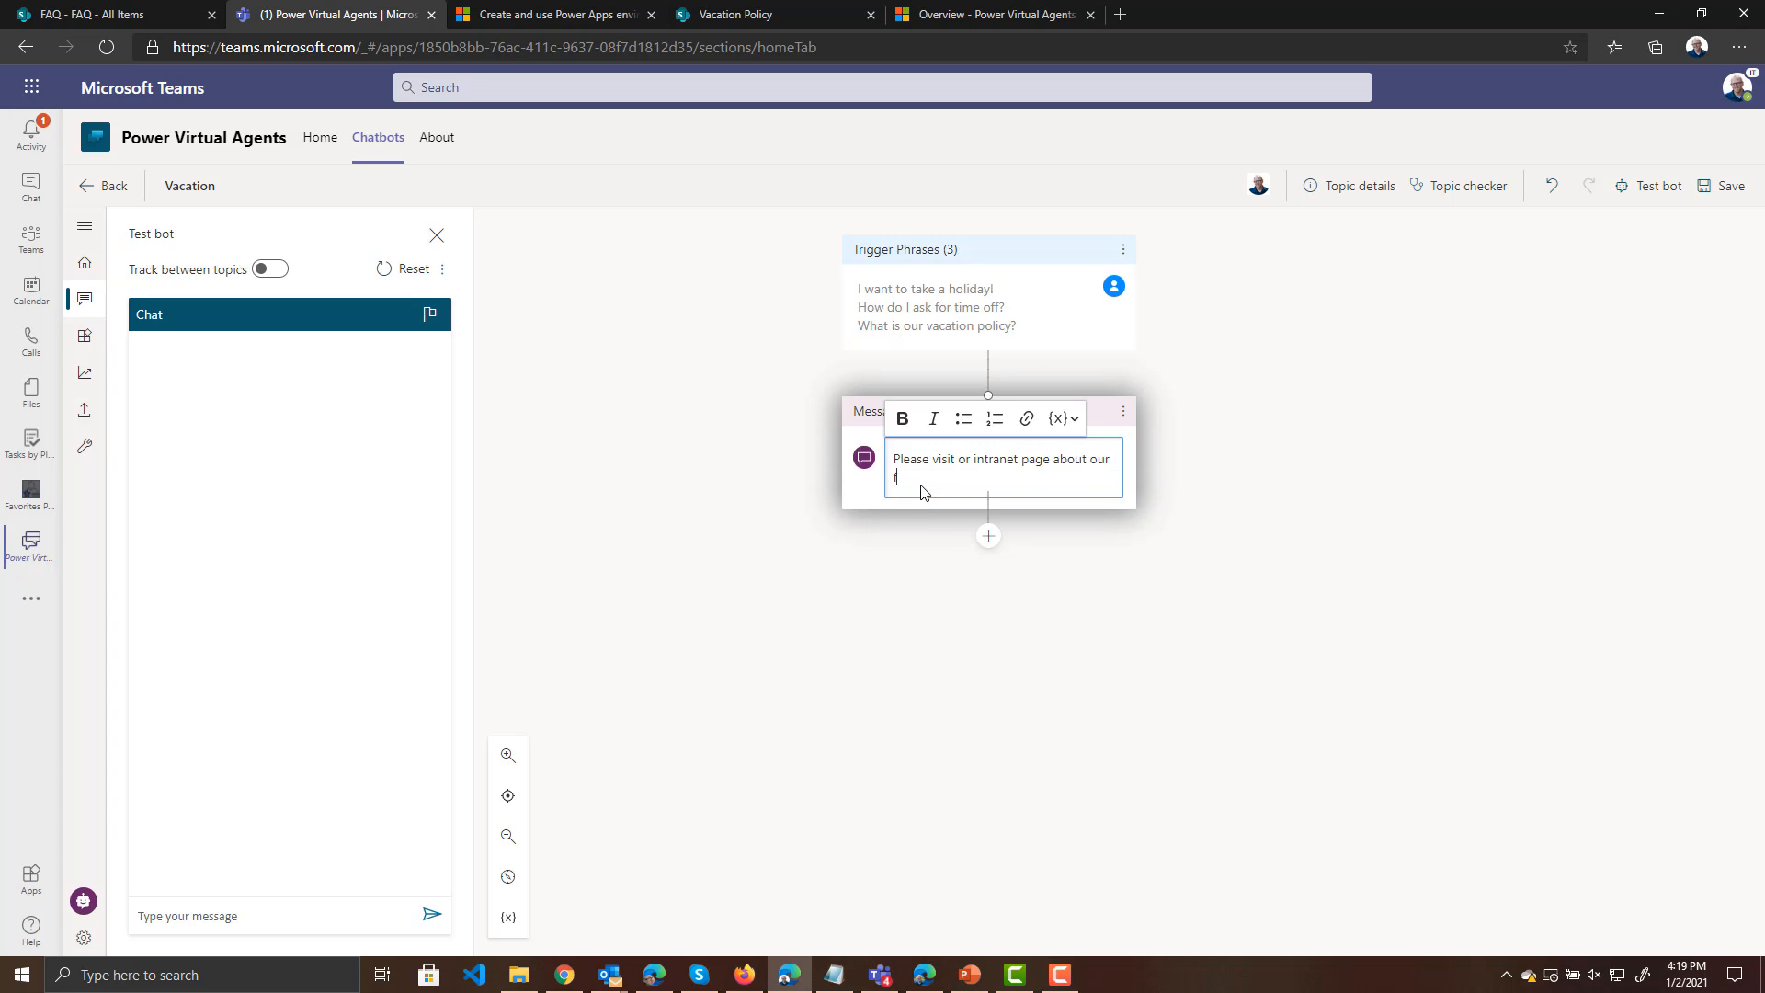
type("ation policy:")
type("Vacation Policy (sharepoint.com)")
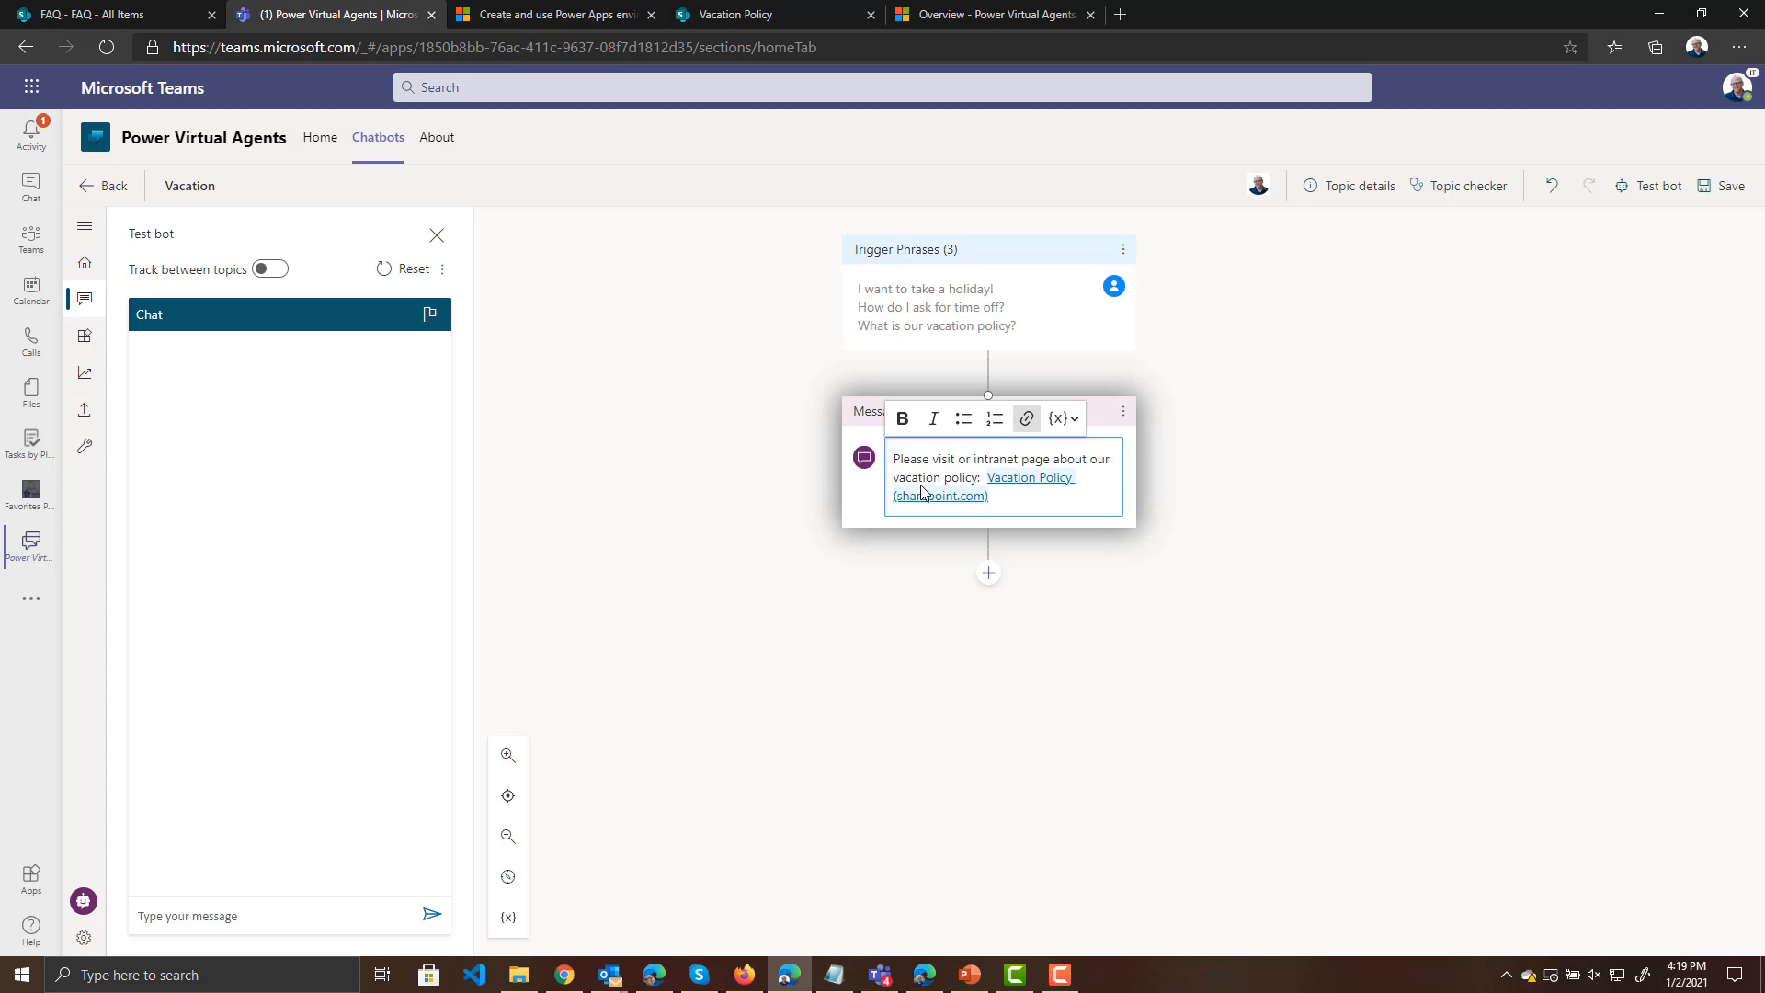
left_click(1719, 189)
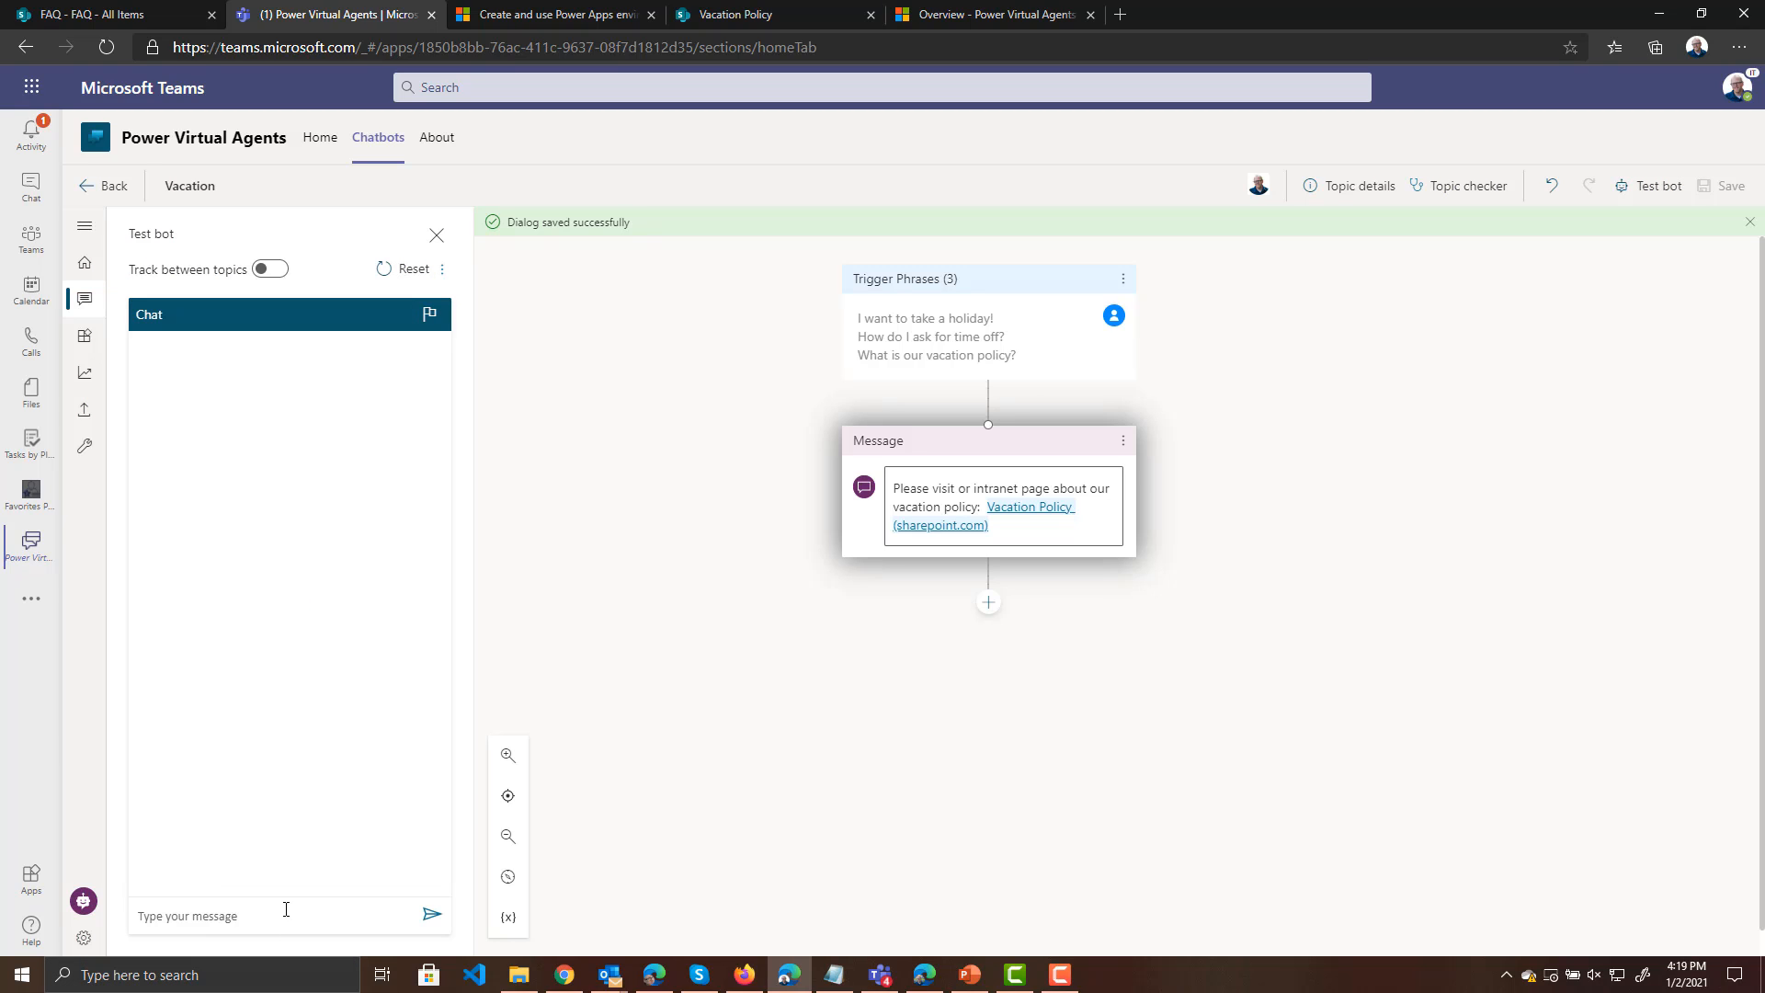
Test the bot with "hello" and "what's up with our vacation policy?", check the link in its reply, and return to Teams
type("hello")
key("Return")
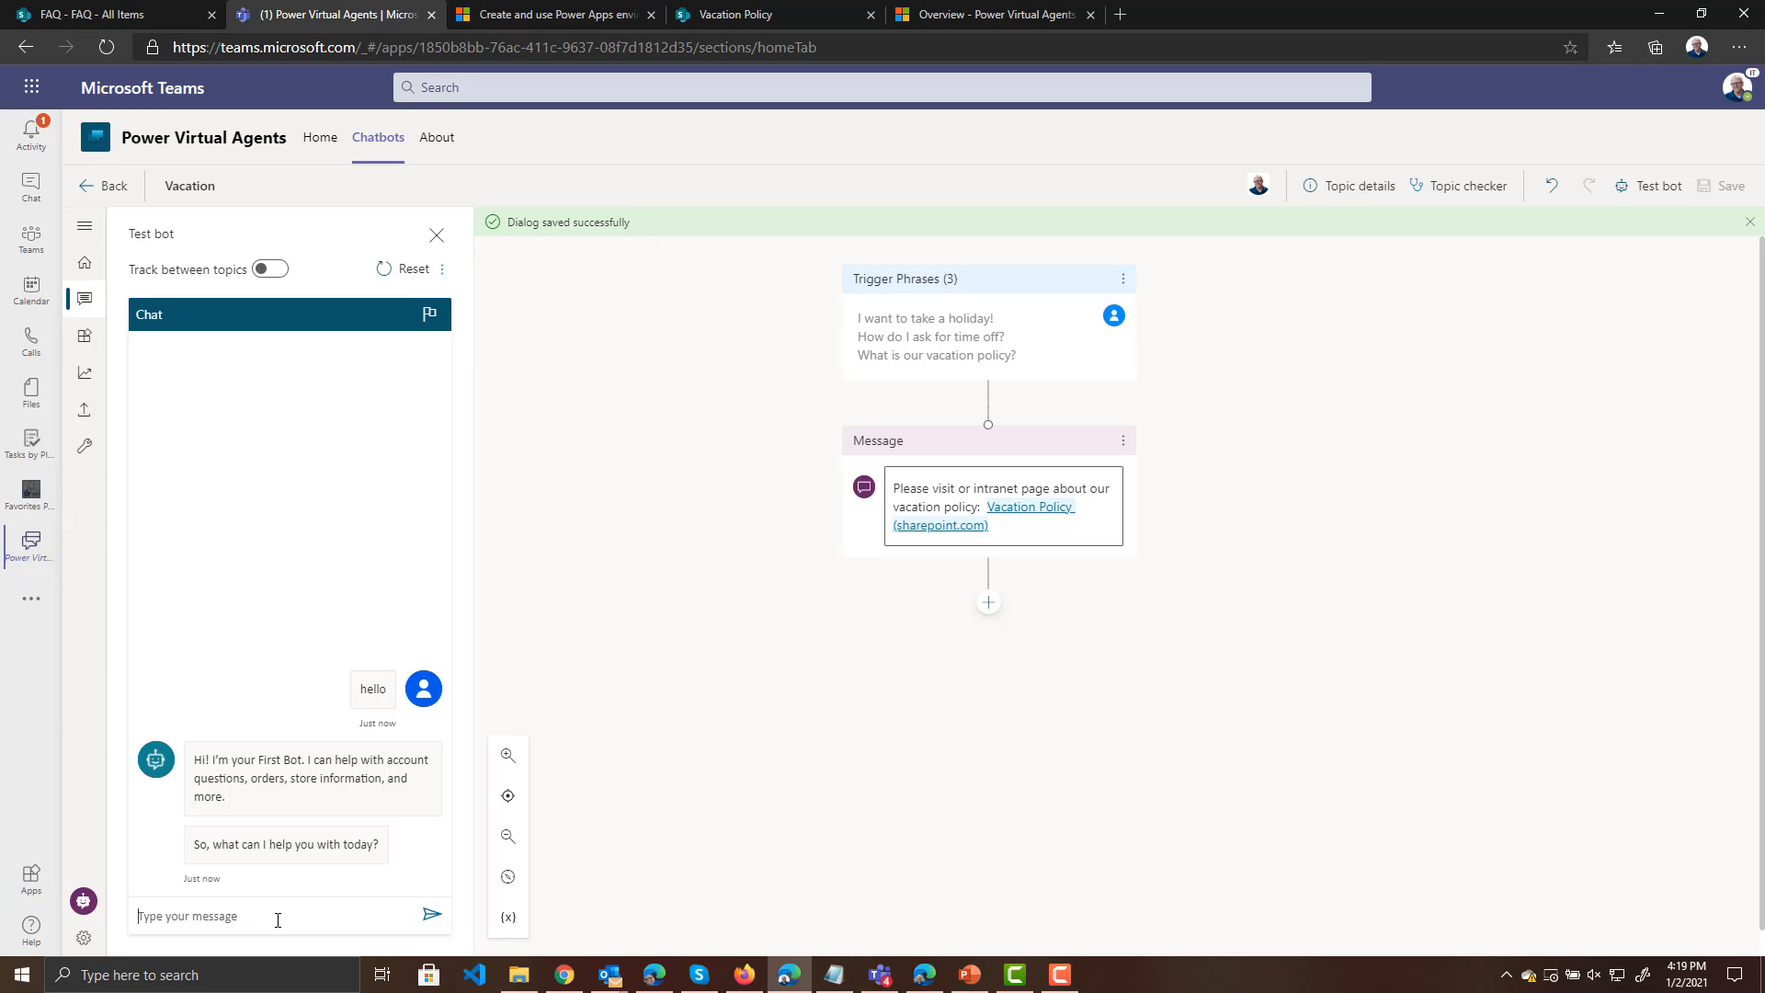
type("what's up with our vacation policy?")
key("Return")
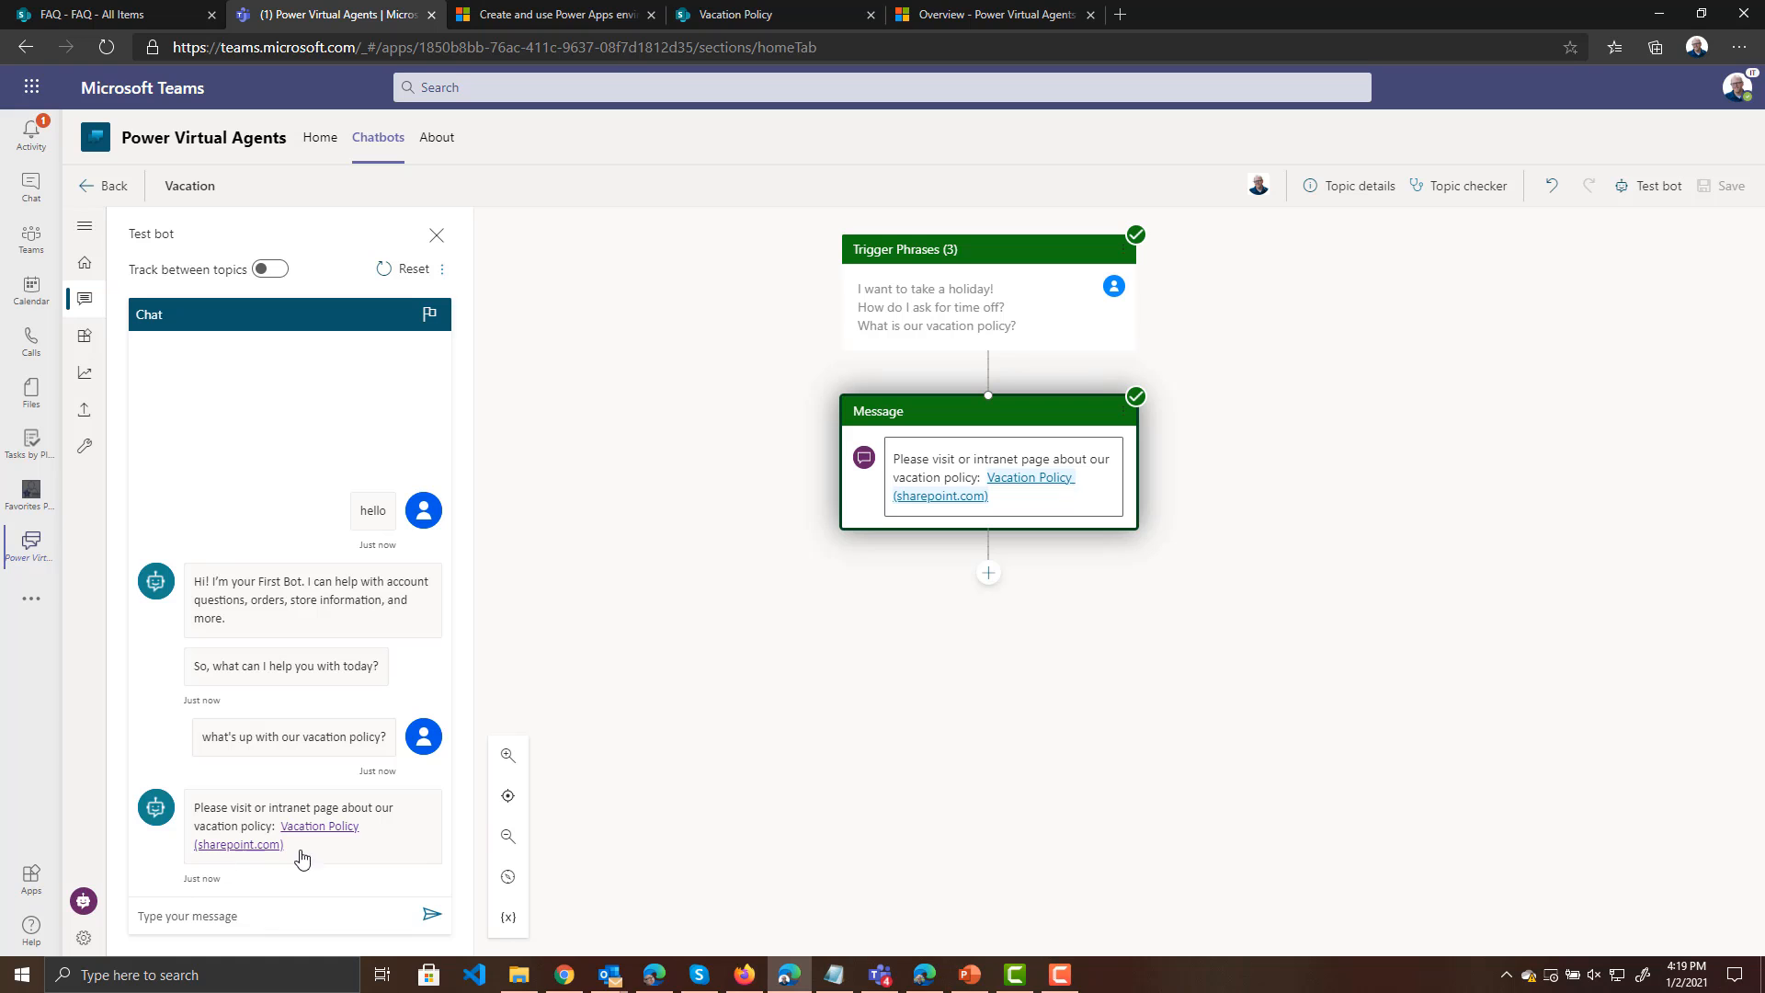
left_click(322, 826)
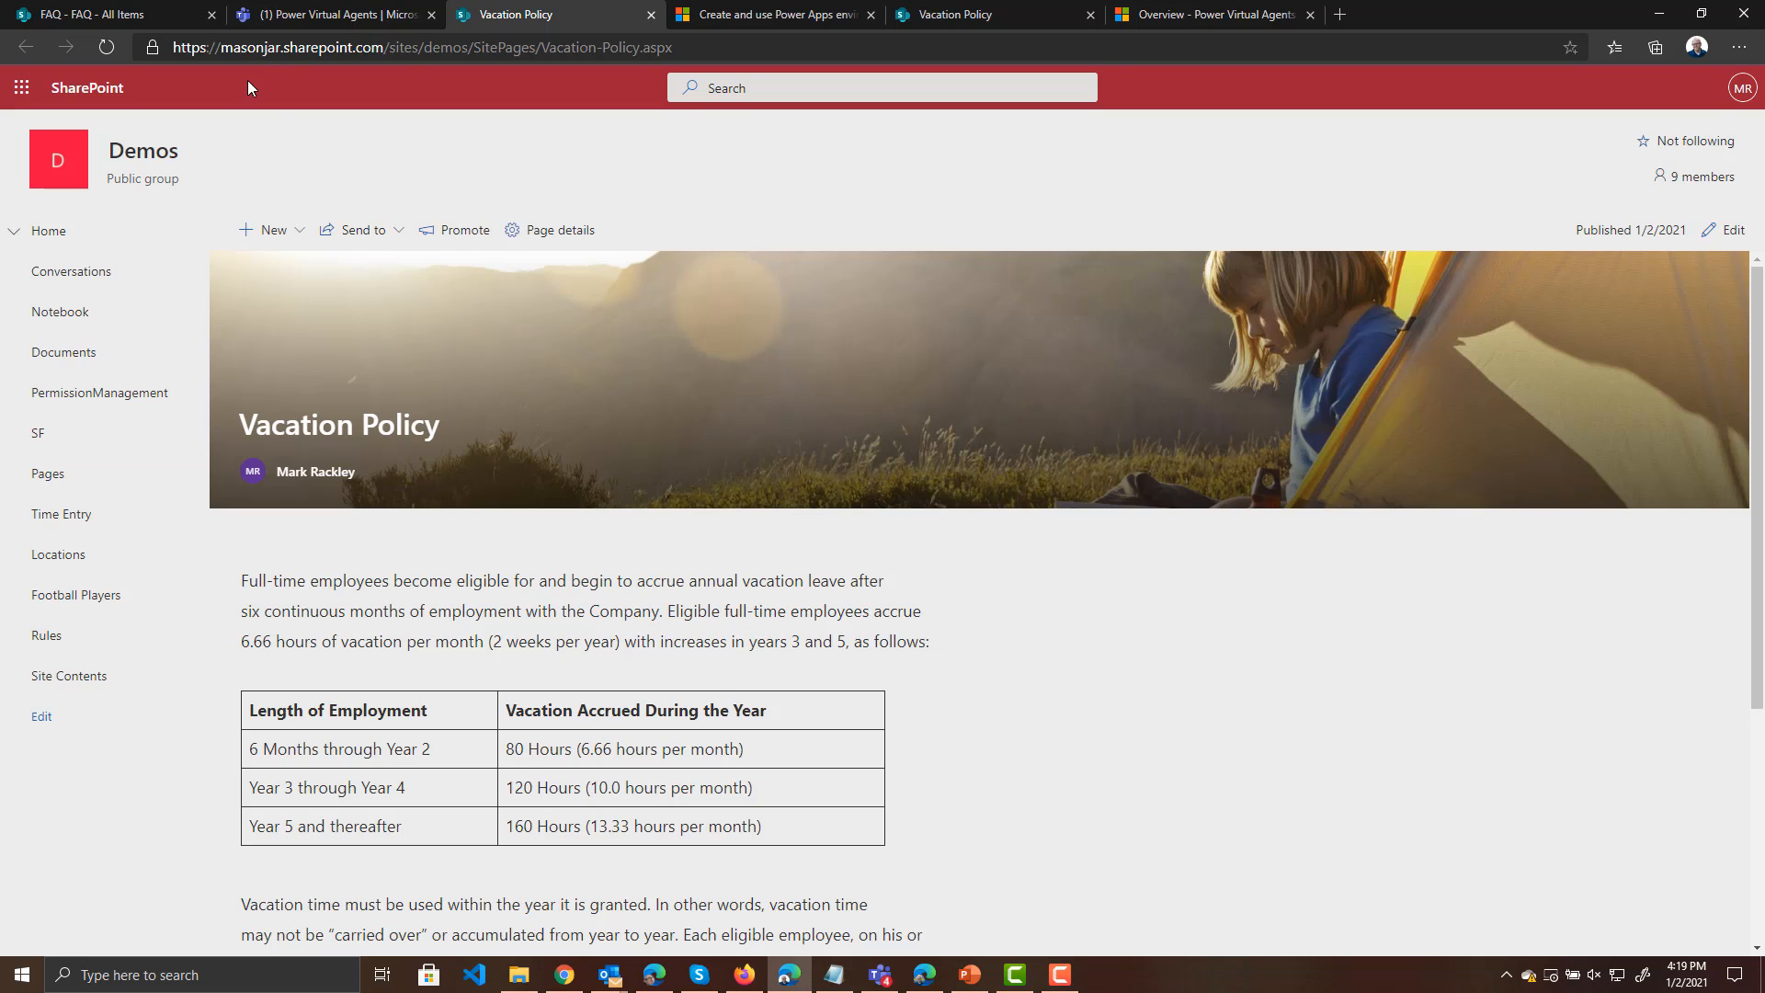
left_click(343, 20)
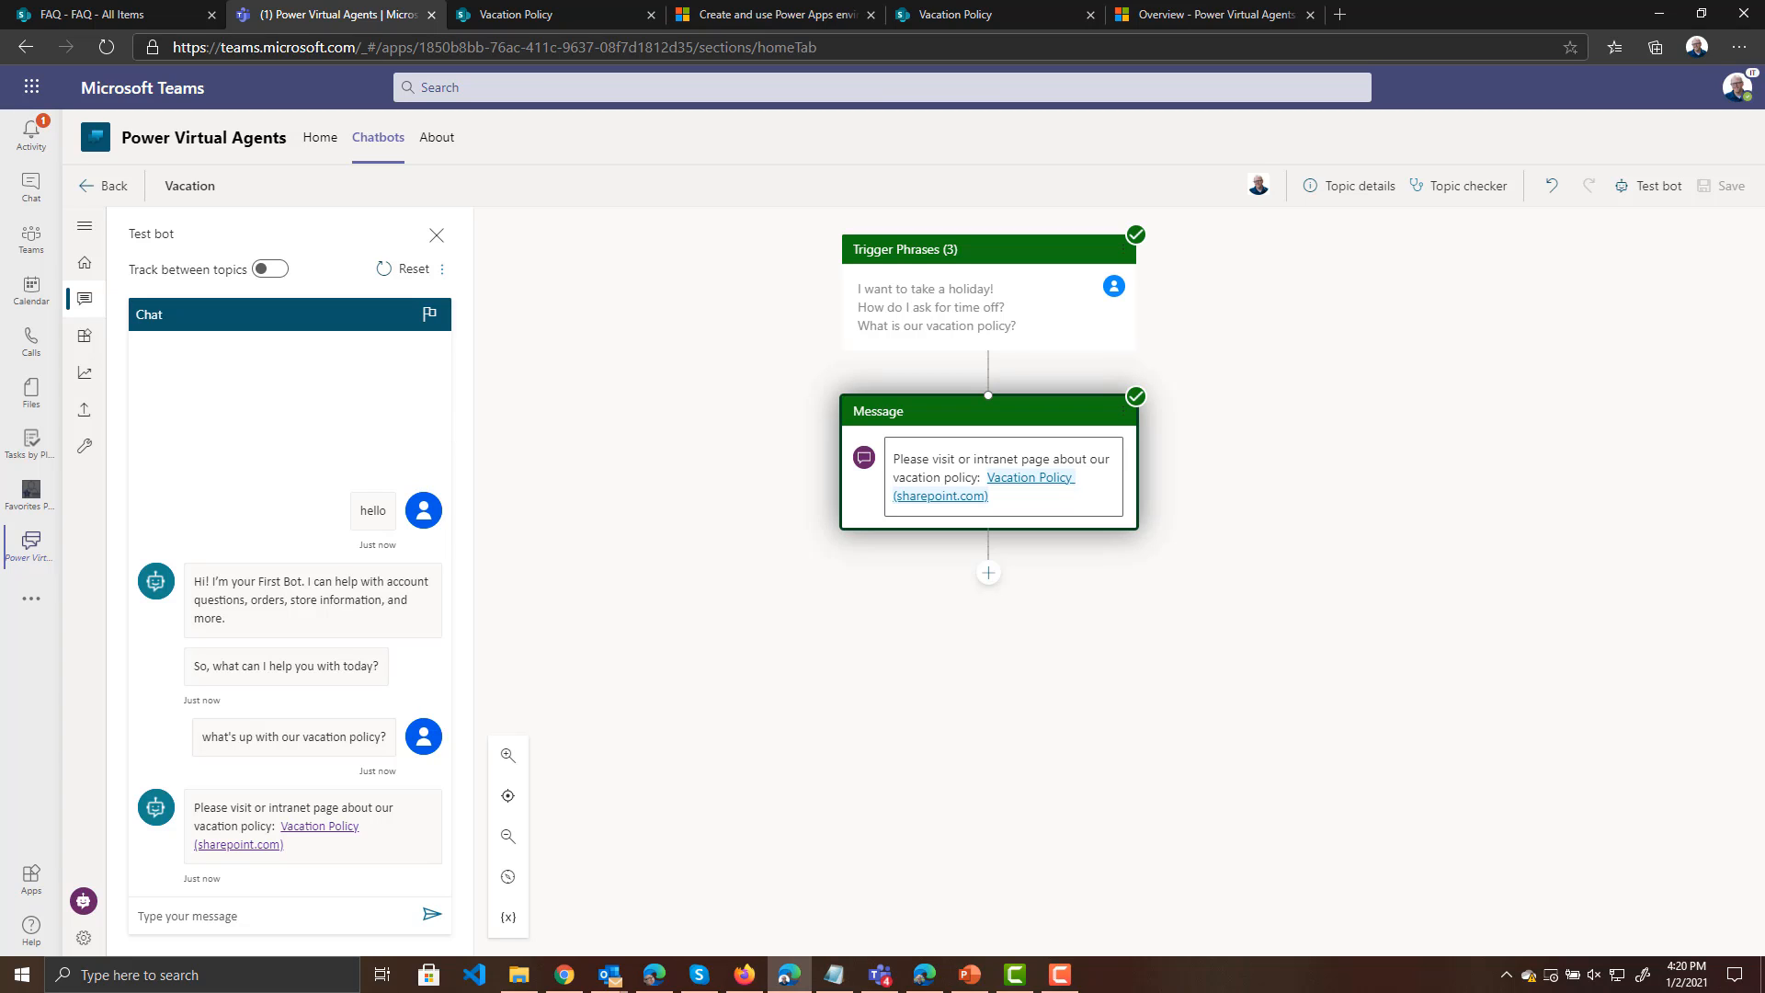
In SharePoint, open the Policies list from the Demos site contents and view the Vacation item's full policy text
left_click(552, 14)
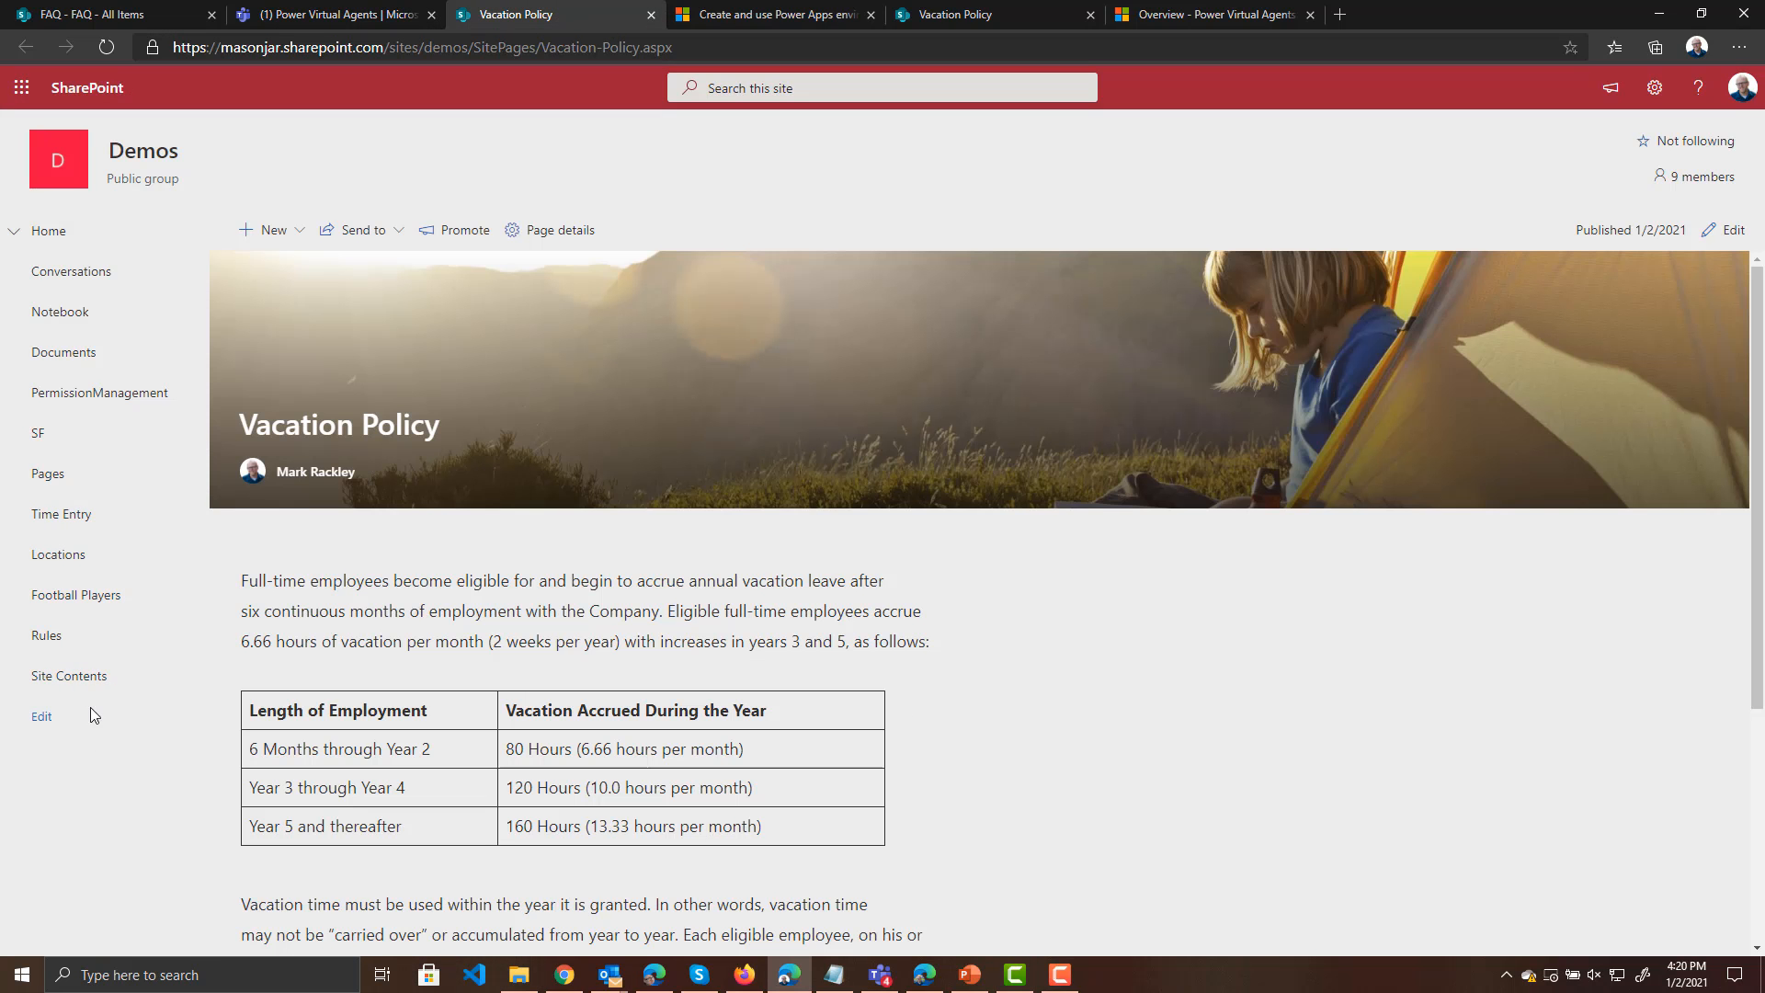
left_click(79, 677)
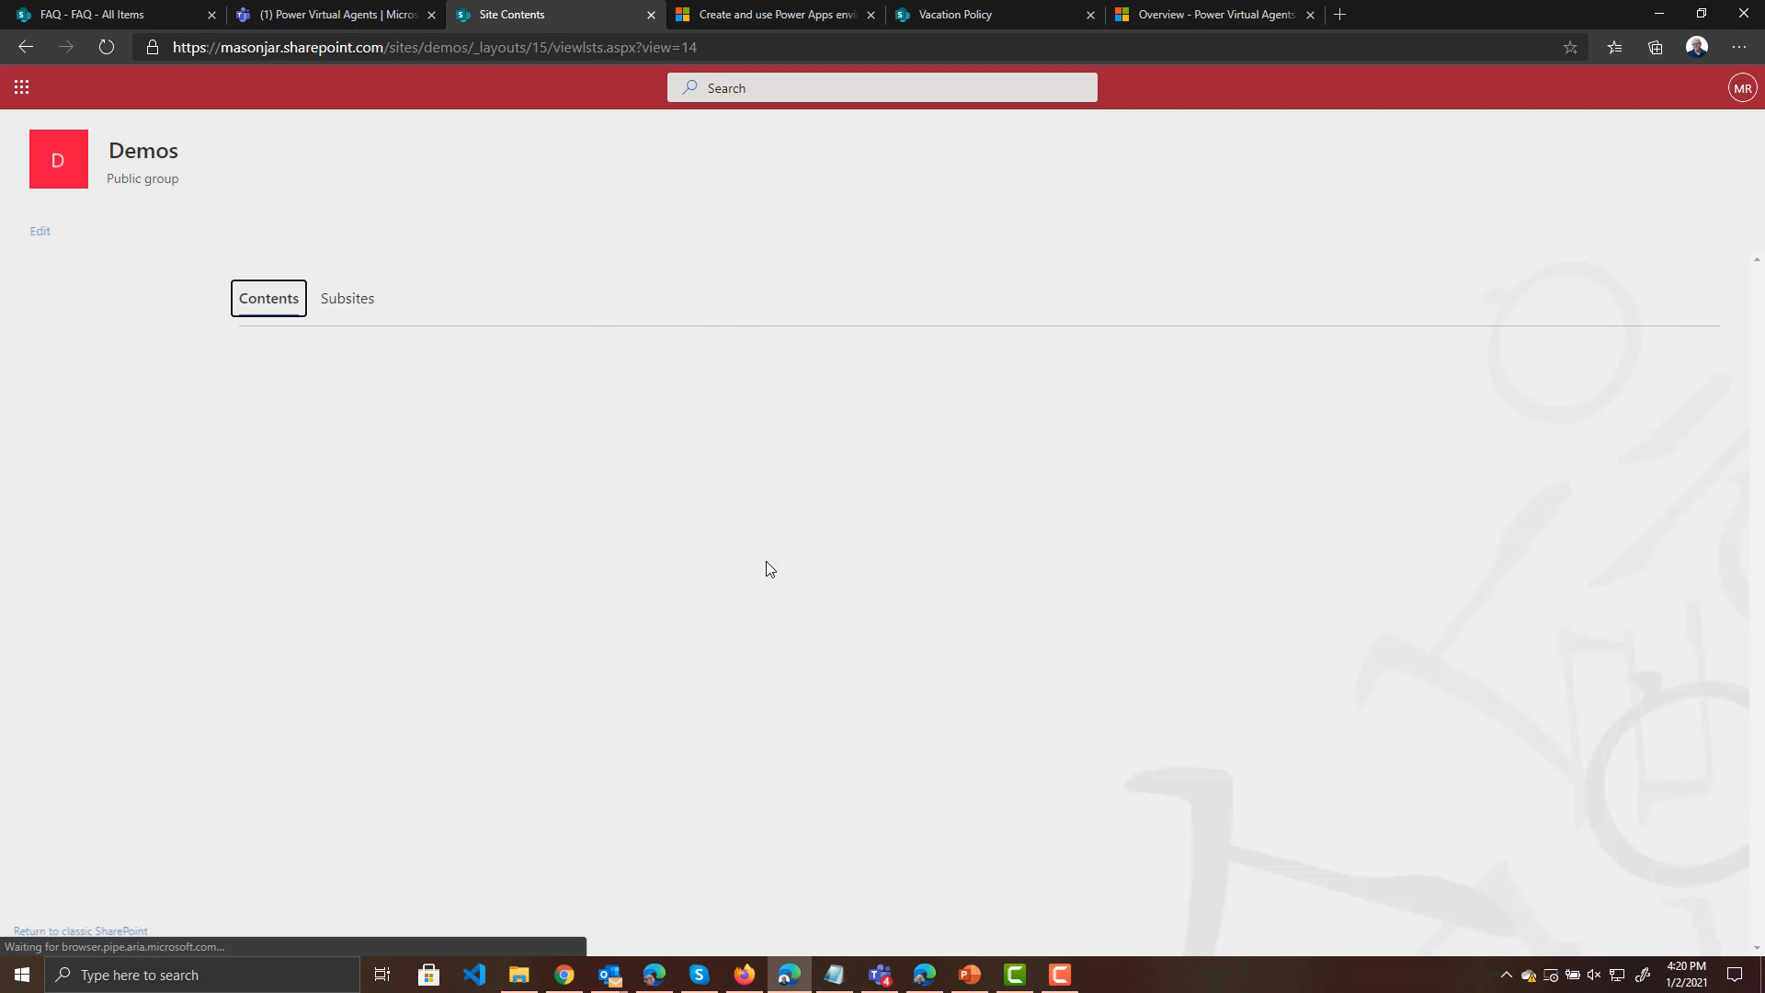
scroll(433, 644, "down", 2)
scroll(433, 644, "down", 3)
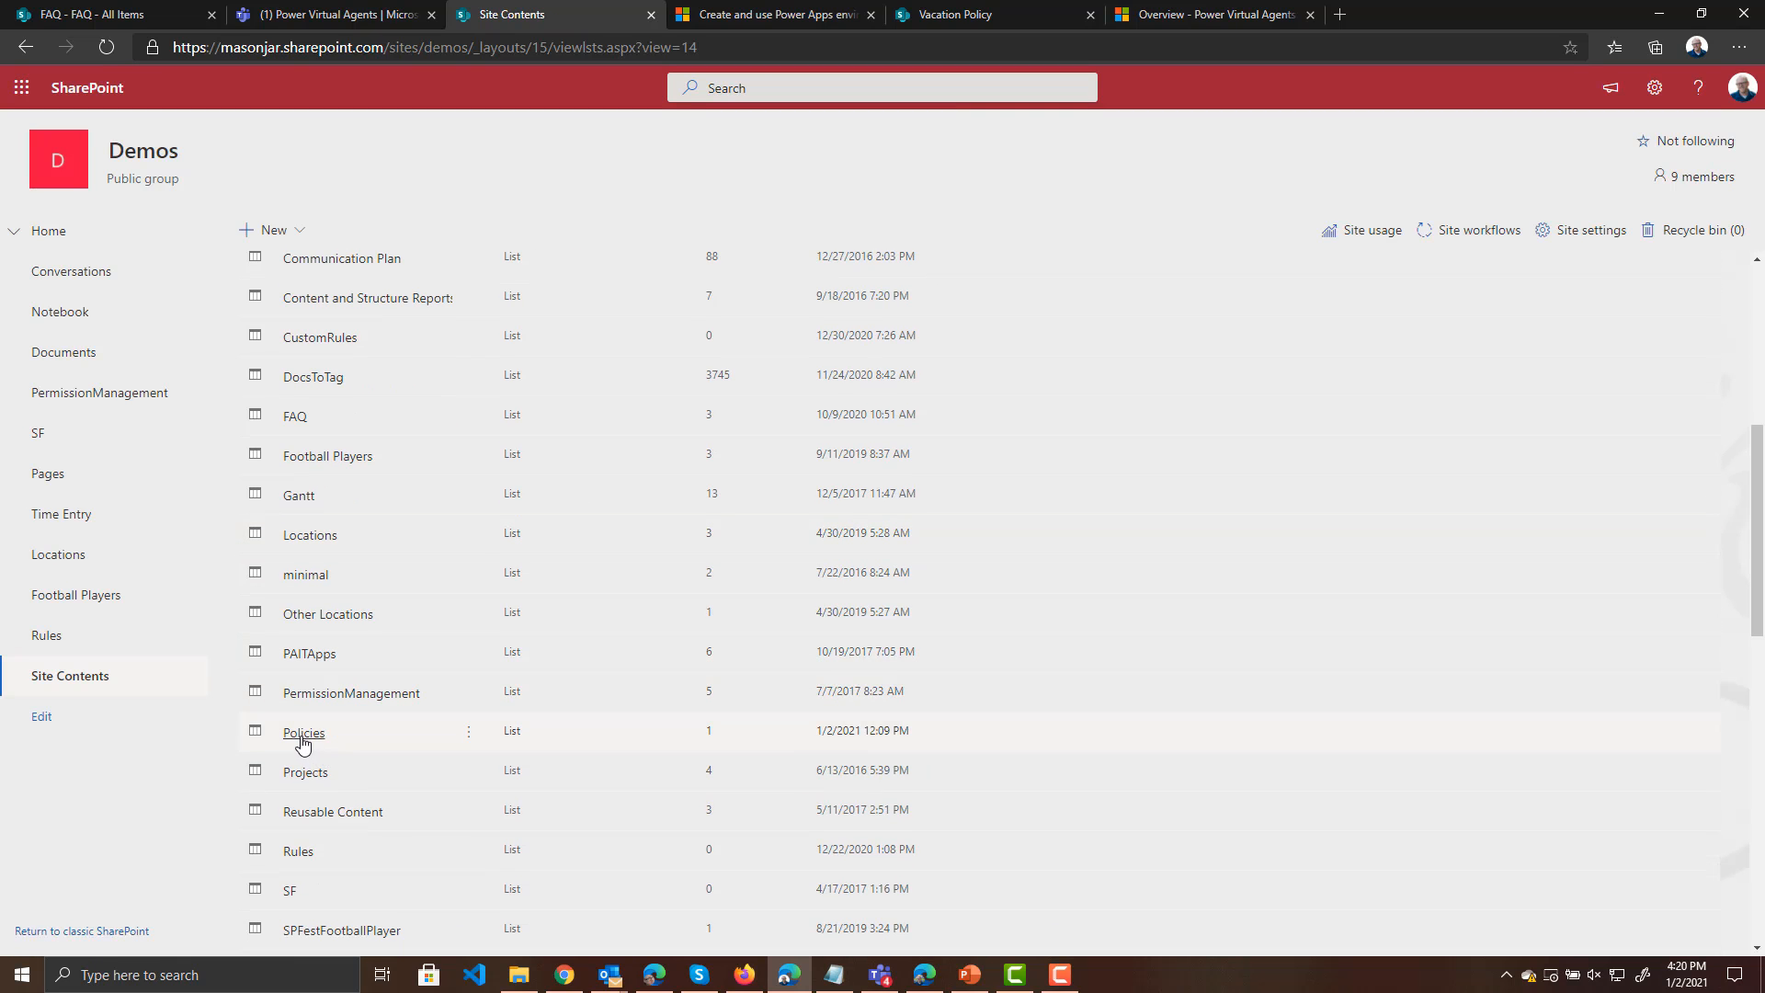
left_click(304, 733)
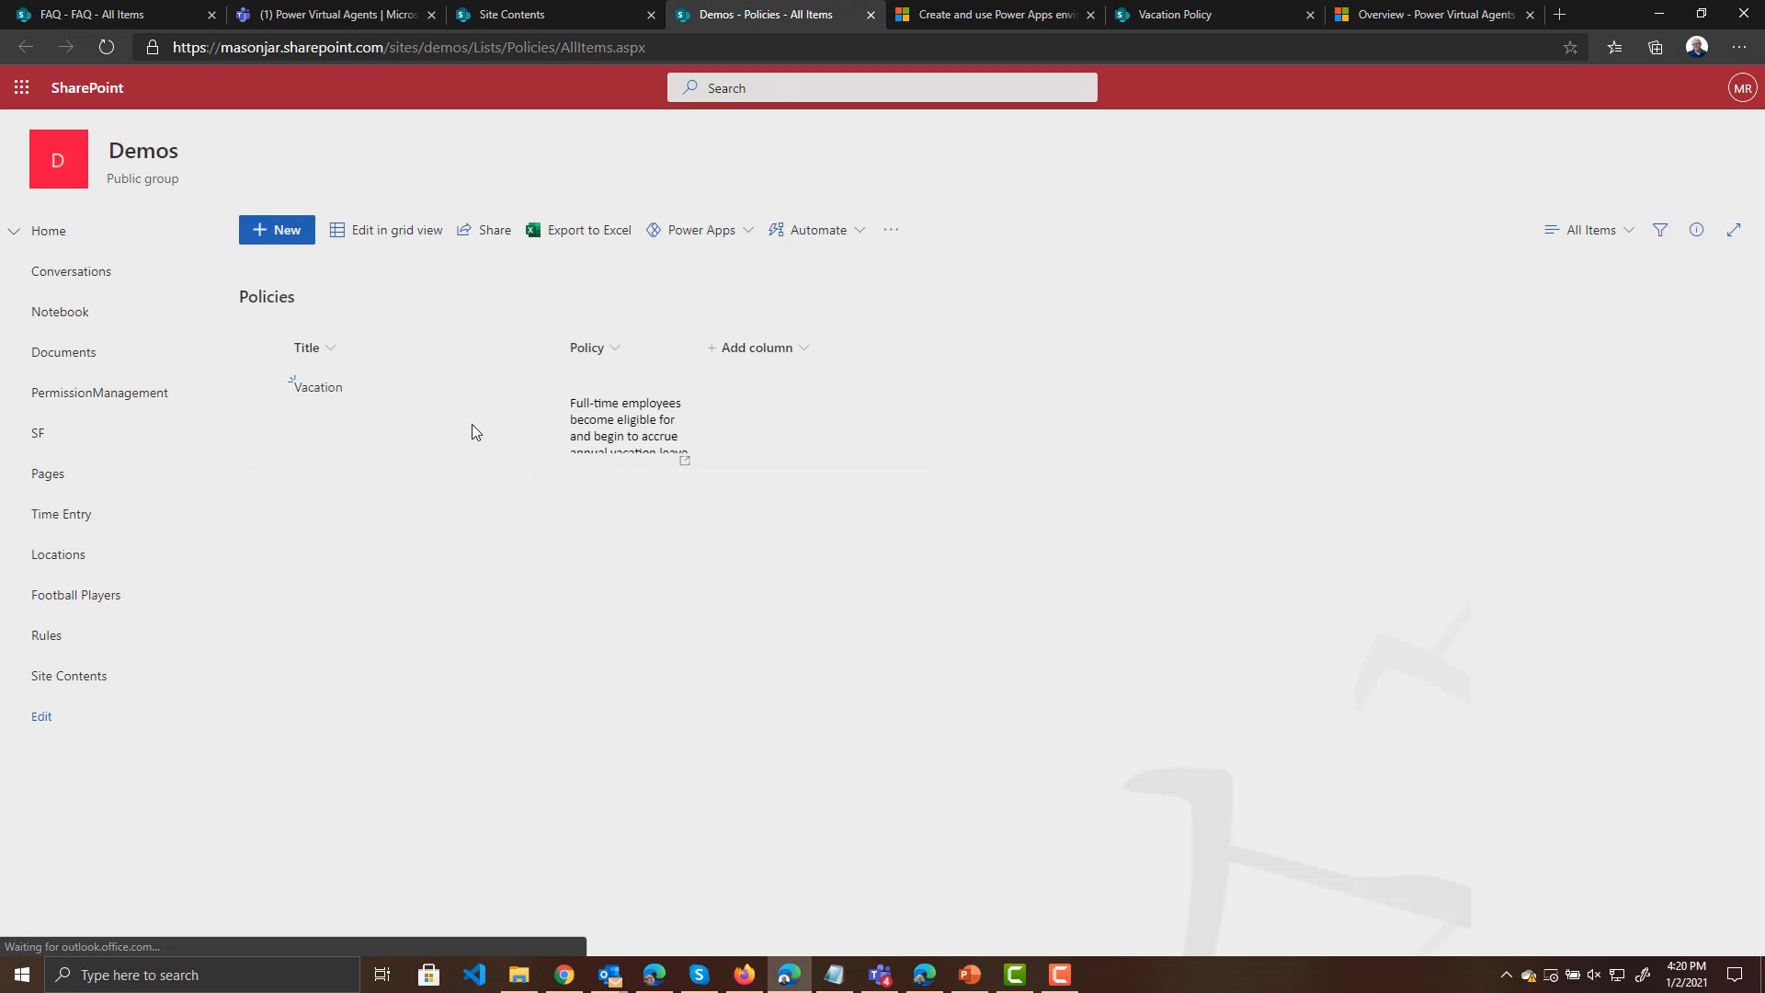
left_click(609, 410)
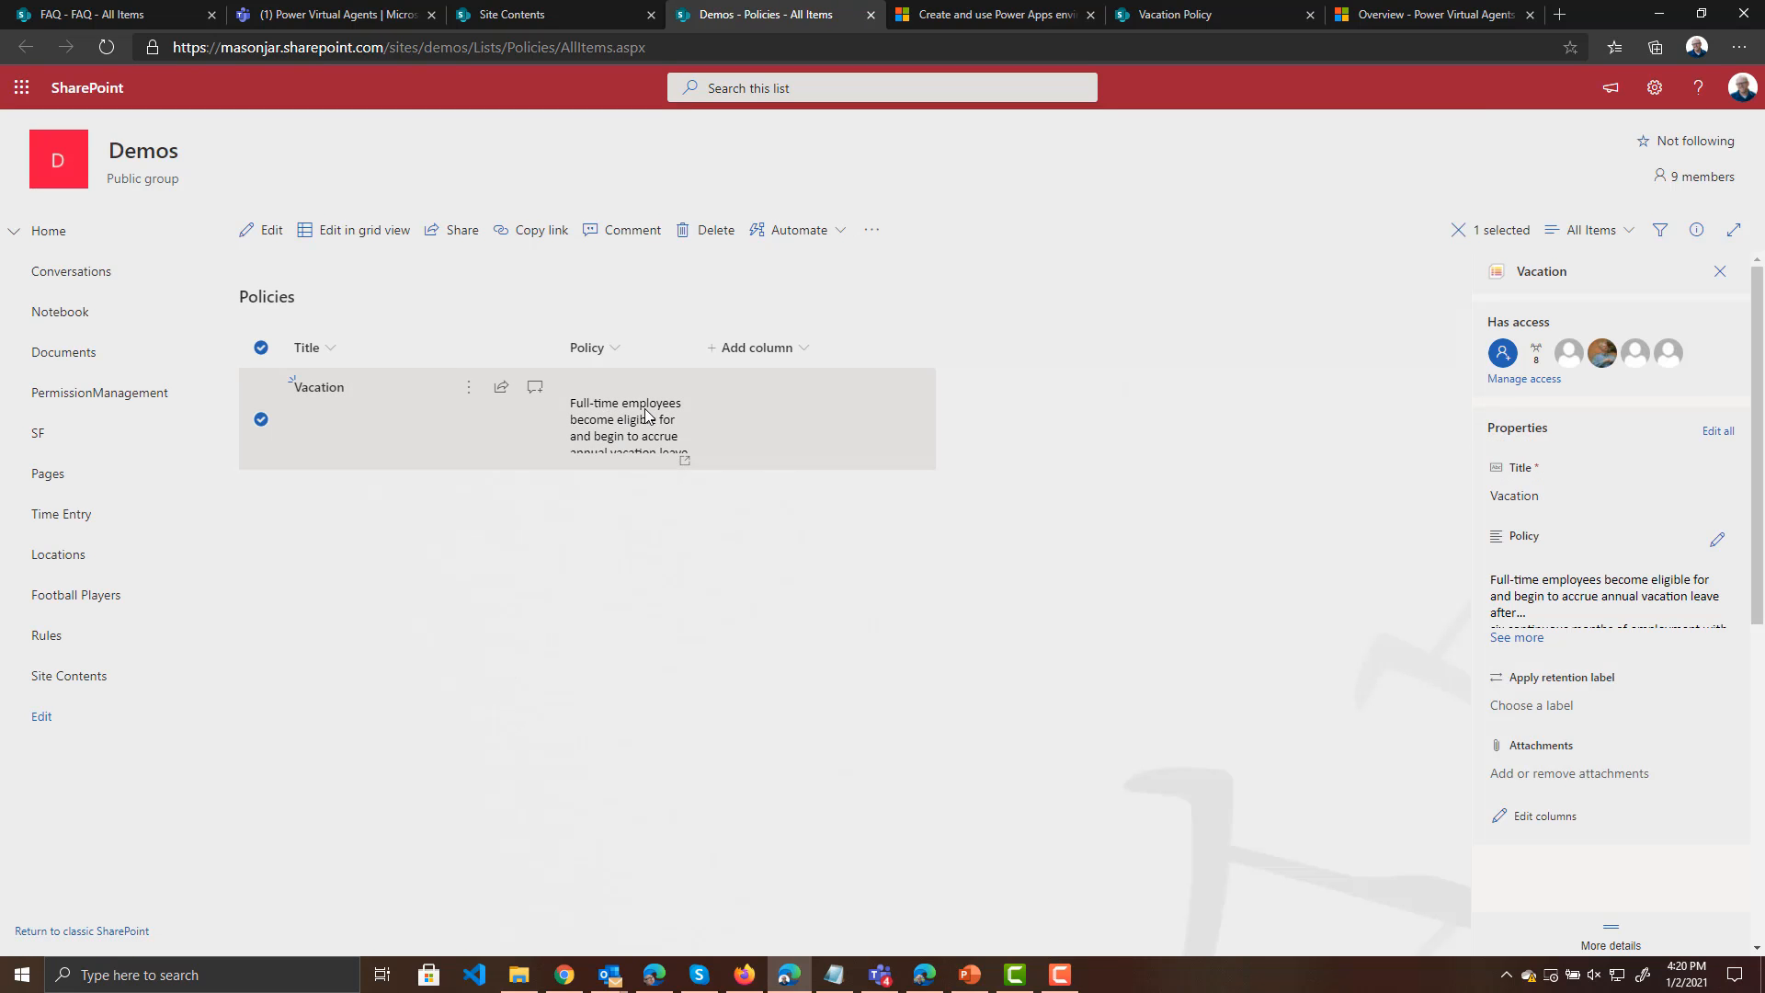
left_click(1517, 637)
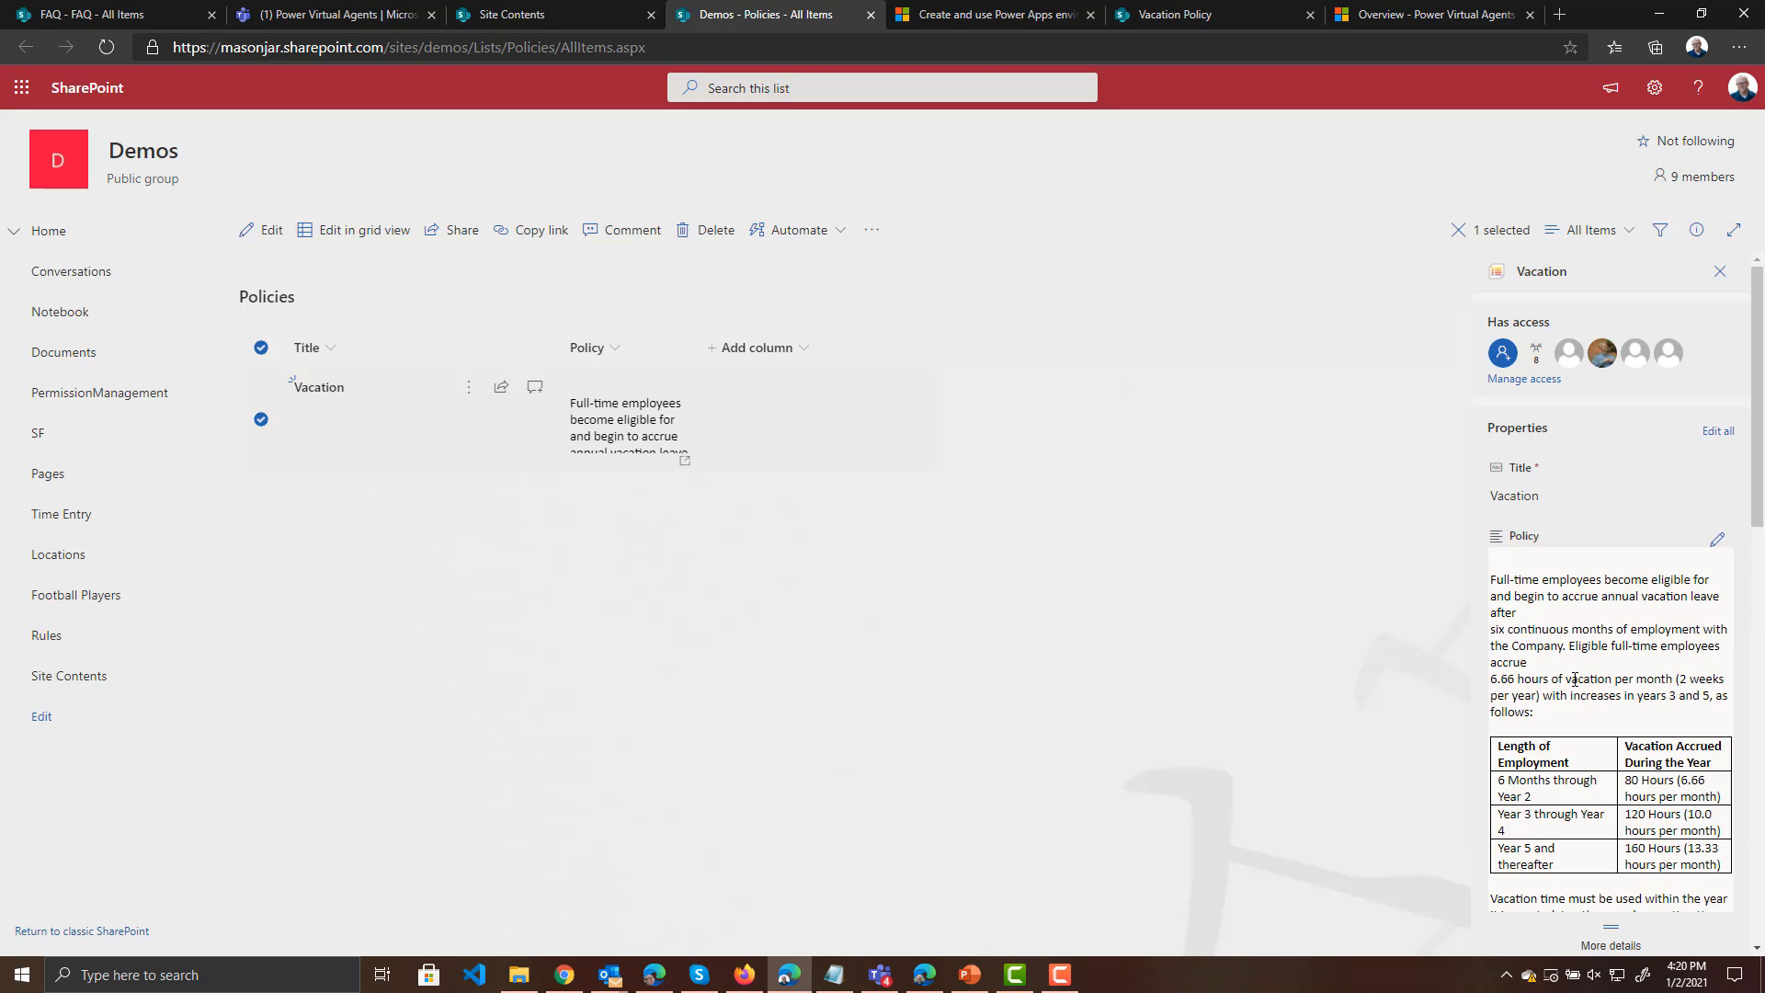
Back in Teams, add a call-an-action node above the Vacation topic's message and create a flow from the Power Virtual Agents Flow Template
scroll(1577, 680, "down", 6)
scroll(1578, 680, "up", 3)
scroll(1577, 680, "up", 2)
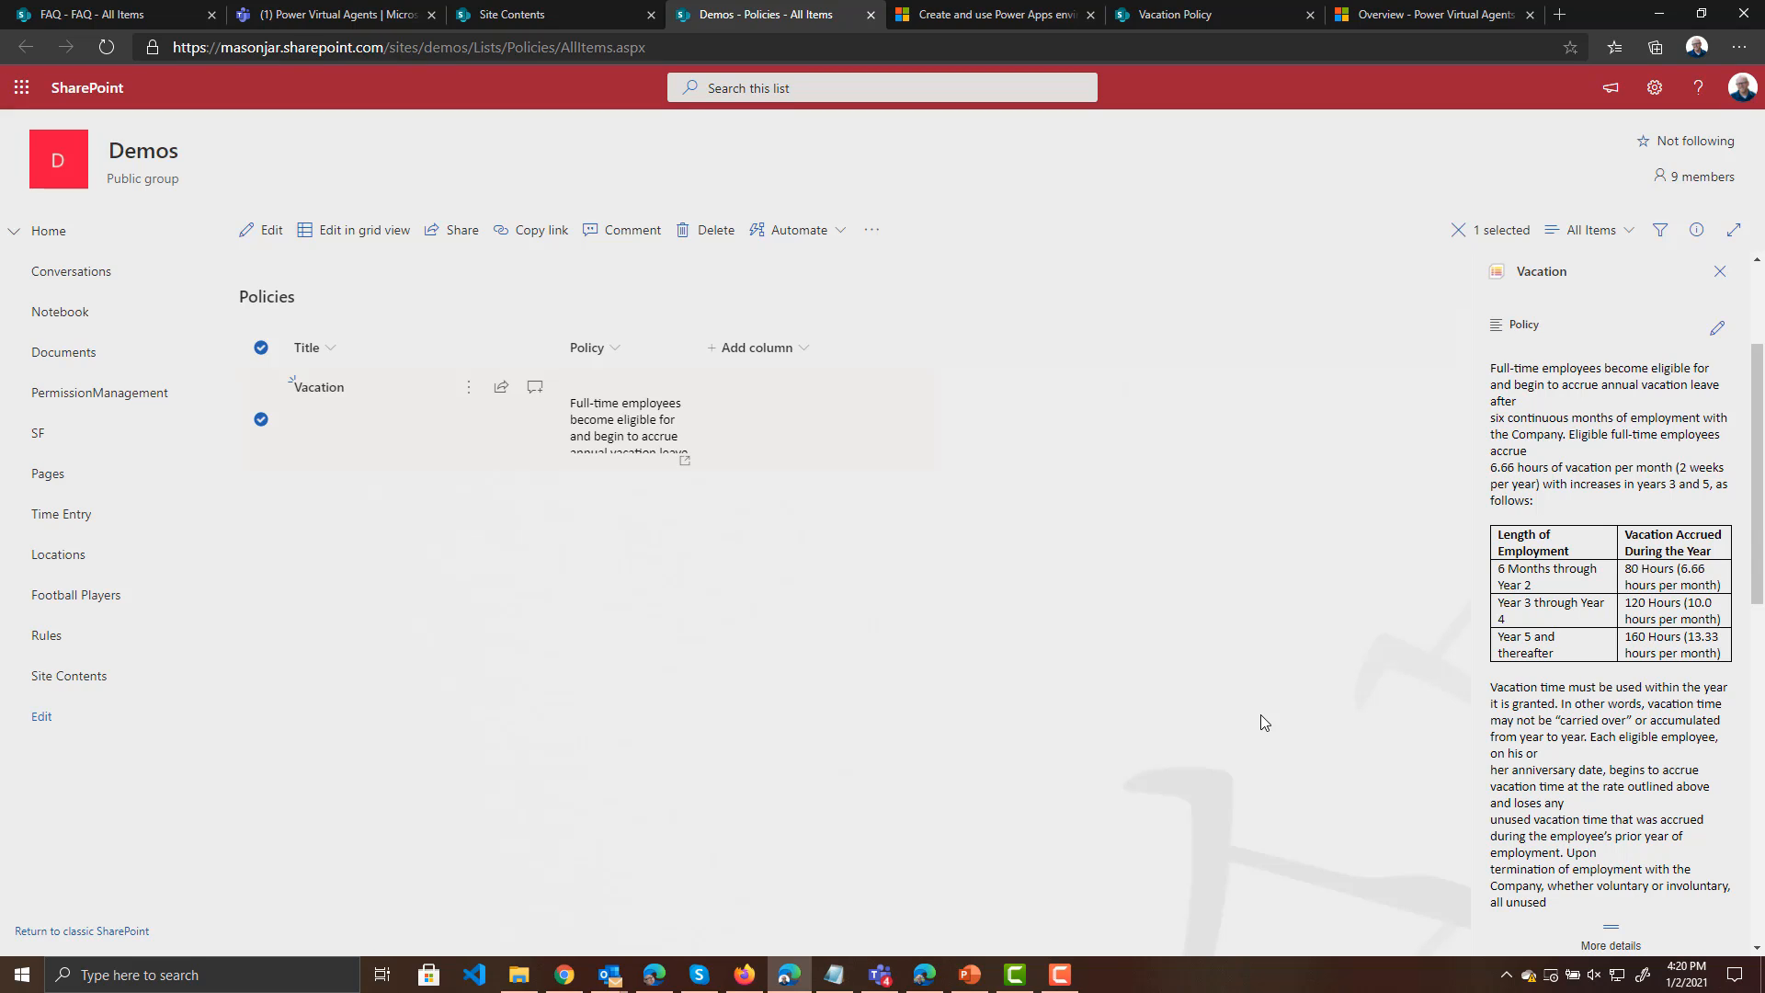
left_click(326, 14)
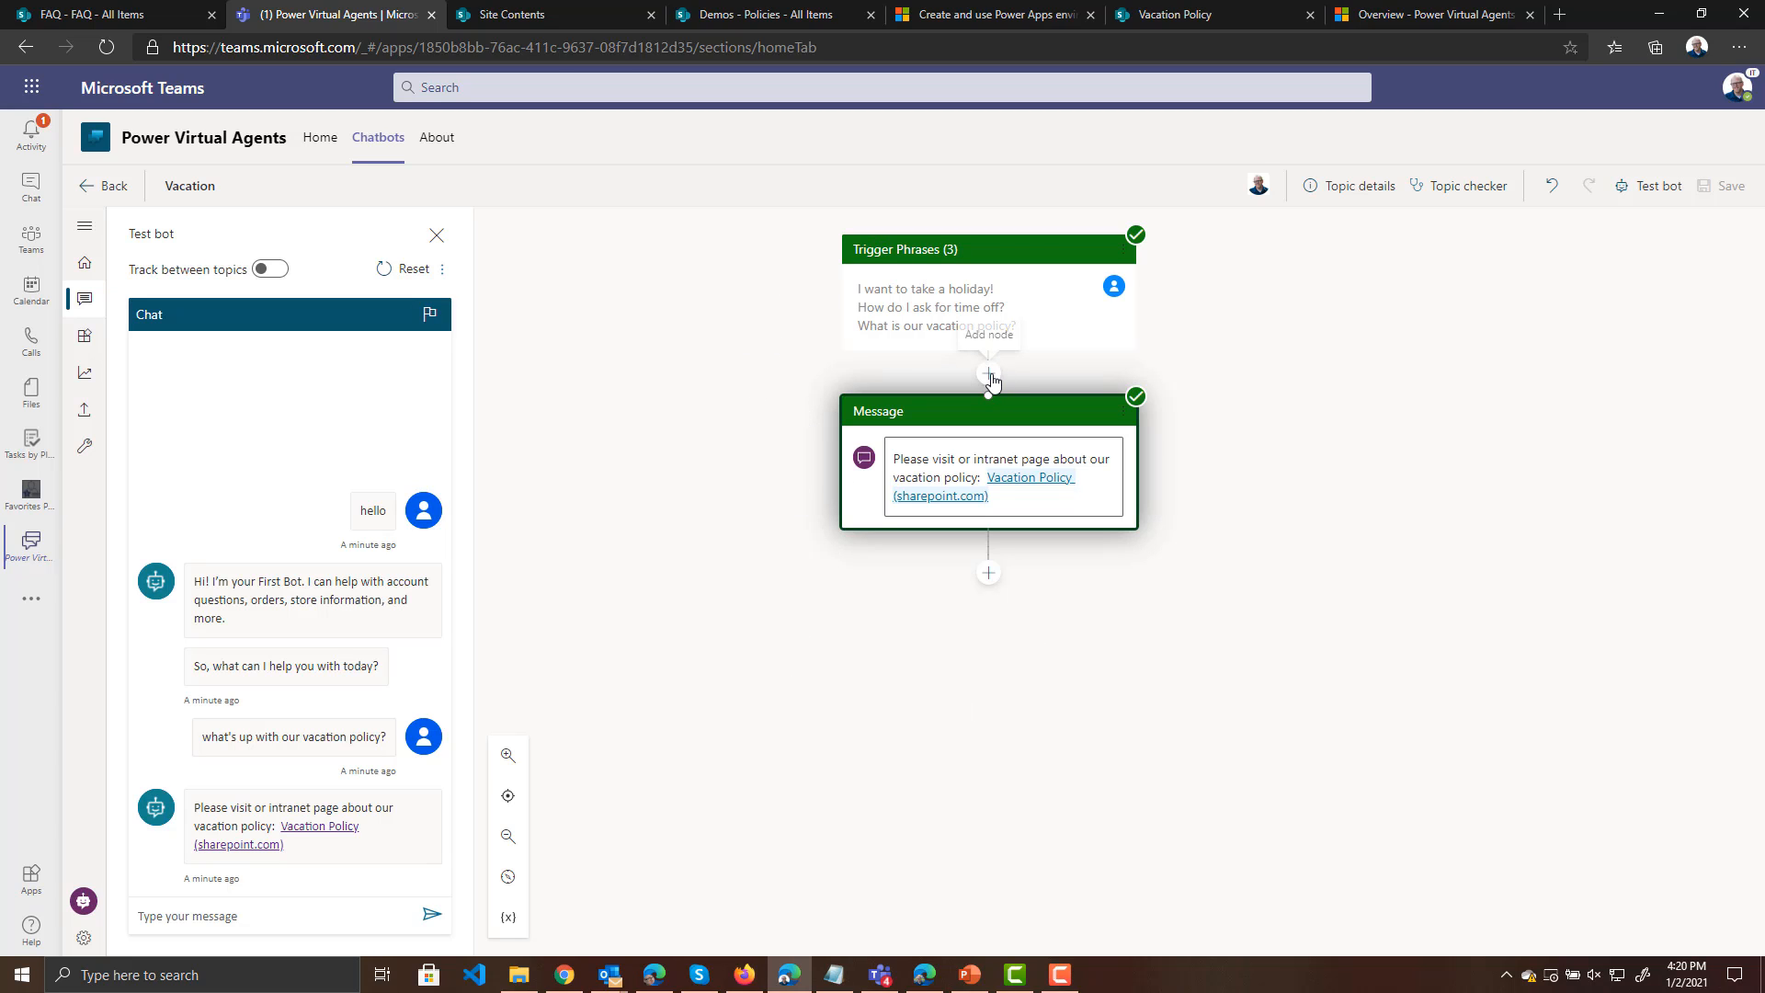
left_click(990, 375)
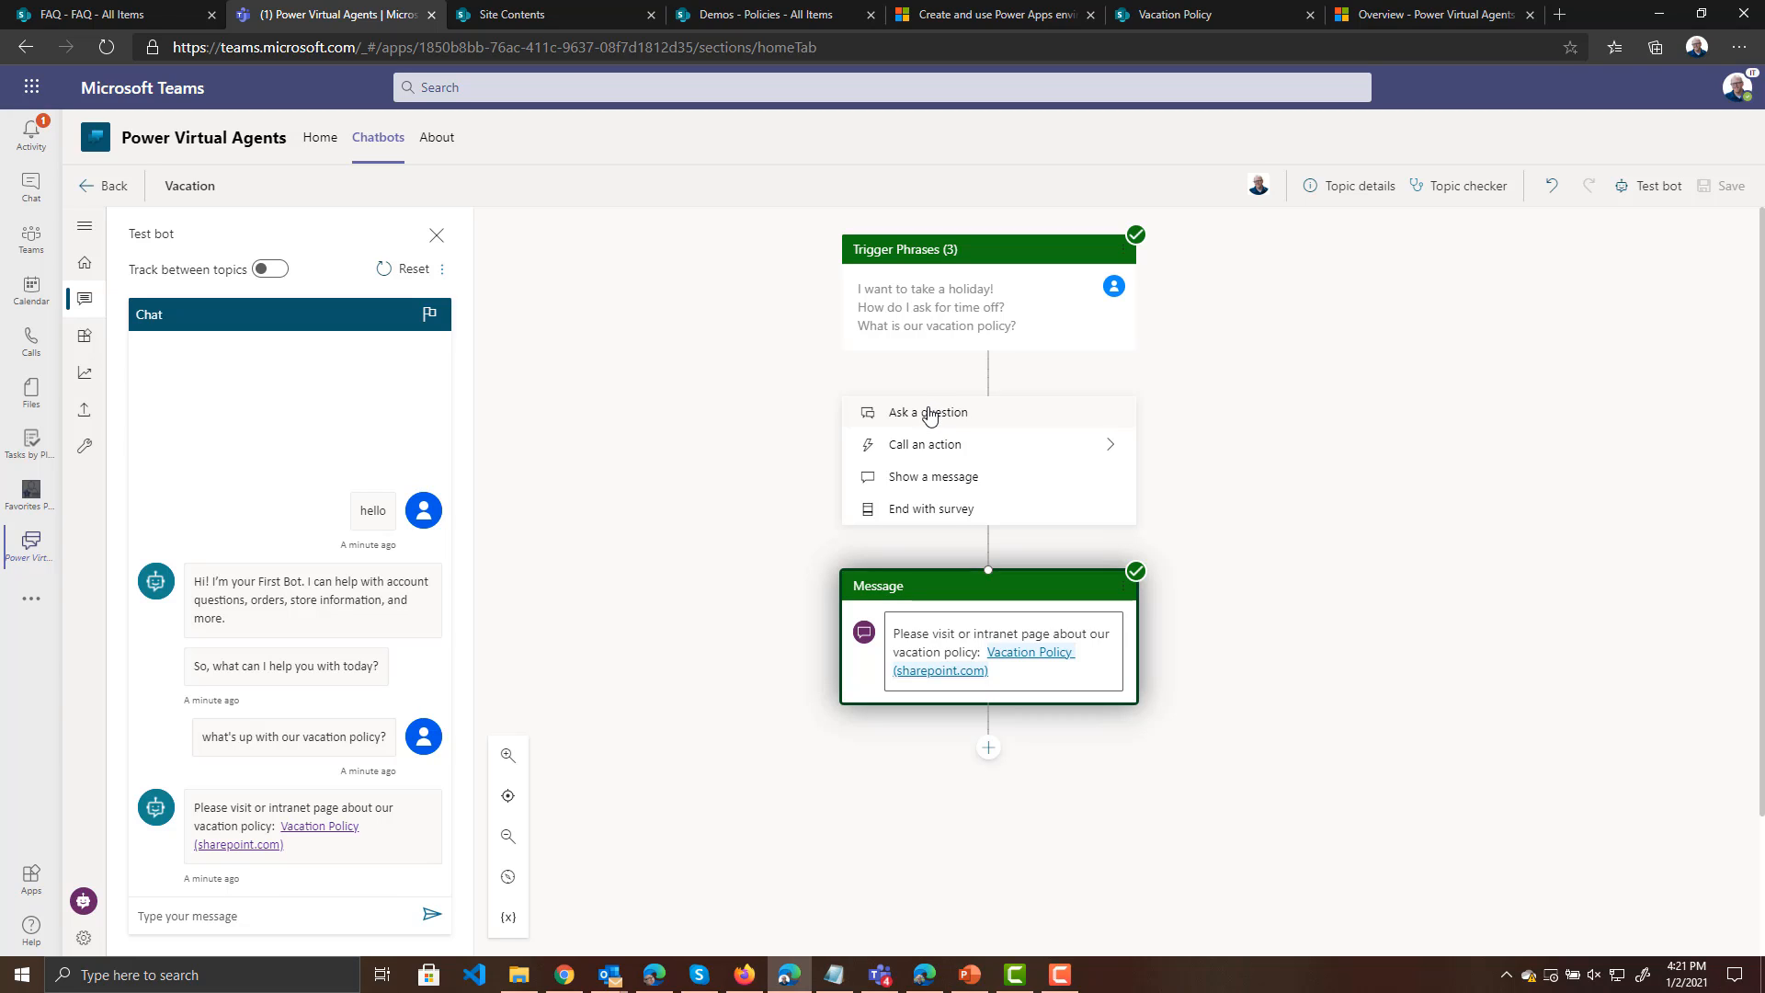
left_click(912, 454)
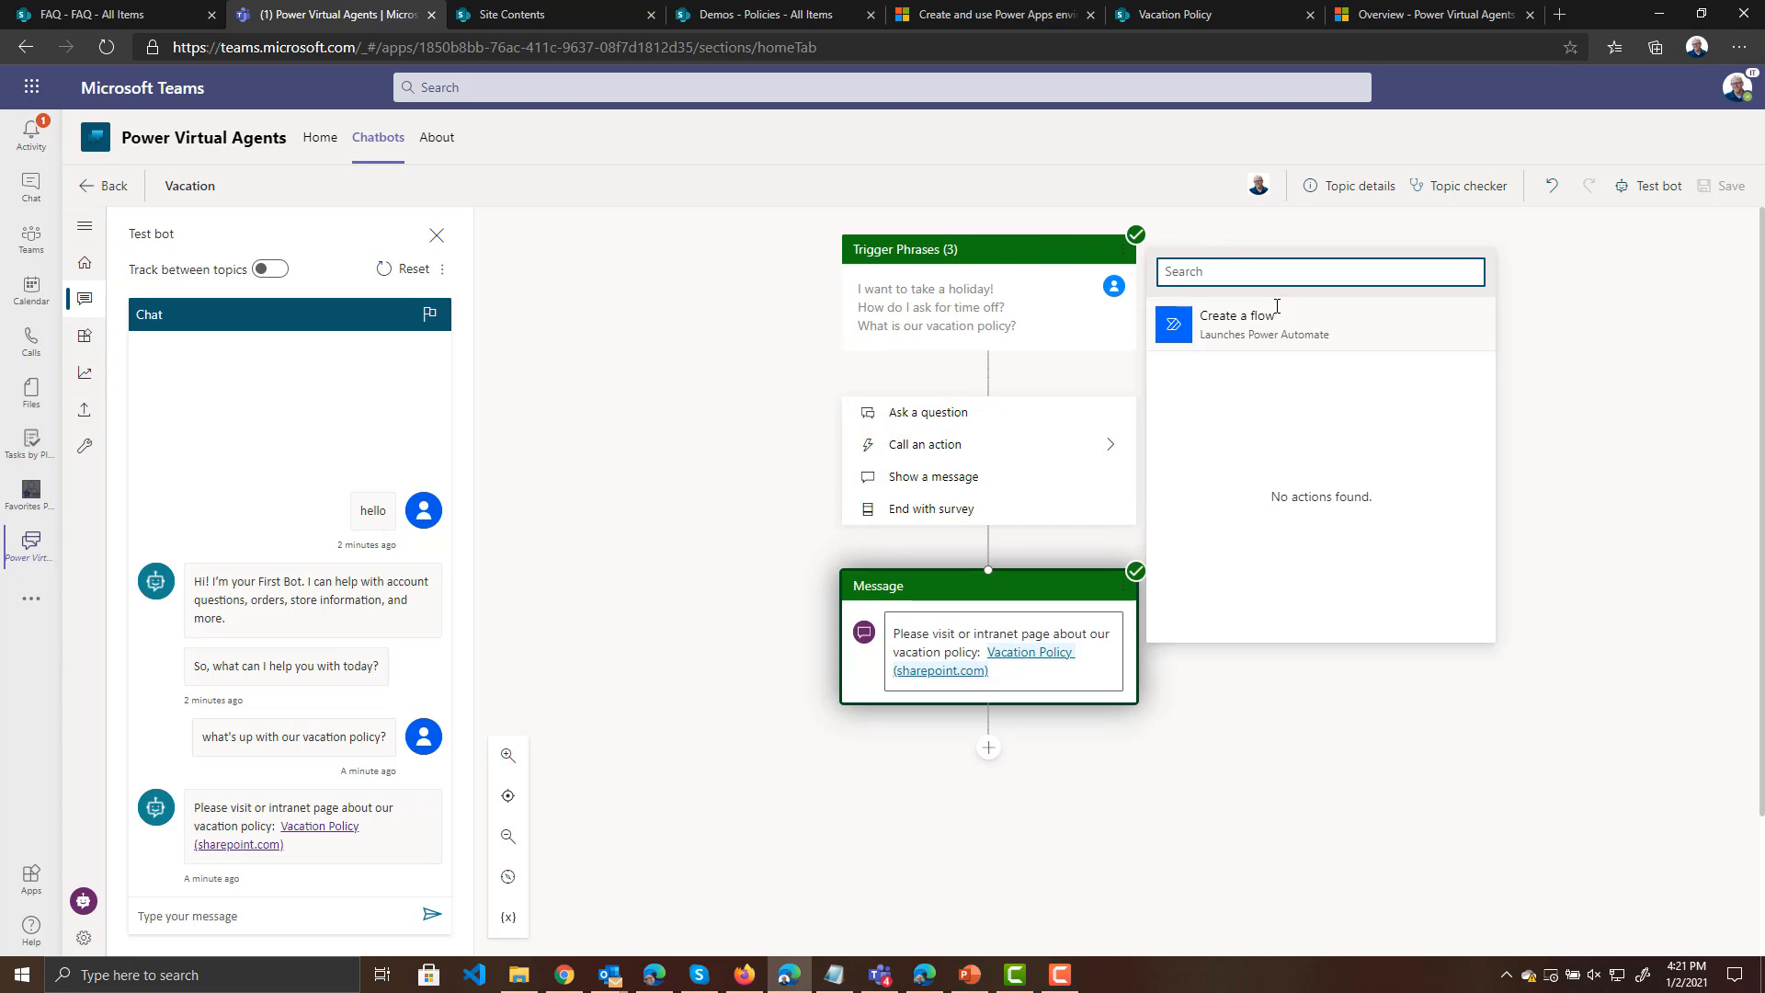
left_click(1176, 327)
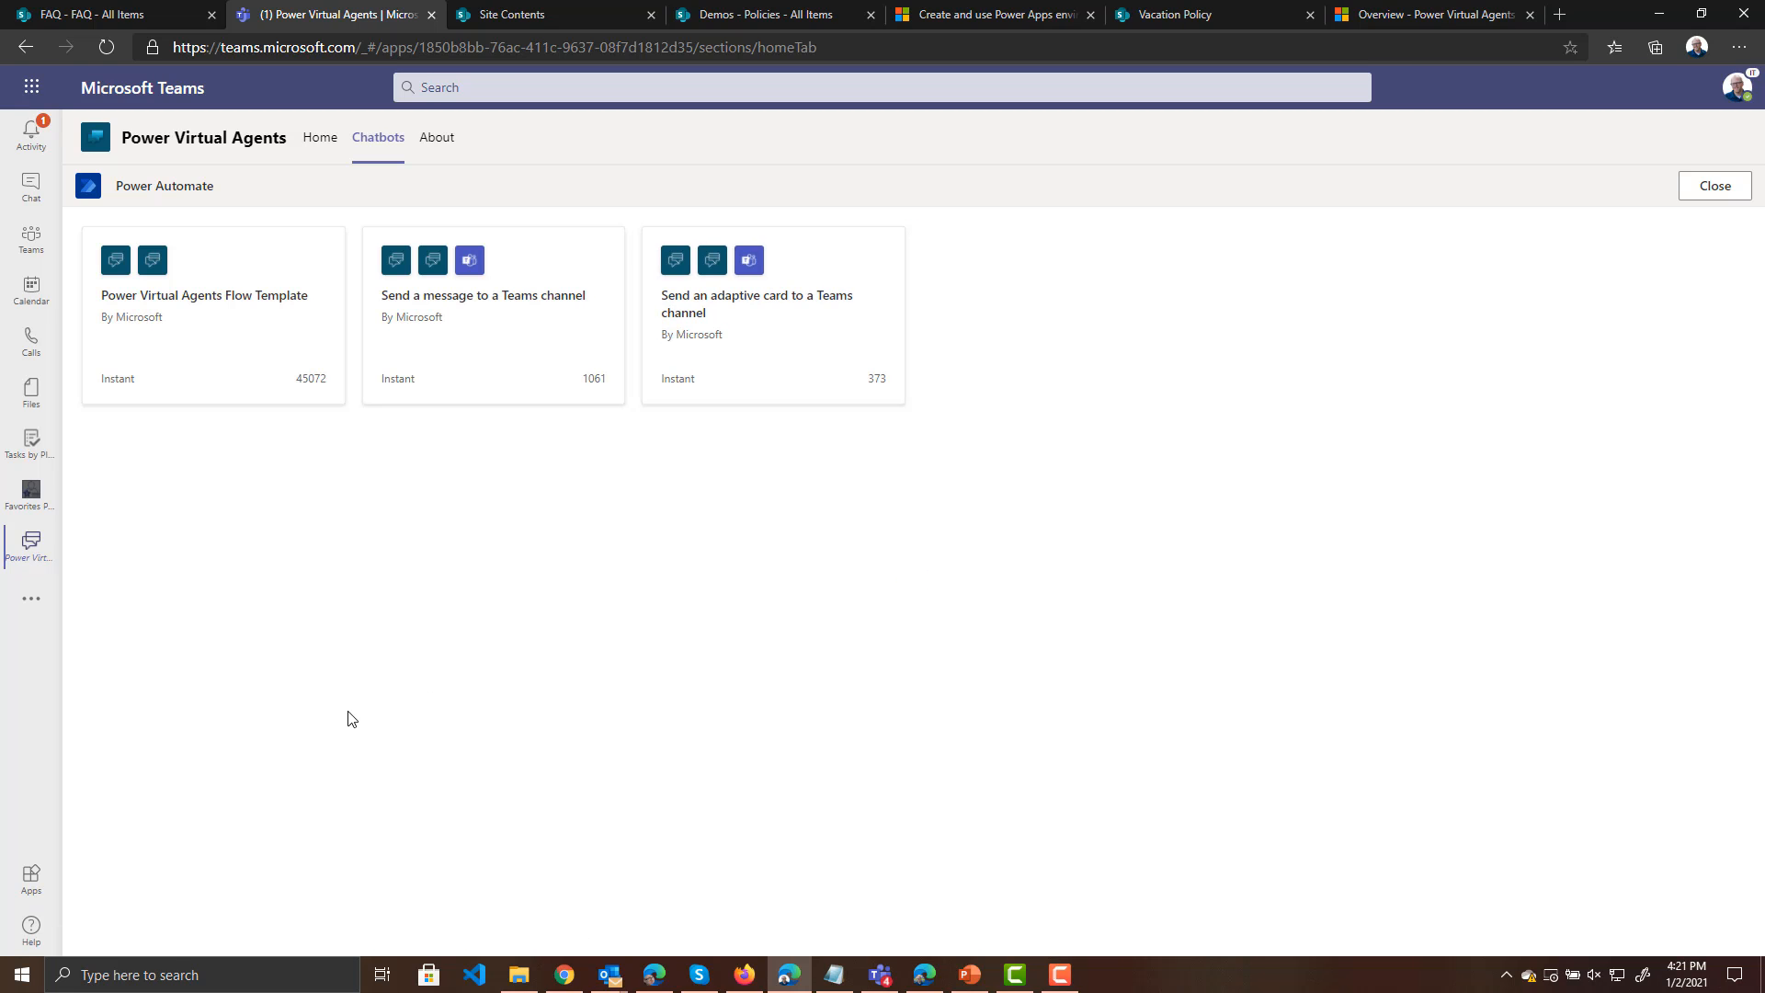
left_click(191, 307)
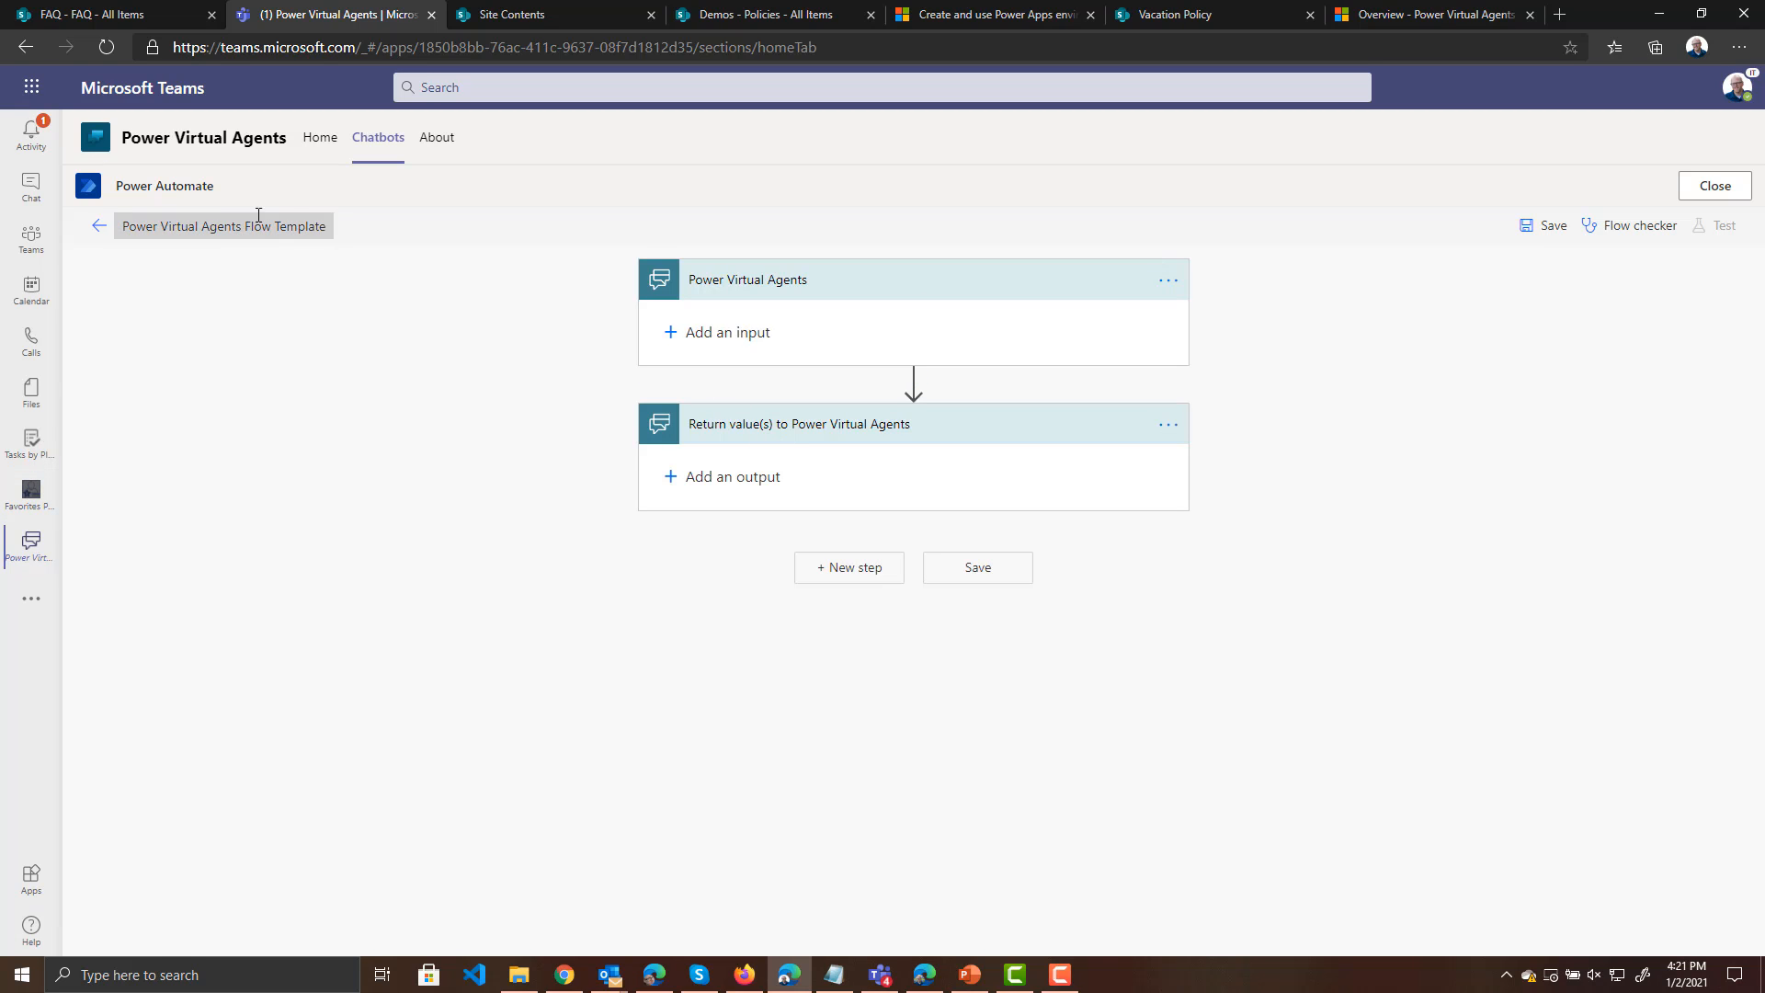
Rename the flow as Vacation Request
left_click(232, 237)
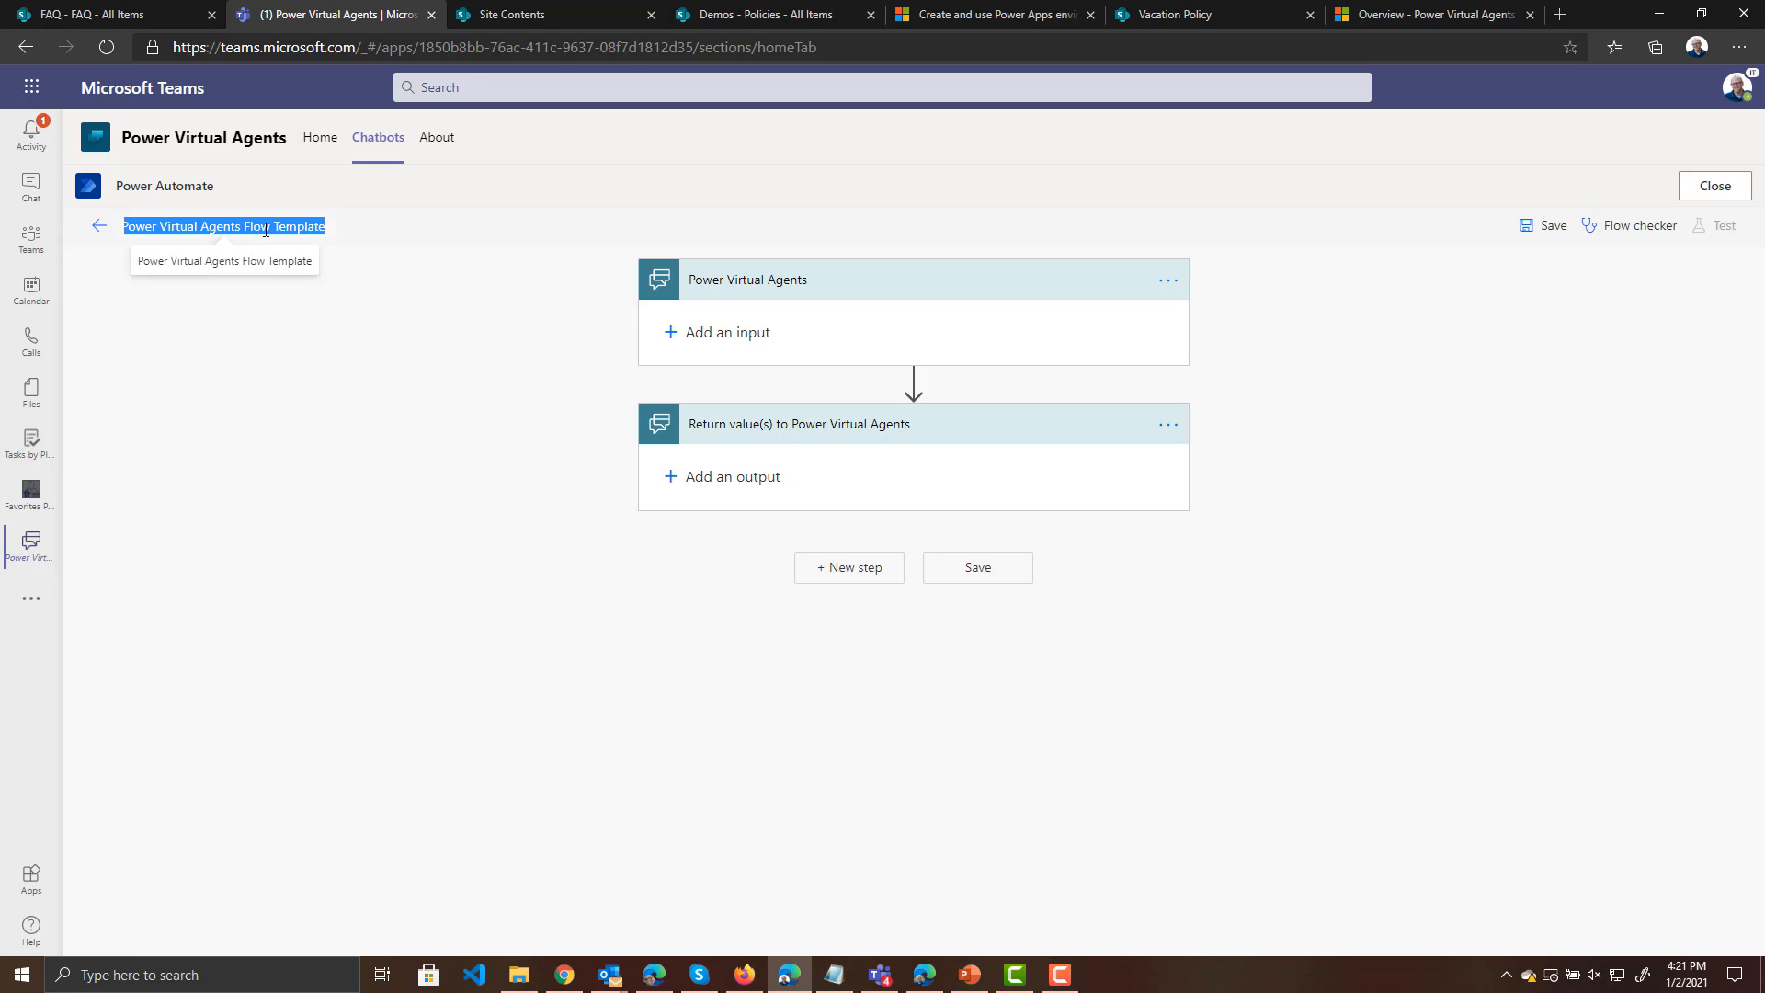
type("Vacat")
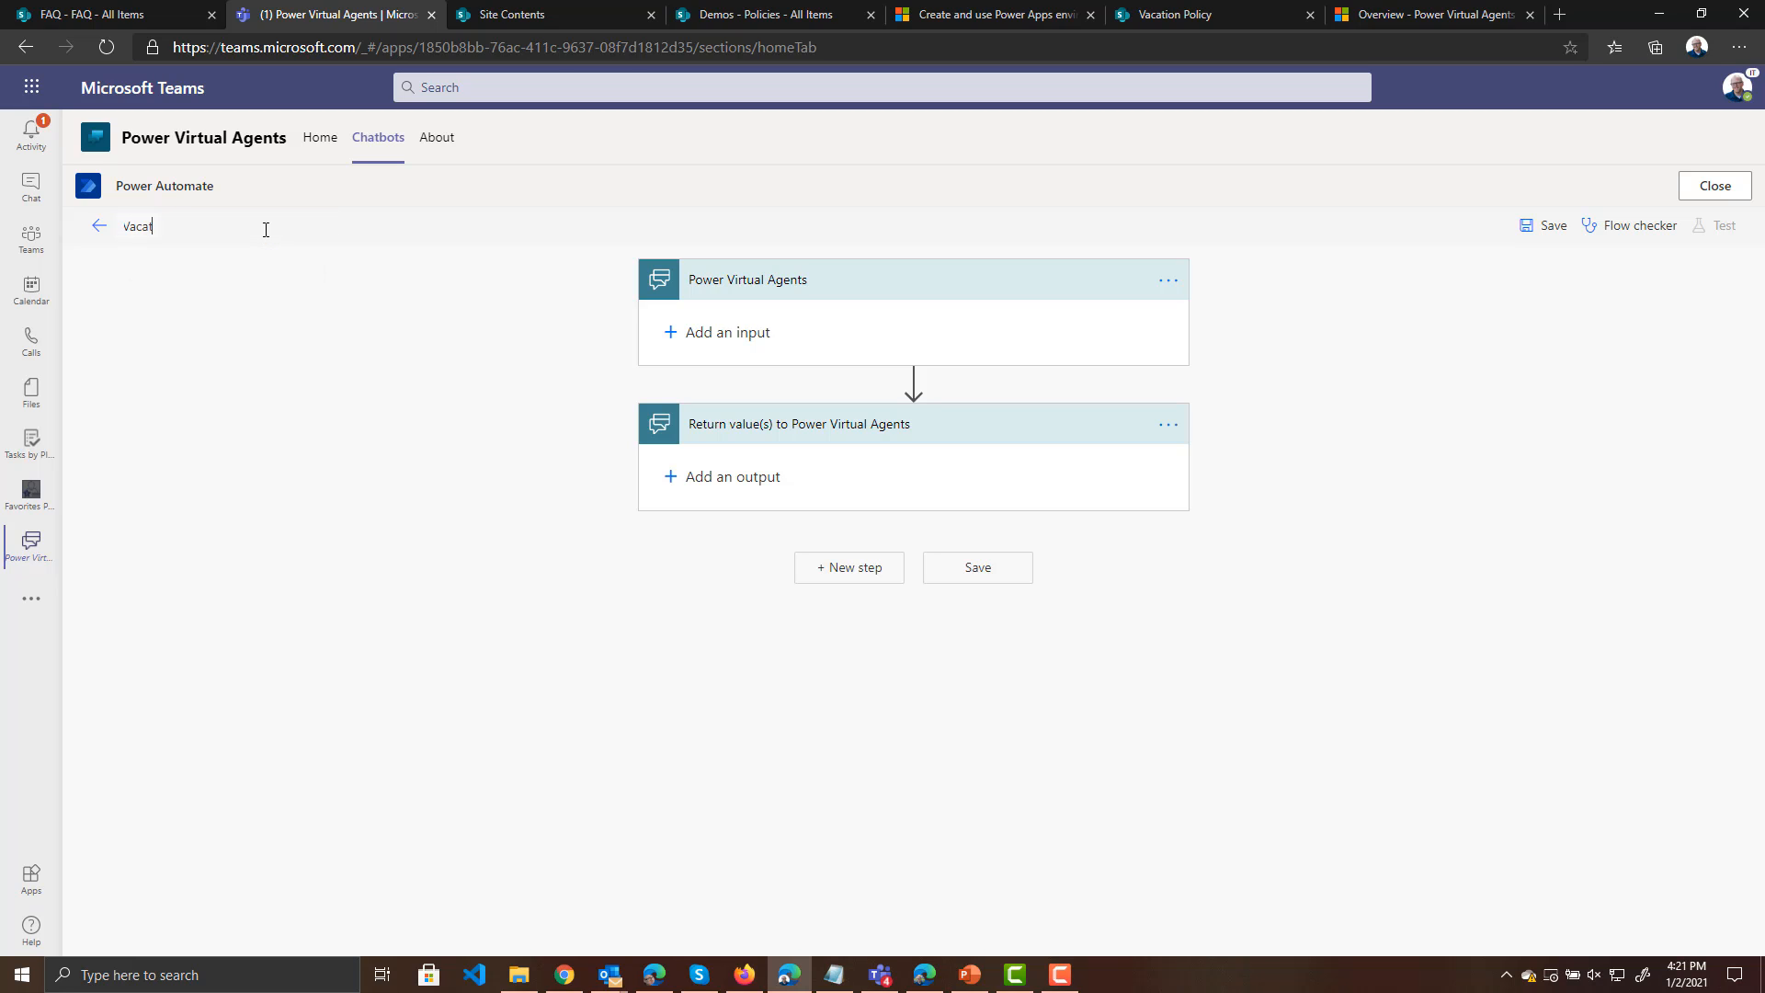
type("ion Reque")
type("s")
key("BackSpace")
type("est")
Insert a SharePoint Get items action between the Power Virtual Agents trigger and the return value step
left_click(916, 382)
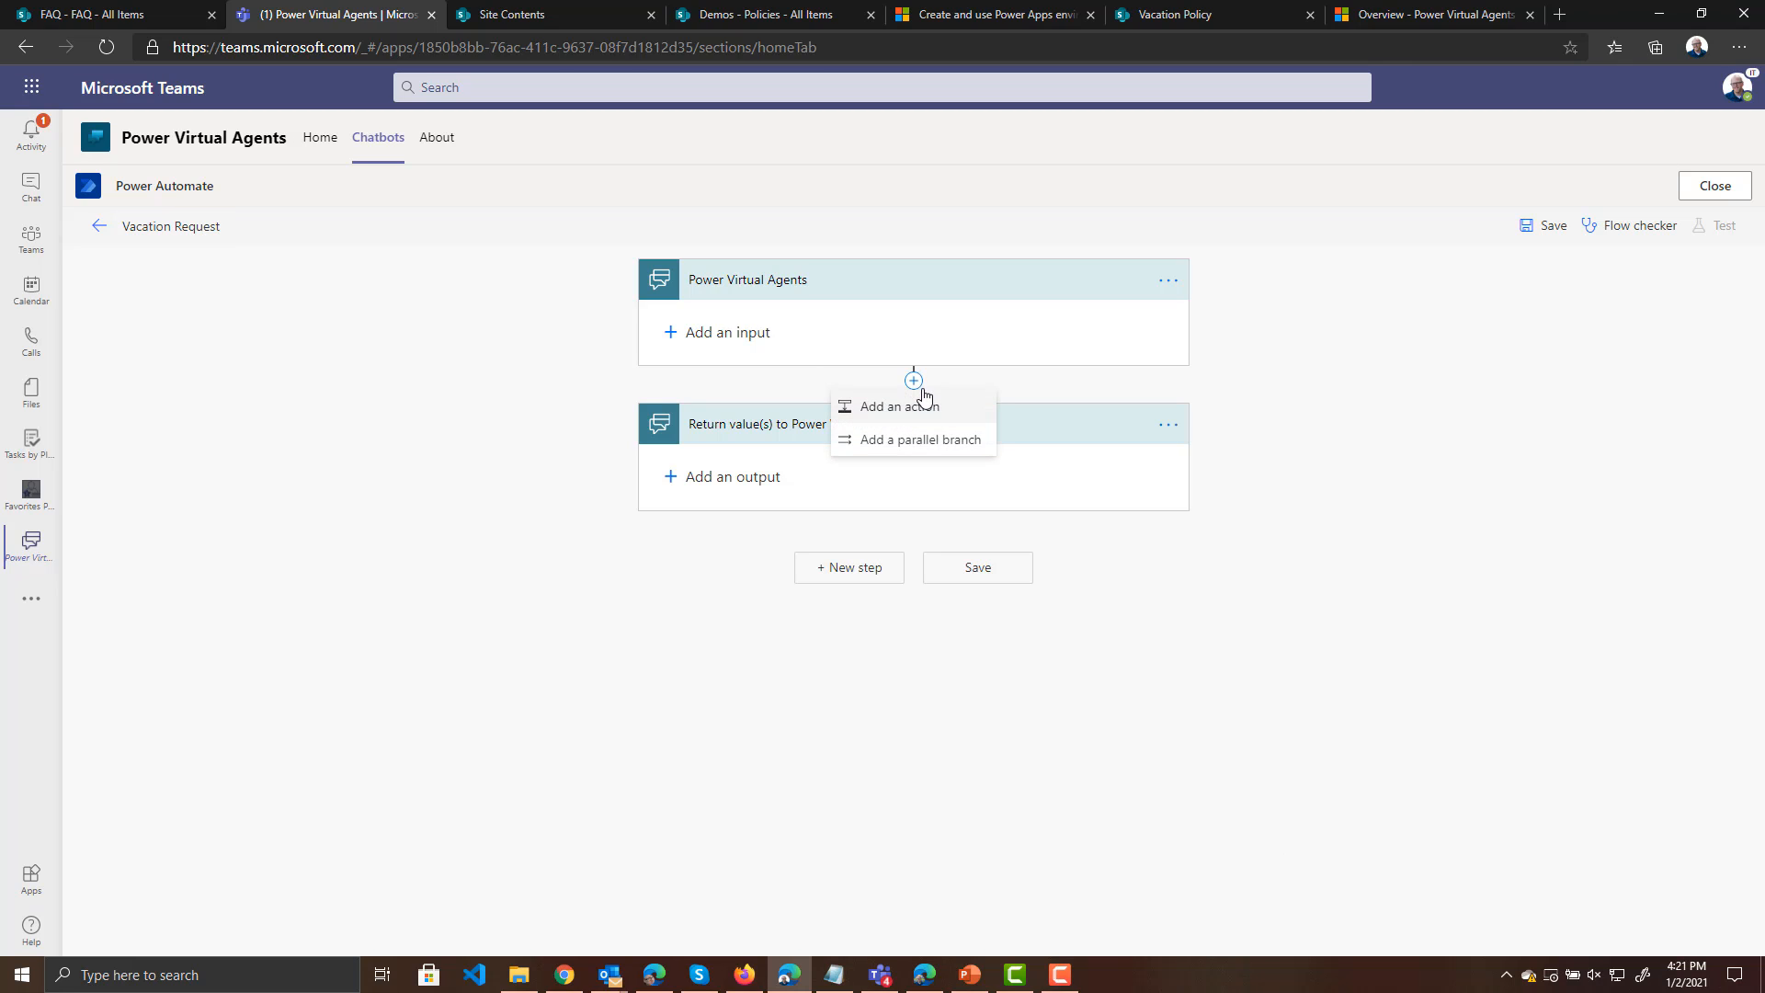
left_click(900, 406)
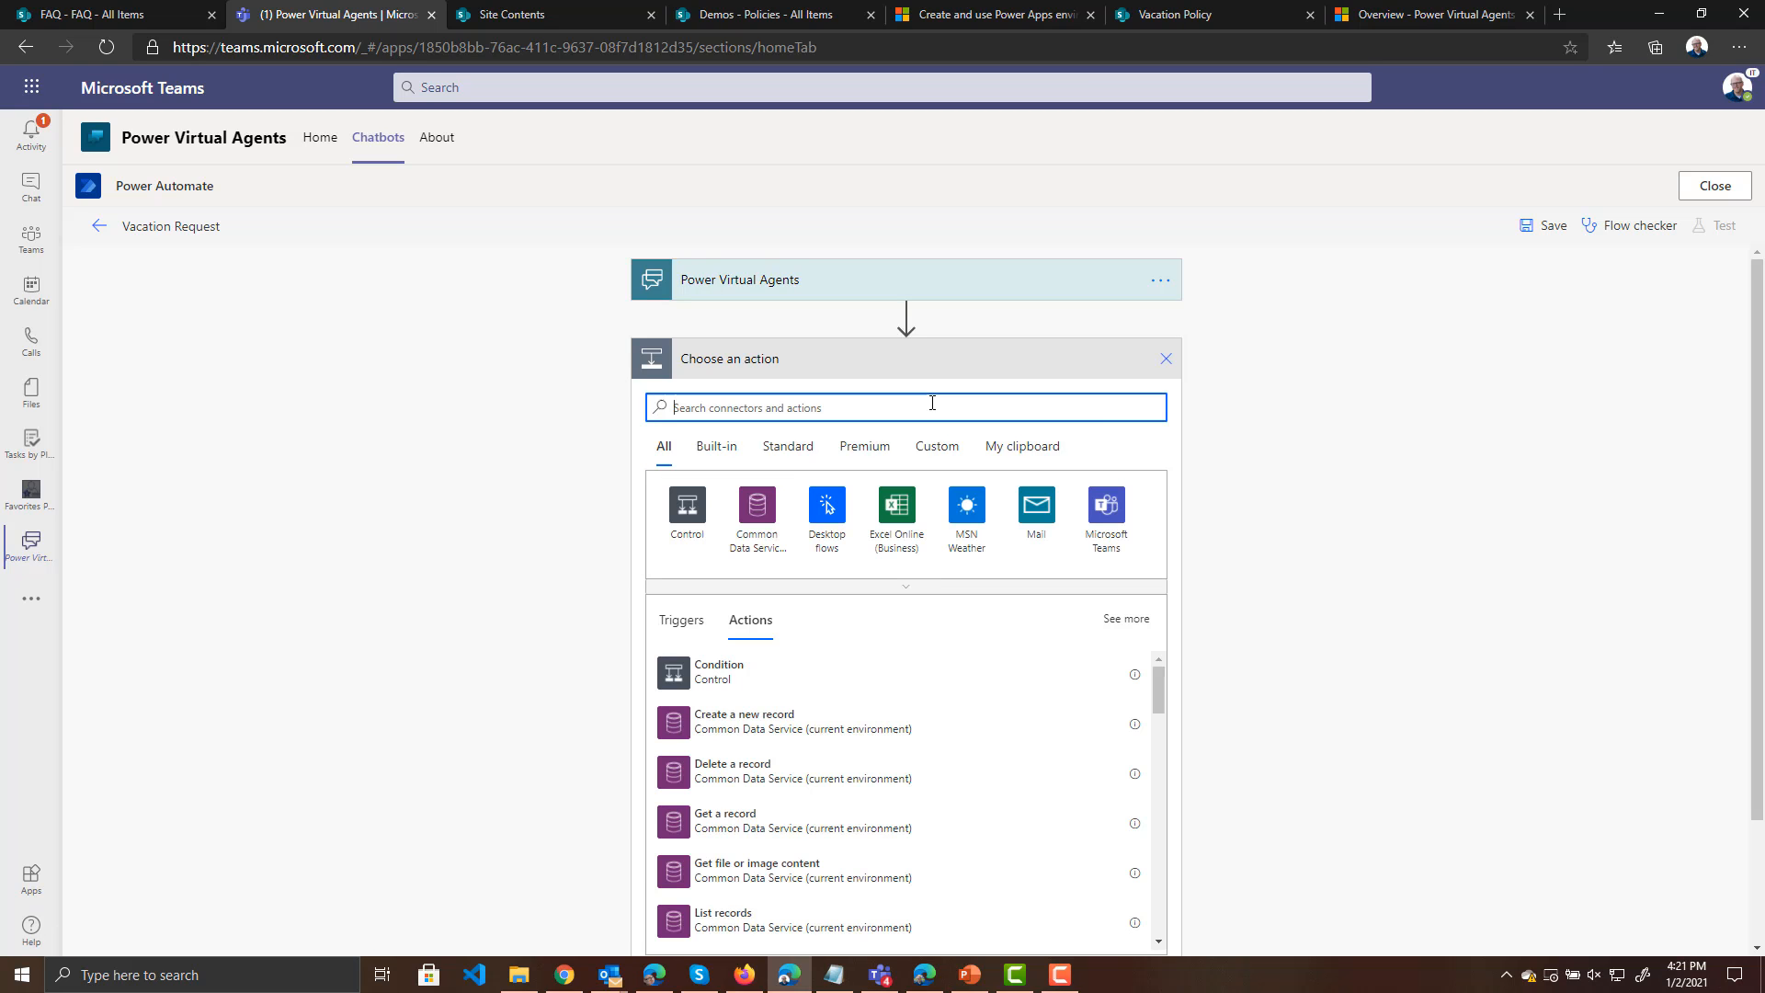
type("get item")
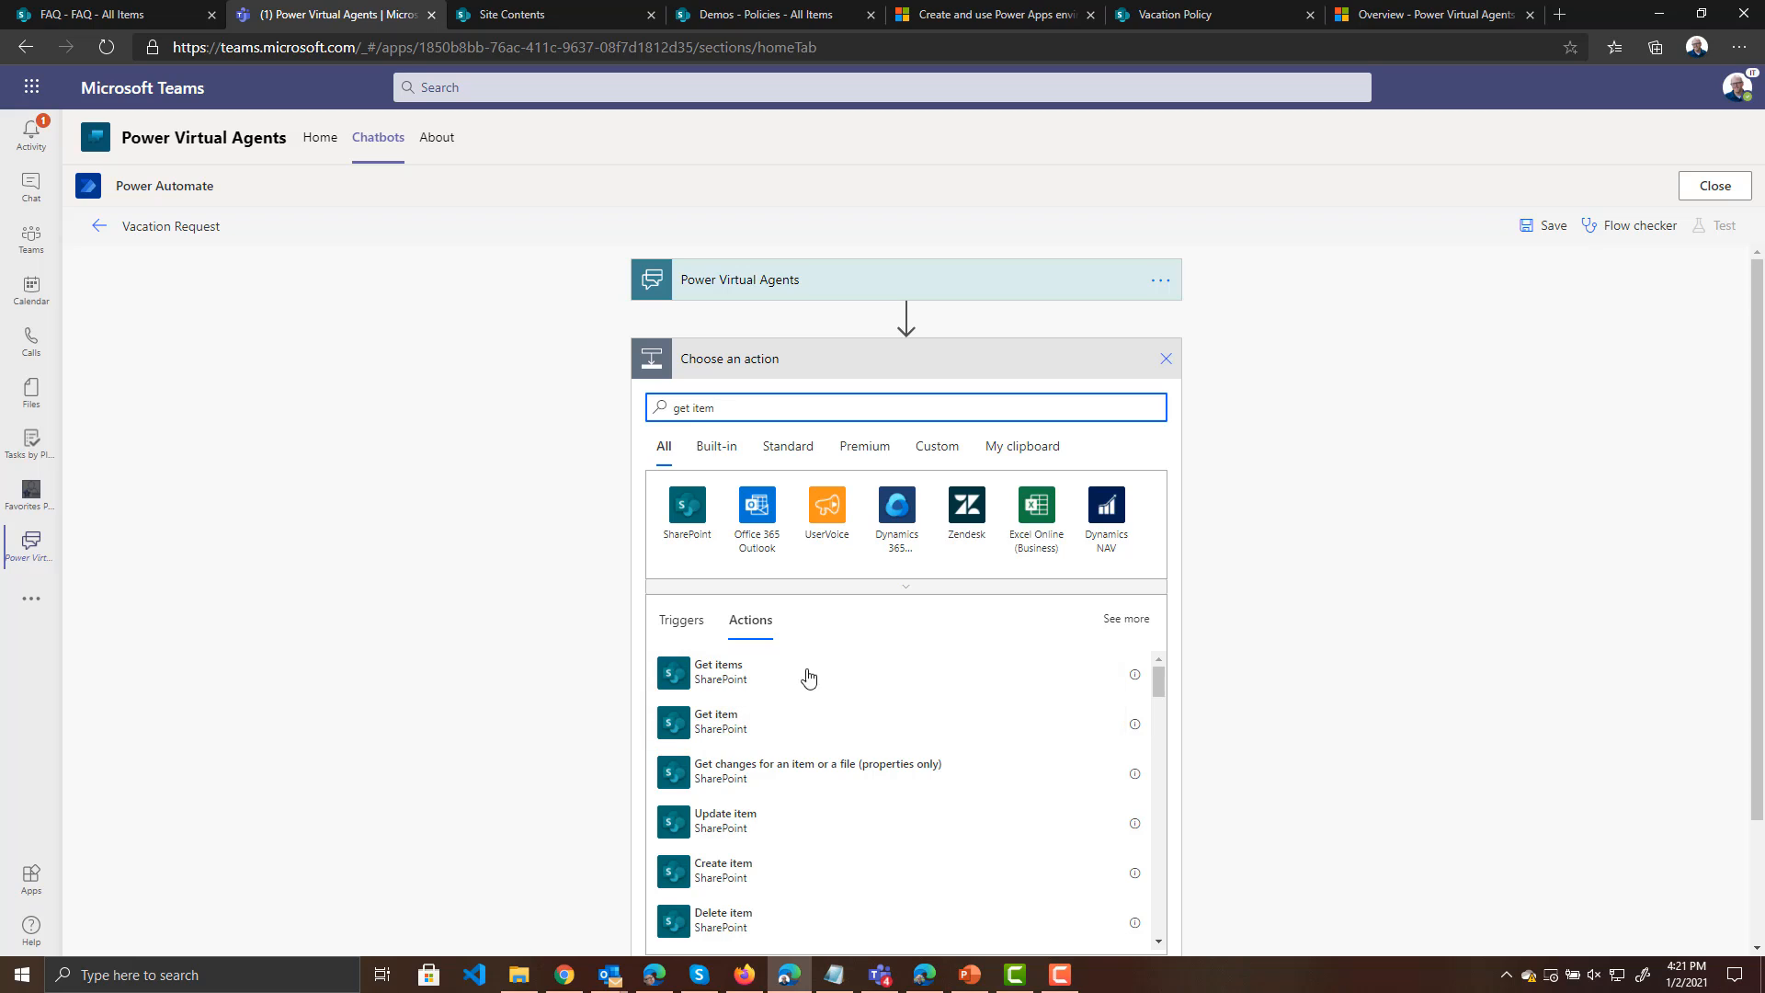
left_click(718, 673)
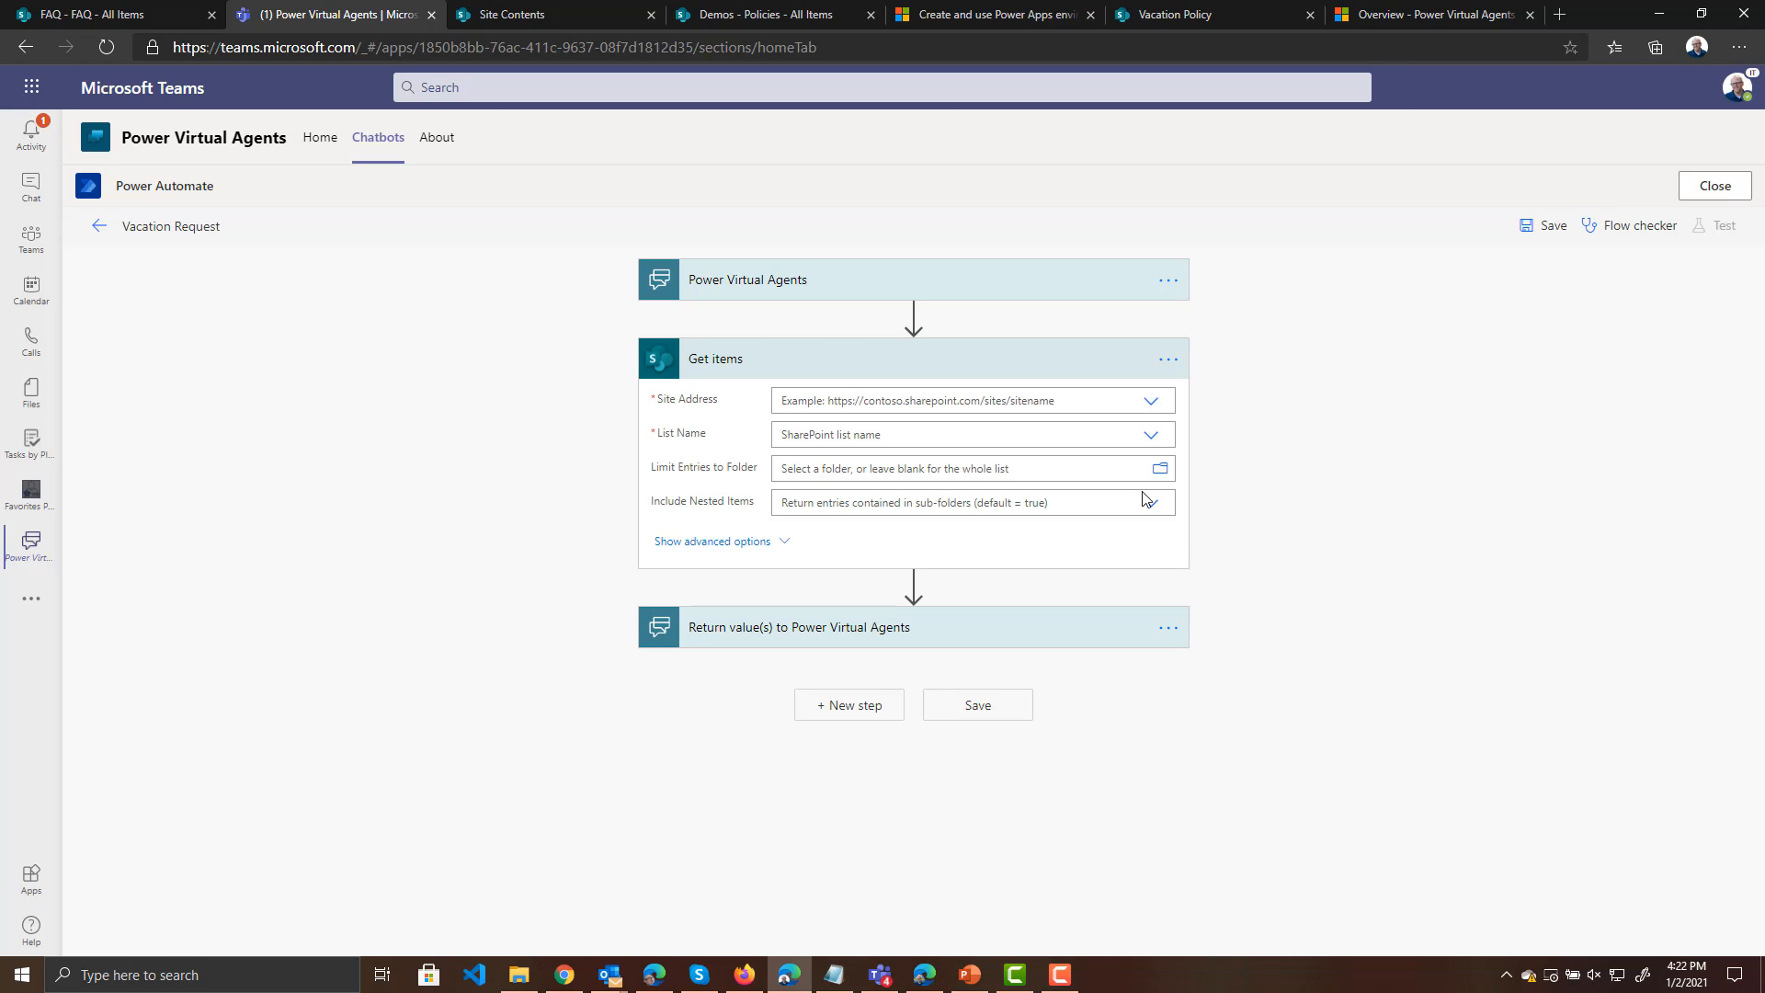
Set the Get items action's site address to Demos and its list name to Policies
left_click(1150, 401)
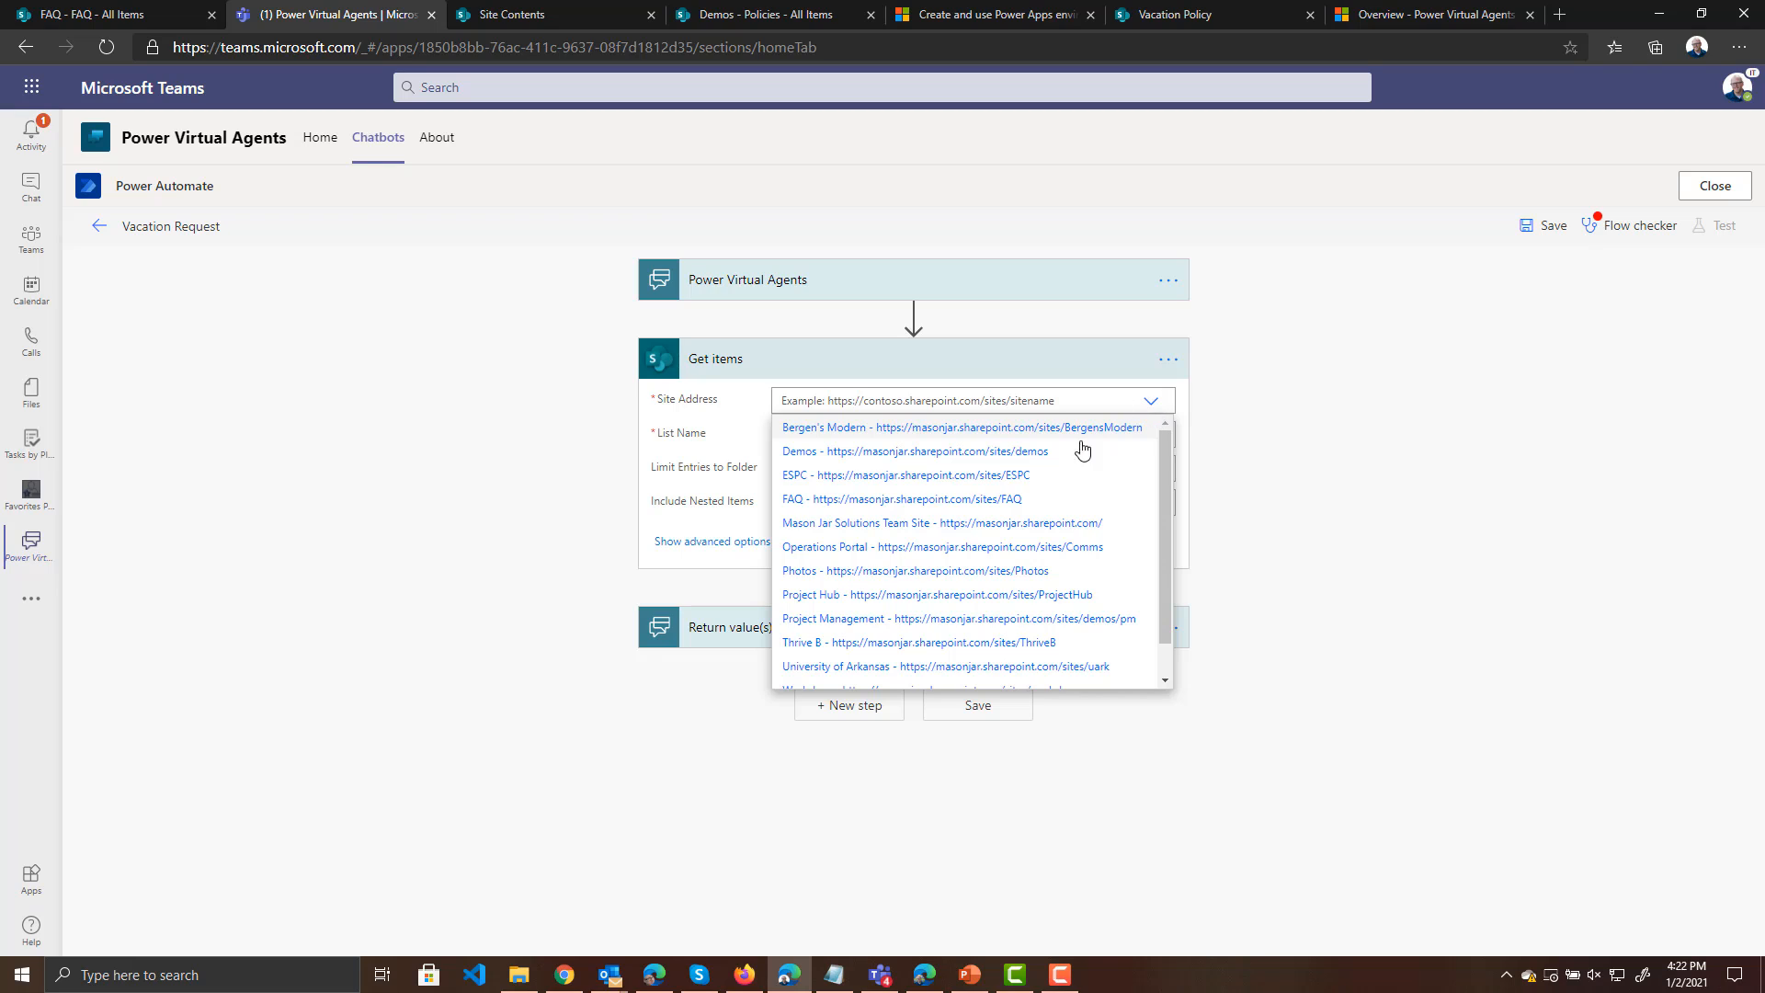
left_click(994, 452)
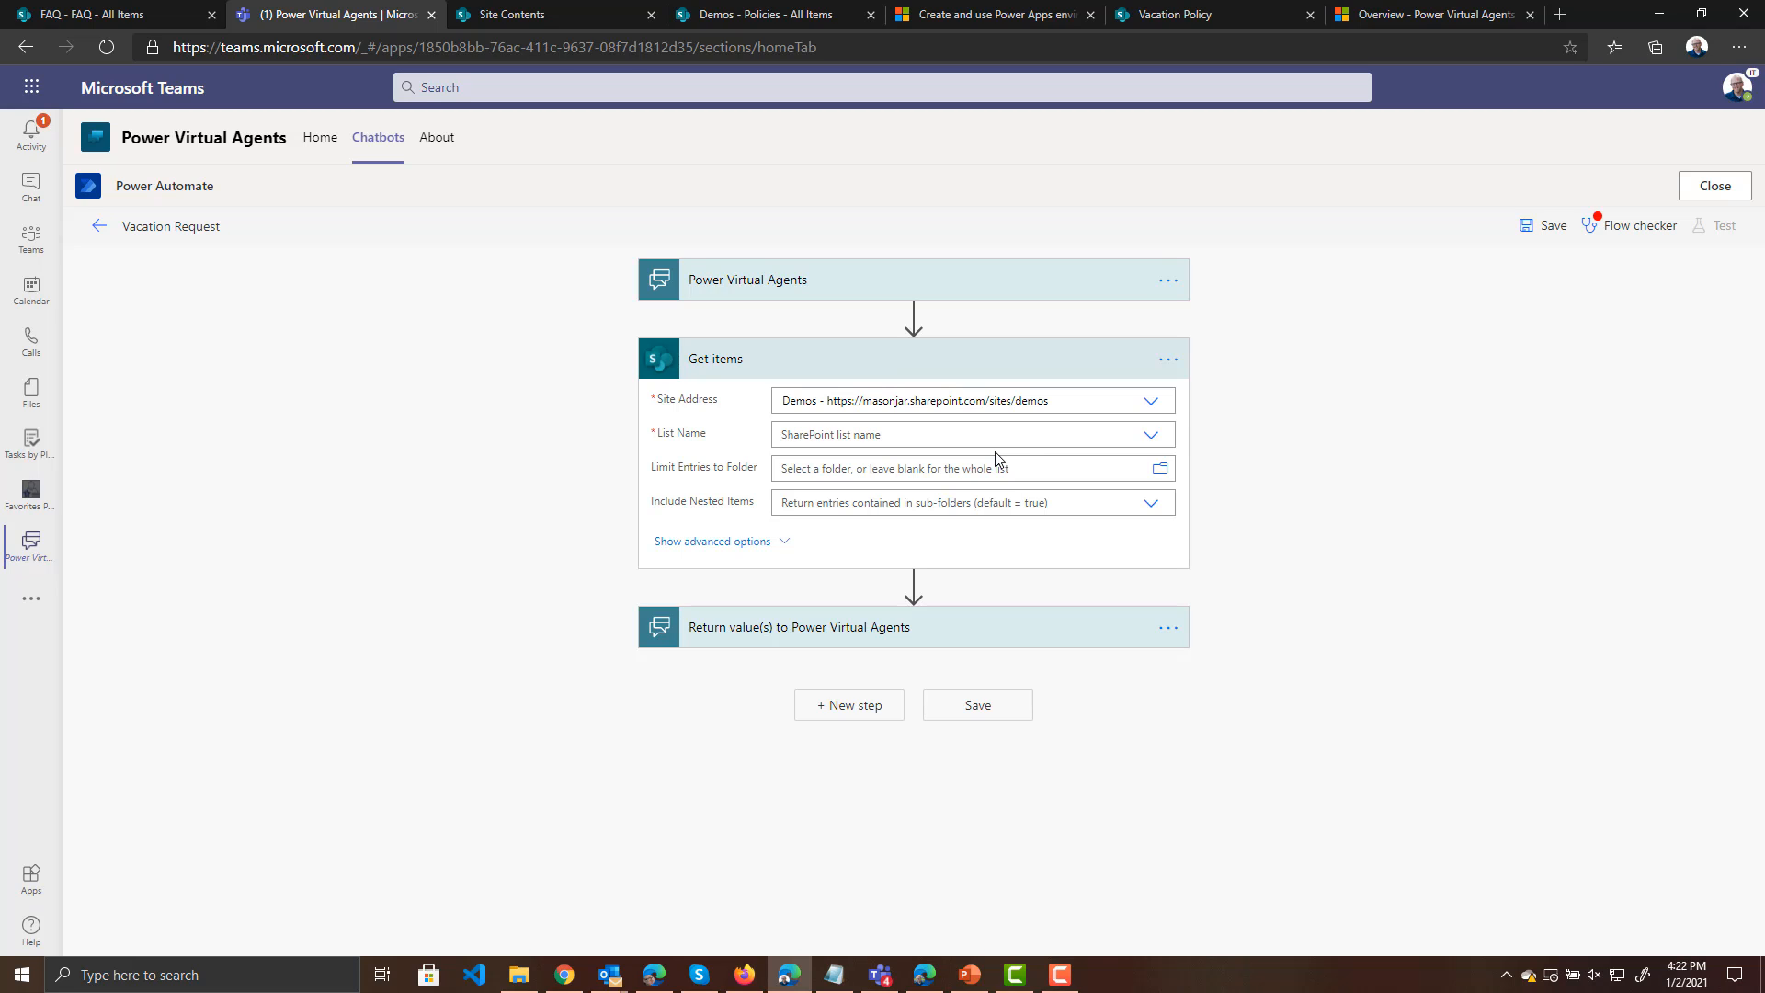
left_click(1150, 435)
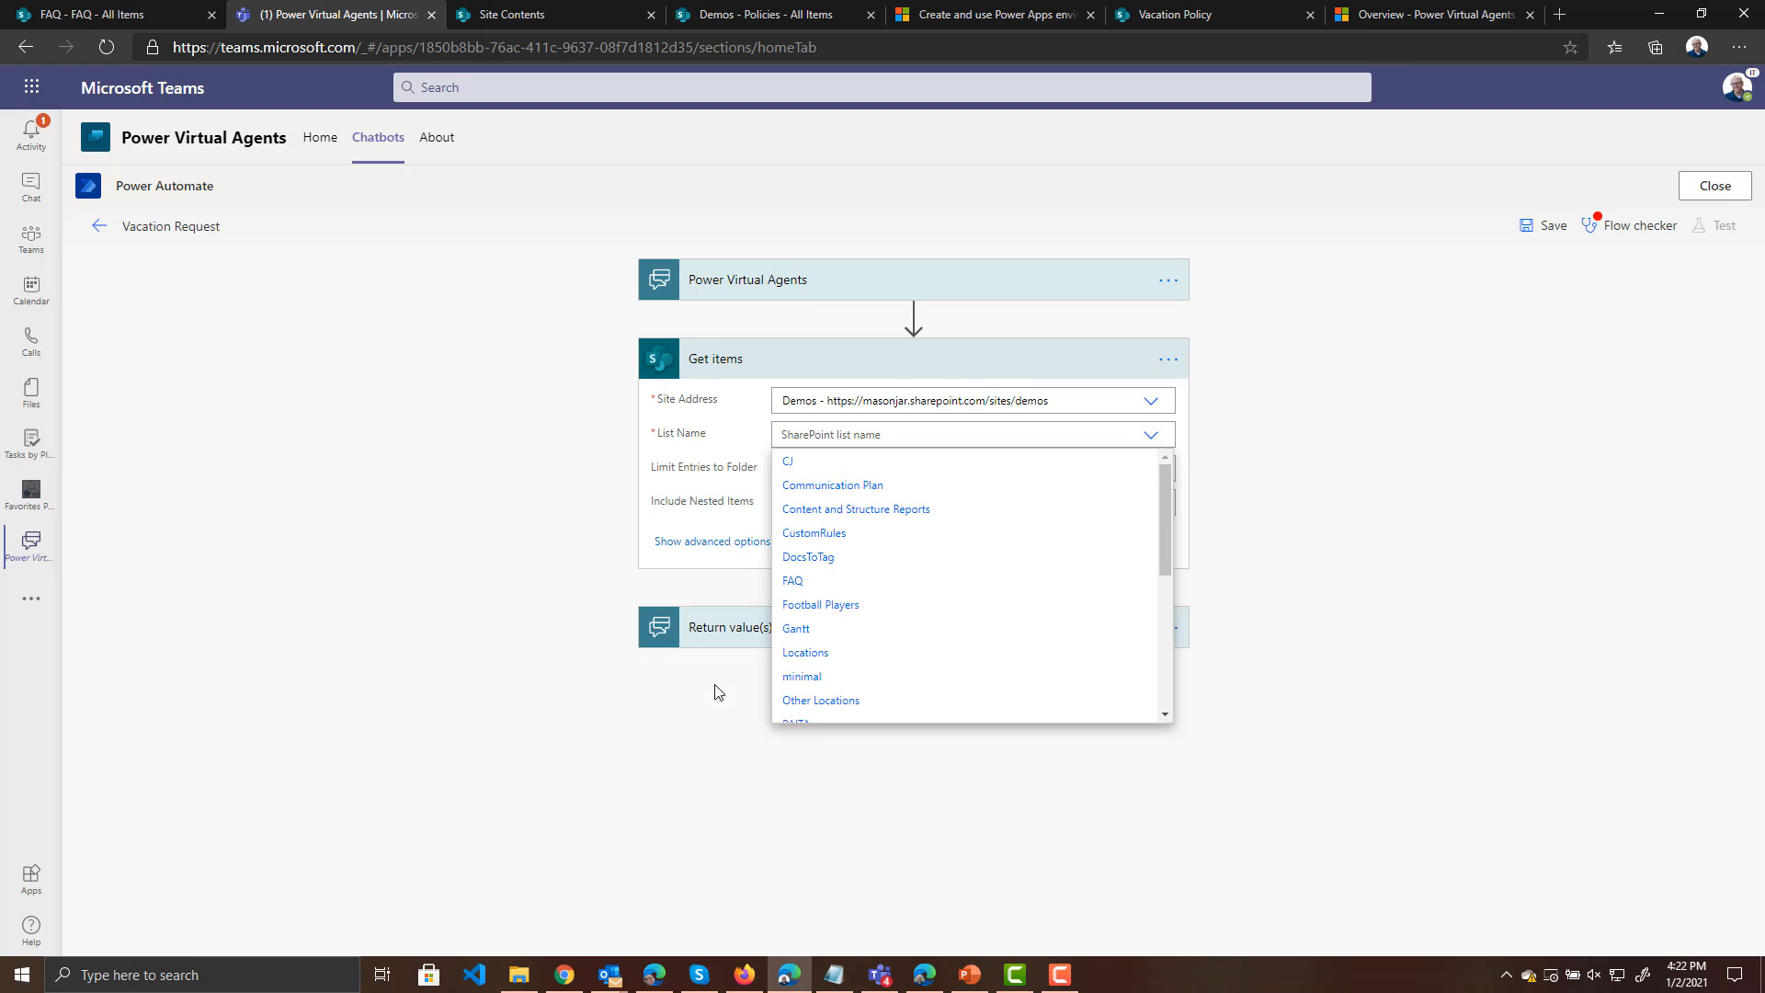
scroll(914, 626, "down", 3)
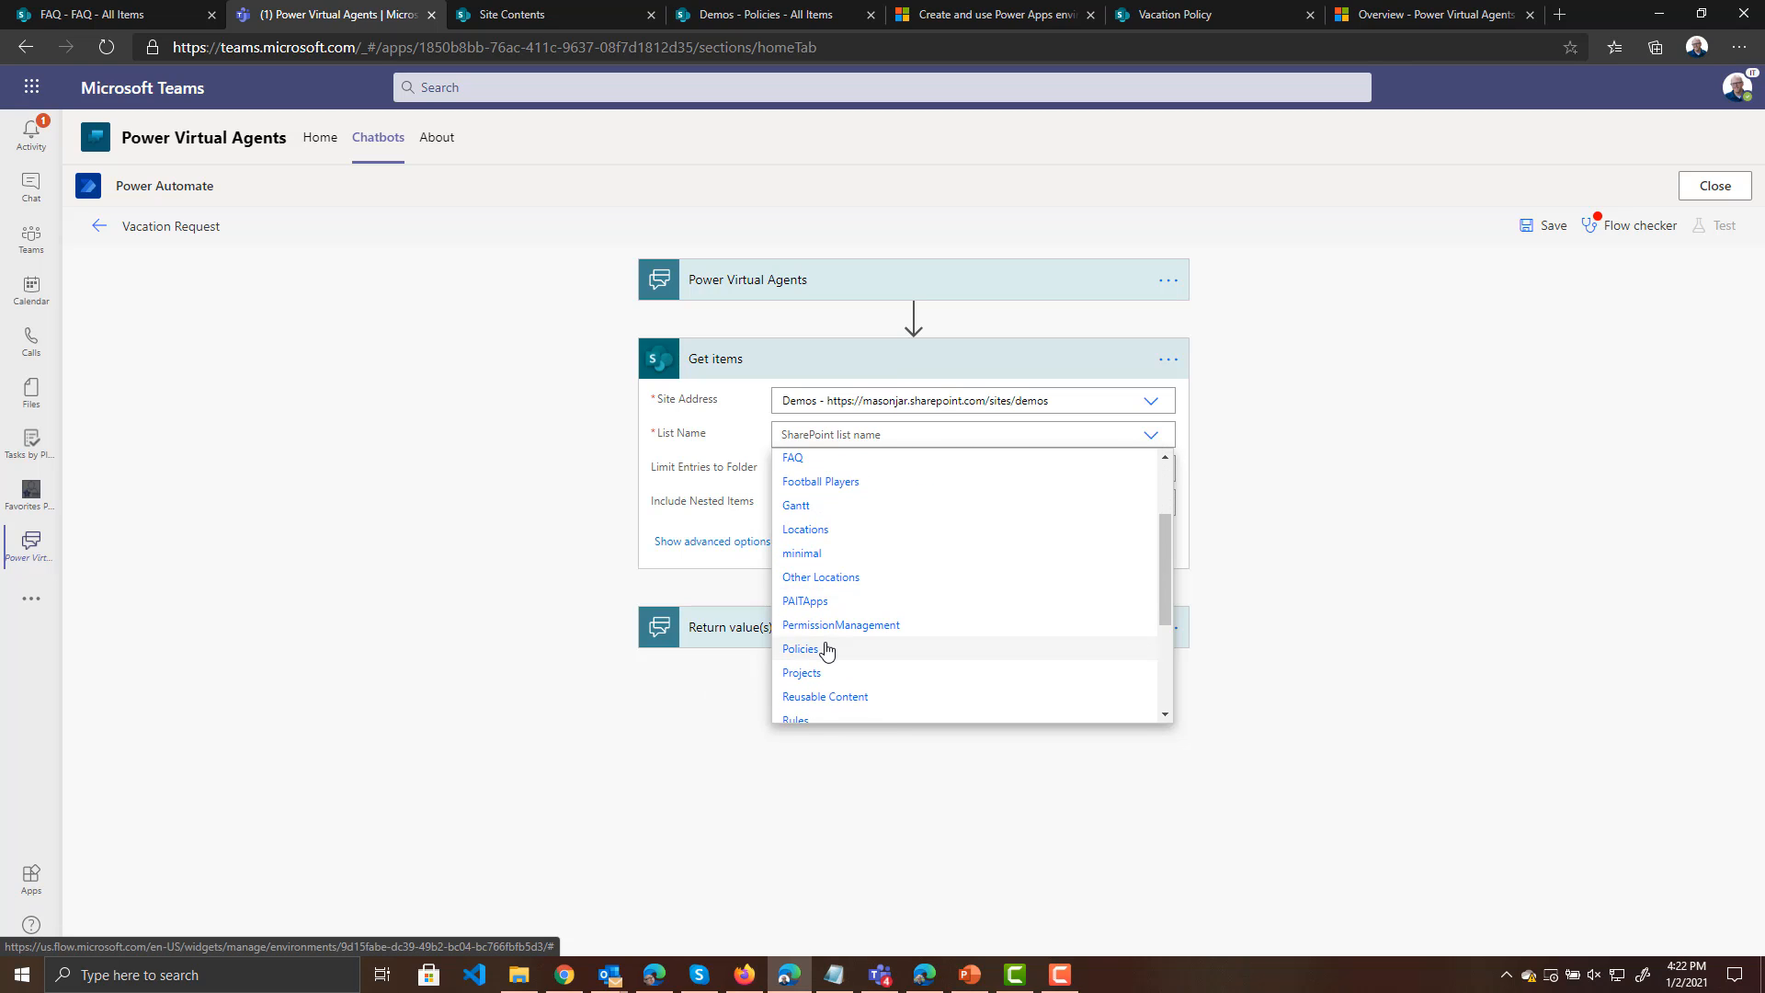
left_click(826, 650)
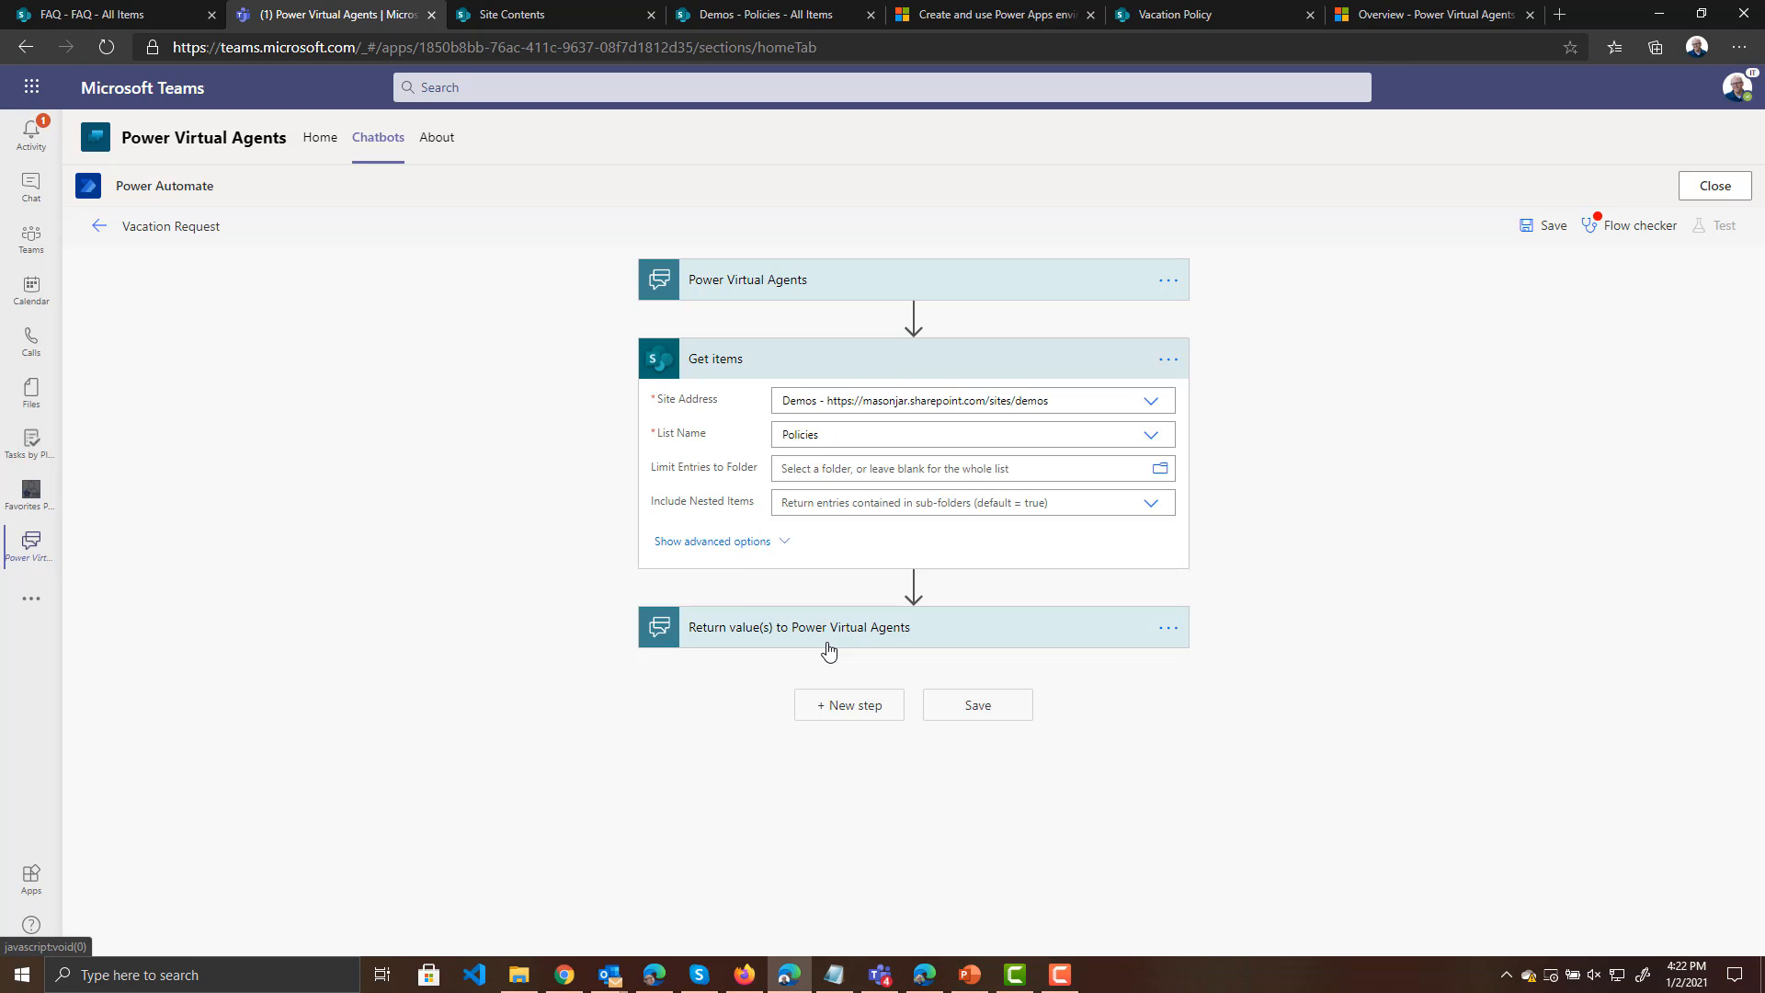
Set the Get items filter query to Title eq 'Vacation', and compare it with the item title in the SharePoint Policies list
left_click(754, 543)
left_click(783, 539)
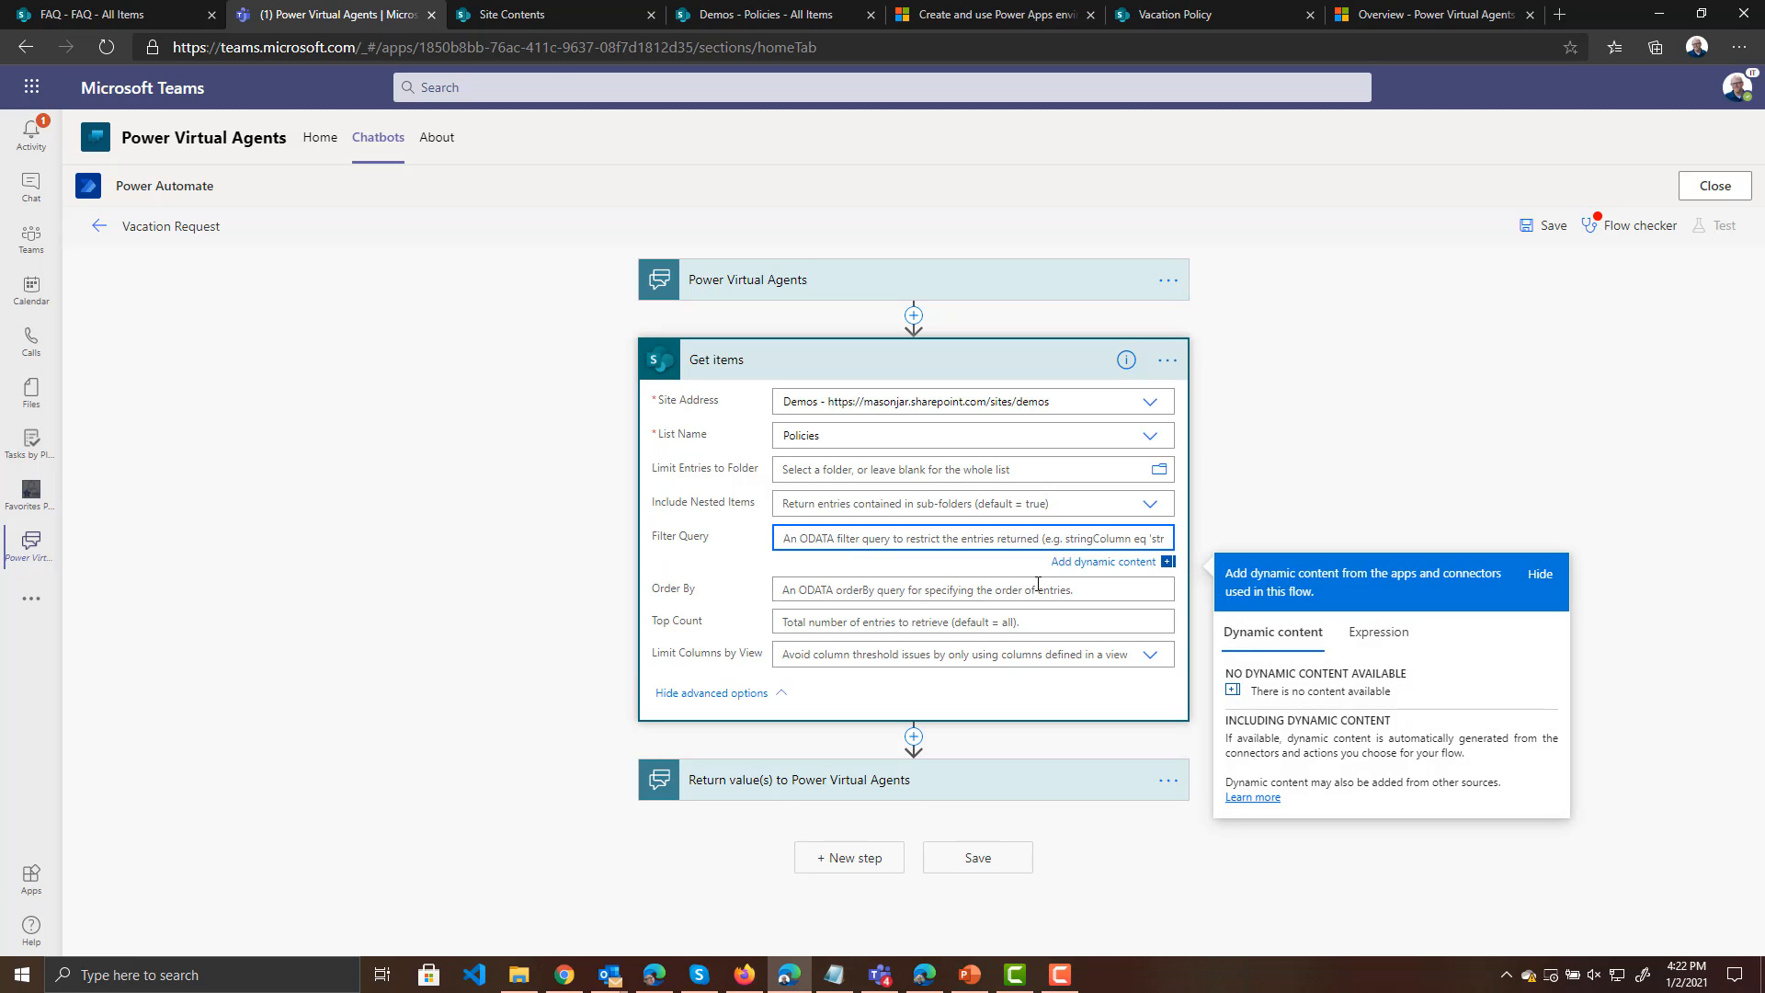
type("Title eq")
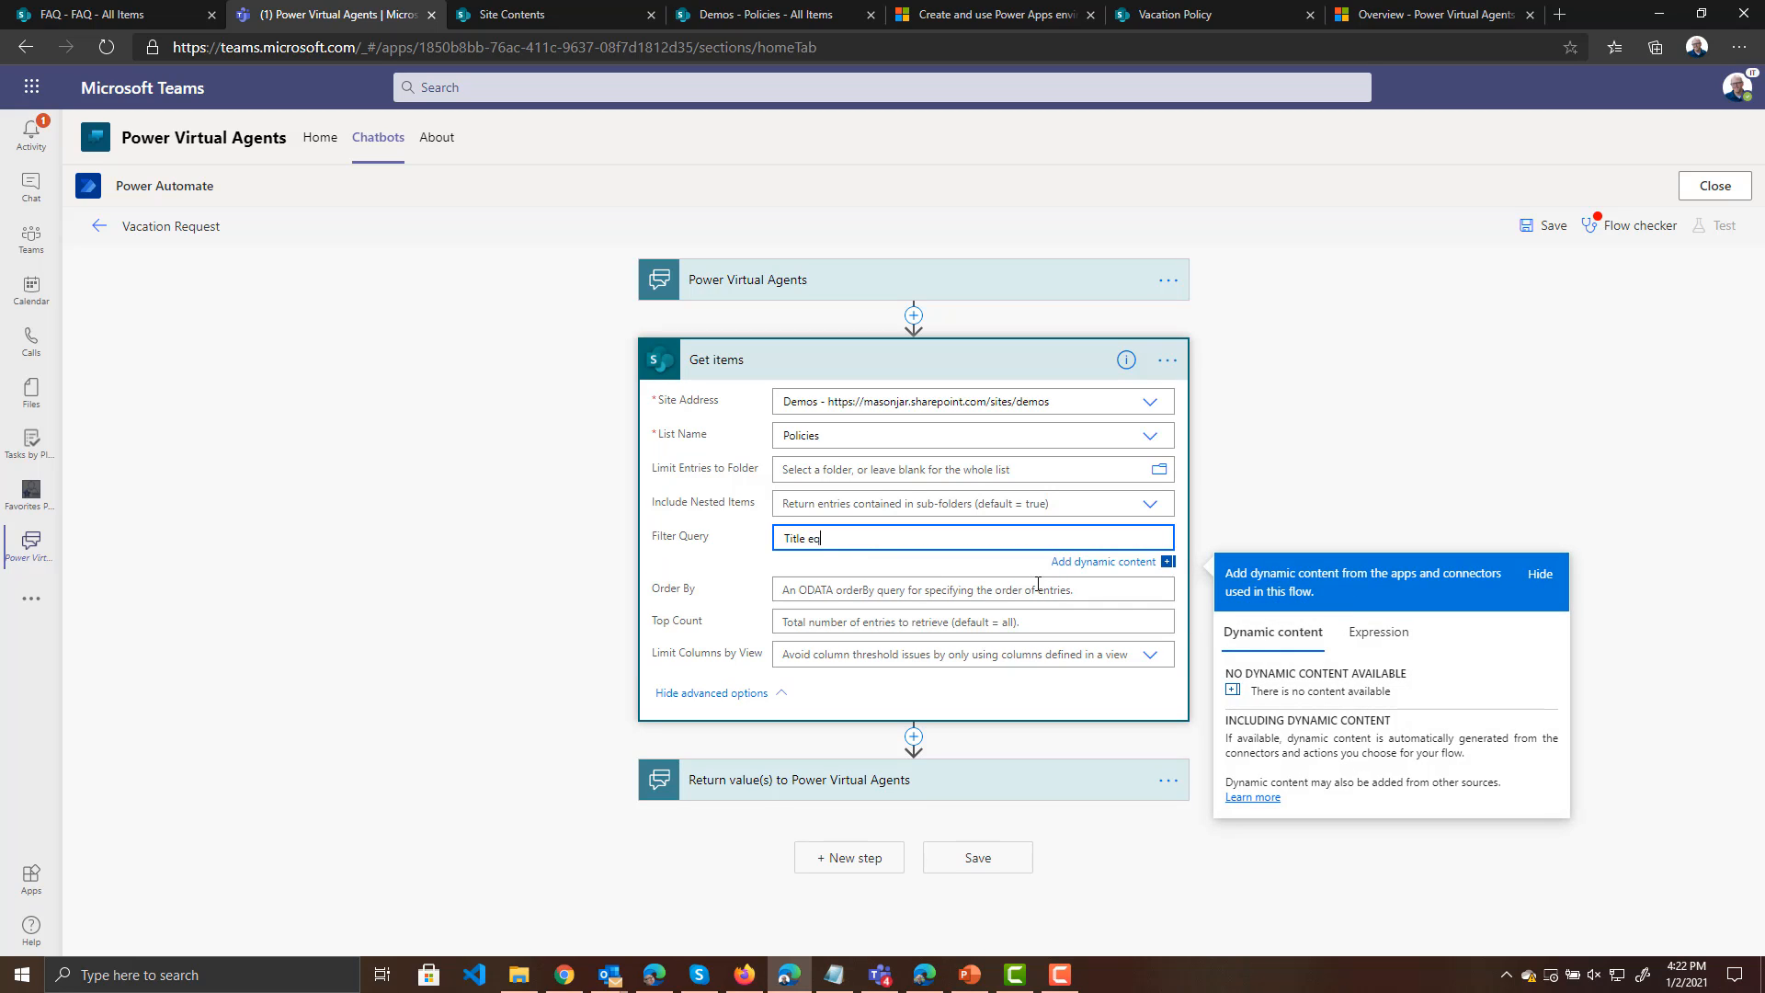
type(" 'Vacation")
left_click(773, 14)
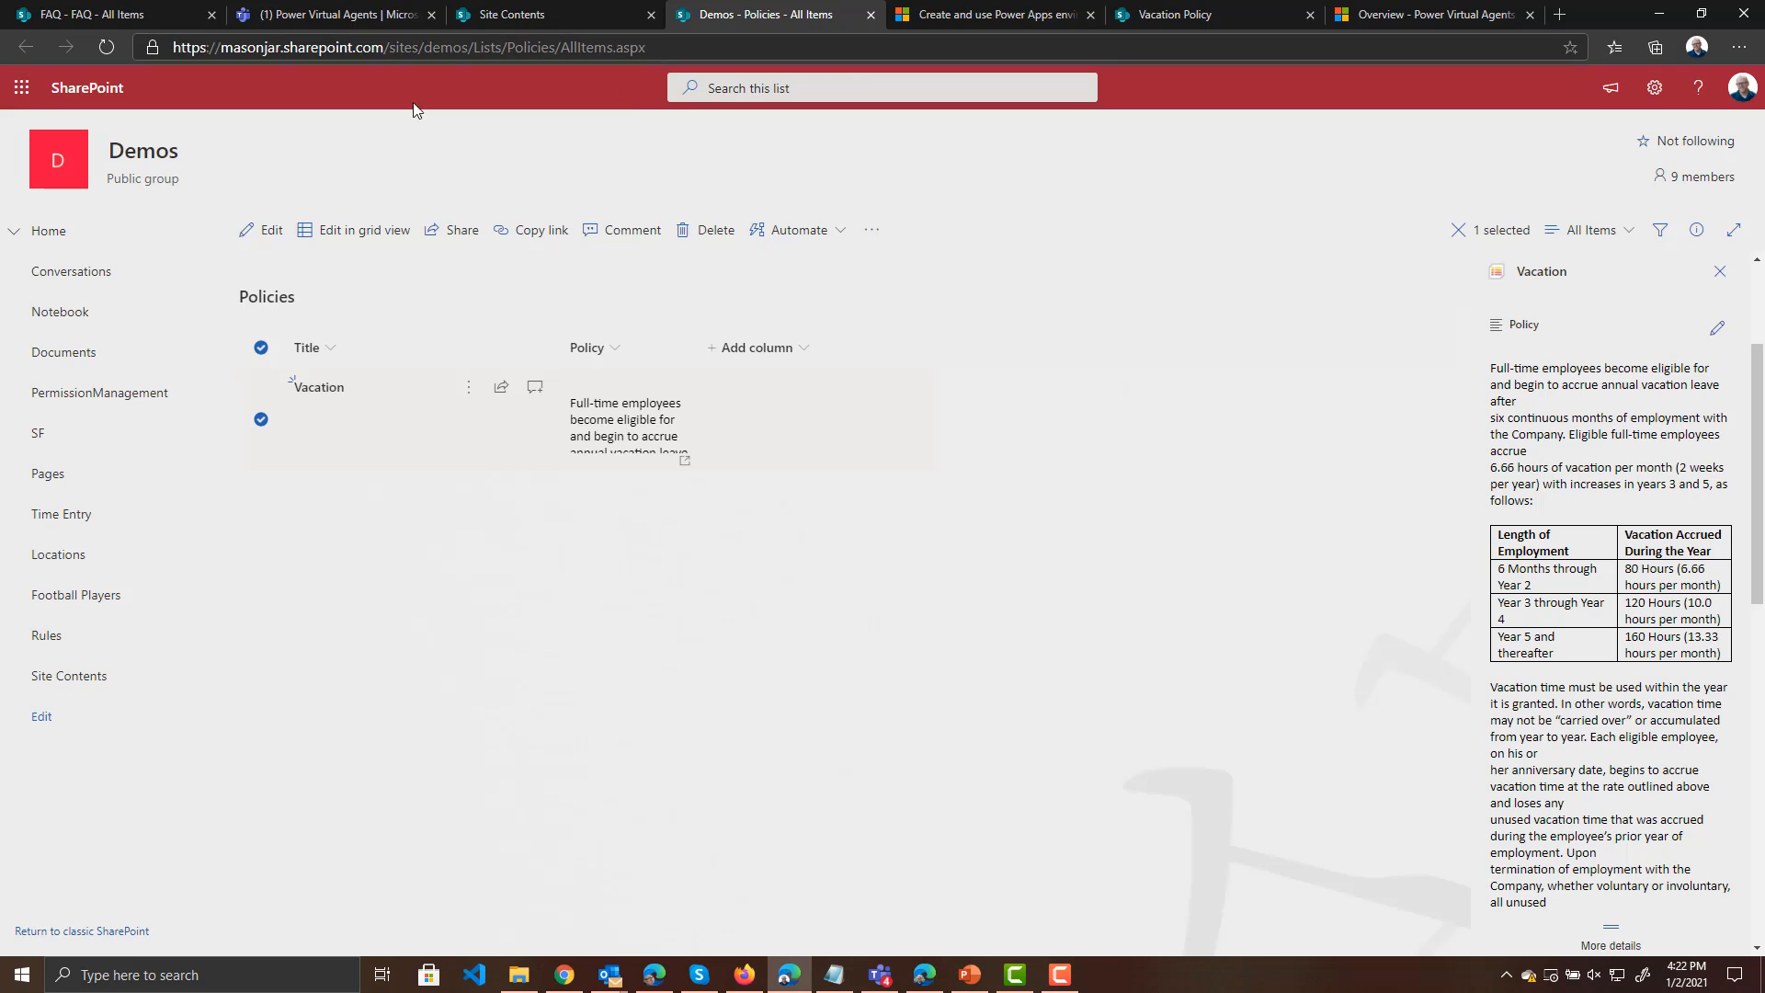
left_click(338, 13)
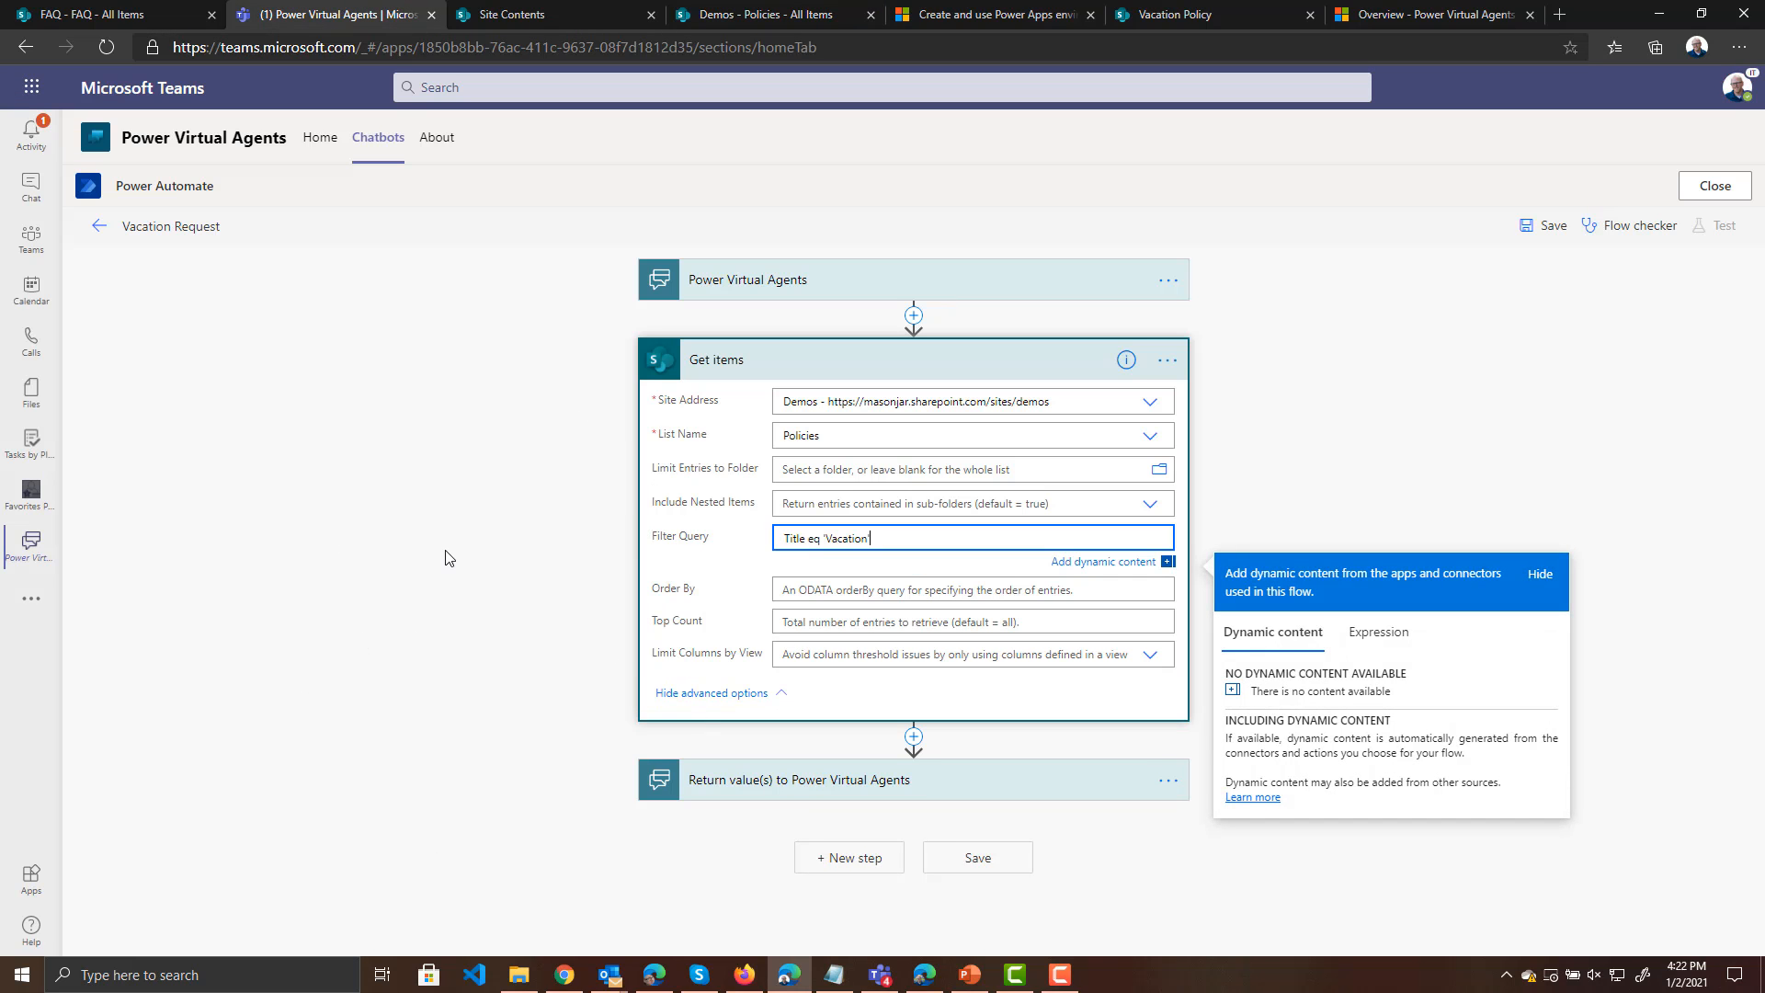
Add a text output named response to the Return value(s) to Power Virtual Agents step
left_click(849, 797)
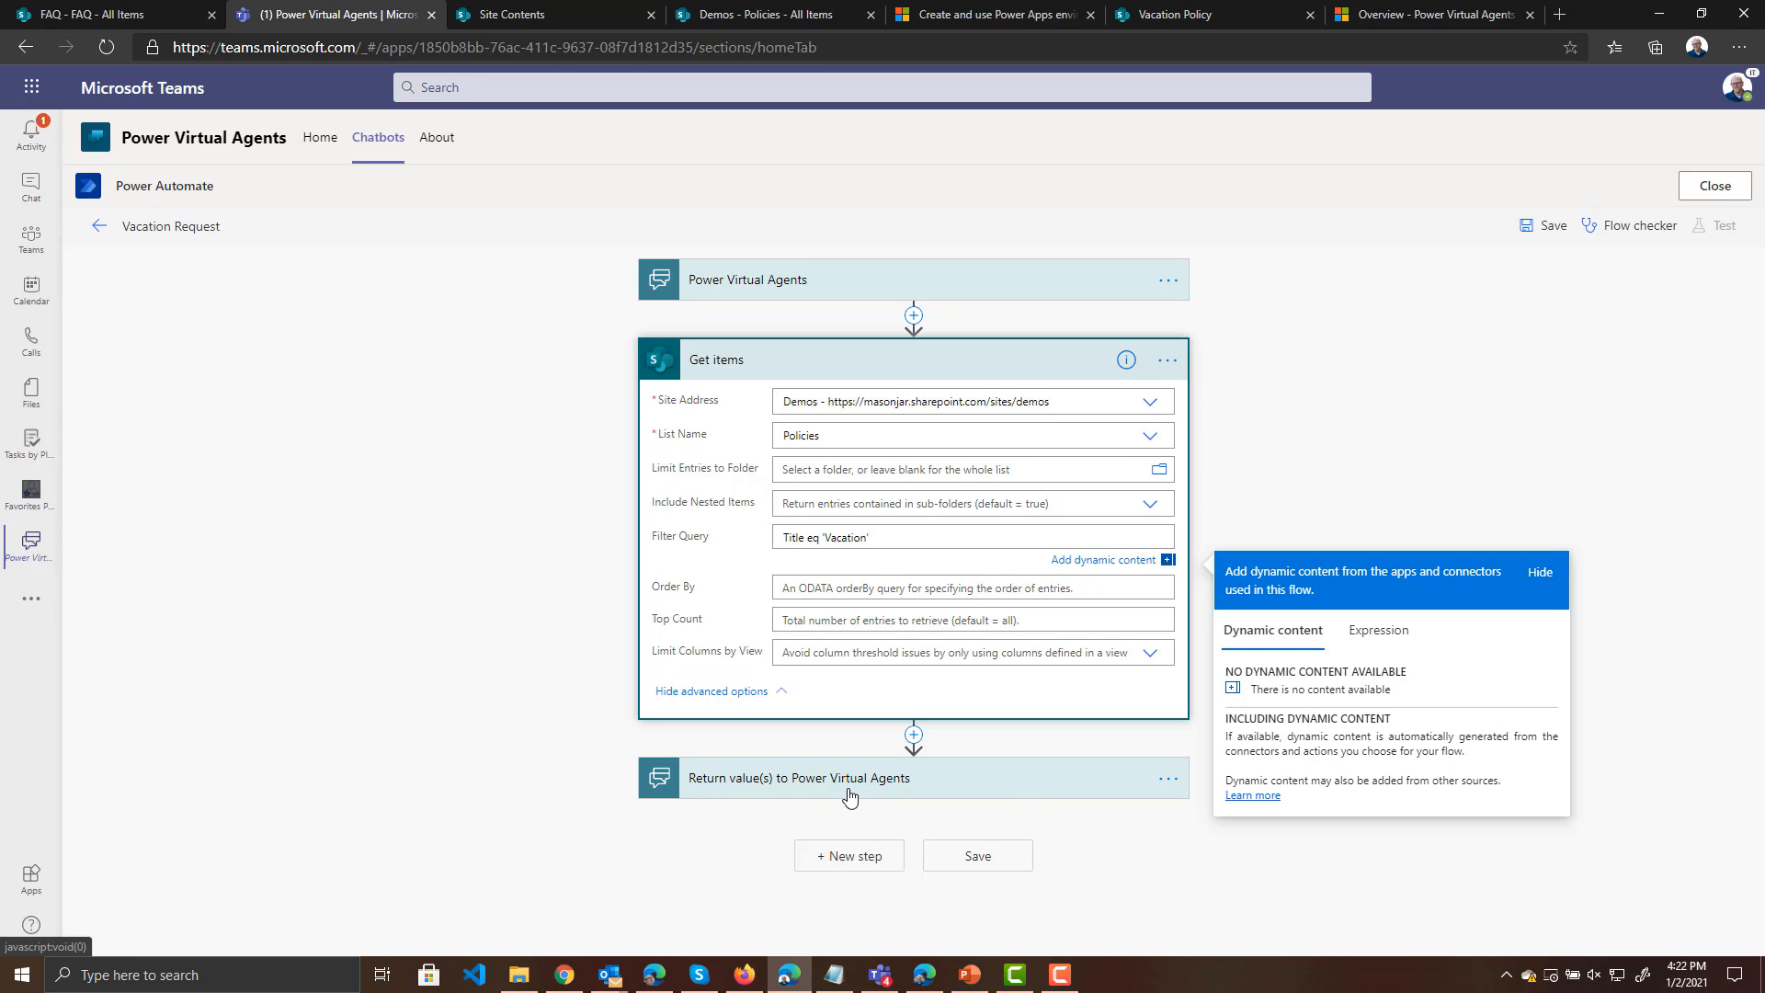
left_click(675, 808)
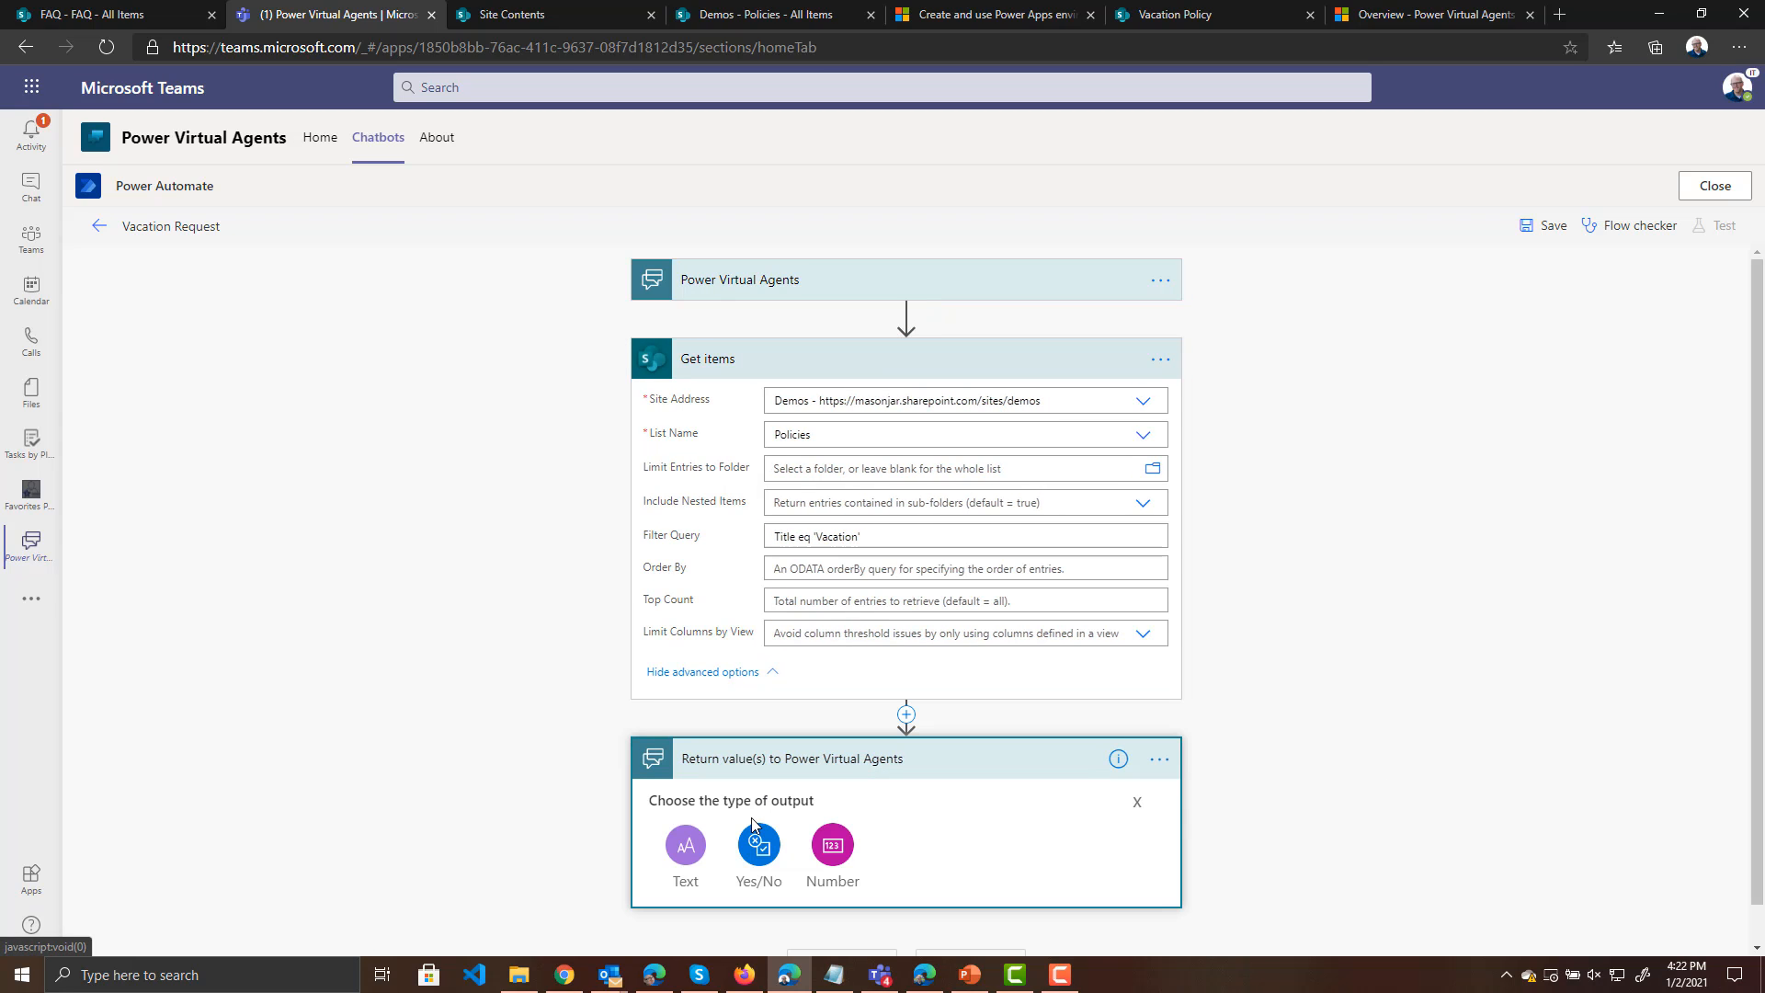
left_click(688, 844)
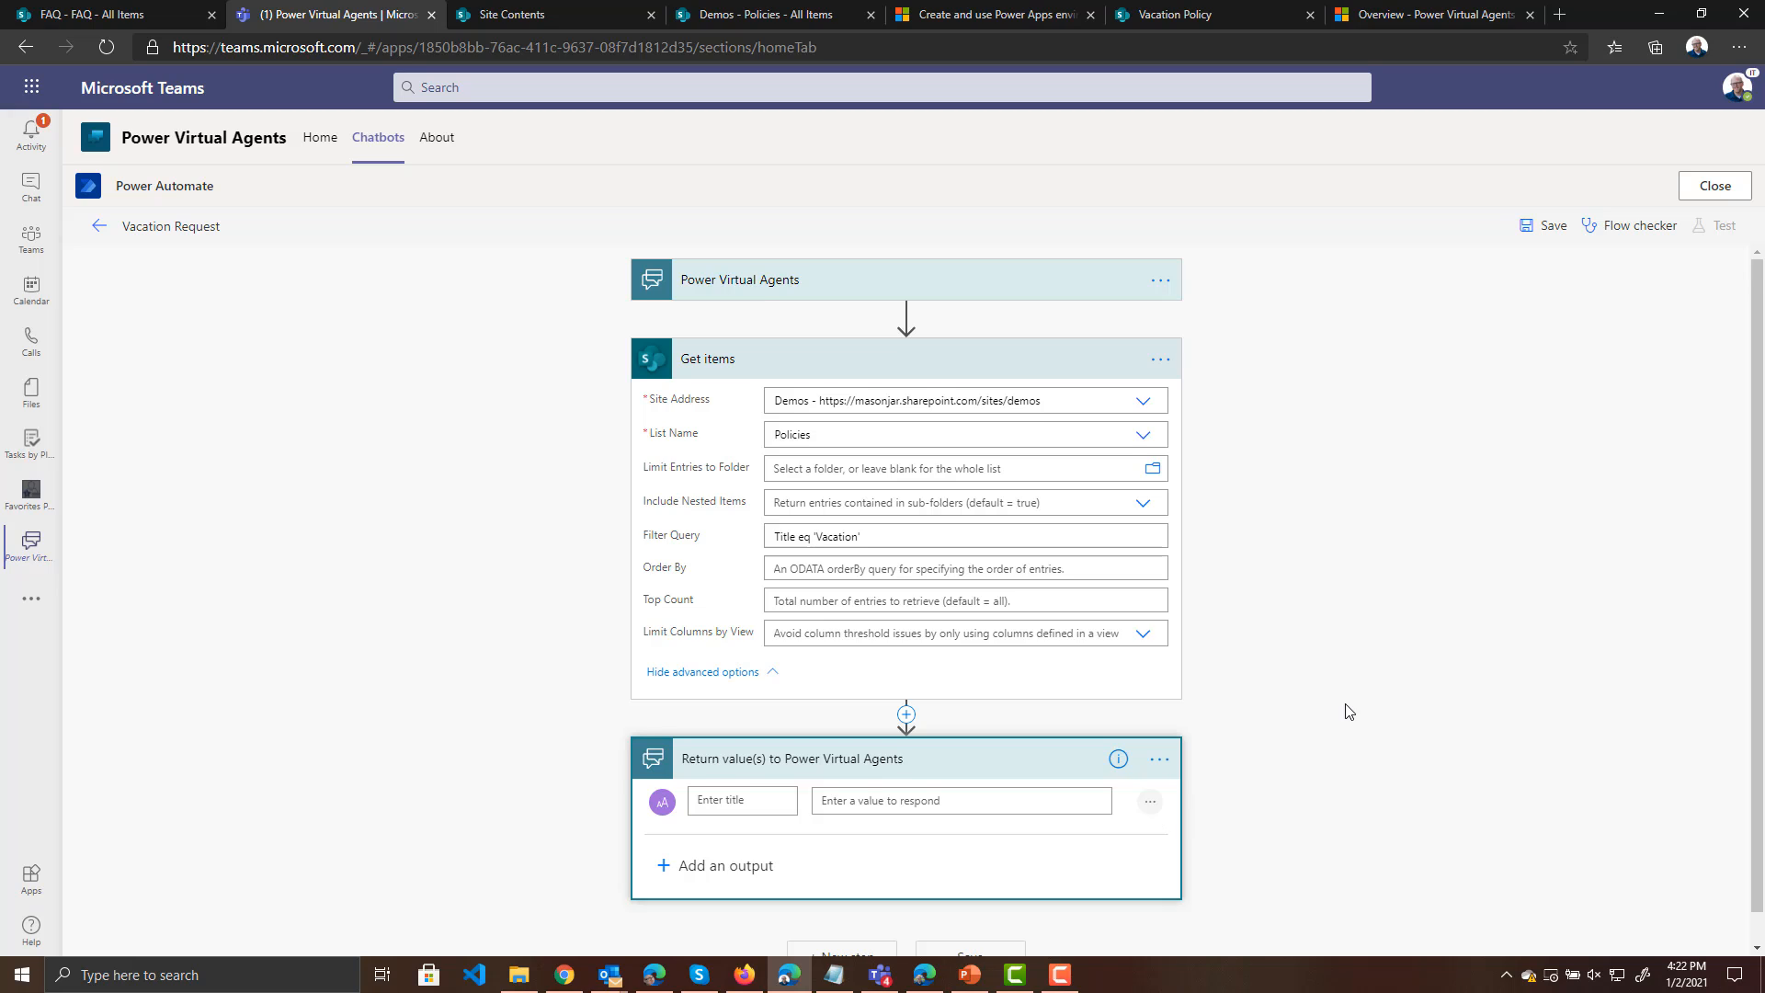
scroll(1347, 711, "down", 1)
type("response")
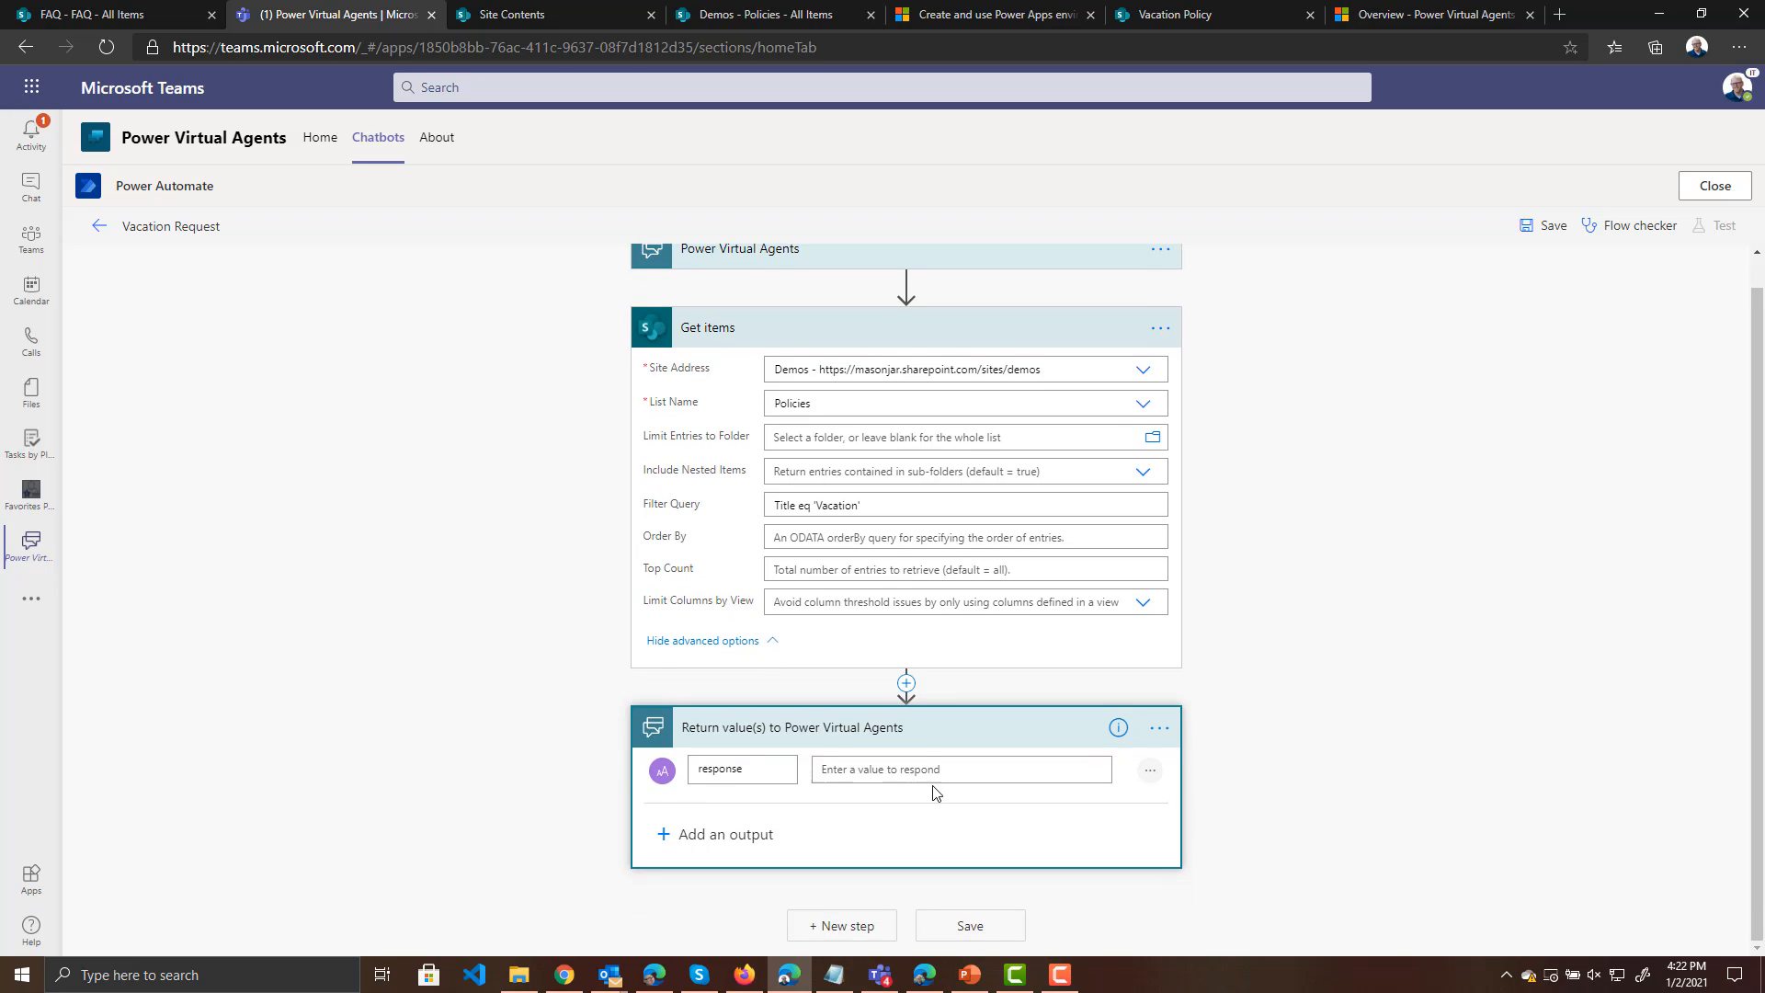
Try to use the Policy dynamic content from Get items as the value of the response output
left_click(965, 770)
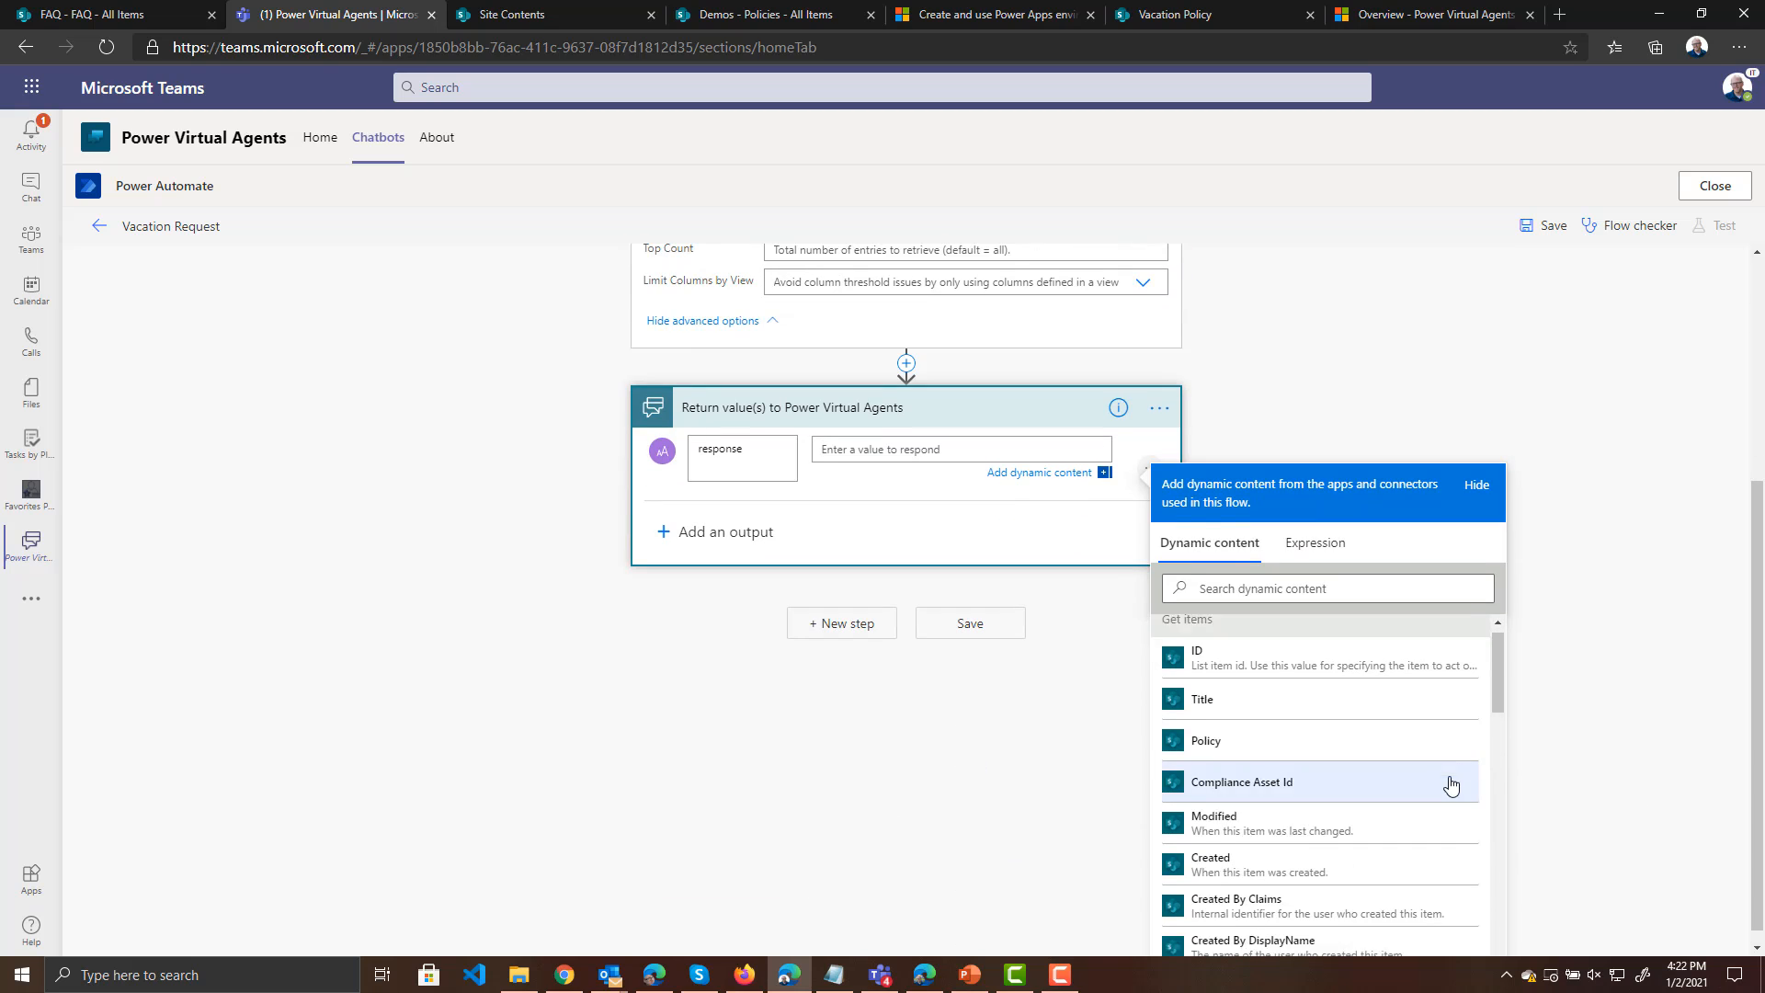
left_click(1200, 706)
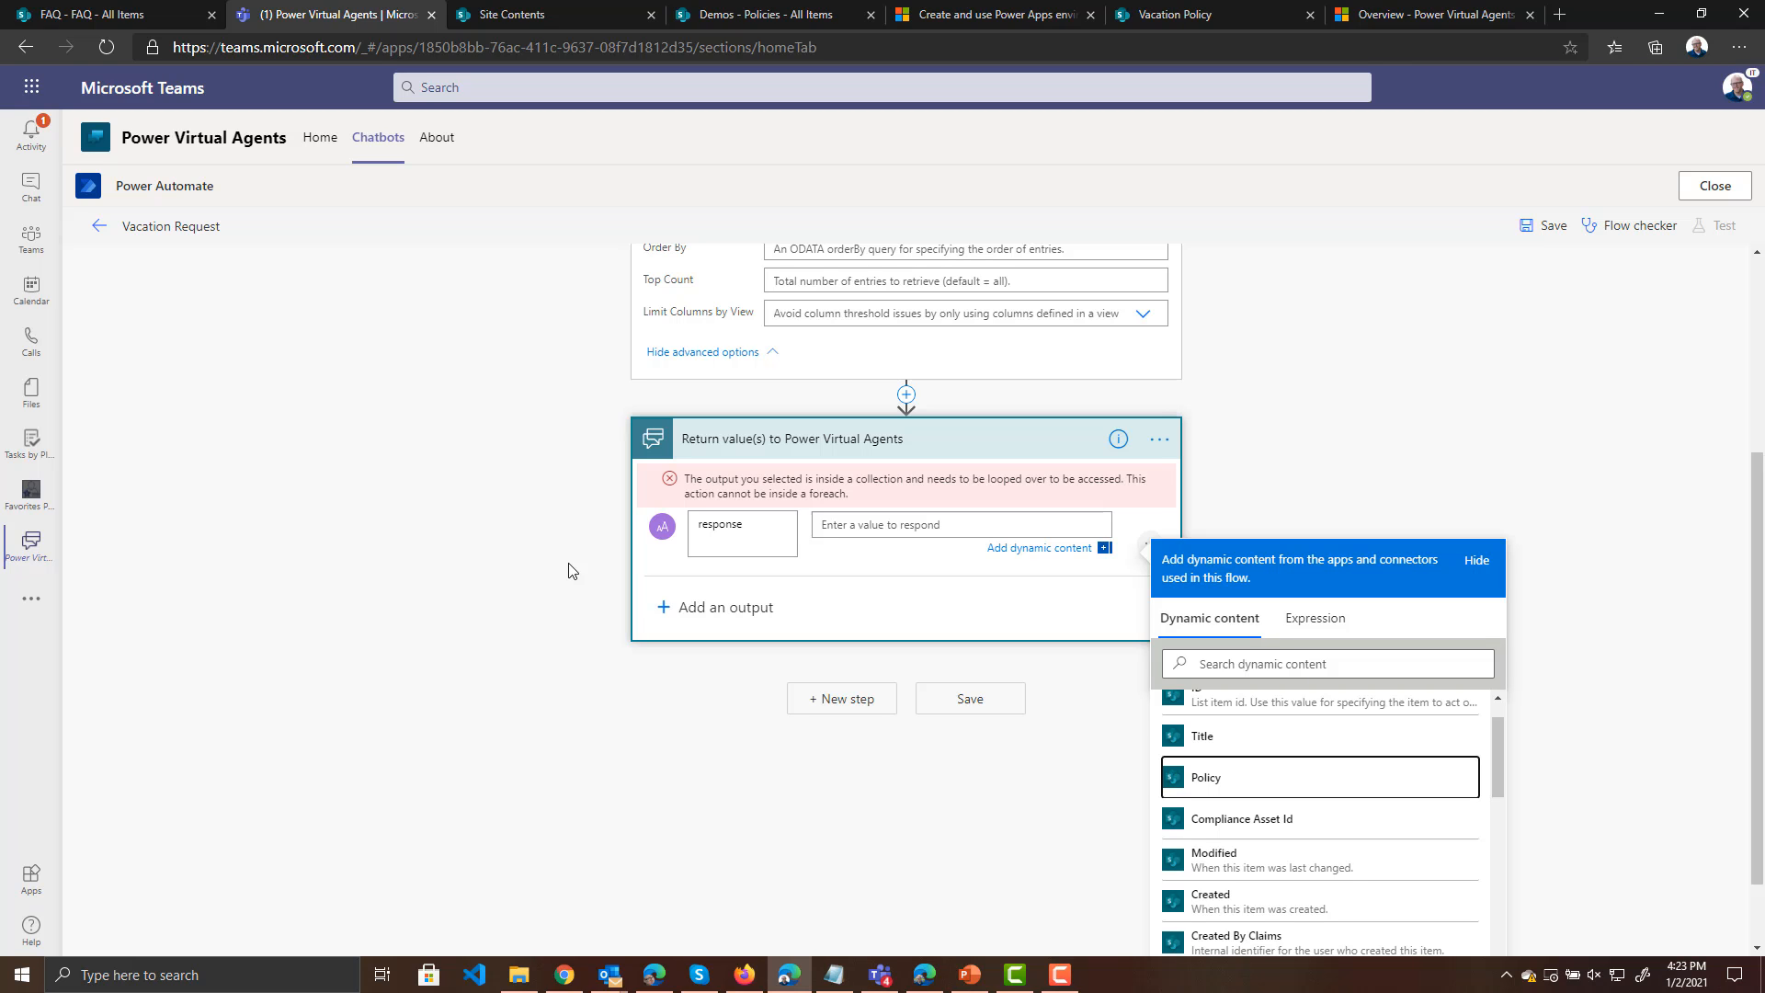
scroll(552, 598, "up", 4)
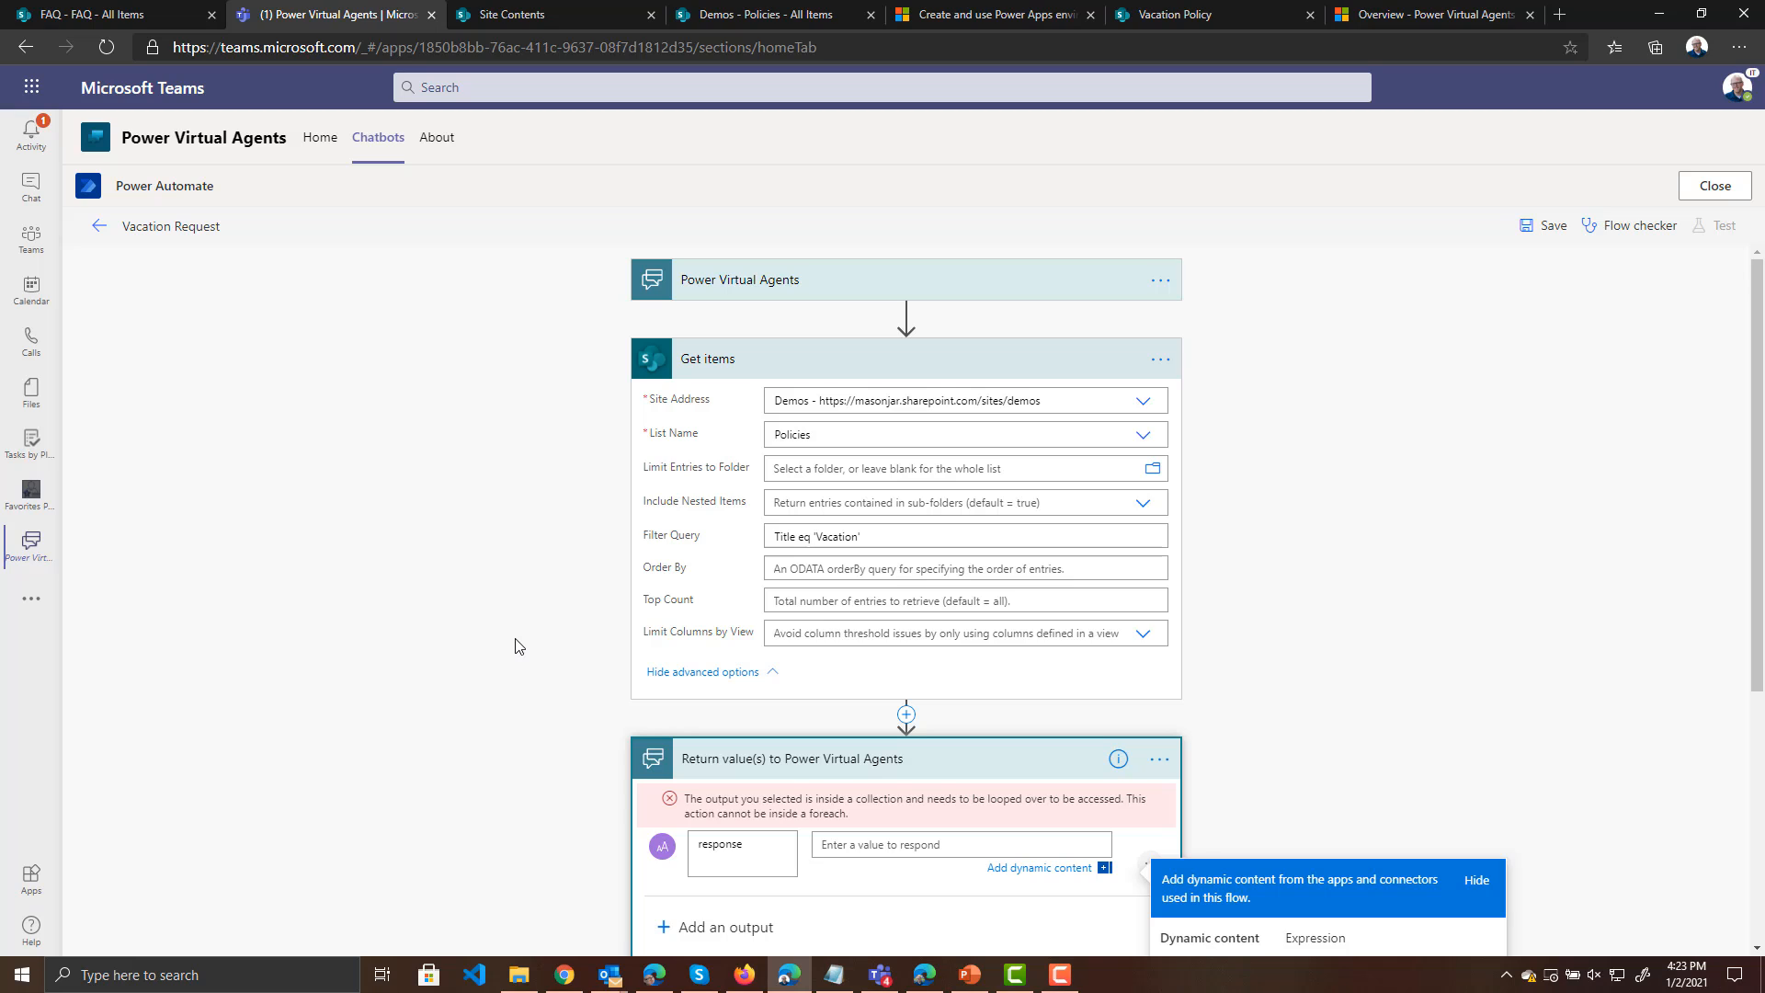
scroll(424, 691, "down", 1)
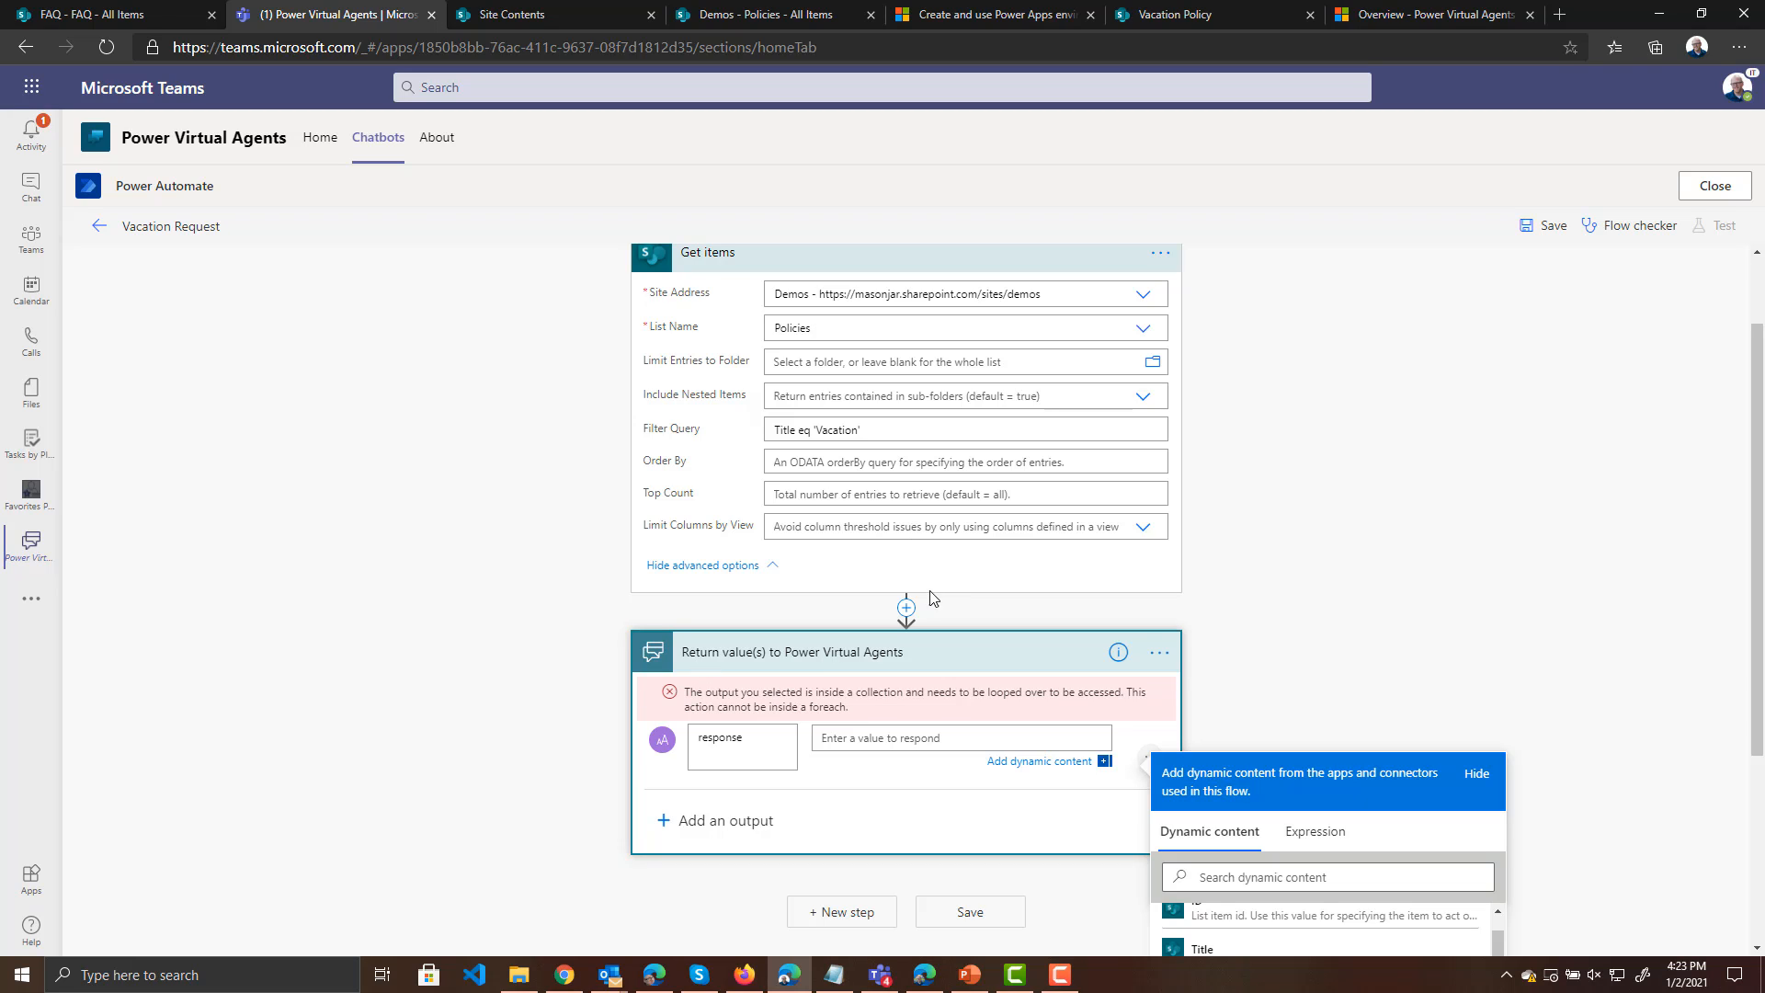
Insert an Initialize variable action between Get items and the return value step, and name the variable response
left_click(908, 614)
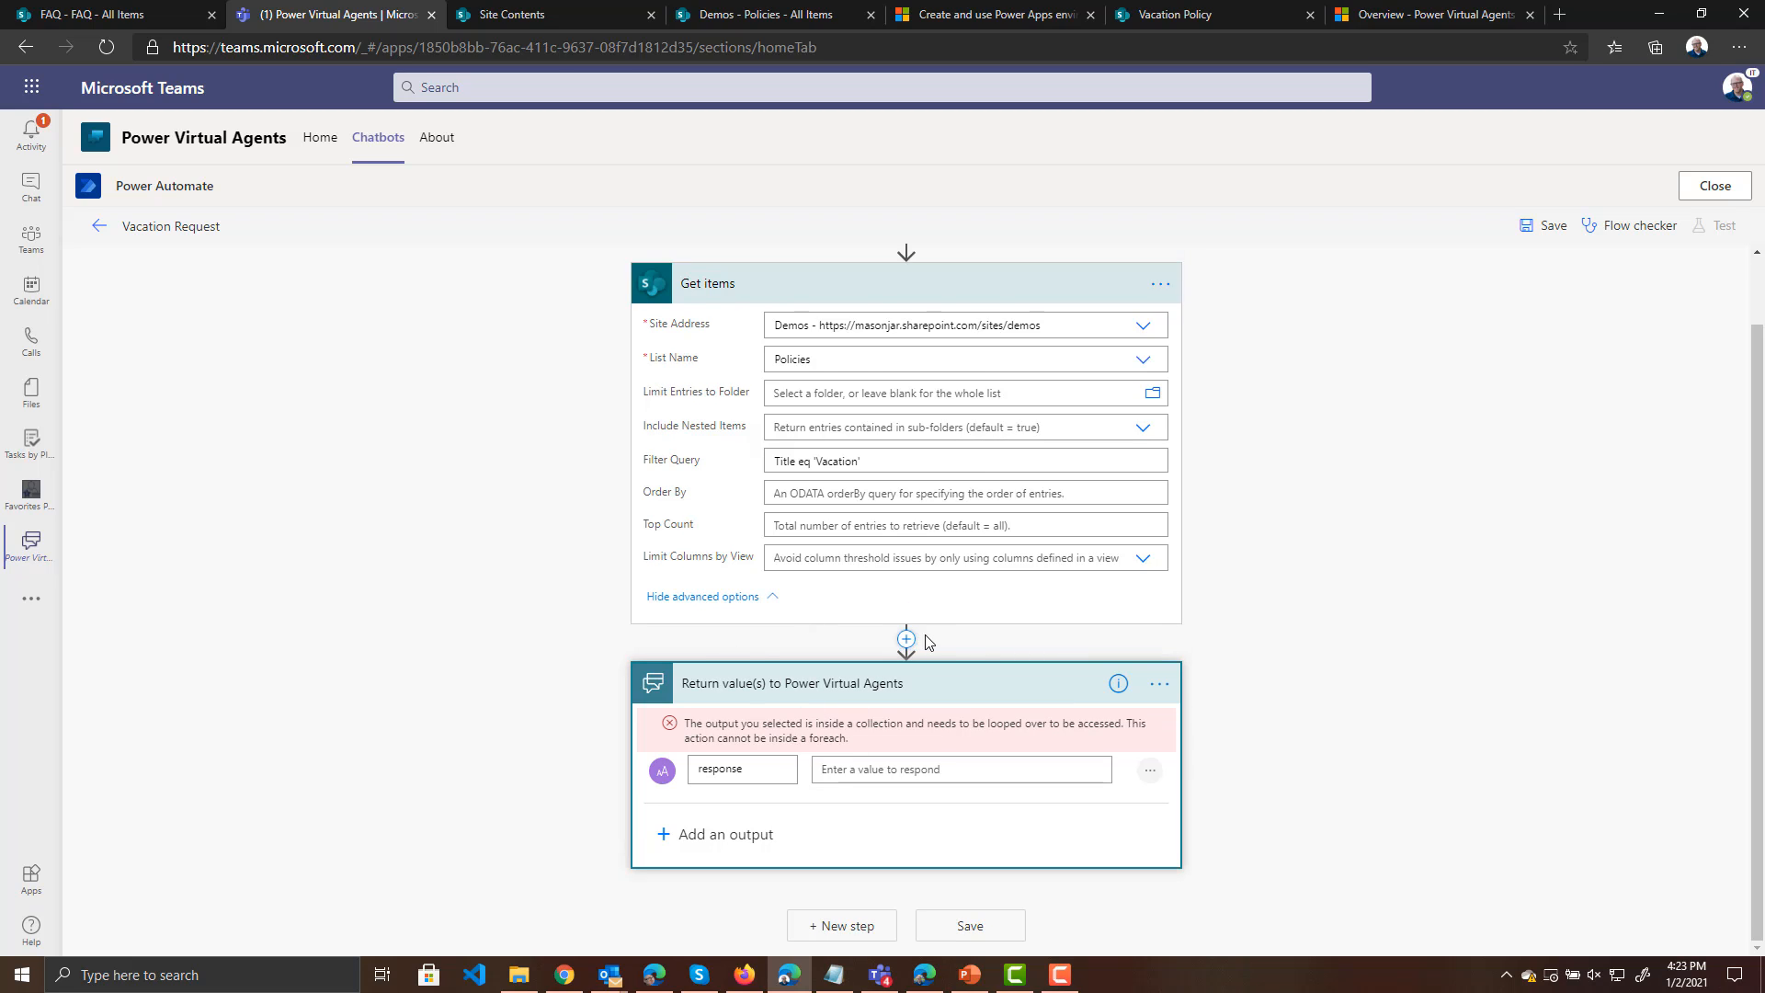
left_click(908, 639)
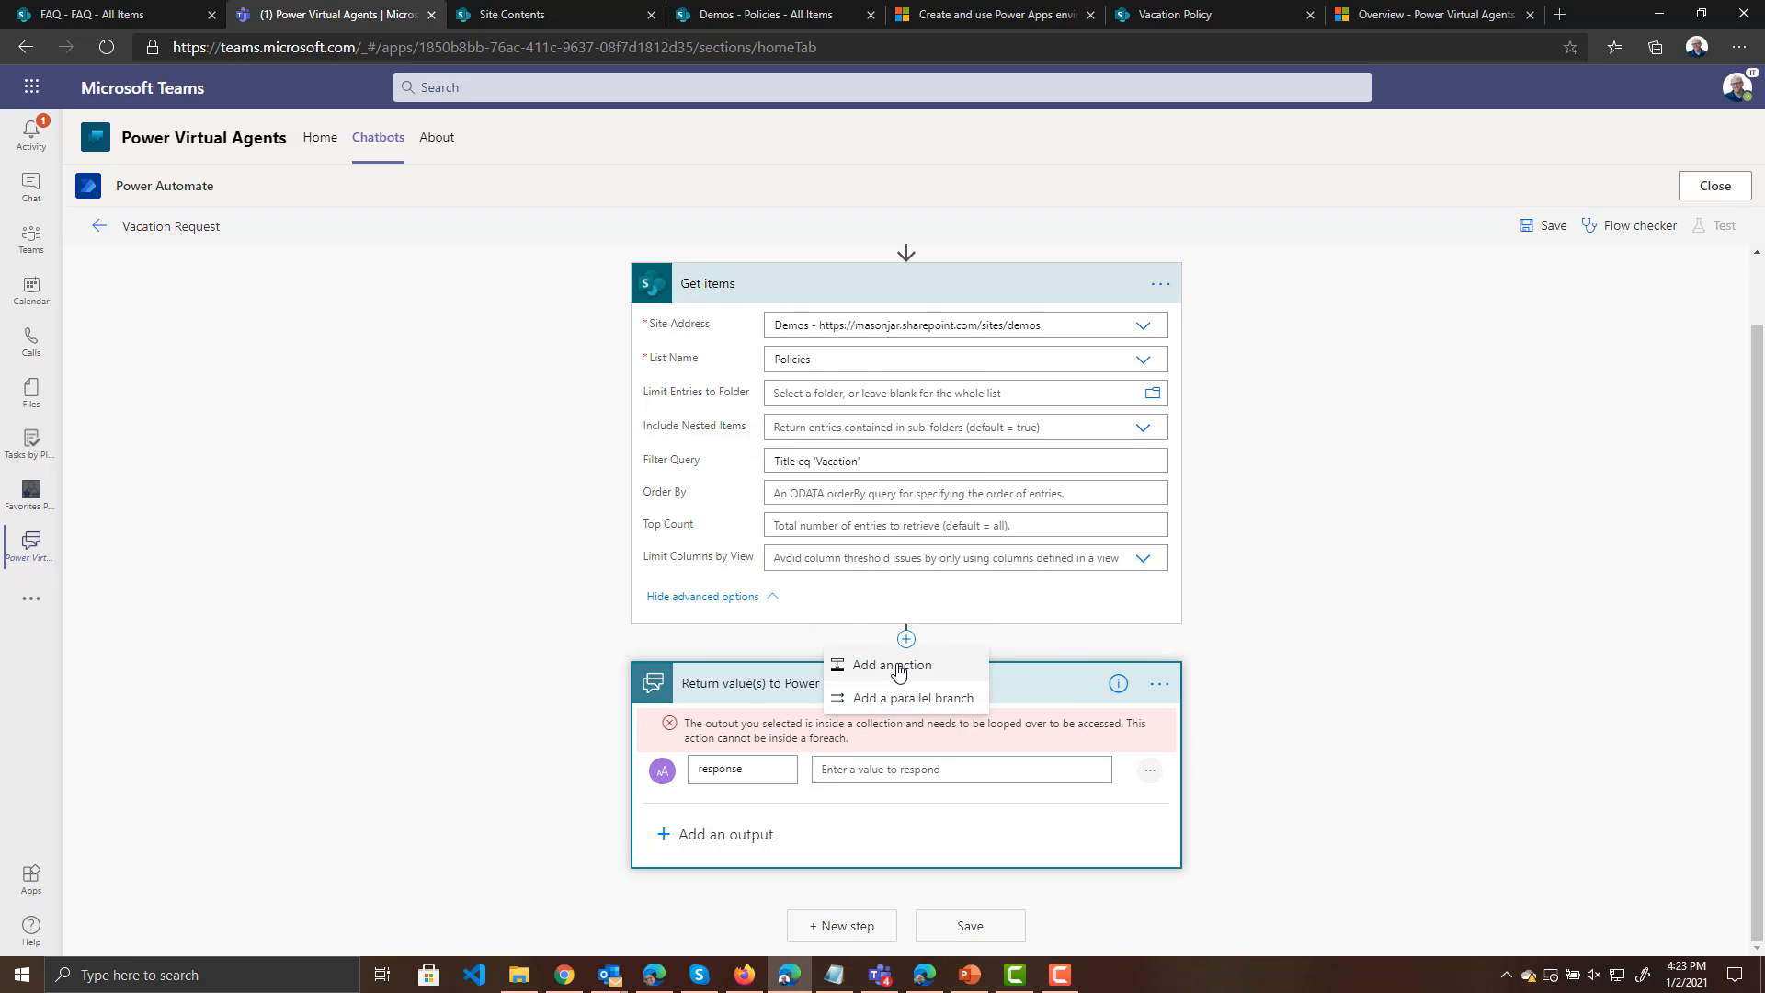
left_click(894, 664)
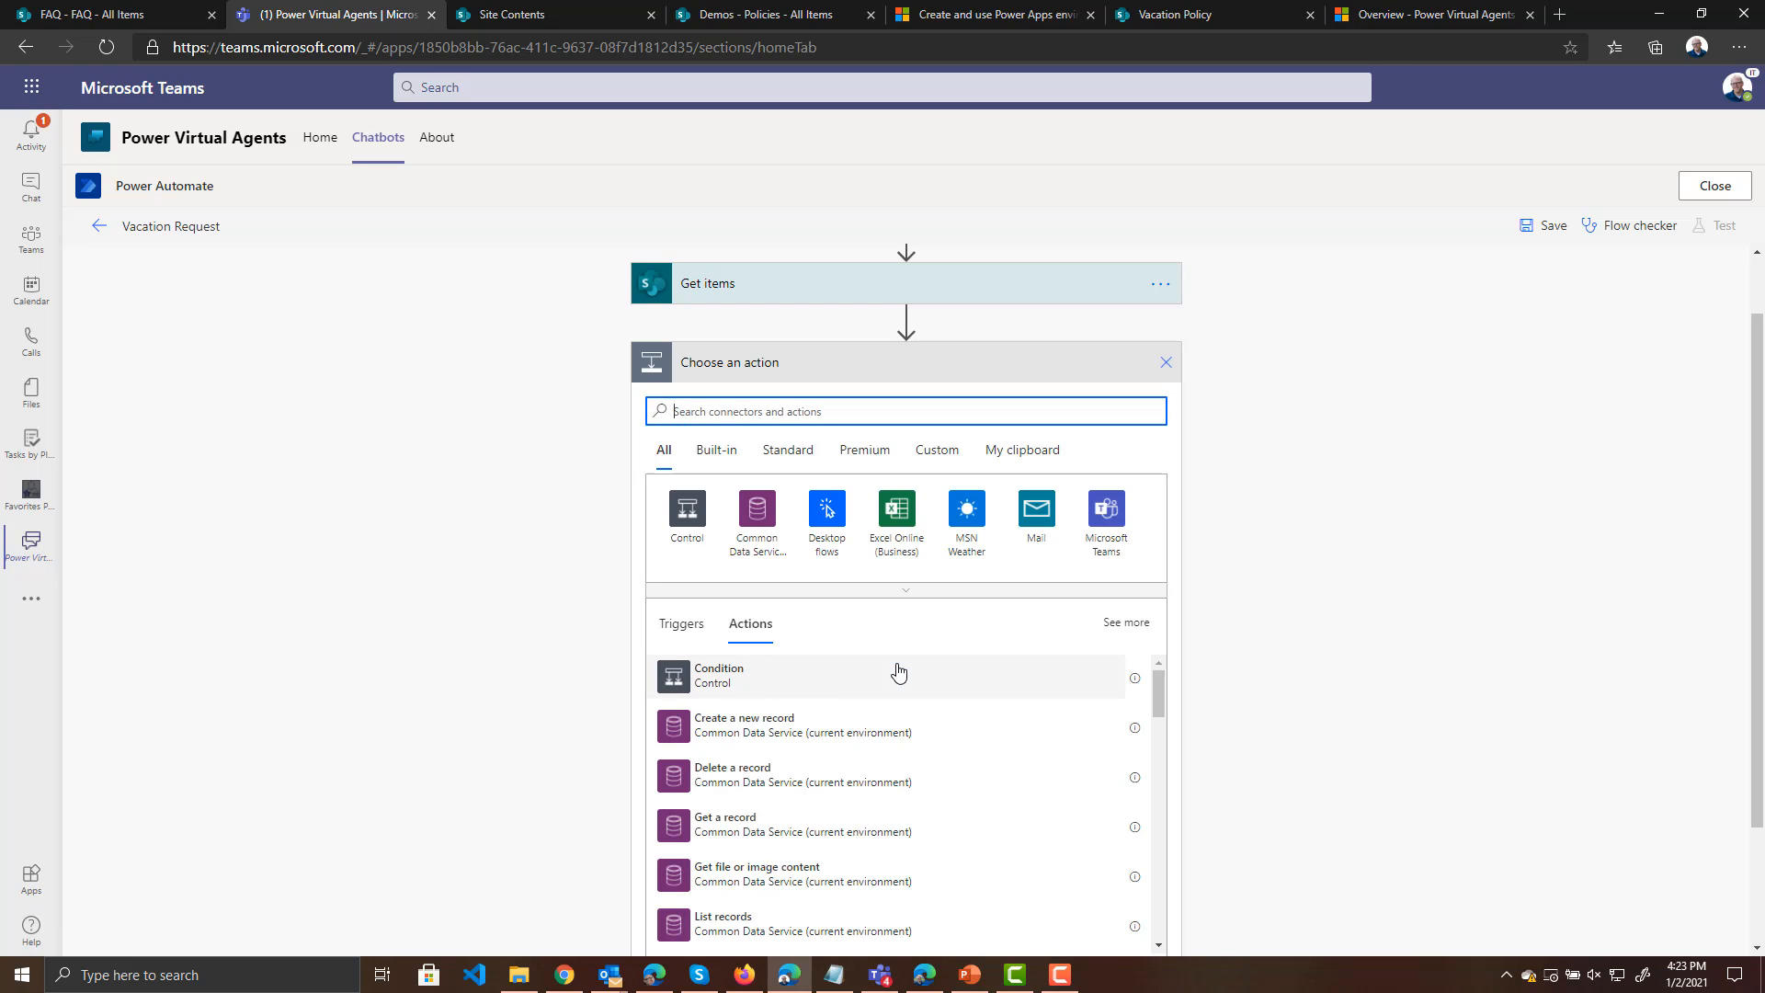
type("initialzie")
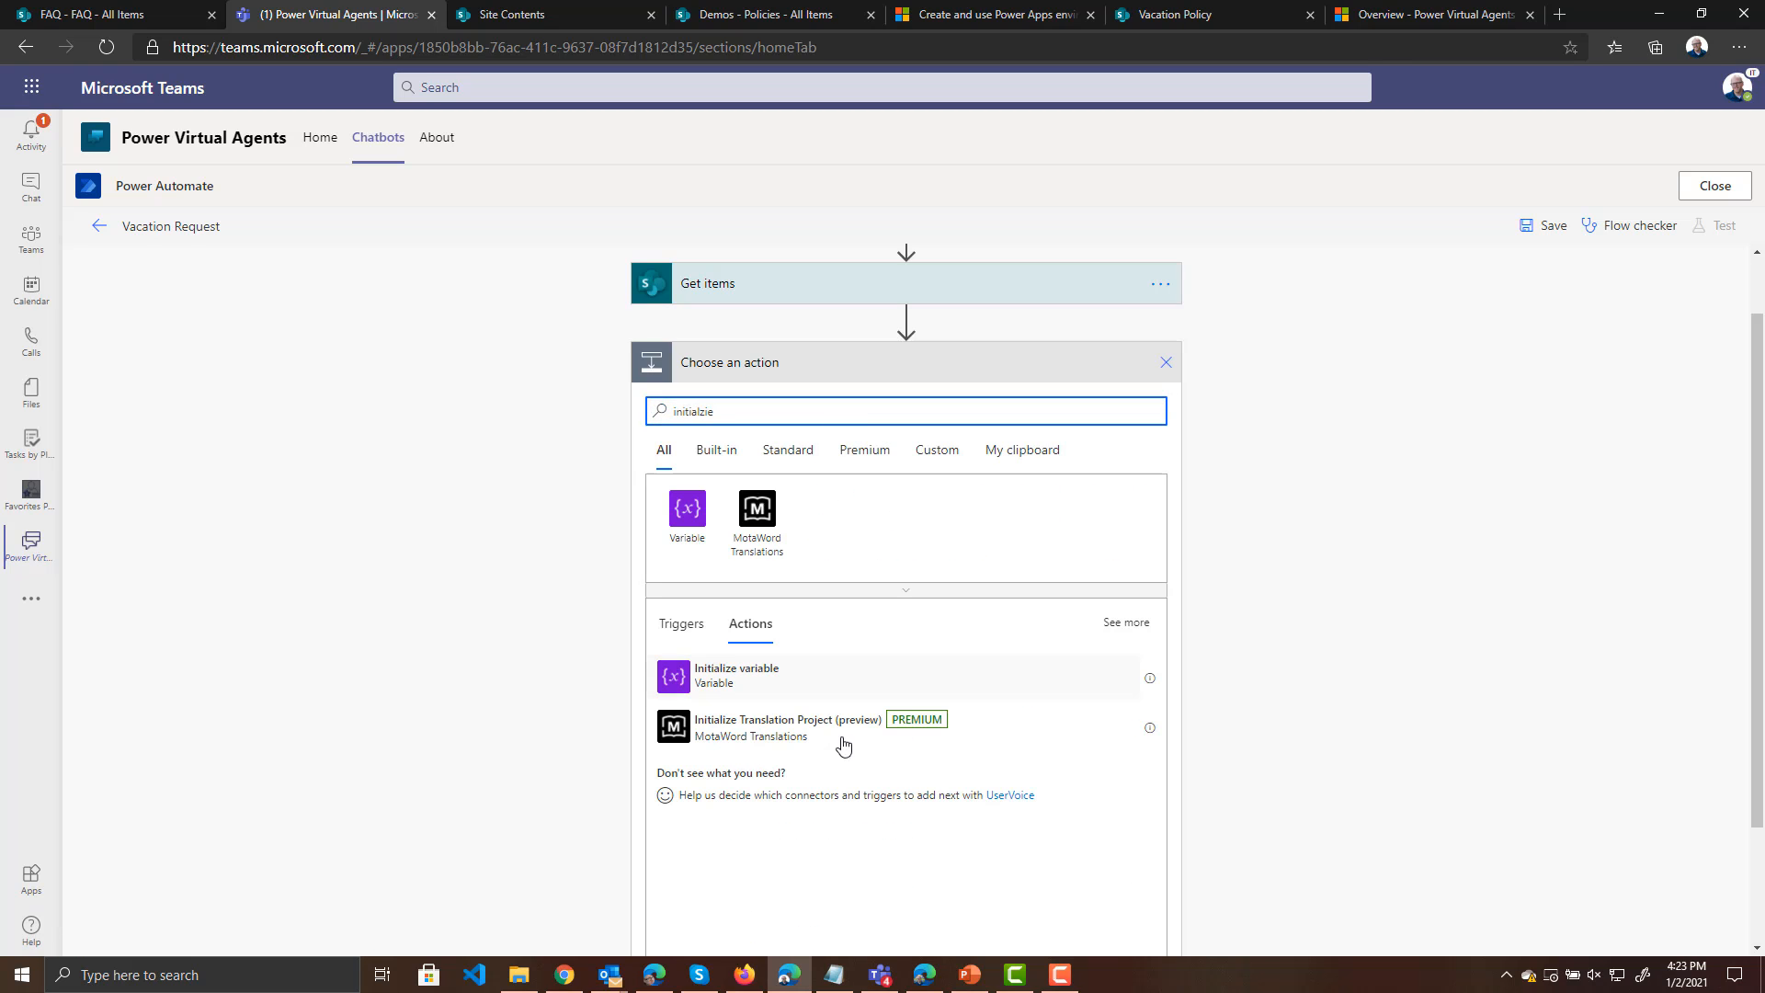
left_click(759, 681)
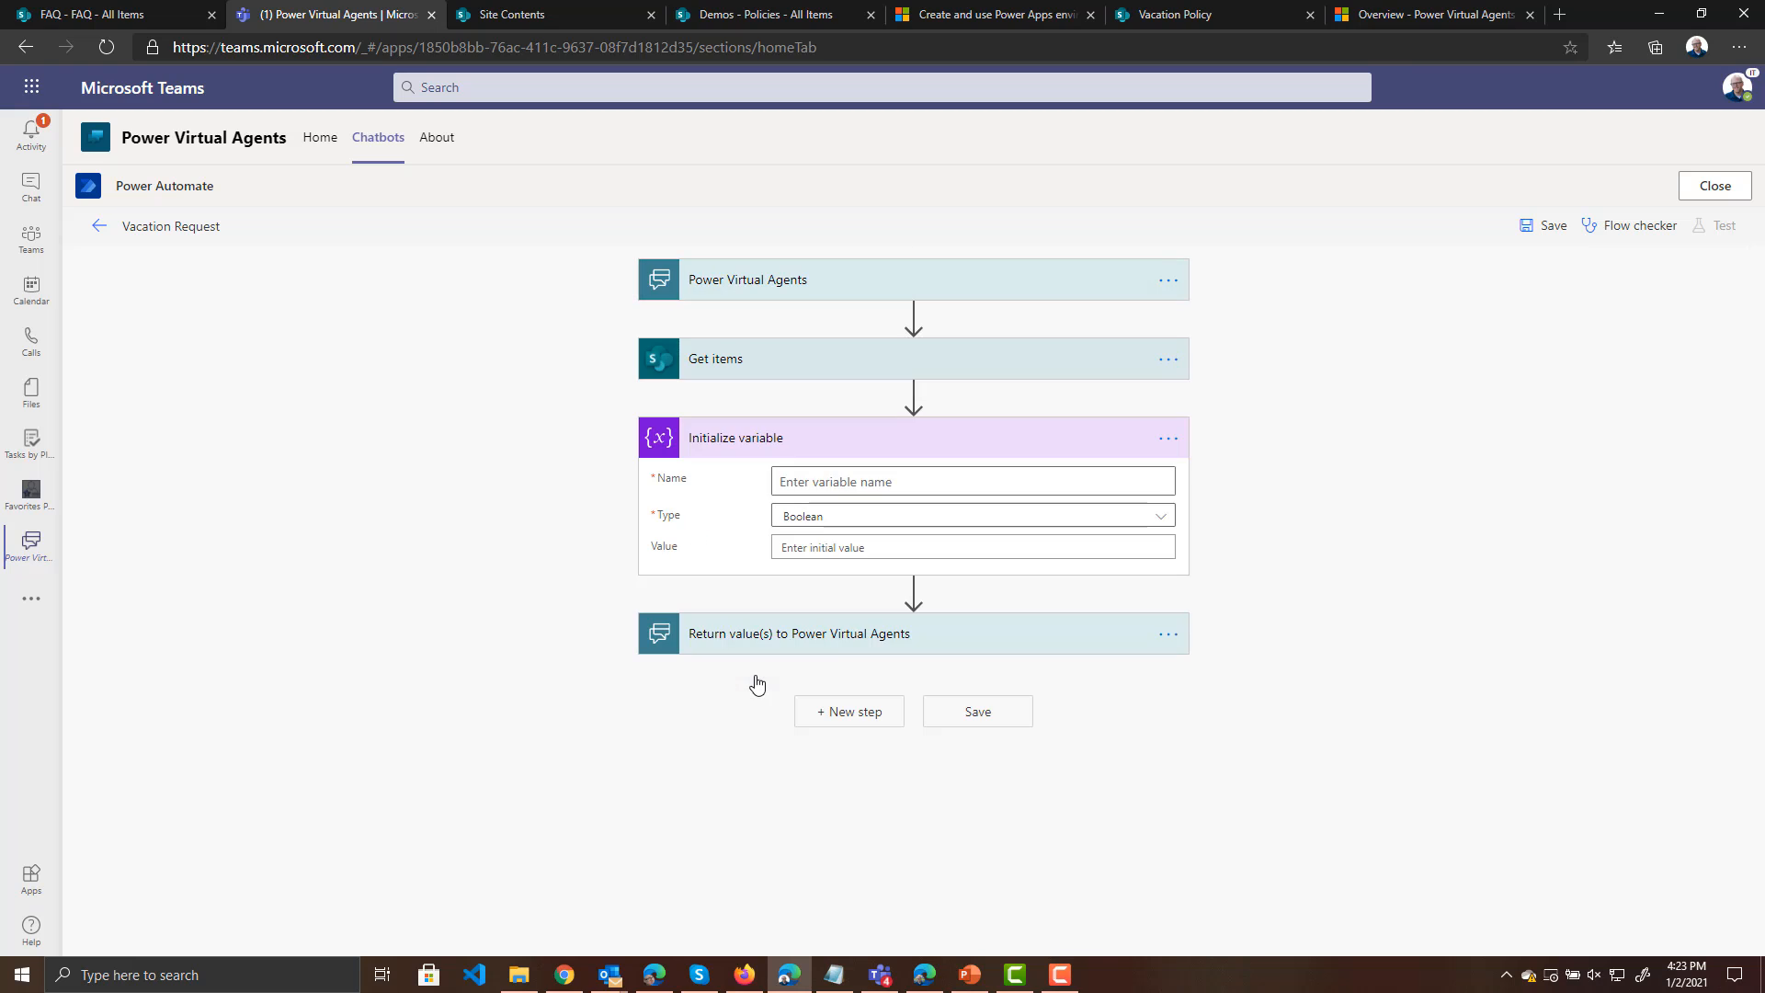
type("response")
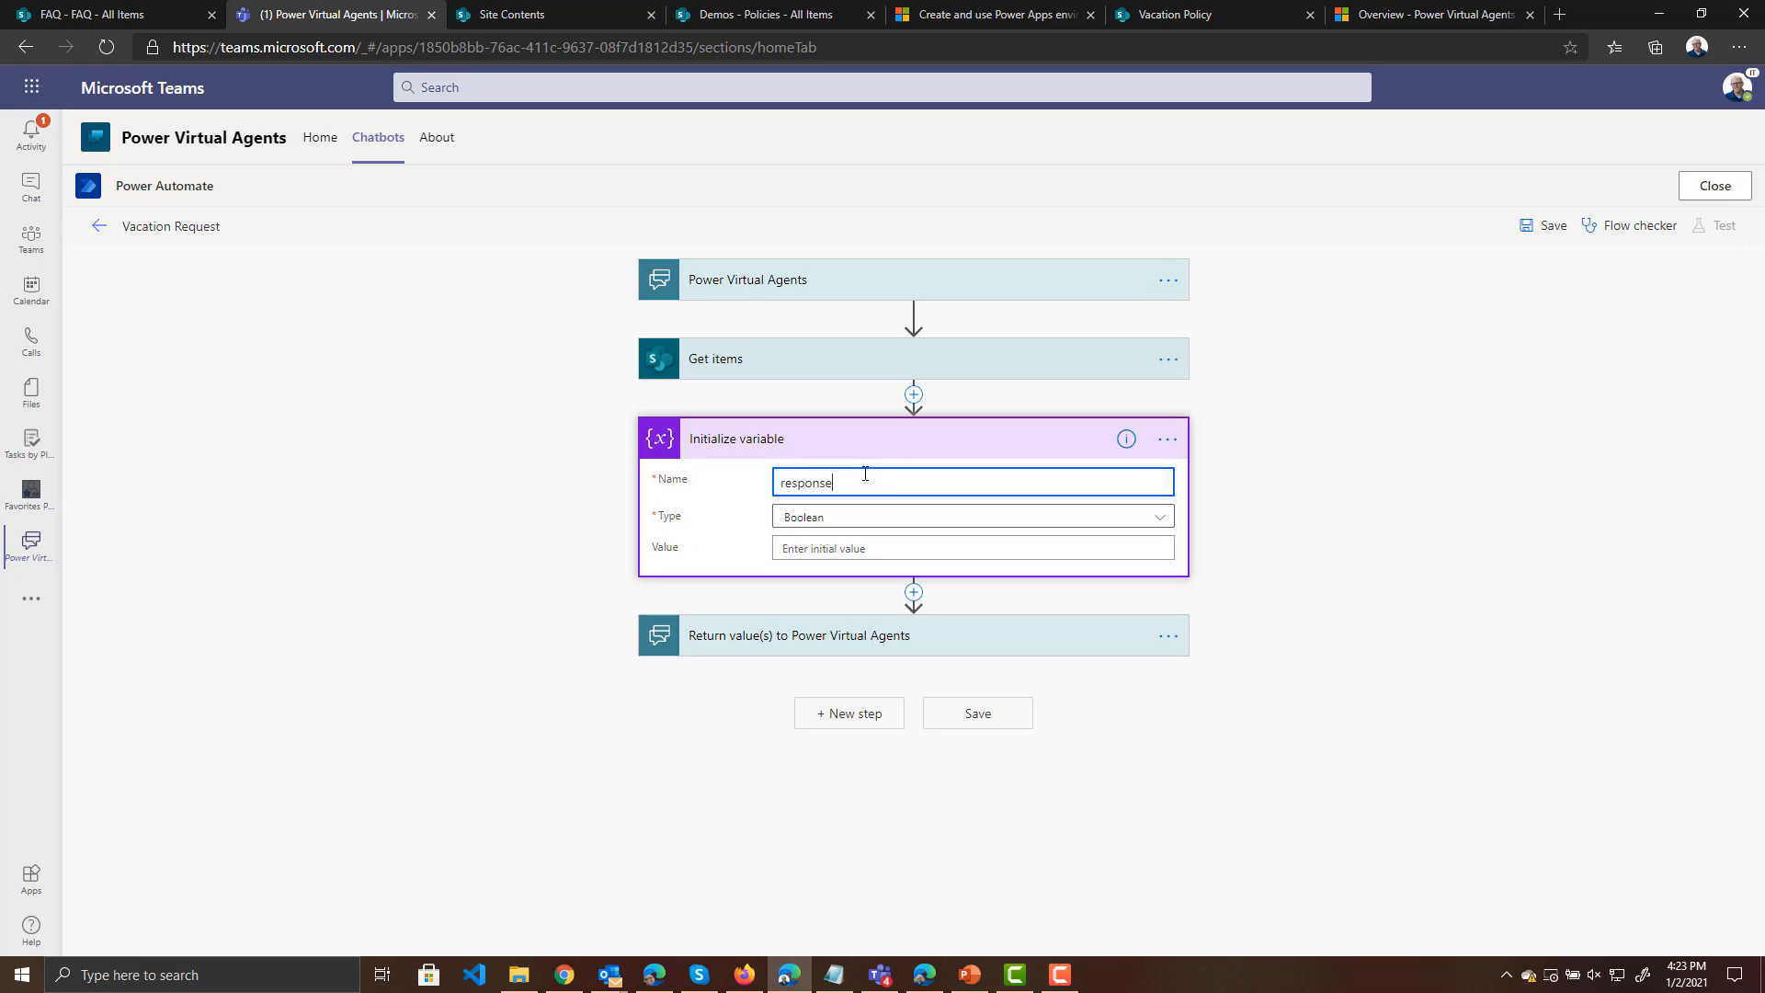
Set the response variable's type to String, and insert a Set variable action between Initialize variable and the return value step
left_click(1156, 516)
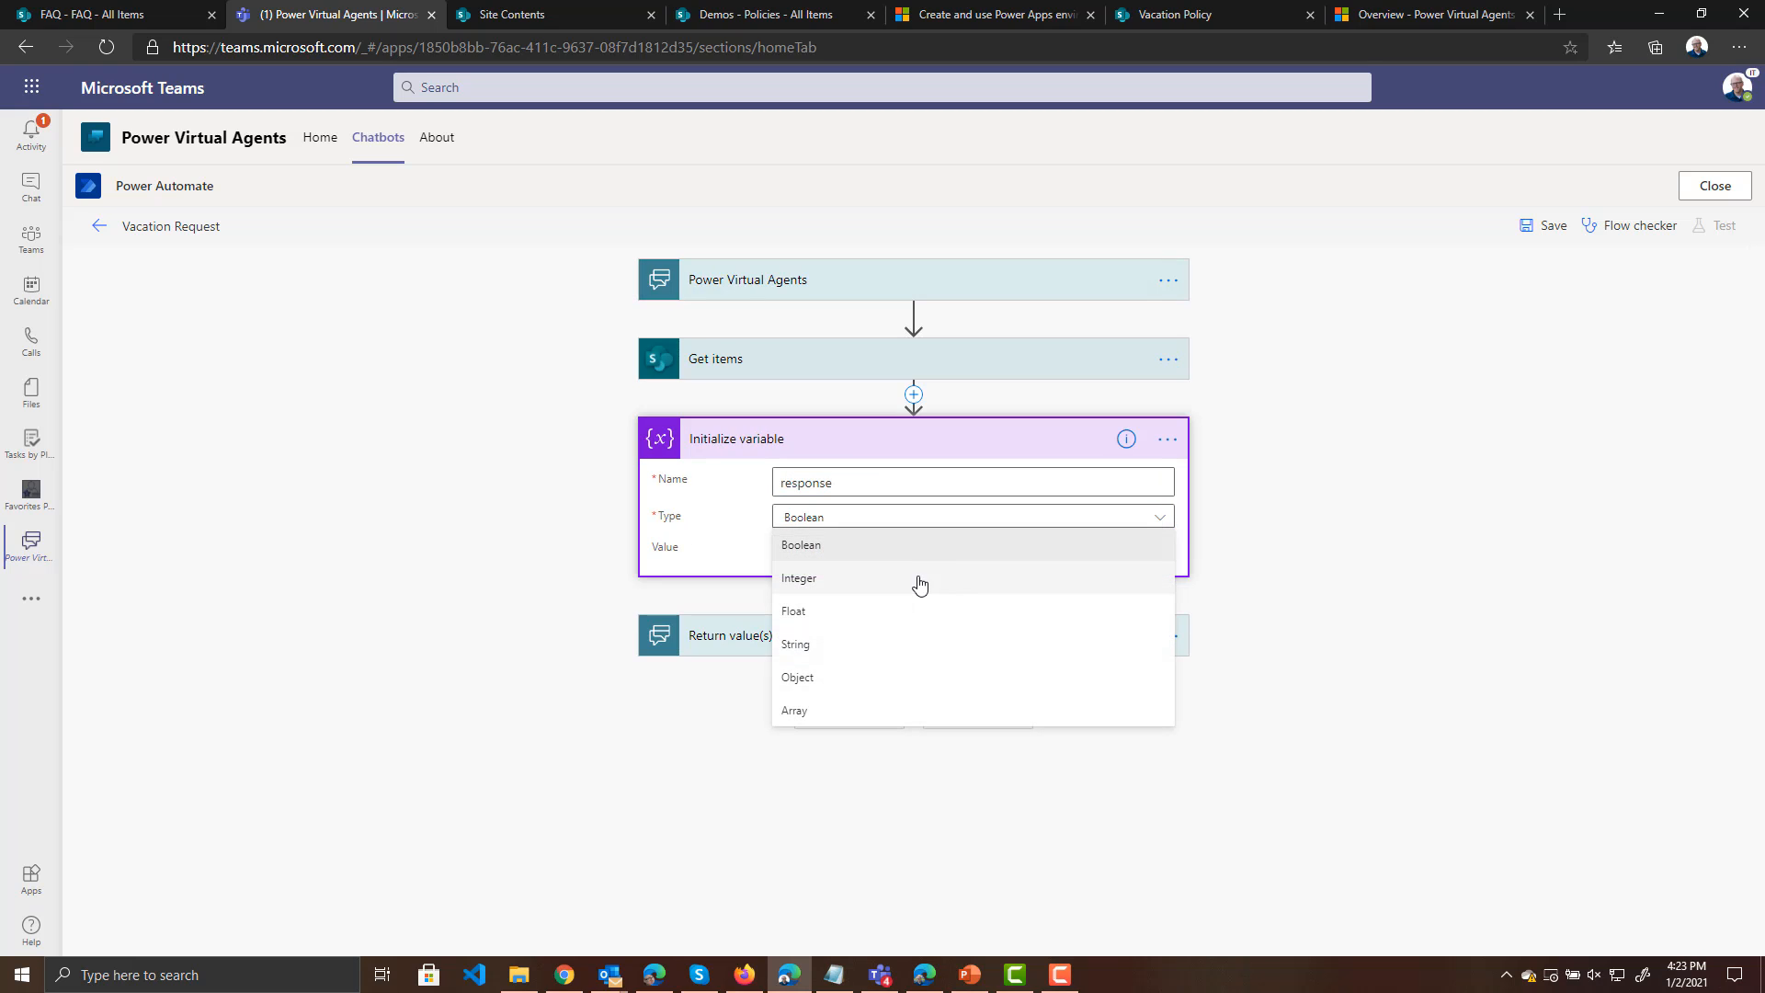
left_click(902, 645)
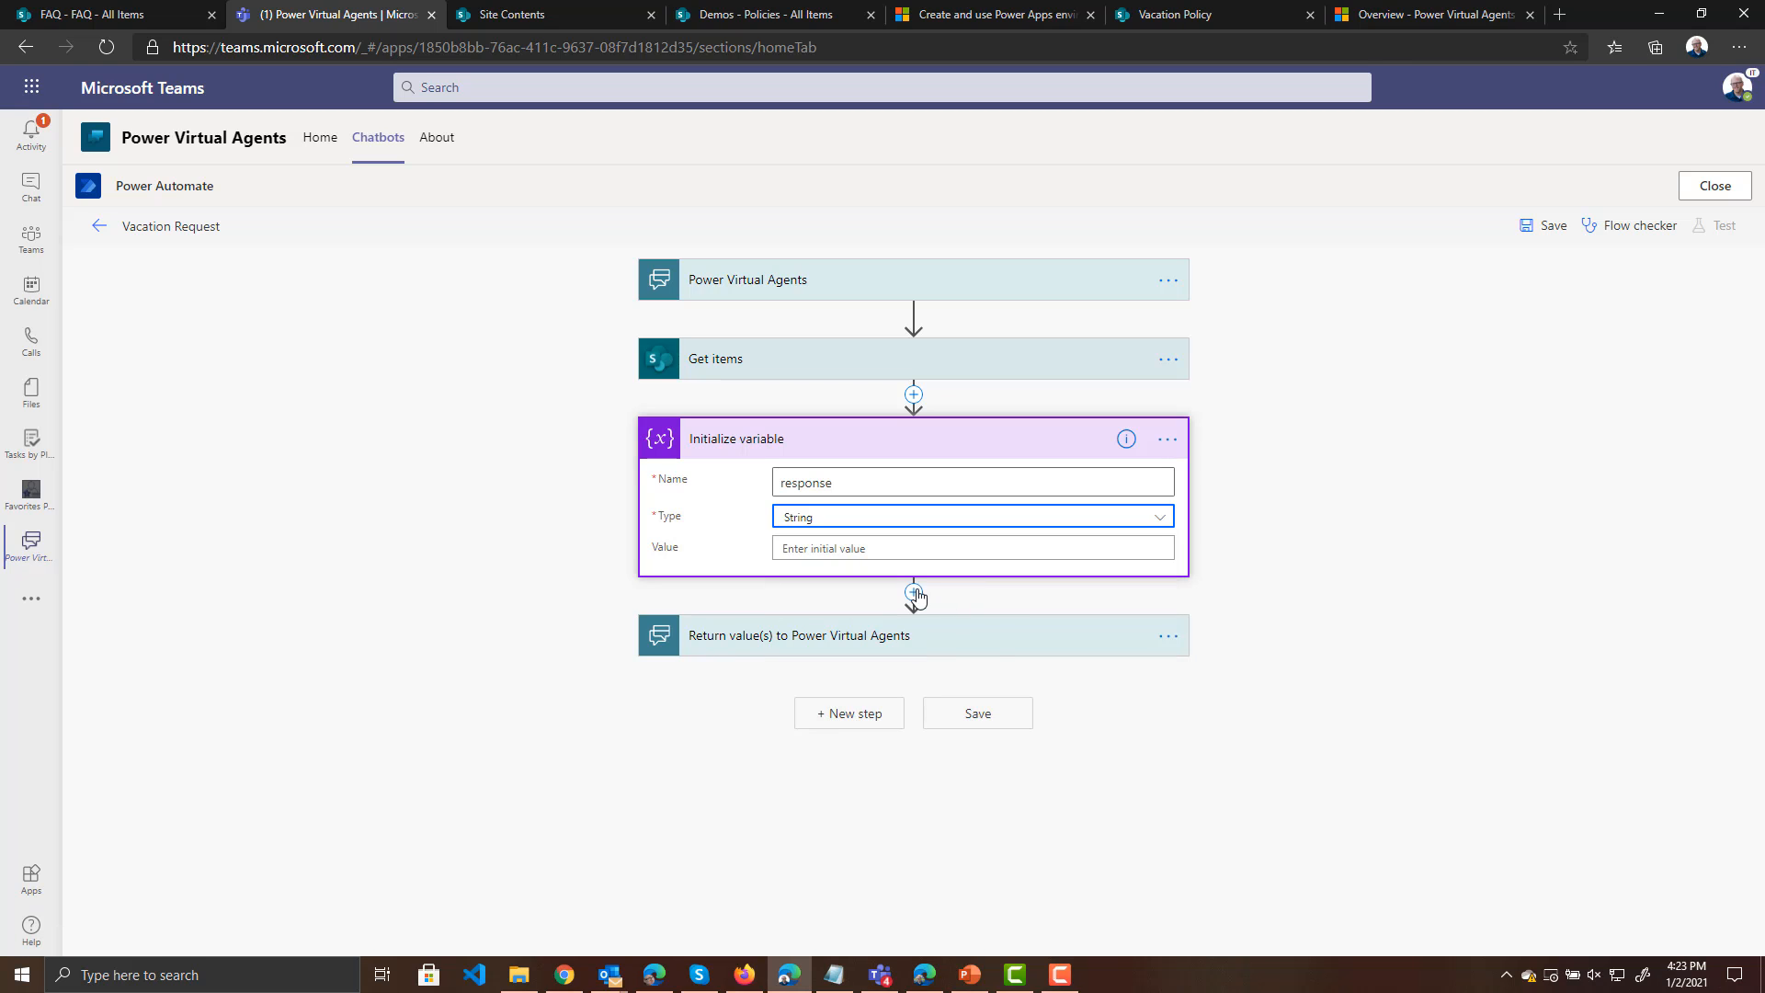
left_click(914, 591)
left_click(901, 615)
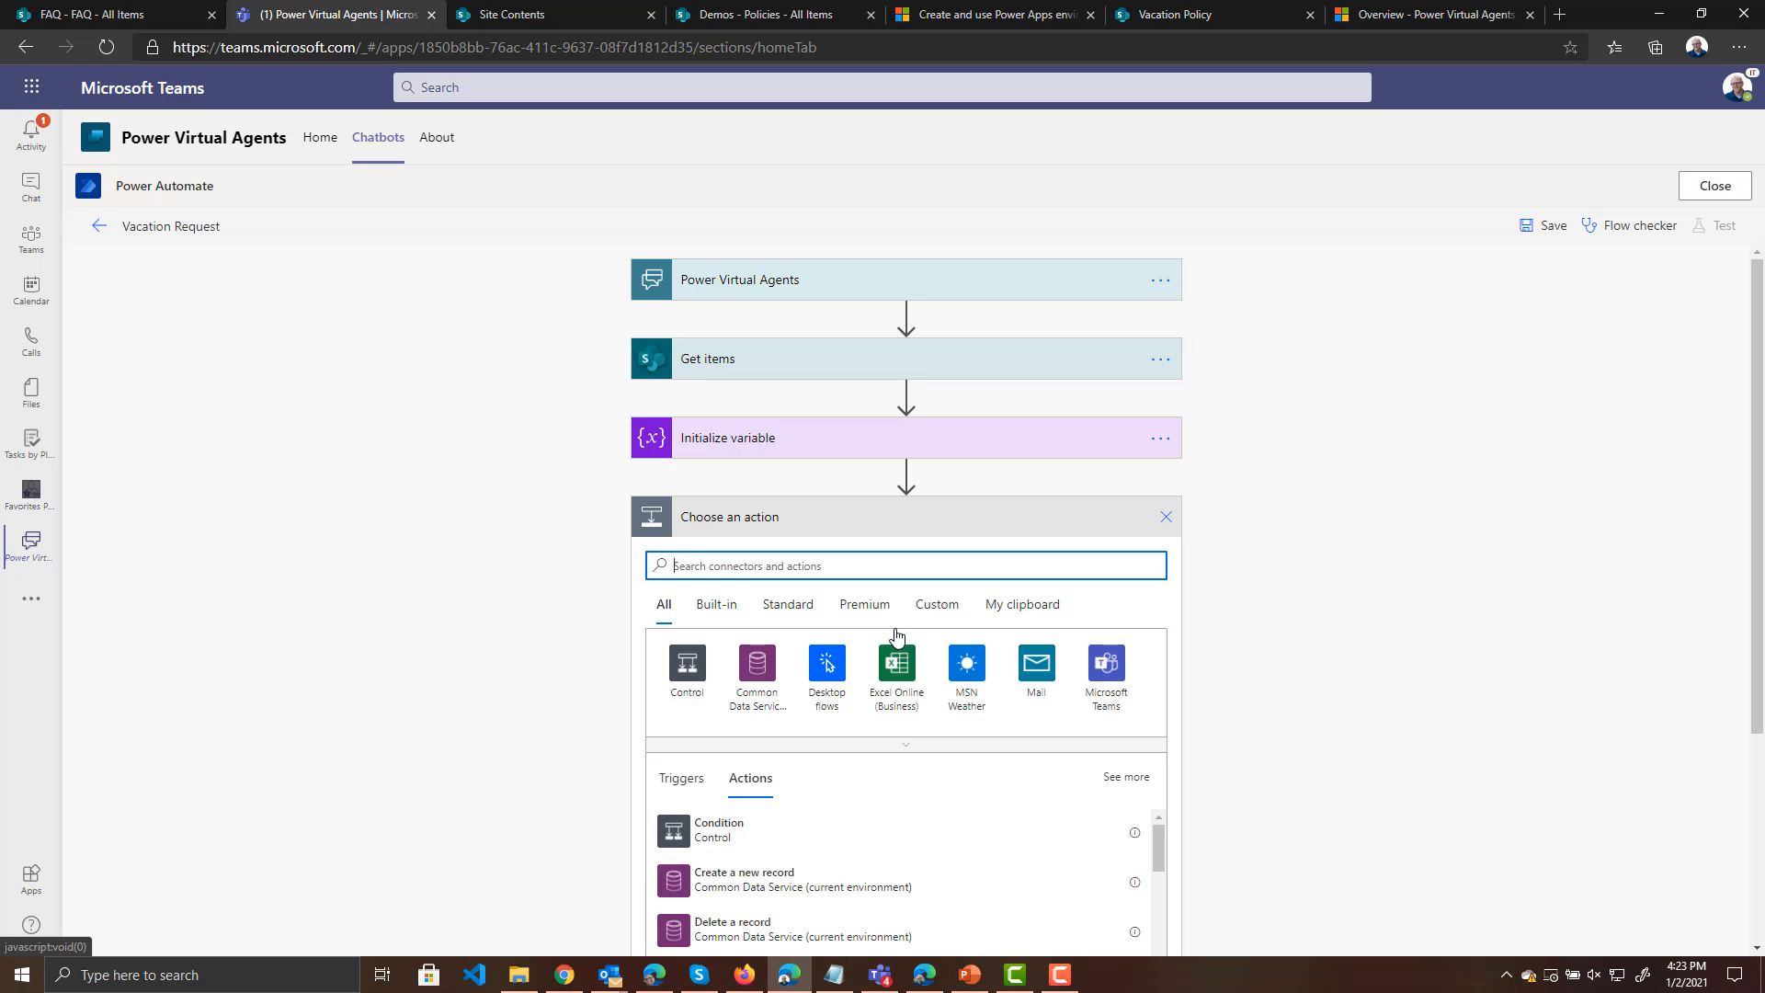
type("set variable")
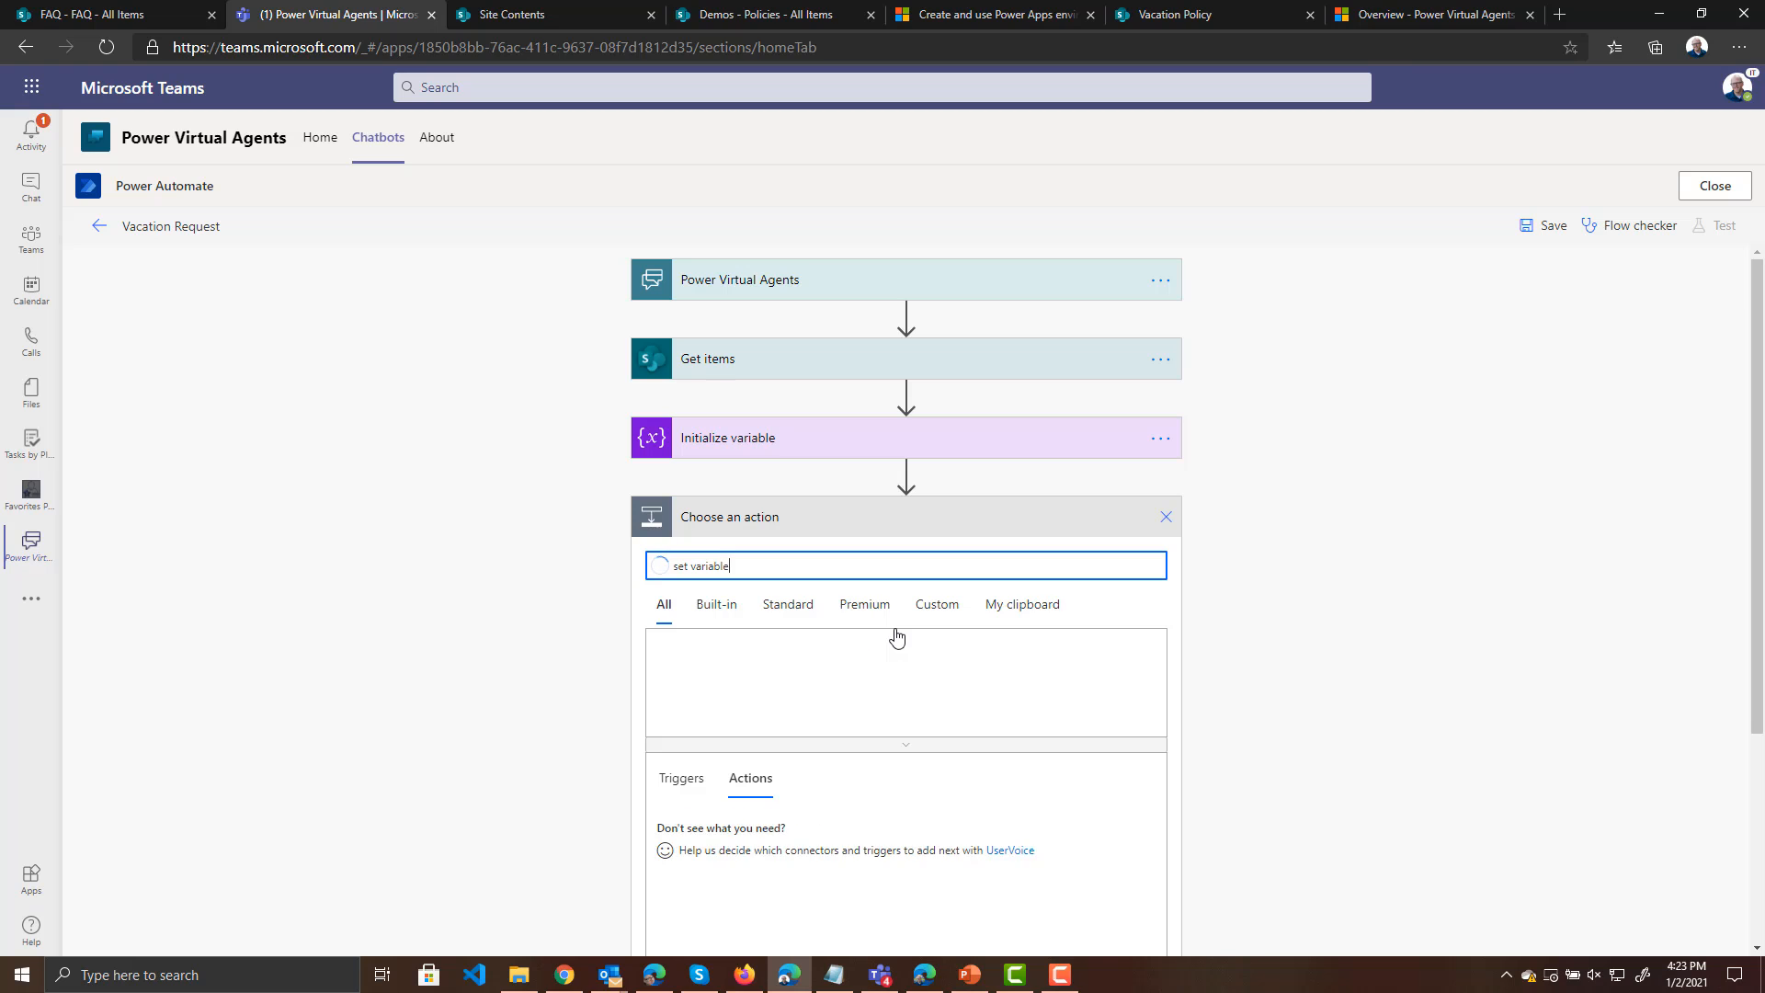
left_click(703, 830)
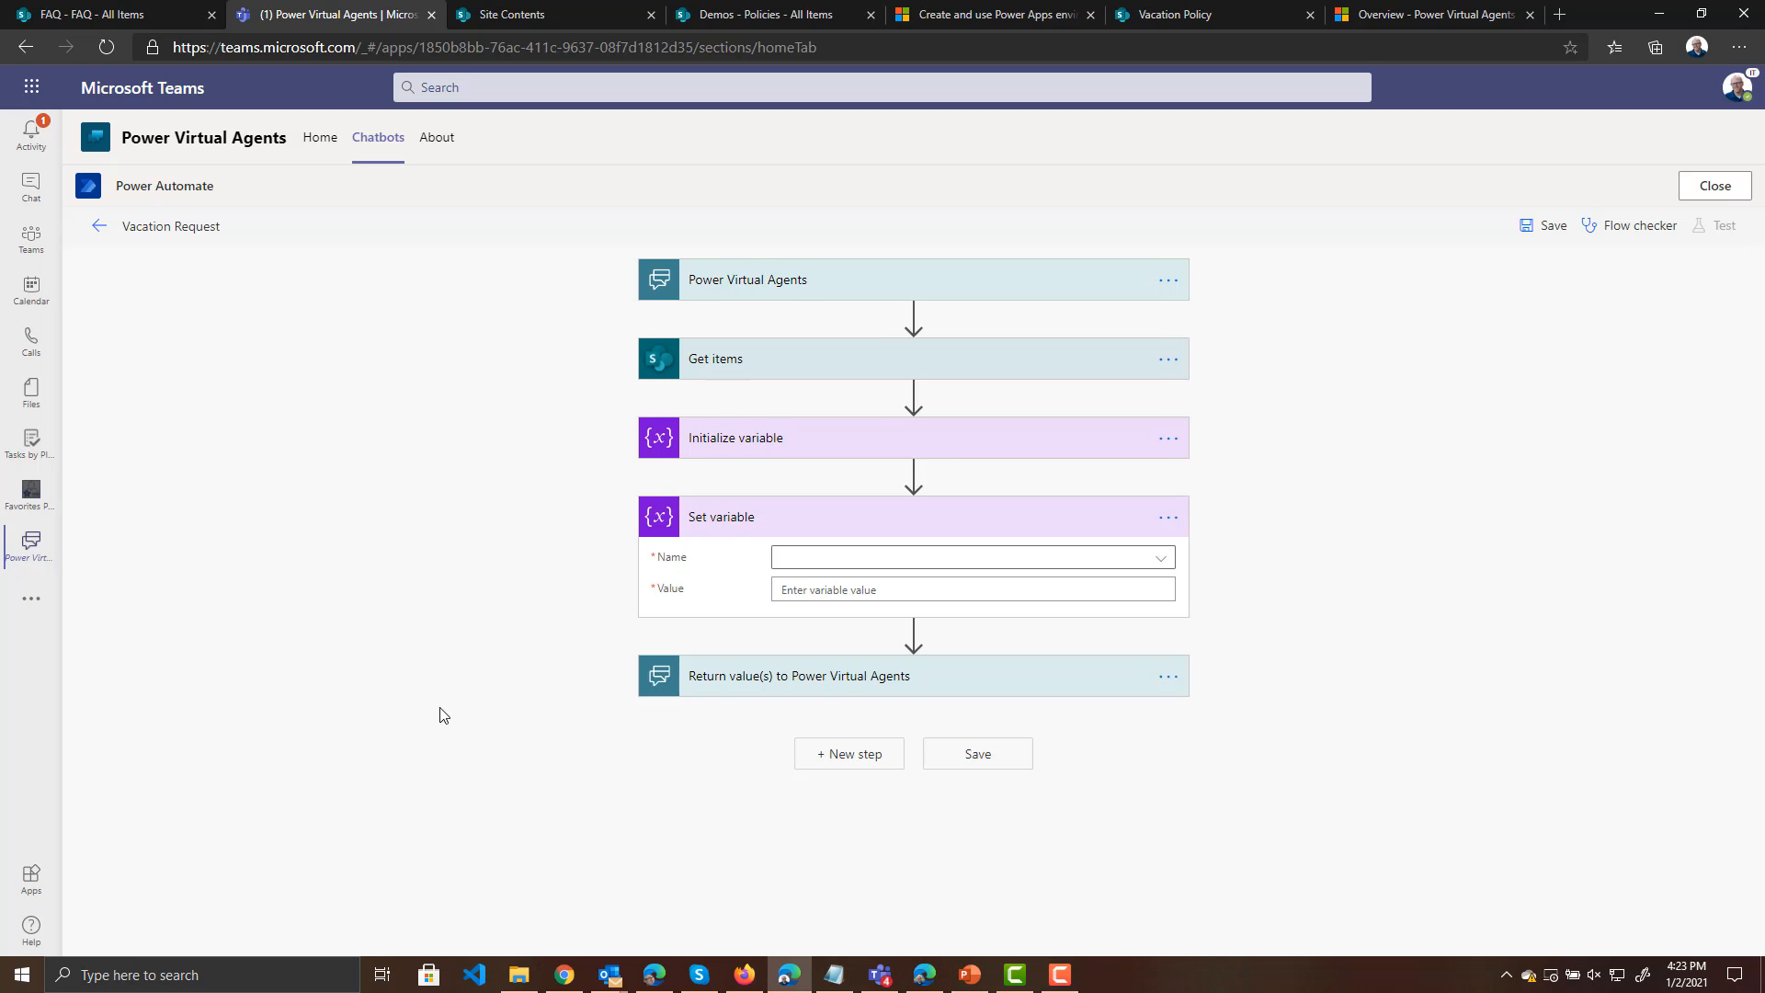
Configure the Set variable action to assign the Policy dynamic content from Get items to the response variable
left_click(1161, 559)
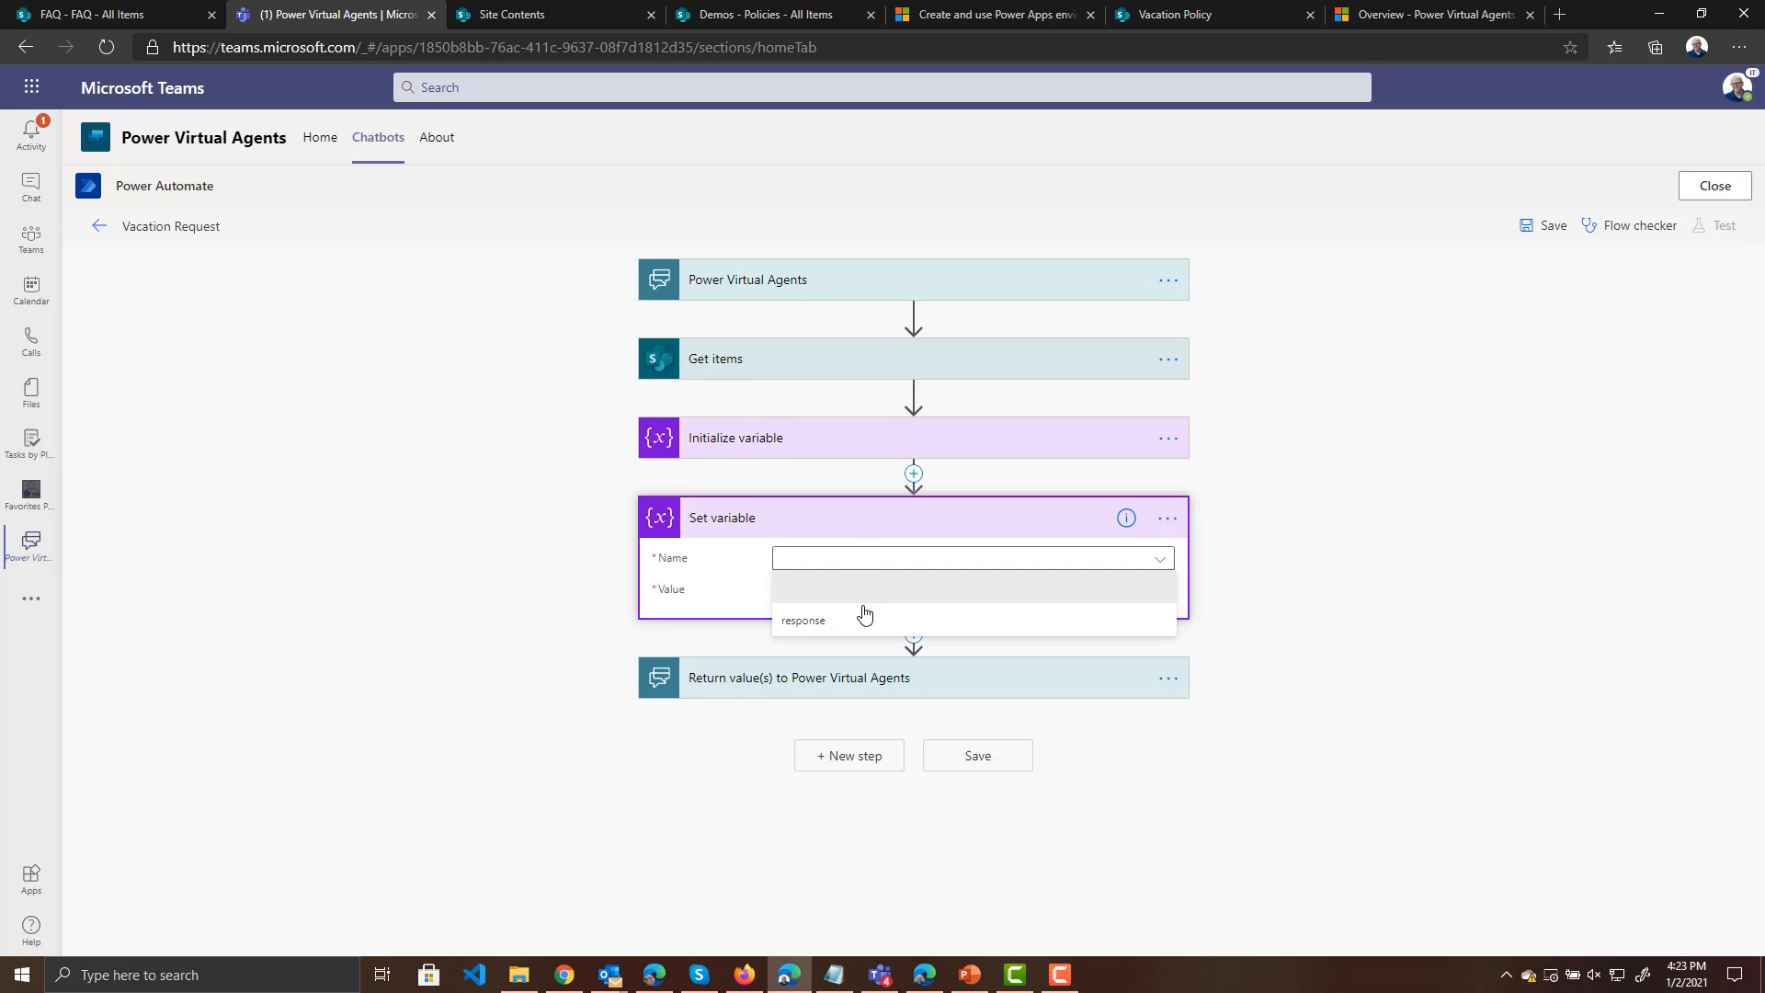
left_click(867, 621)
left_click(925, 588)
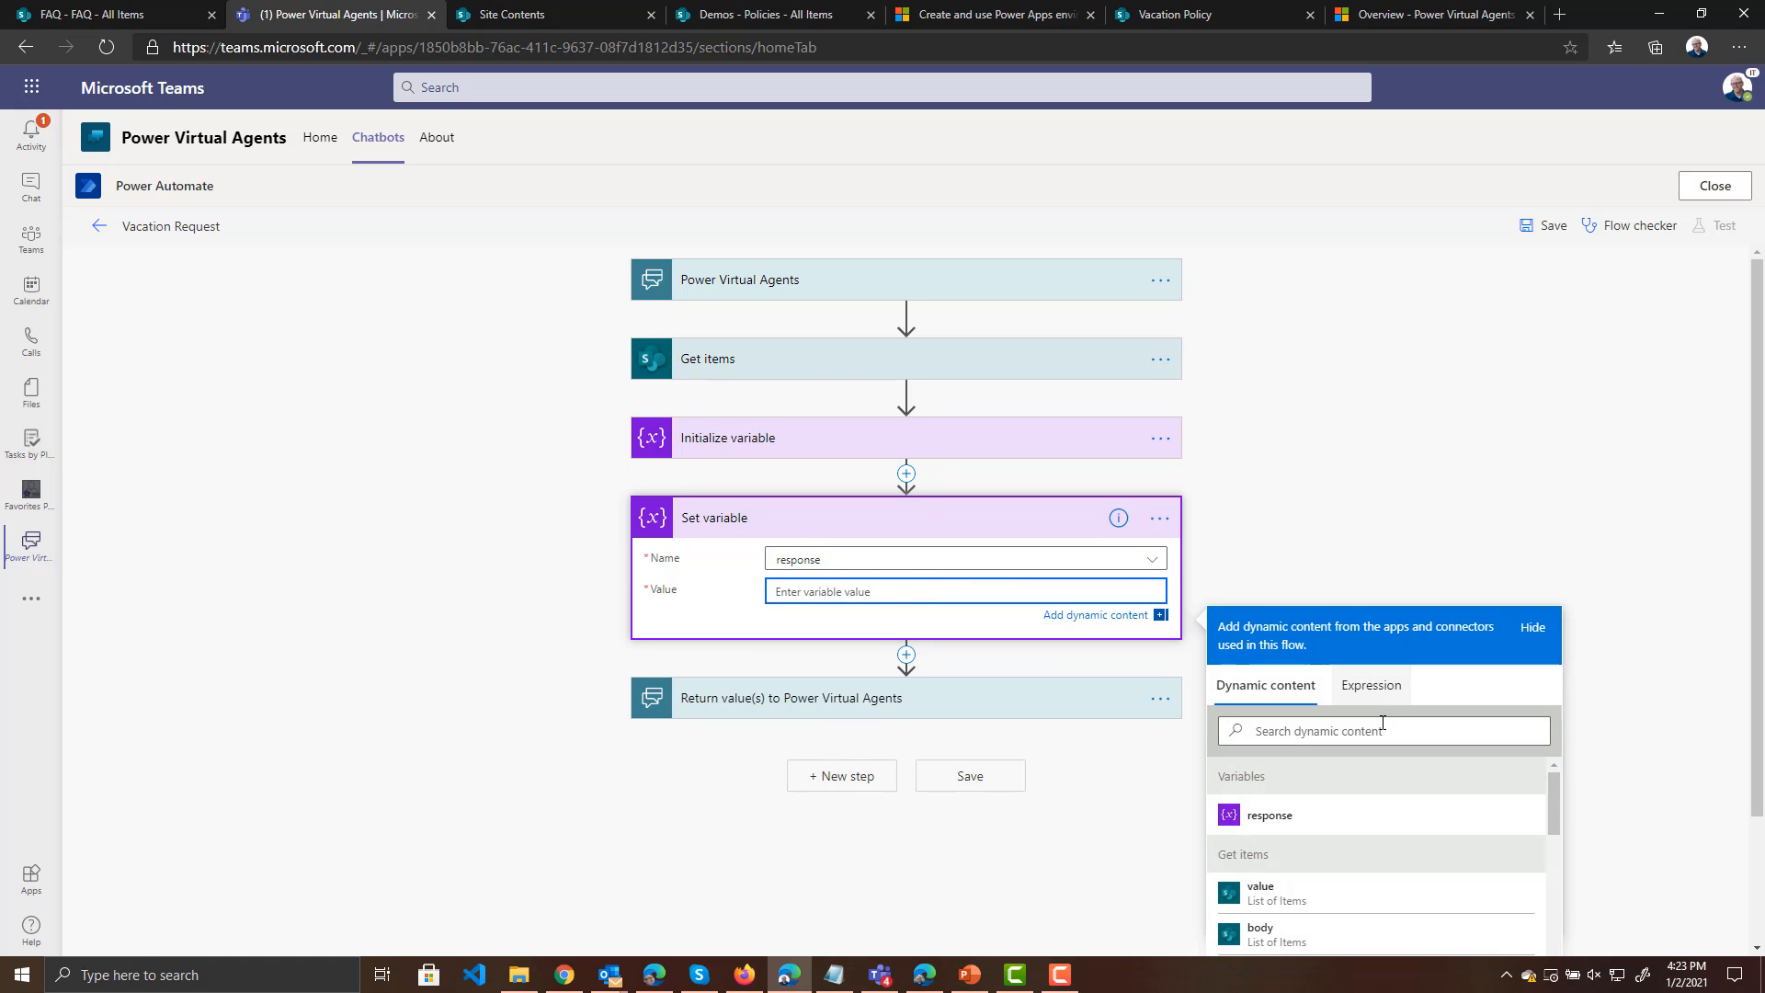
scroll(1398, 883, "down", 3)
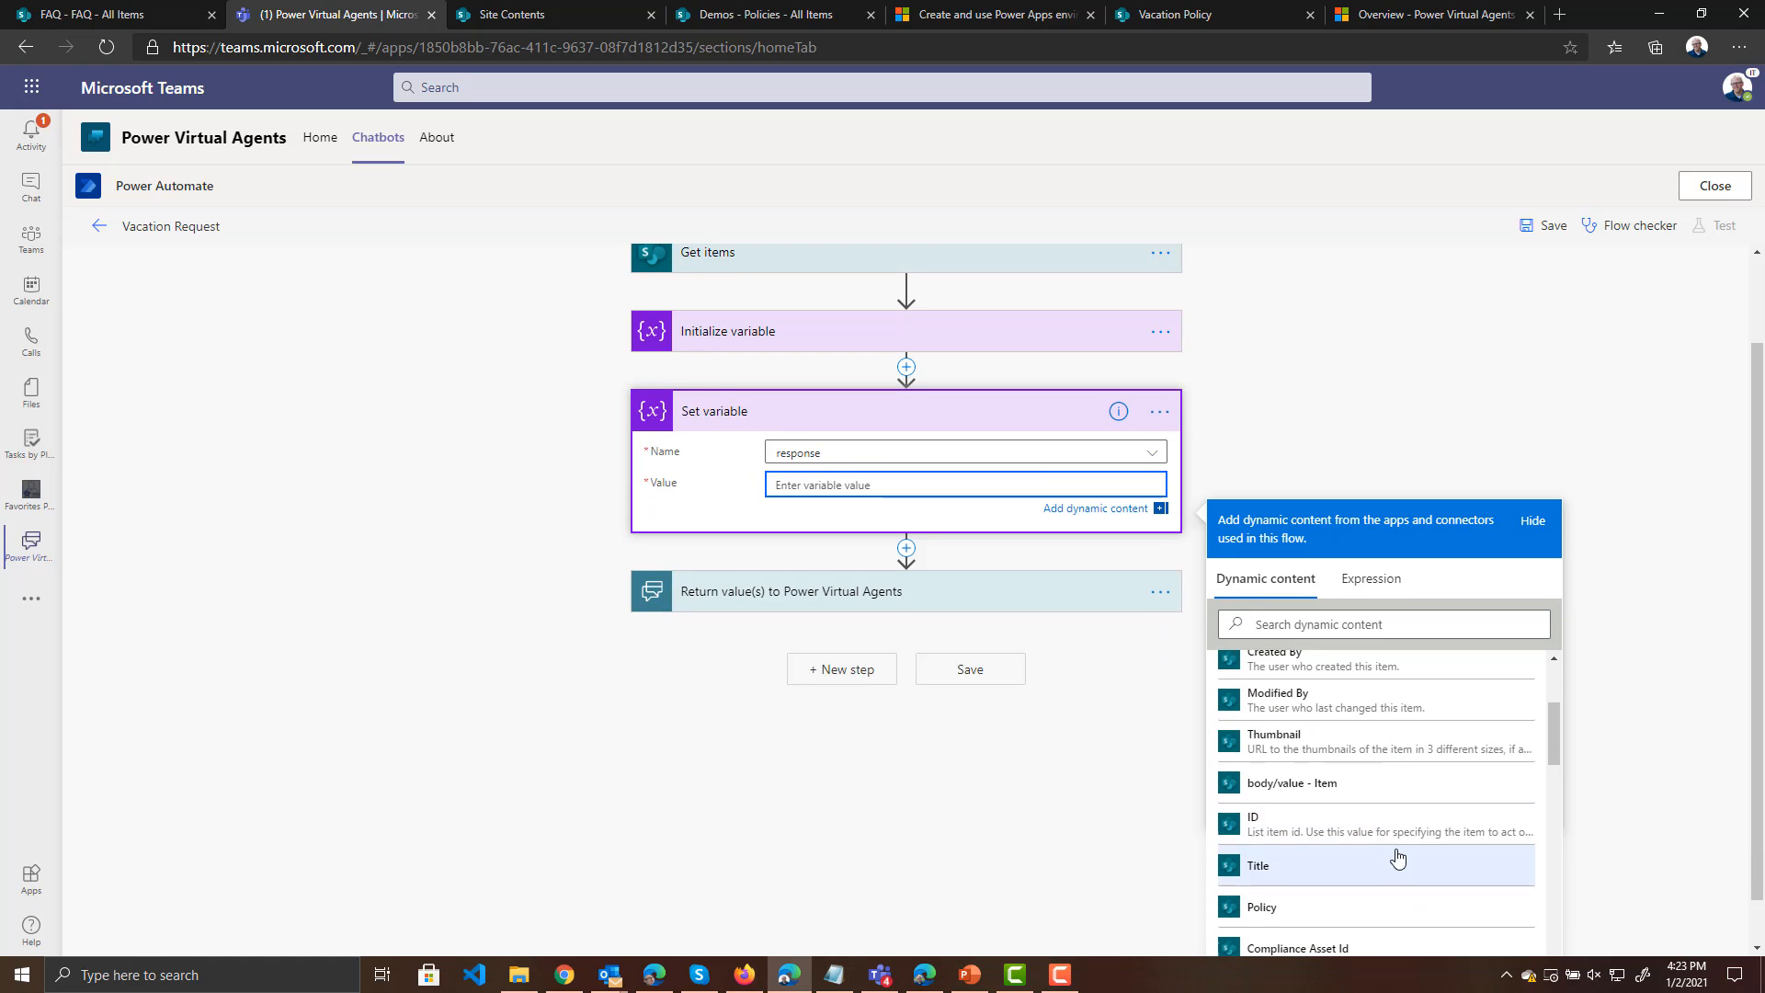
left_click(1284, 851)
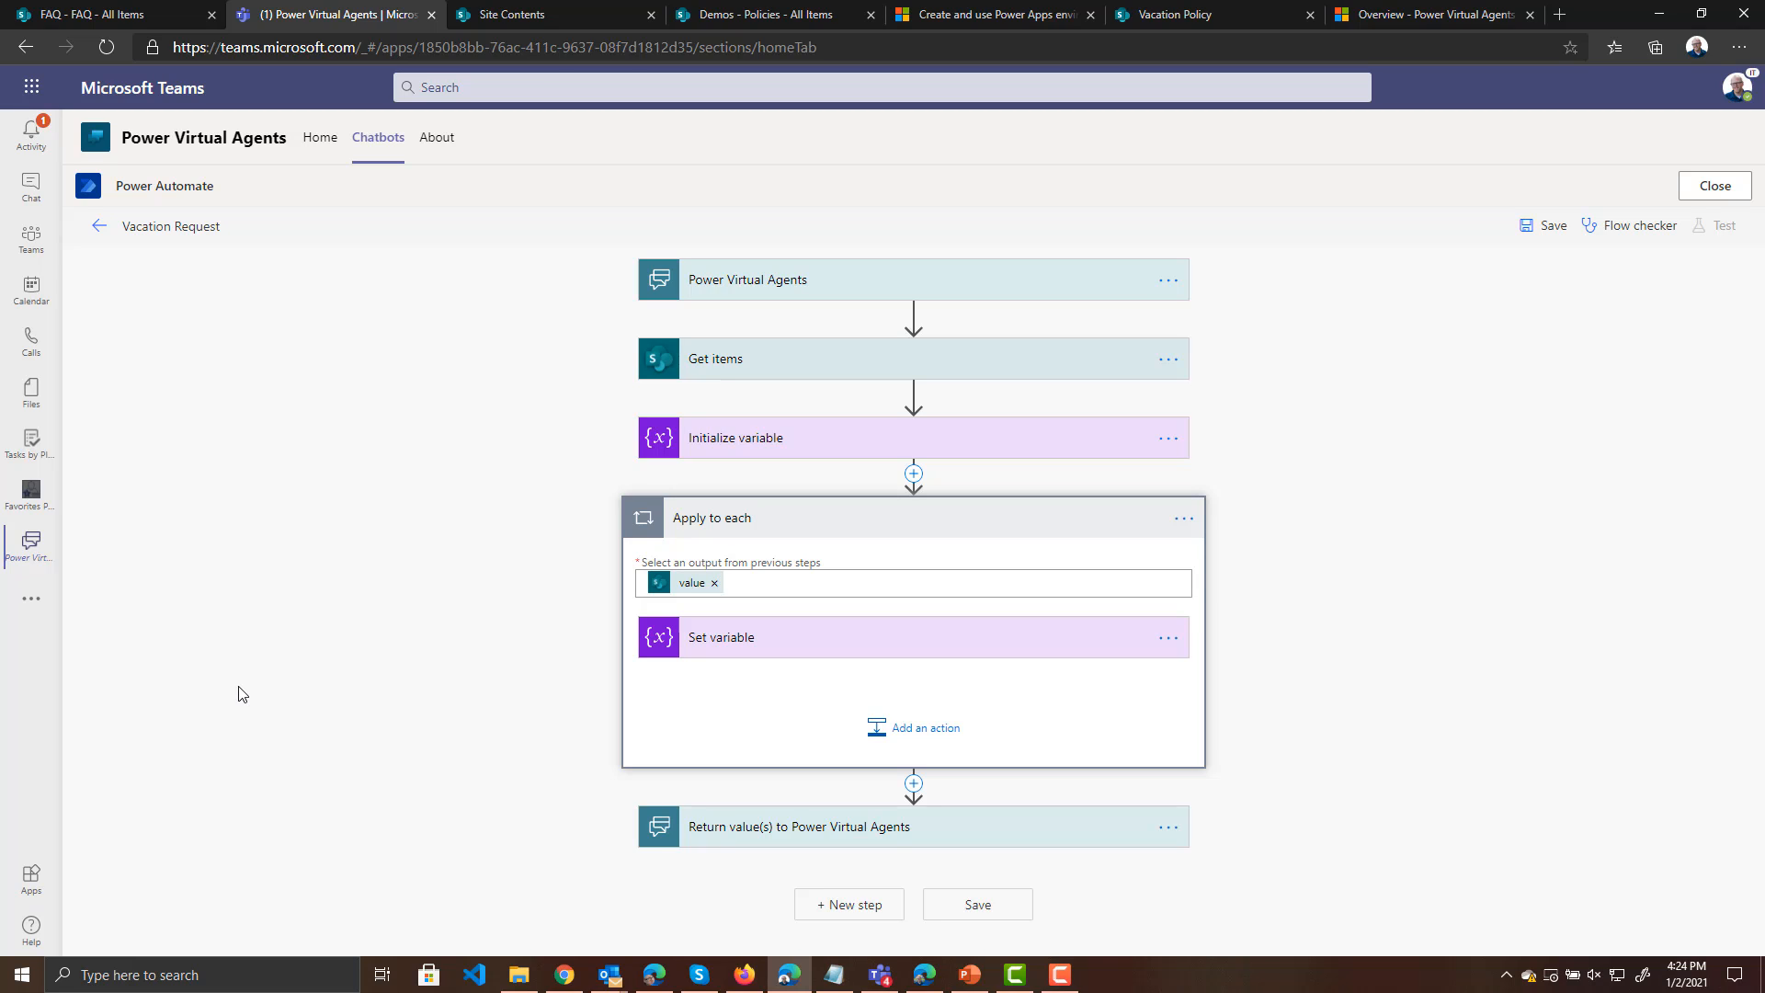
left_click(448, 684)
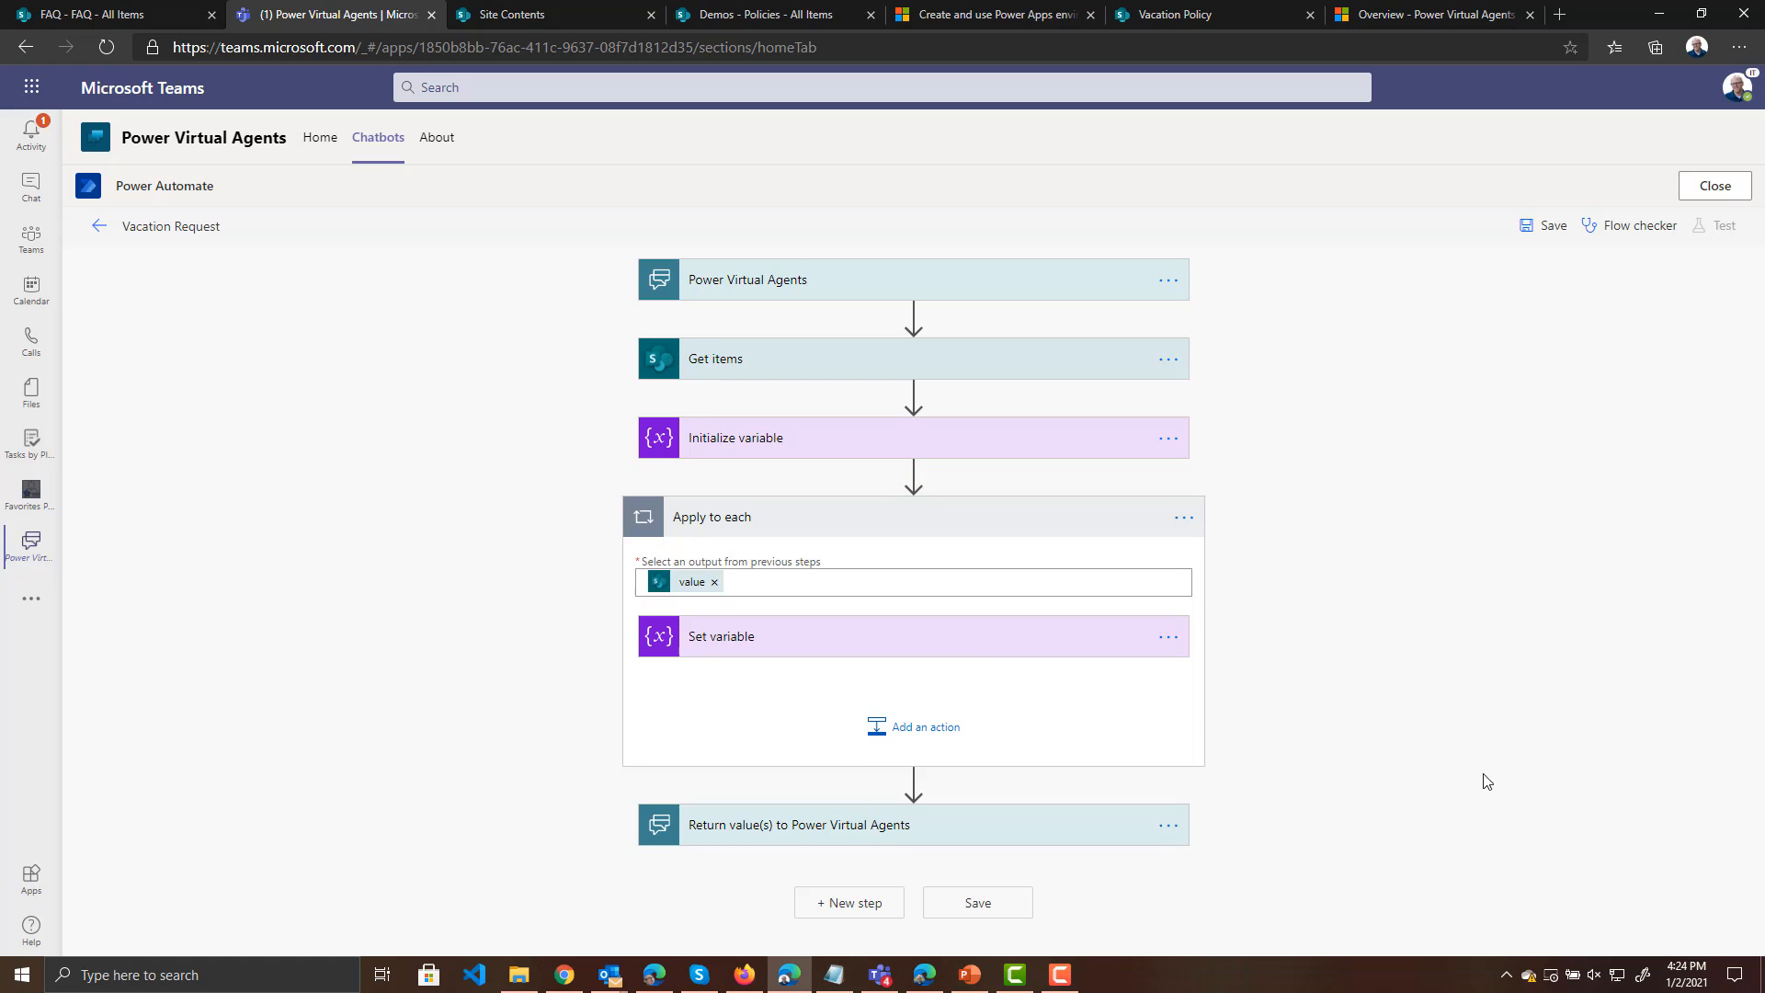
Use the response variable as the value of the response output, and save and close the flow
left_click(891, 842)
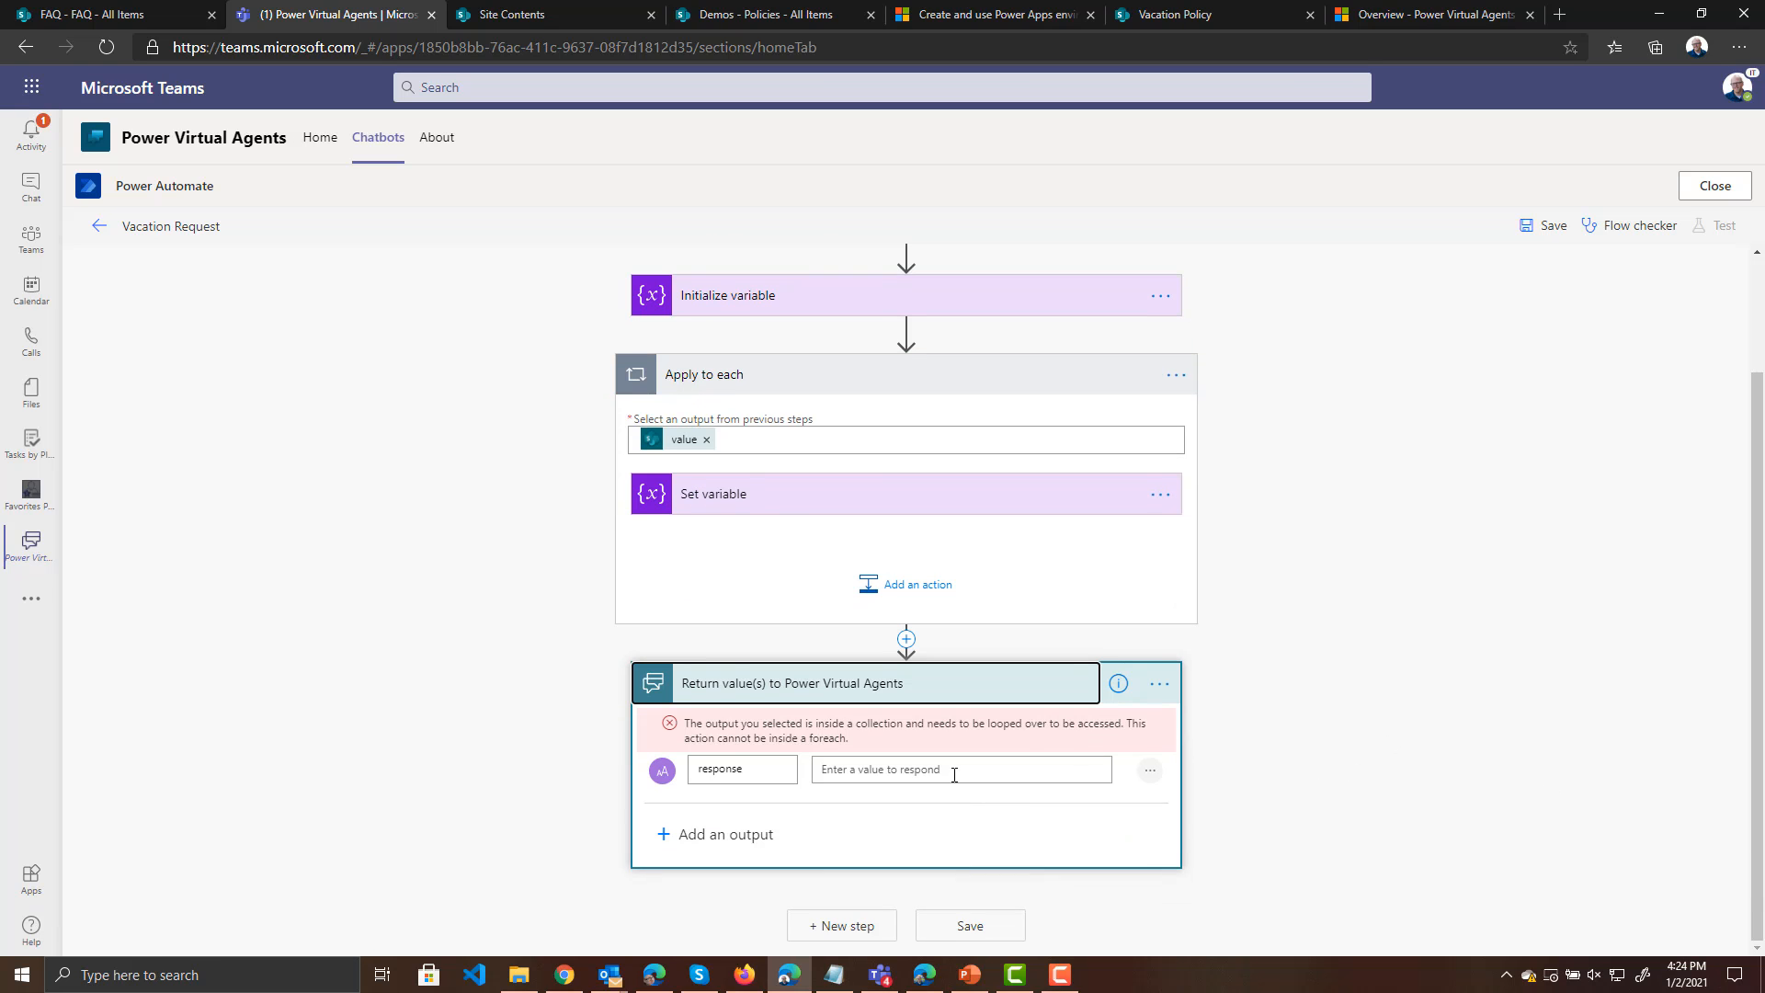
left_click(1041, 769)
scroll(1041, 769, "down", 4)
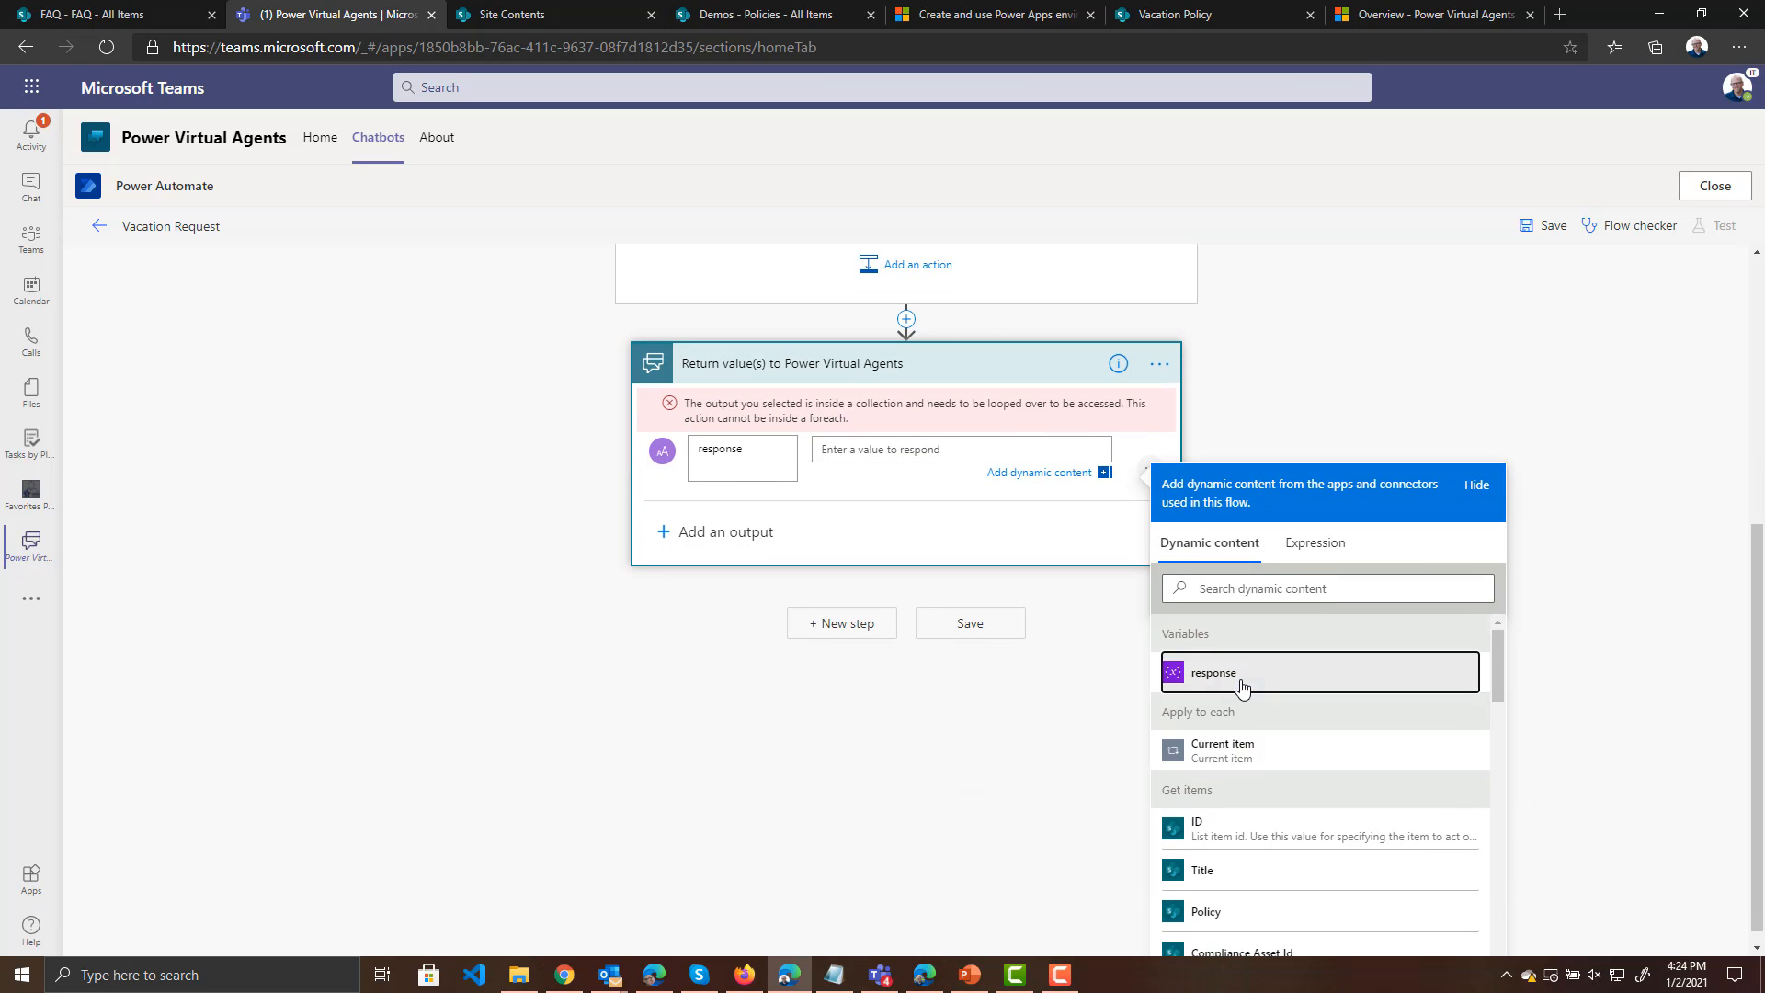
left_click(1241, 685)
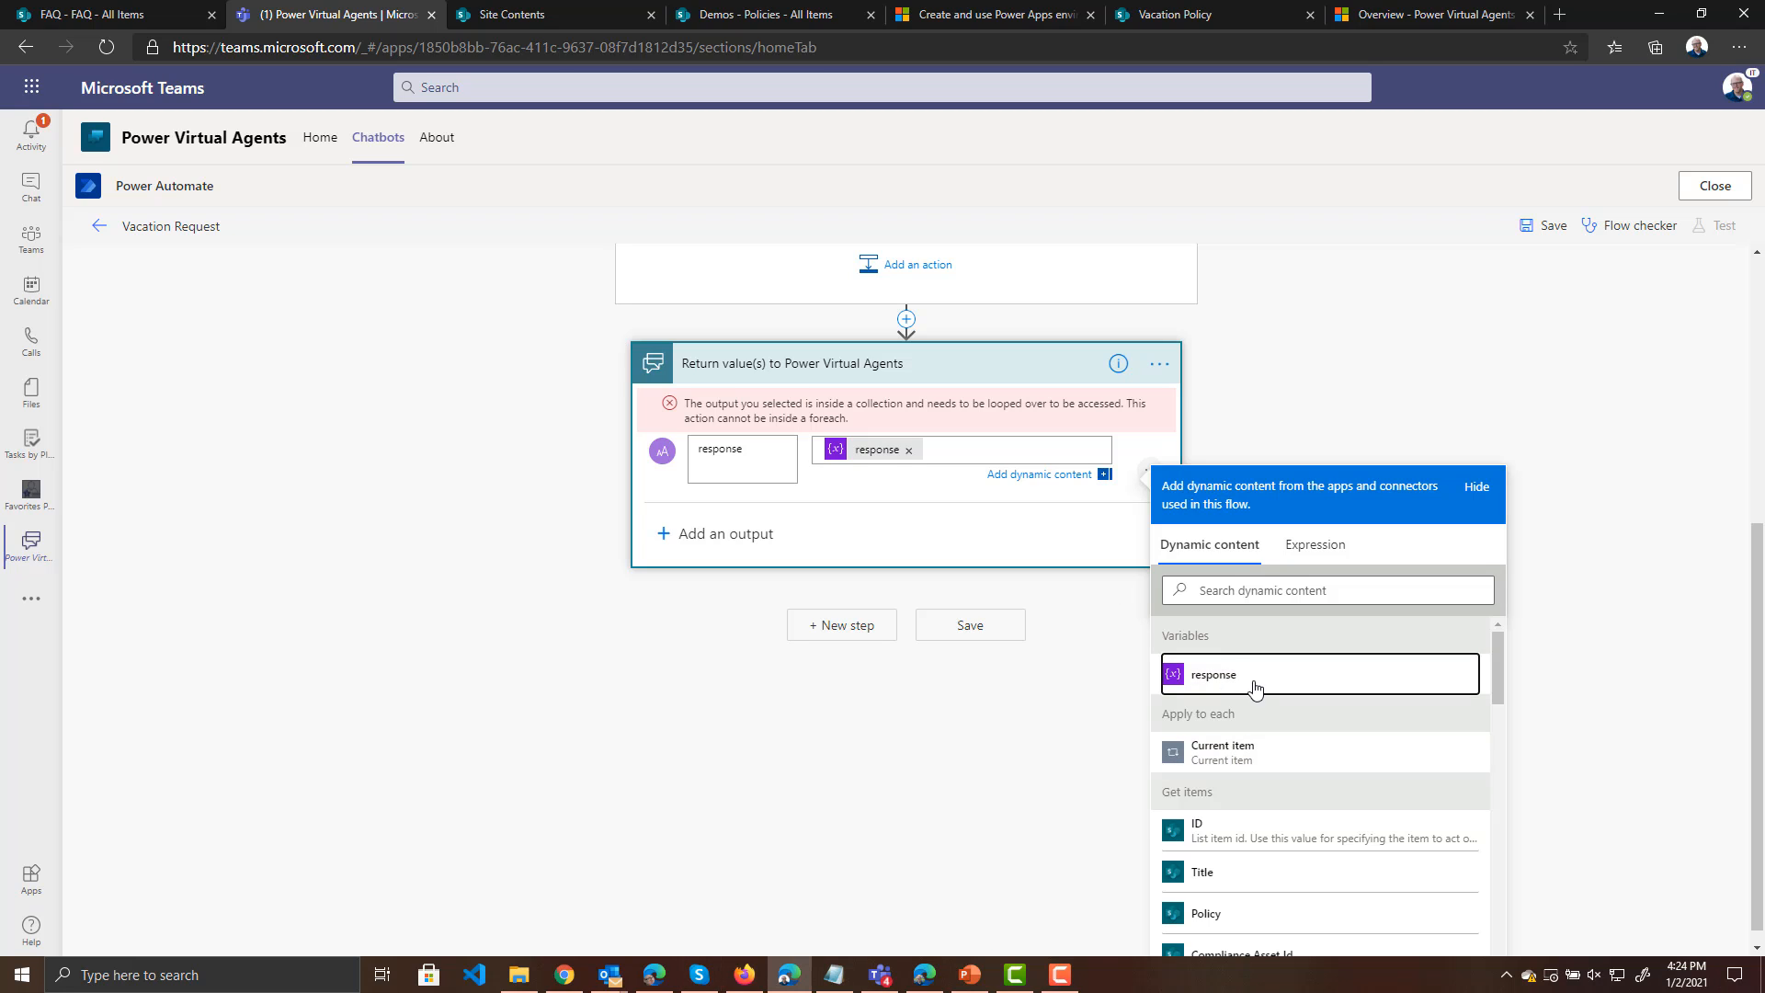
left_click(963, 633)
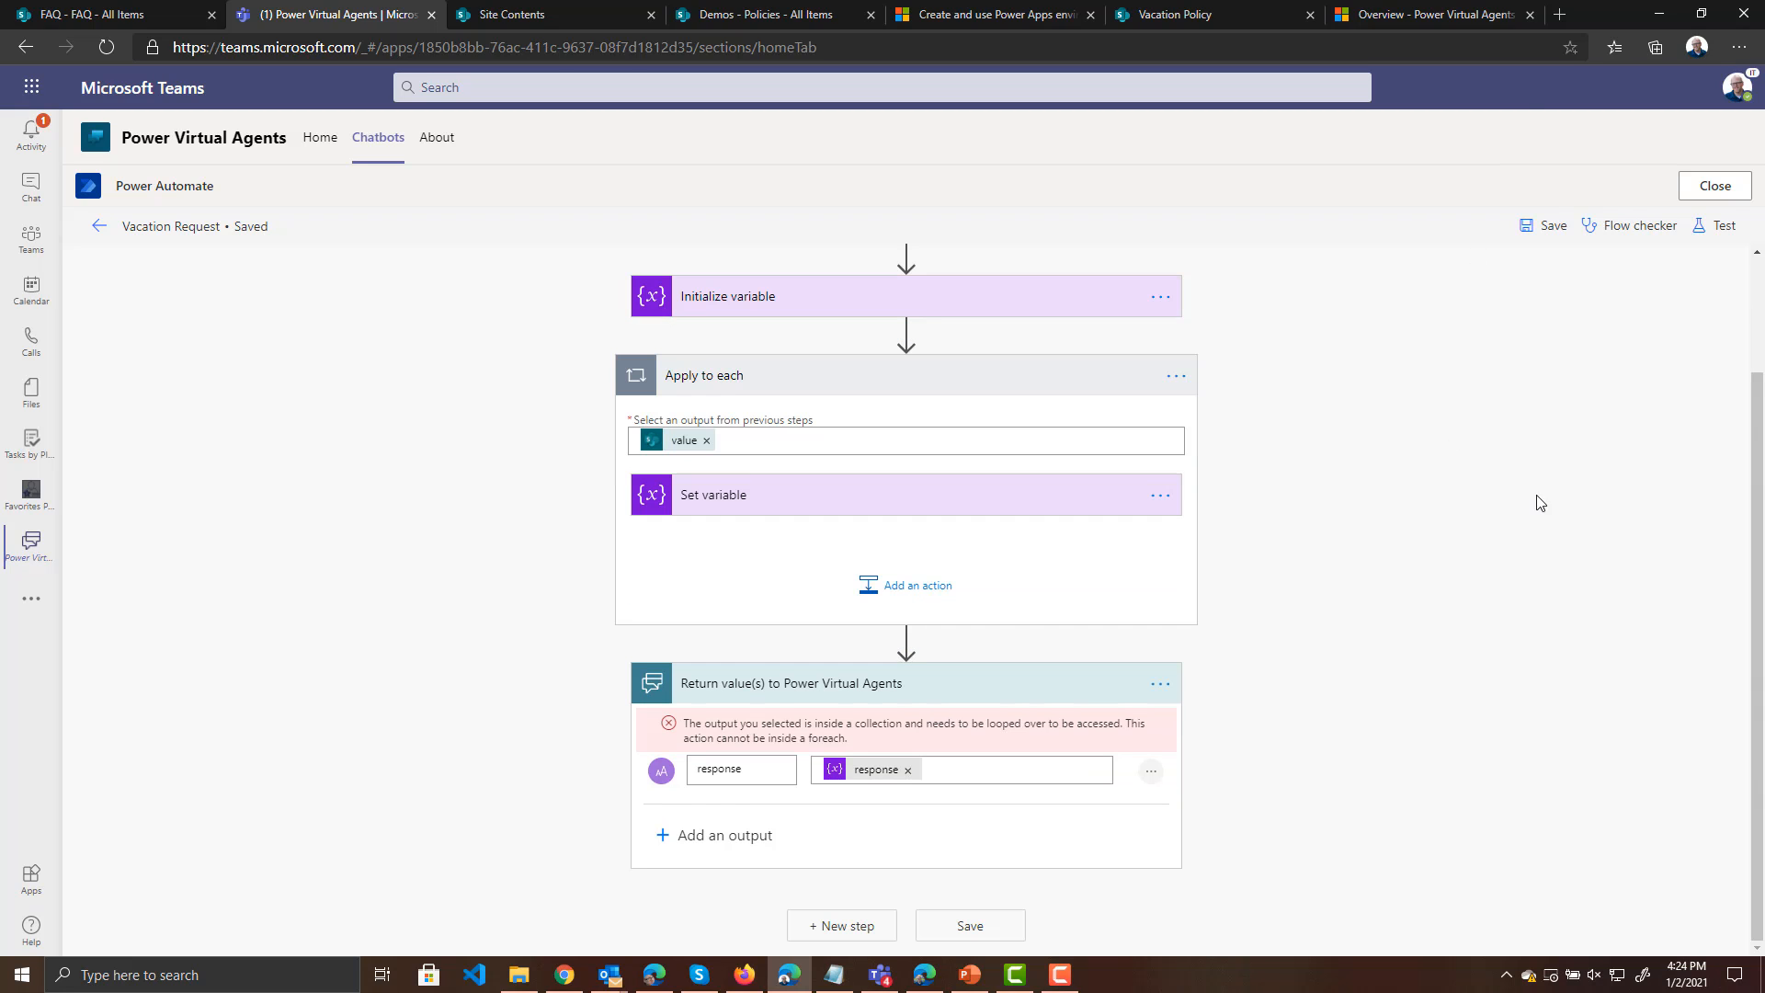
left_click(1715, 187)
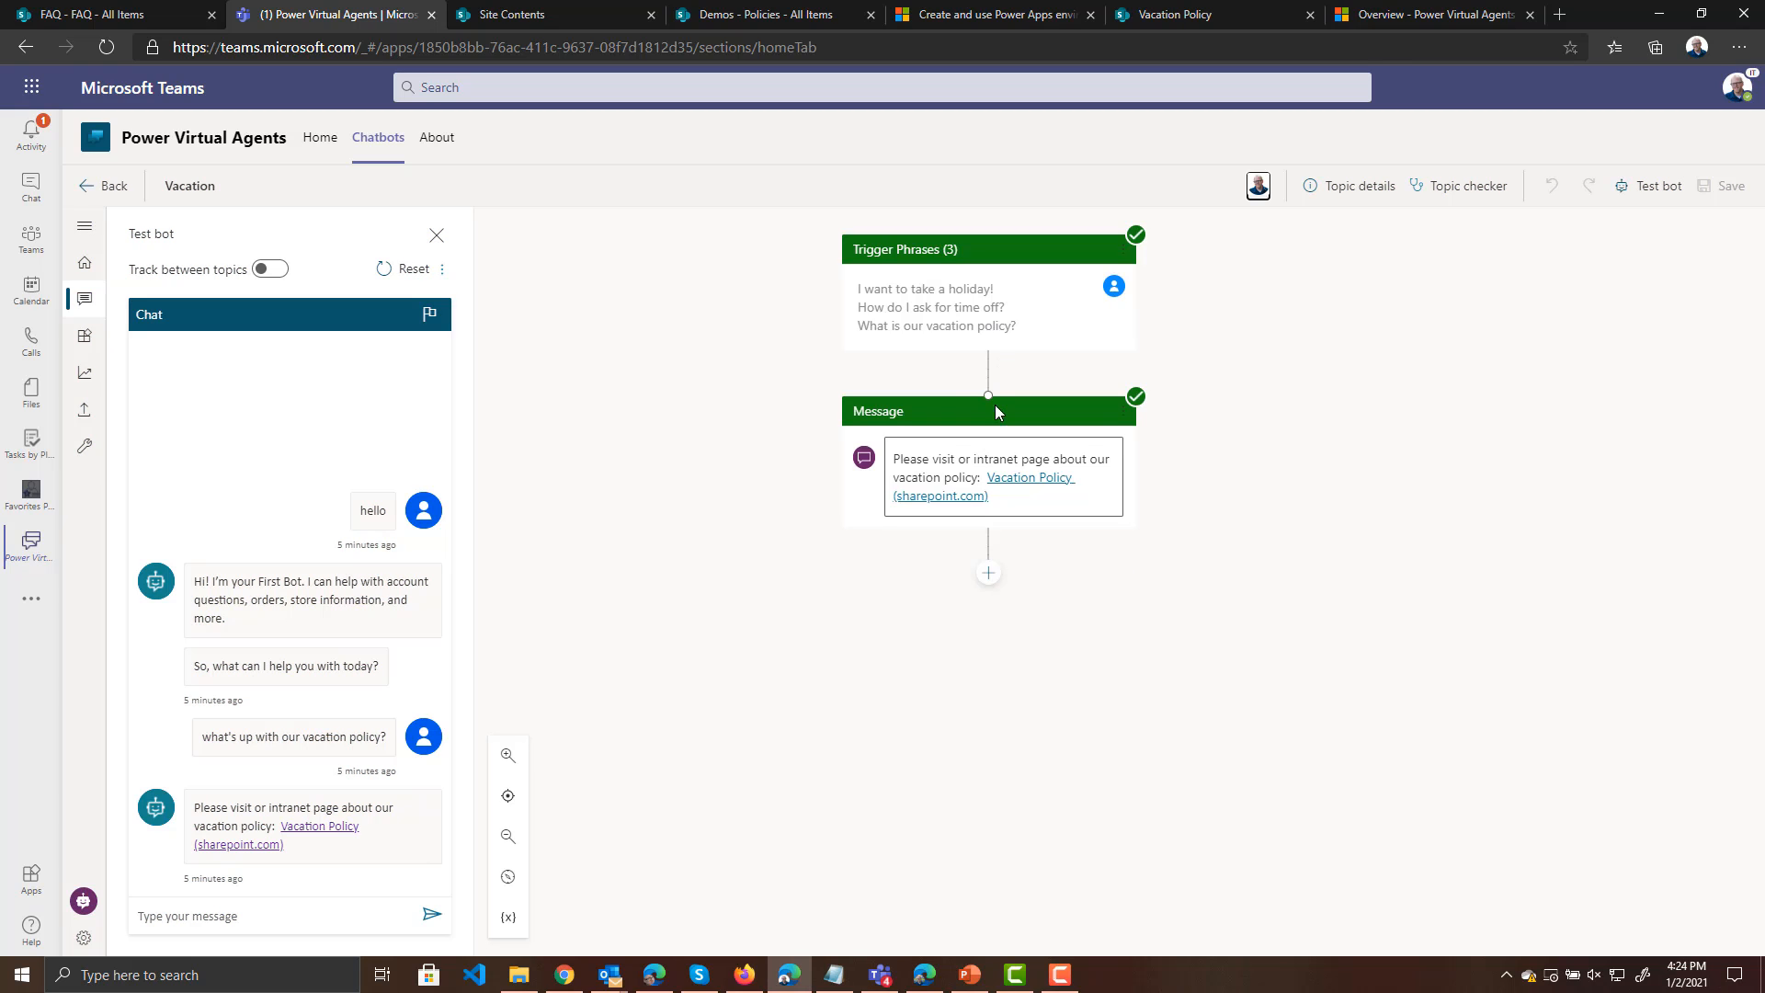
Insert a call to the Vacation Request flow between the trigger phrases and the message in the Vacation topic
left_click(989, 374)
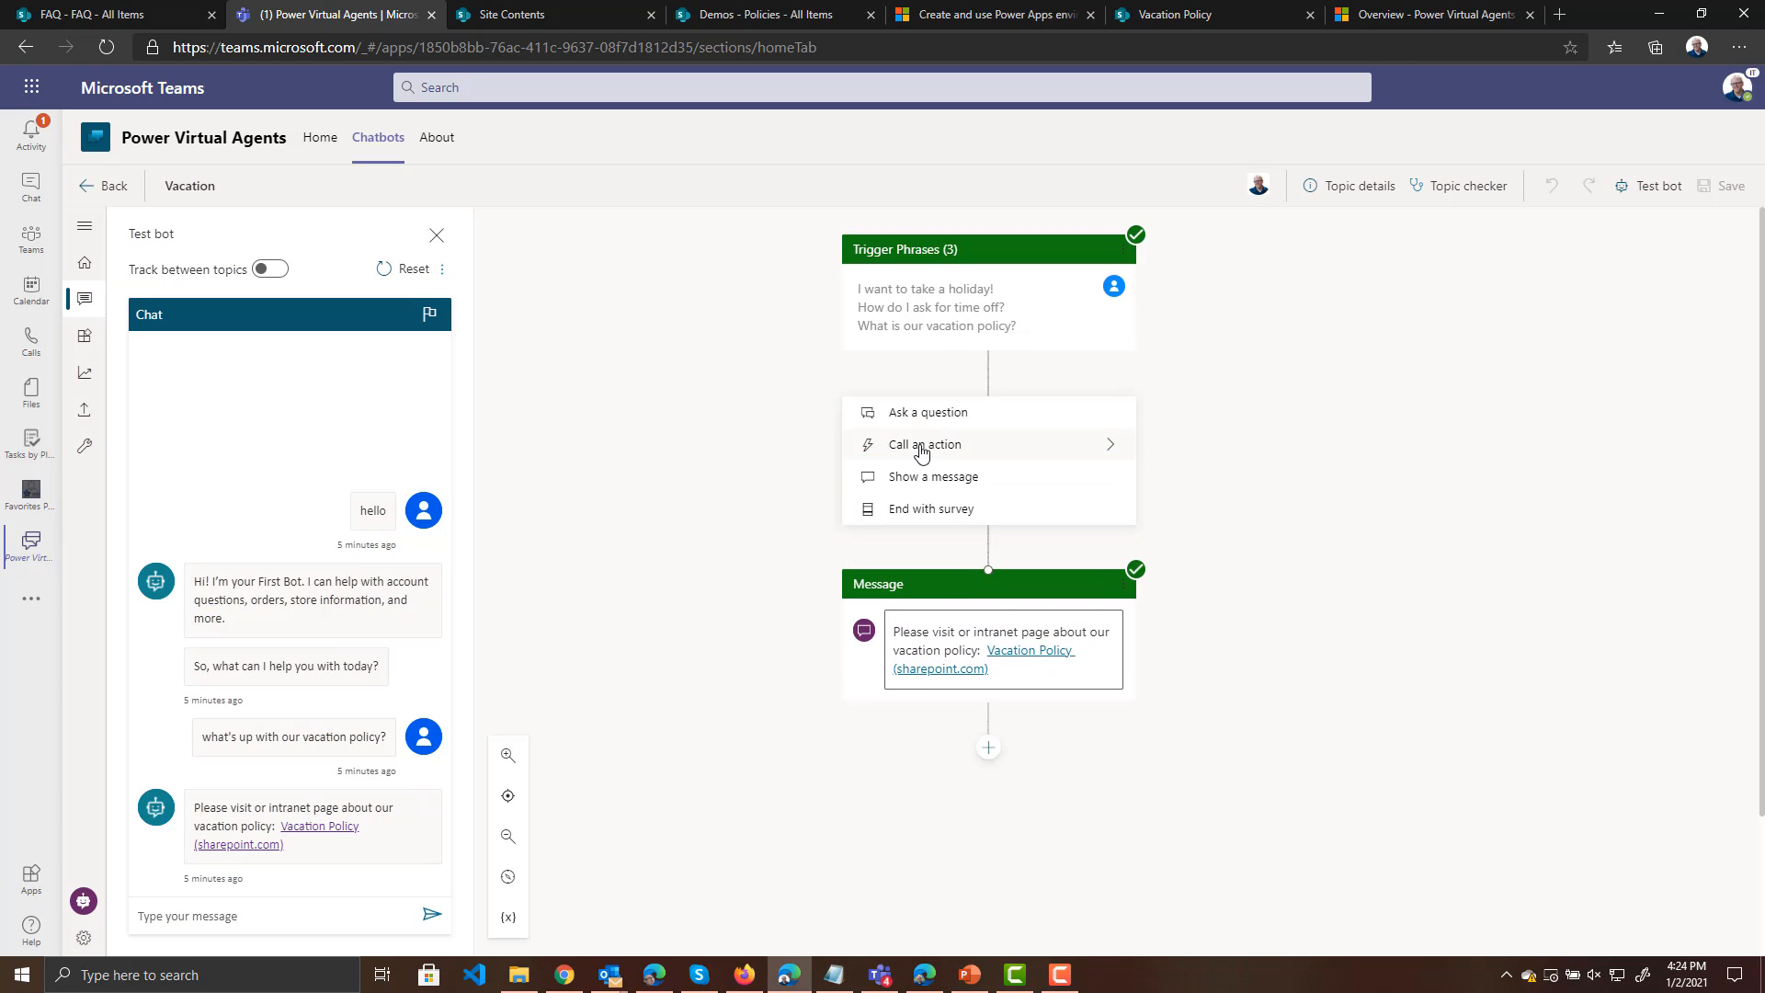
mouse_move(921, 450)
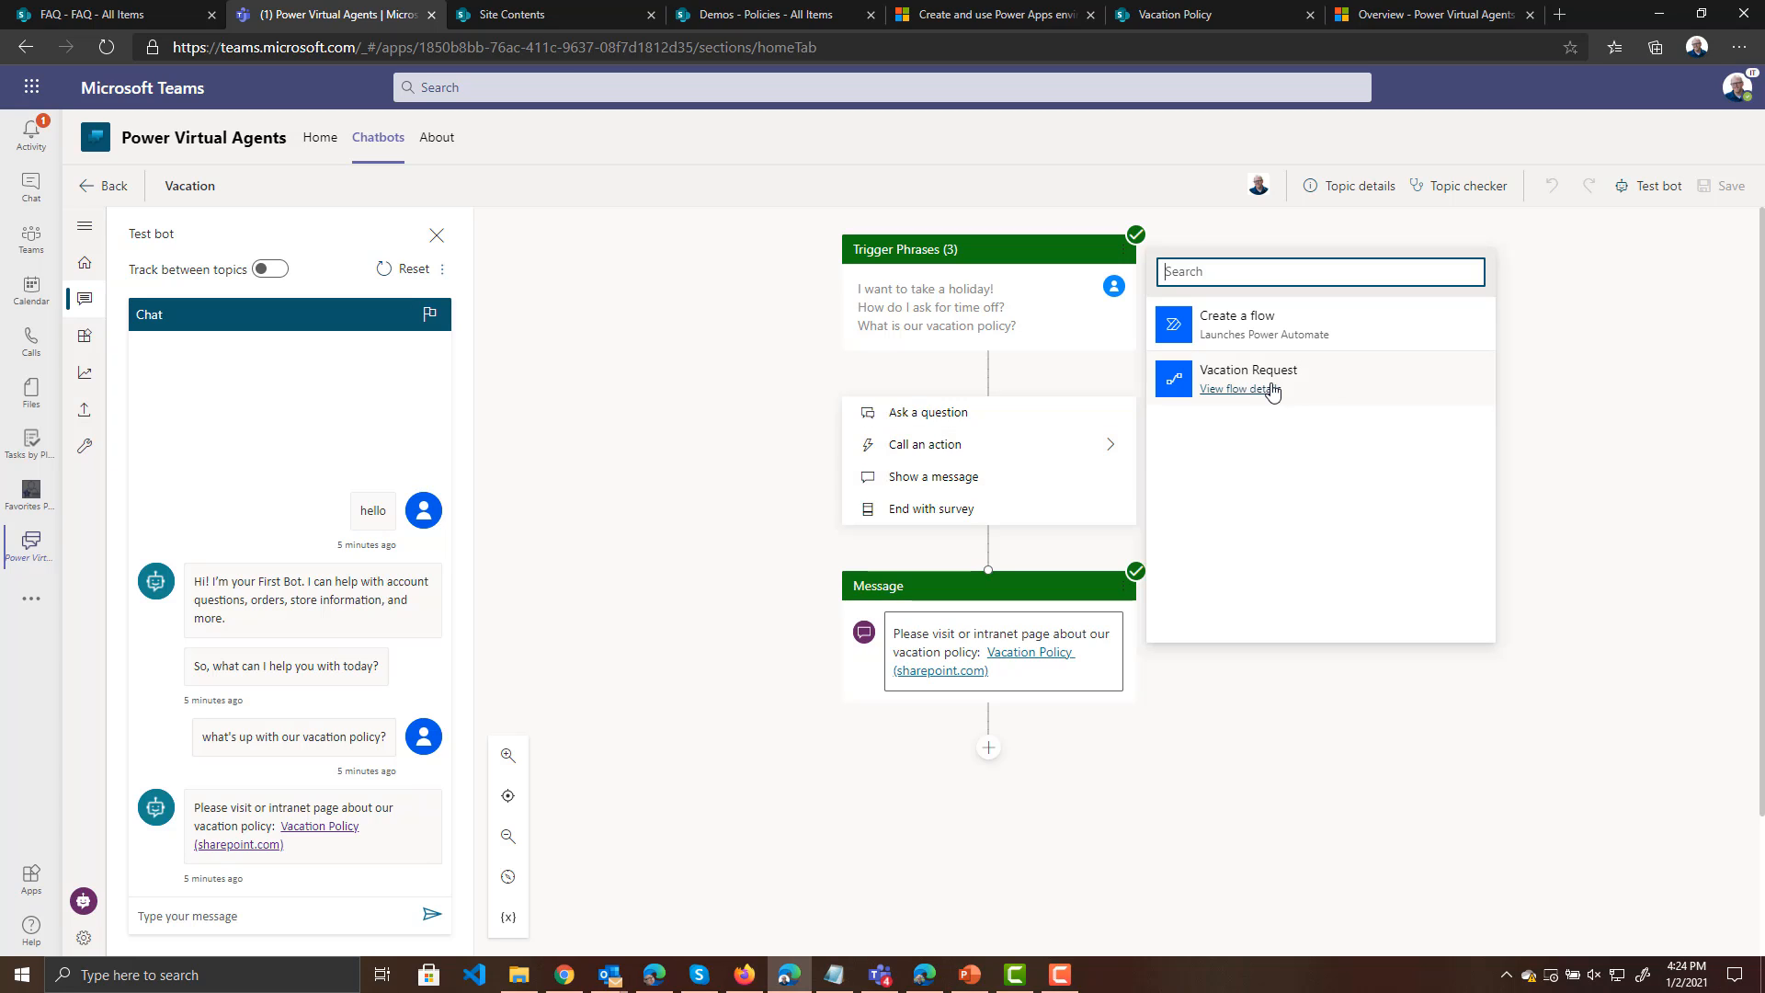
mouse_move(1186, 377)
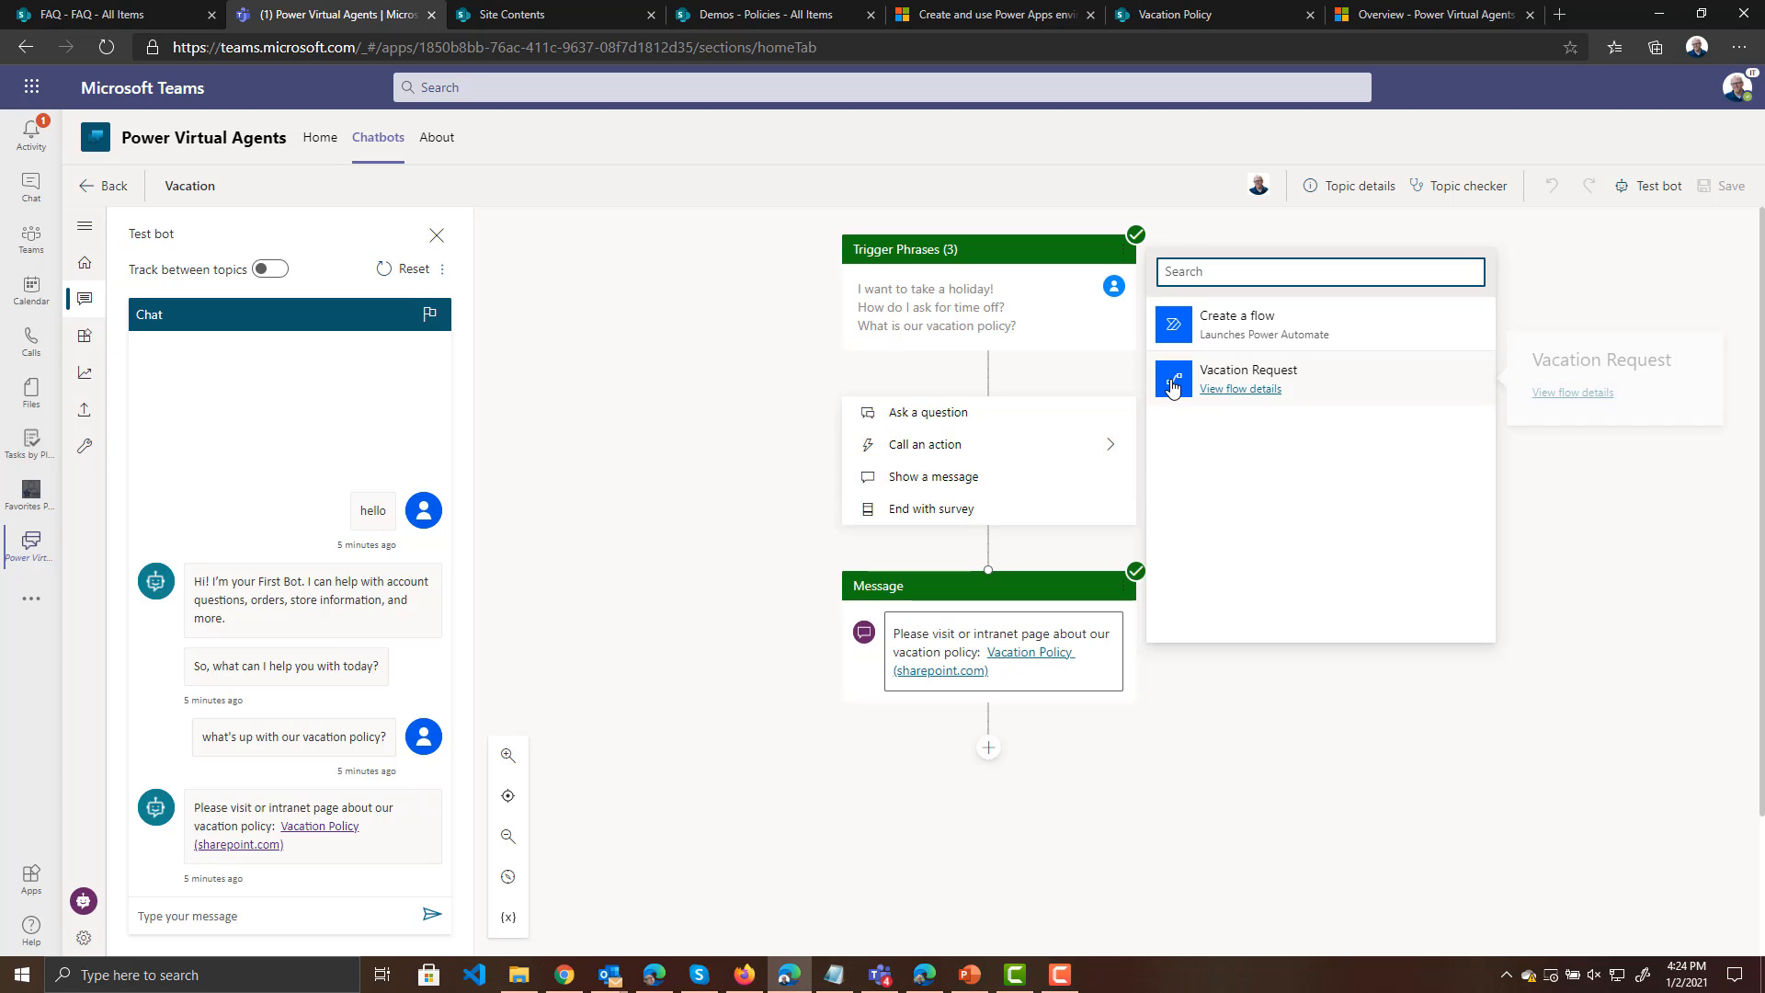
left_click(1173, 387)
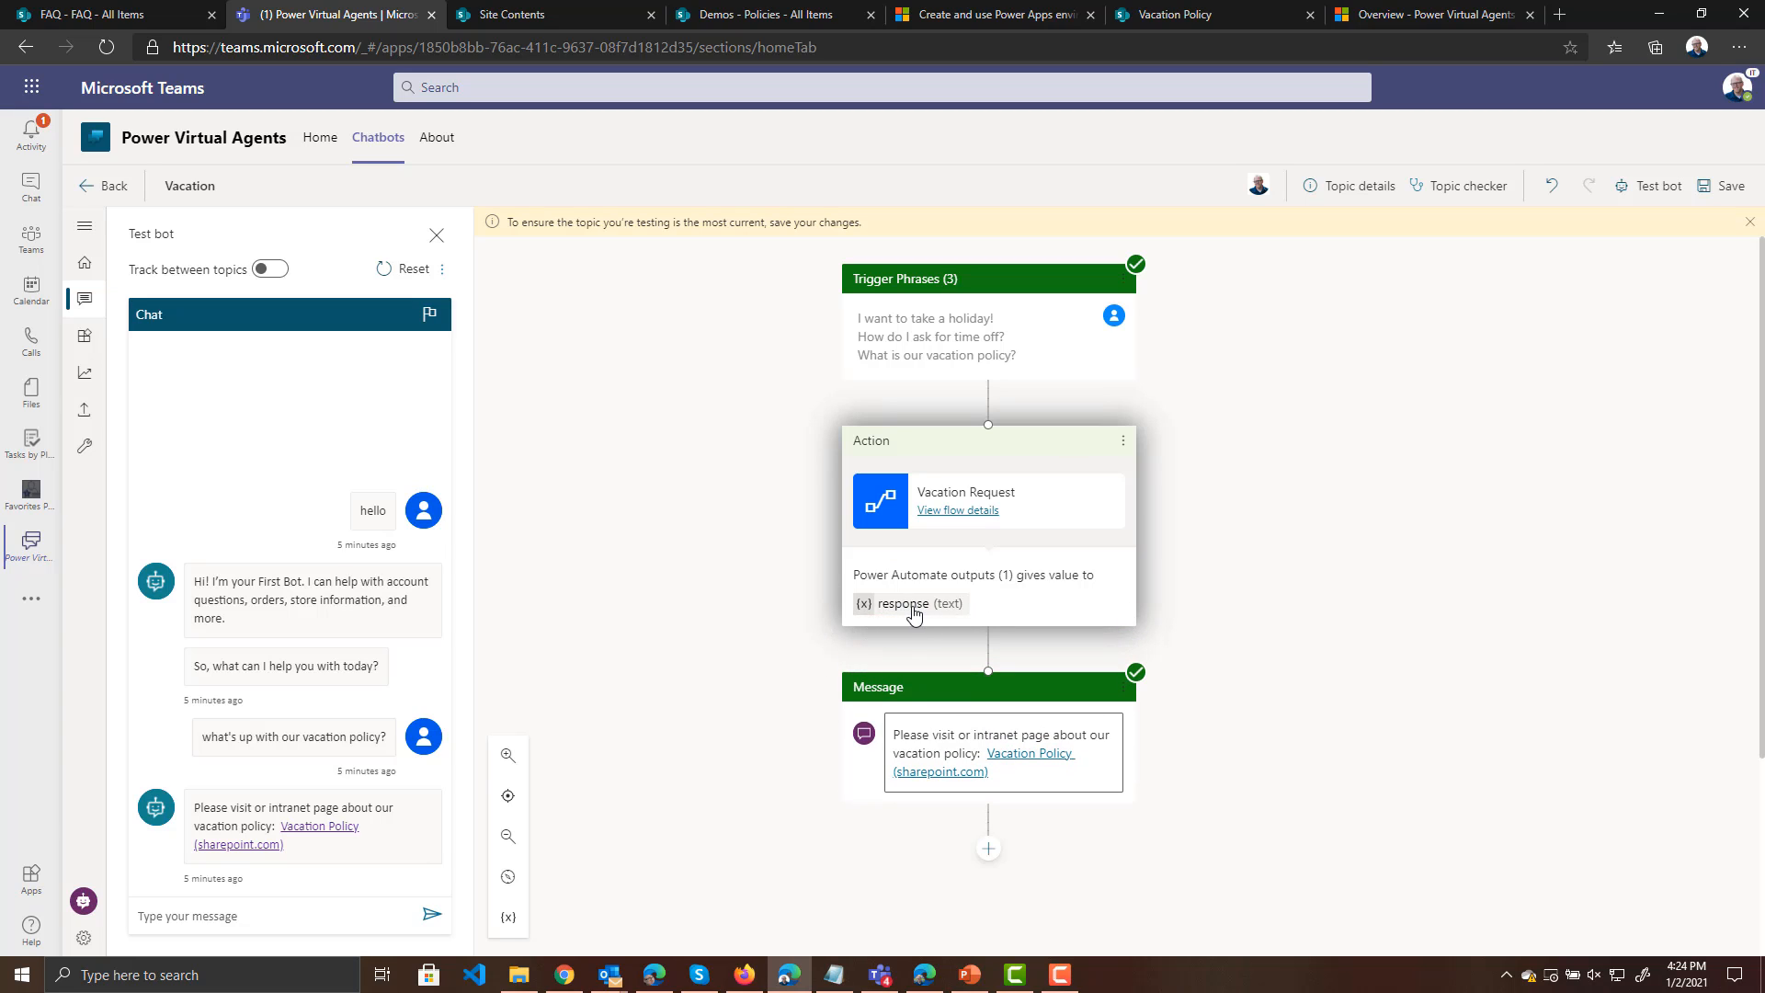
Replace the message's text and link with the response variable, and save the topic
scroll(1333, 662, "down", 2)
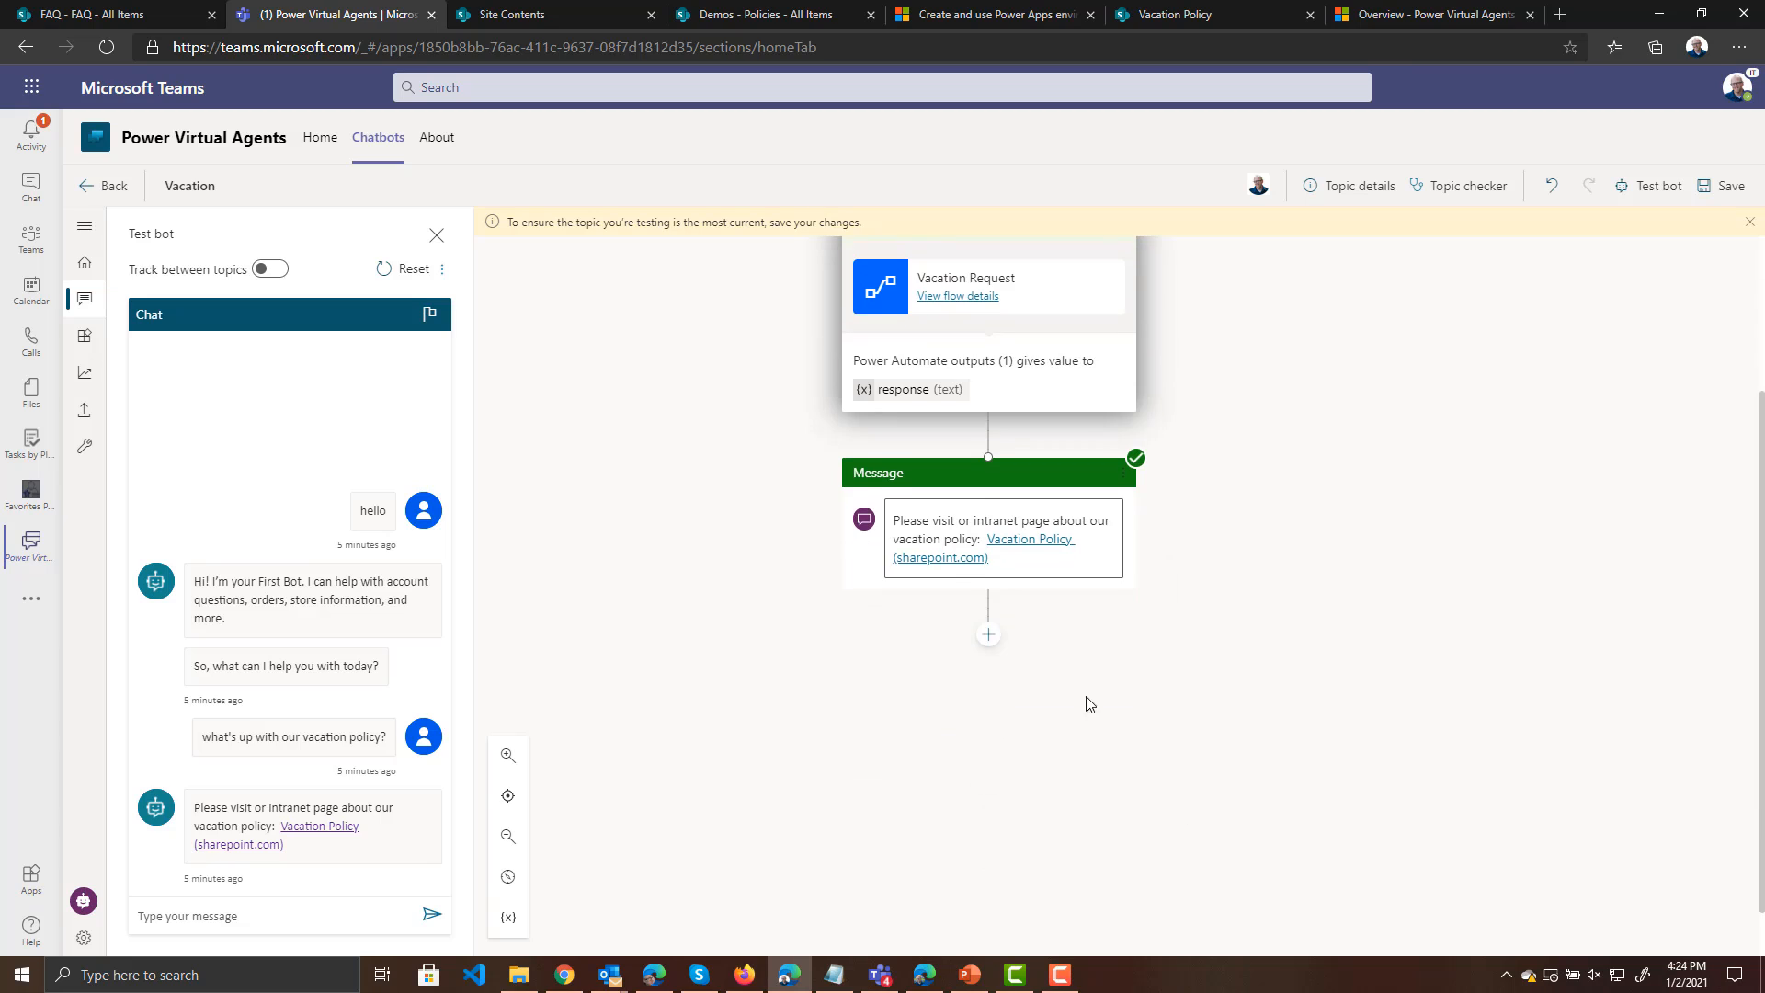
left_click(1040, 571)
key("ctrl+a")
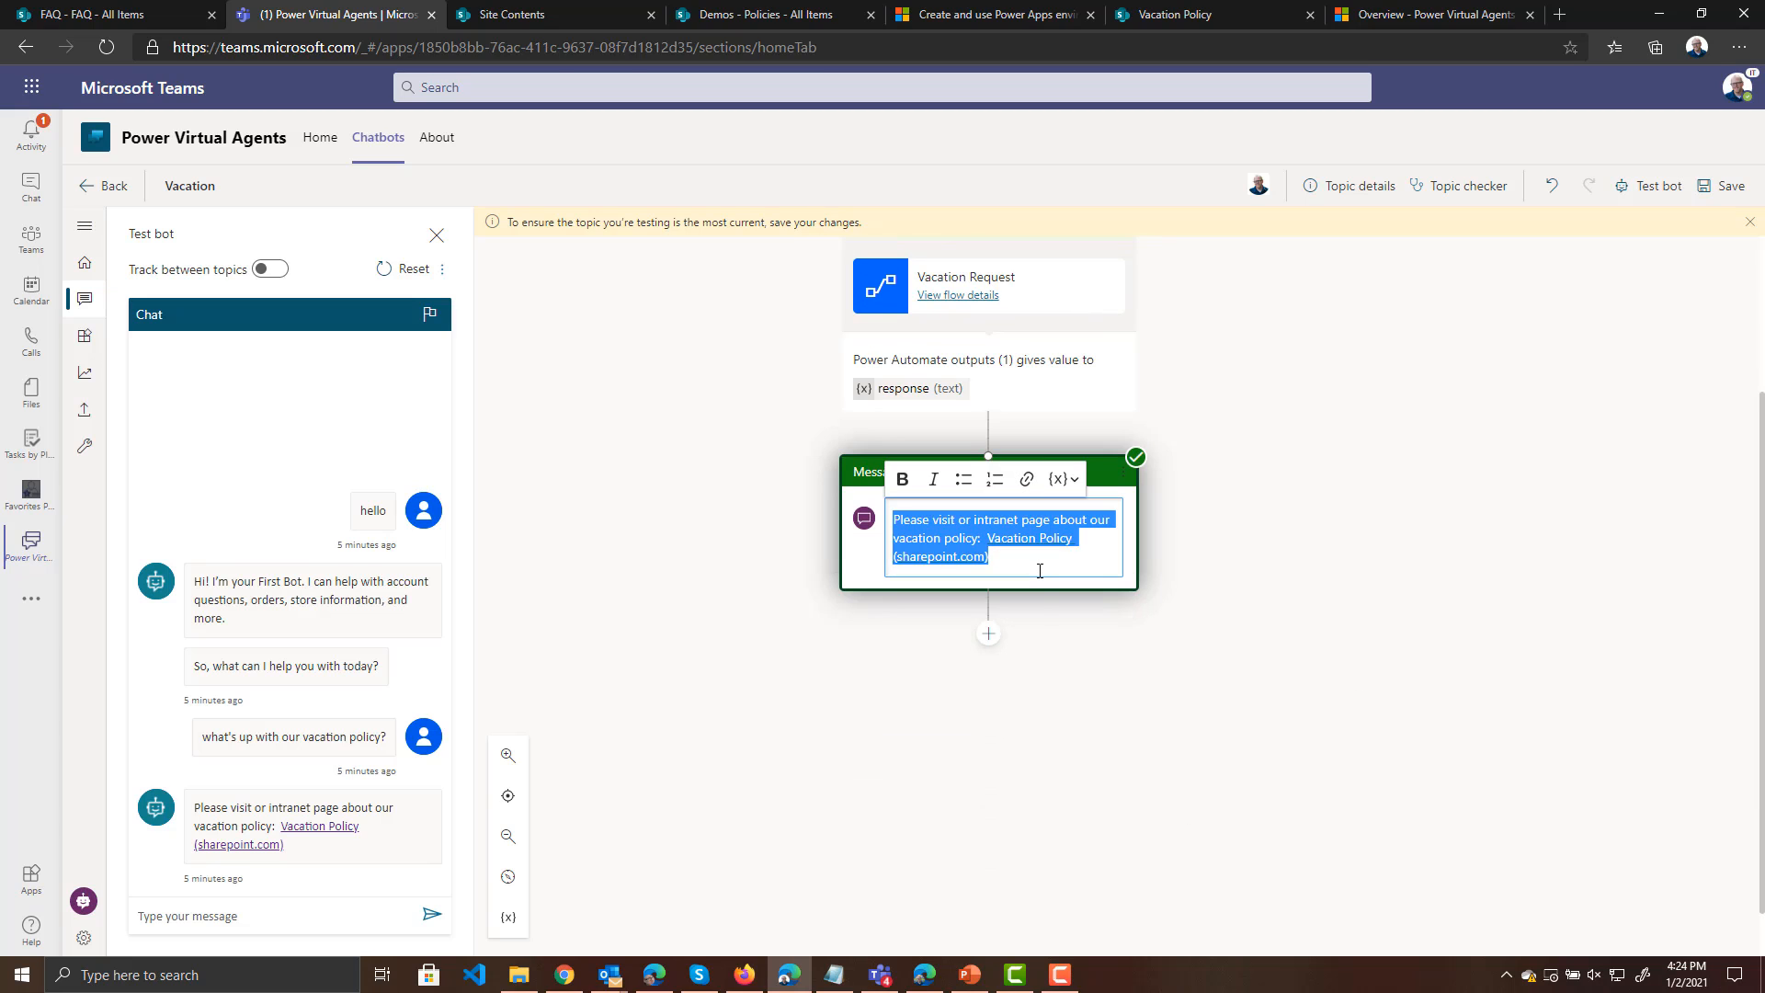
key("BackSpace")
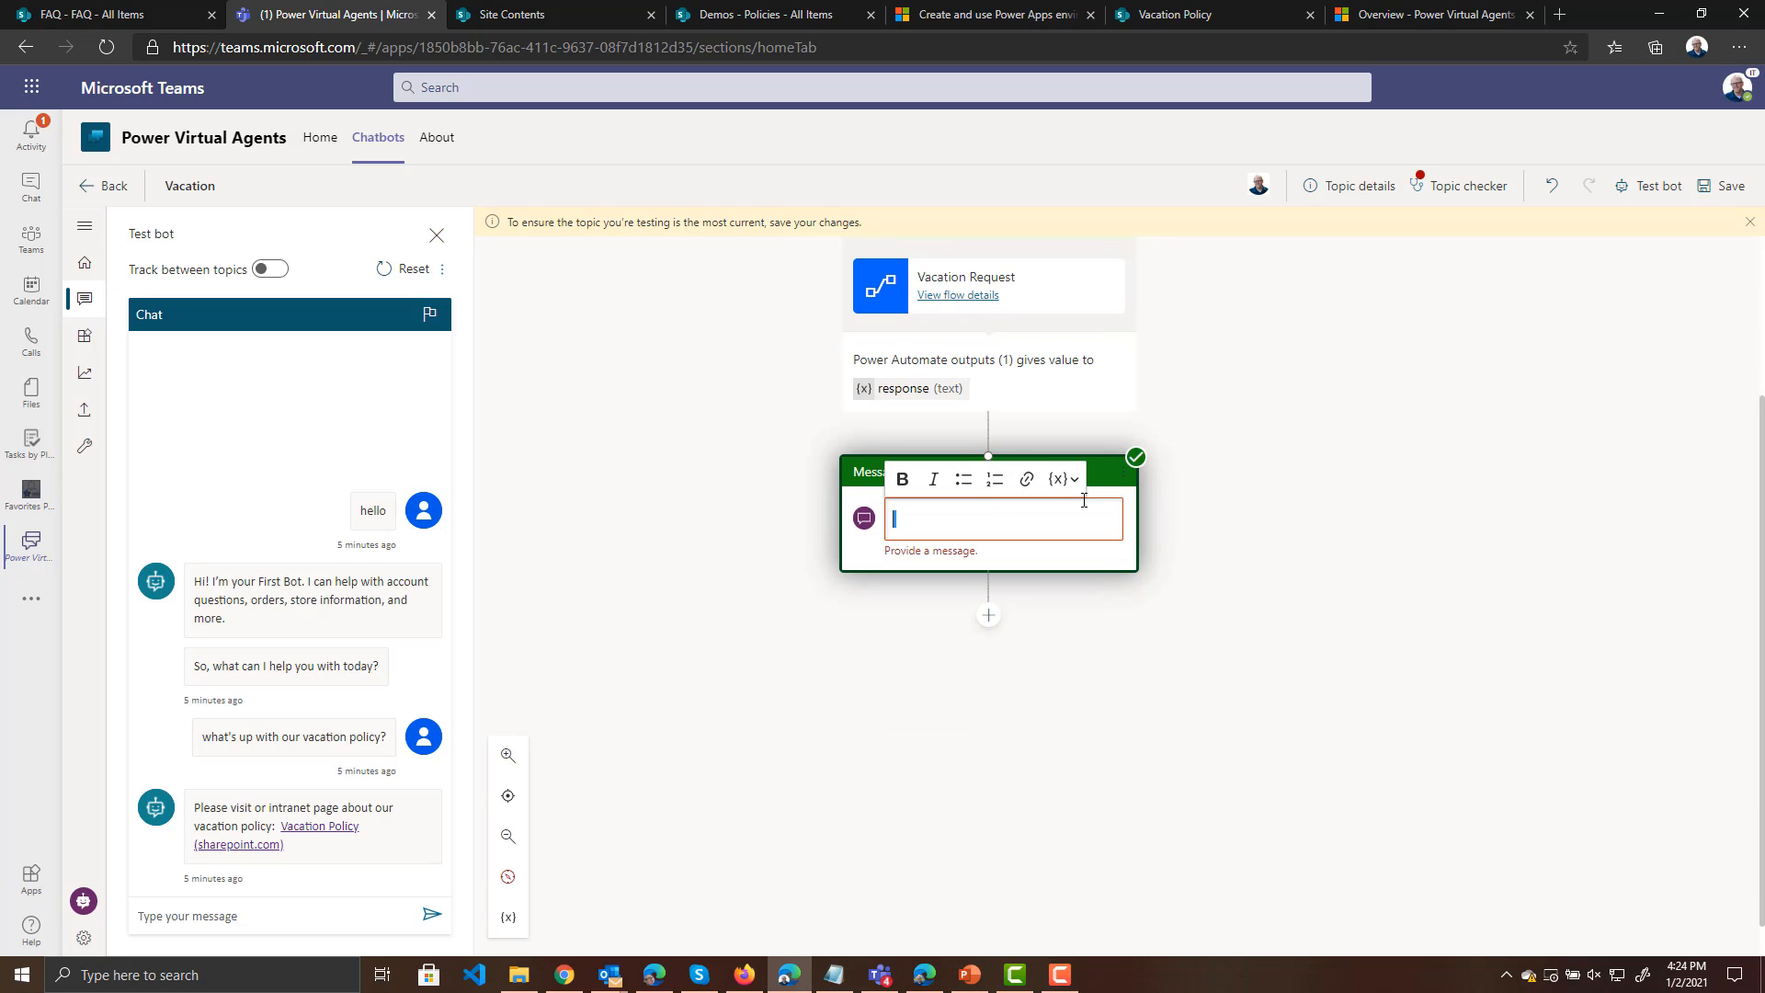
left_click(1062, 479)
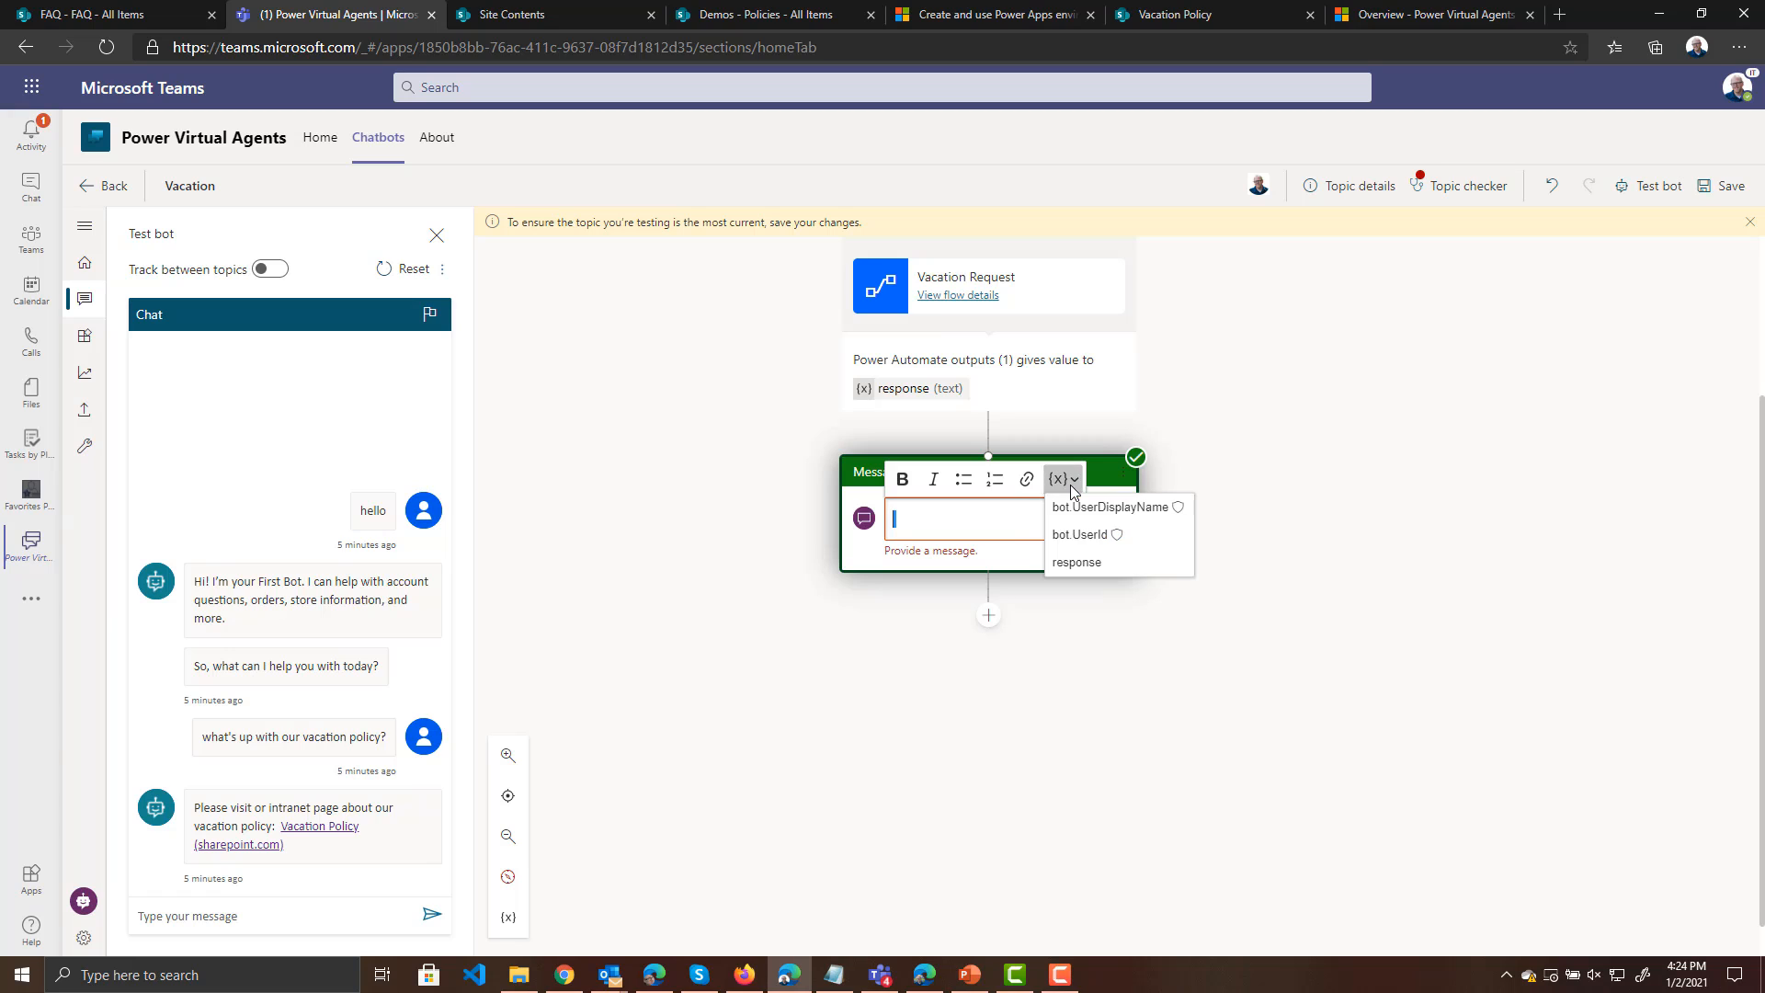
left_click(1078, 563)
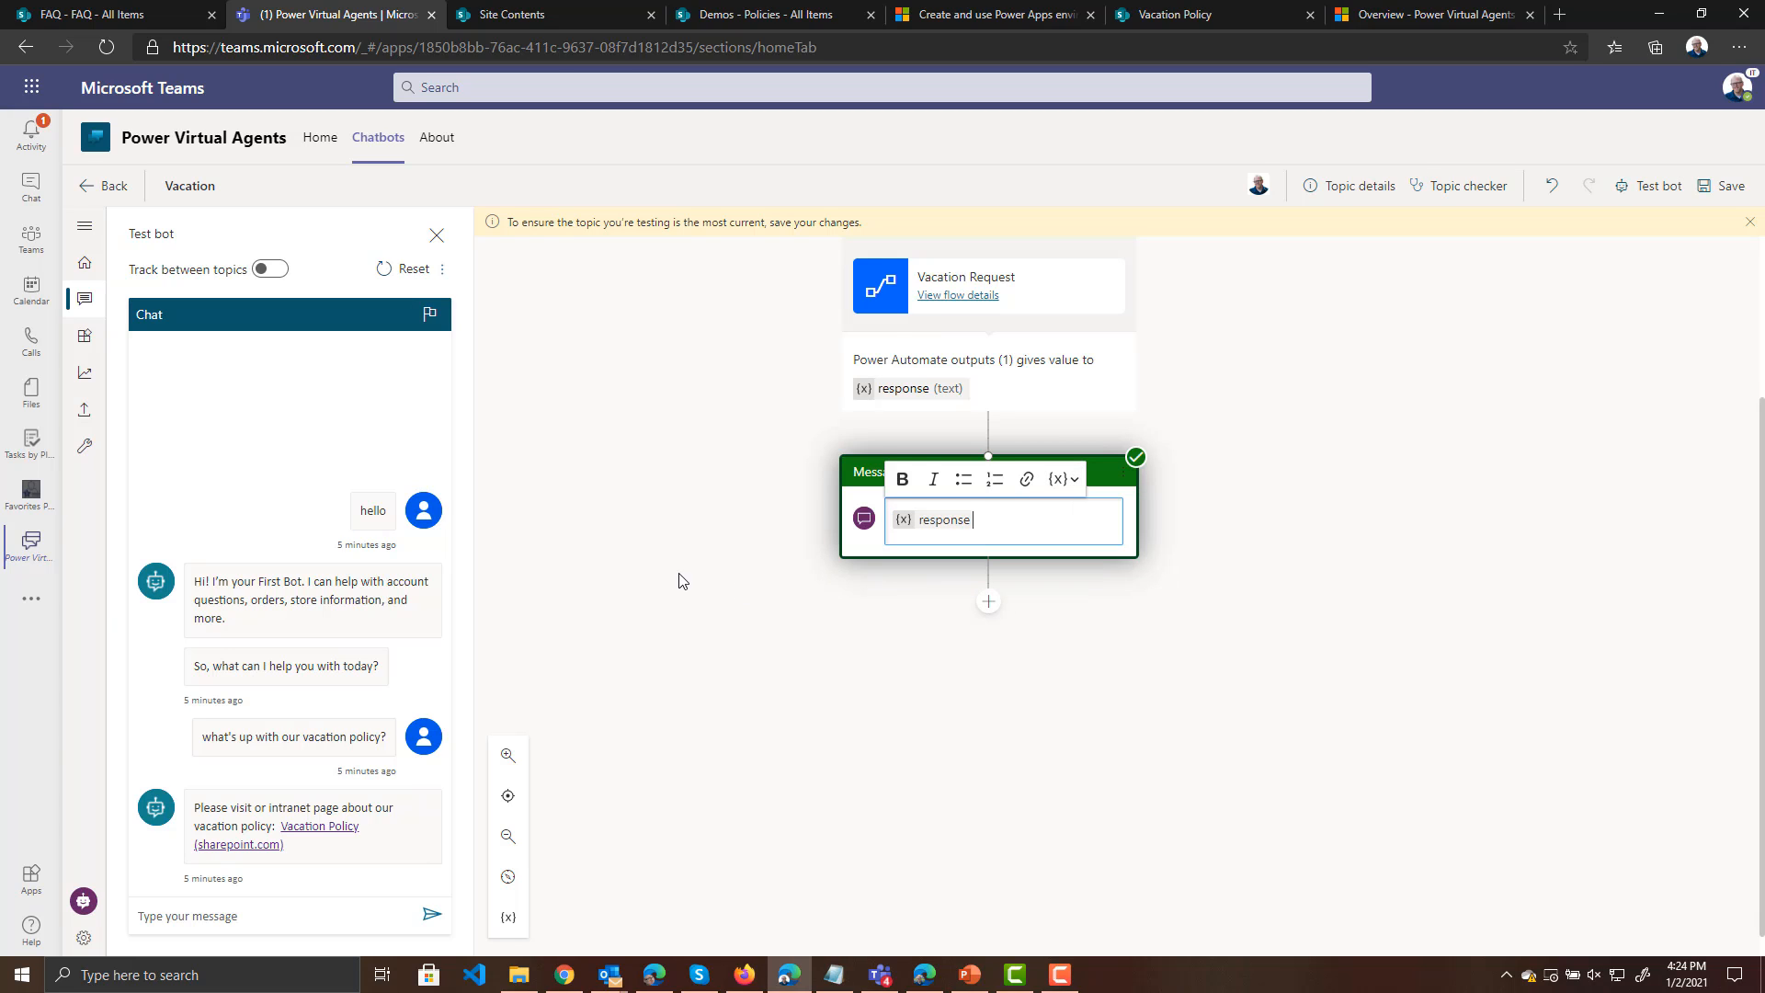
scroll(679, 580, "up", 1)
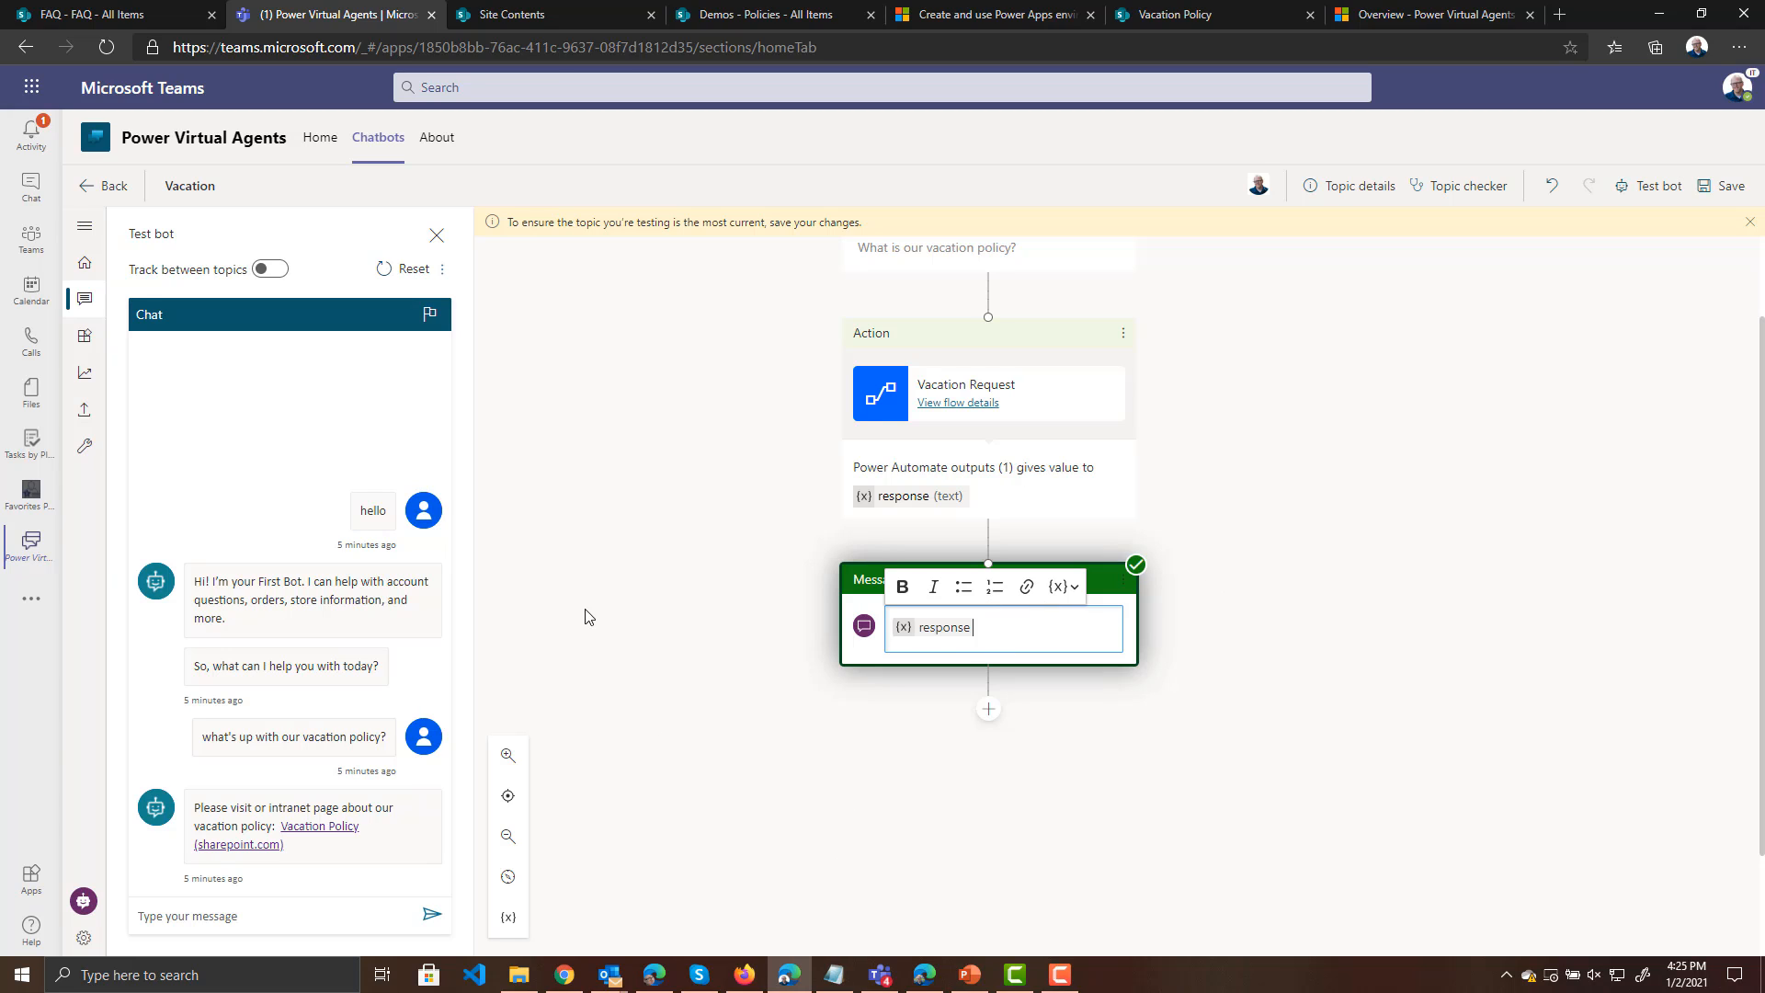
left_click(1705, 194)
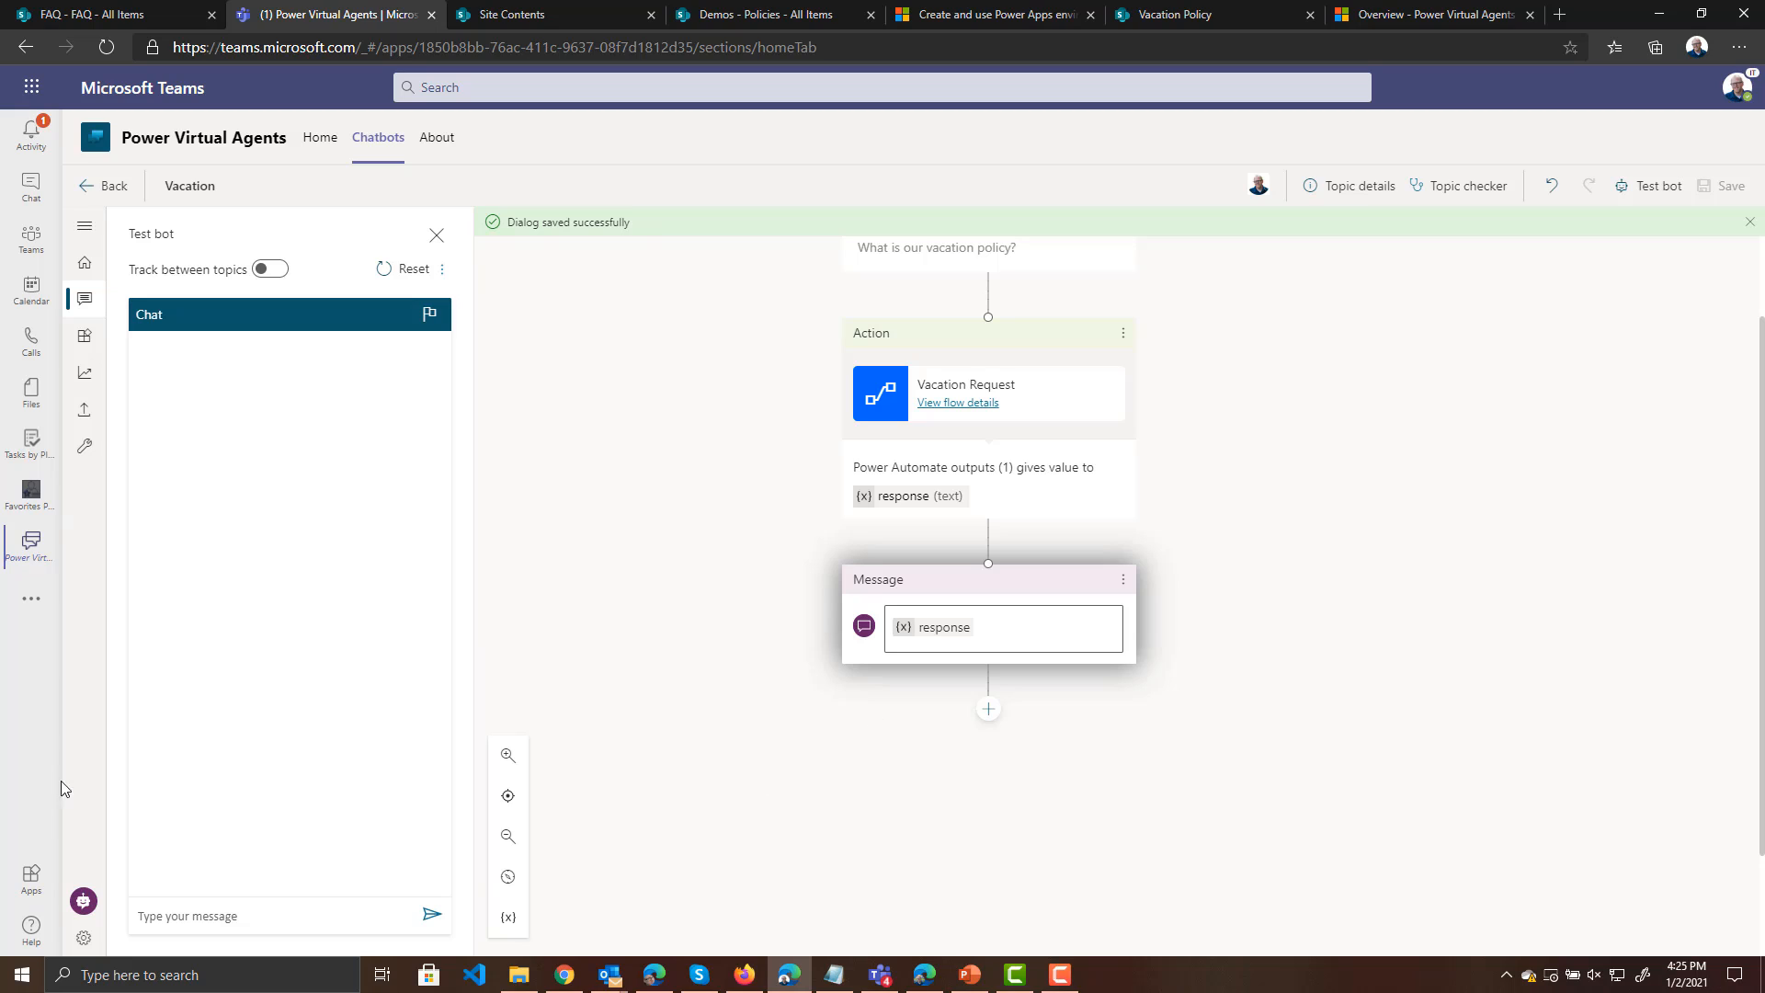
Try to start a test conversation by sending hello to the bot
left_click(275, 910)
type("hello")
key("Return")
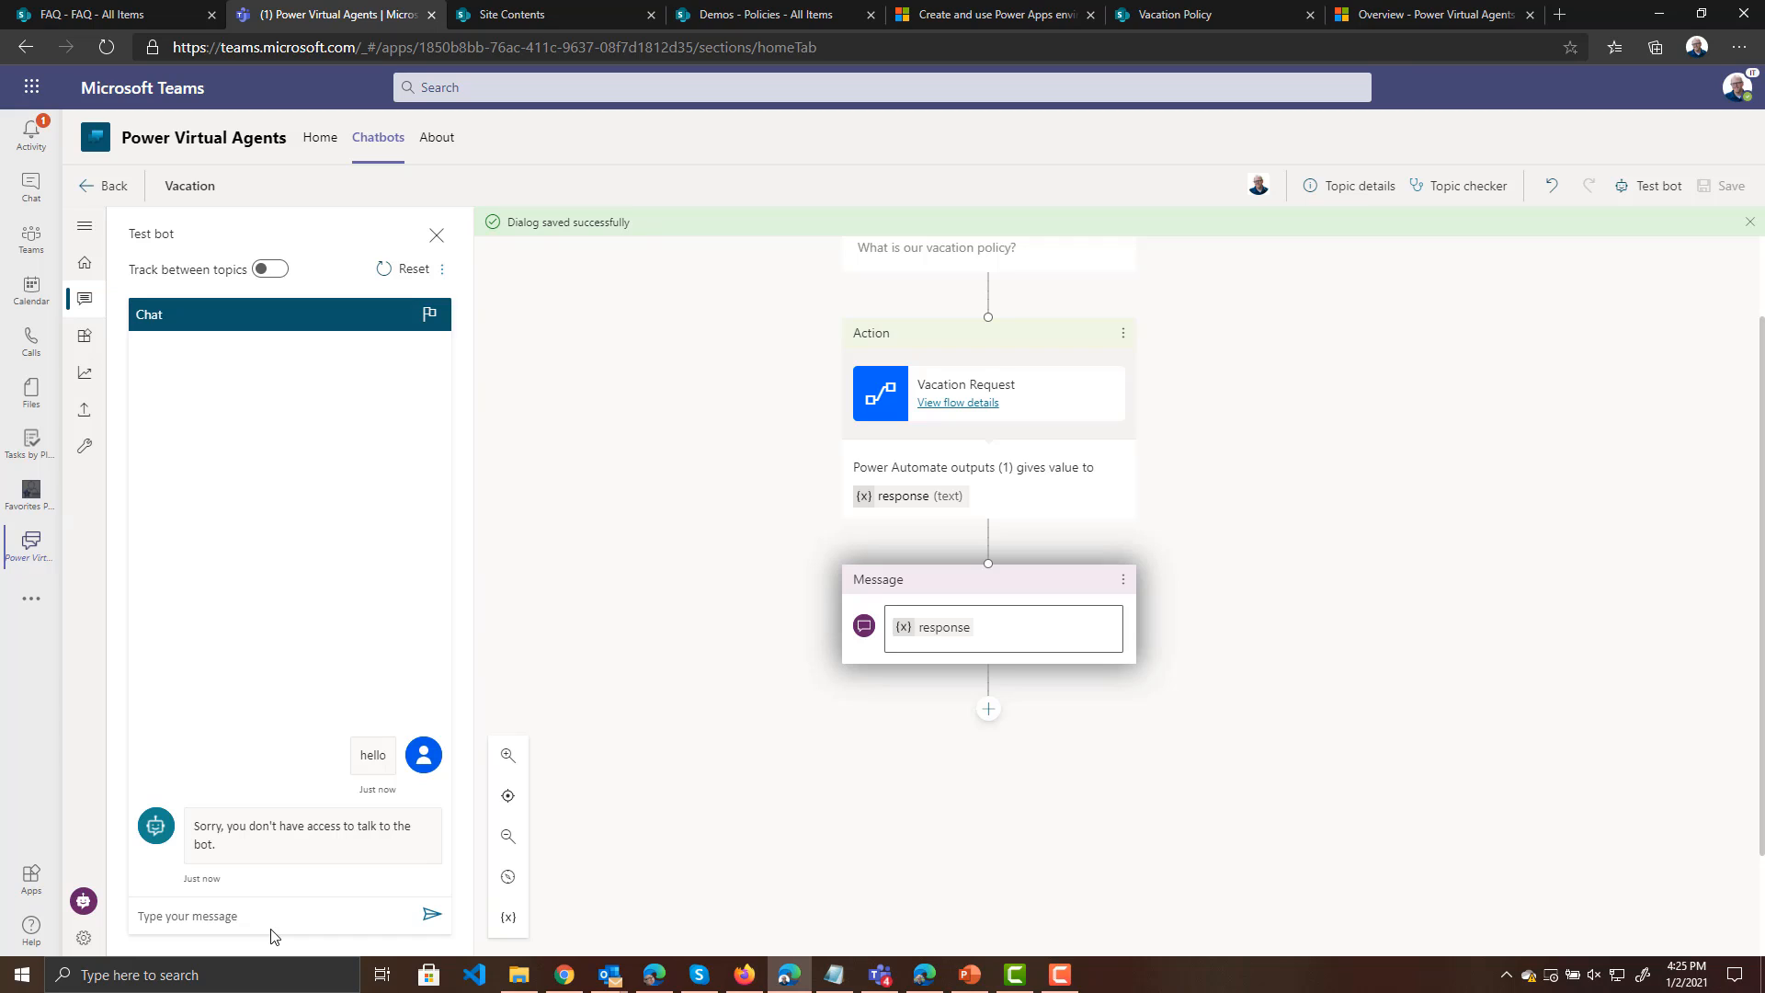
Reset the test chat and greet the bot again with hello
left_click(391, 274)
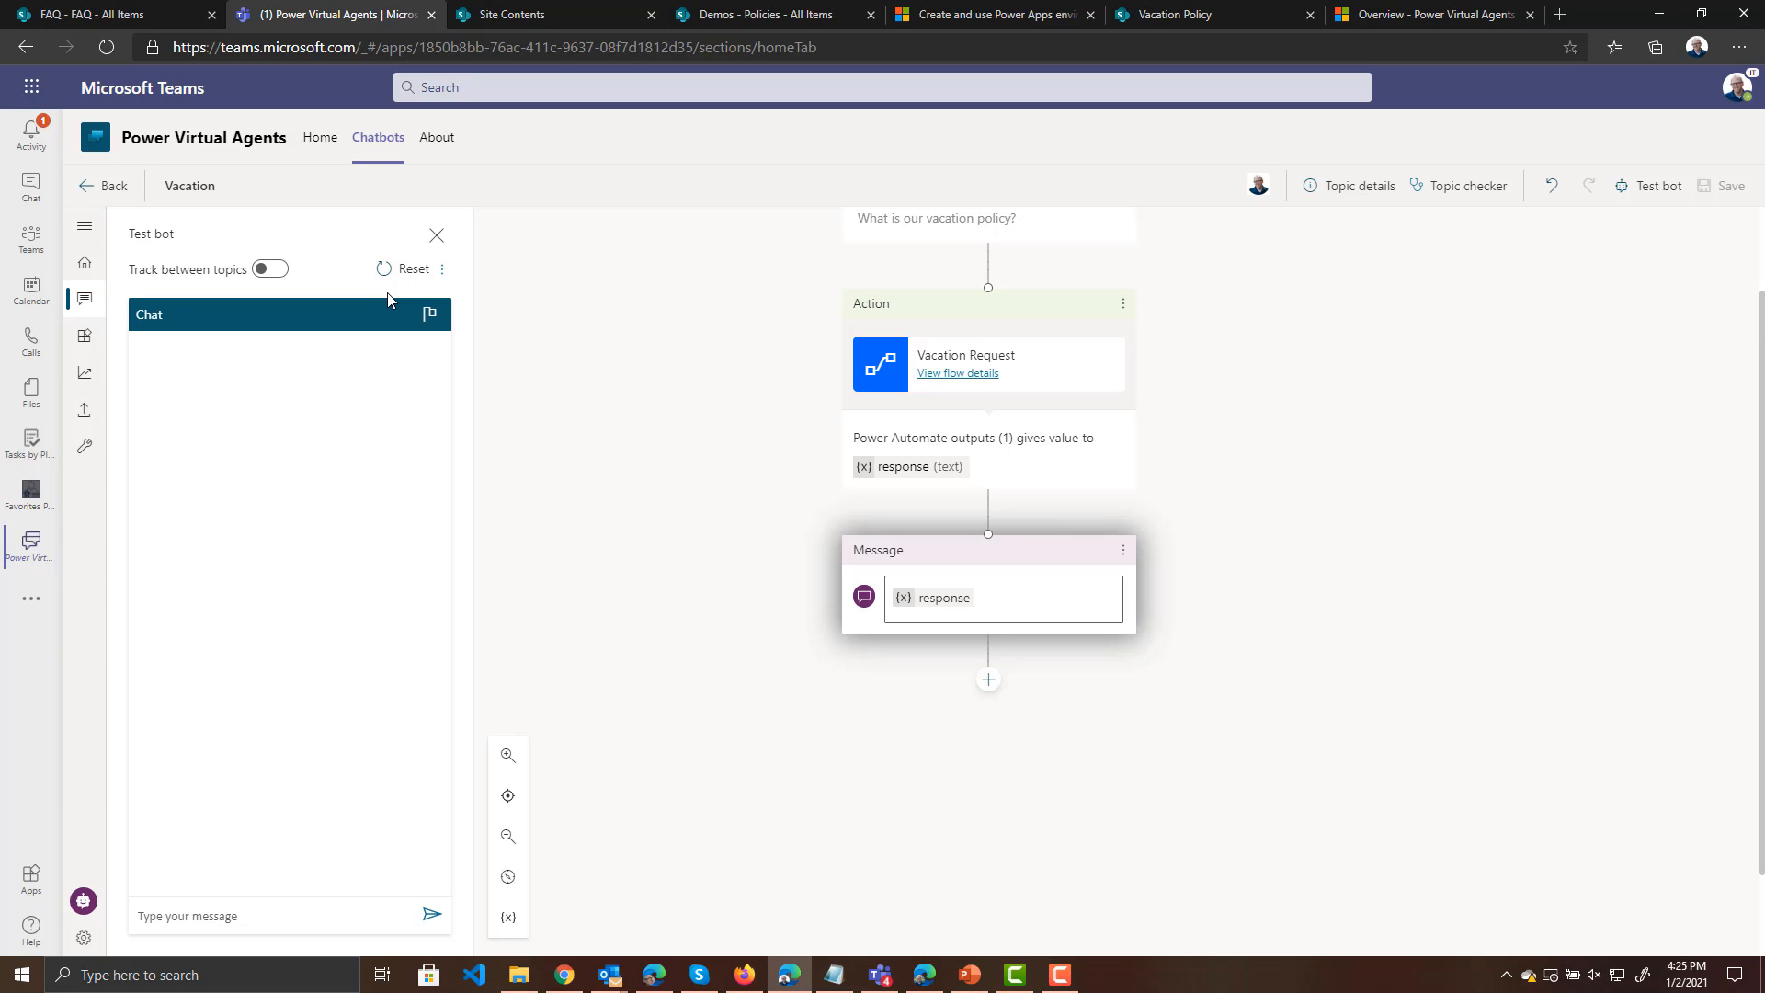
left_click(301, 920)
type("hello")
key("Return")
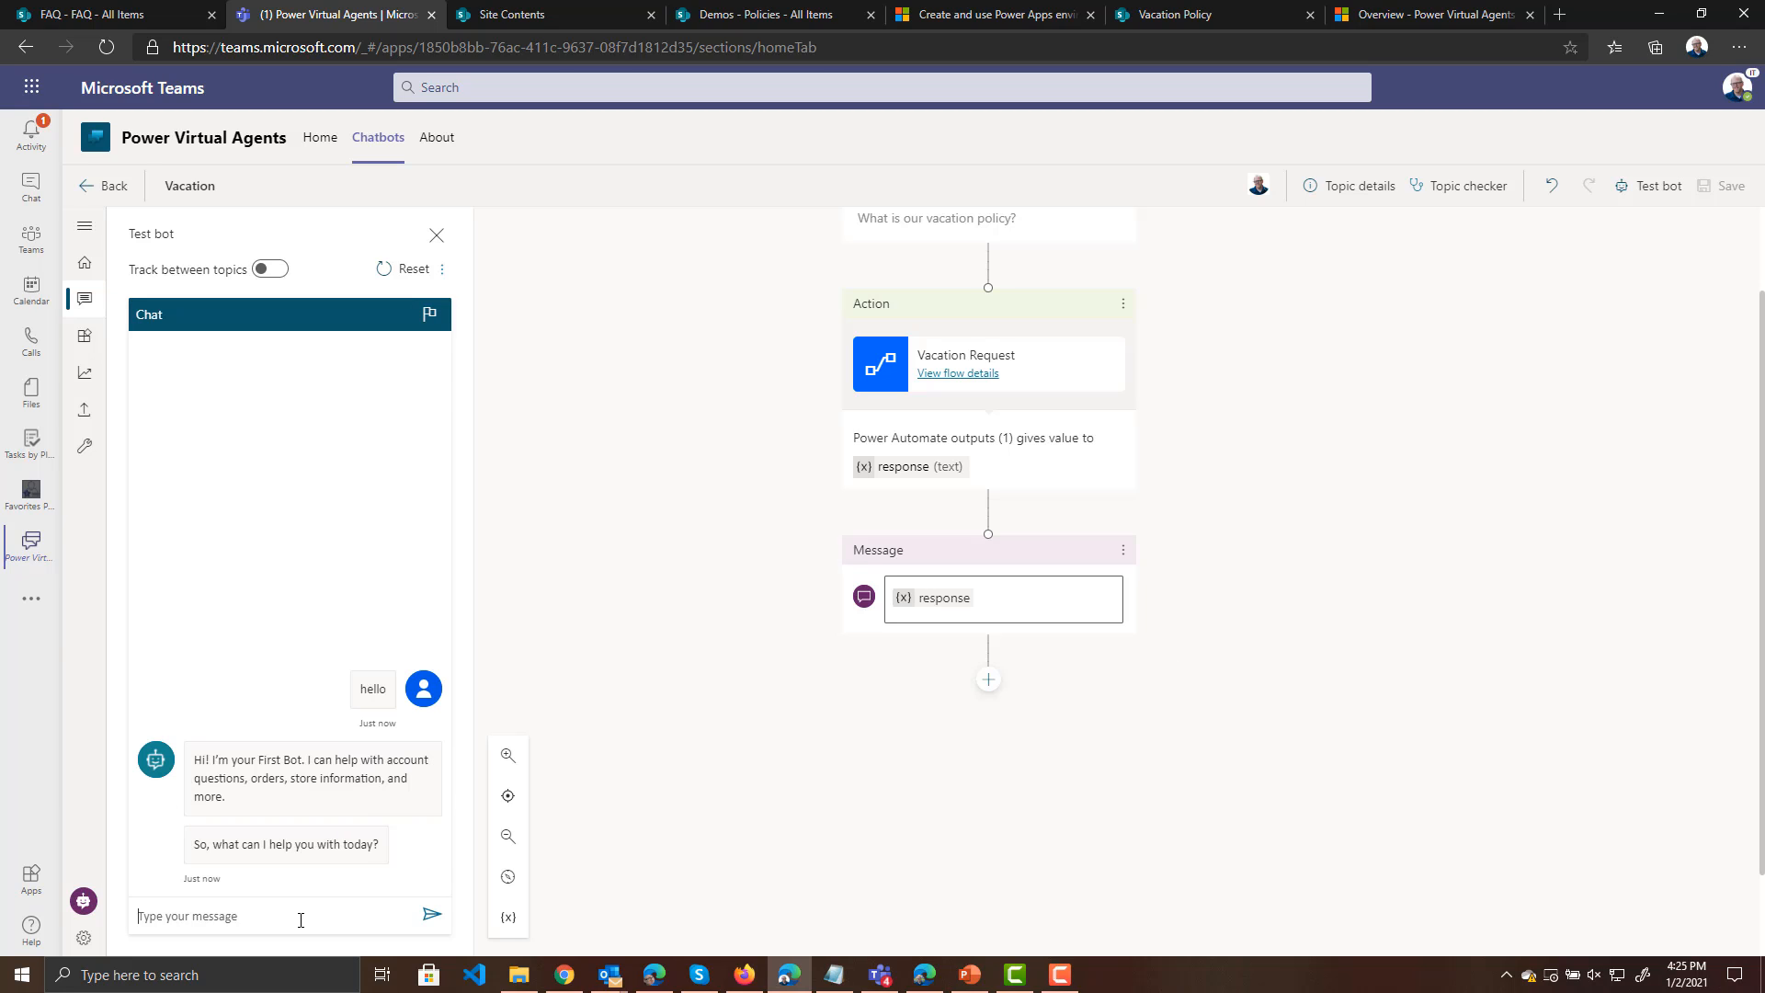
Ask the test bot "what is our vacatin policy?" and read through its reply
type("what is our ")
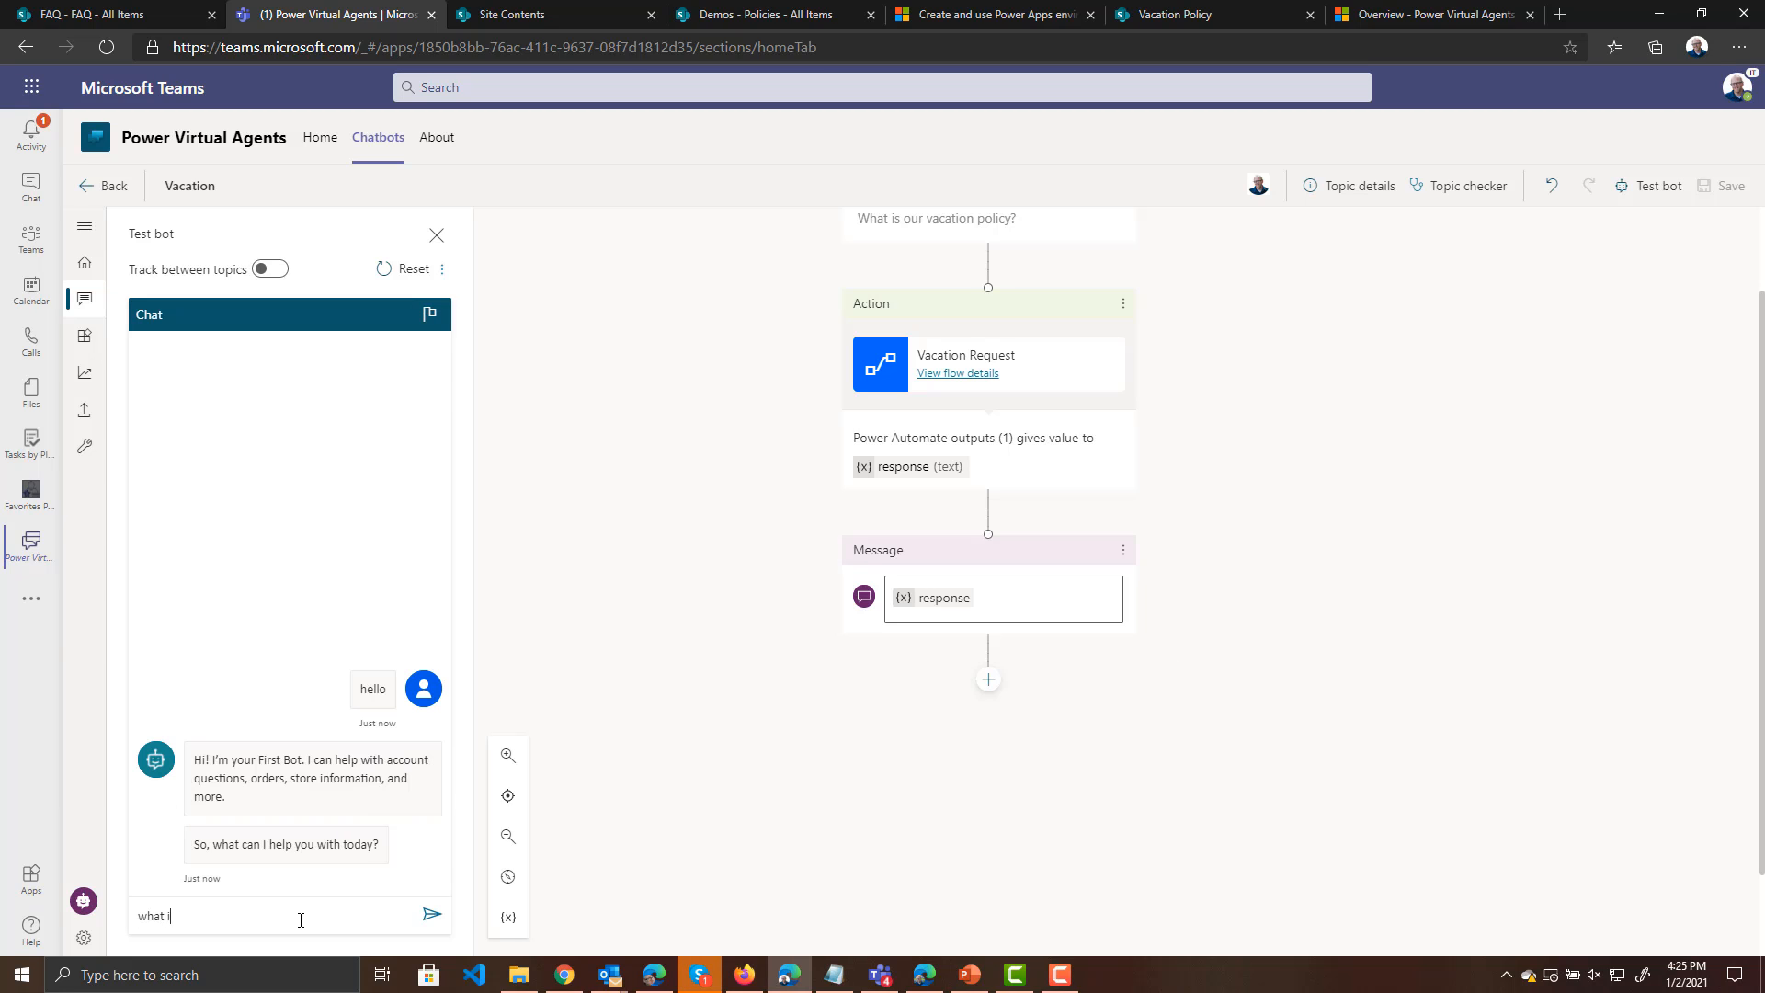
type("vacatin policy?")
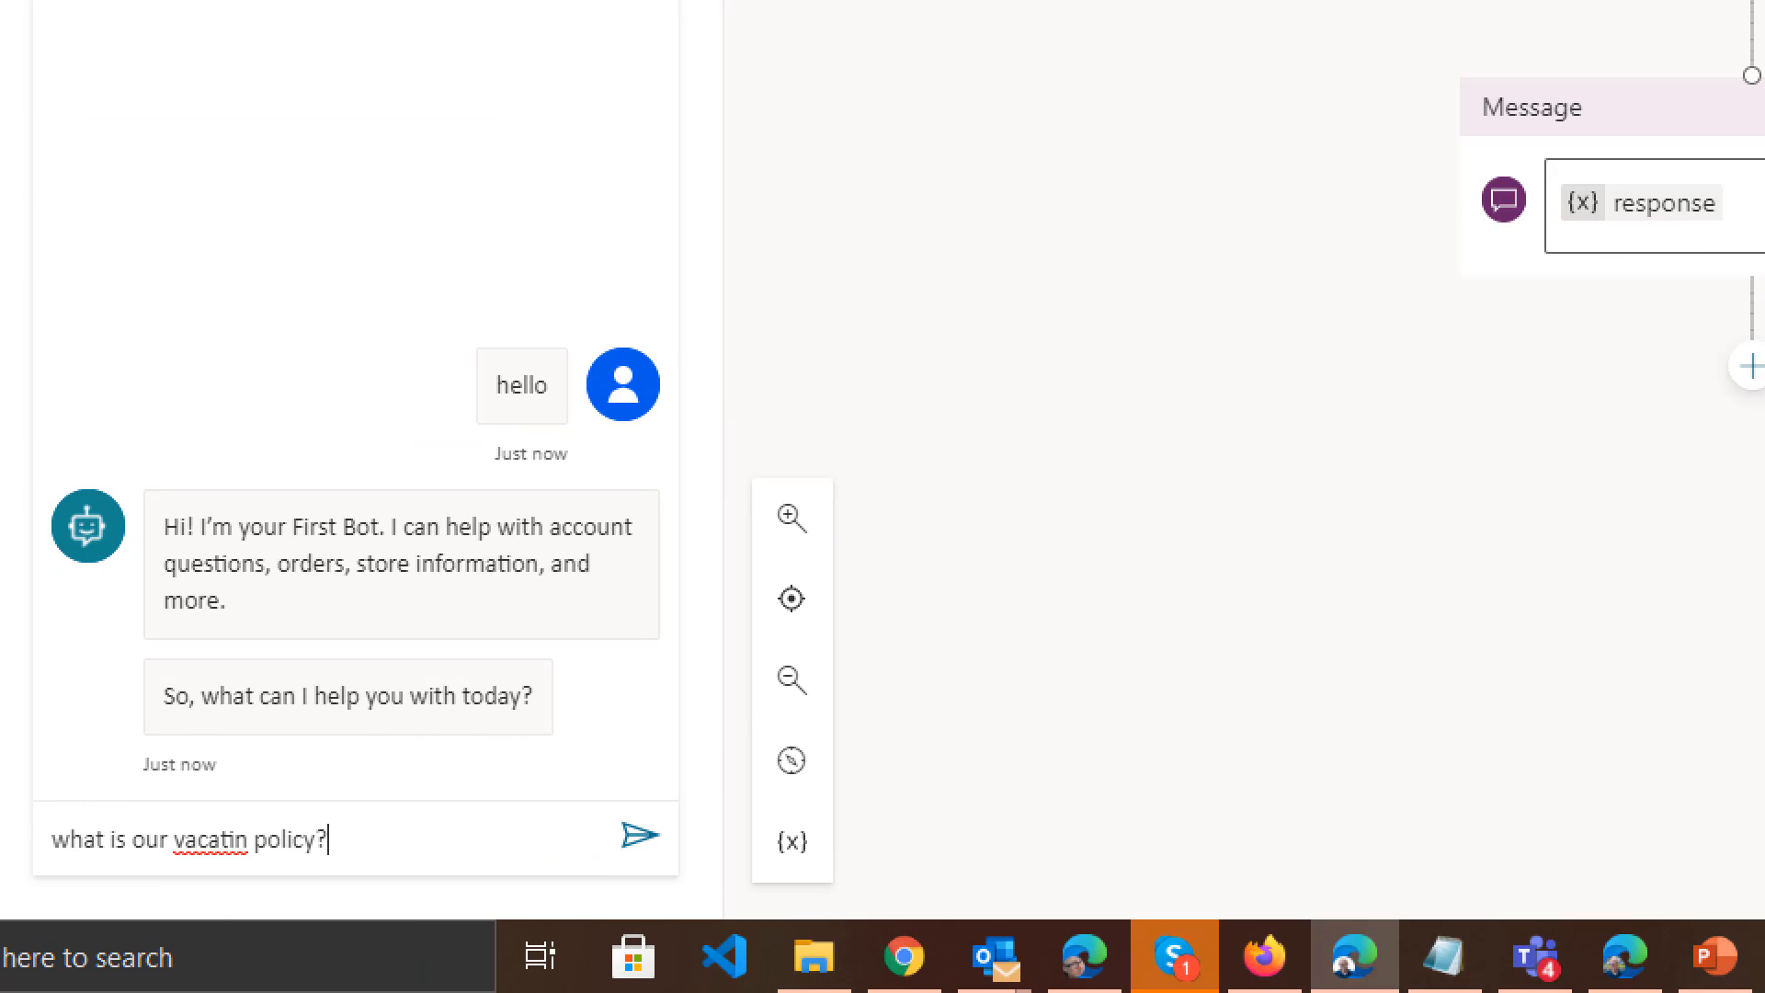
left_click(196, 956)
mouse_move(166, 906)
left_mouse_down()
mouse_move(227, 913)
mouse_move(225, 786)
mouse_move(118, 832)
mouse_move(156, 869)
left_mouse_up()
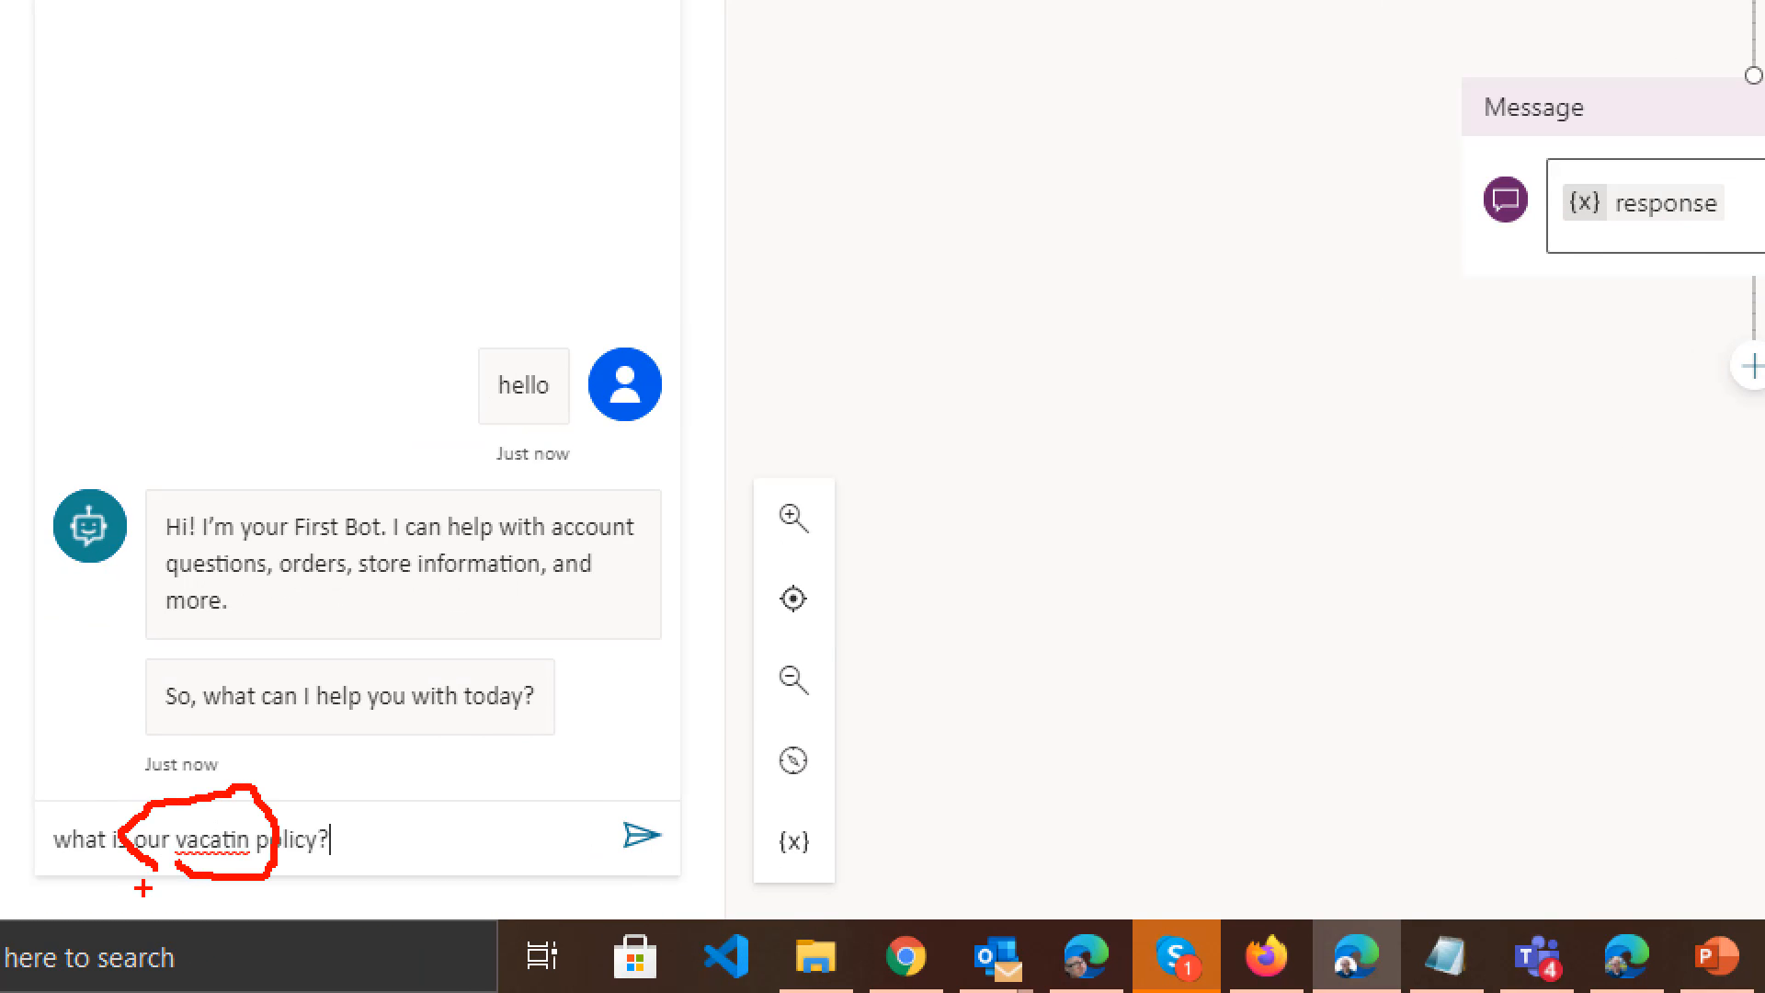
key("Escape")
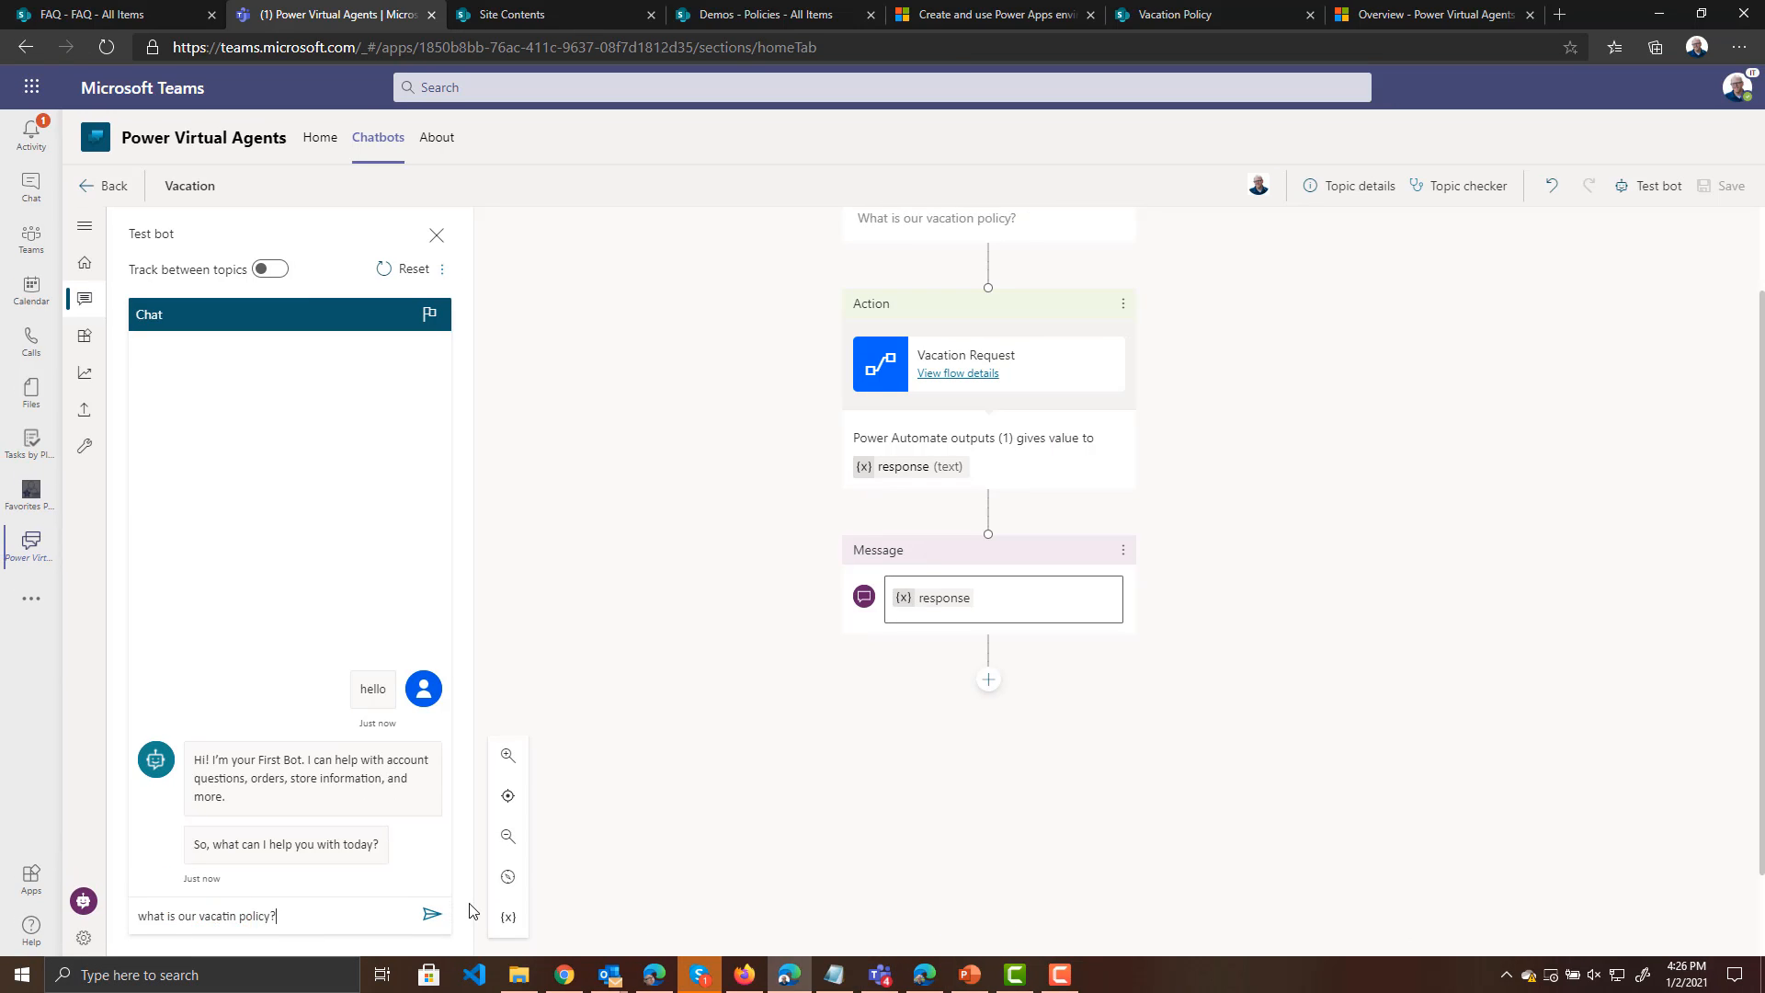
left_click(432, 915)
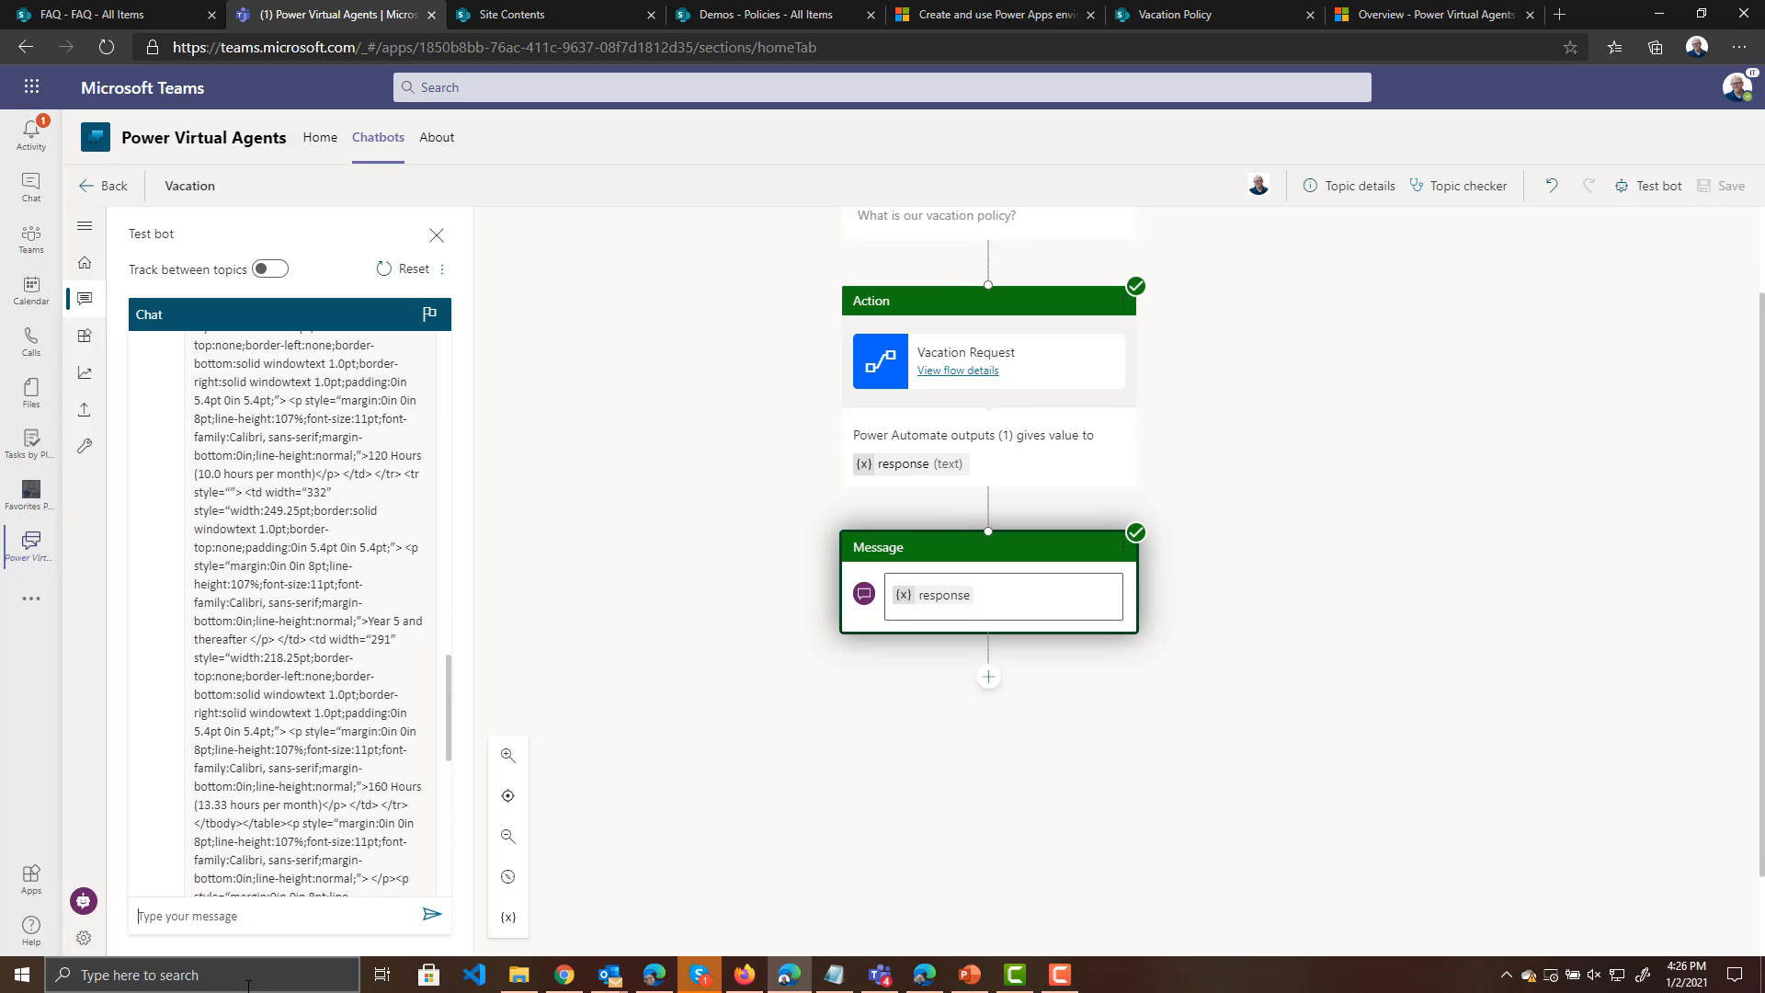
scroll(244, 628, "up", 10)
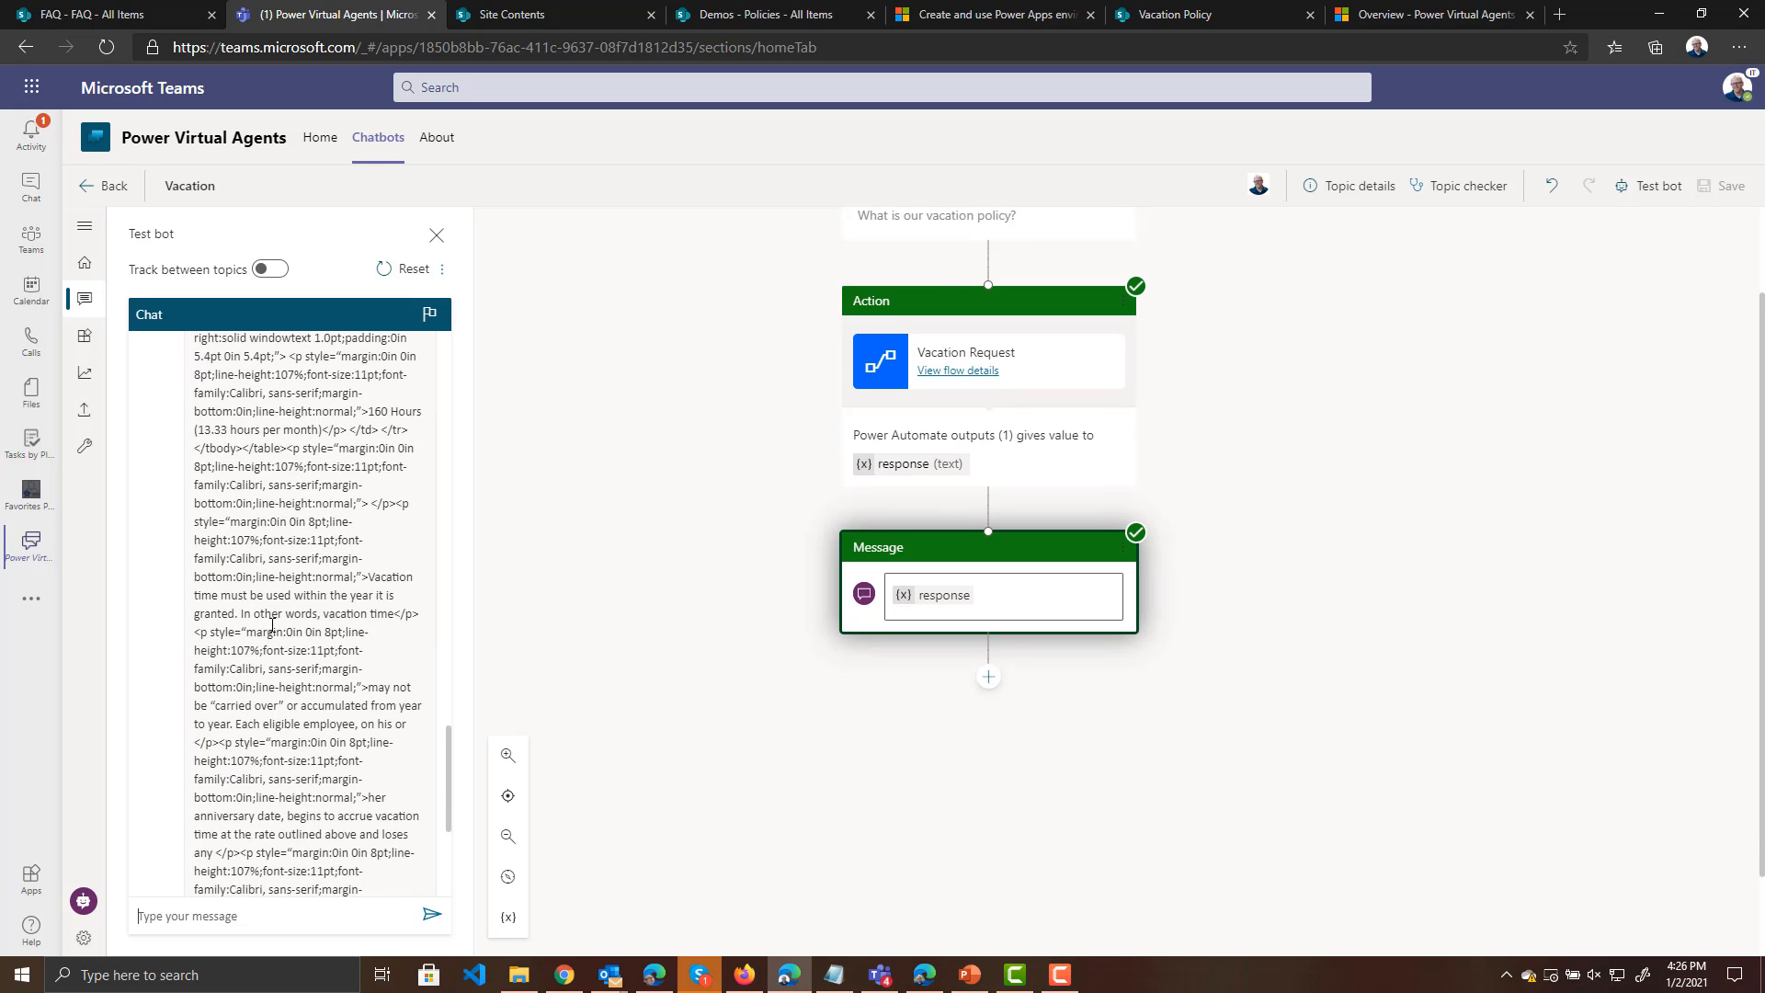
Review the test bot's vacation reply back to its start and compare it with the Vacation item in the SharePoint Policies list
scroll(269, 643, "up", 10)
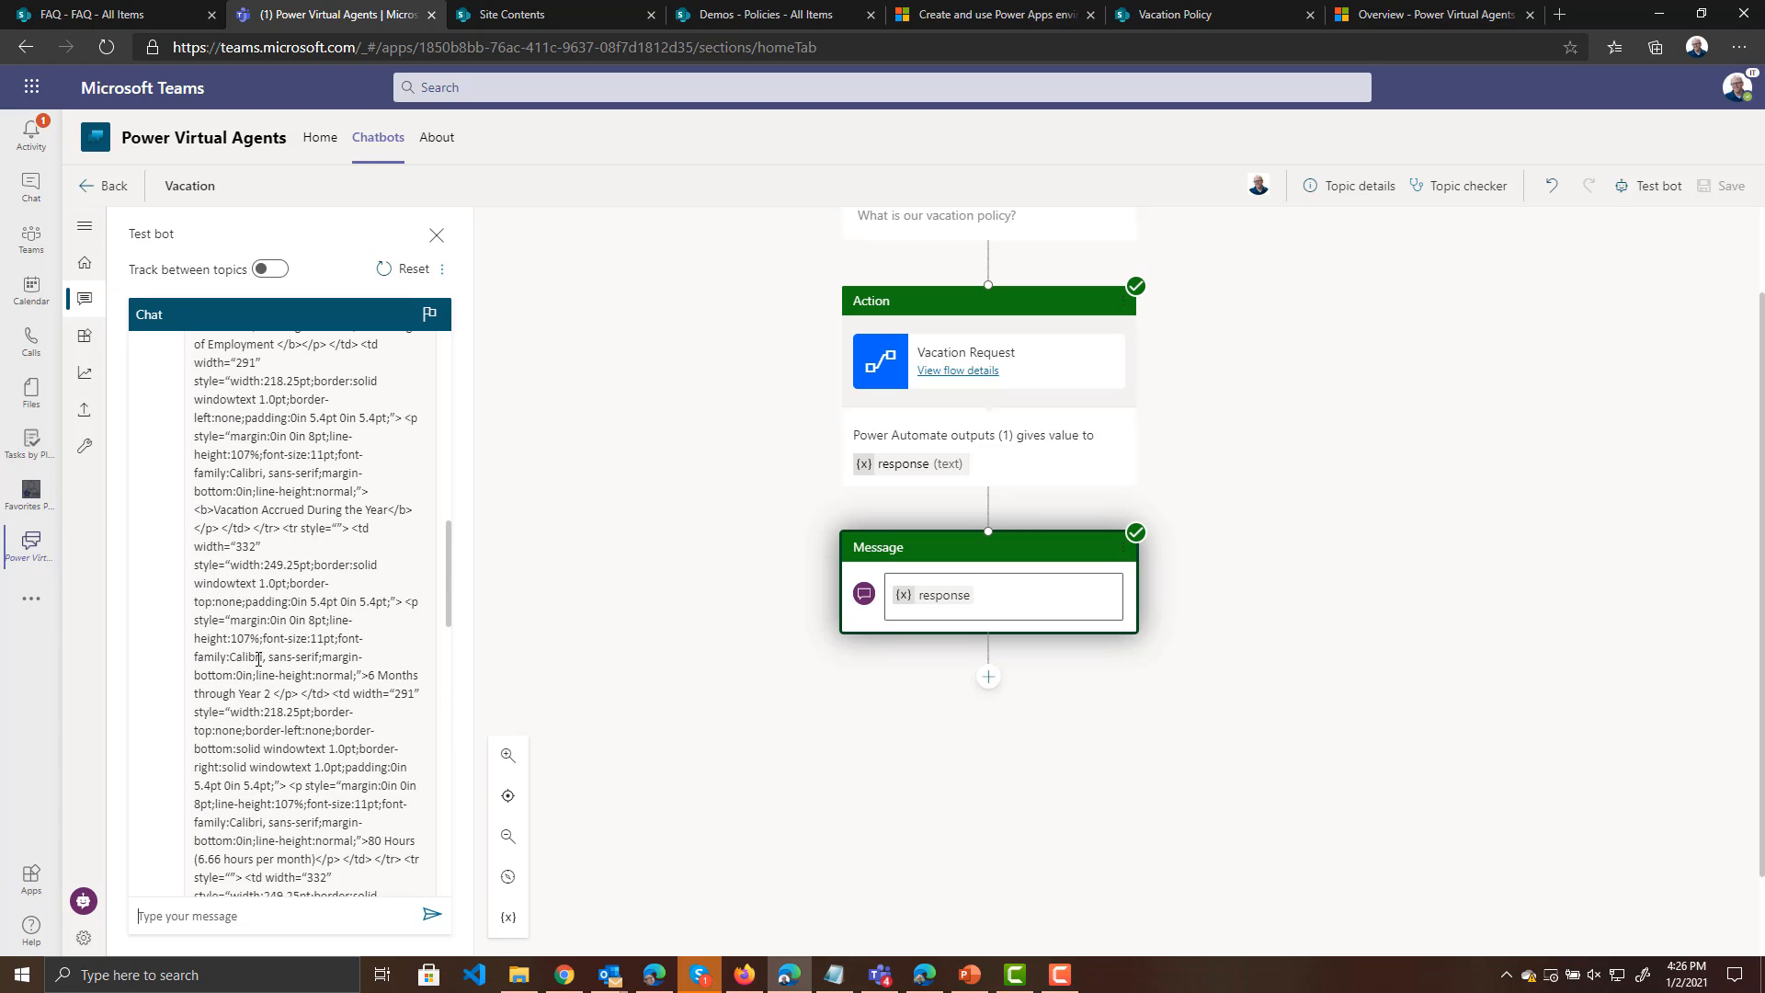
scroll(277, 650, "up", 6)
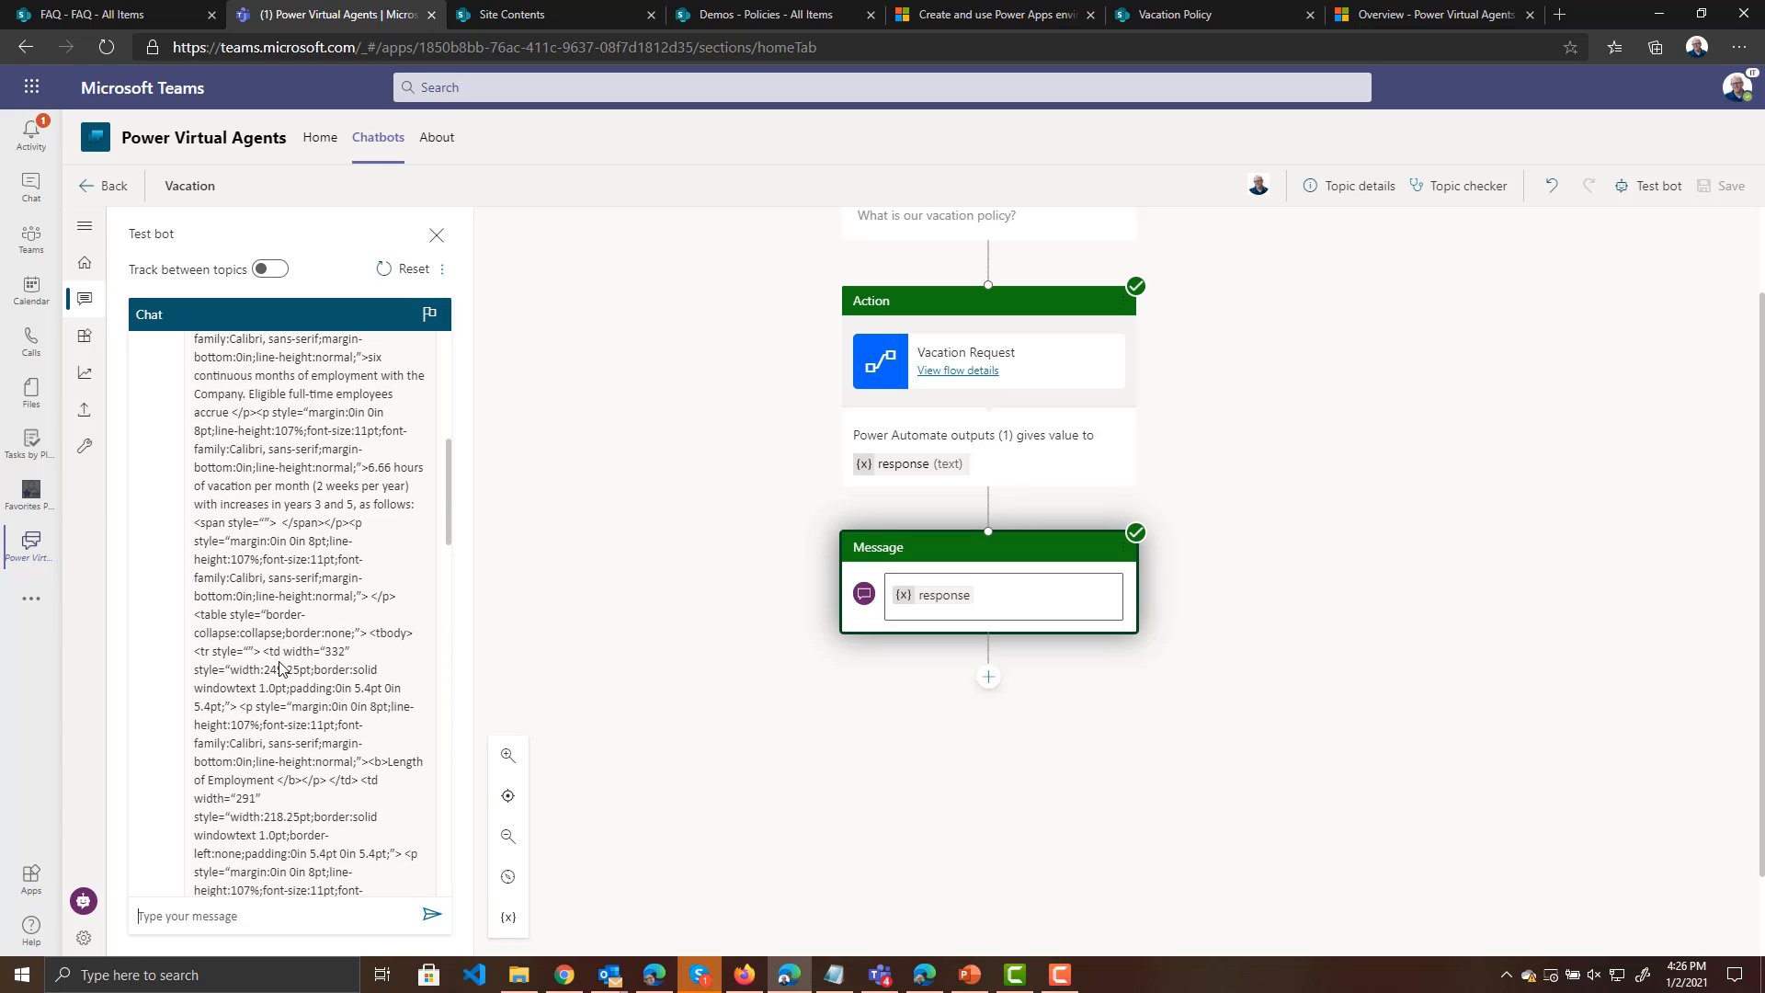
scroll(281, 683, "up", 2)
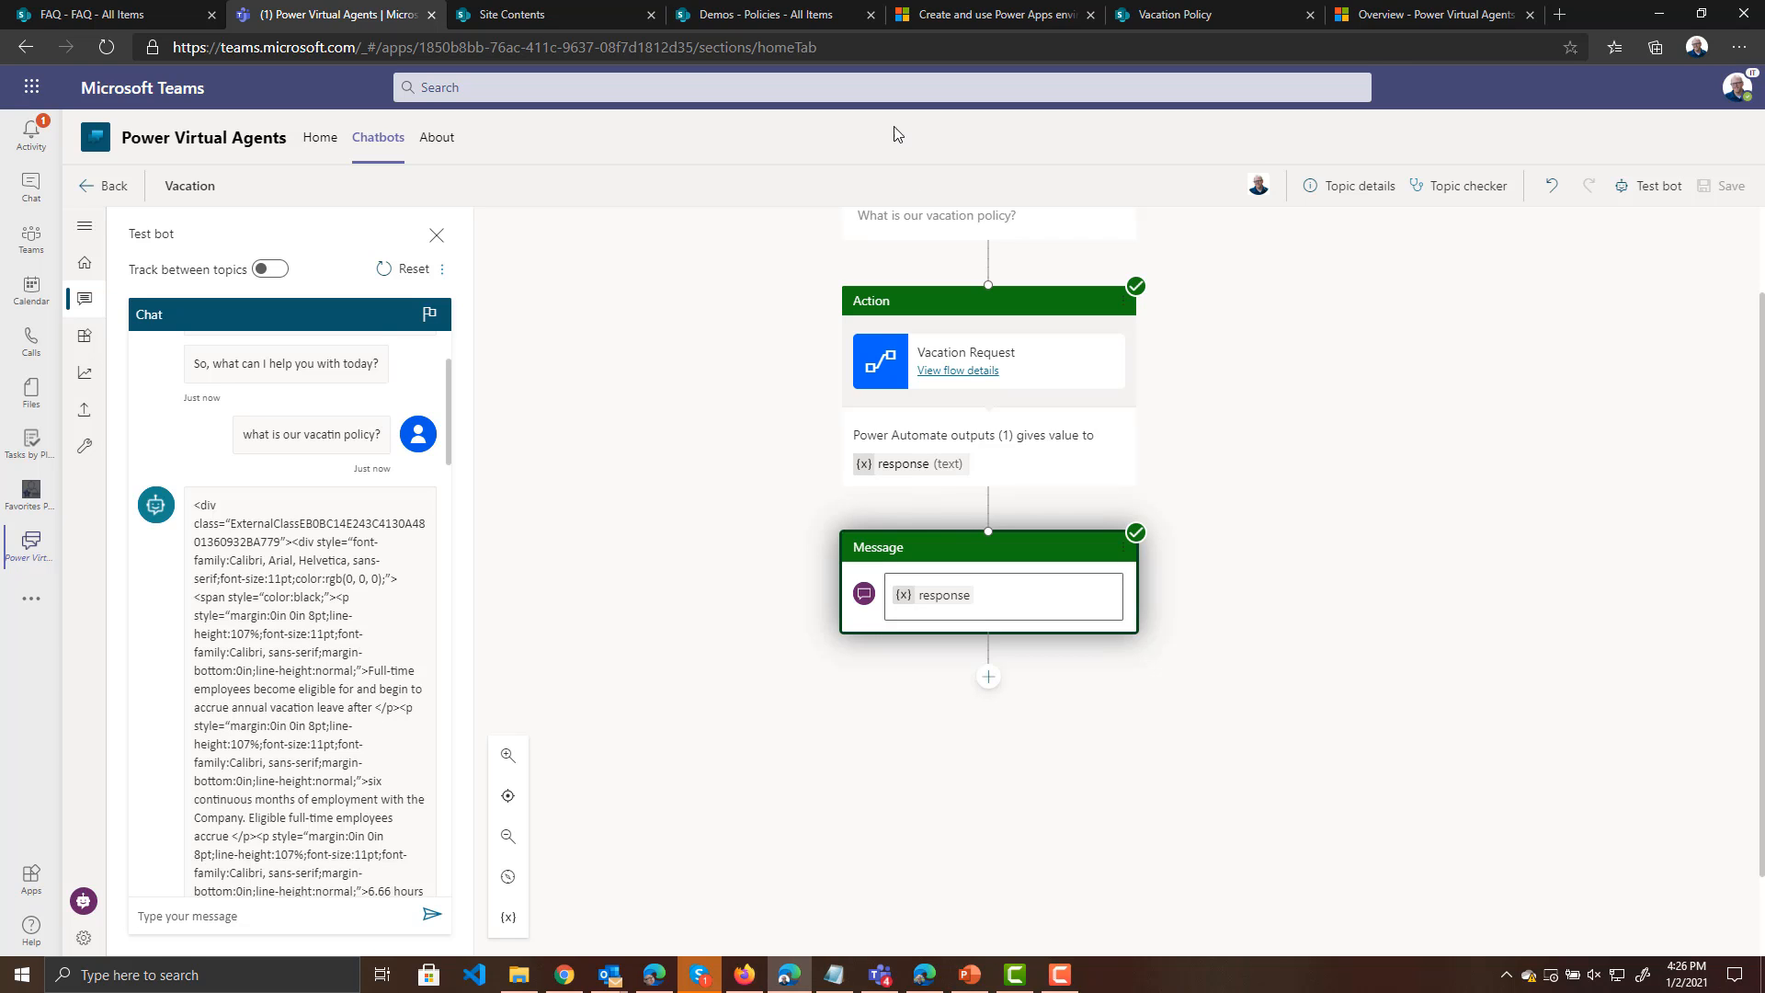
left_click(743, 27)
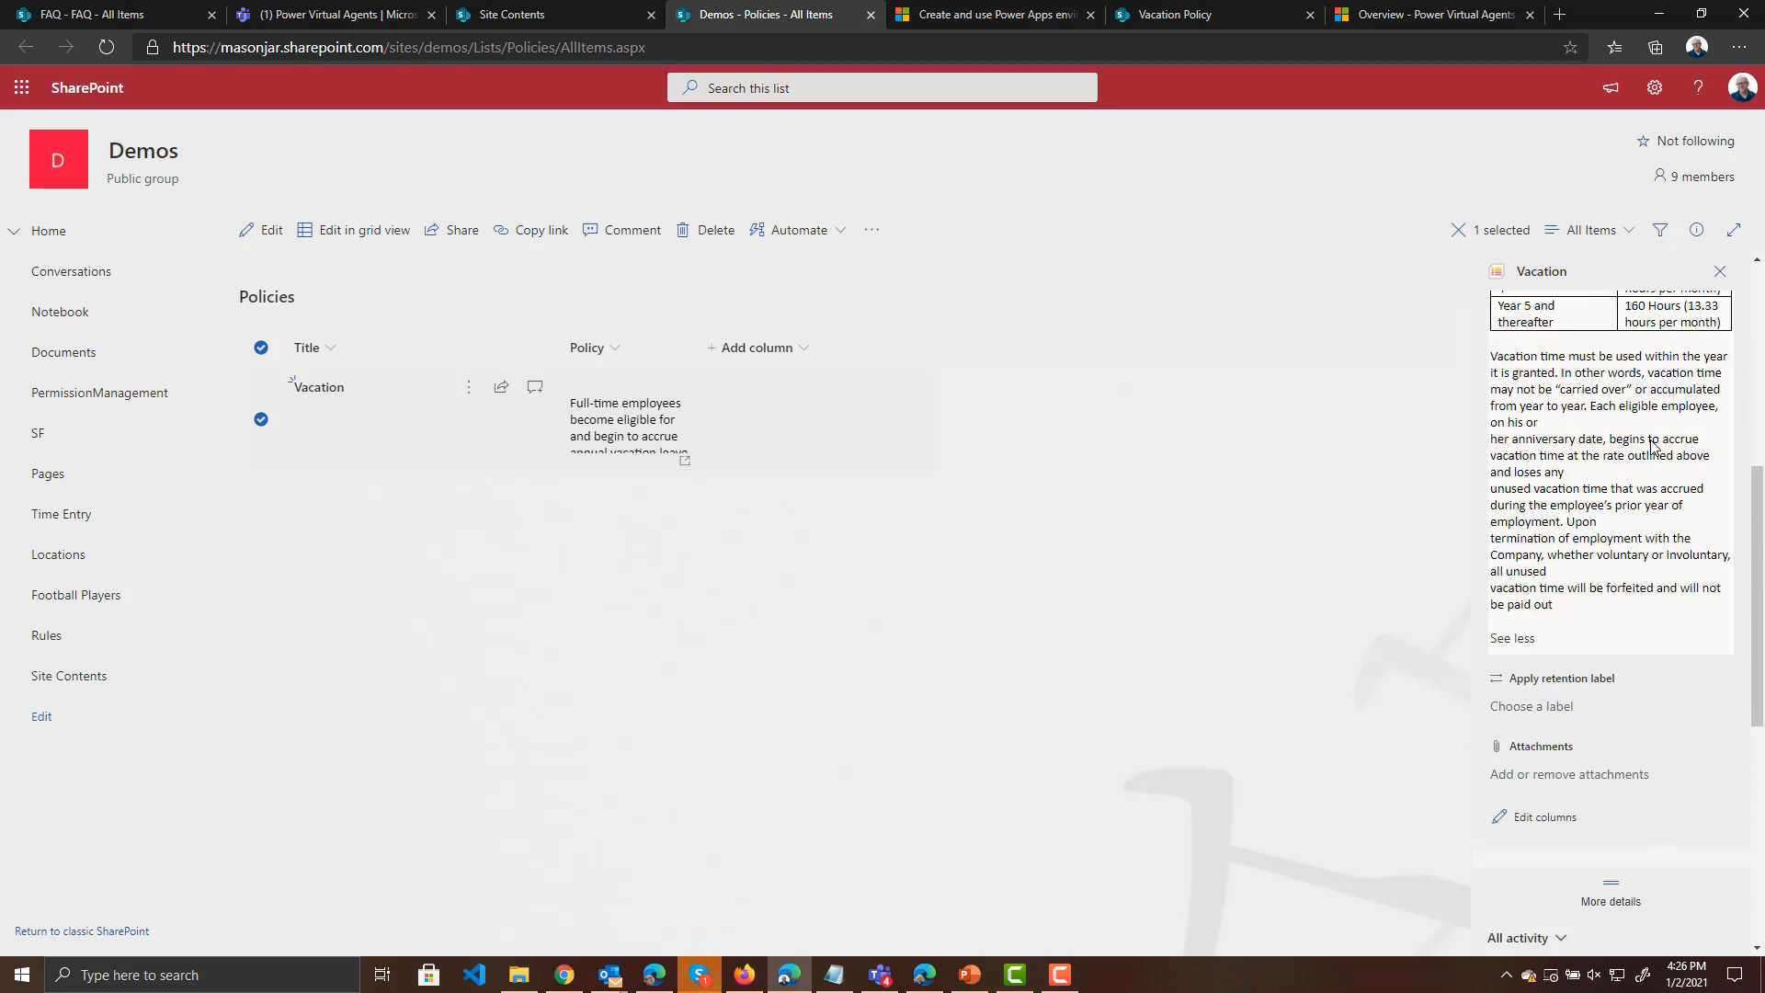
left_click(331, 17)
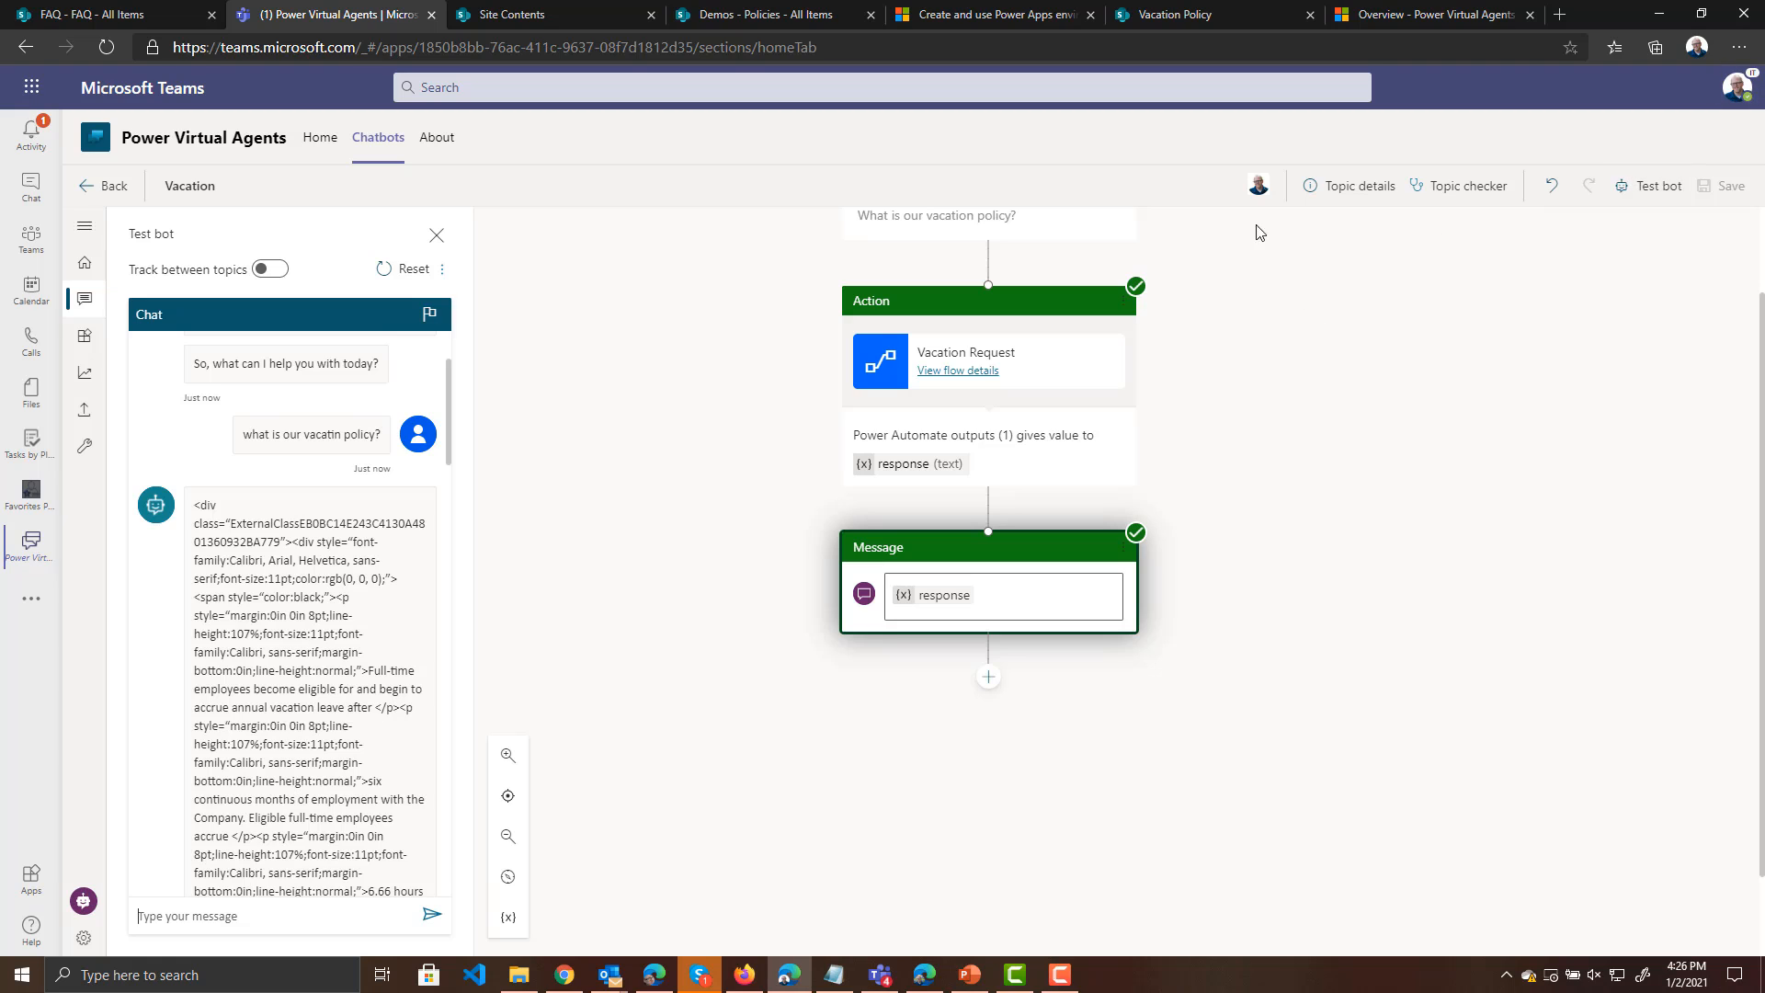
Leave the Vacation topic and publish the latest content of First Bot
left_click(102, 189)
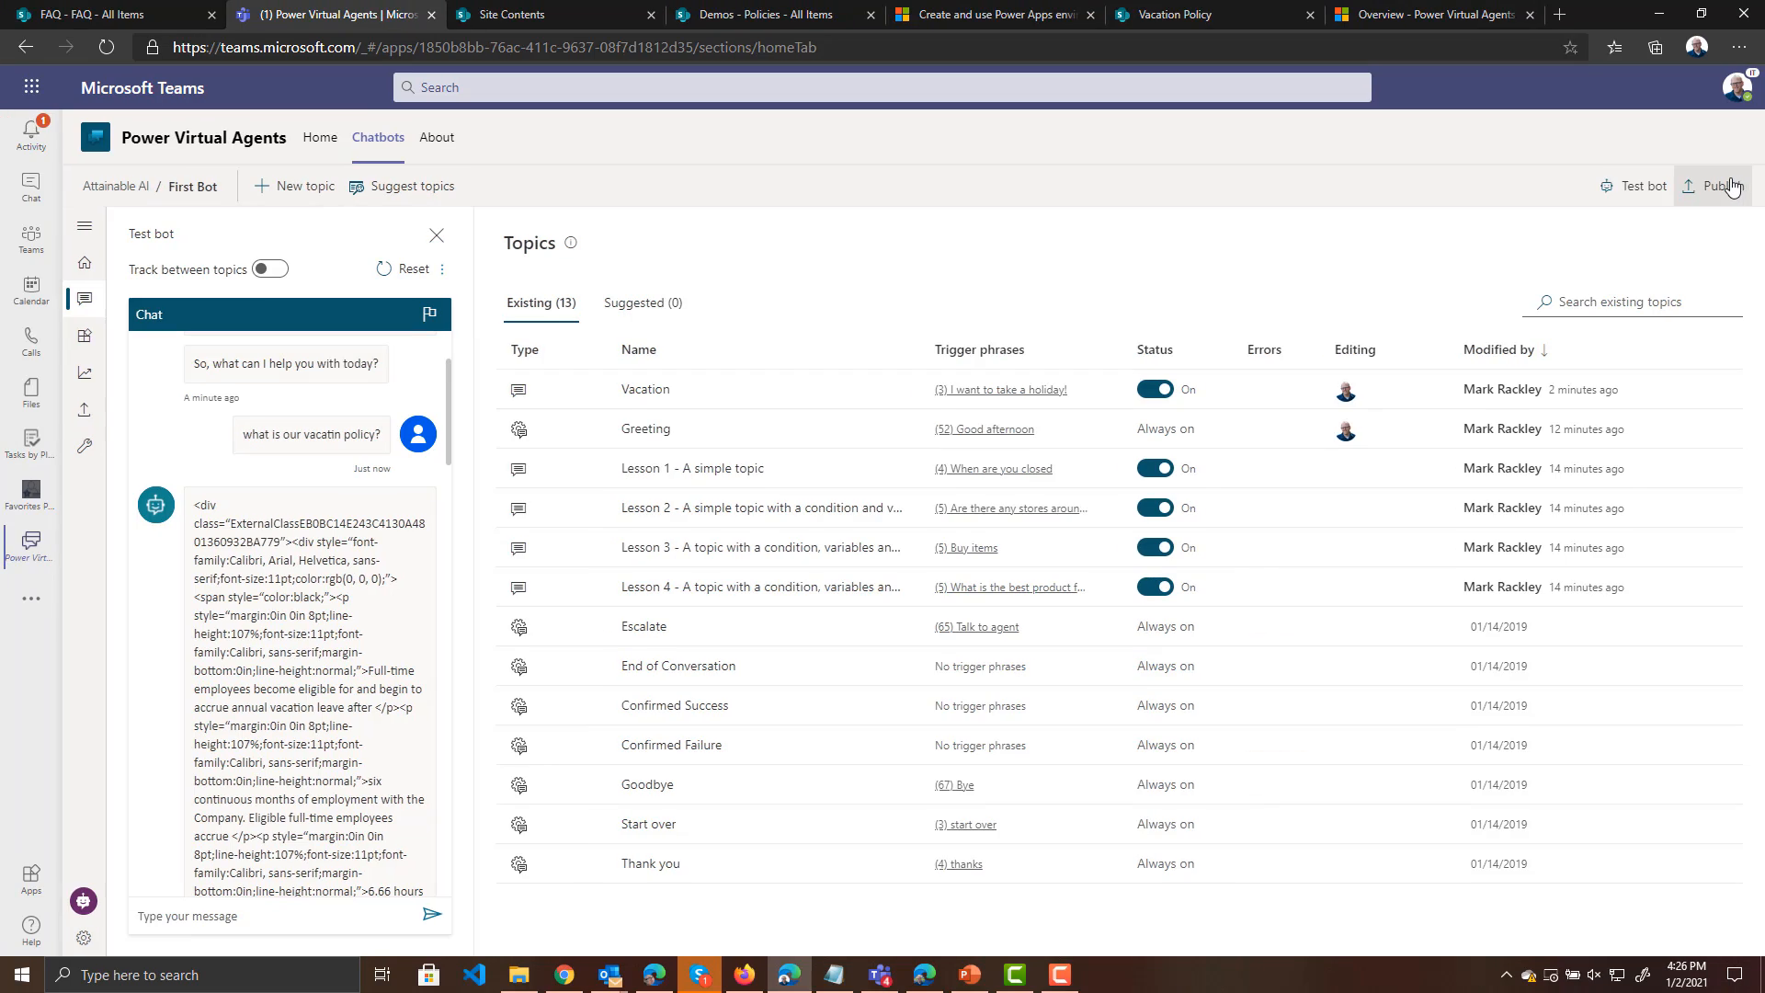
left_click(1729, 186)
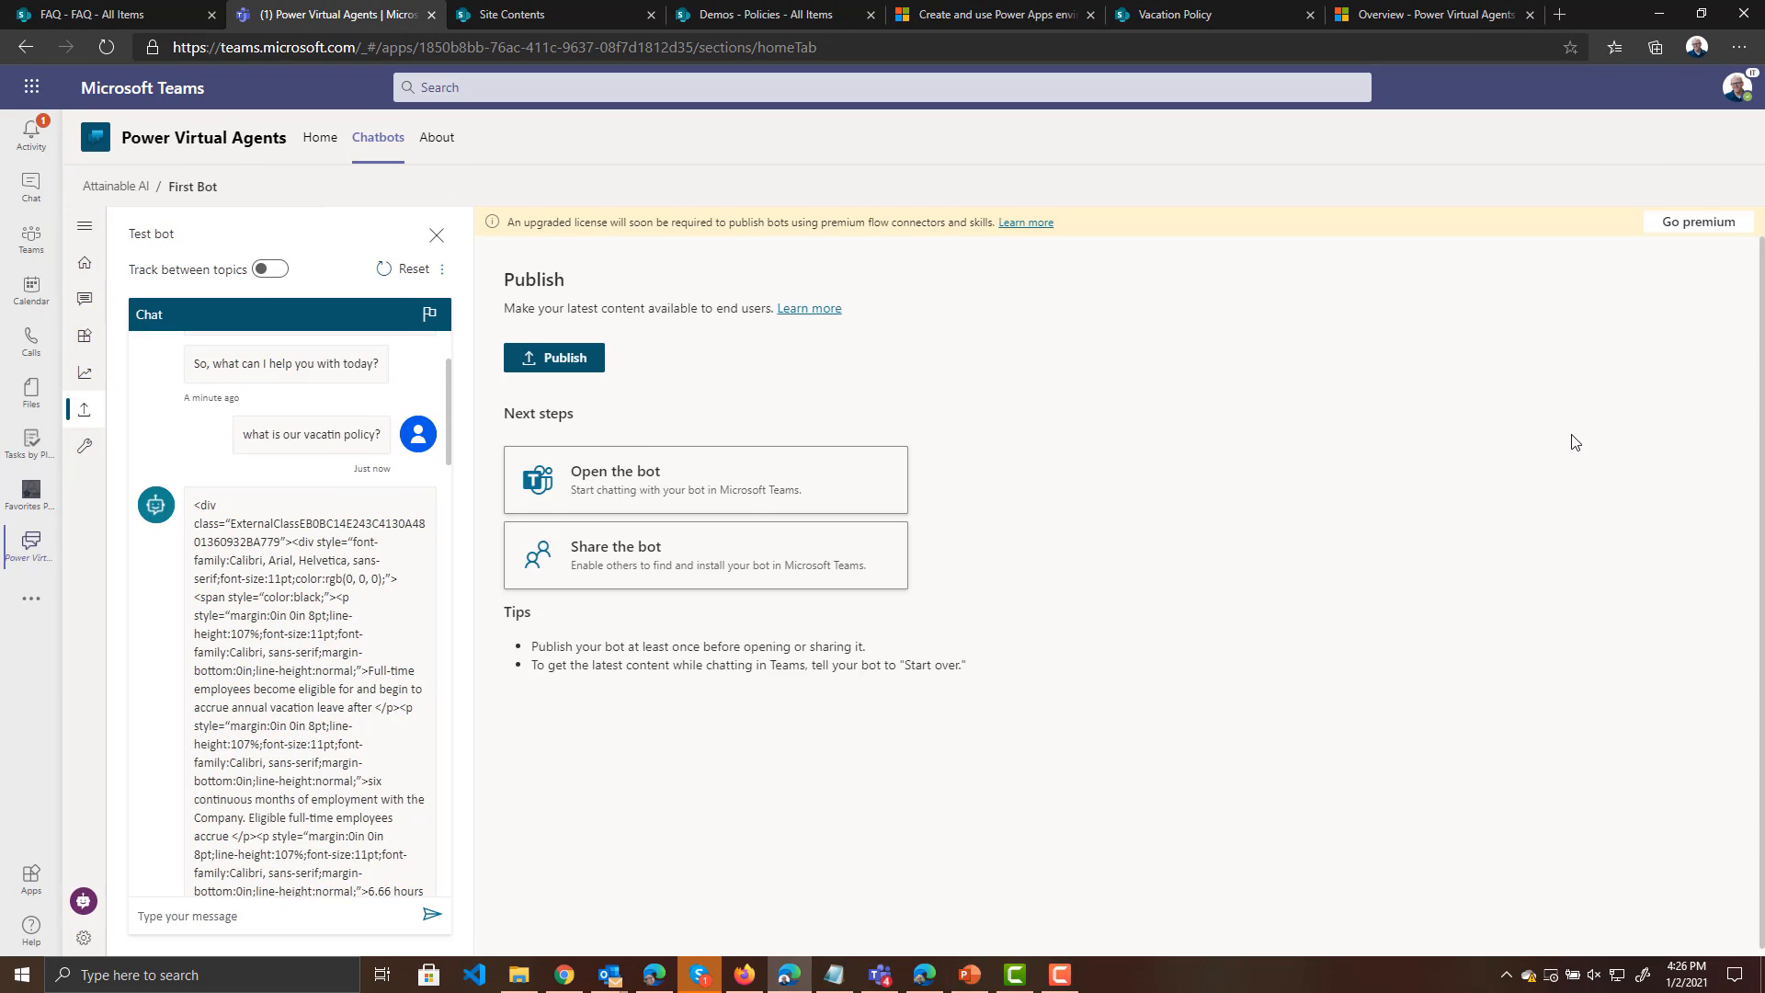
left_click(583, 365)
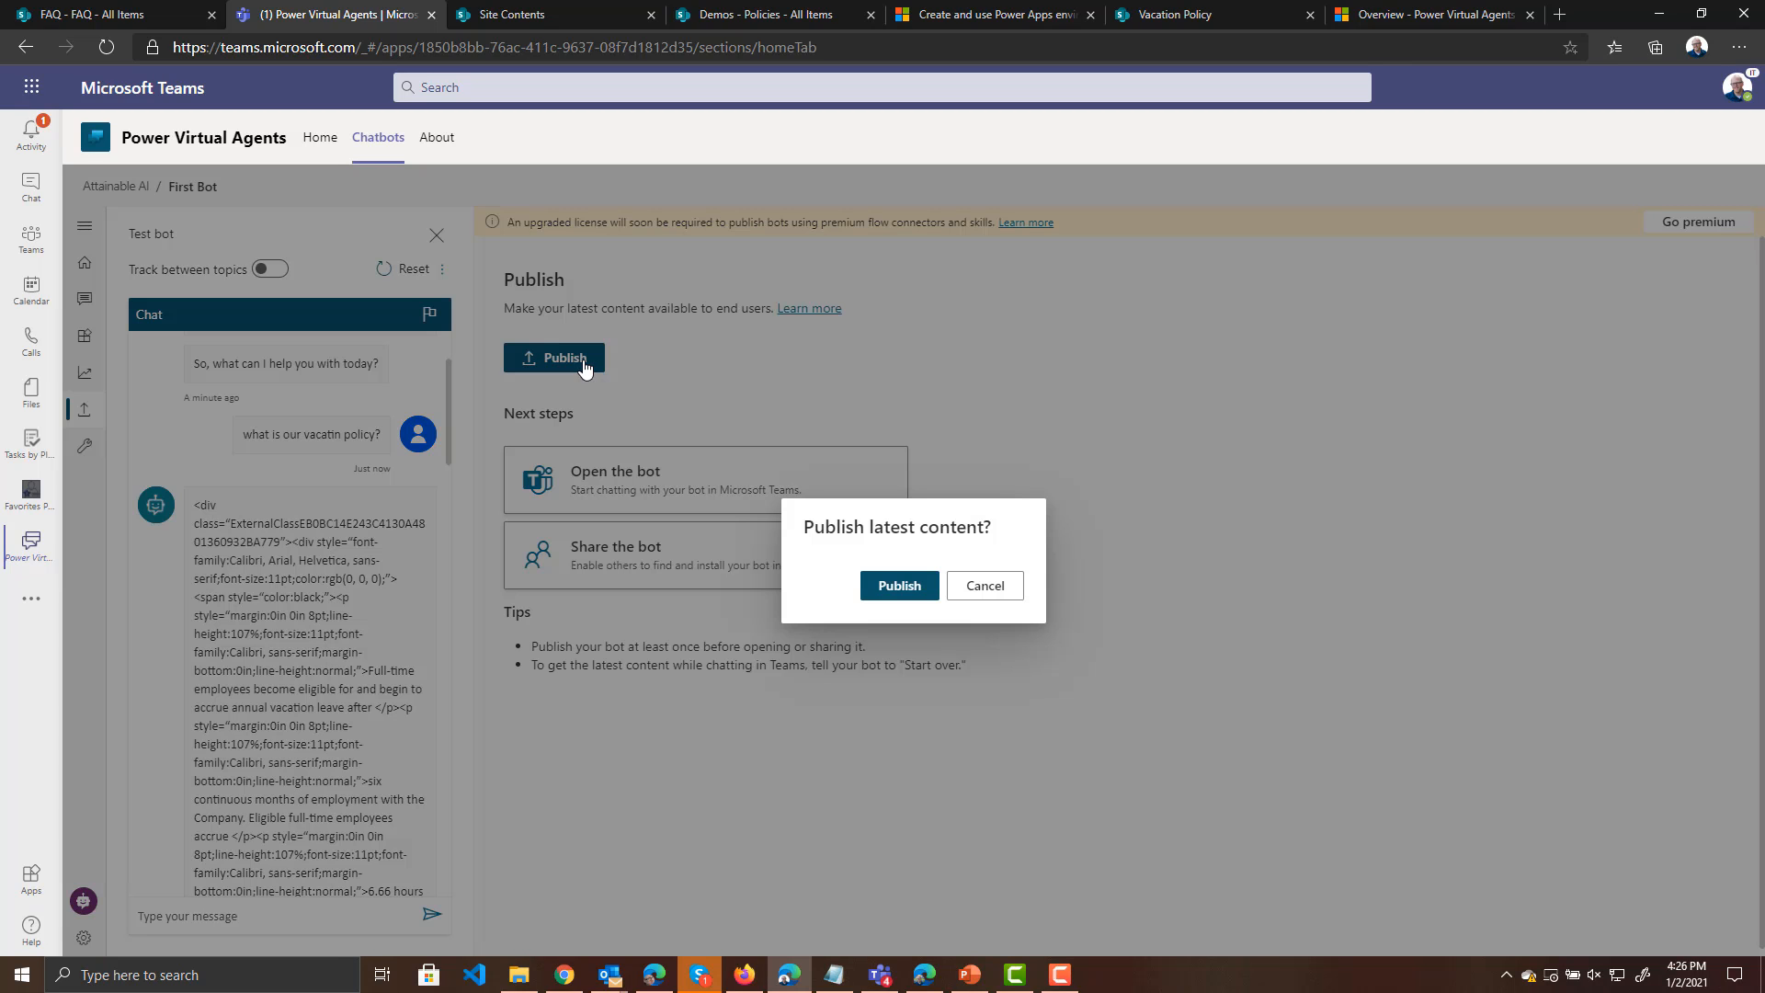
left_click(894, 585)
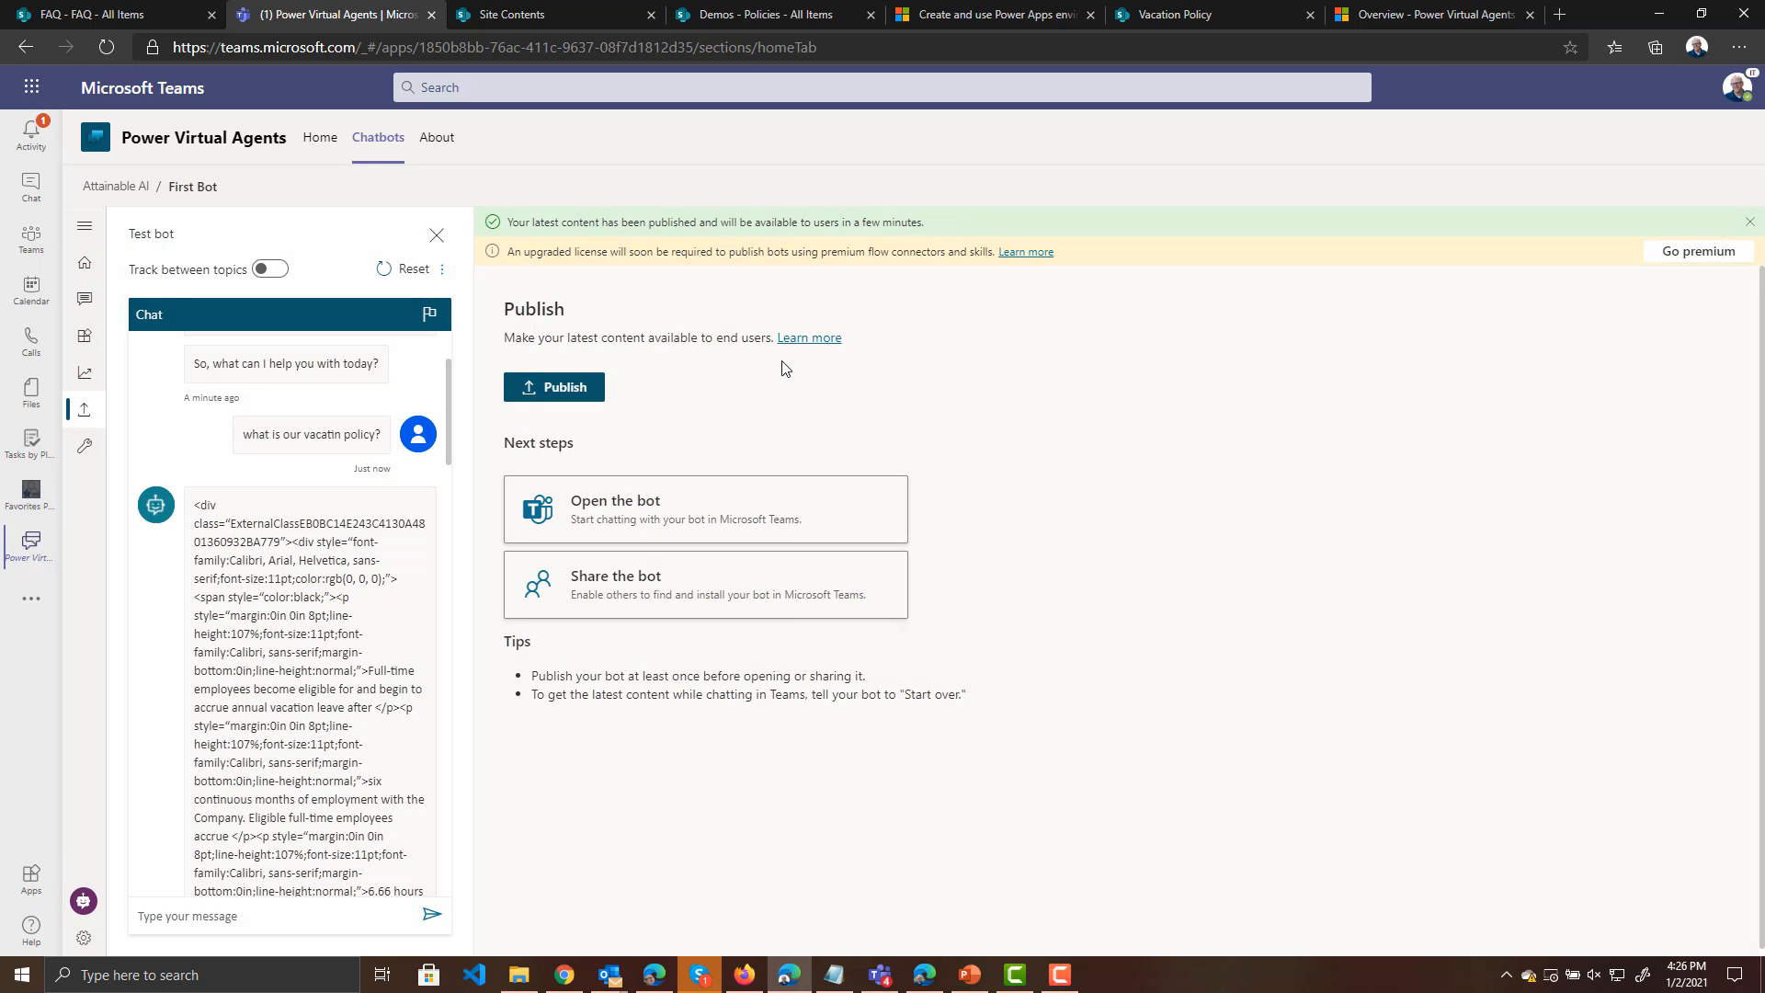
Open the published bot and add First Bot as an app in Microsoft Teams
left_click(680, 509)
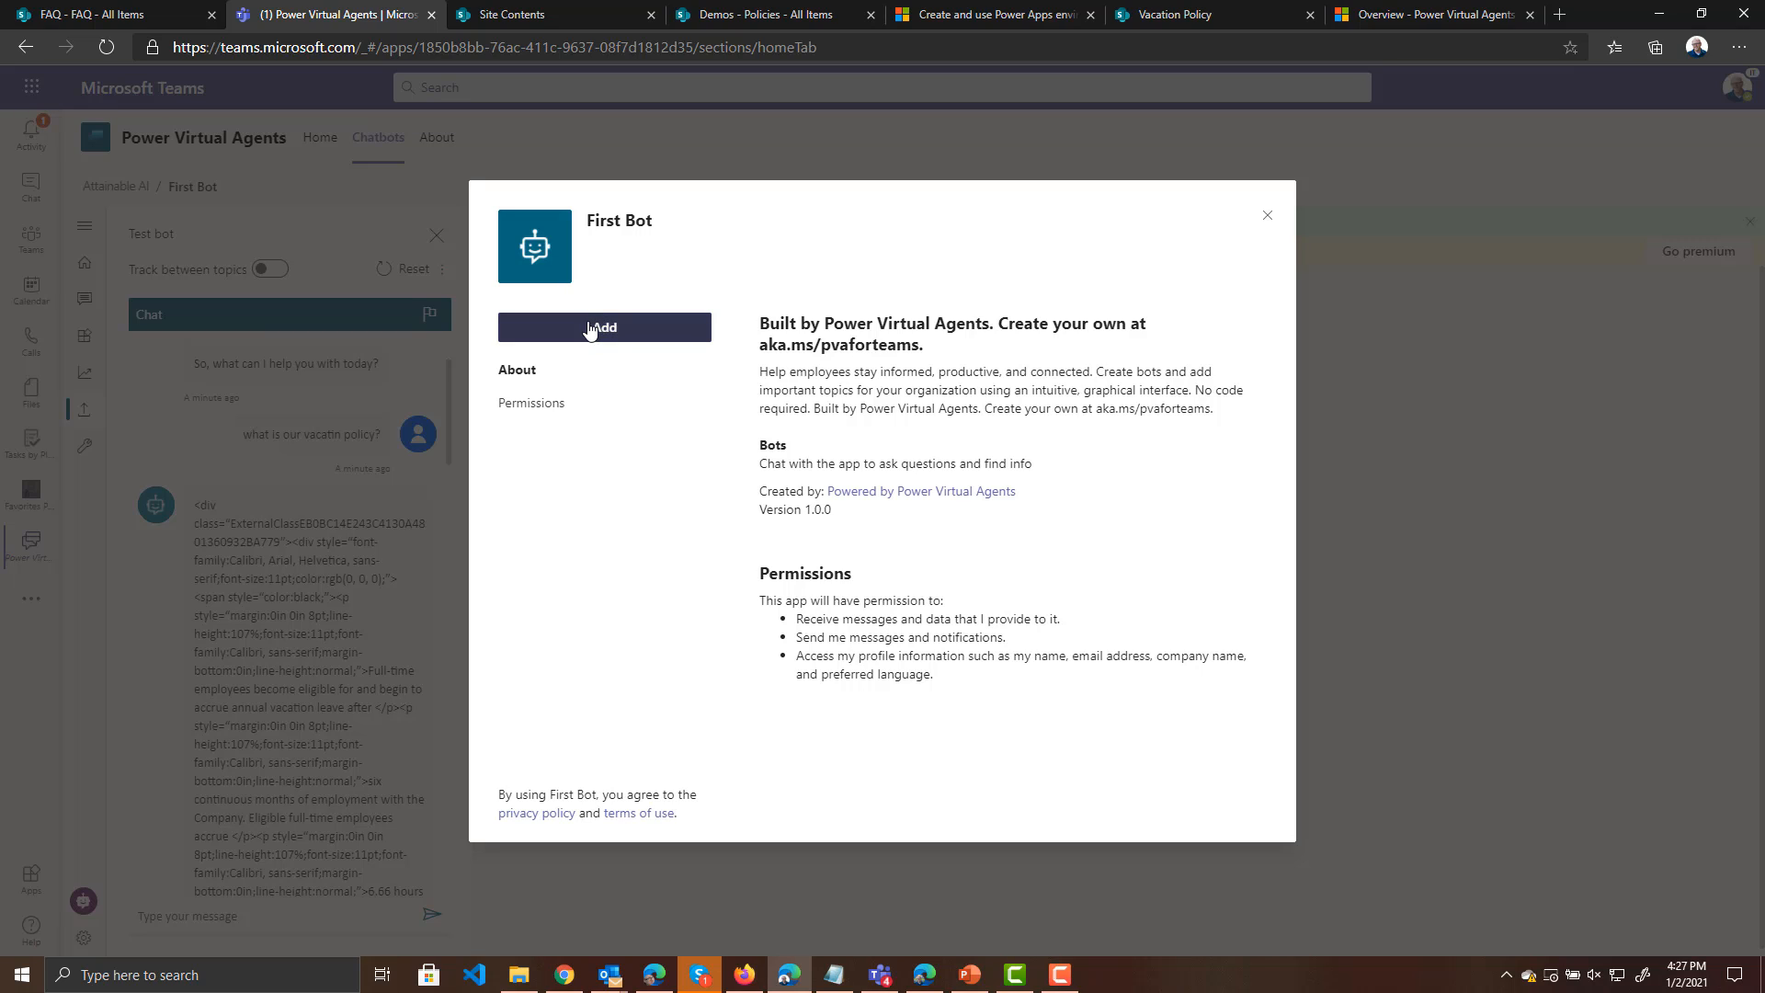
left_click(589, 328)
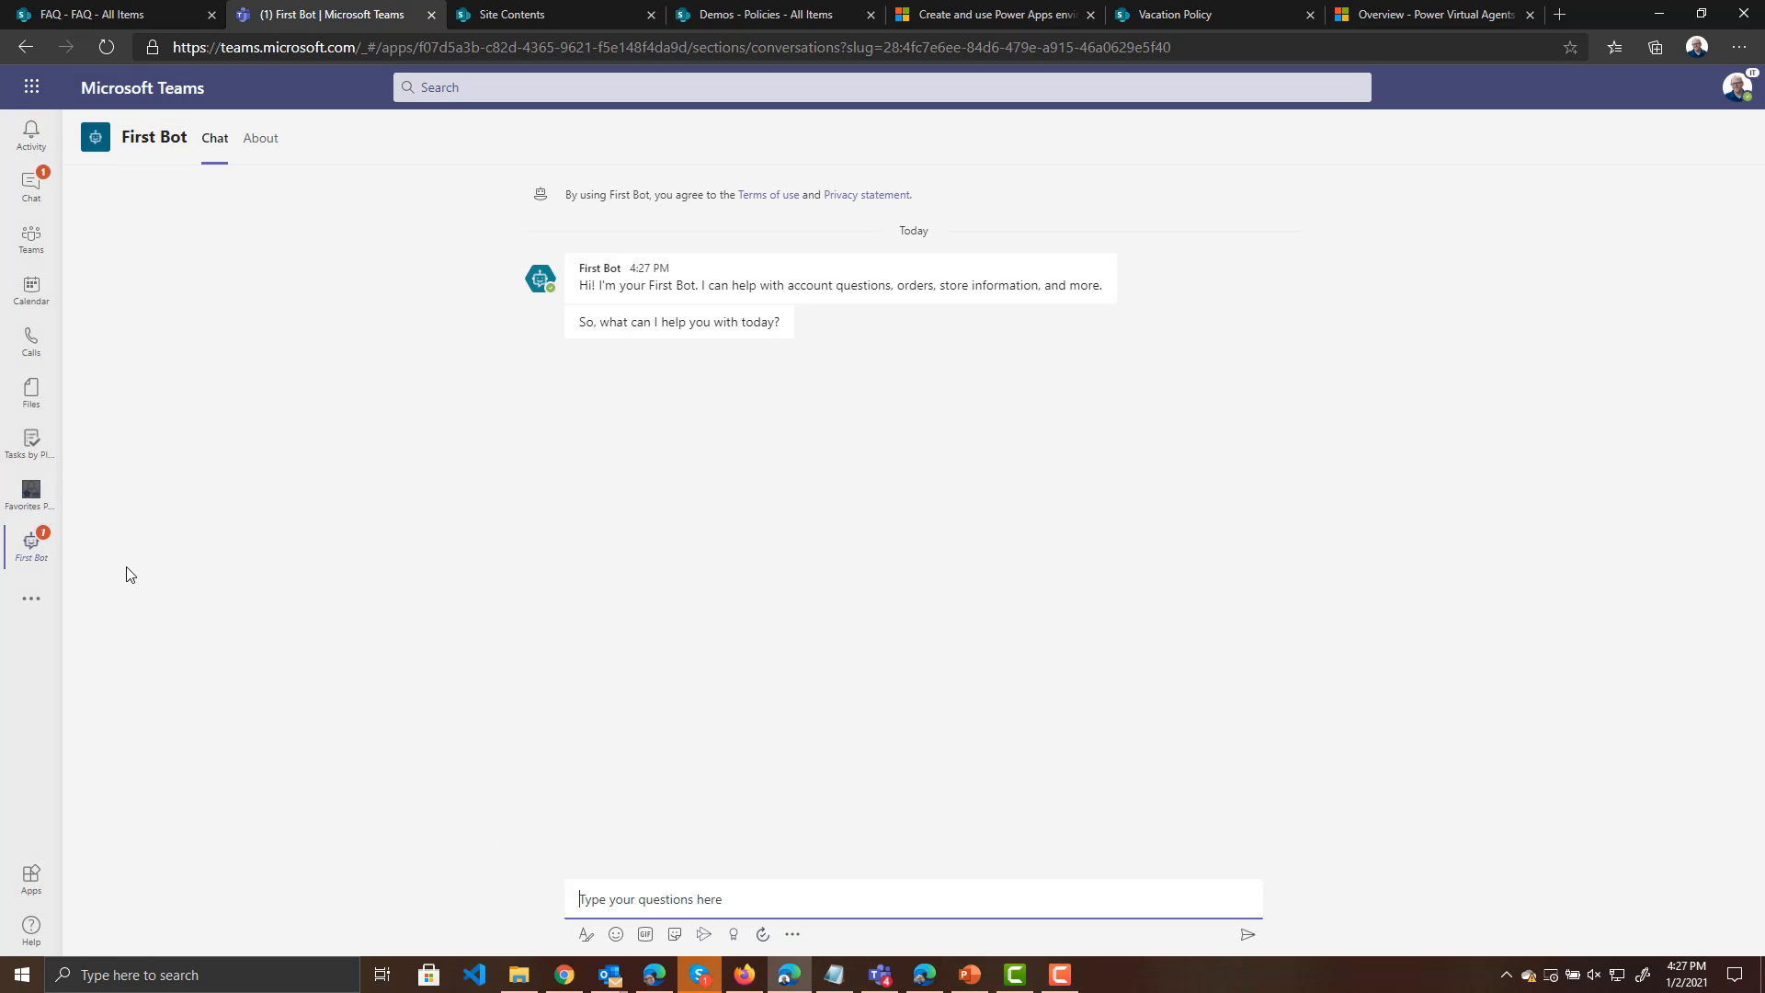
mouse_move(10, 567)
left_mouse_down()
mouse_move(52, 573)
mouse_move(126, 467)
mouse_move(4, 469)
mouse_move(32, 598)
left_mouse_up()
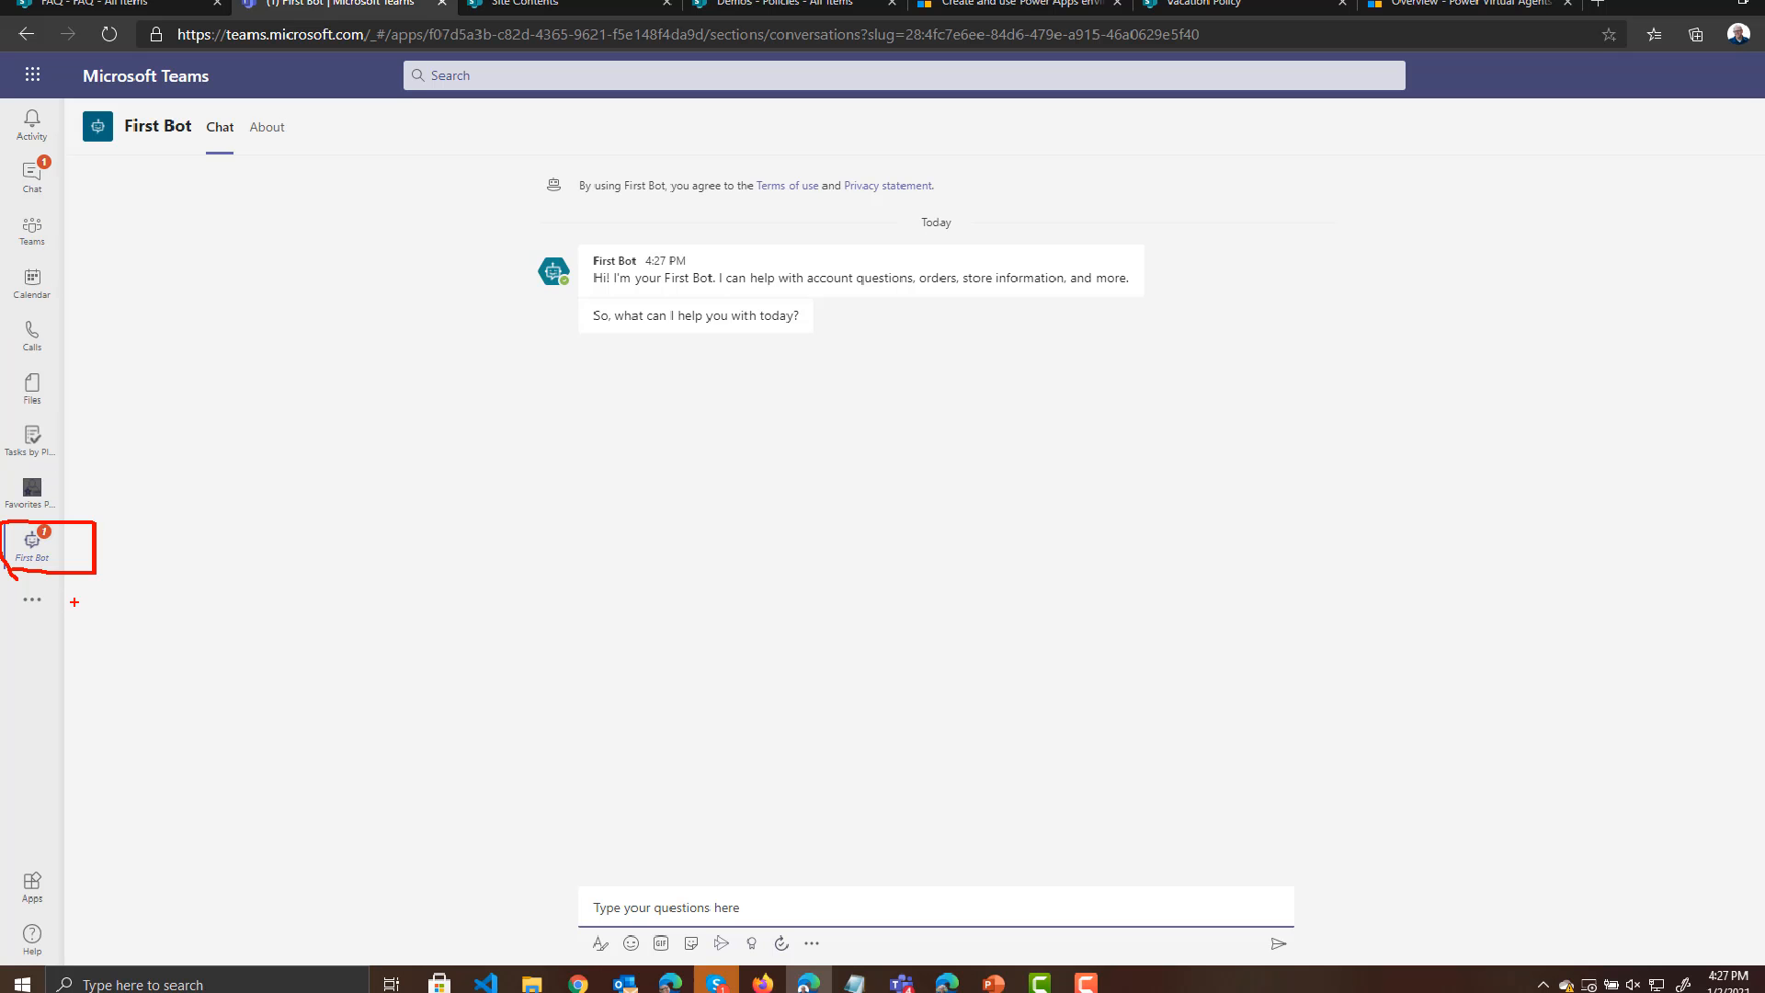
left_click(32, 550)
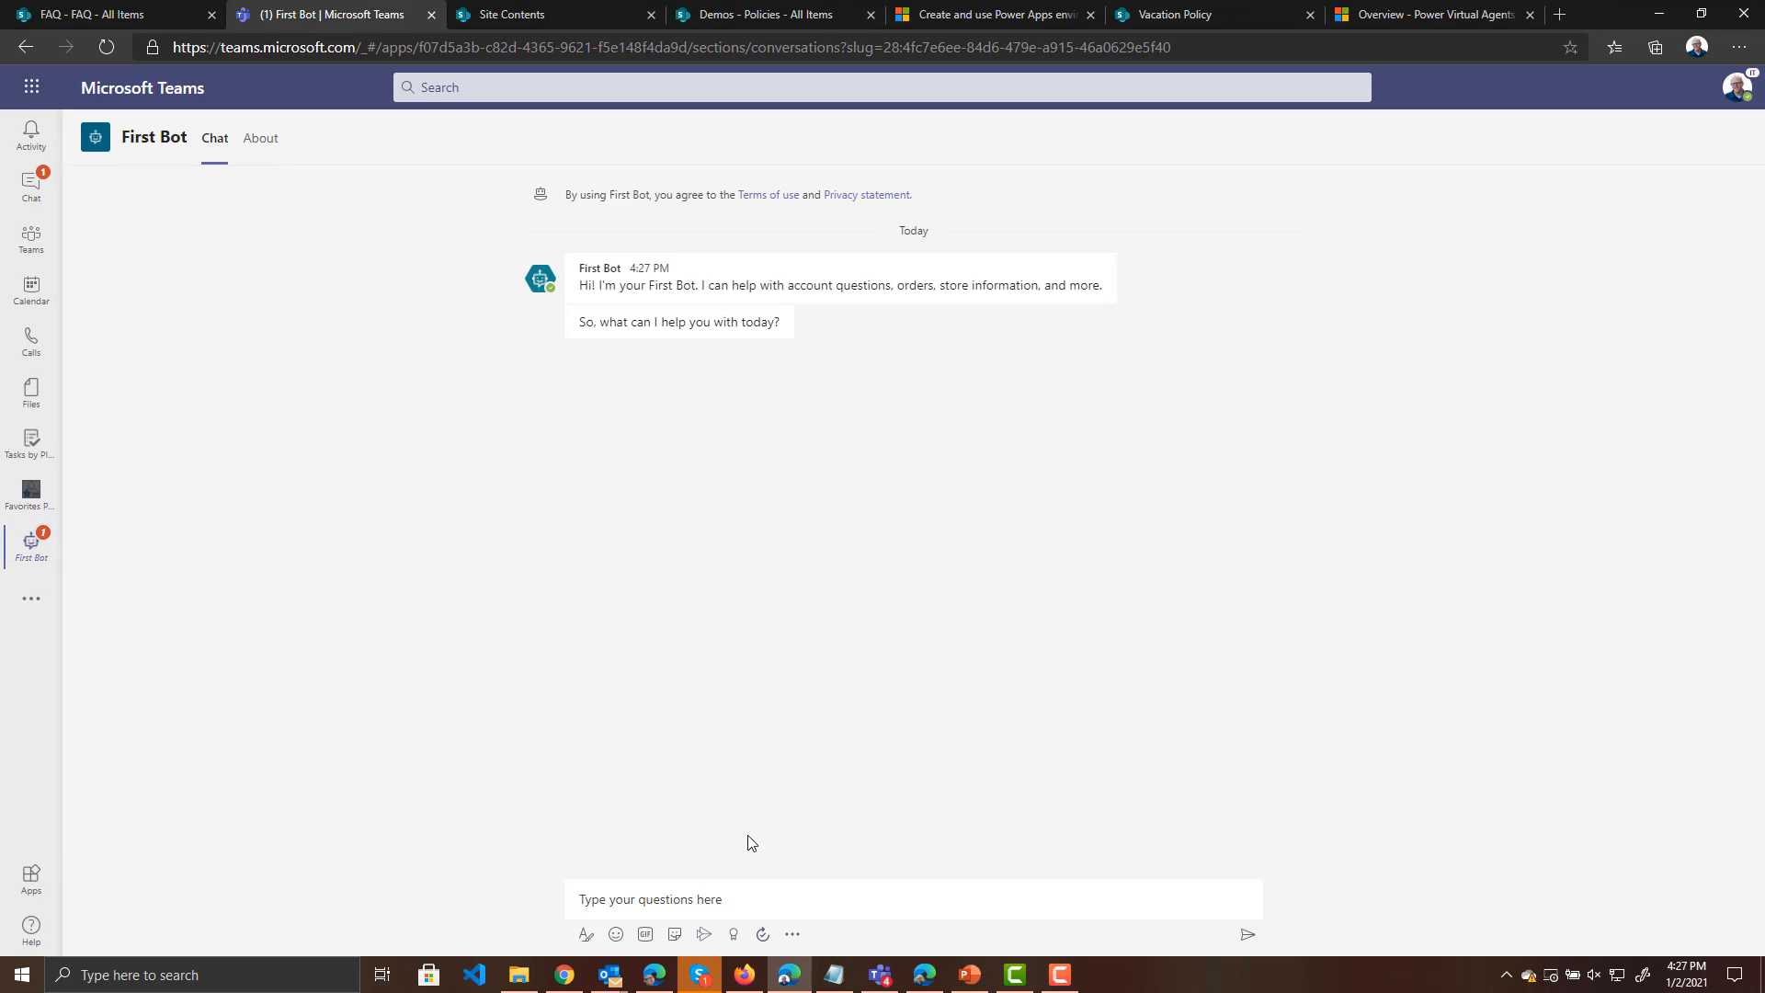
Greet First Bot with "hello" in its Teams chat and ask "what is our vacation policy?"
left_click(712, 894)
type("hello")
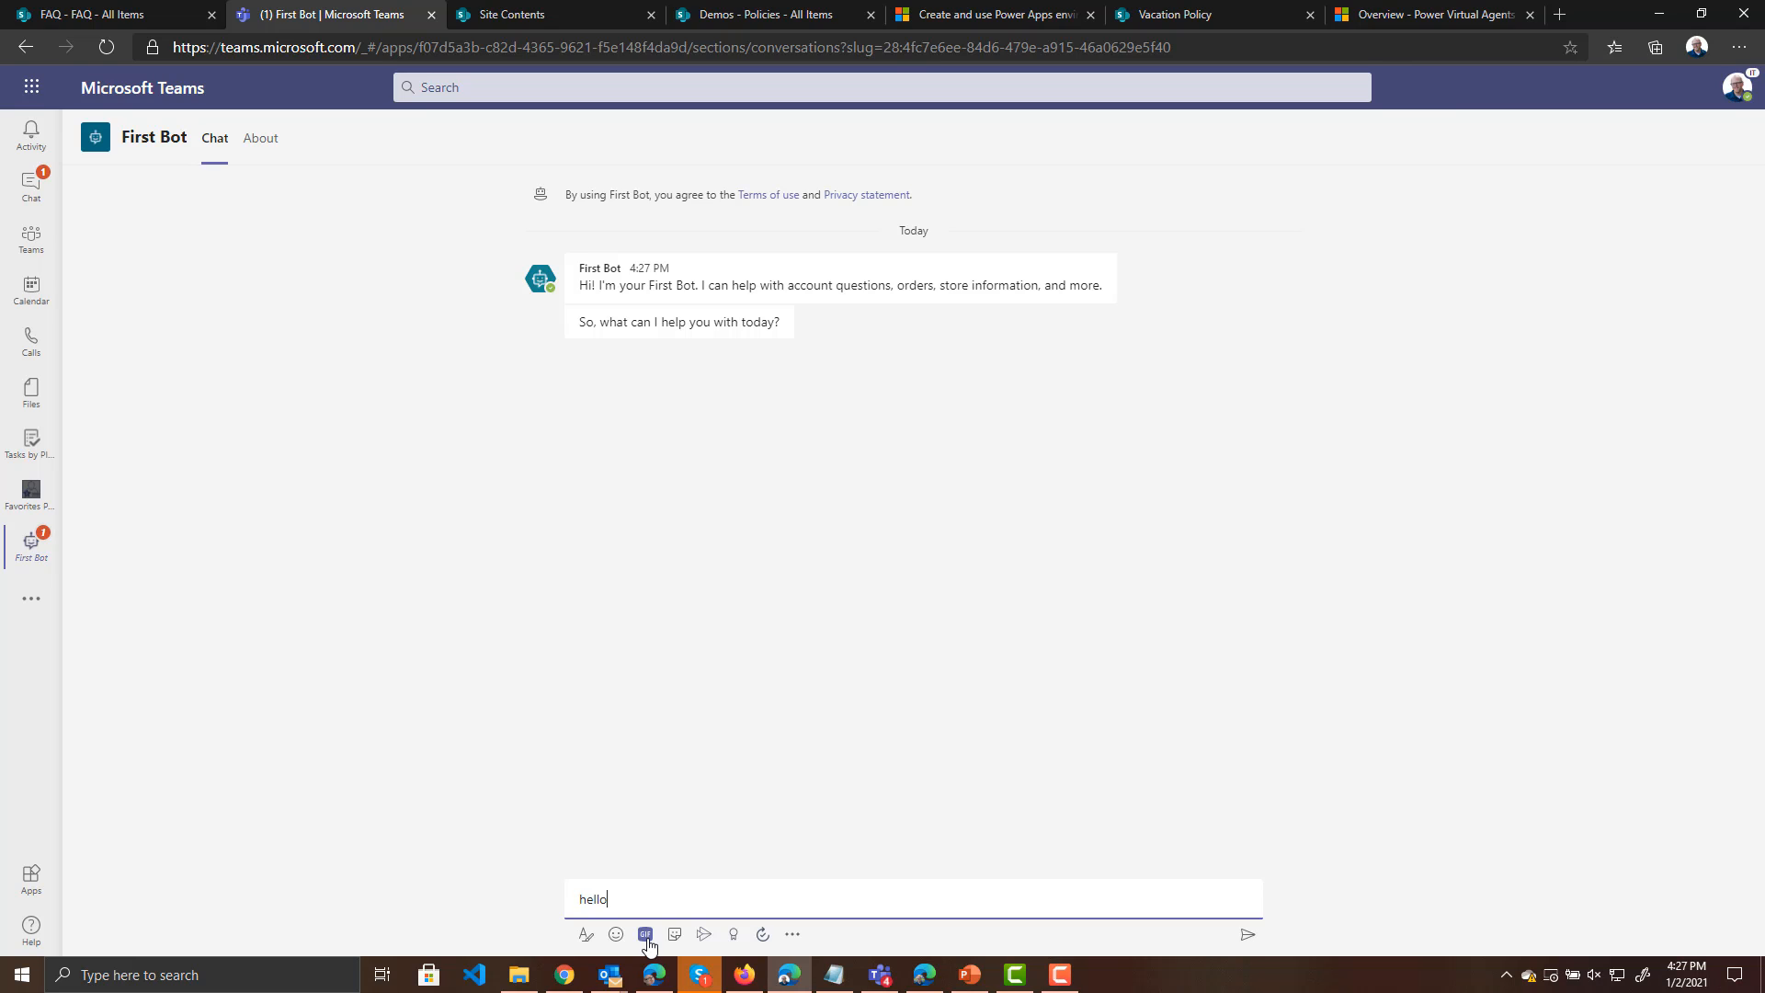
key("Return")
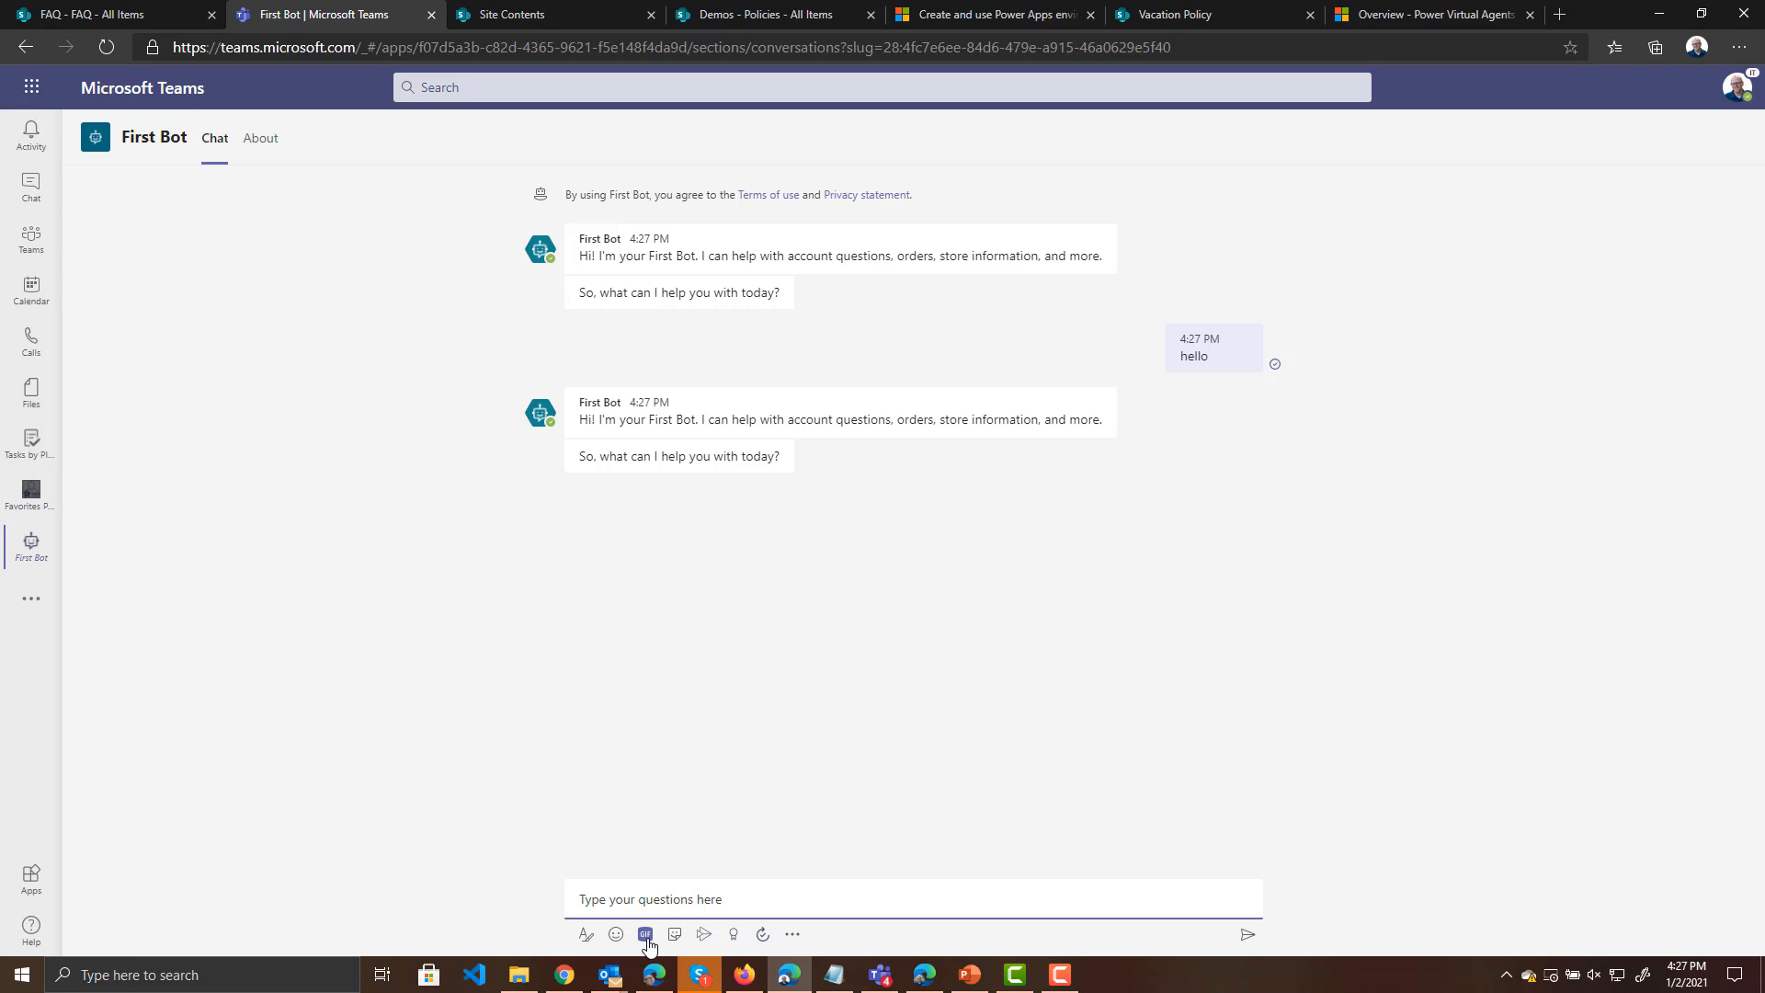
type("what is our vacation policy?")
key("Return")
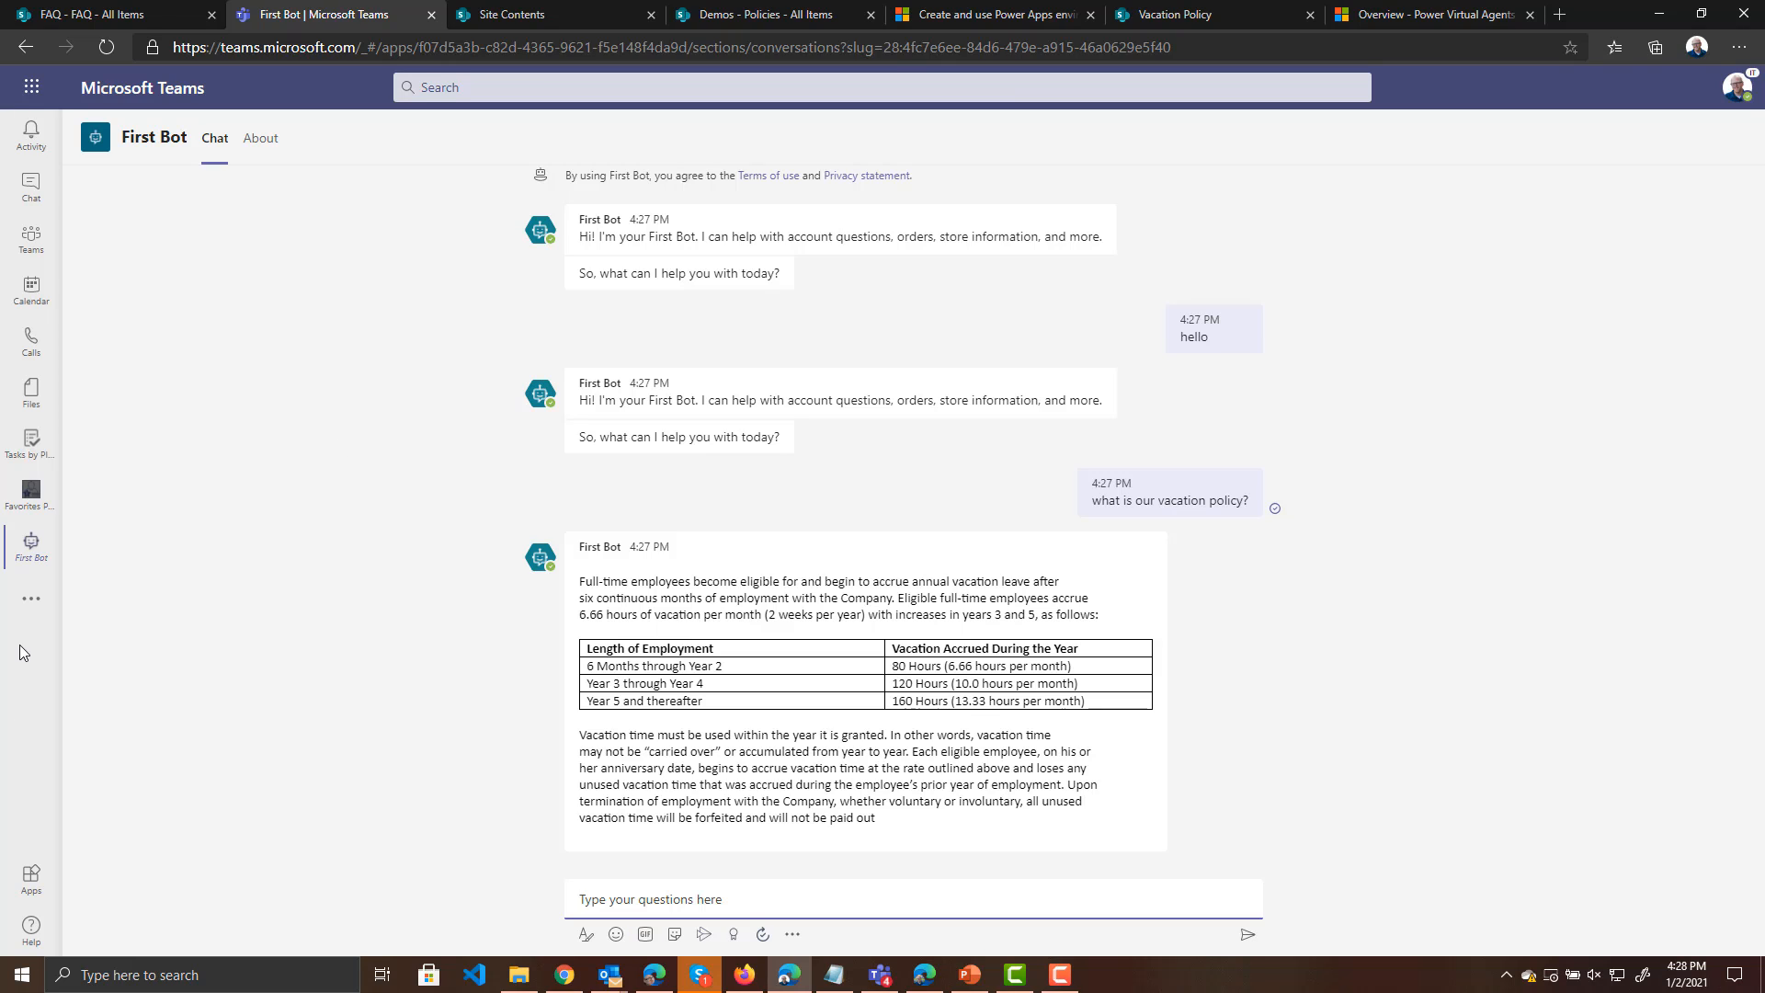
Switch back to Power Virtual Agents and open First Bot's Vacation topic for editing
left_click(31, 598)
left_click(102, 524)
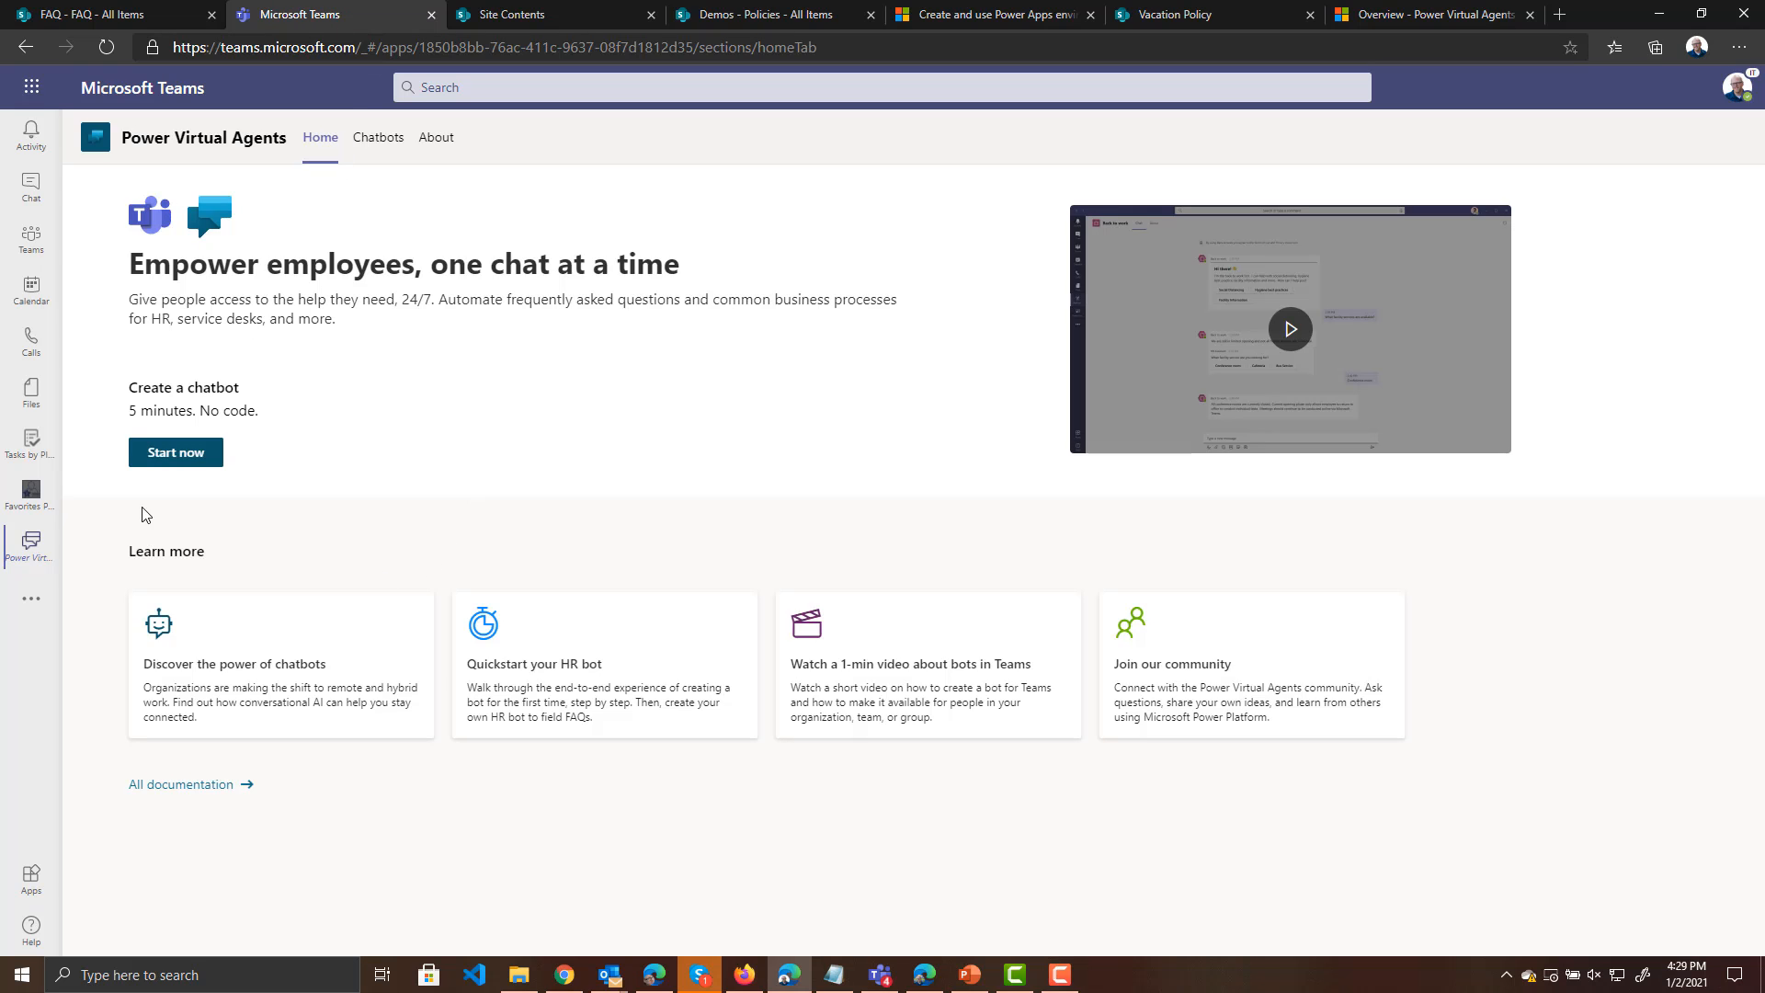
left_click(388, 142)
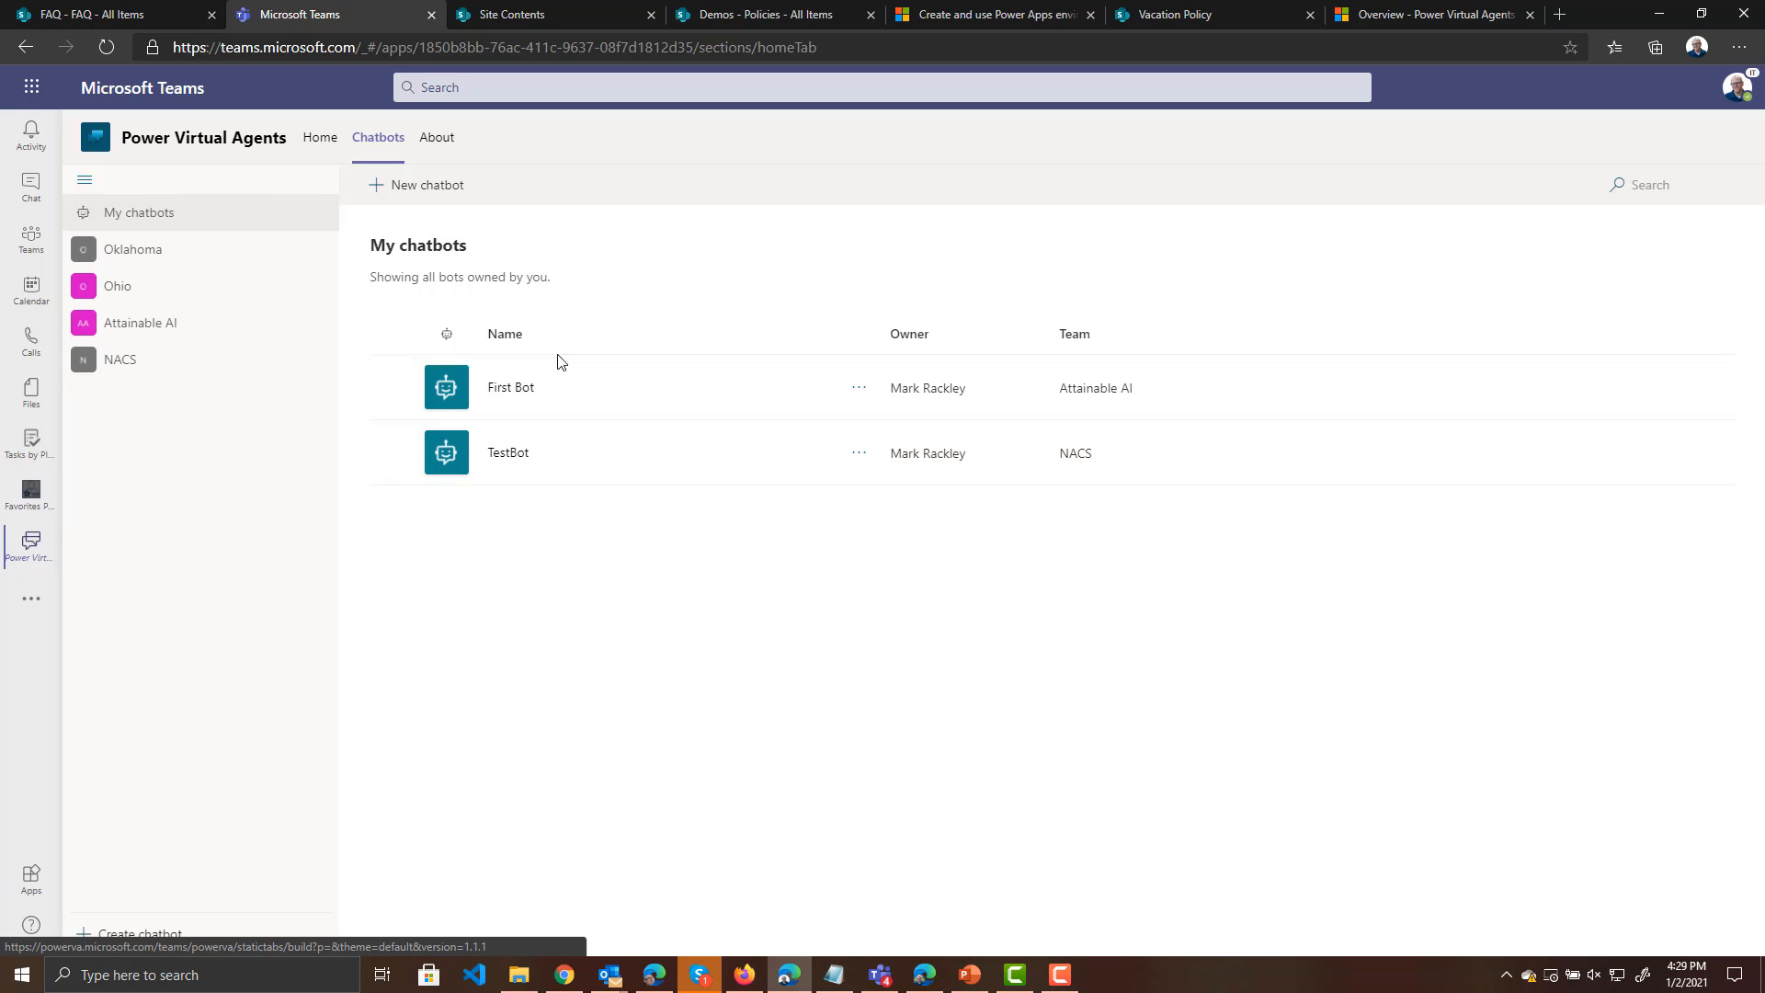
left_click(513, 393)
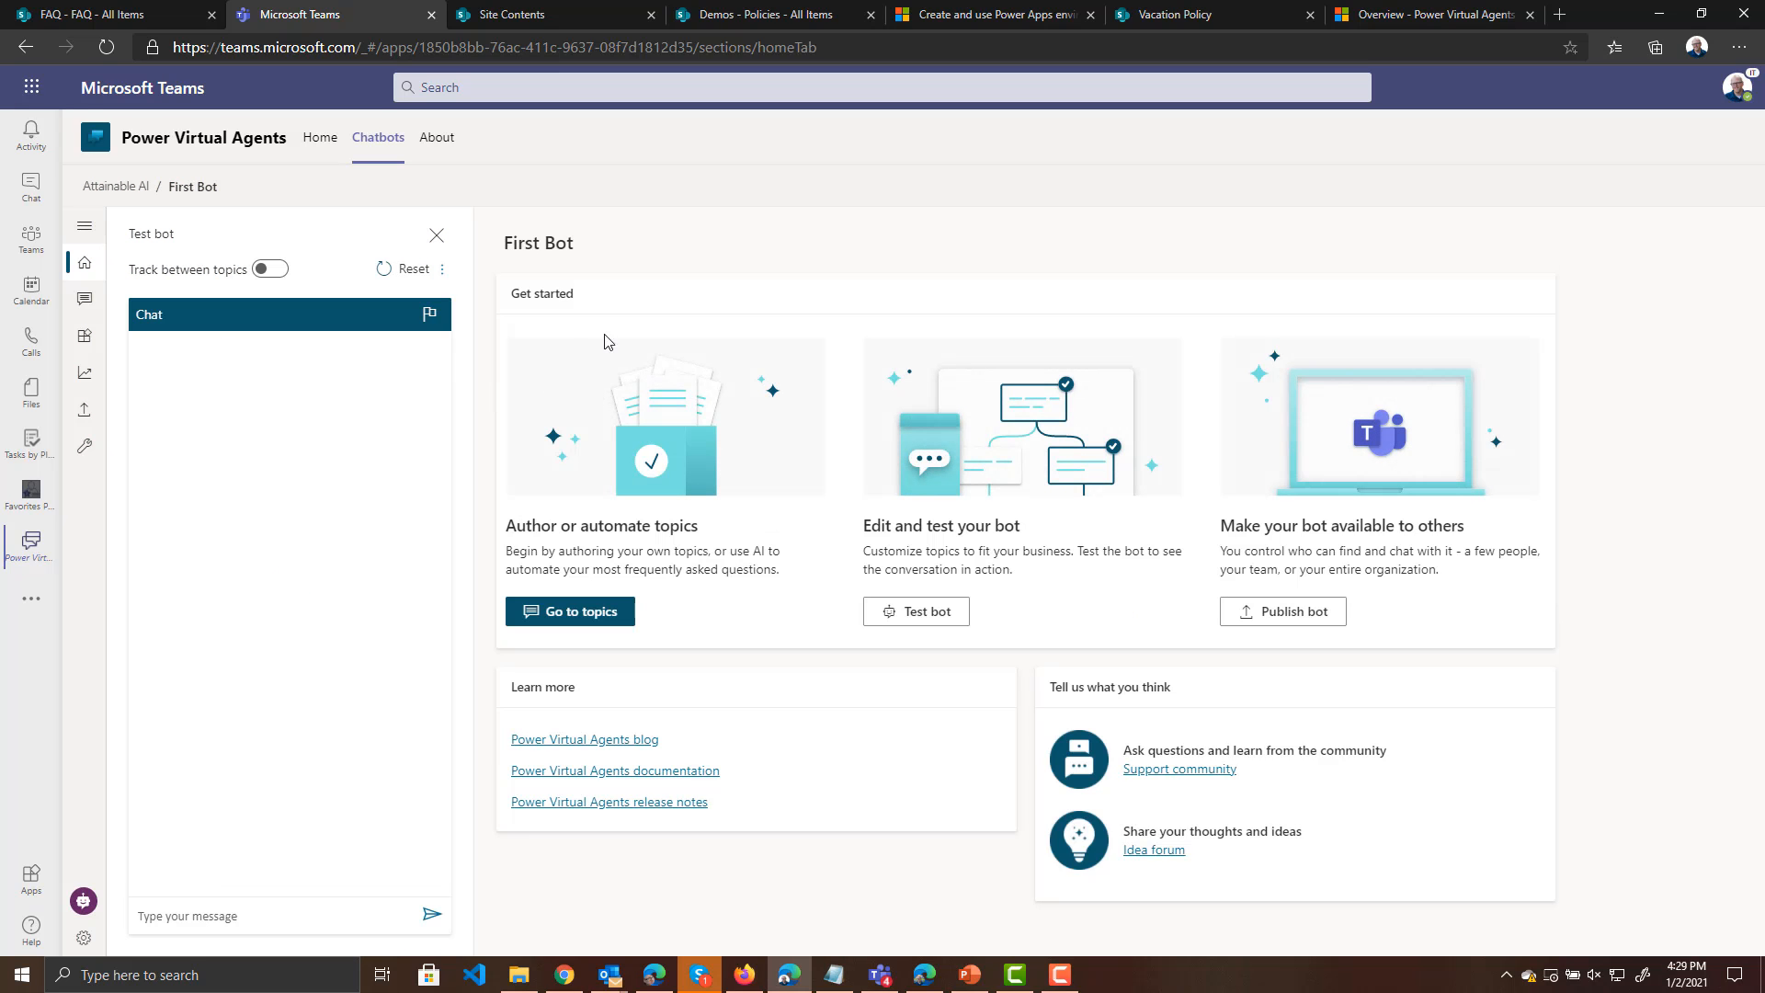
left_click(84, 300)
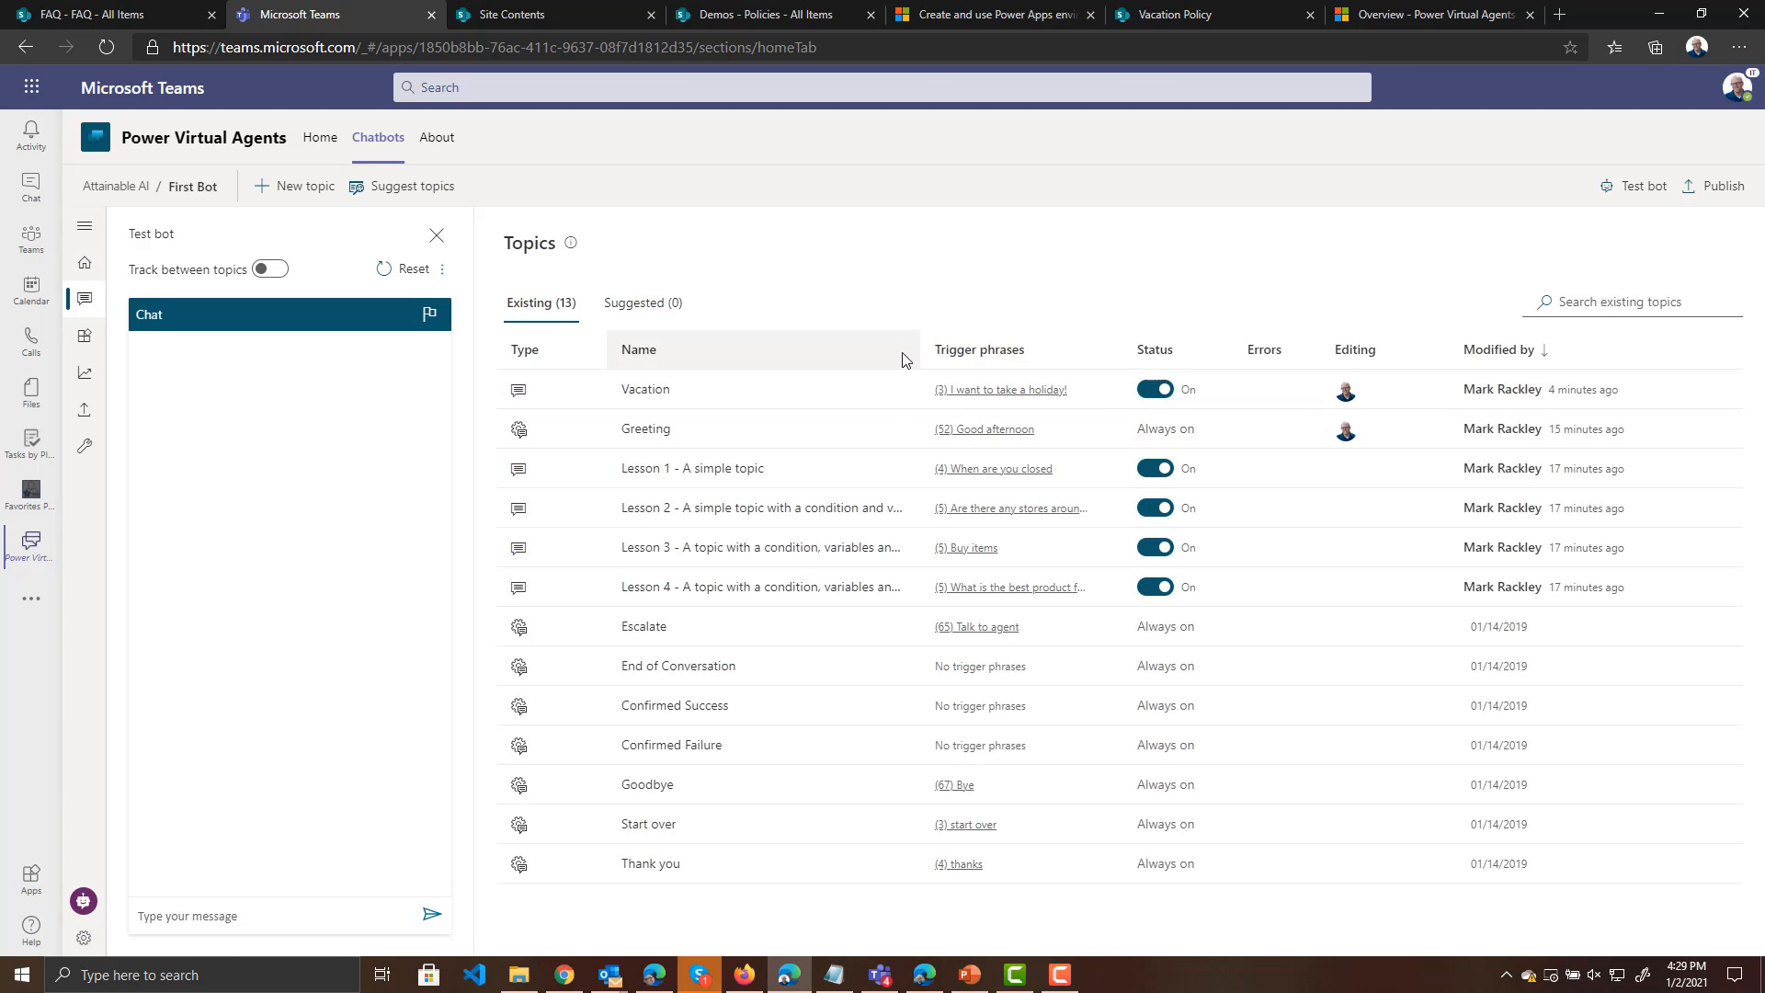
left_click(836, 391)
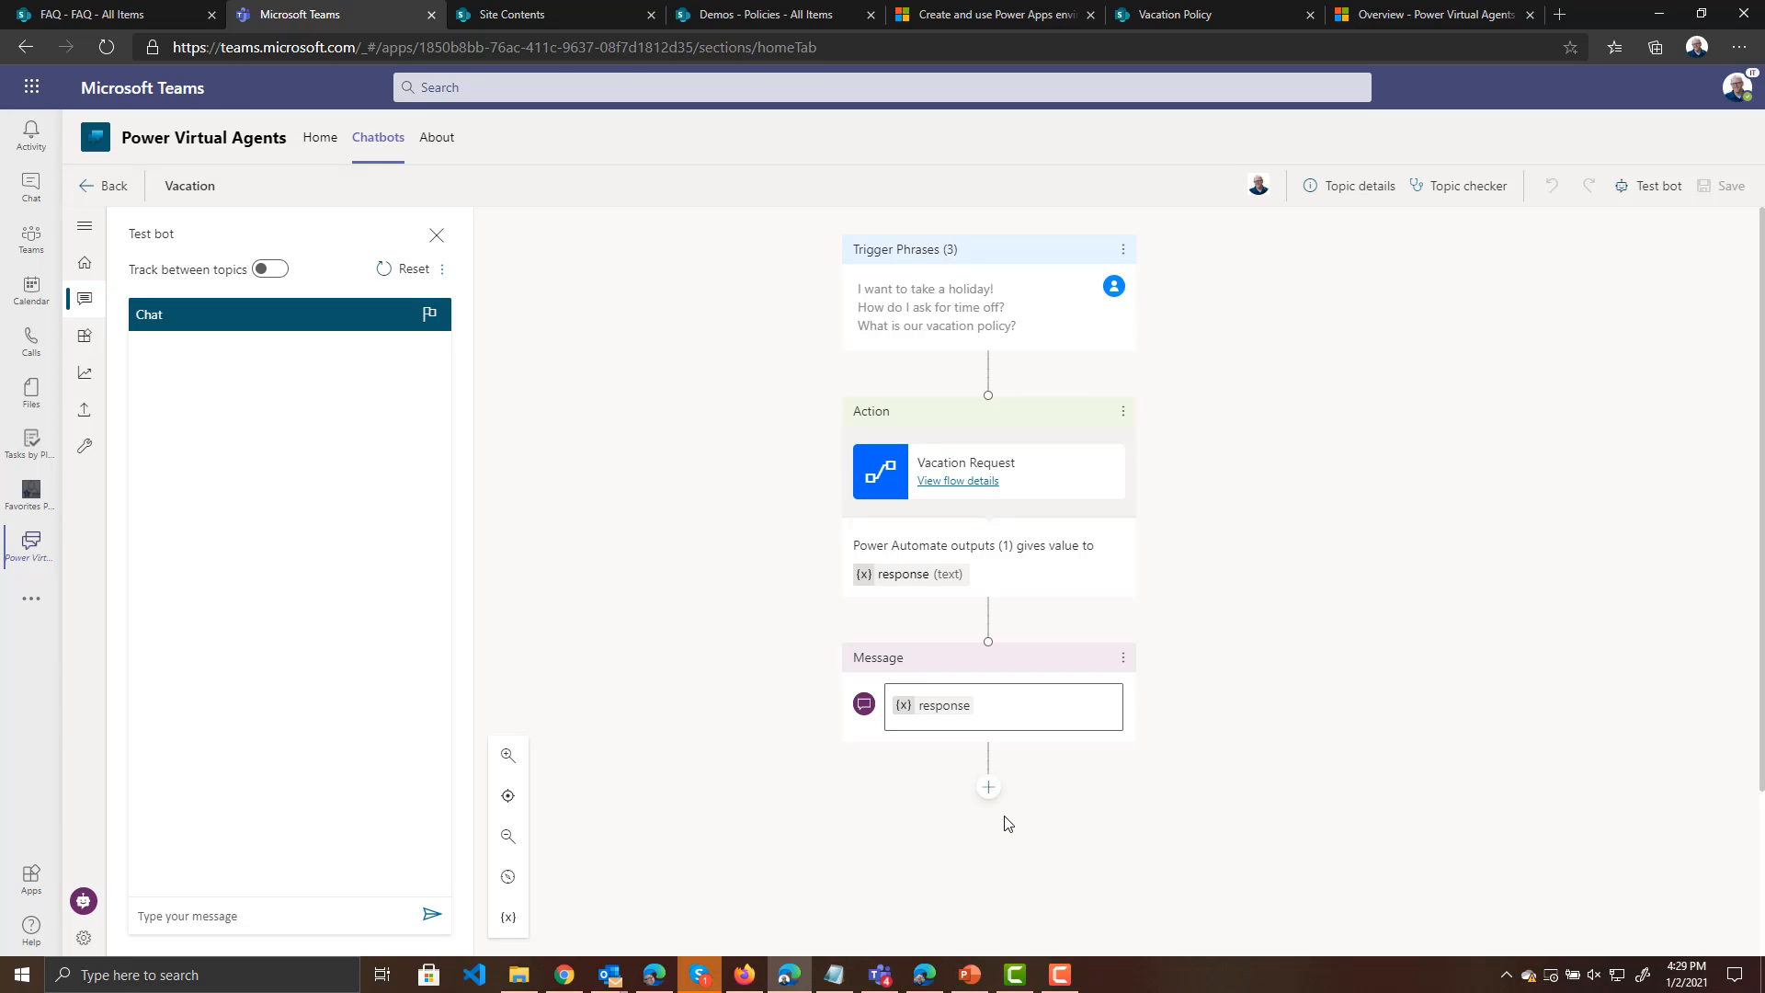
Add a question after the response message asking "Do you want to contact your manager to ask for time off?"
scroll(998, 876, "down", 2)
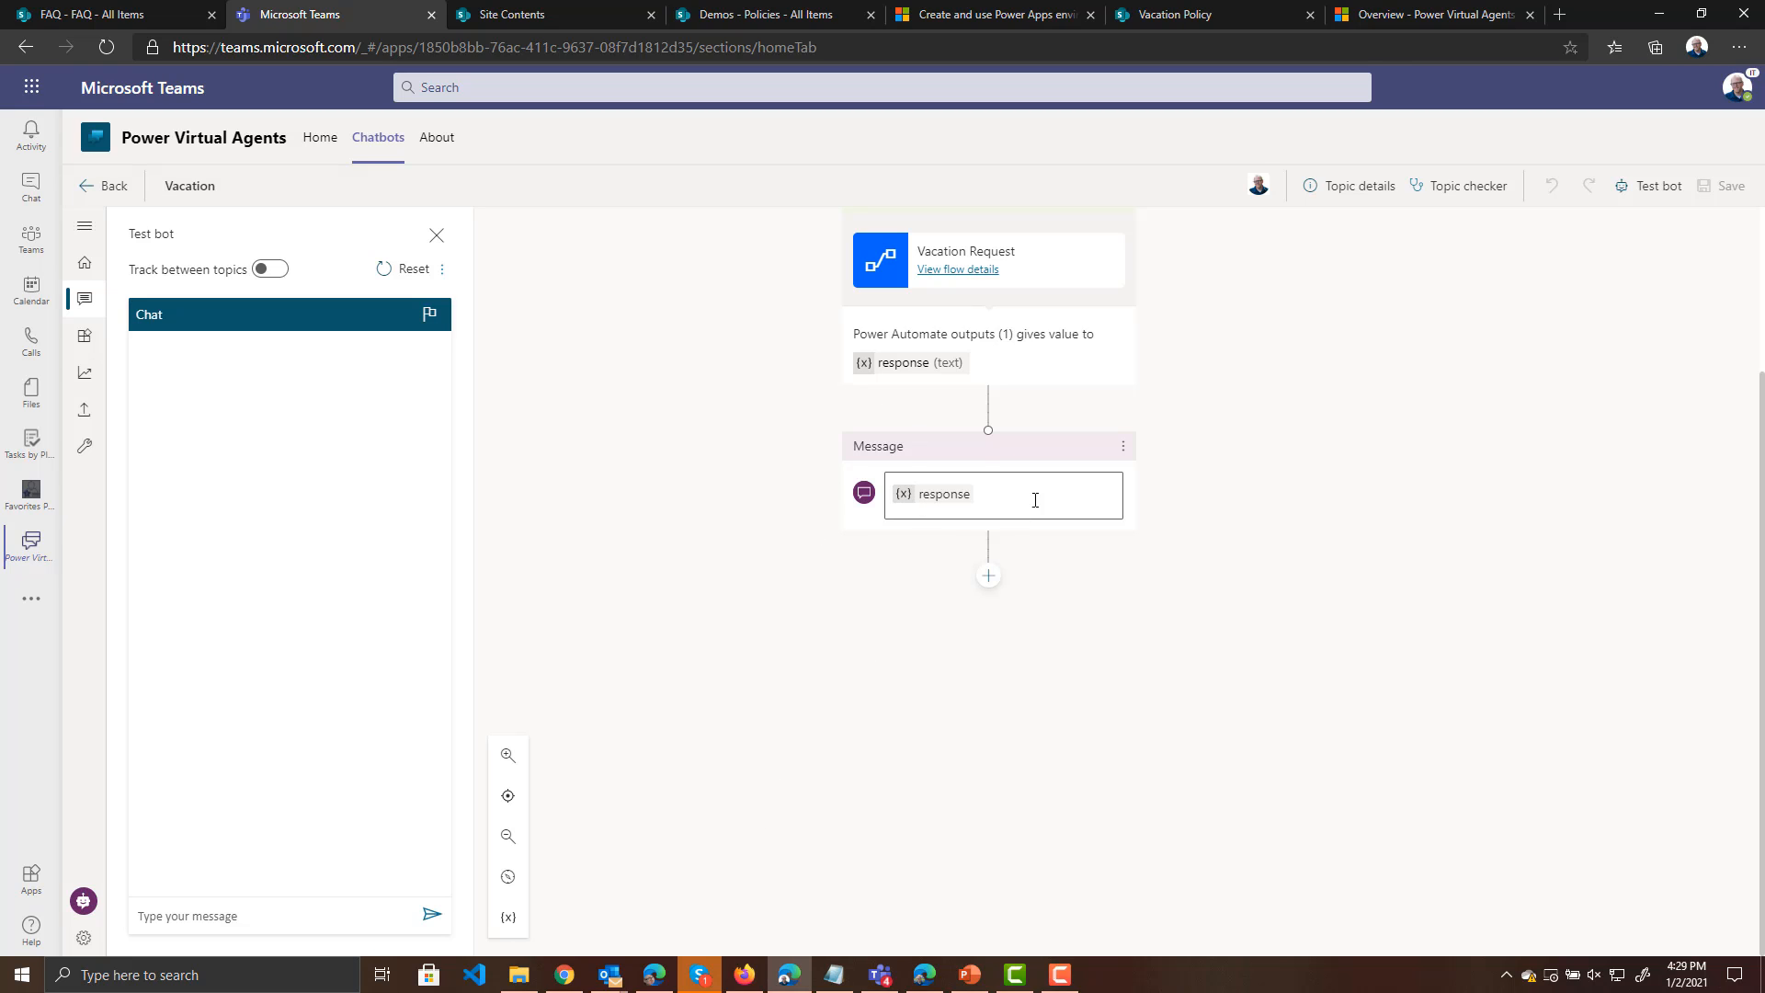
left_click(987, 577)
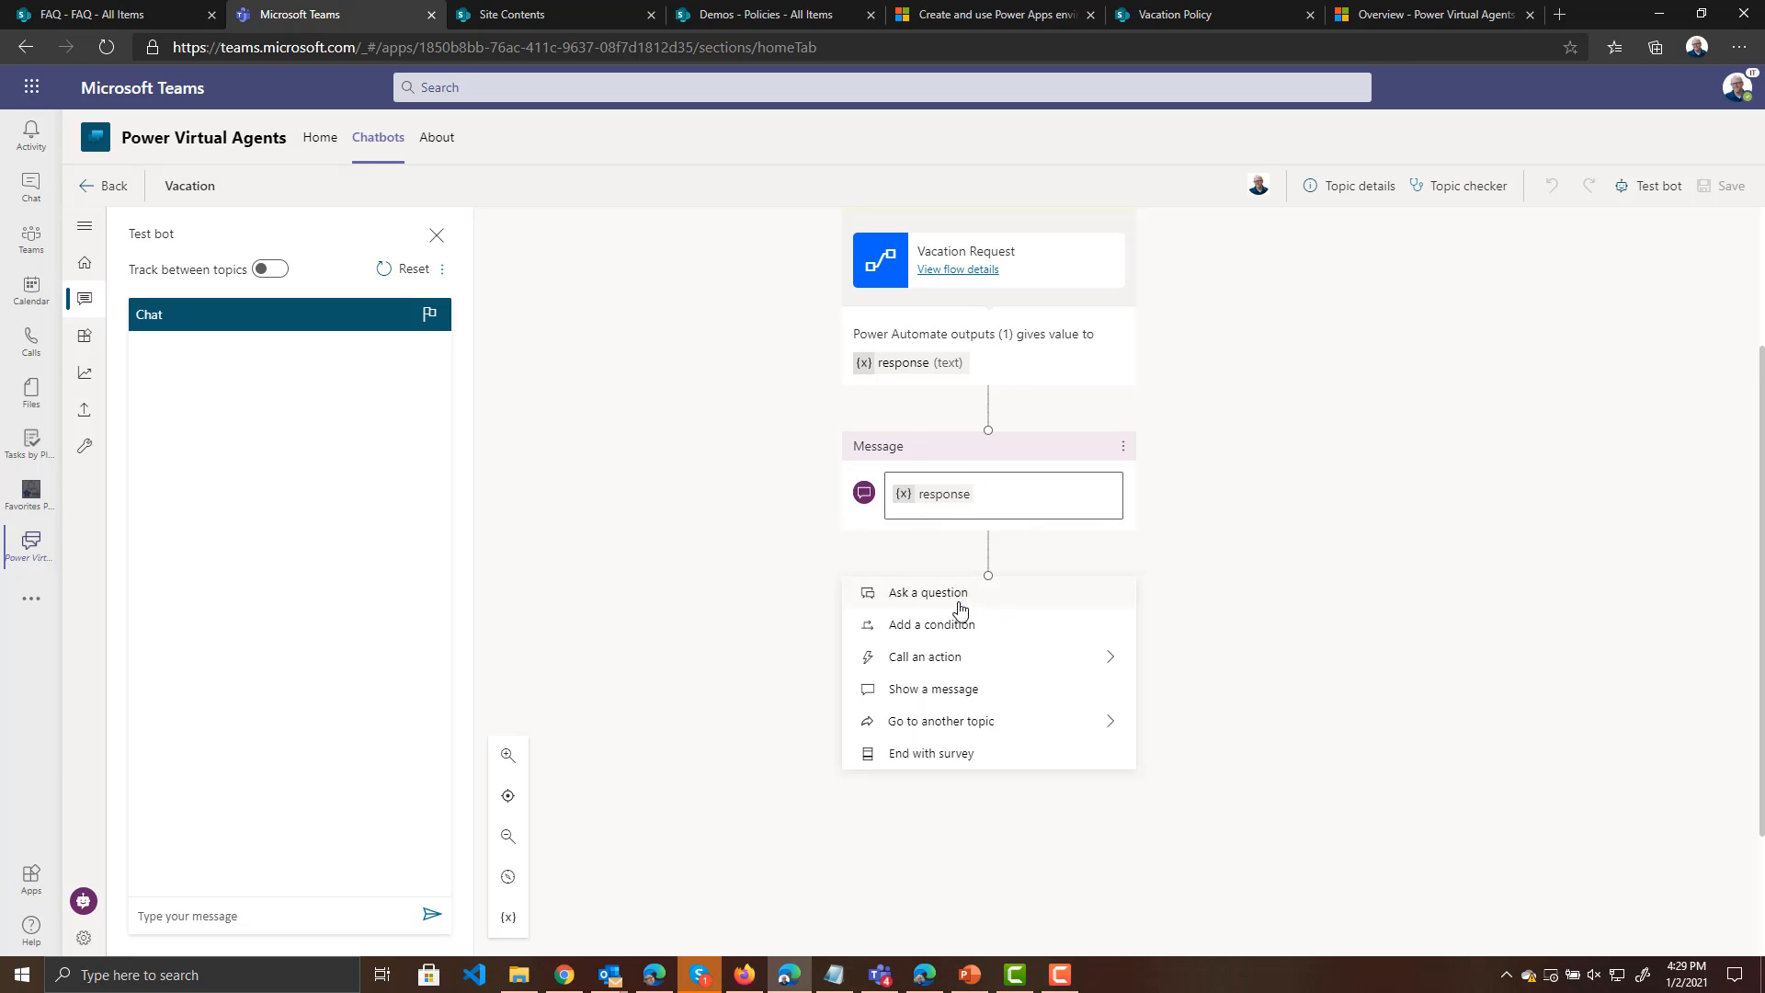
left_click(957, 597)
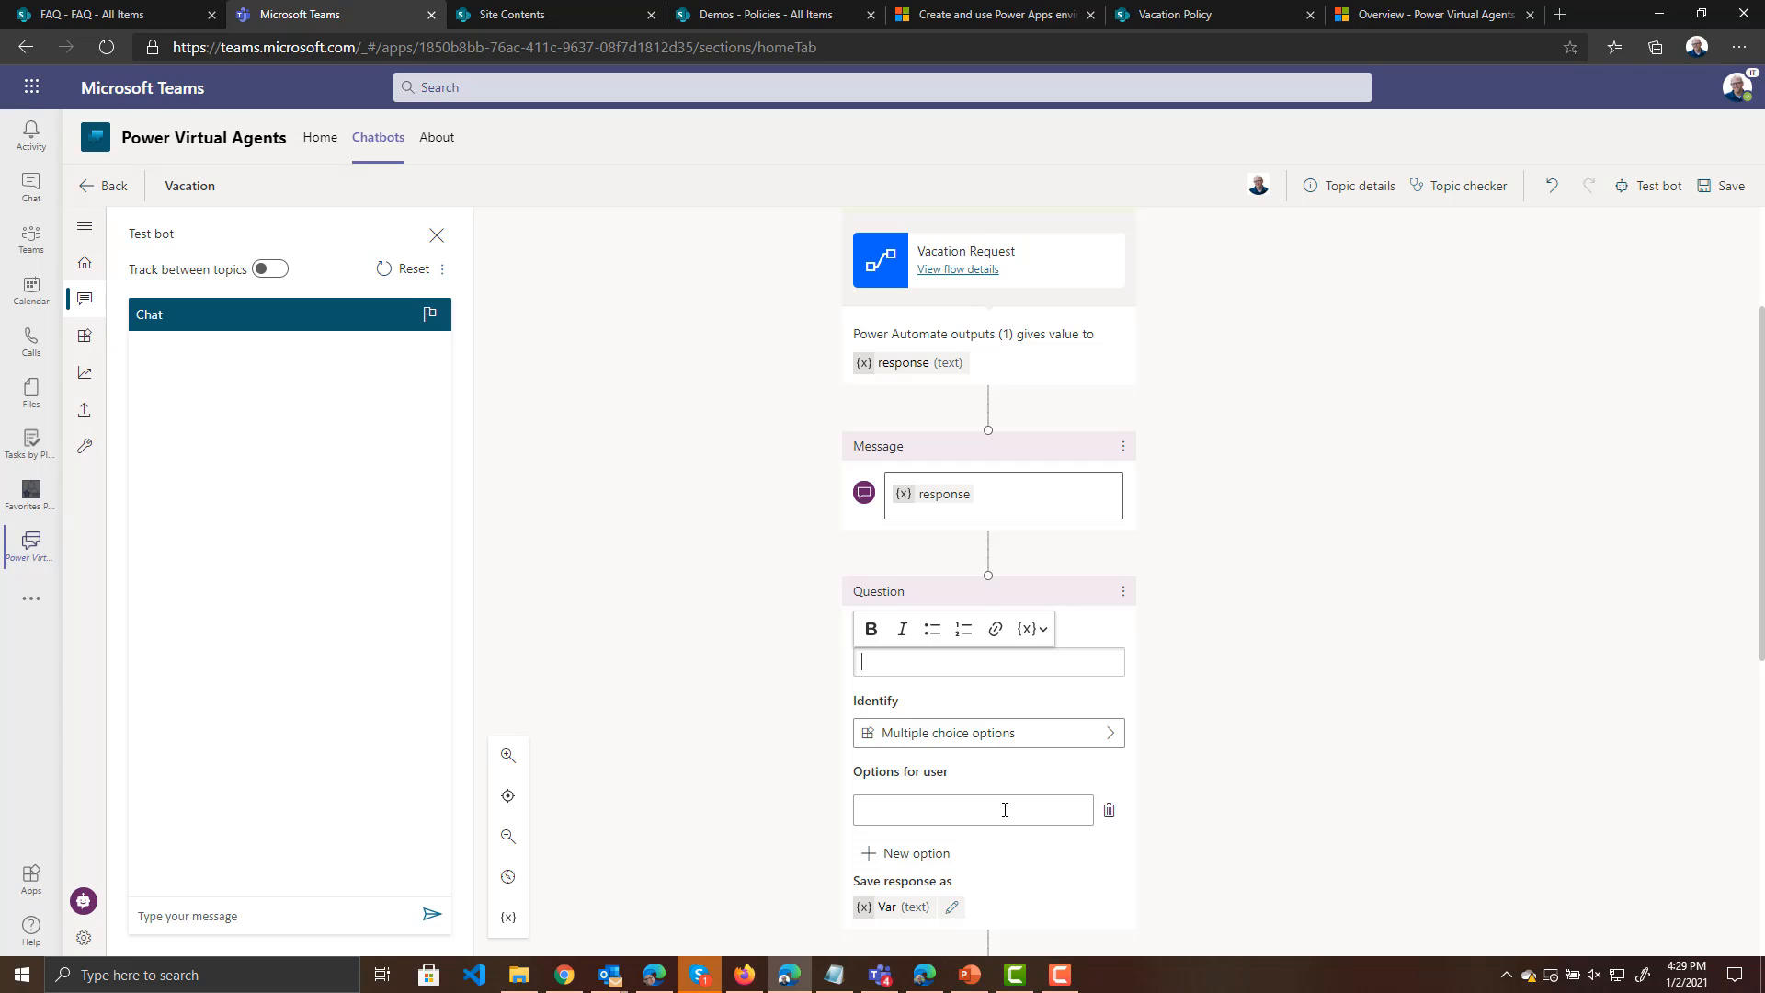
type("Do you want to cont")
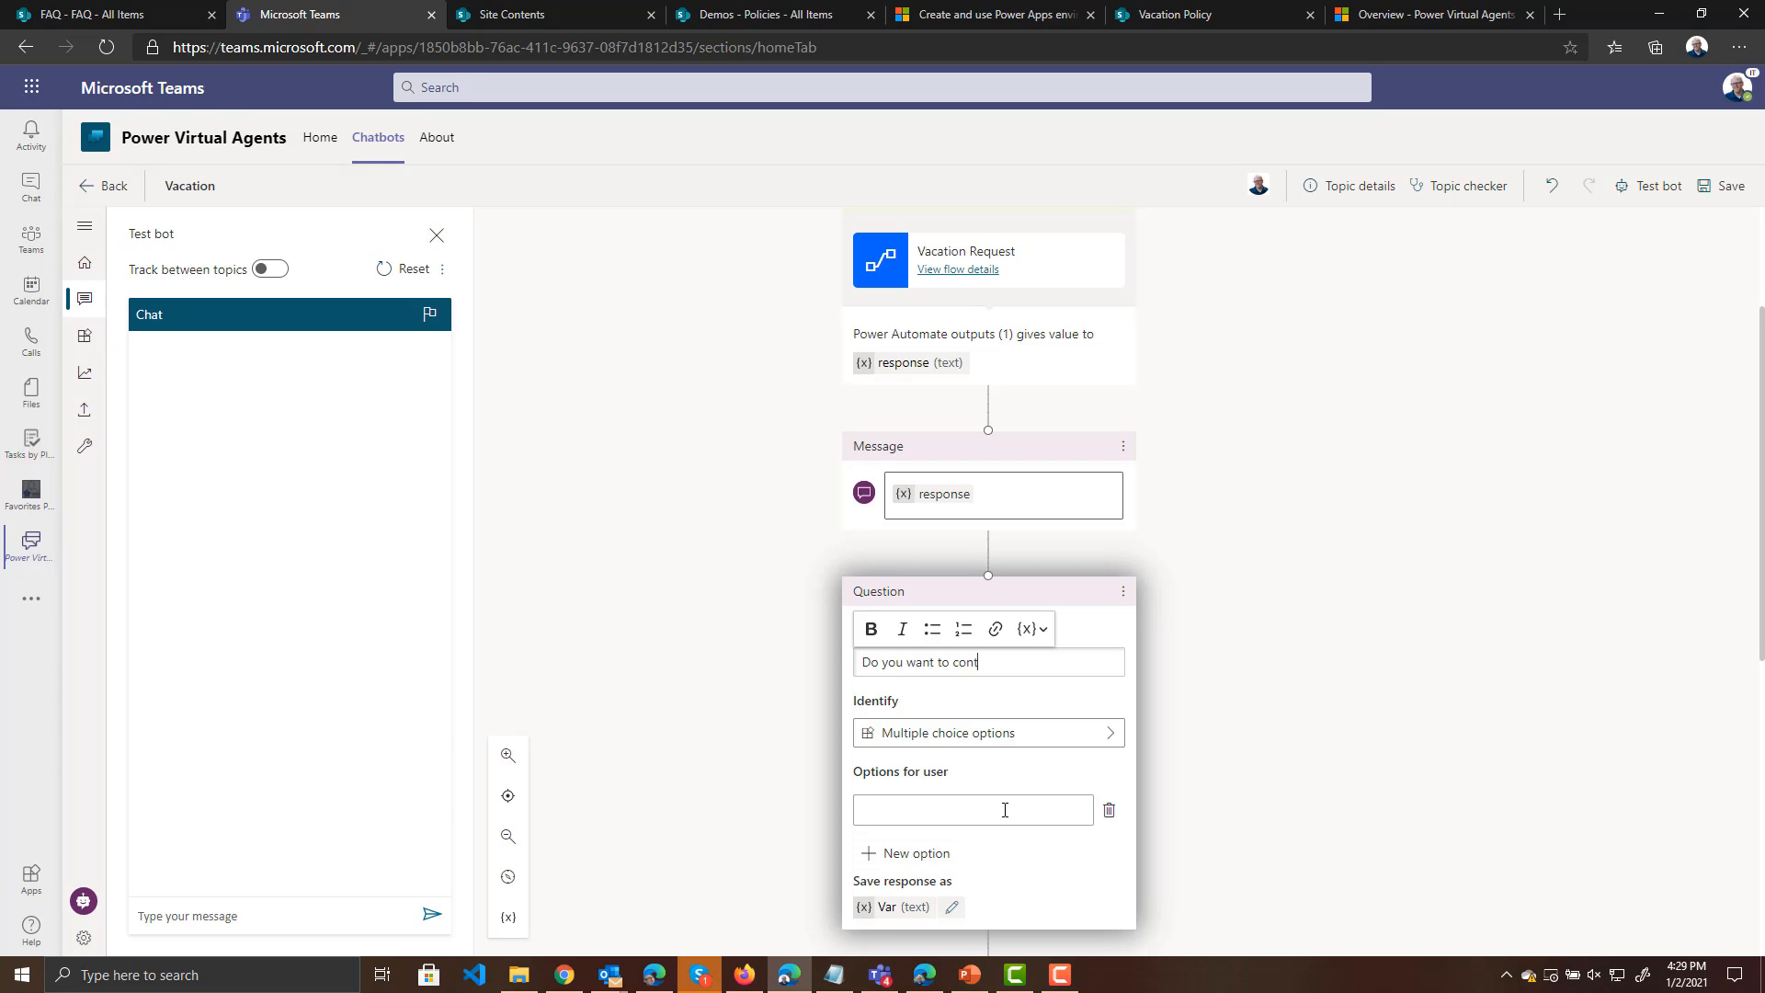
type("manager to ask for time off?")
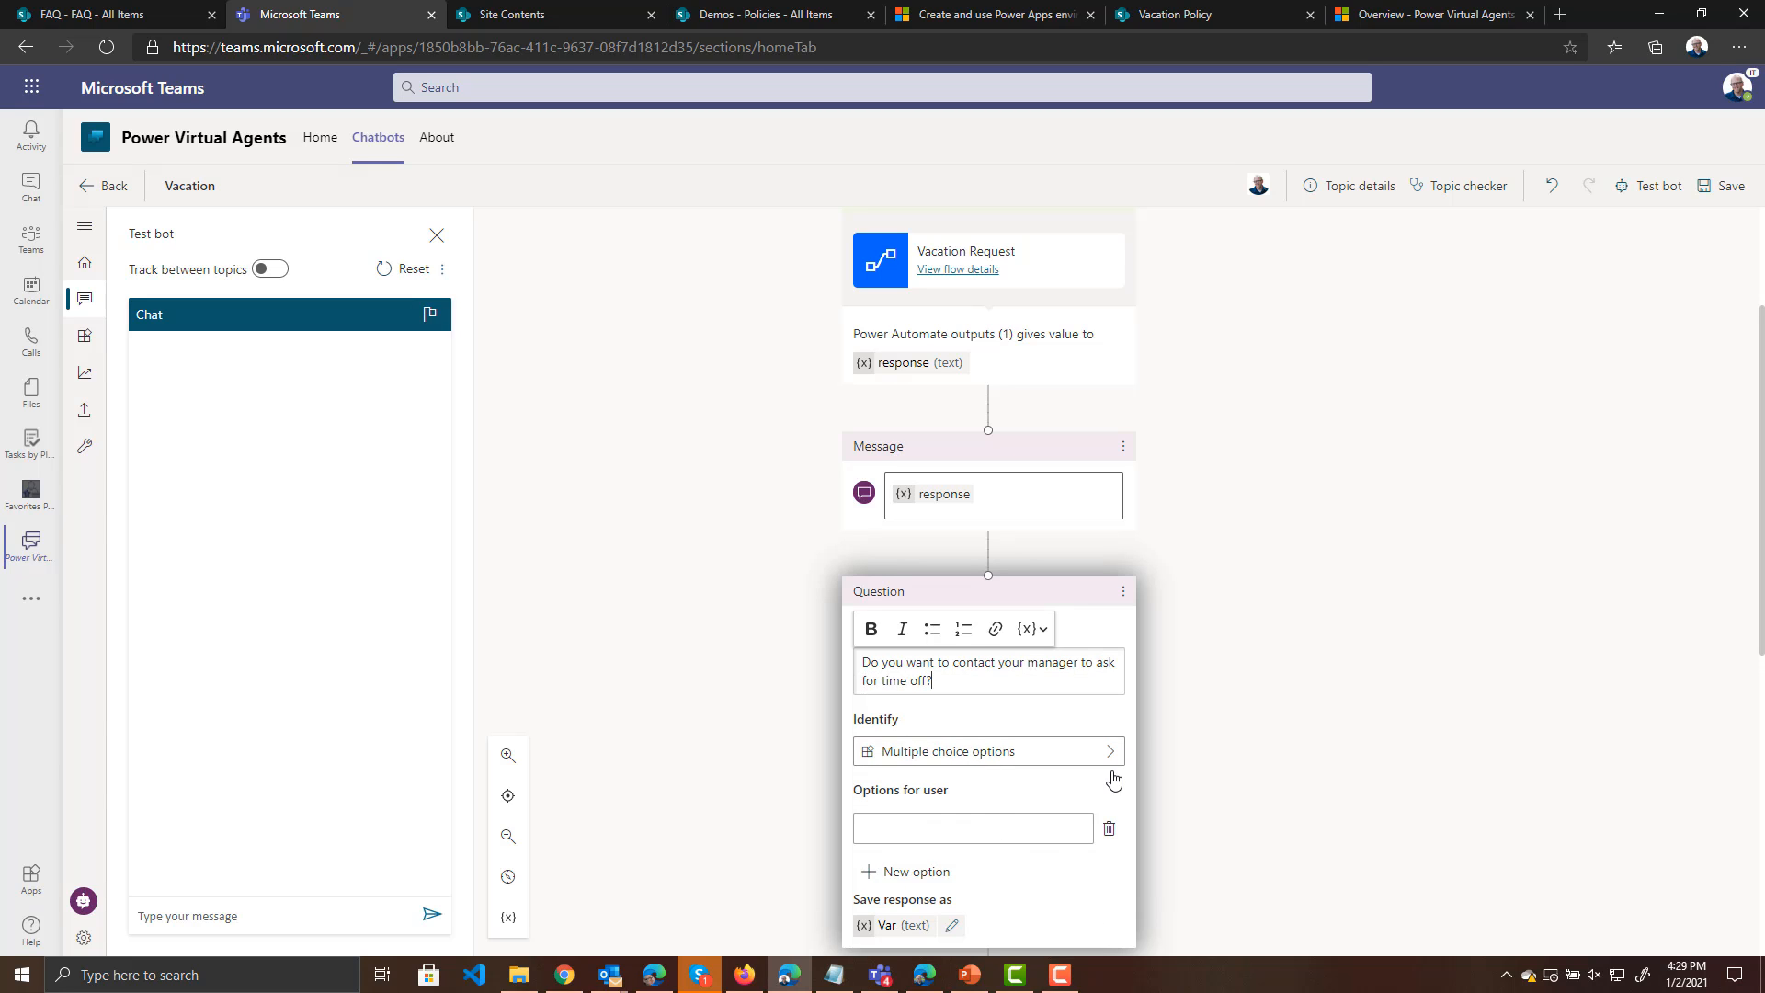
Look through the types of information the question can identify and set it to Boolean
scroll(981, 827, "down", 2)
left_click(1007, 644)
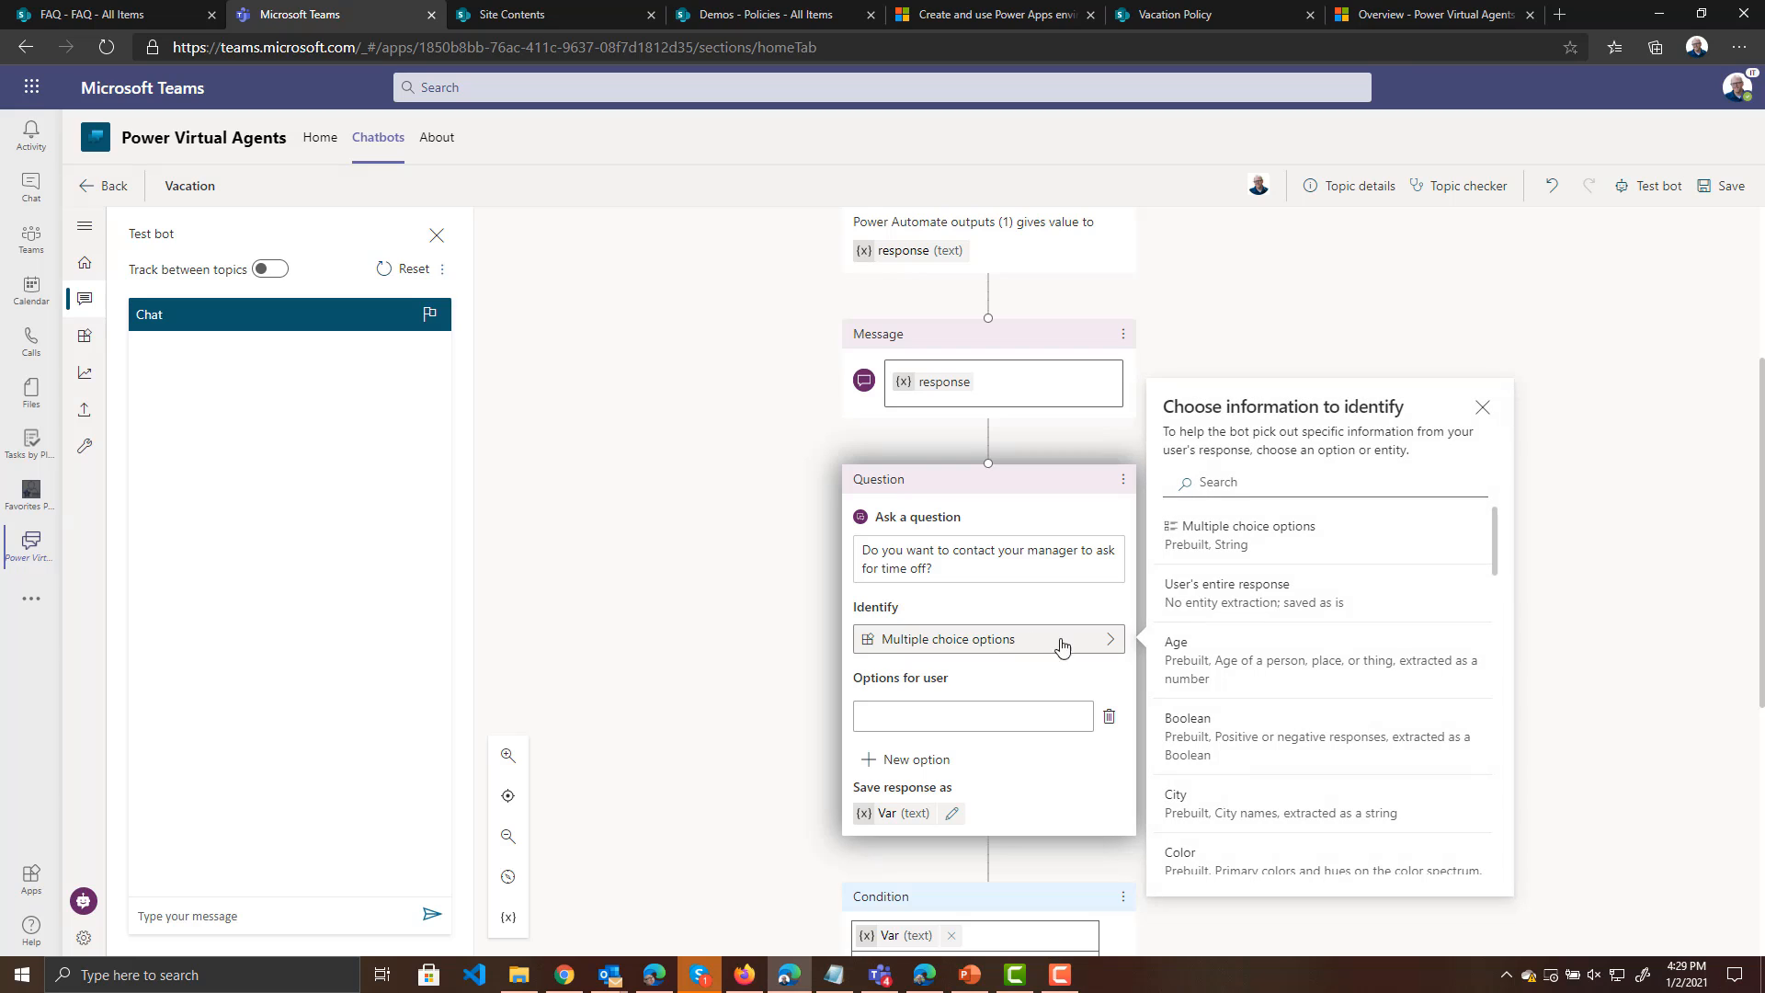
scroll(1255, 646, "down", 2)
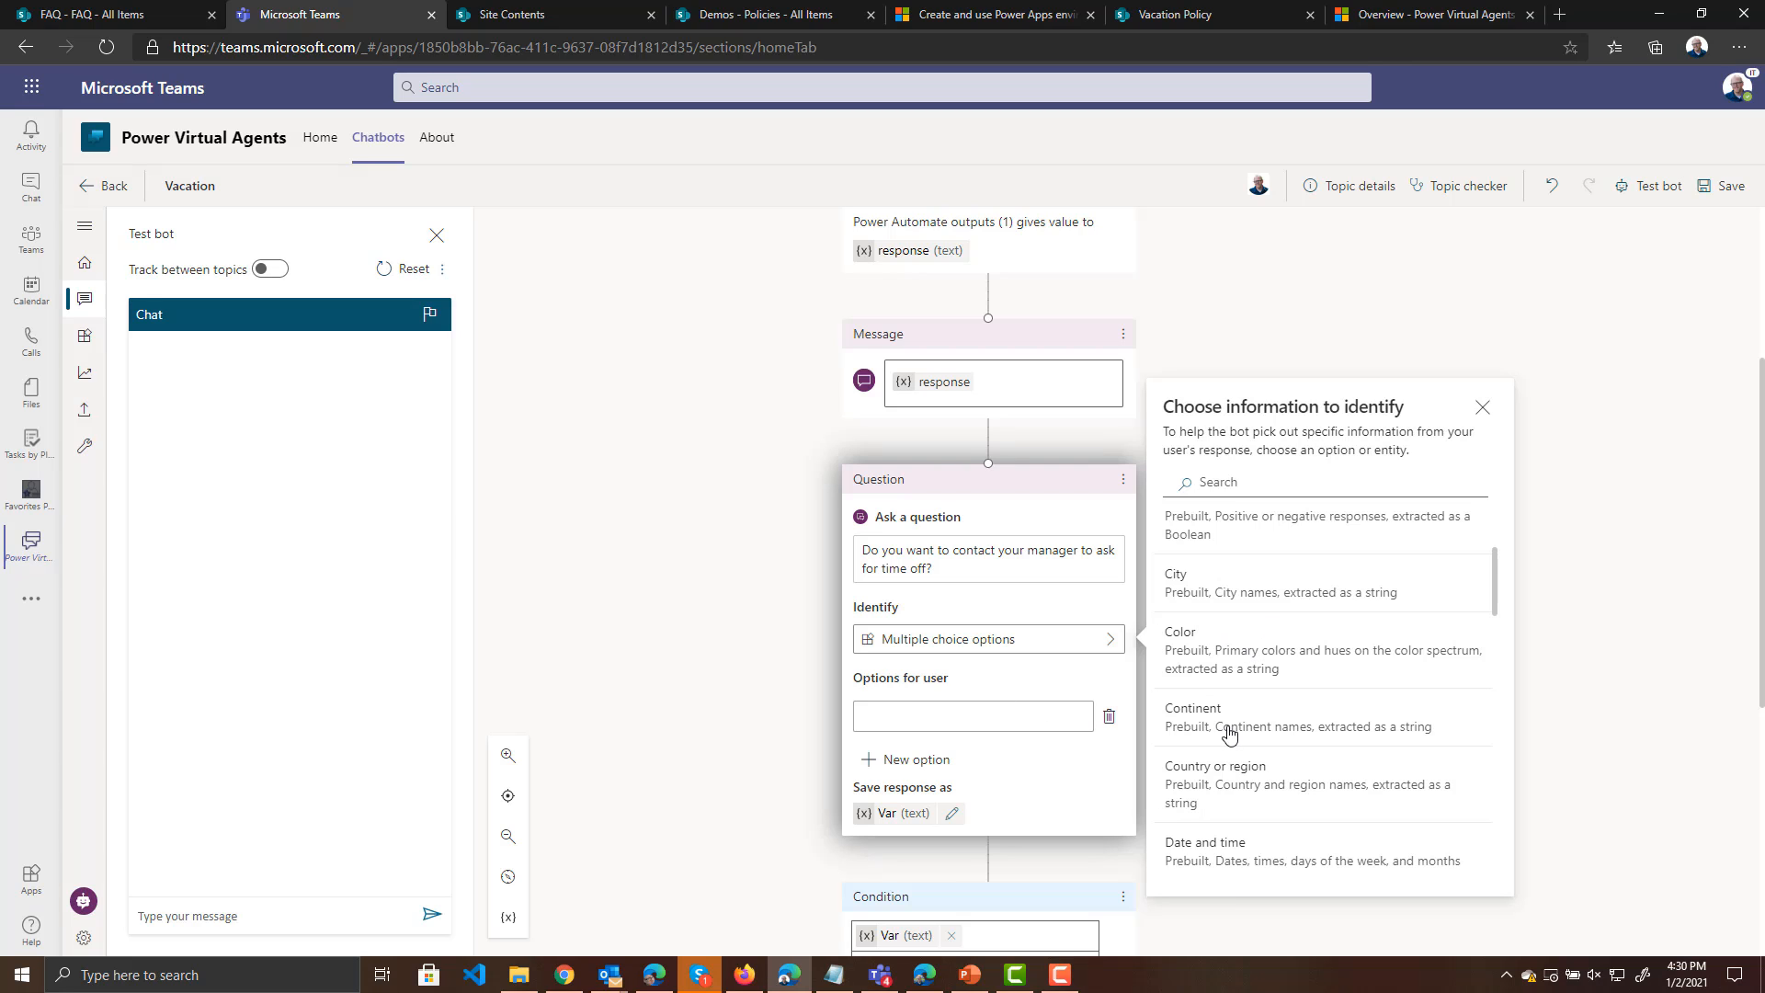
scroll(1236, 745, "down", 1)
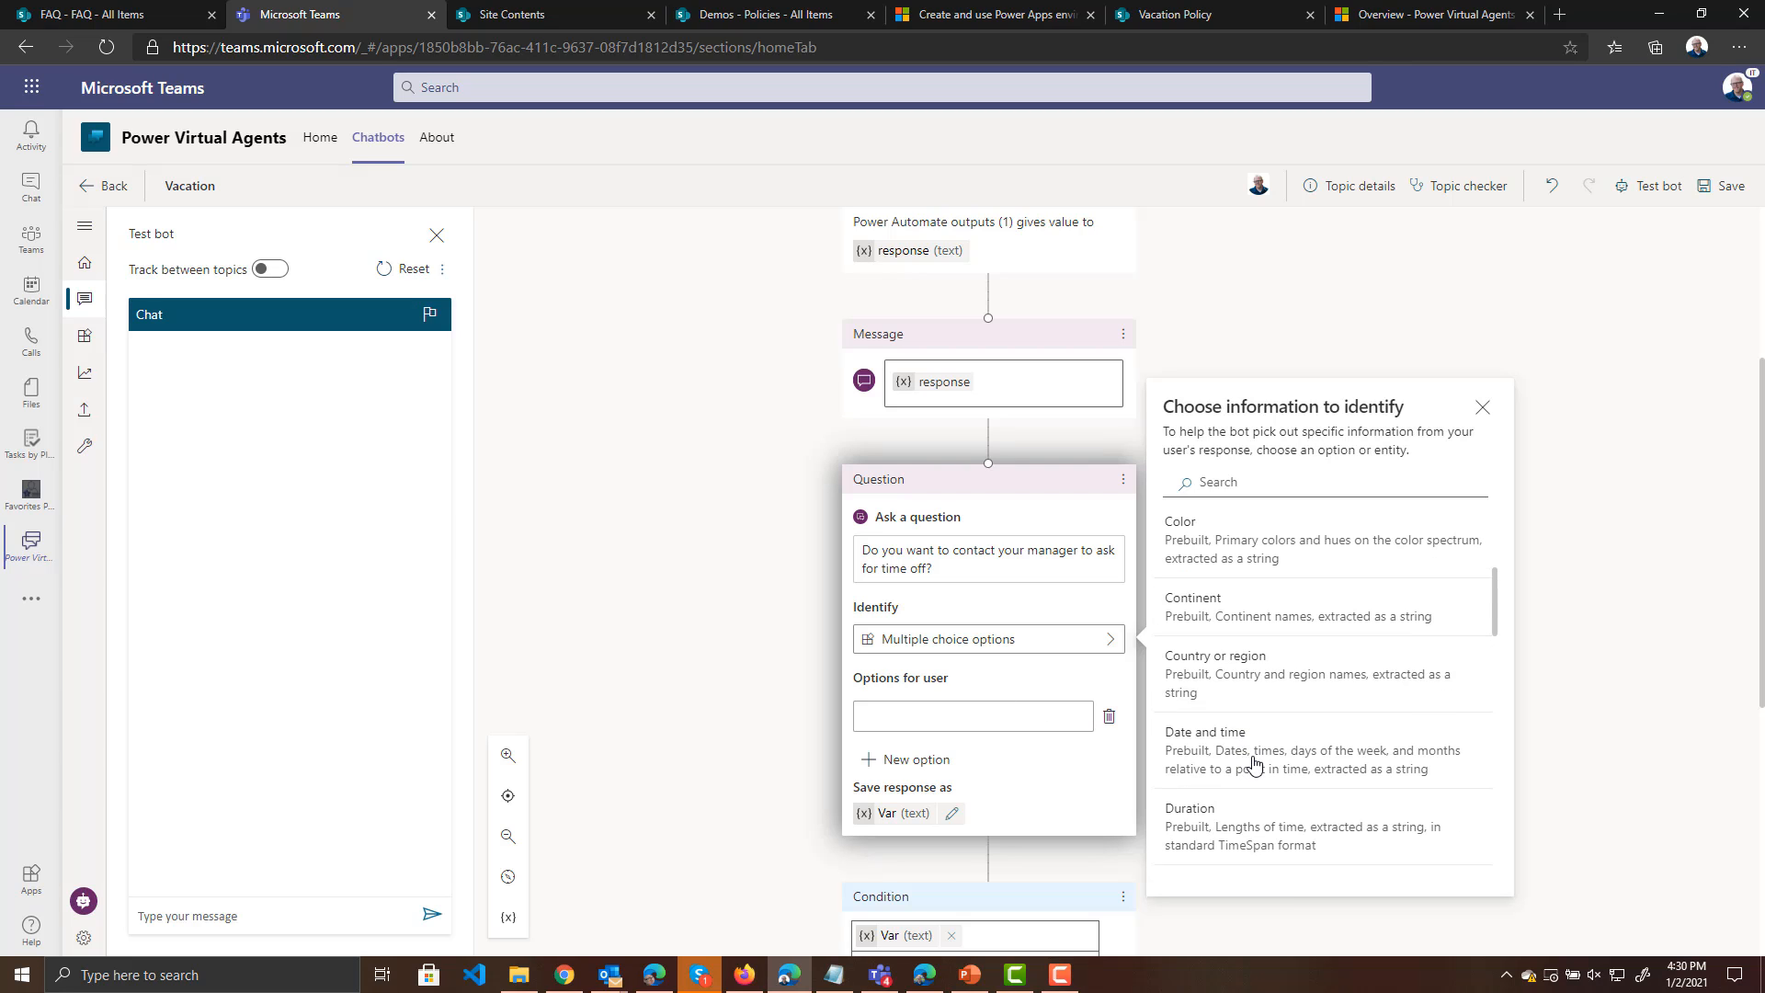
scroll(1237, 700, "up", 1)
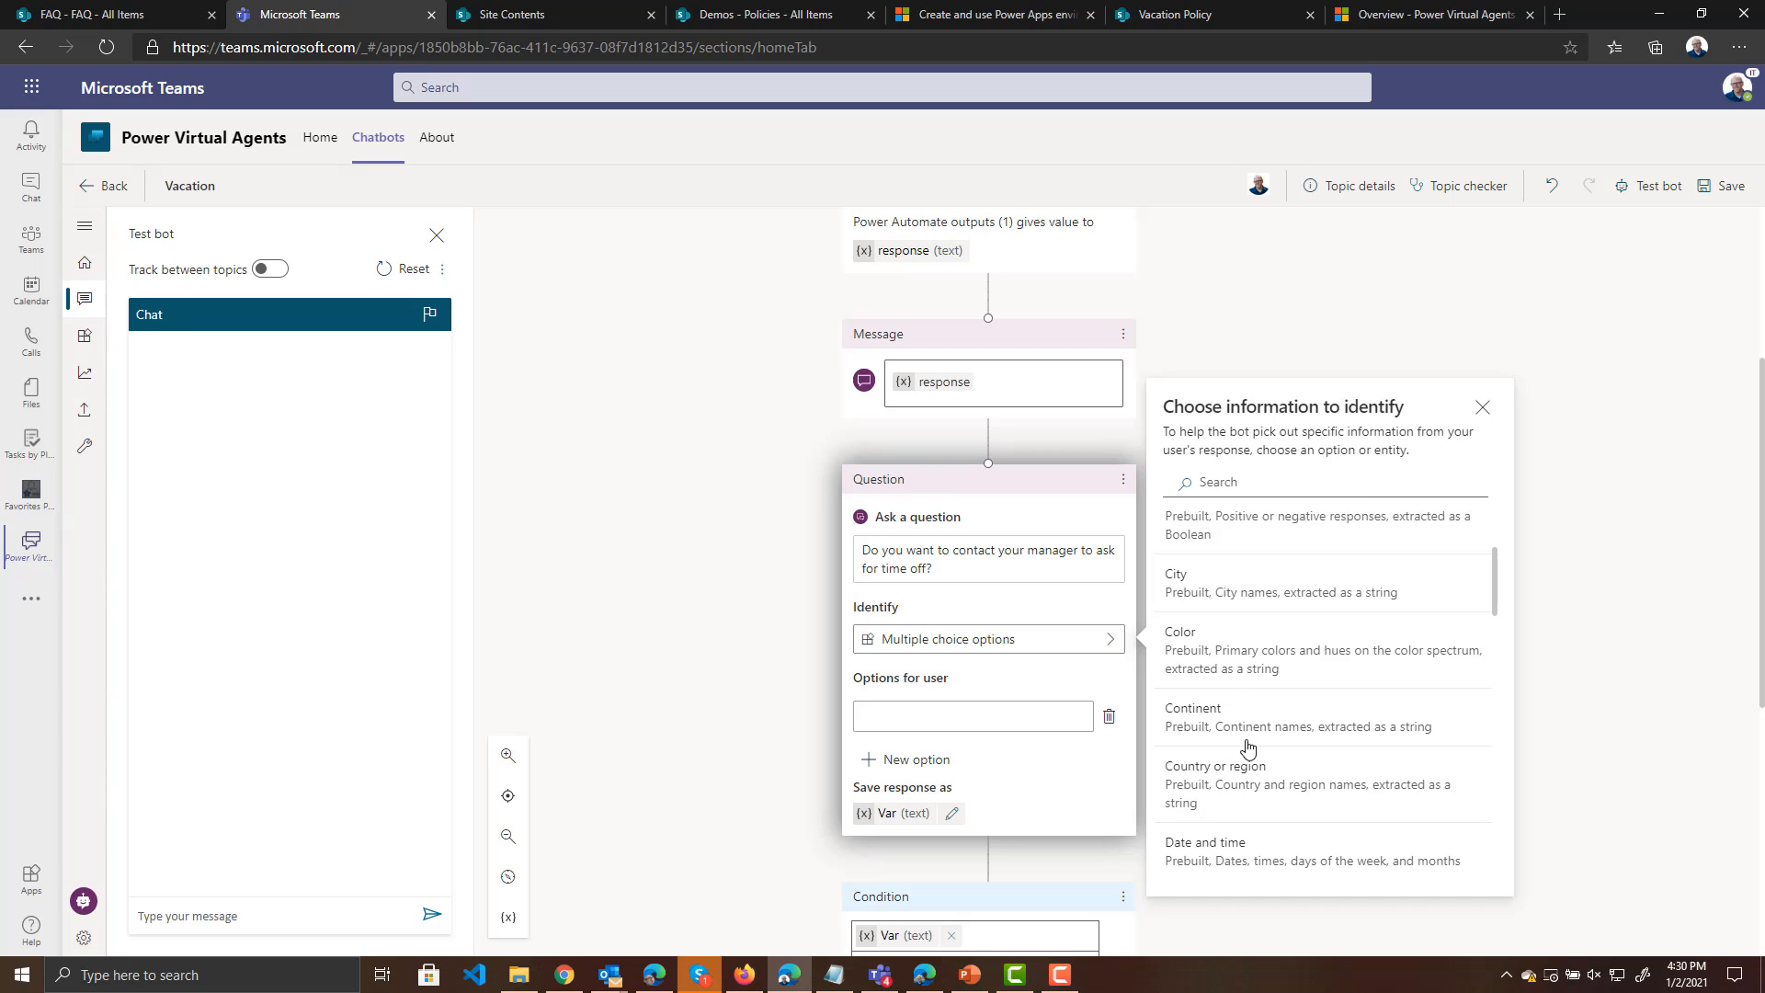
scroll(1343, 786, "up", 2)
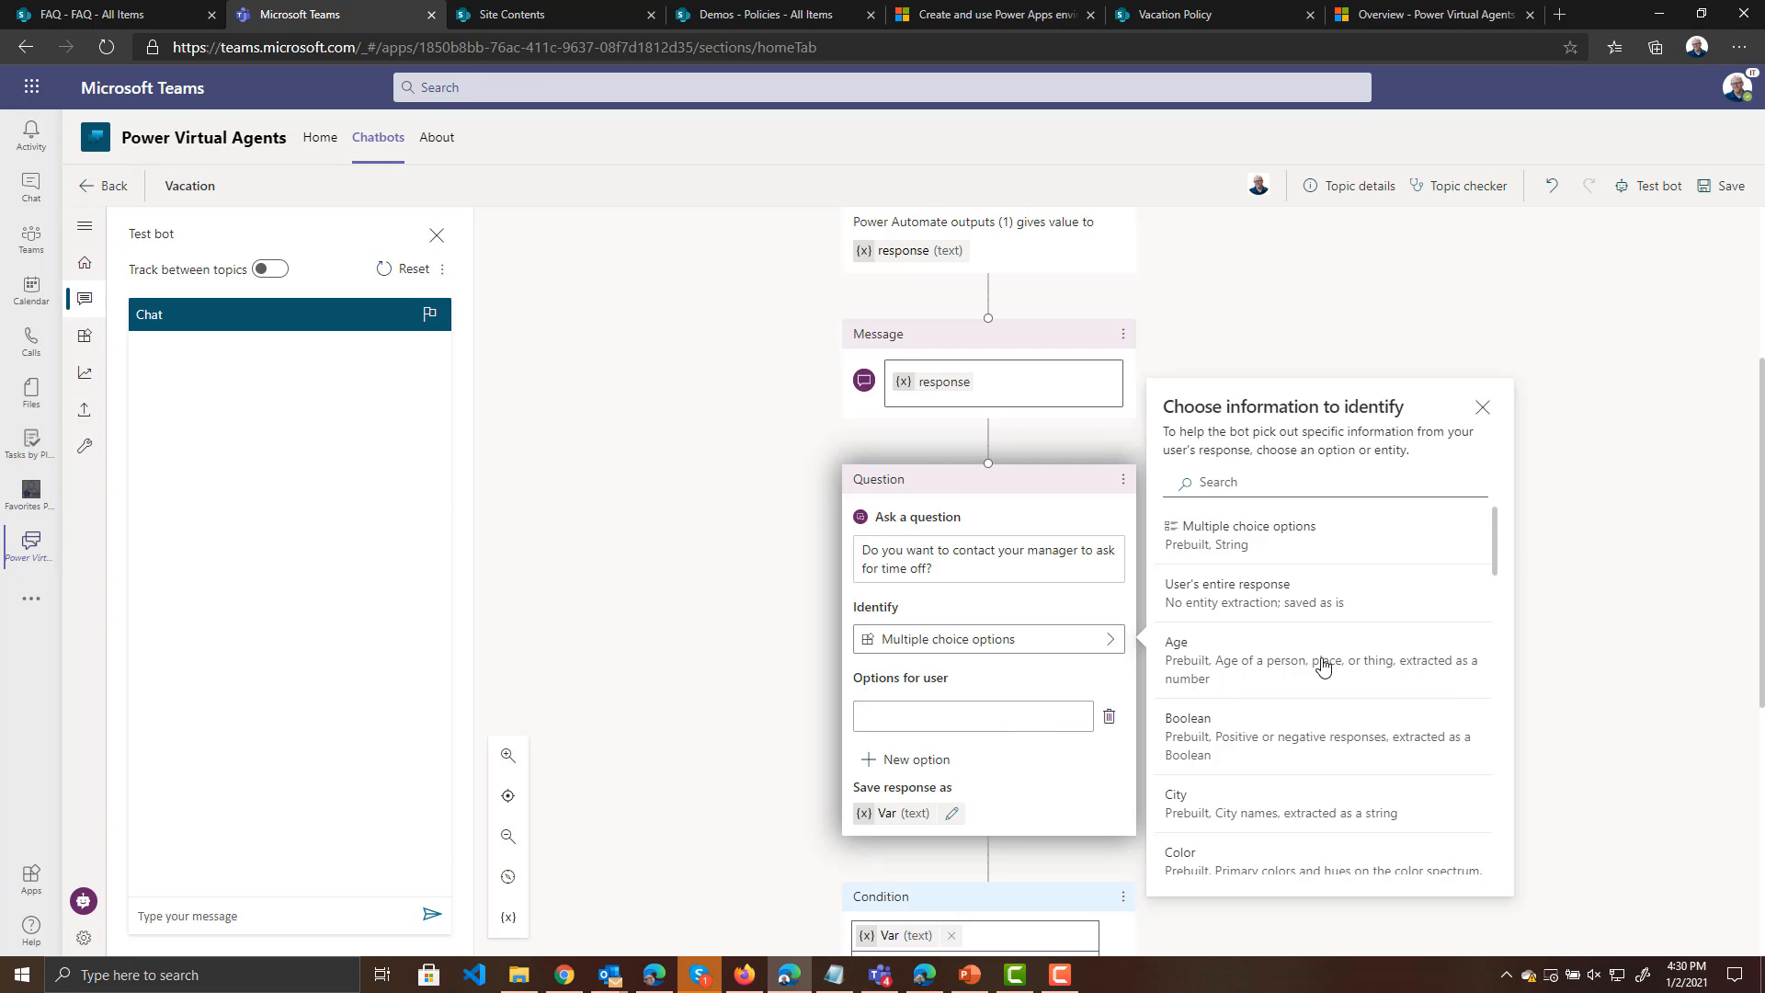
scroll(1306, 667, "down", 1)
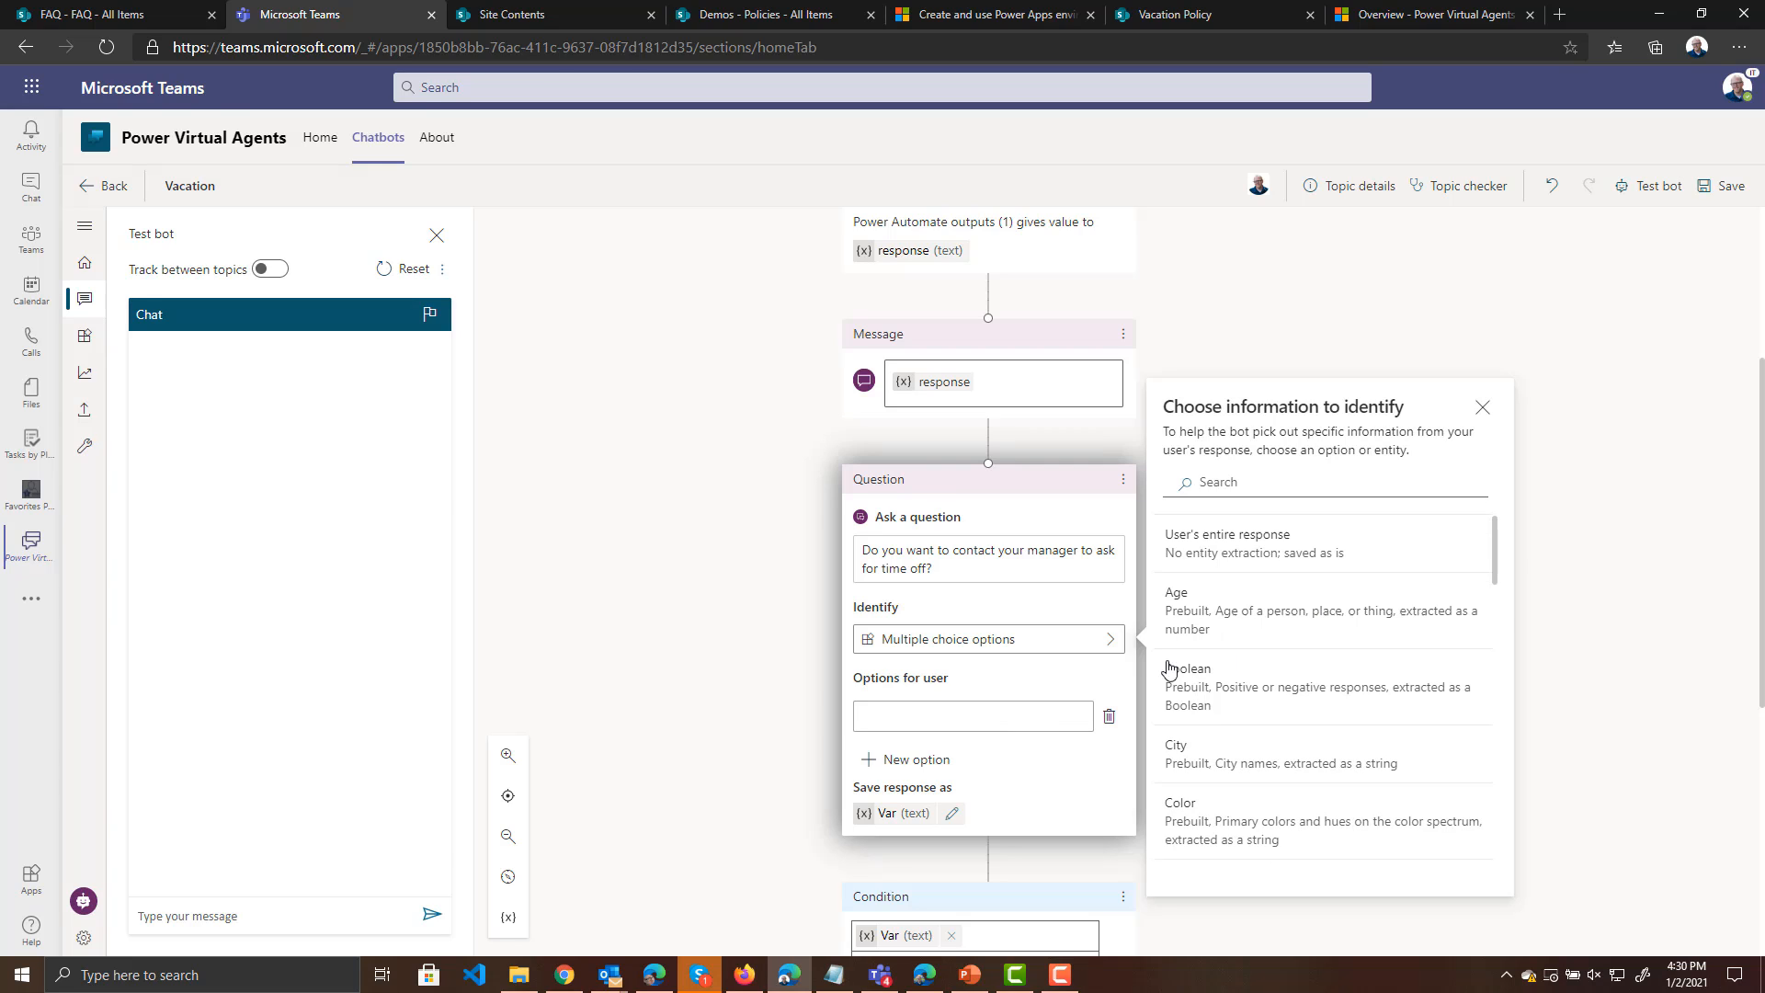
left_click(1236, 682)
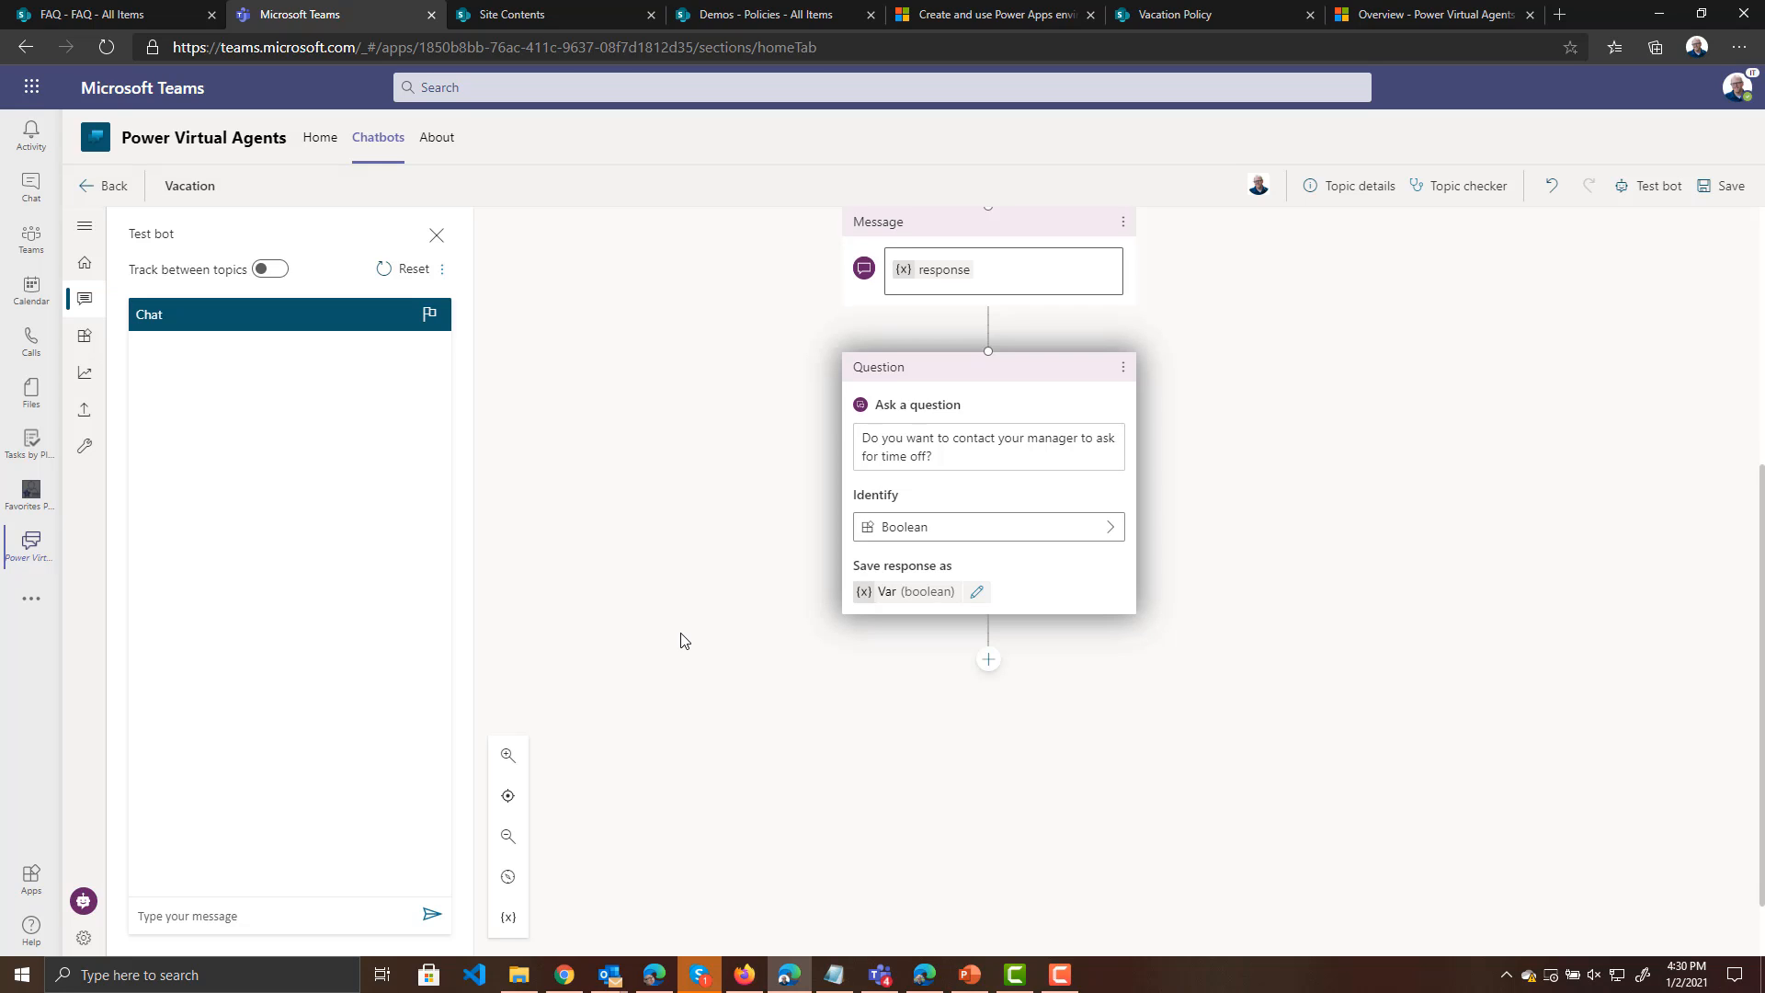
Add a condition branch after the question about contacting the manager
left_click(988, 659)
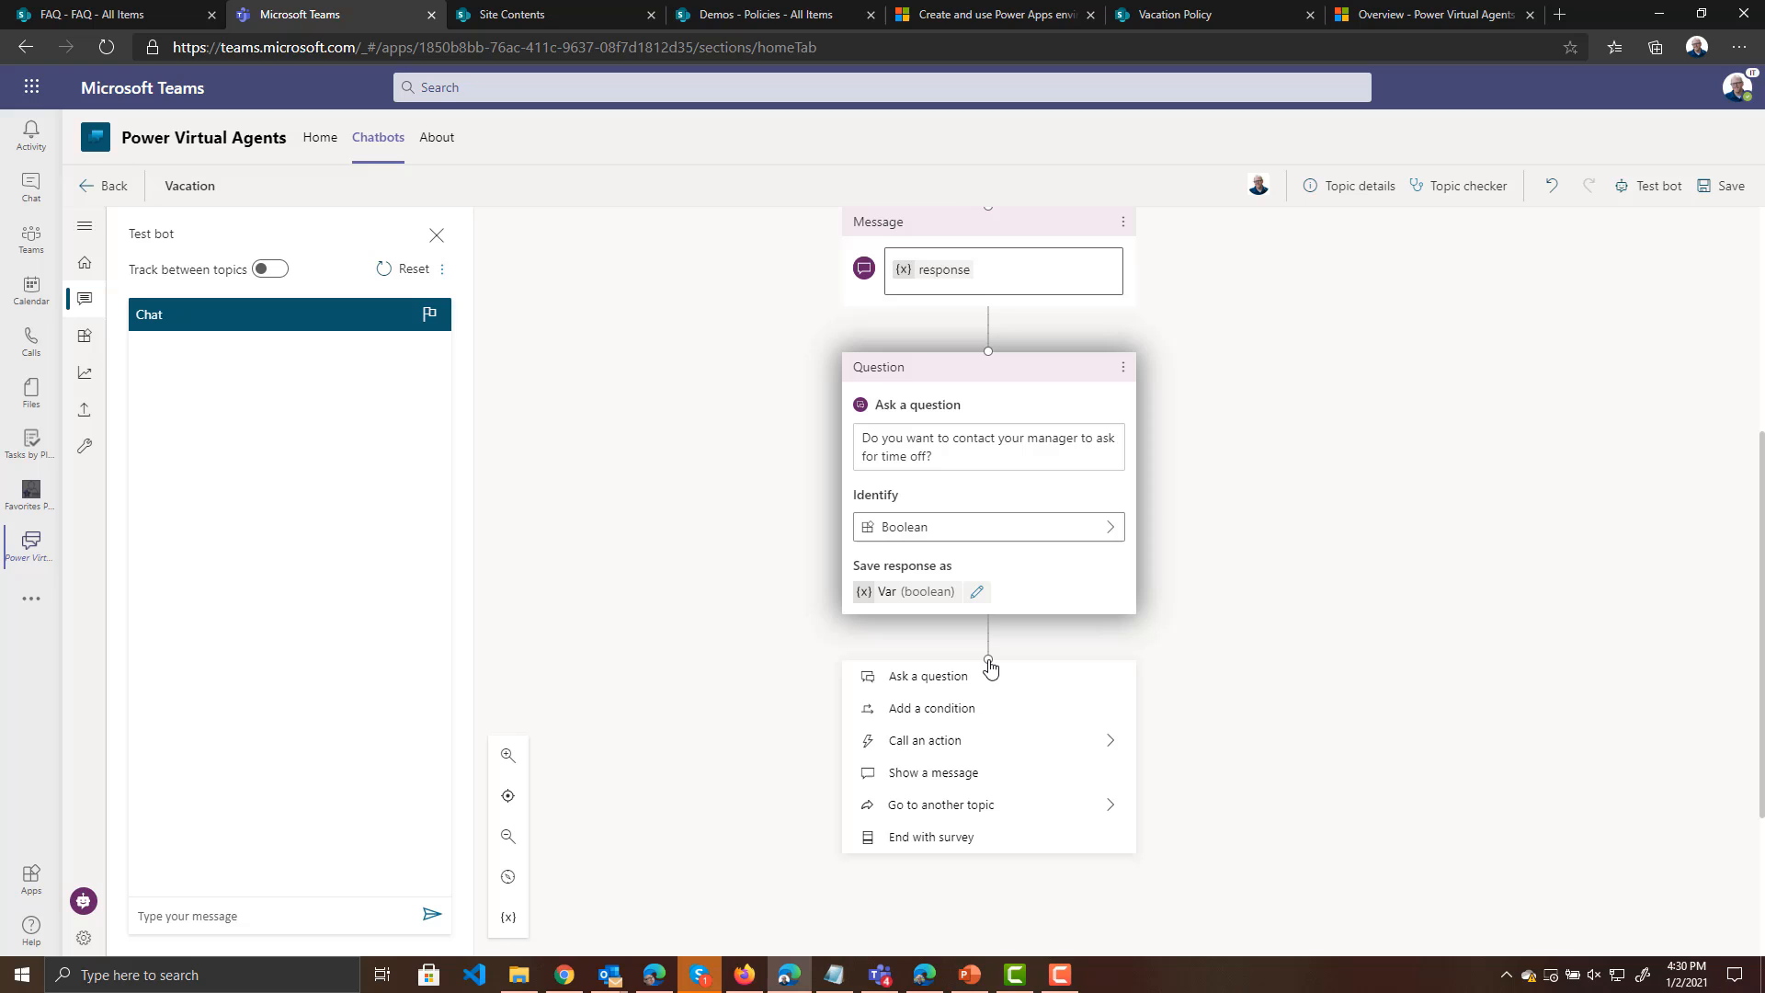
left_click(930, 709)
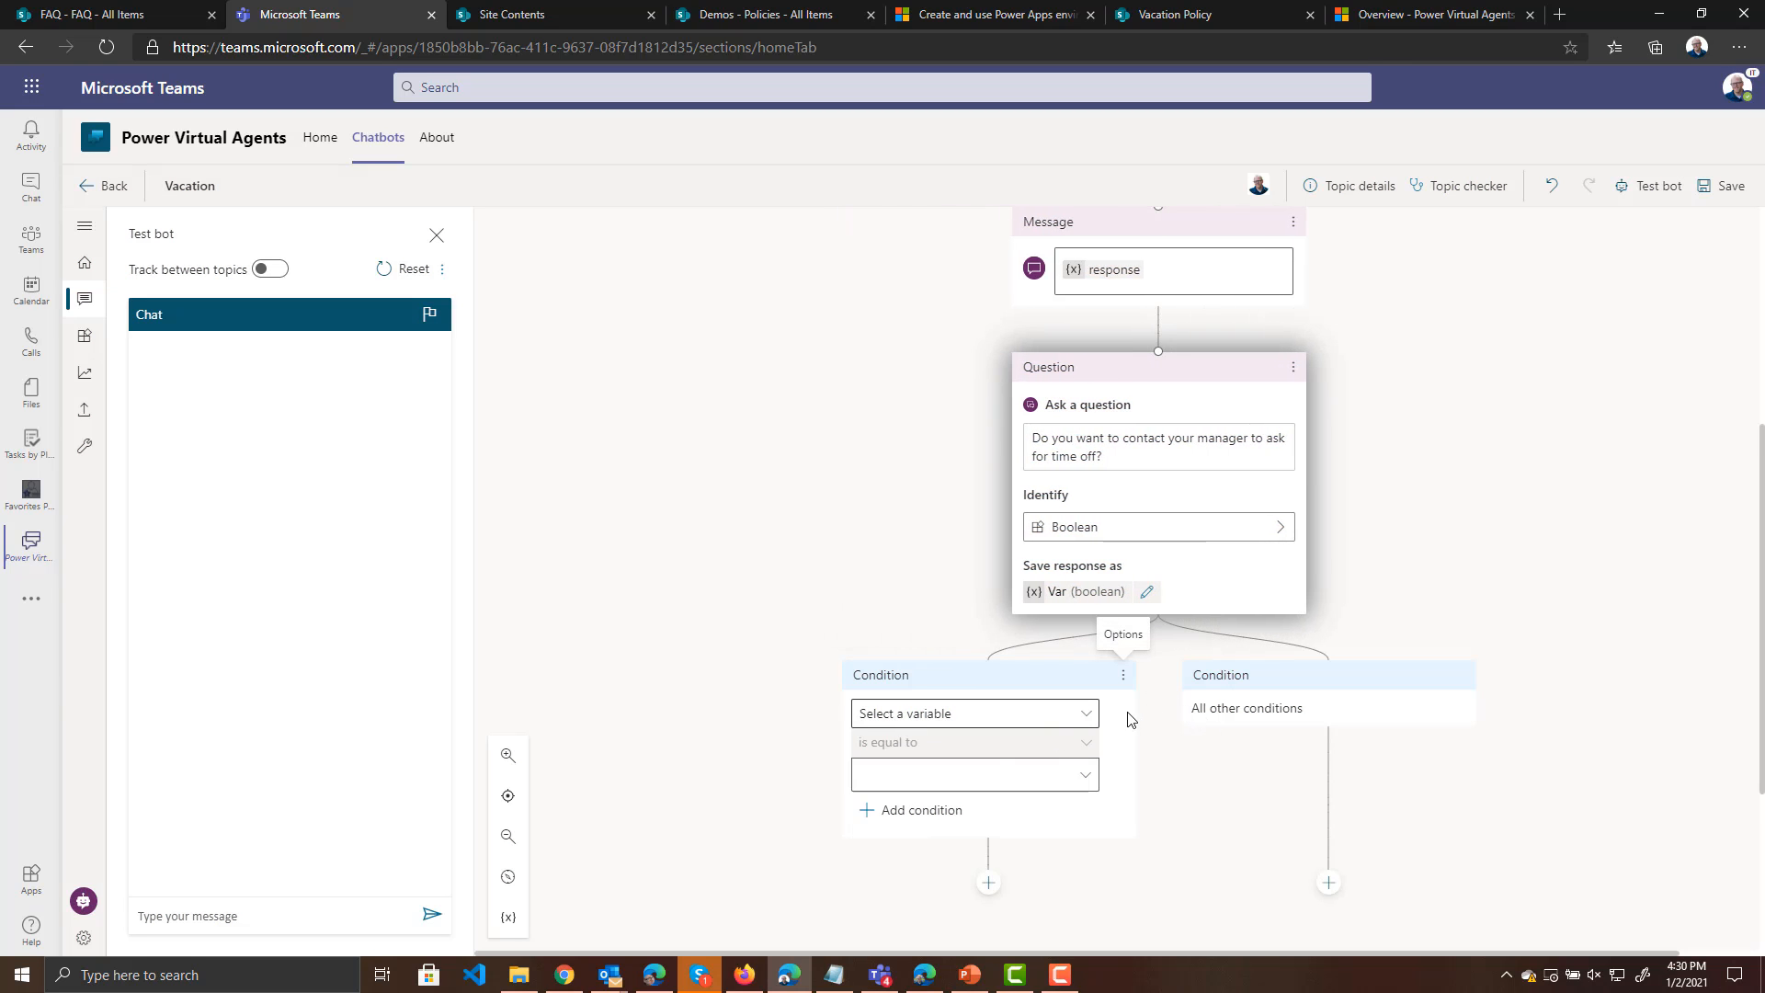
left_click(1090, 713)
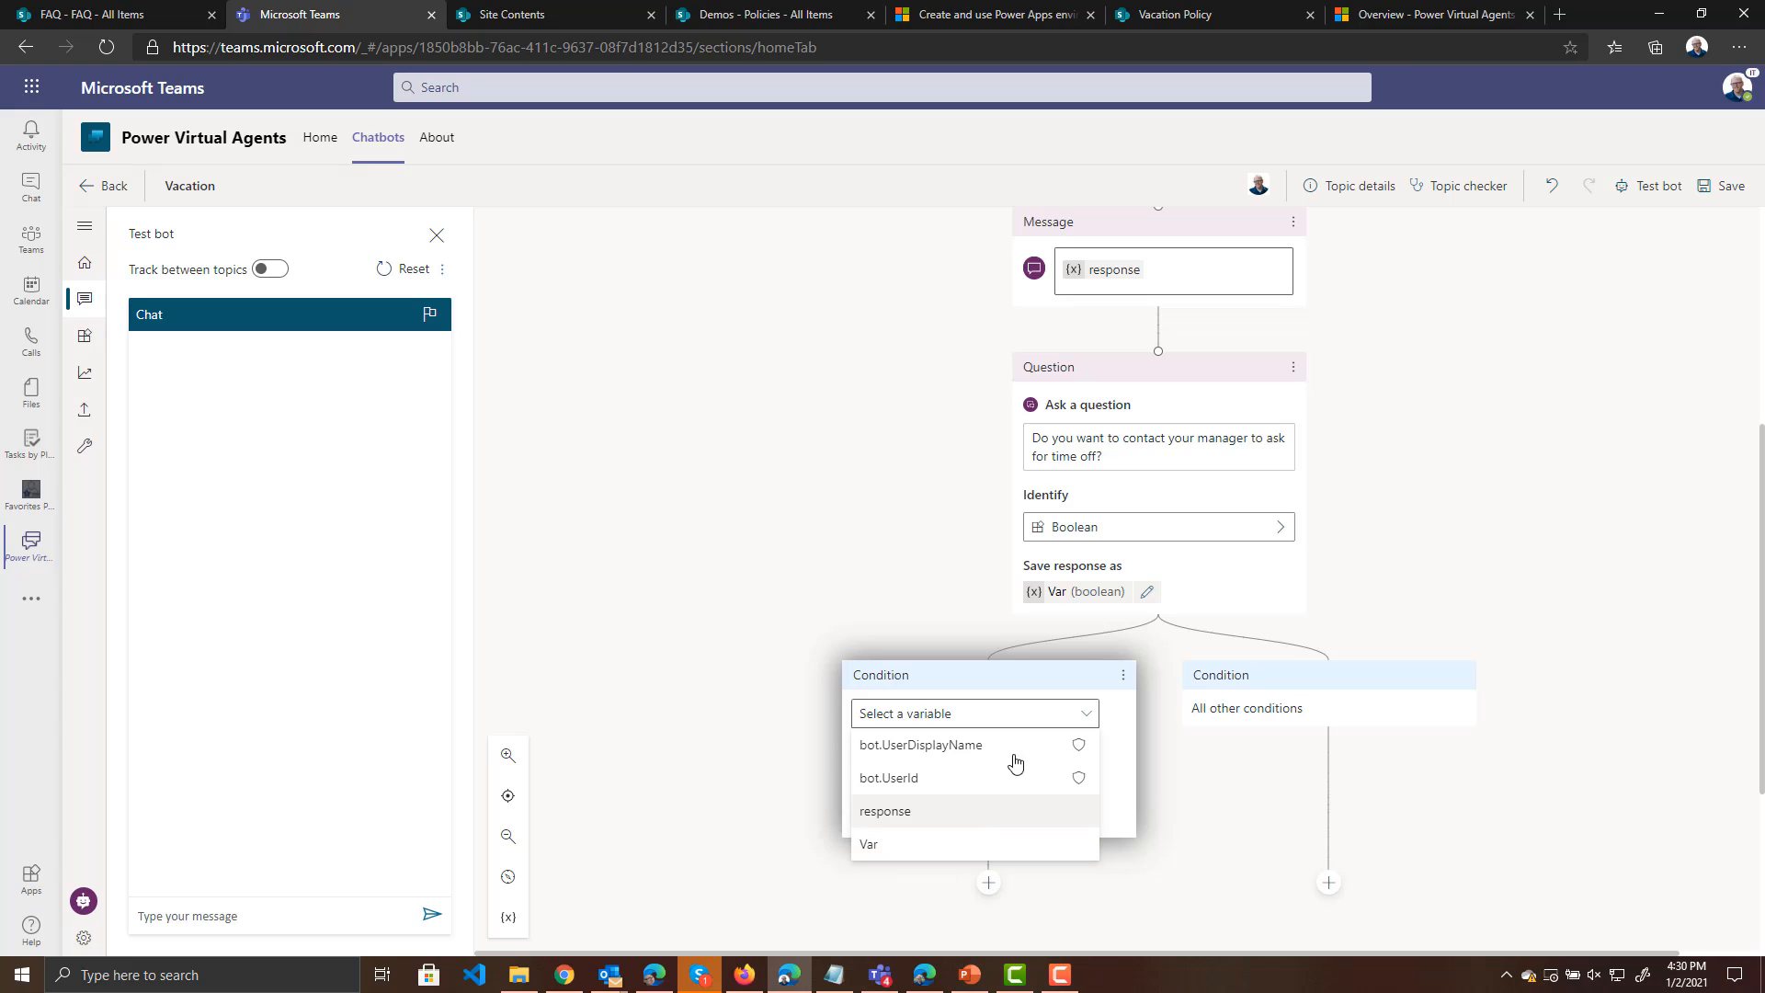
left_click(899, 601)
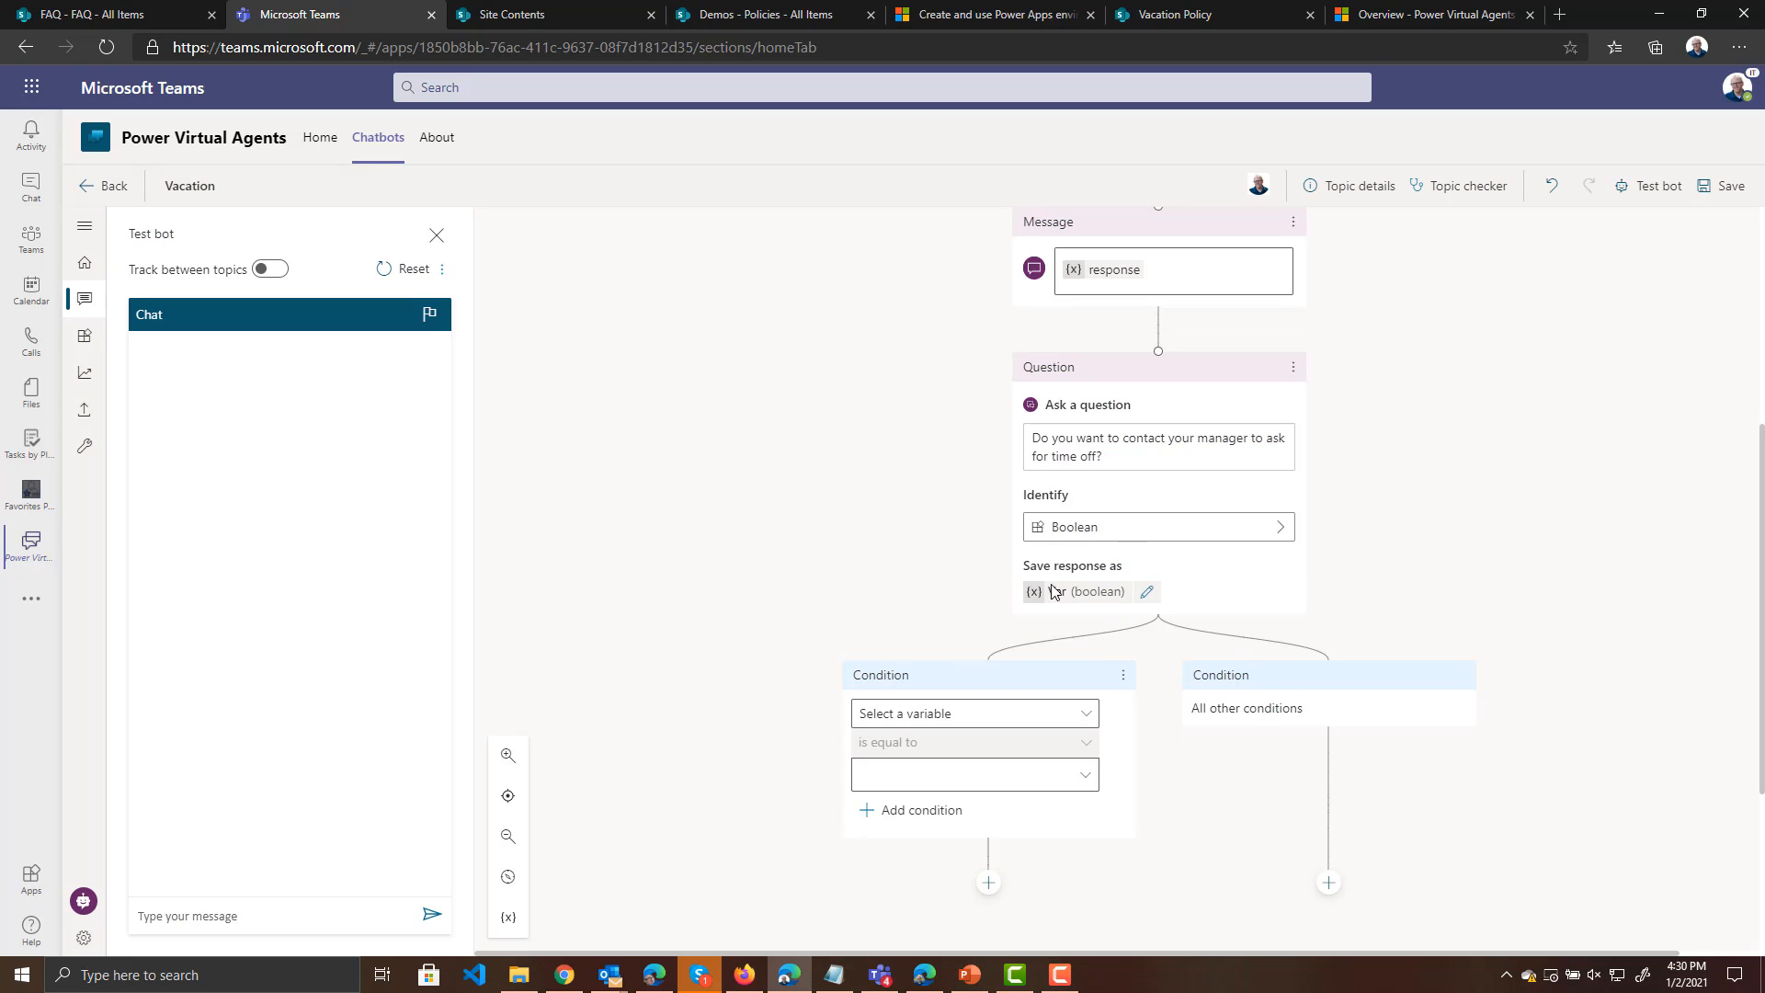
Rename the variable that stores the question's response to contactManager
left_click(1142, 596)
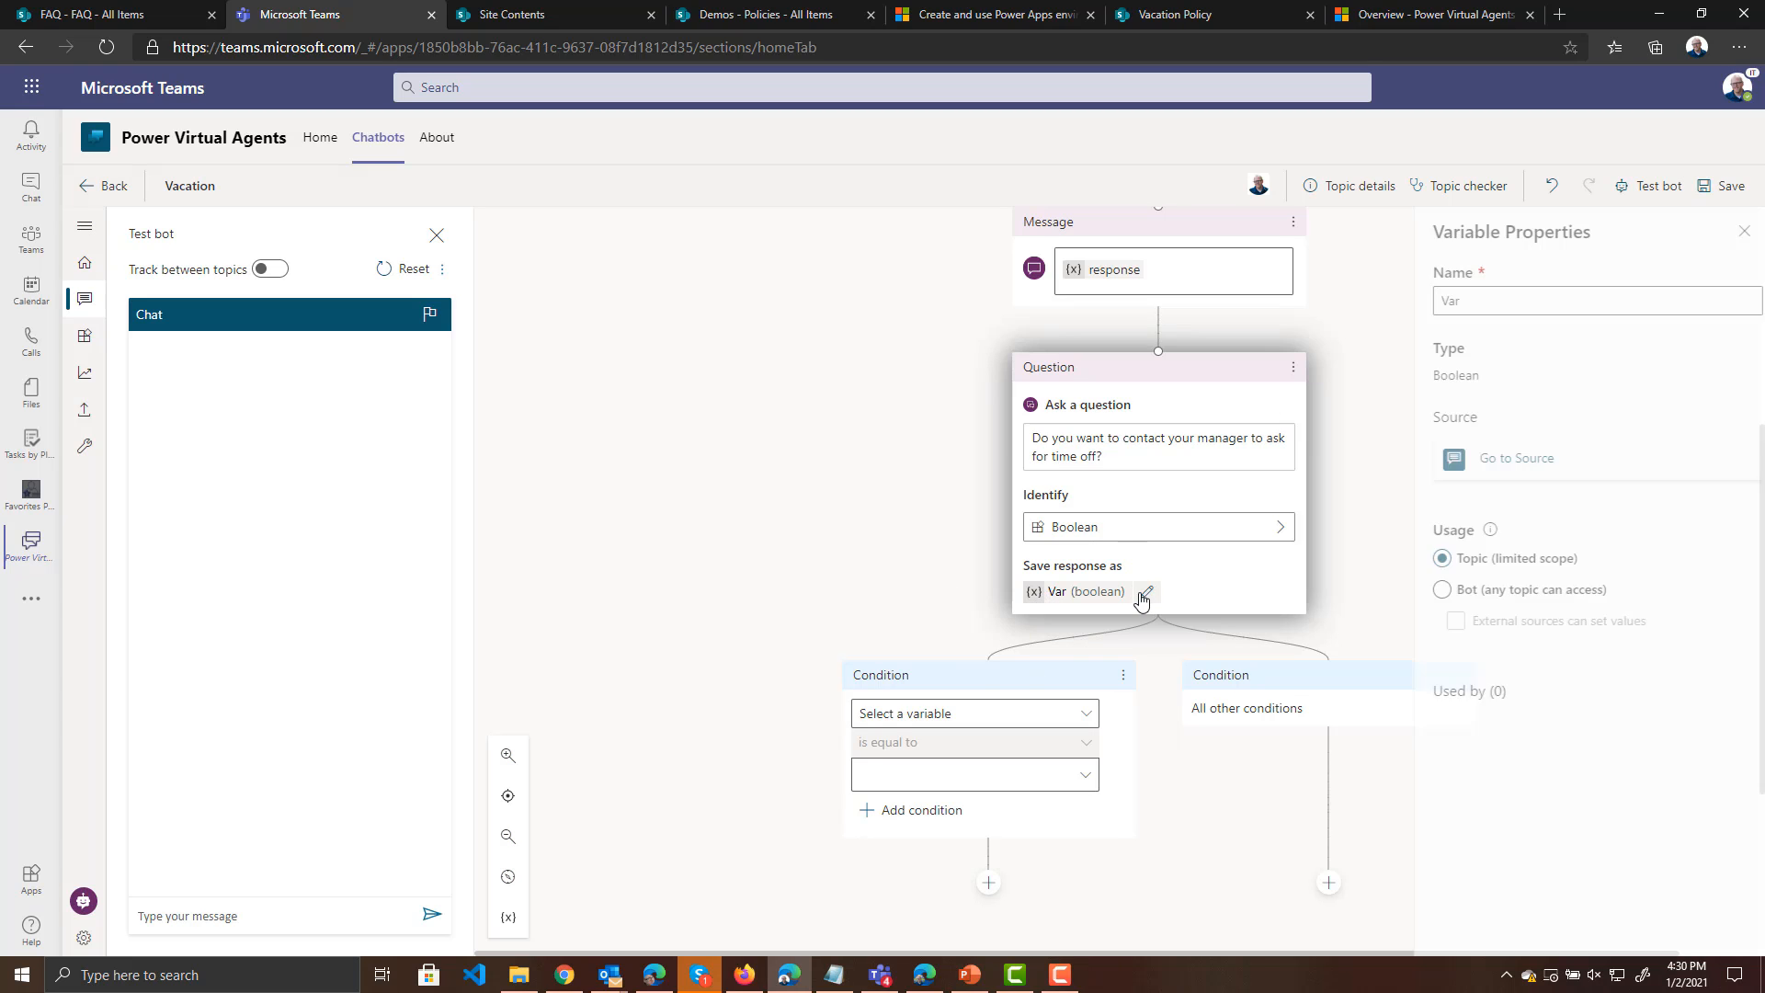
double_click(1480, 300)
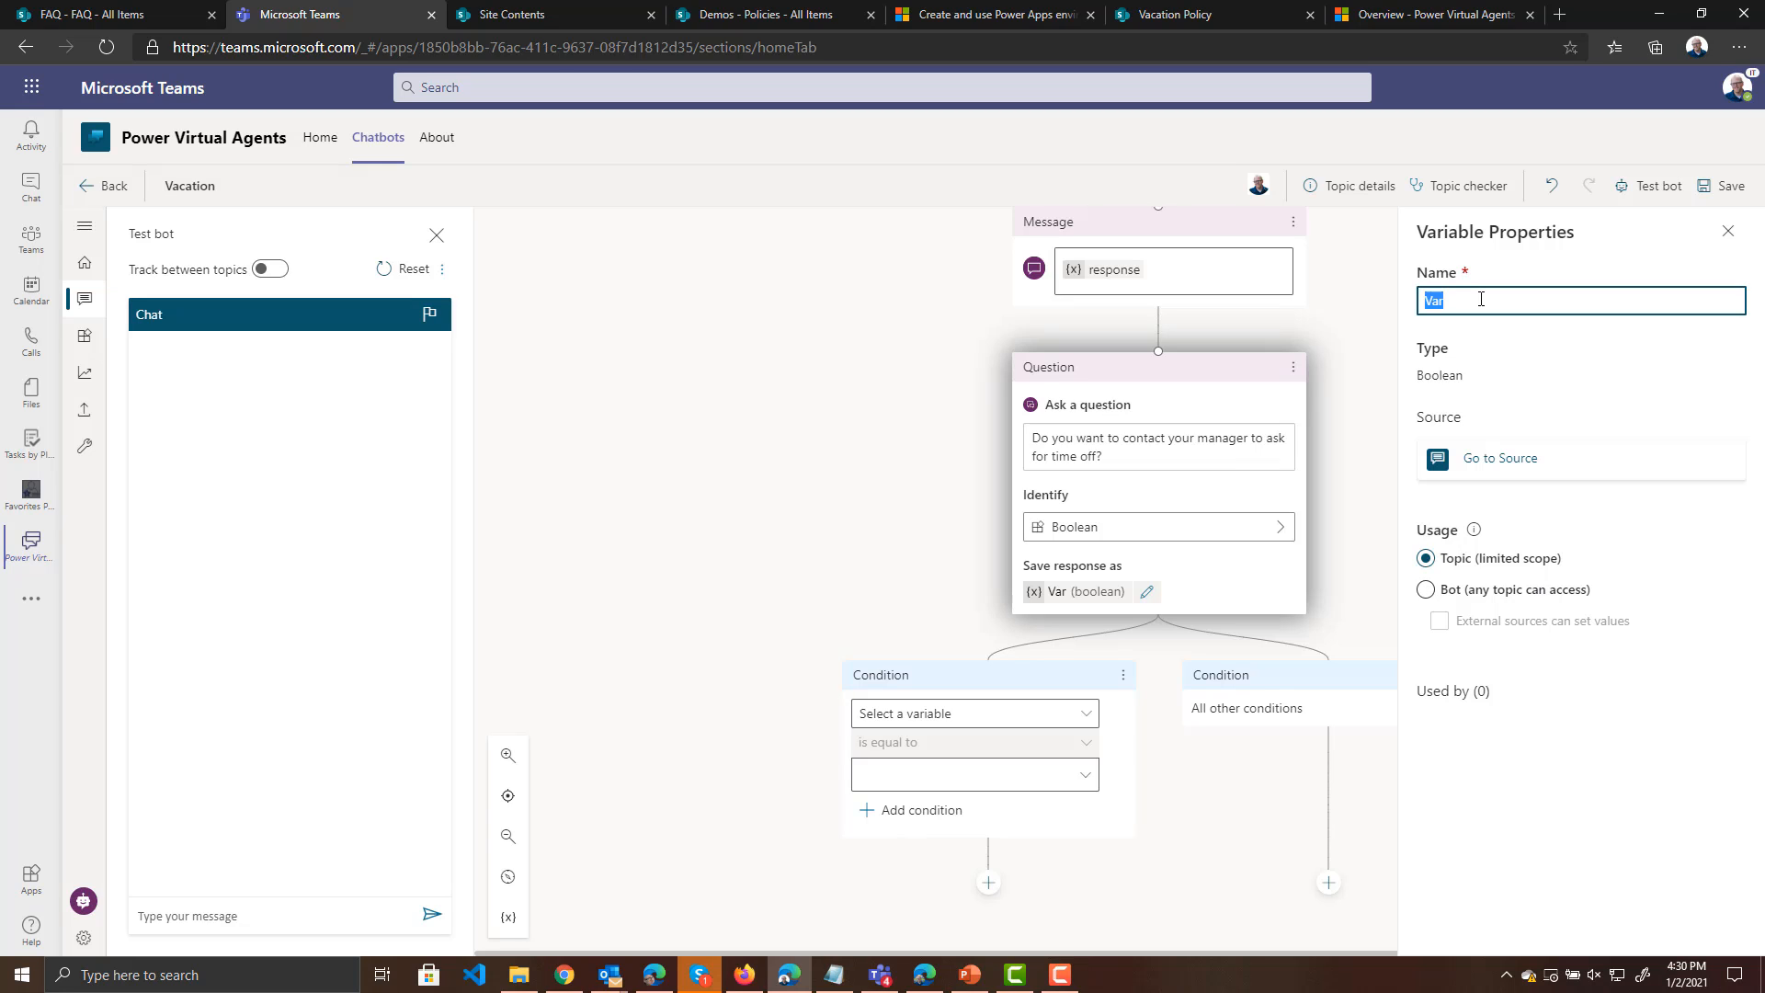
key("BackSpace")
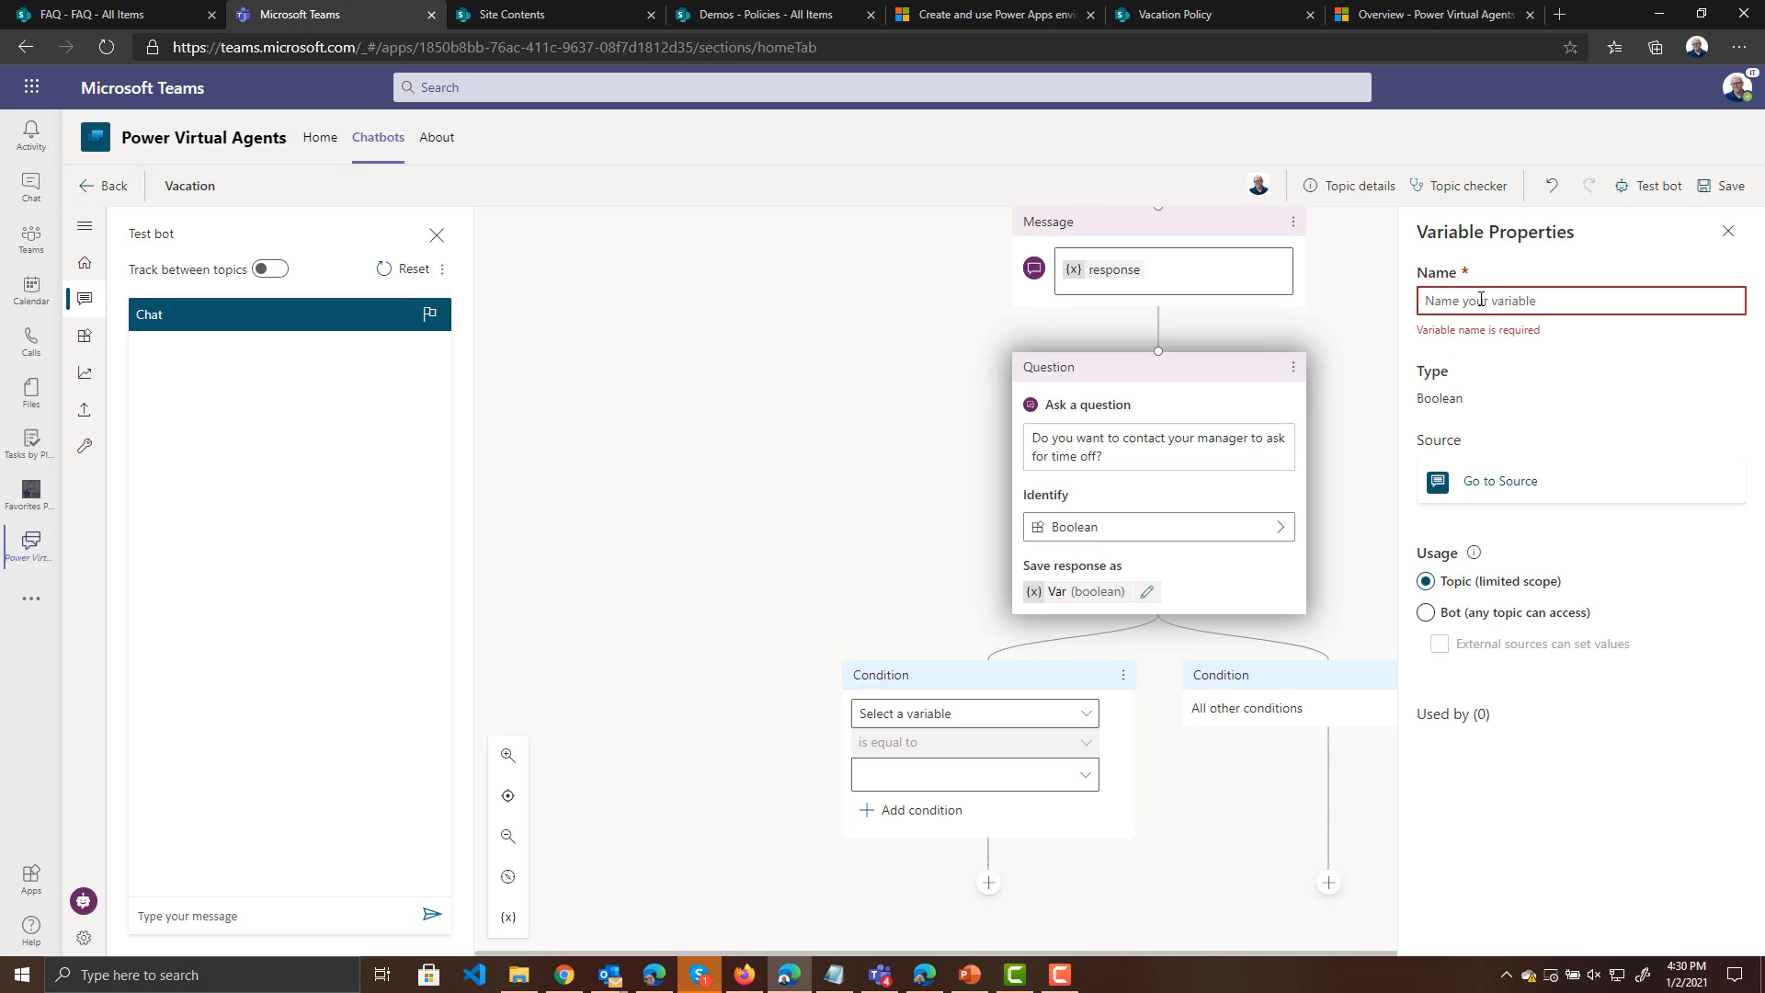
type("contactManager")
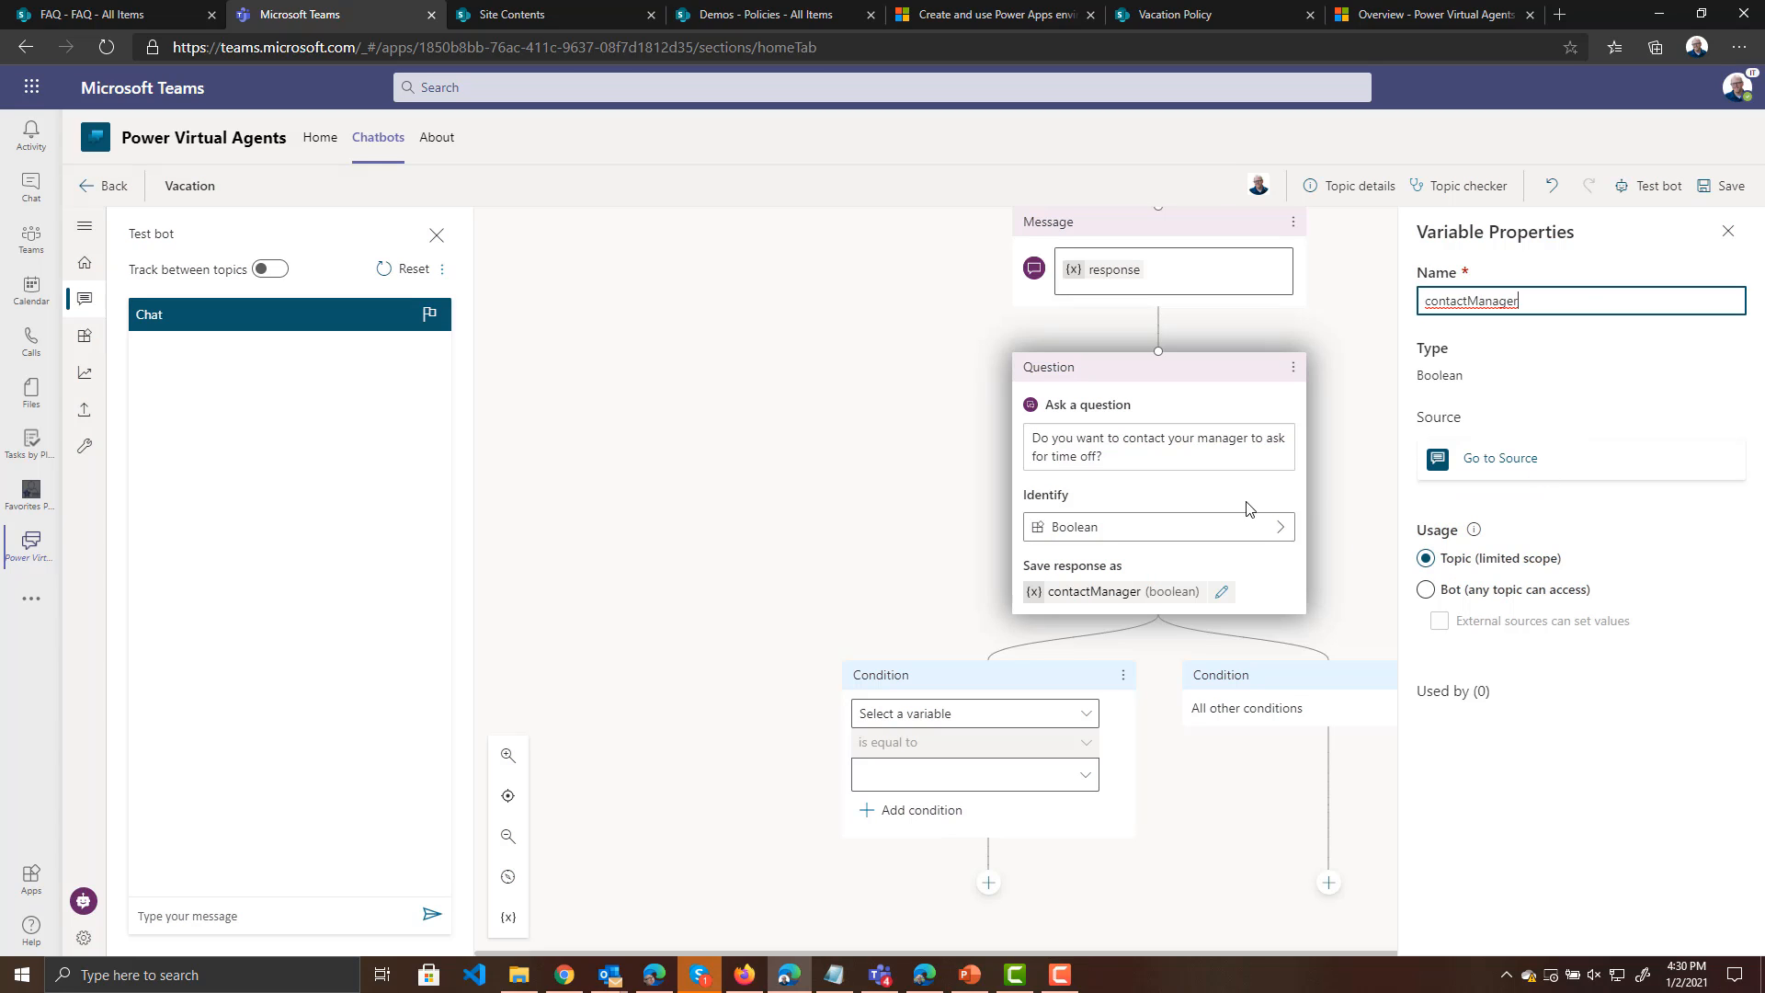
Set the first branch's condition to contactManager is equal to True
left_click(1075, 714)
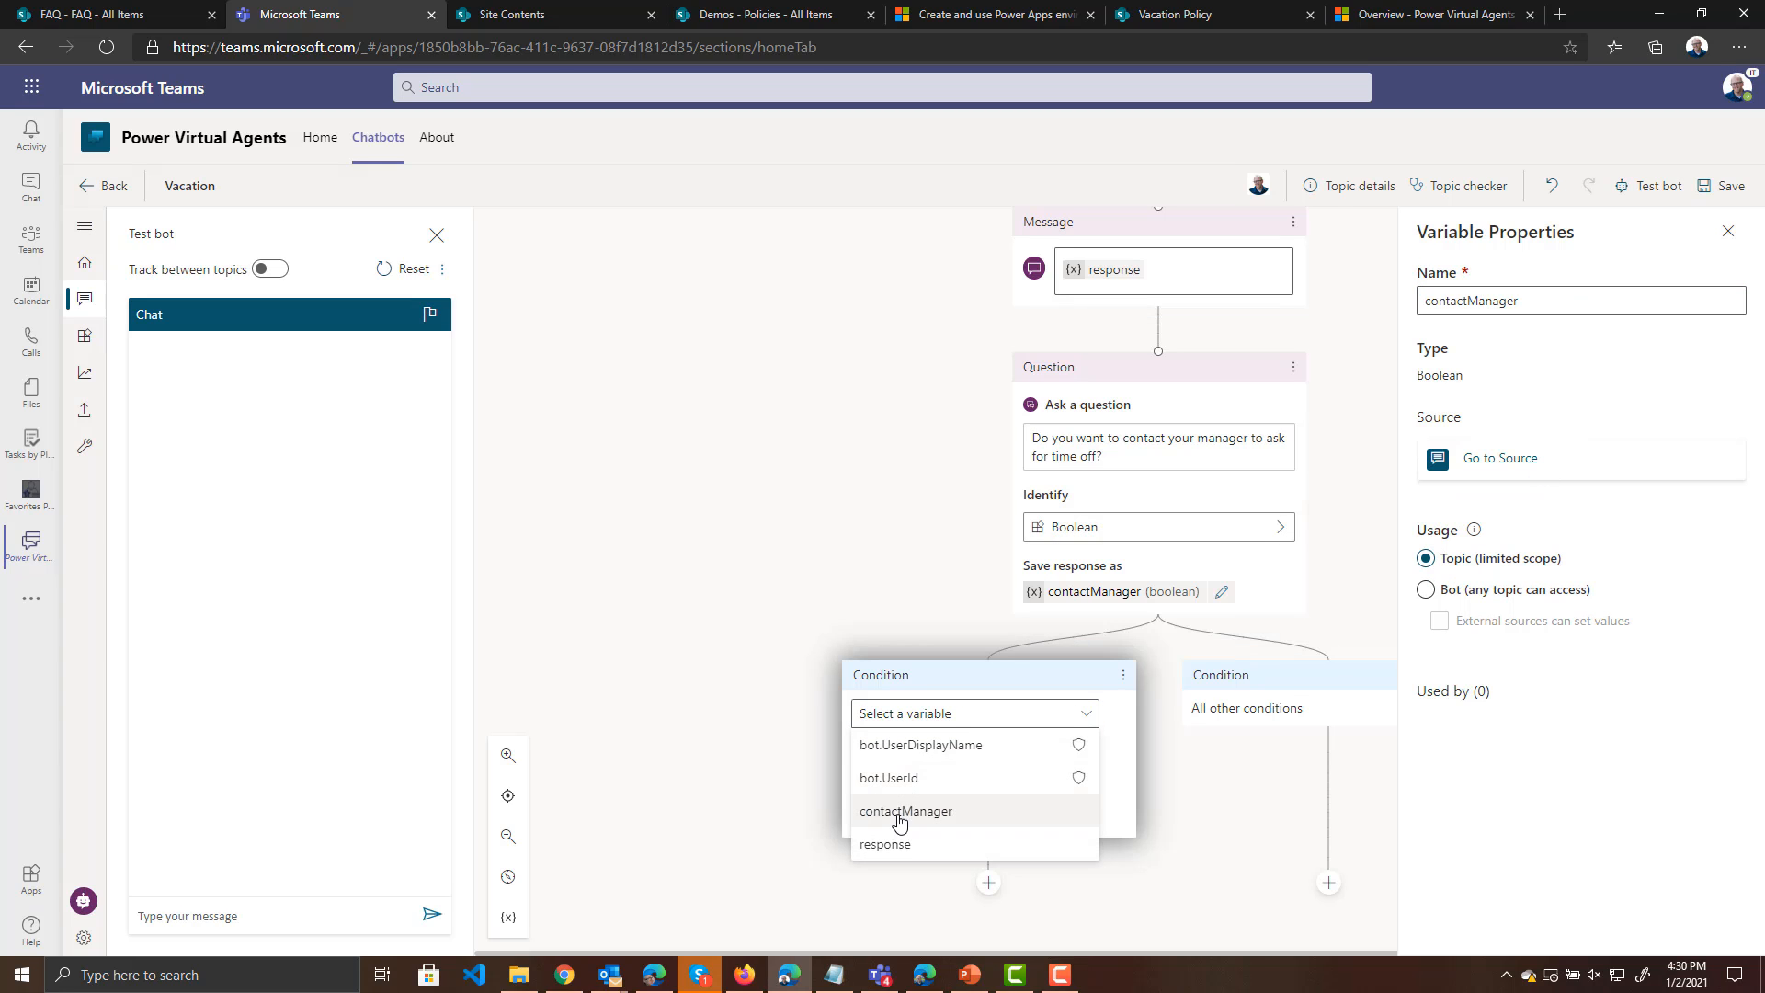
left_click(1088, 814)
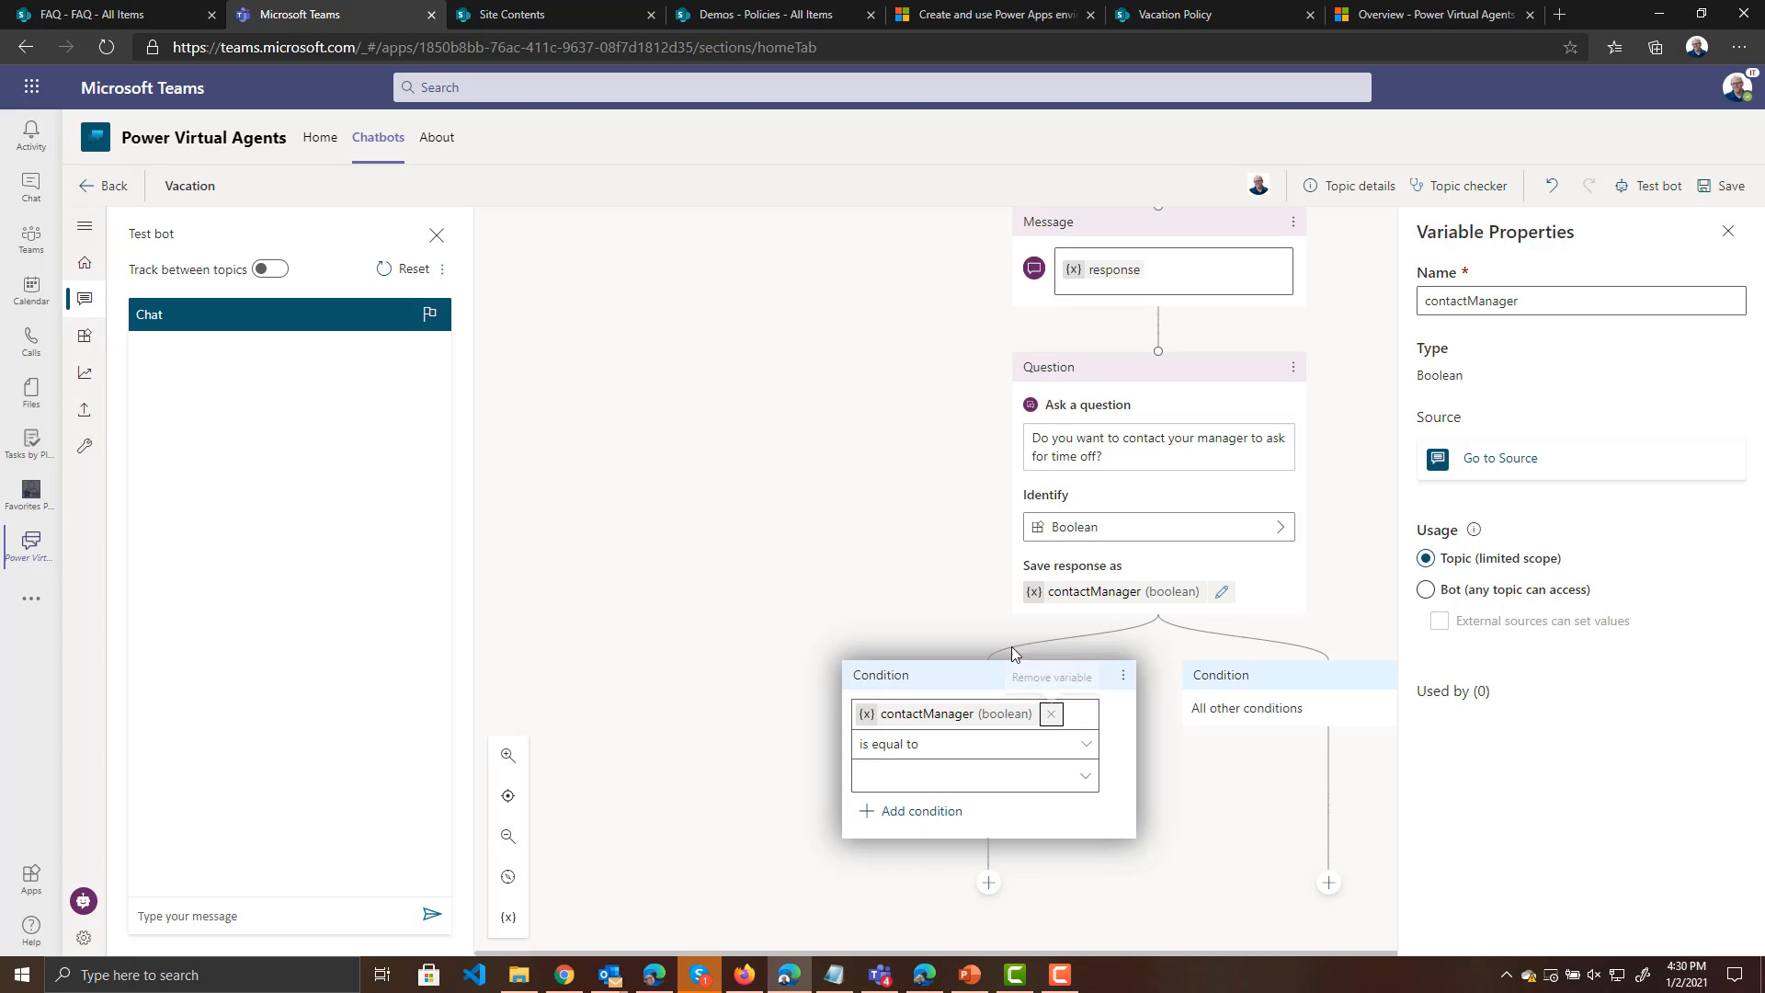
left_click(1086, 775)
left_click(909, 813)
Add a message under the All other conditions branch reading "Okay thanks! Have a great day"
left_click(1327, 883)
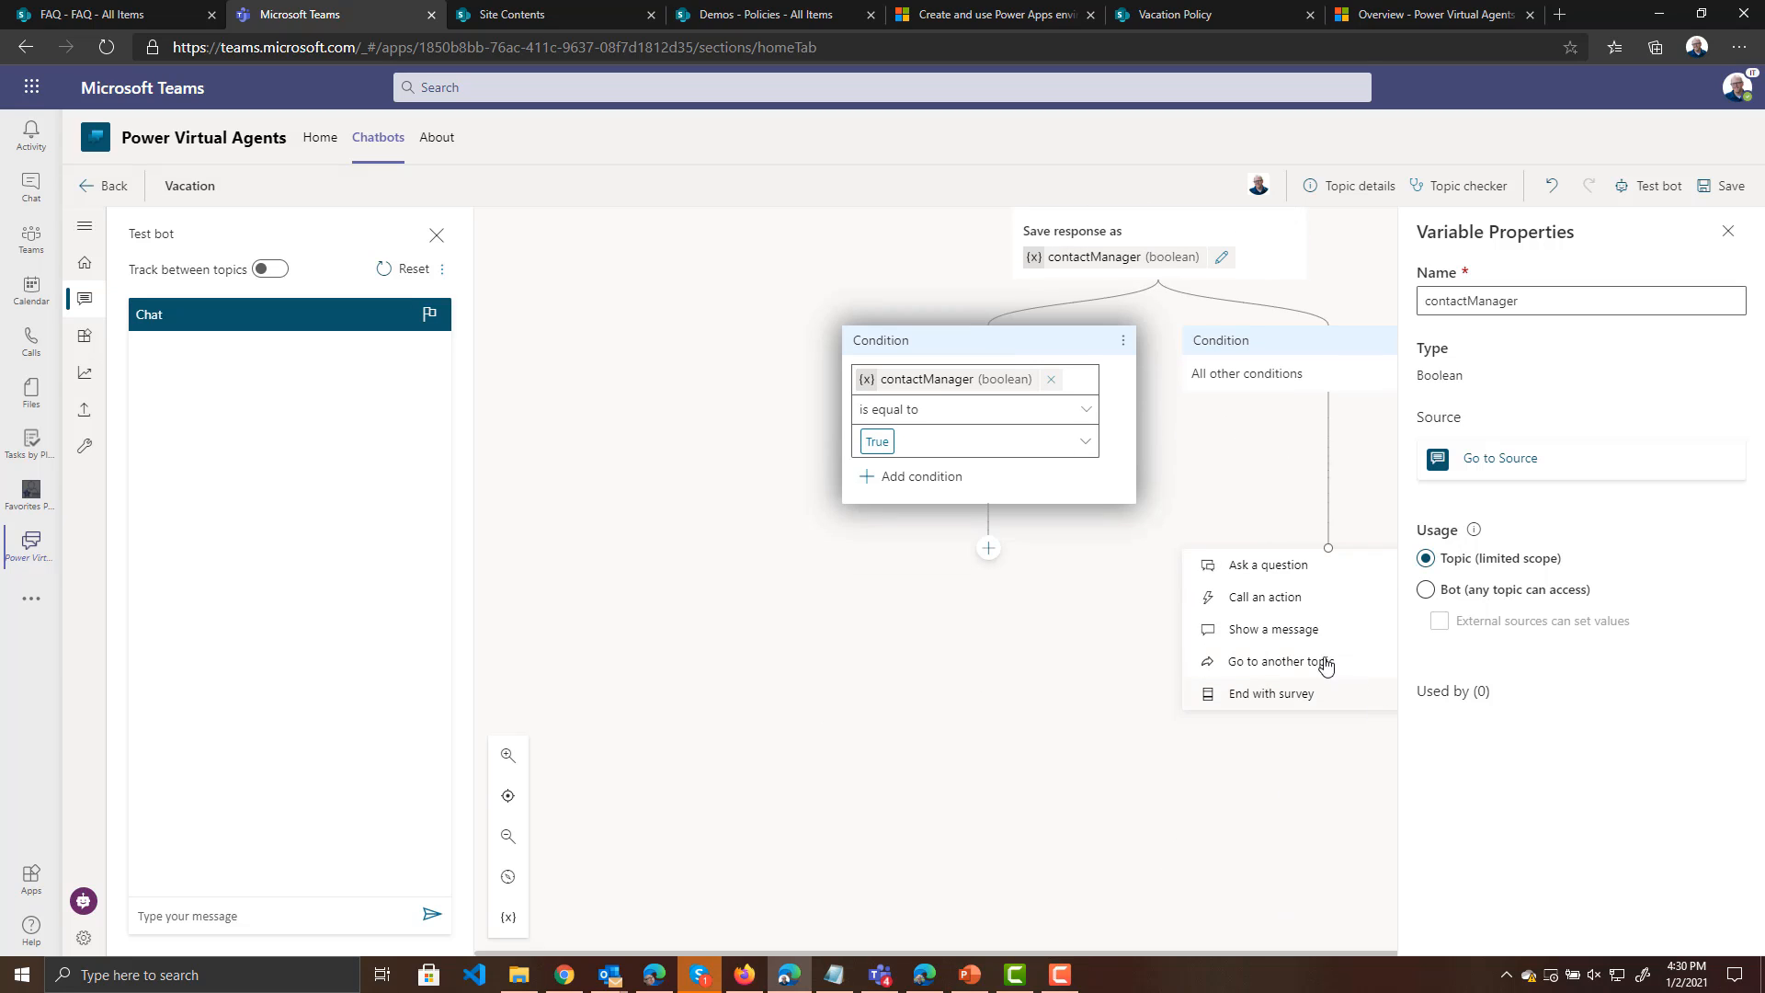
left_click(1297, 632)
type("Okay thanks! Have a great da")
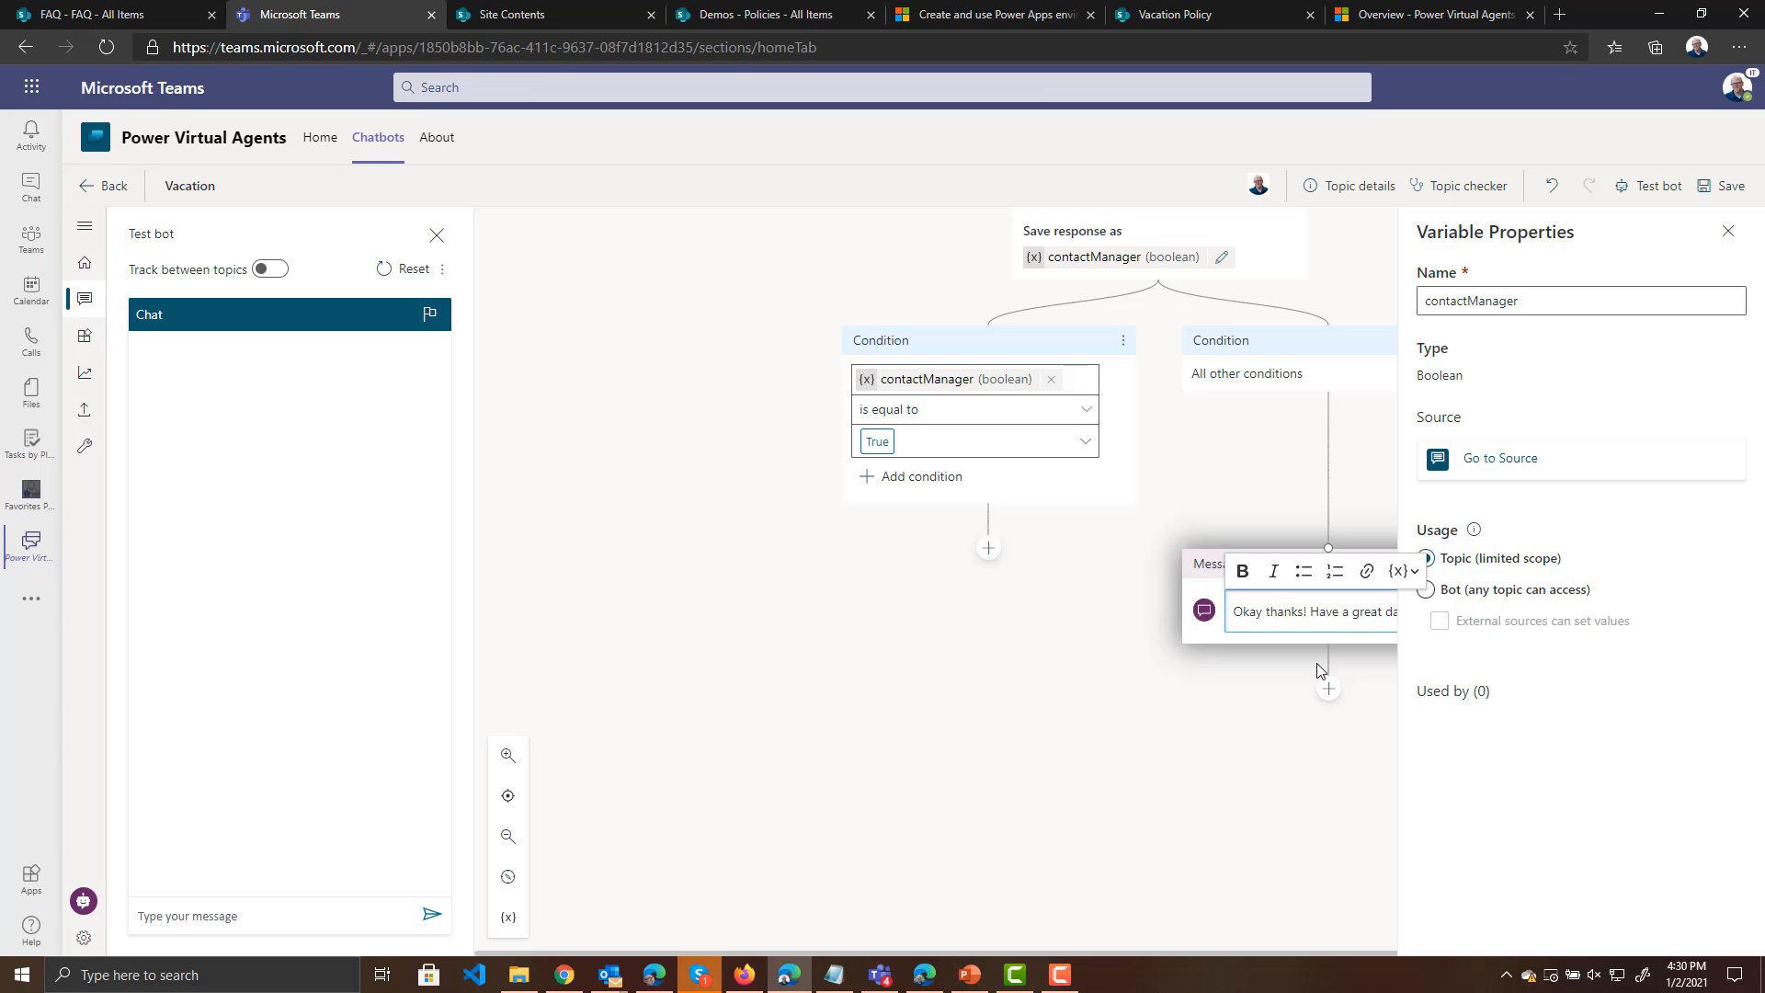
left_click(1221, 683)
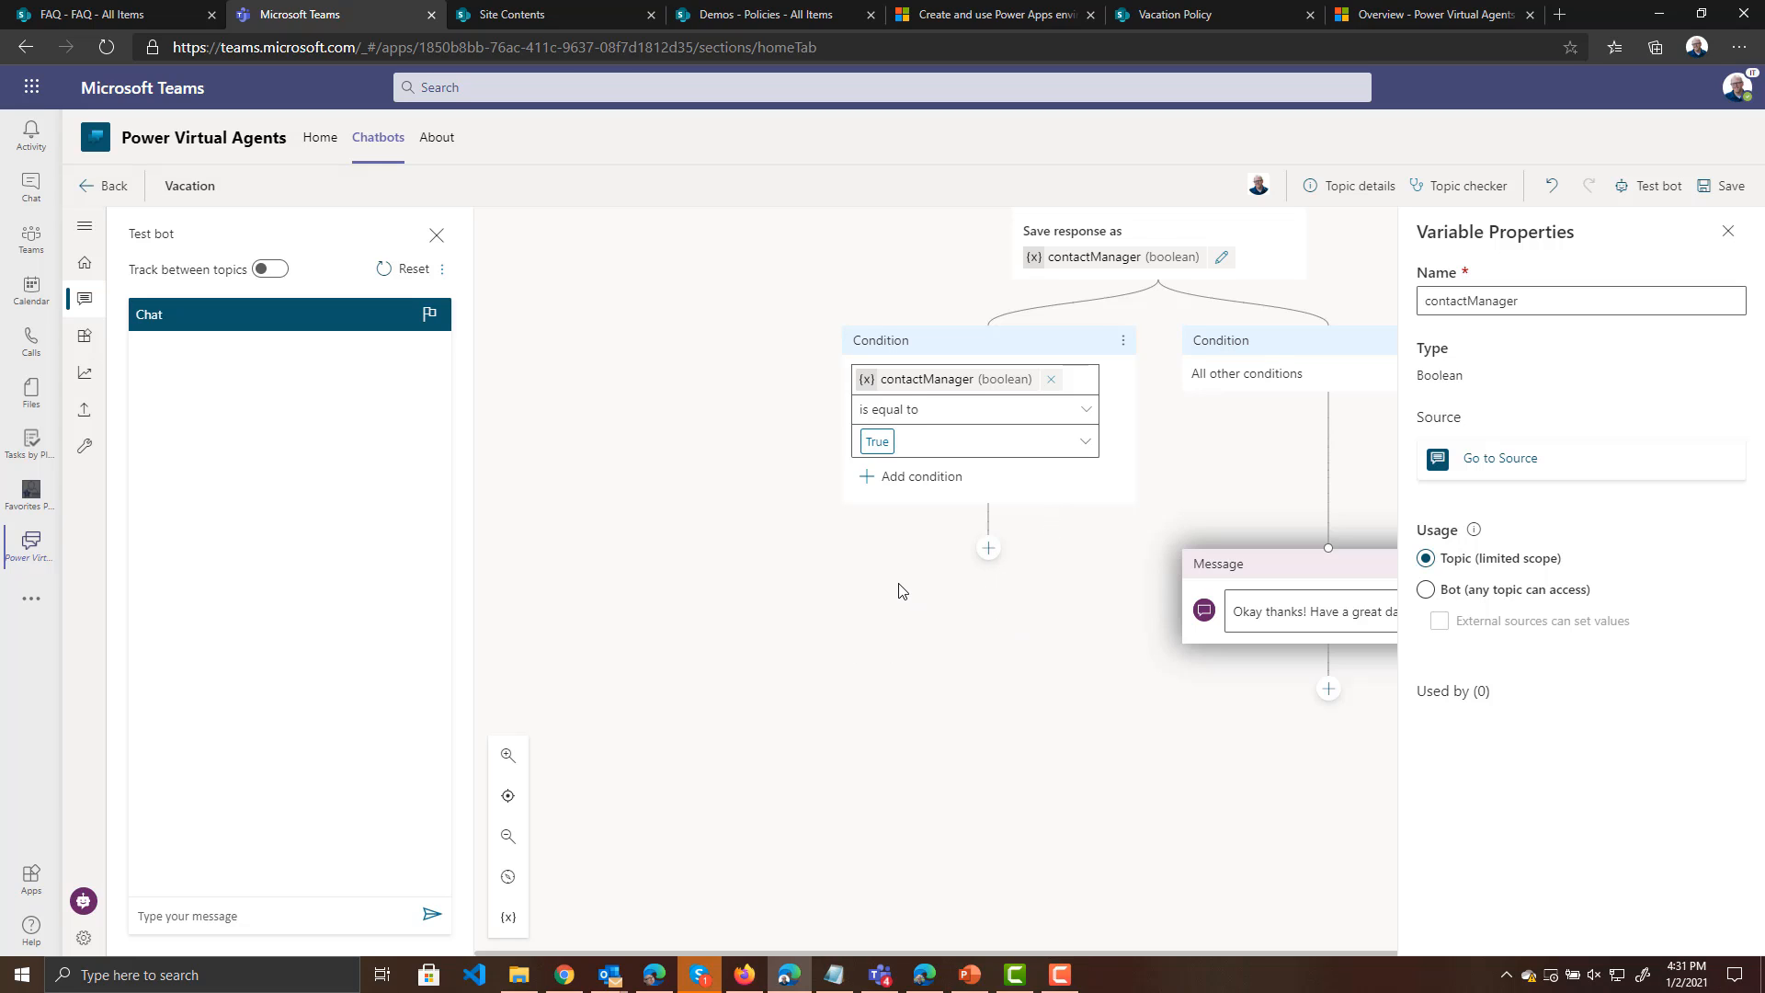
left_click(988, 548)
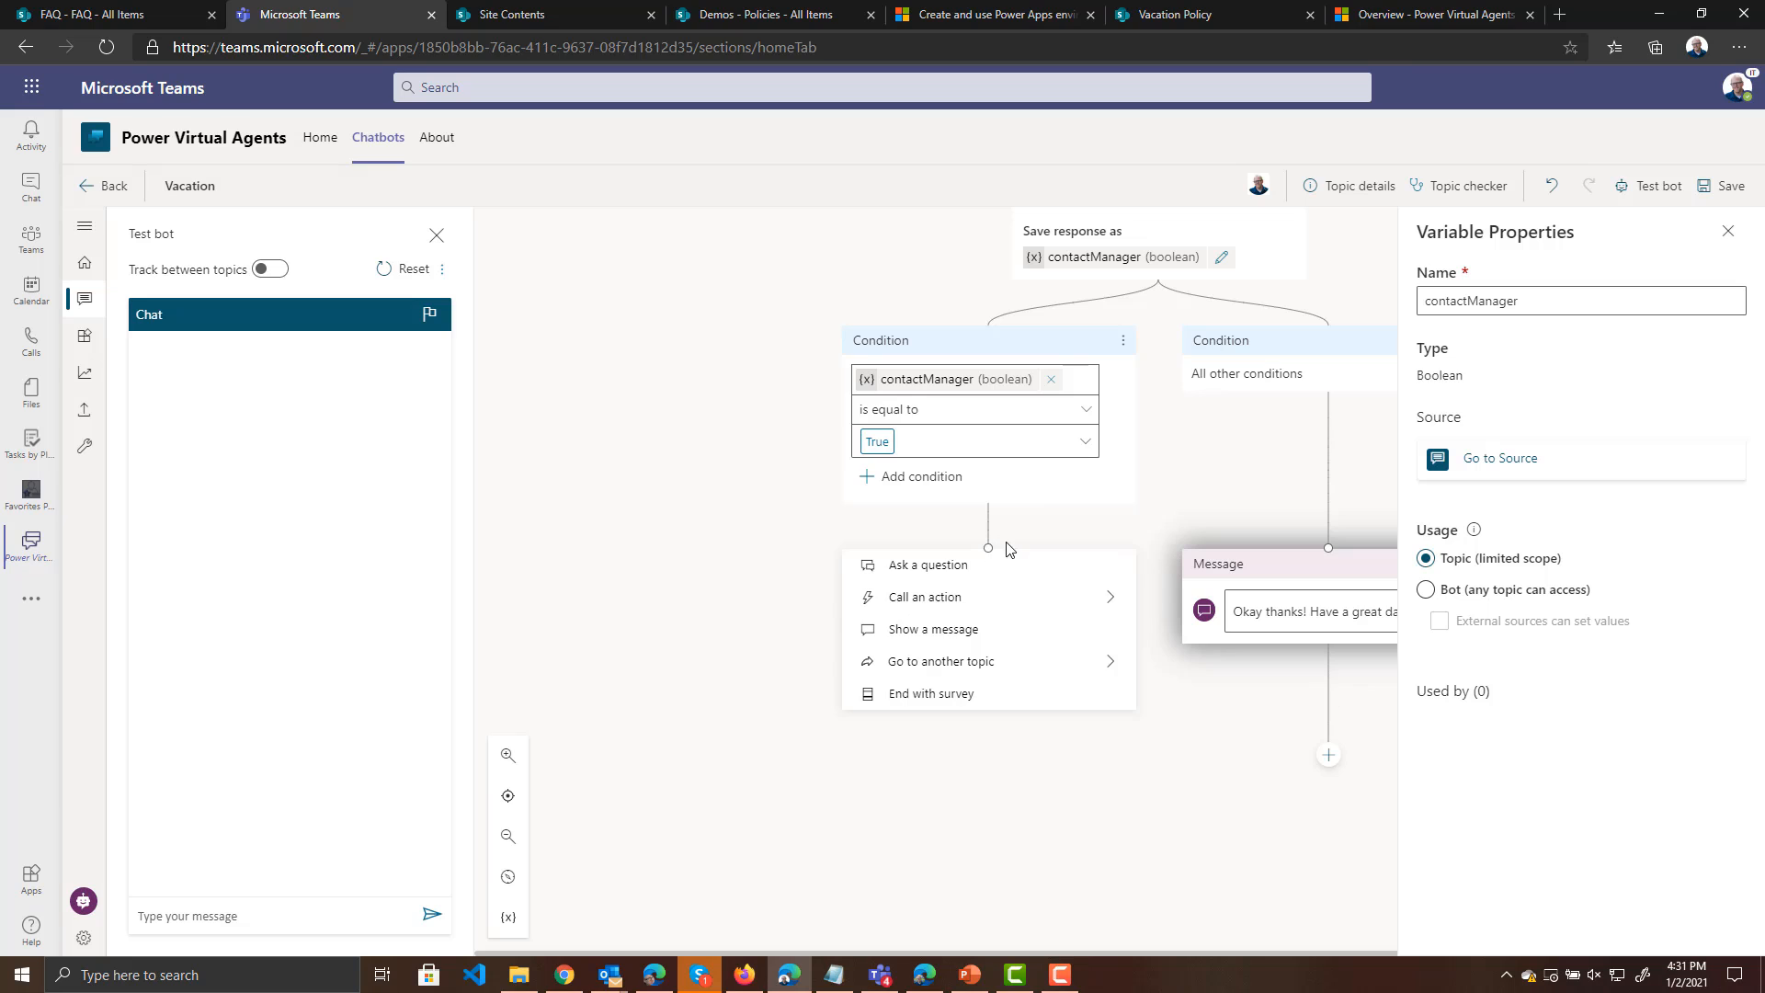
left_click(916, 599)
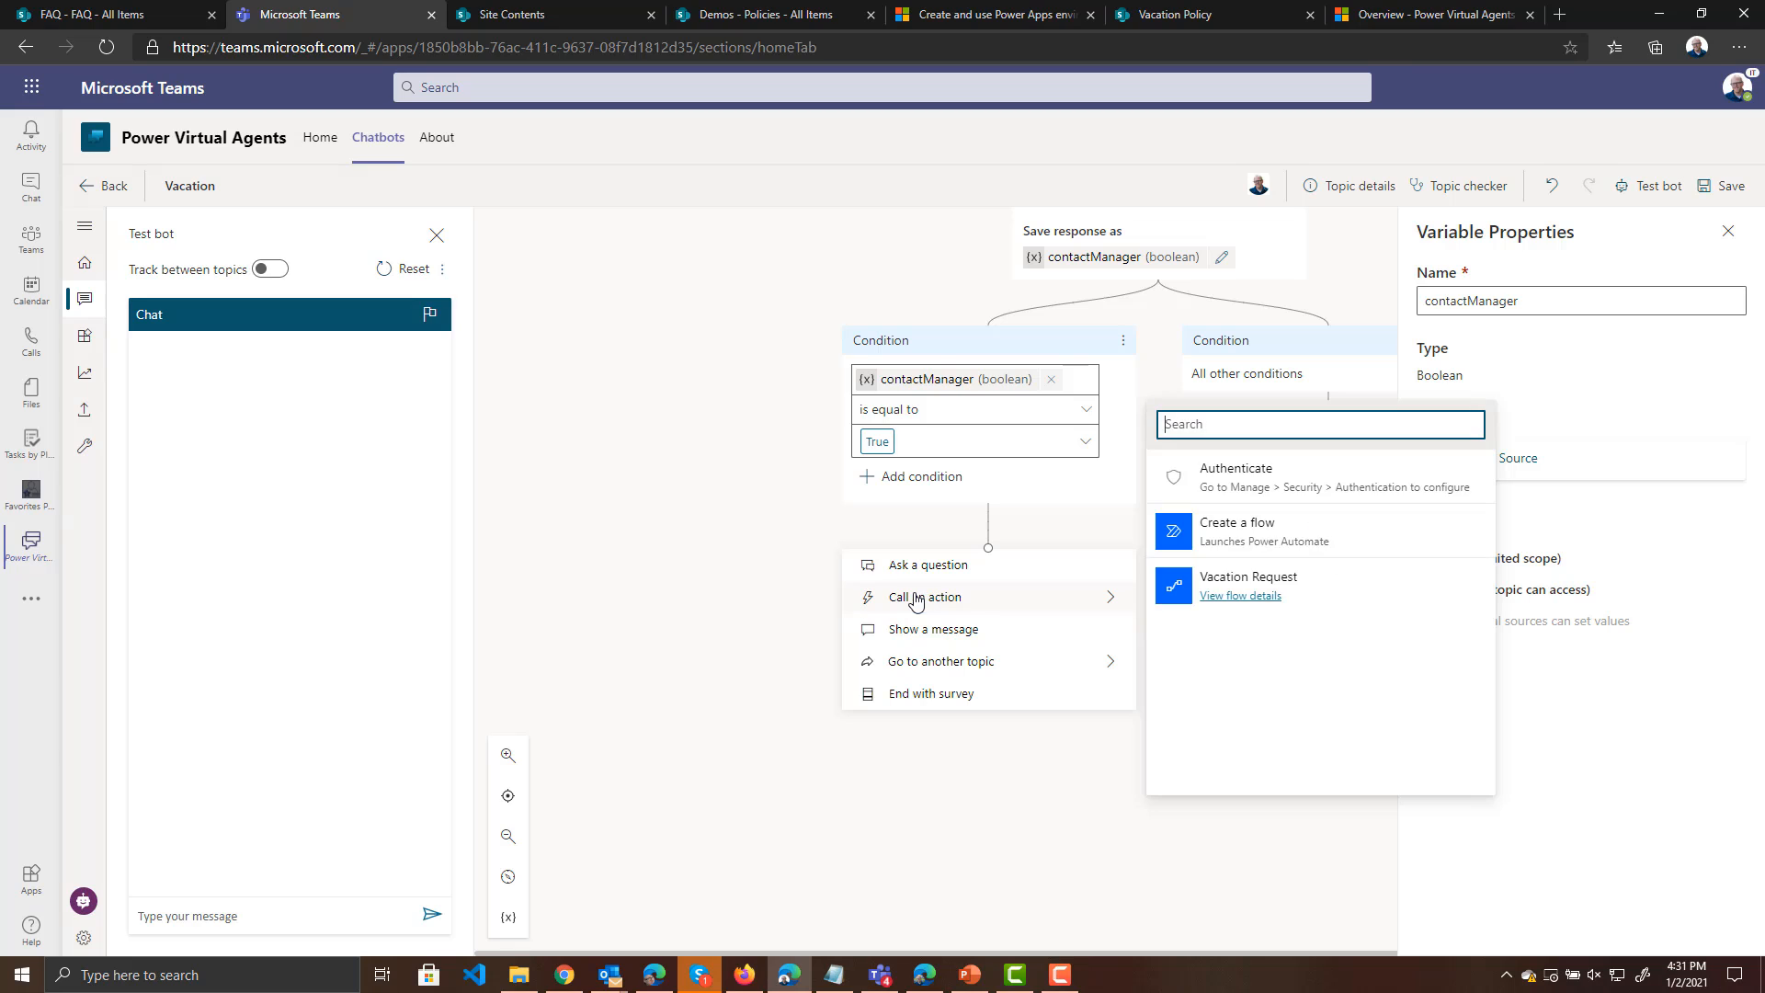
left_click(1180, 533)
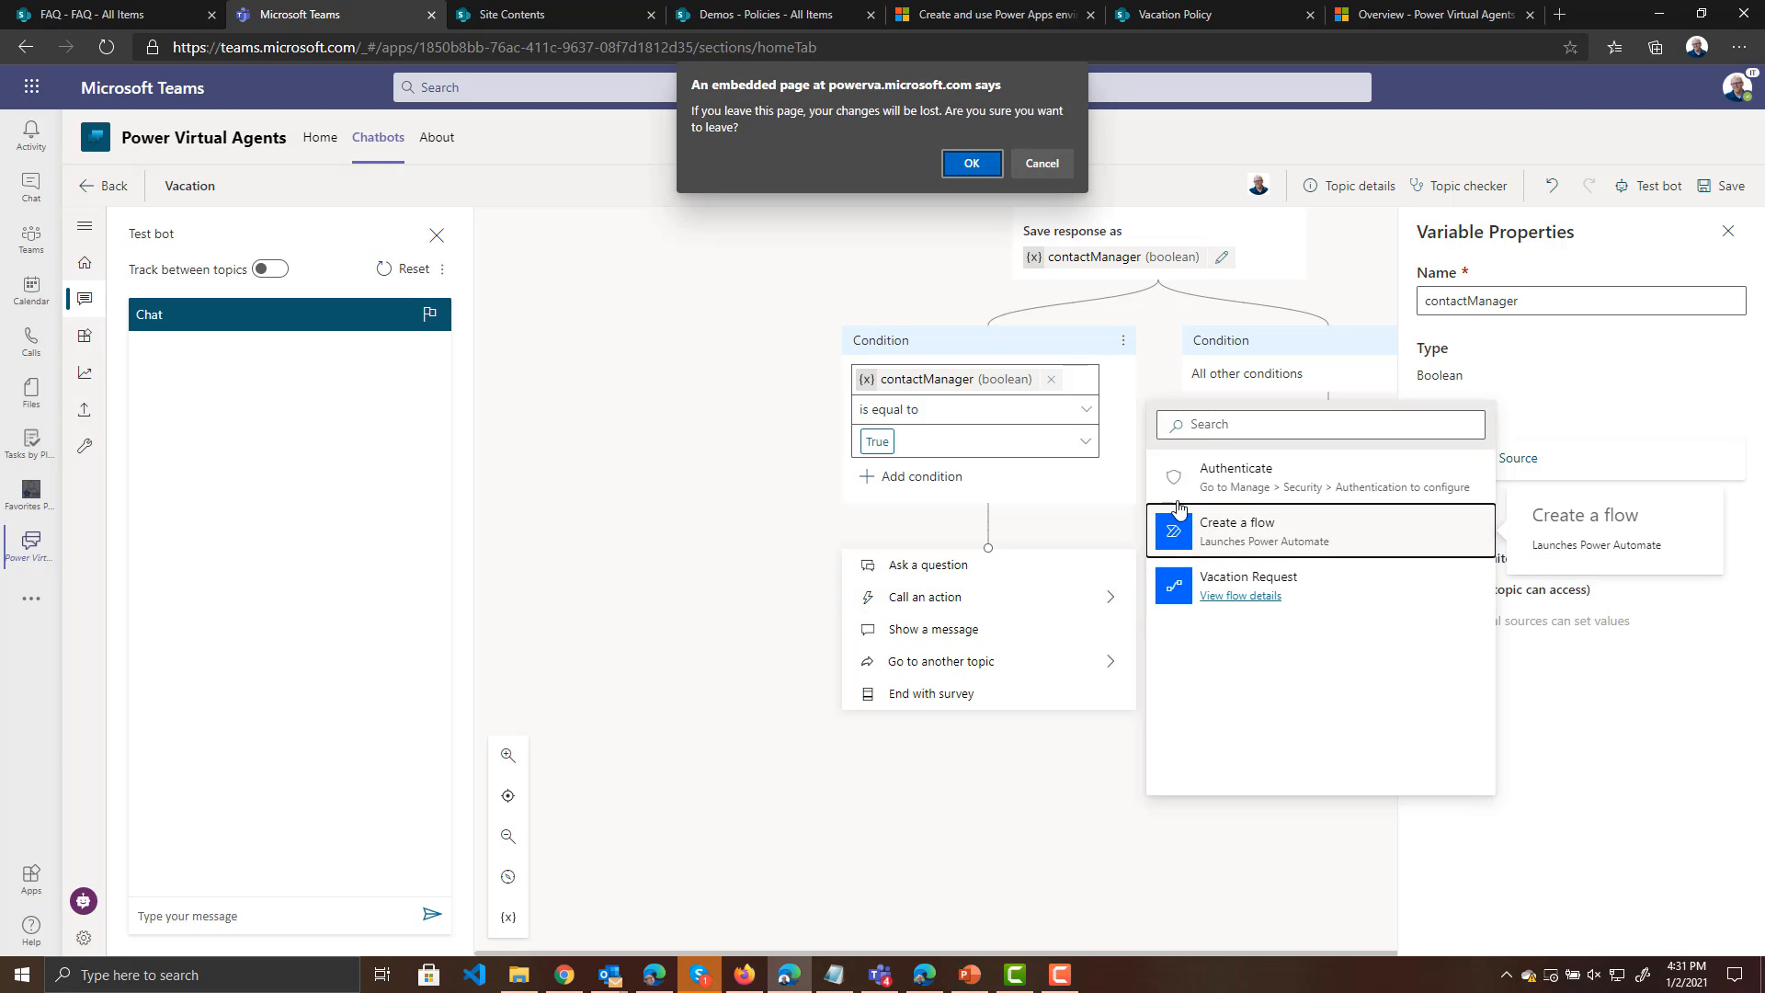
left_click(1042, 162)
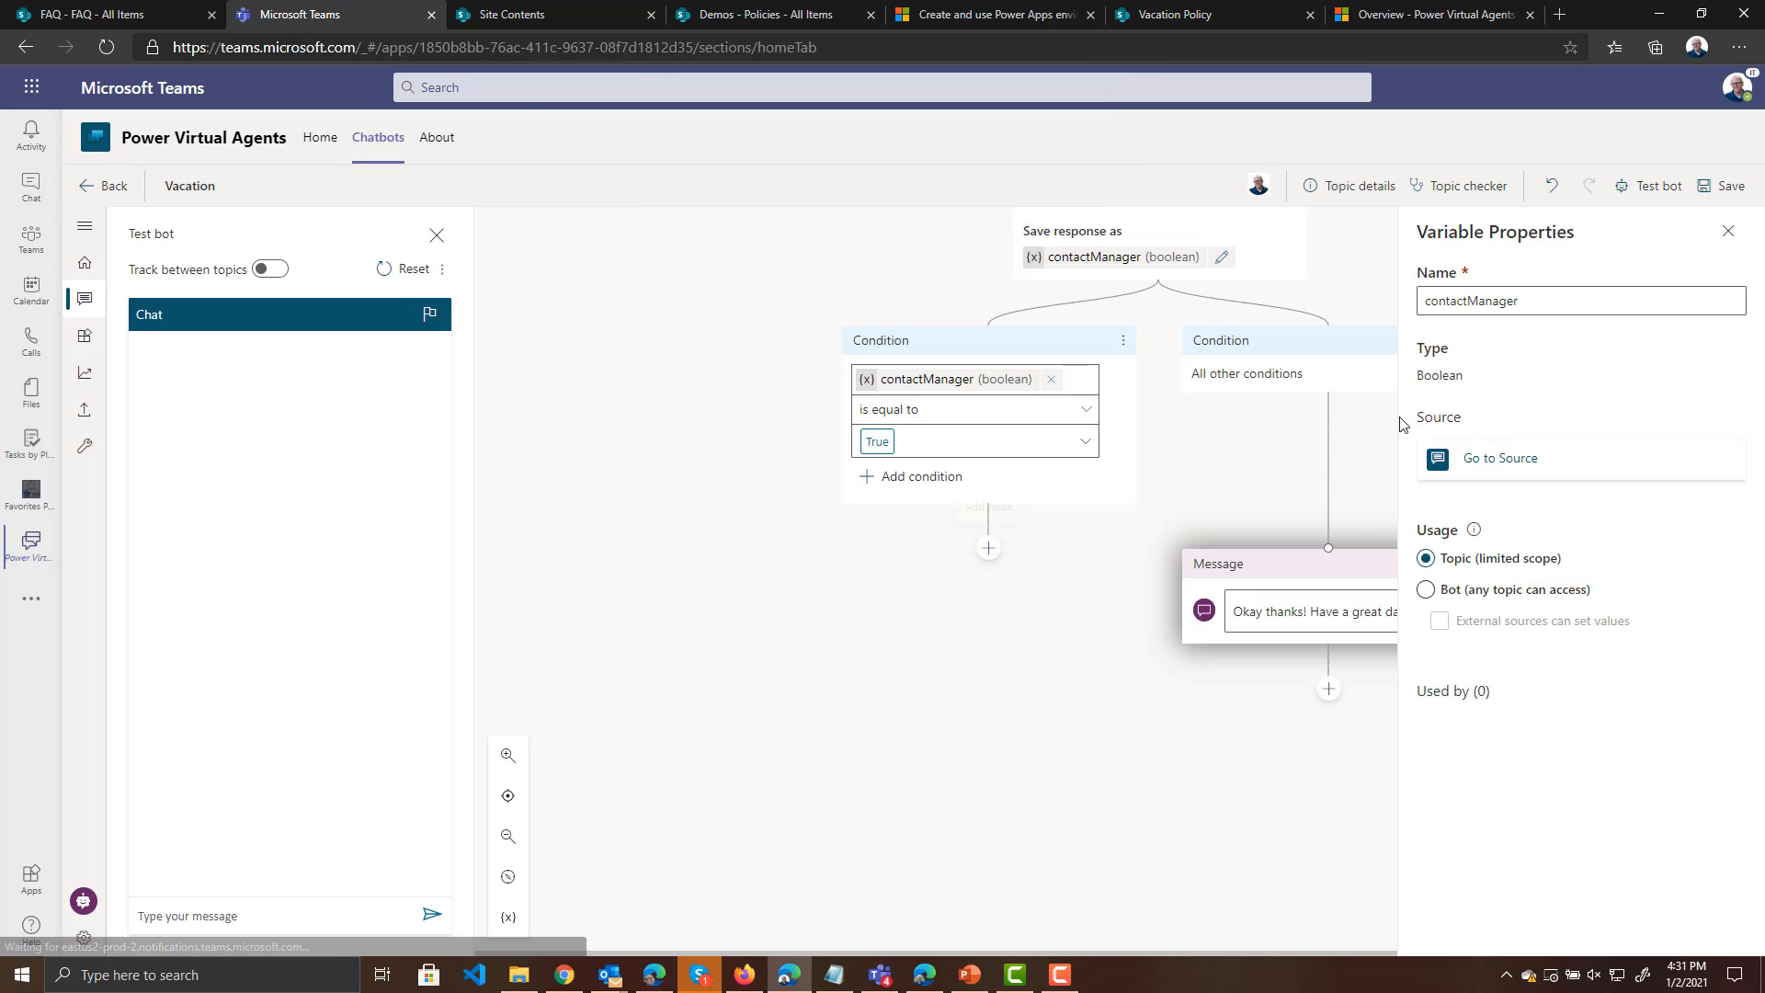
Save the Vacation topic and create a flow under the True branch from the Power Virtual Agents Flow Template
left_click(1694, 196)
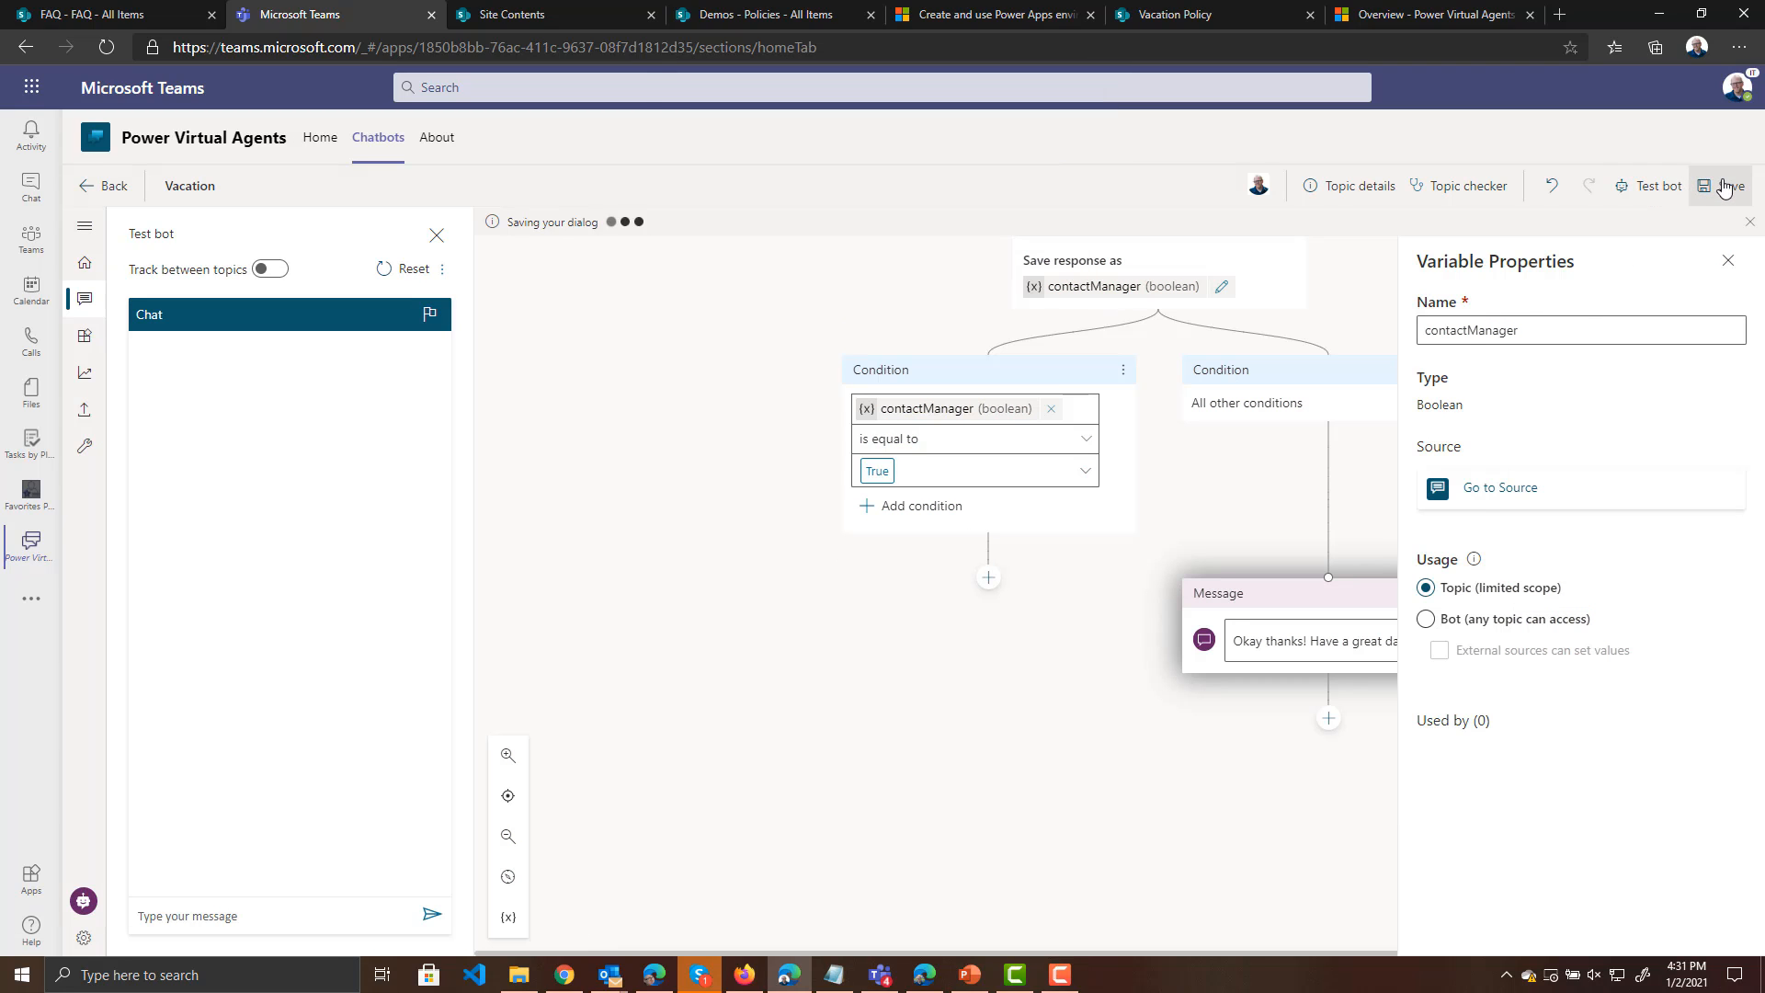
left_click(988, 577)
left_click(917, 626)
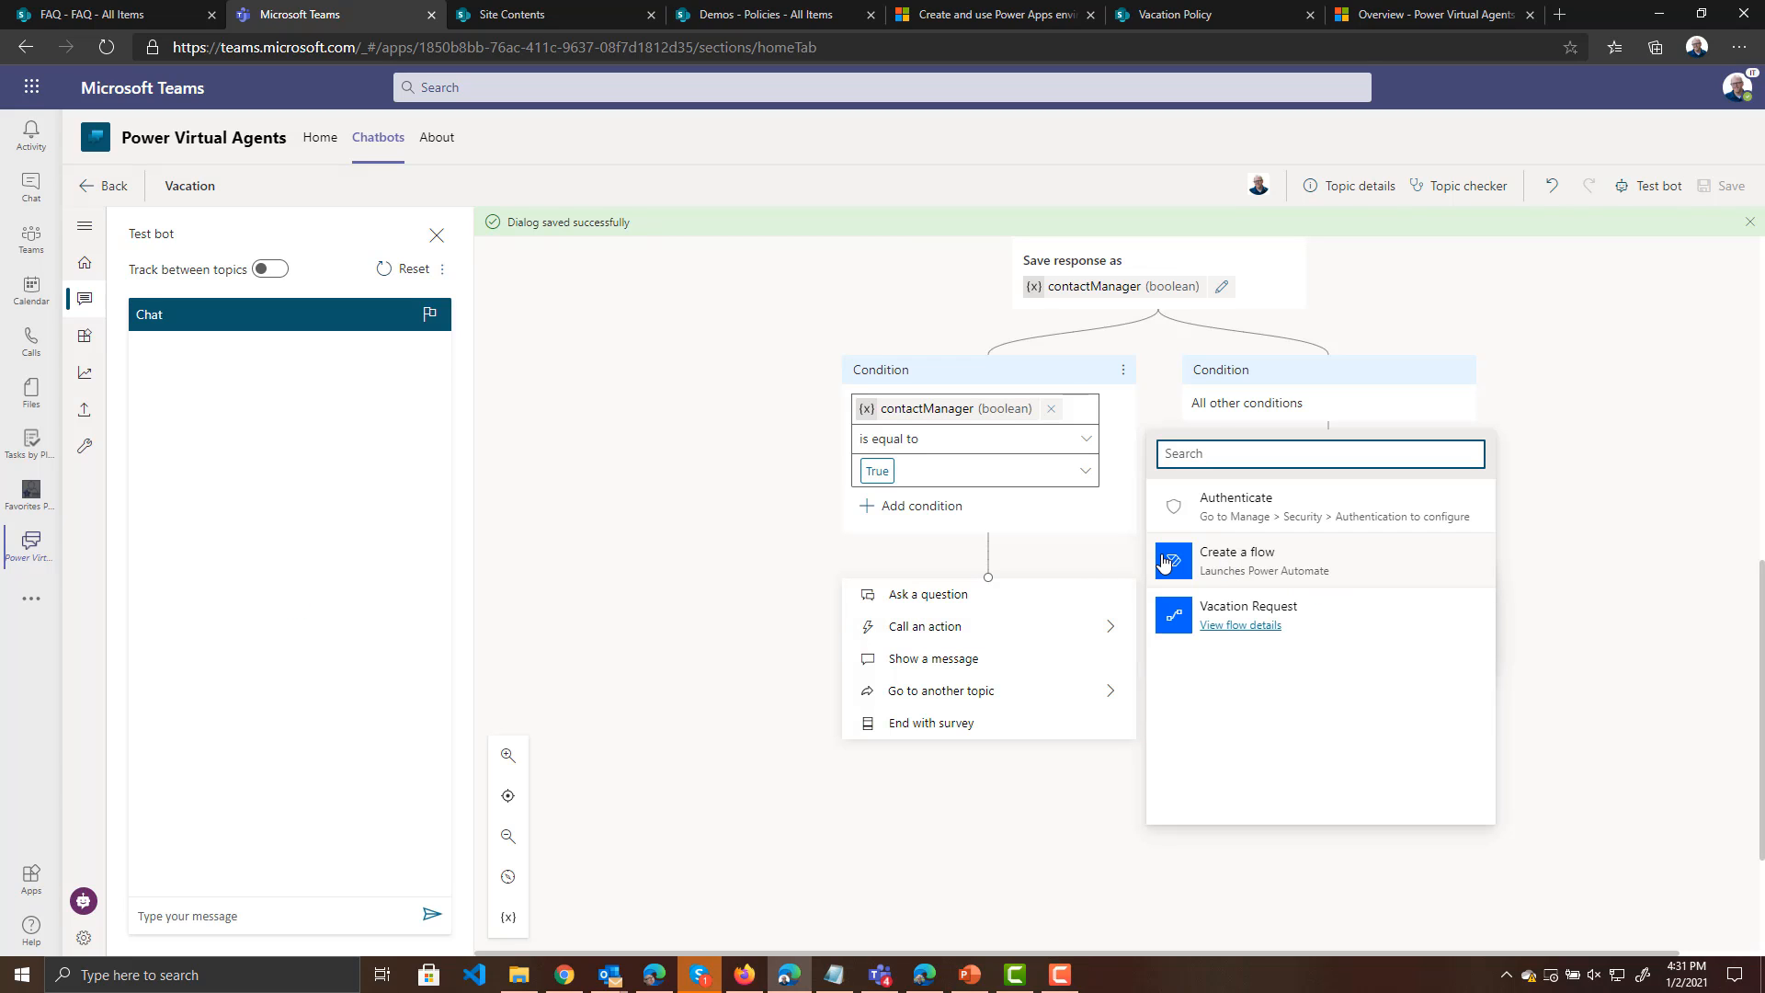
left_click(1169, 564)
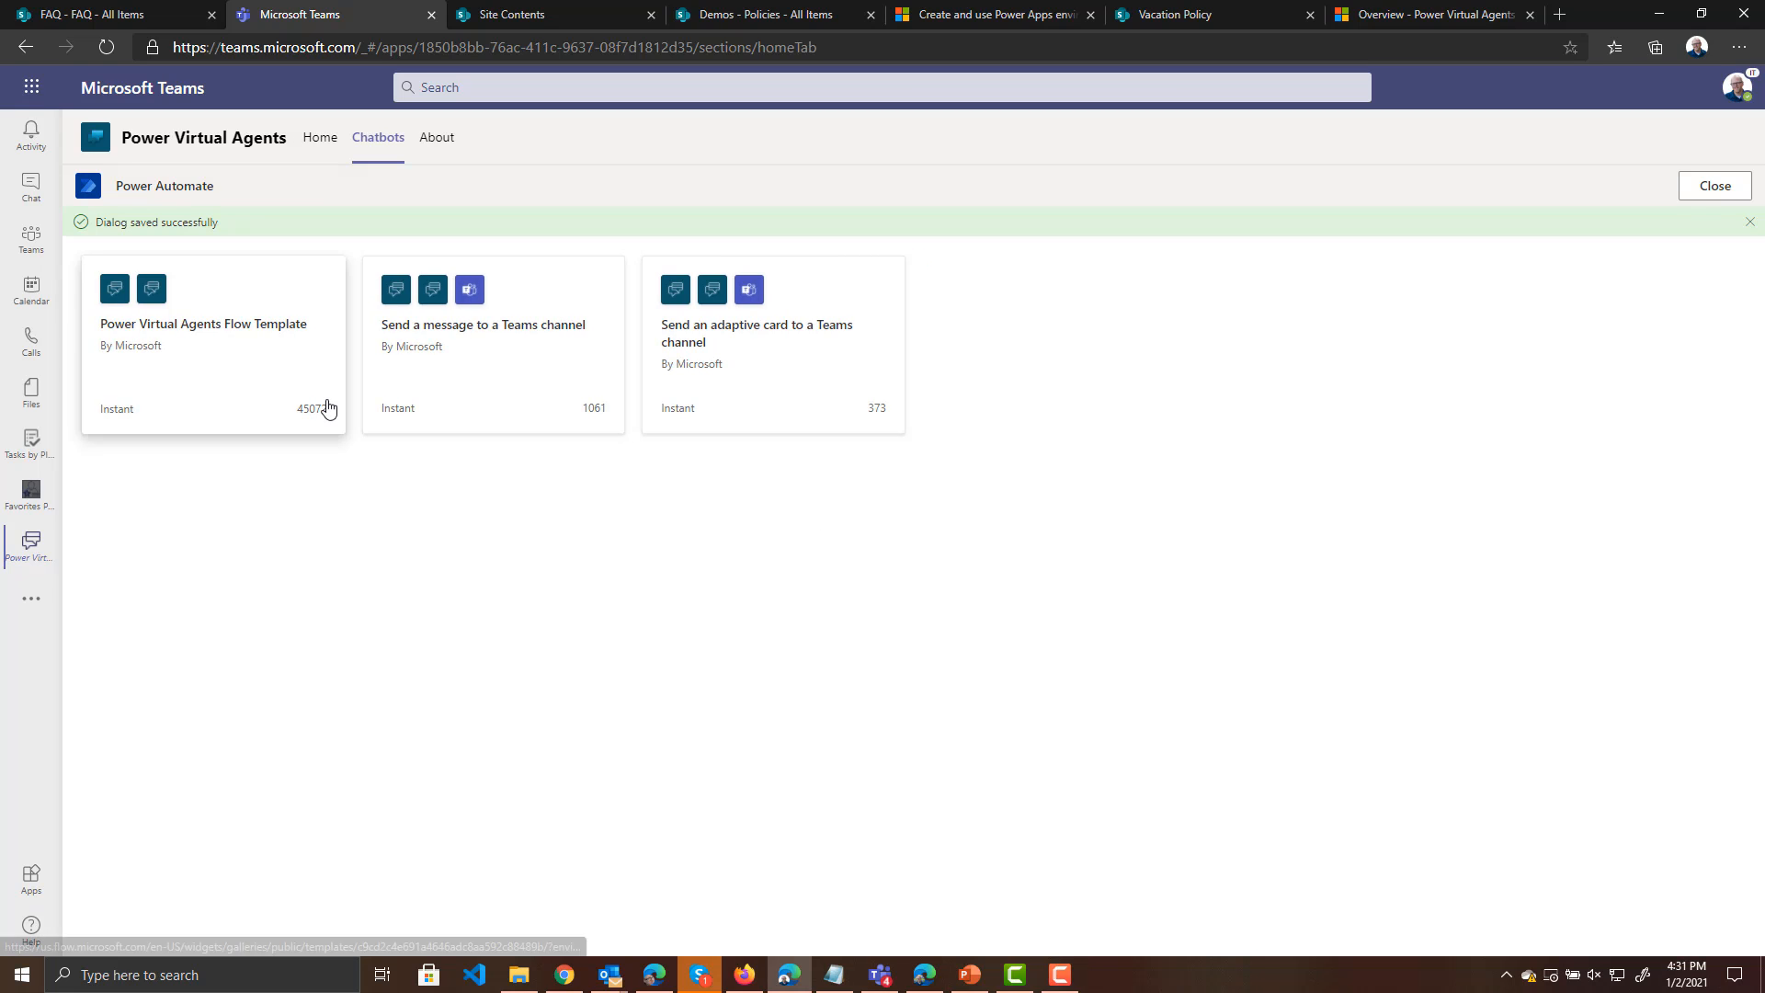
left_click(208, 328)
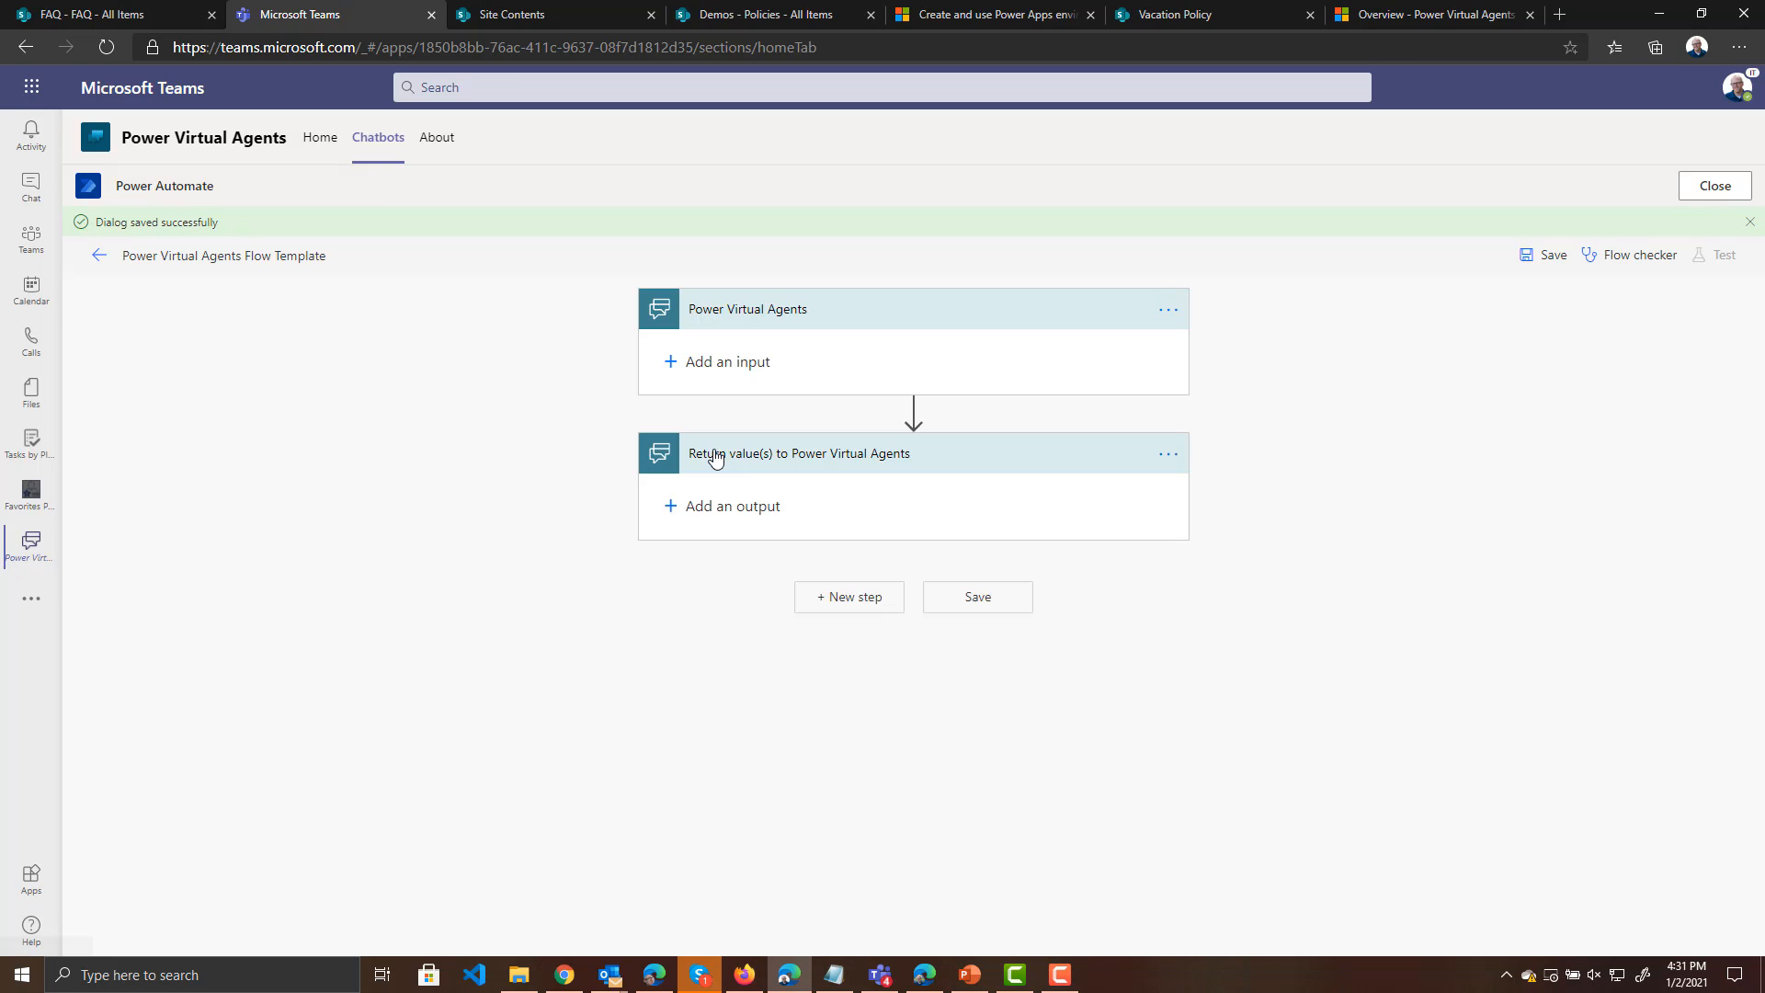
Add a text input named currentUser to the flow's Power Virtual Agents trigger
left_click(728, 360)
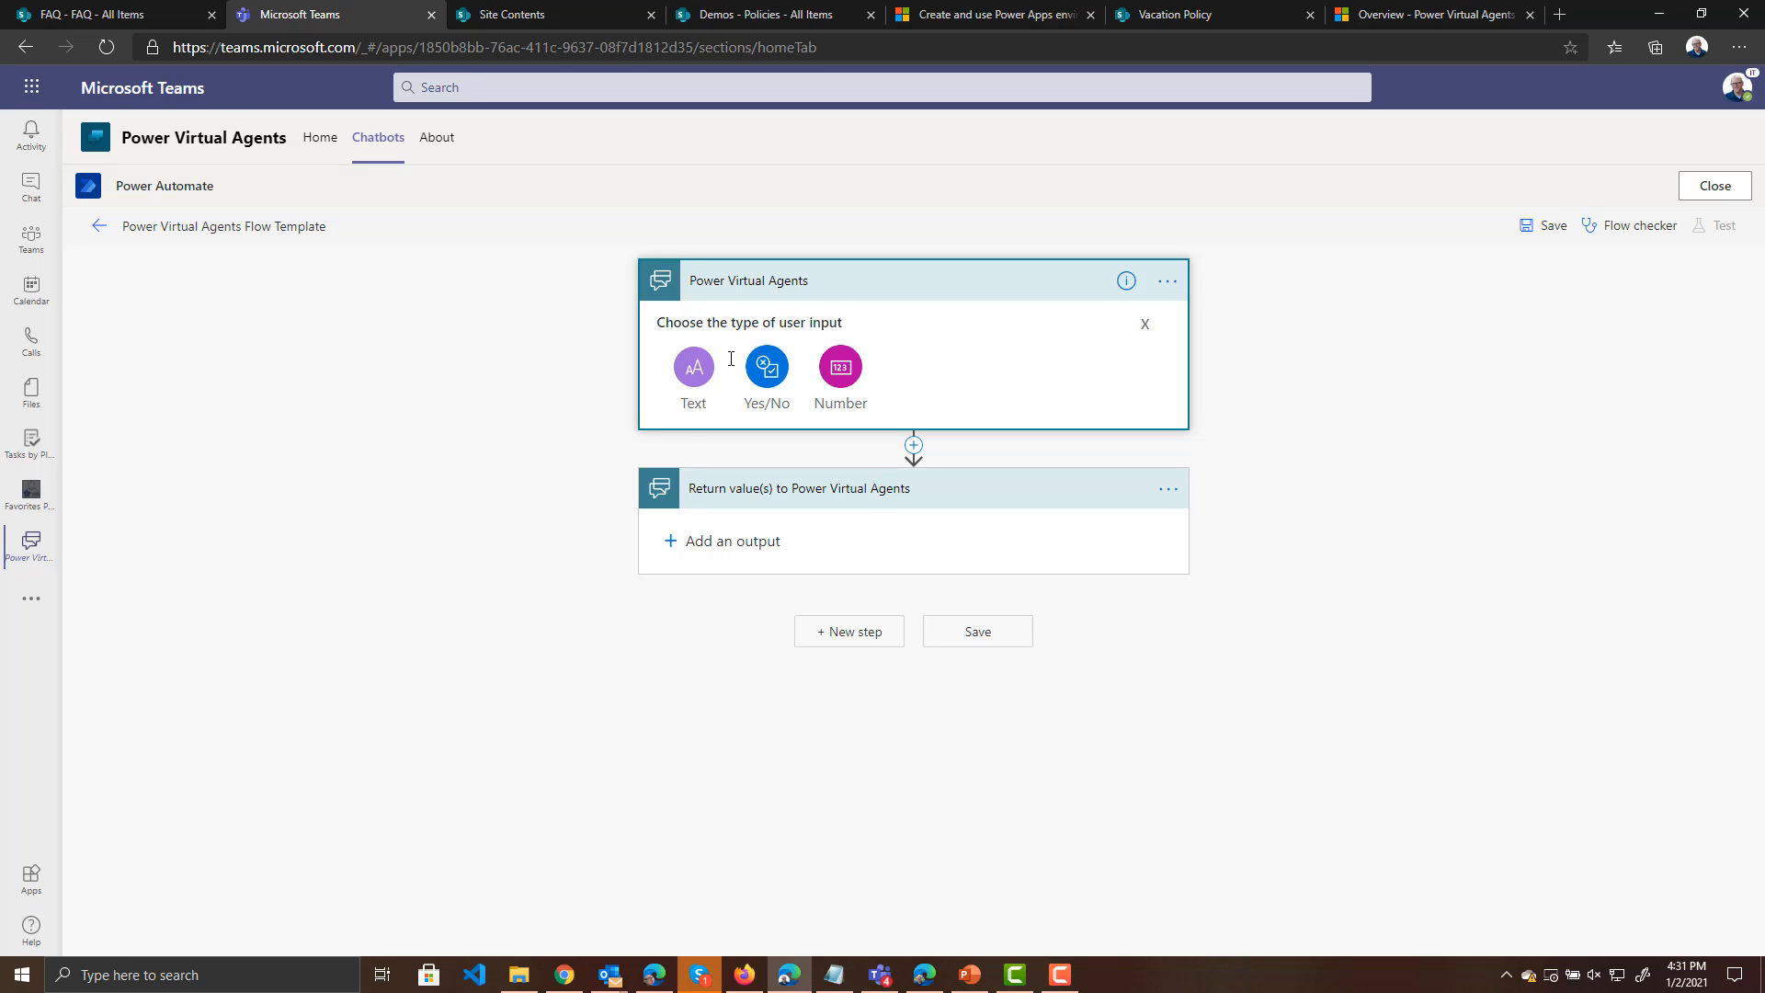
left_click(693, 367)
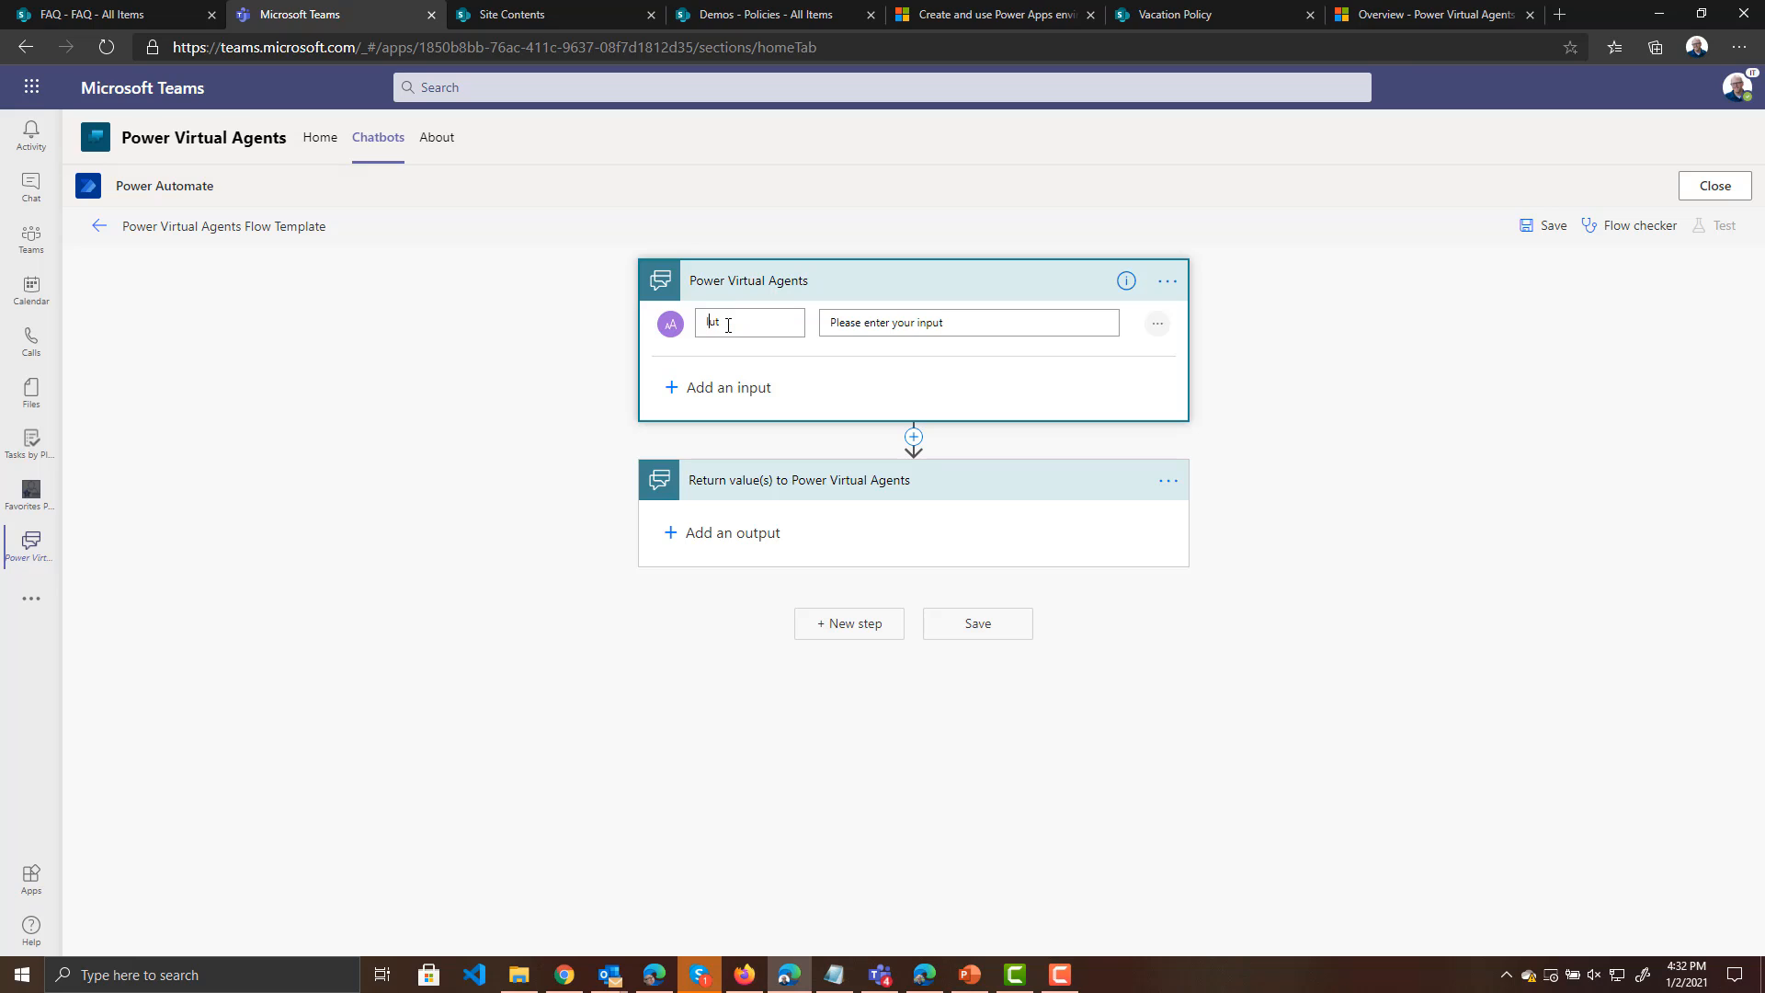
type("curren")
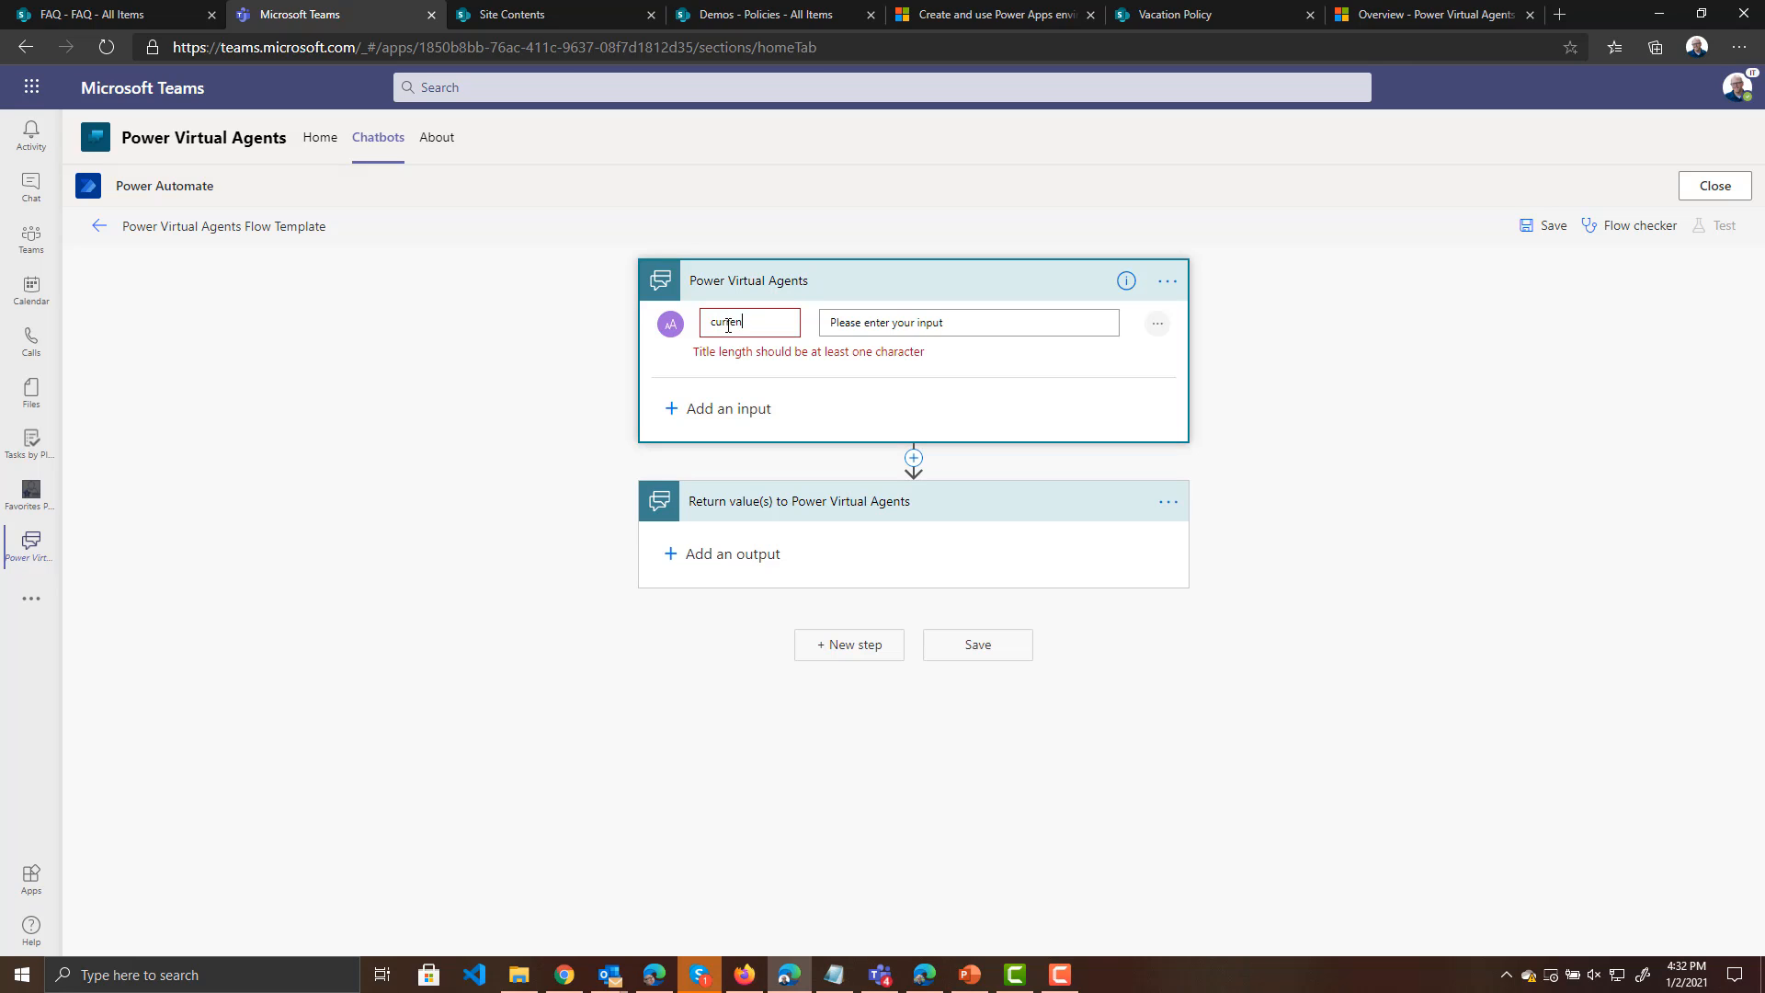
type("tUser")
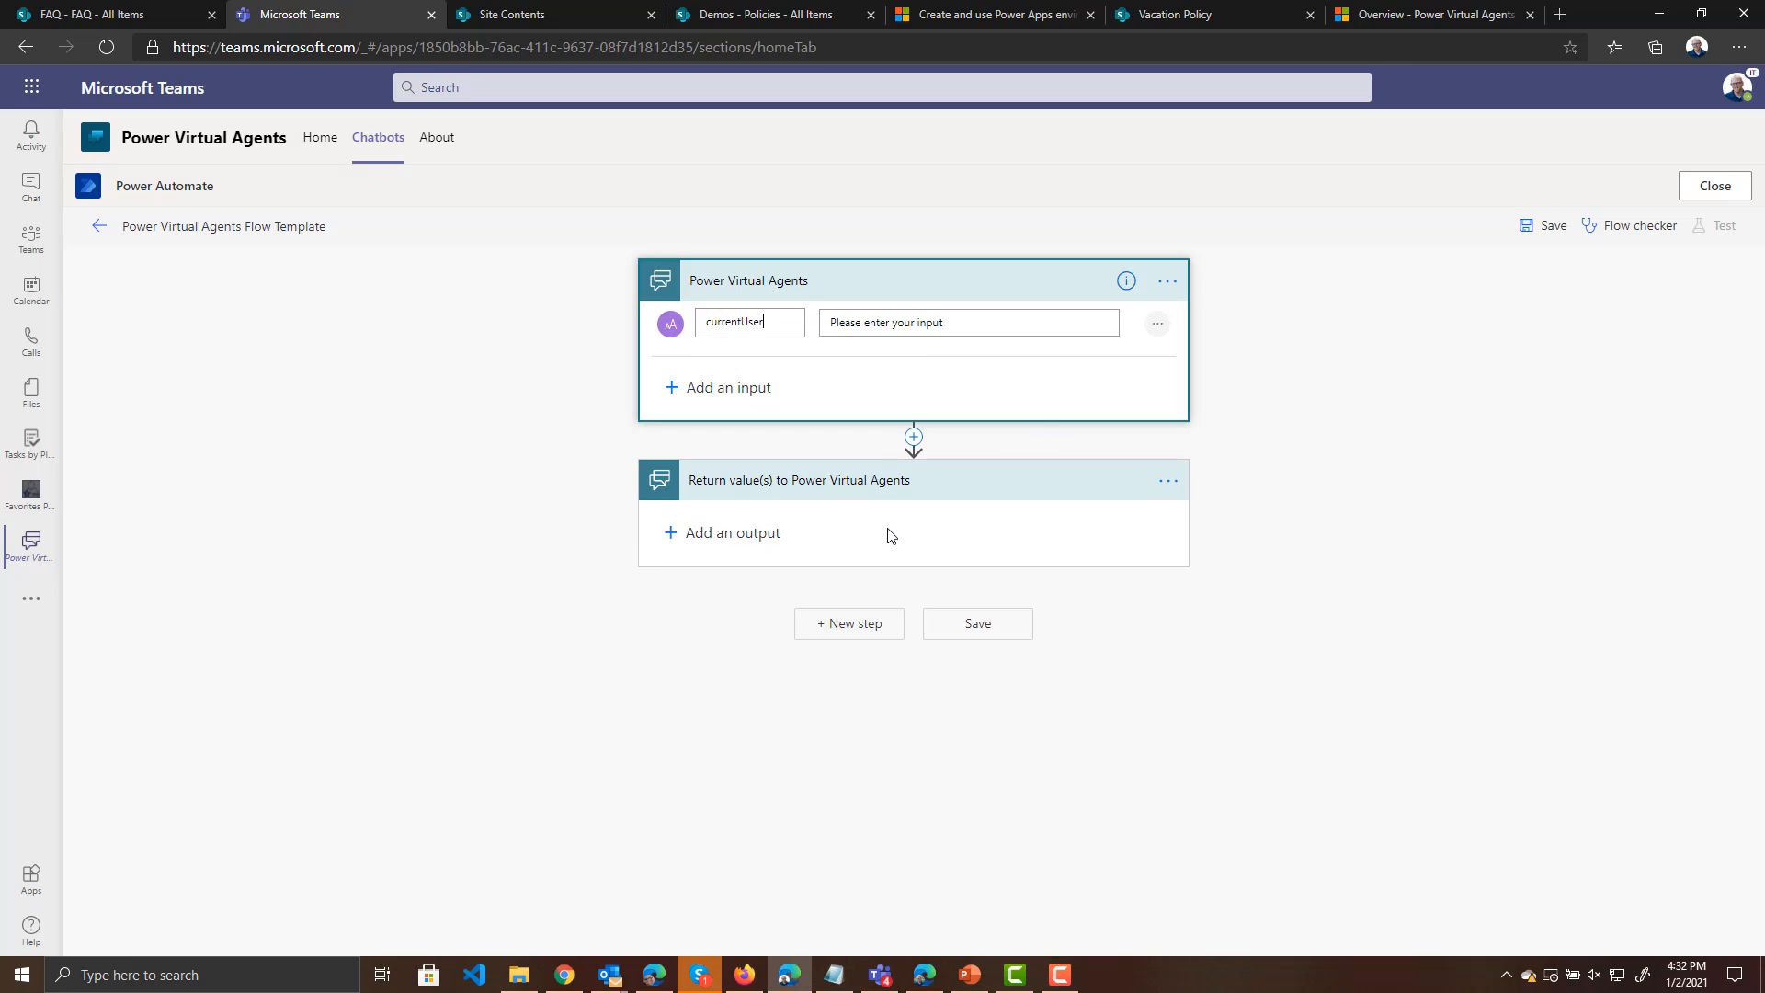
Insert the Azure AD Get user action between the flow's trigger and its return step
left_click(913, 437)
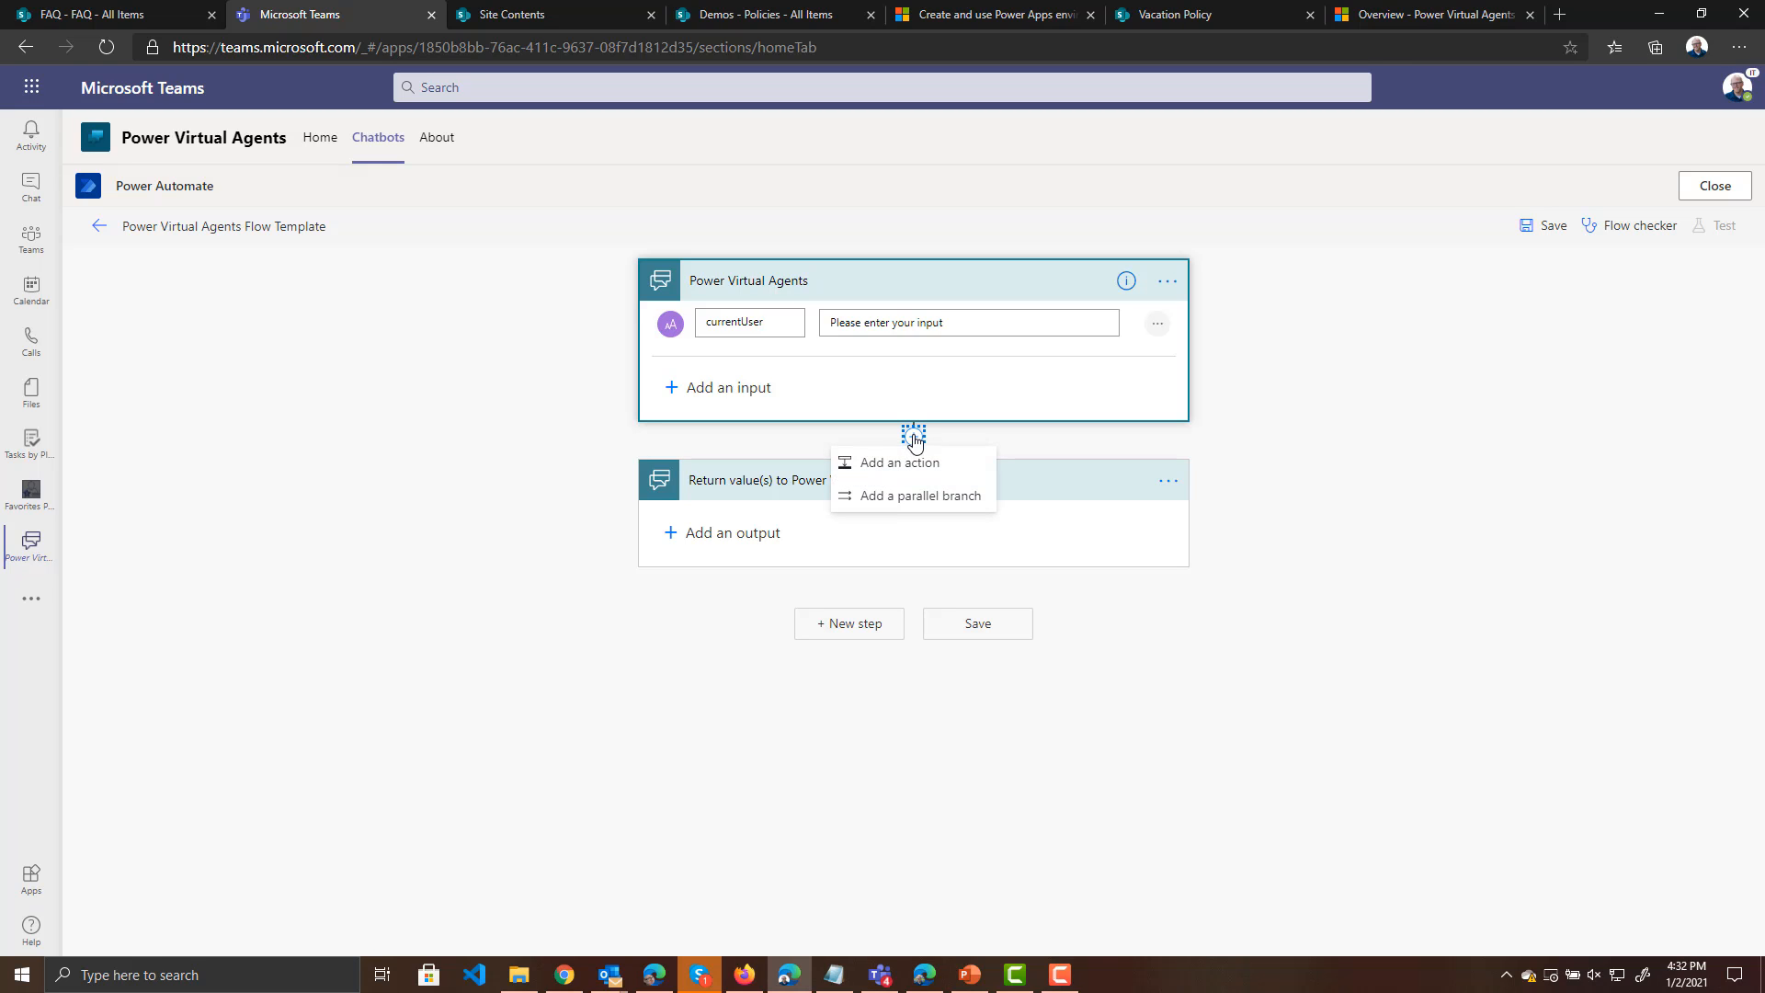
left_click(901, 469)
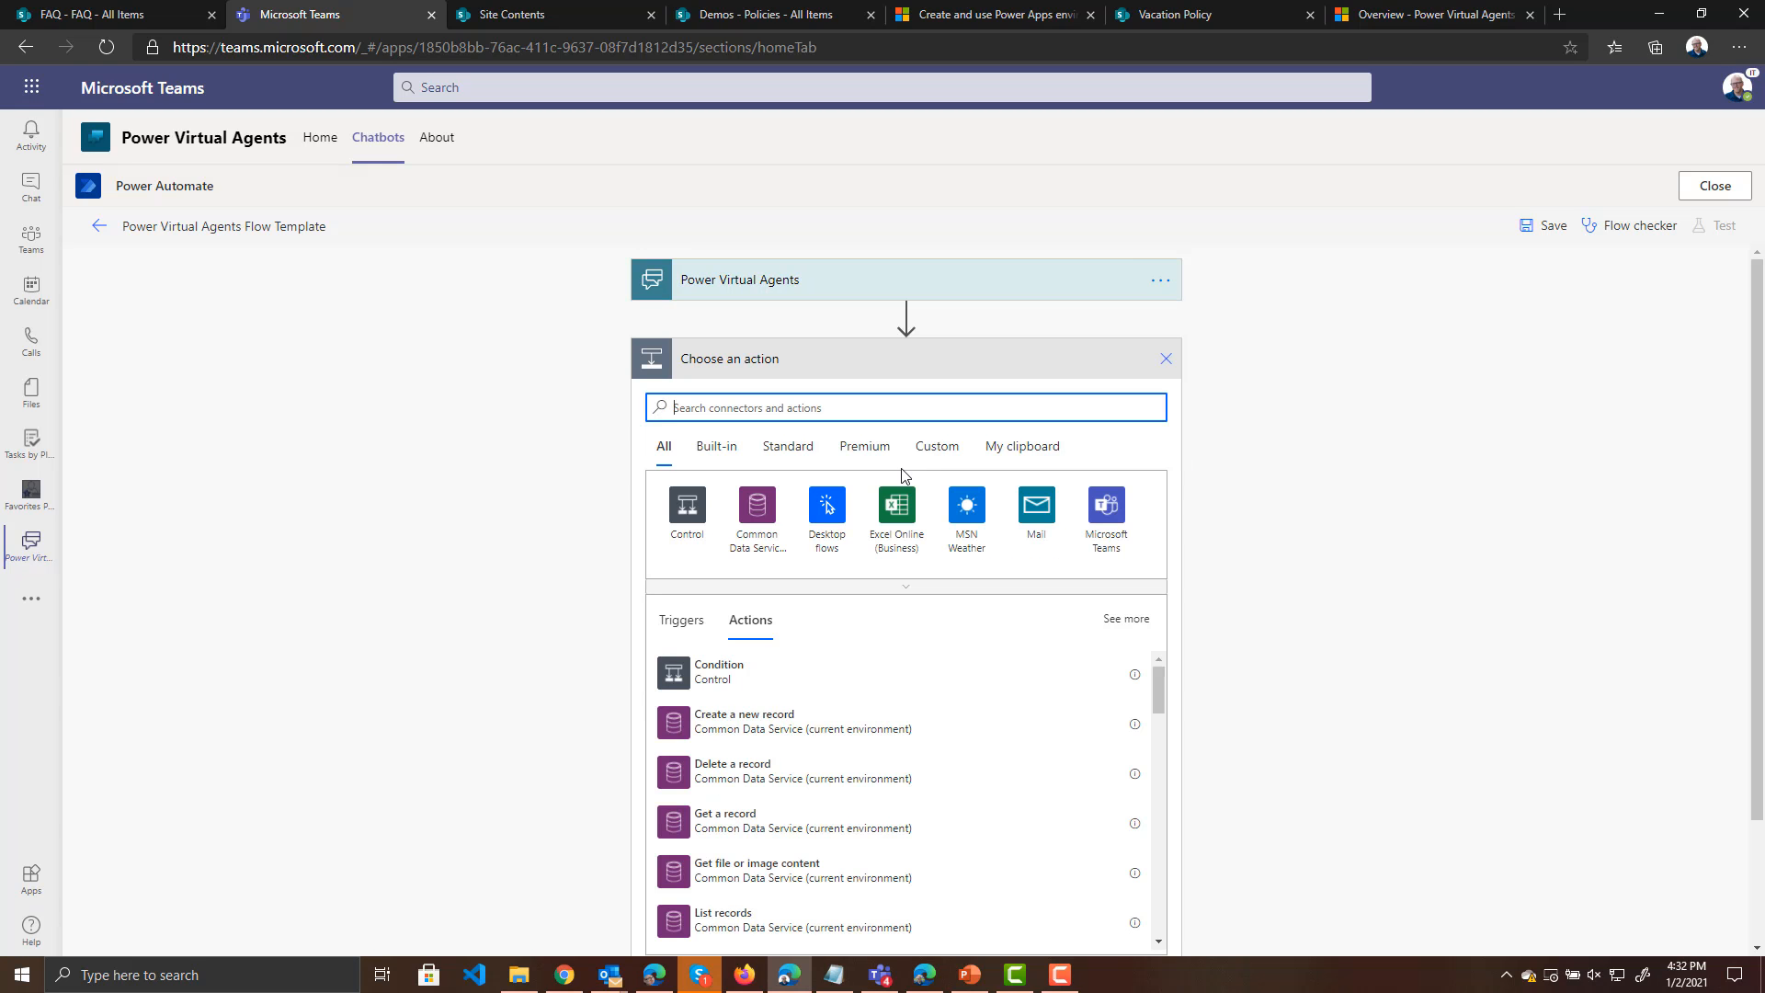
type("azure ")
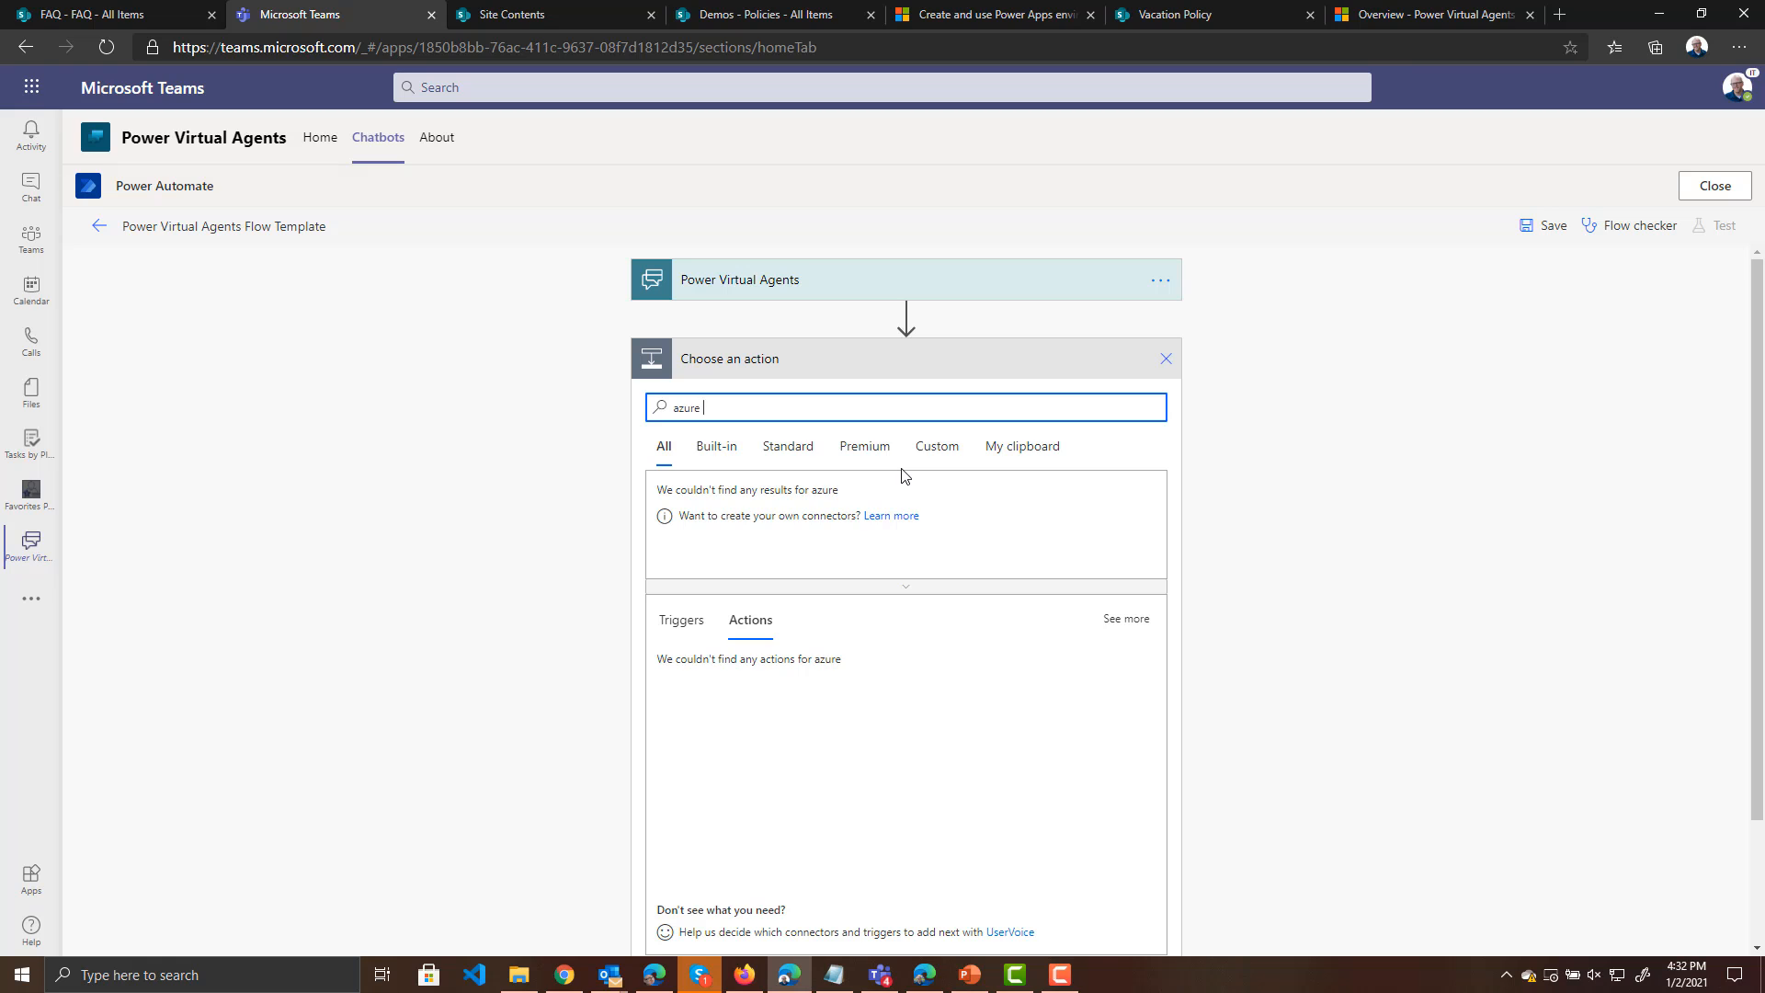
type("ad")
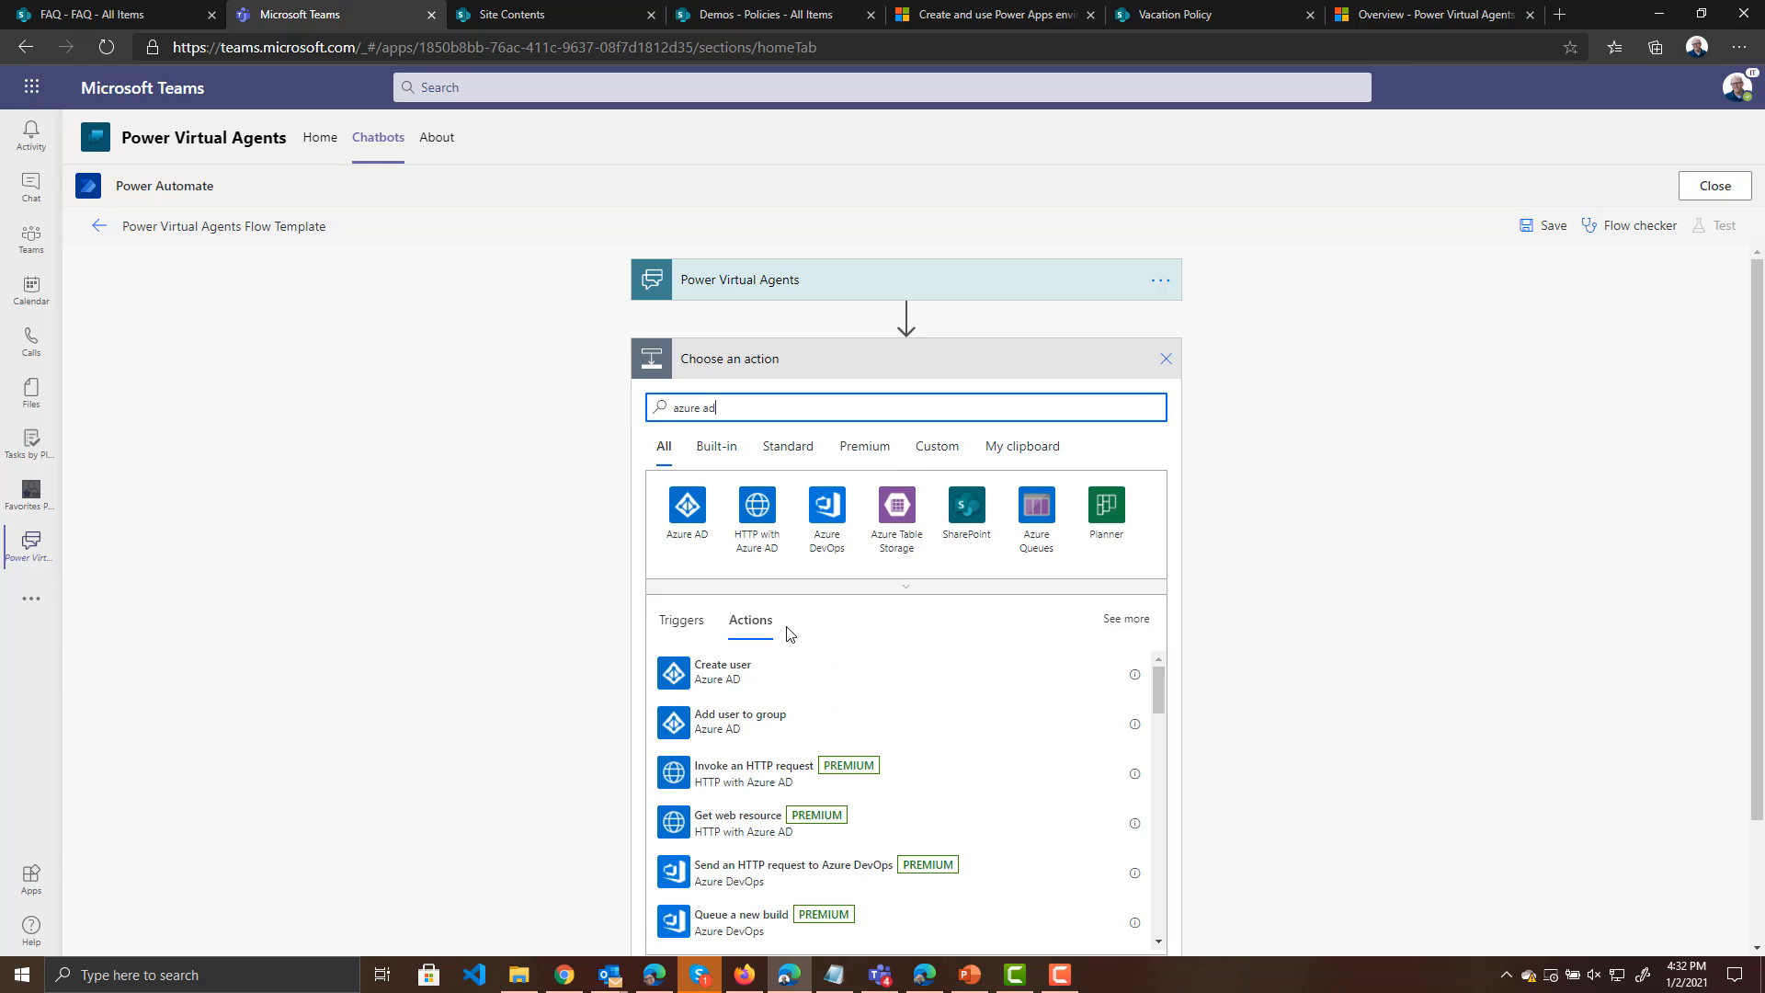
left_click(690, 507)
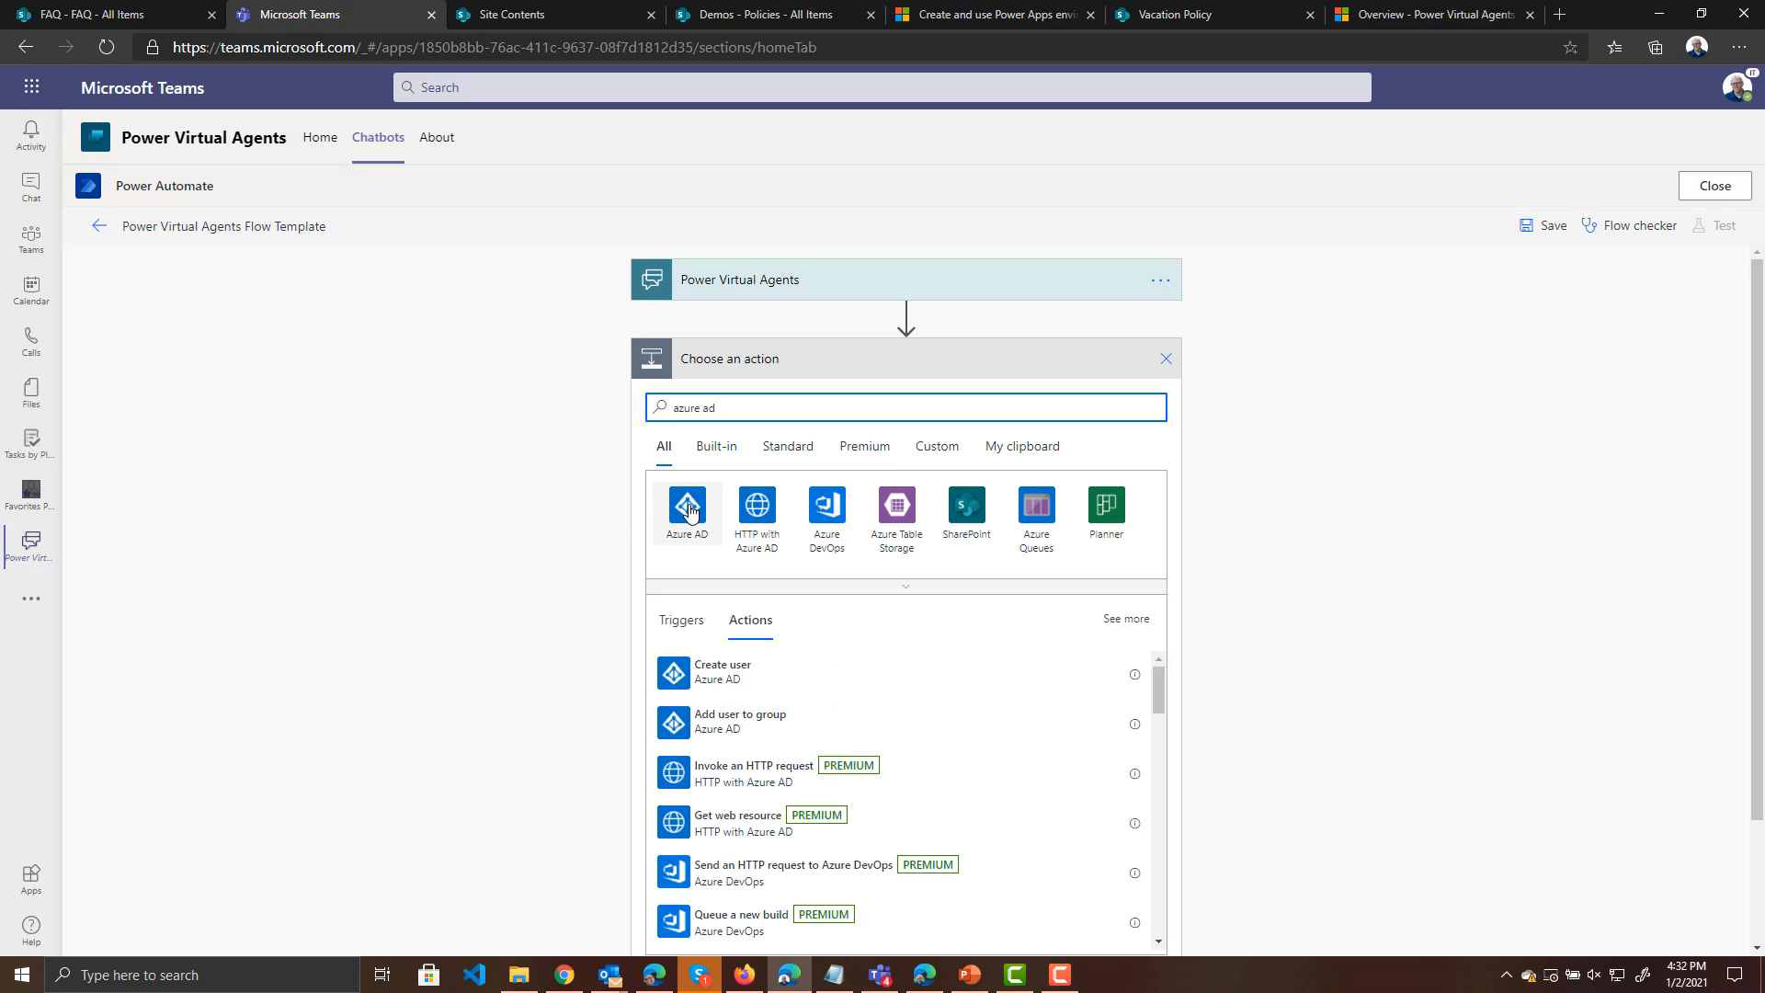
scroll(846, 589, "down", 2)
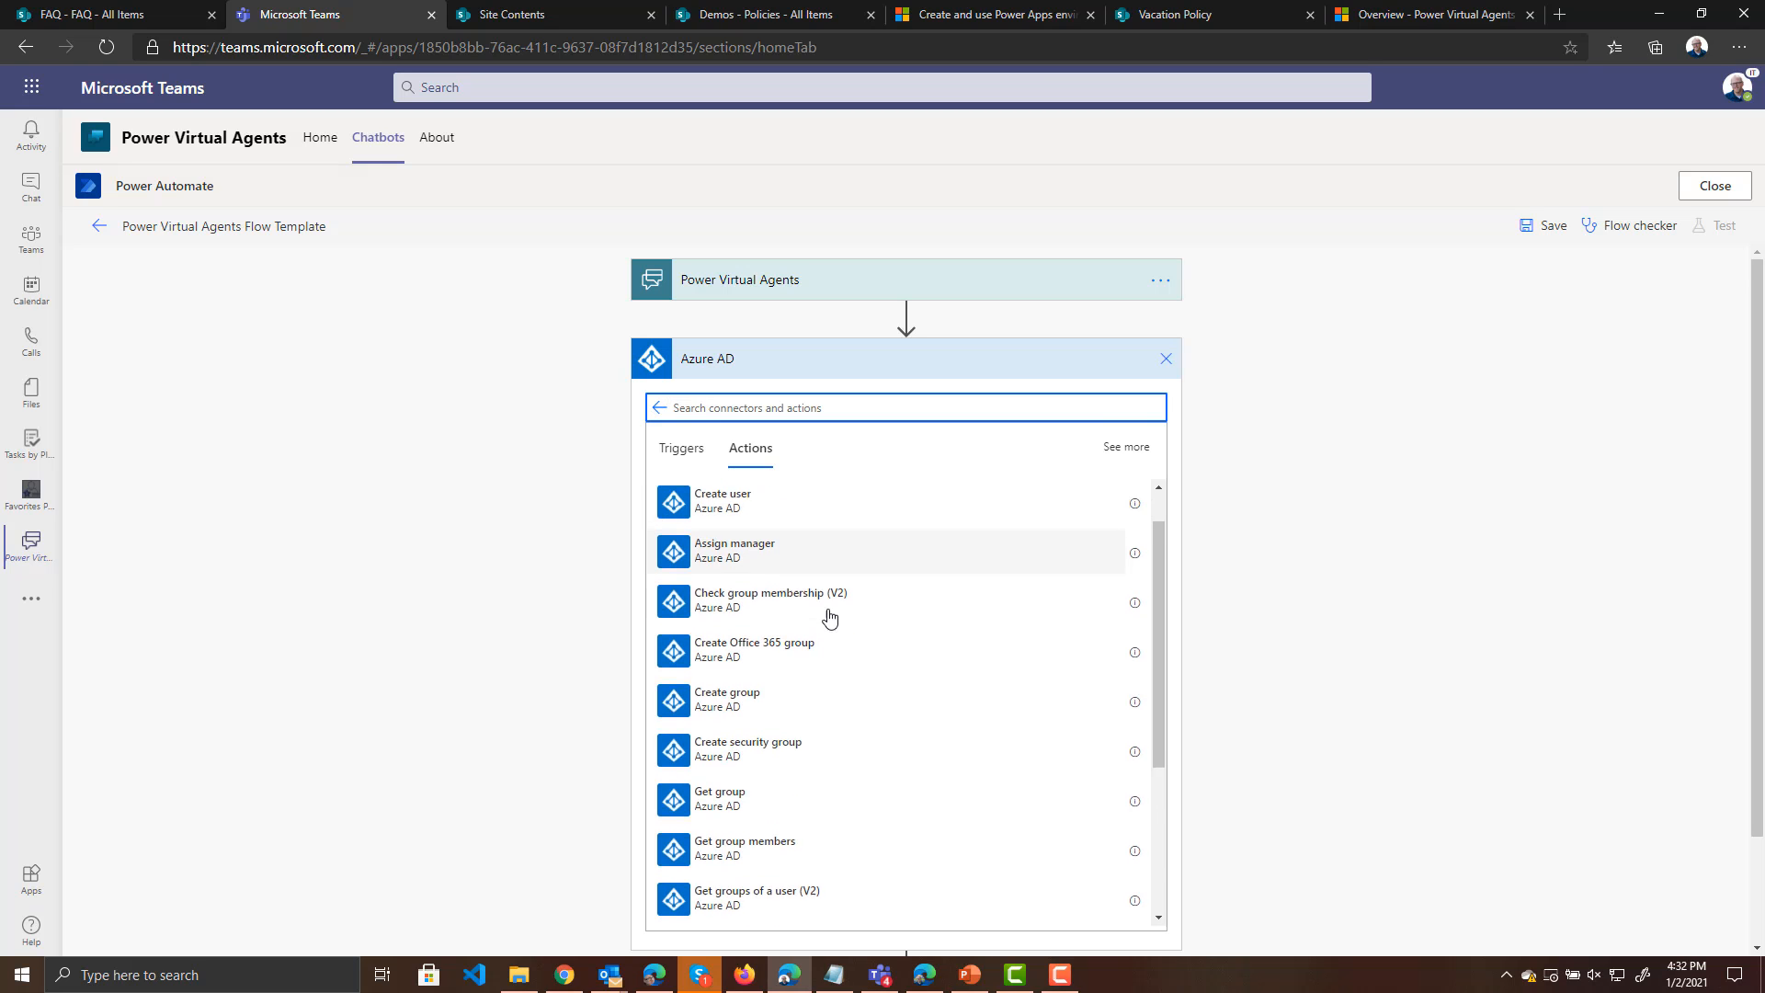
scroll(832, 808, "down", 1)
left_click(708, 871)
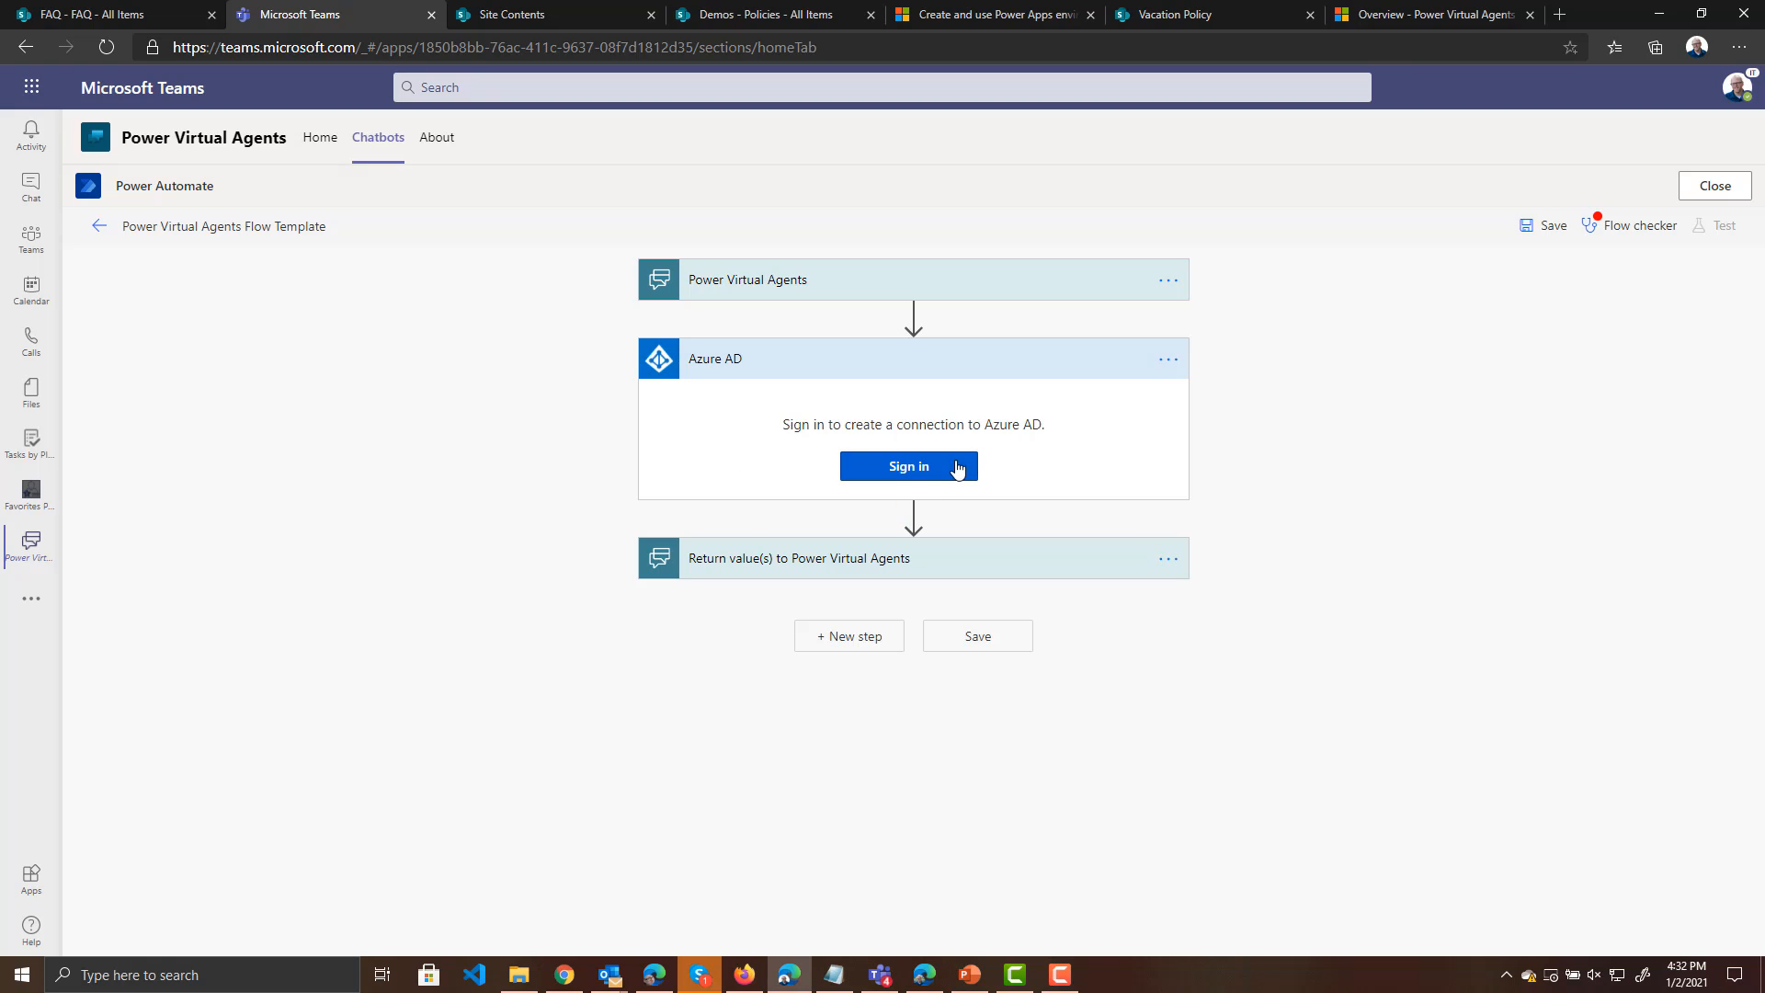
Sign in to the Azure AD connection and set Get user's User Id or Principal Name to the currentUser input
left_click(943, 475)
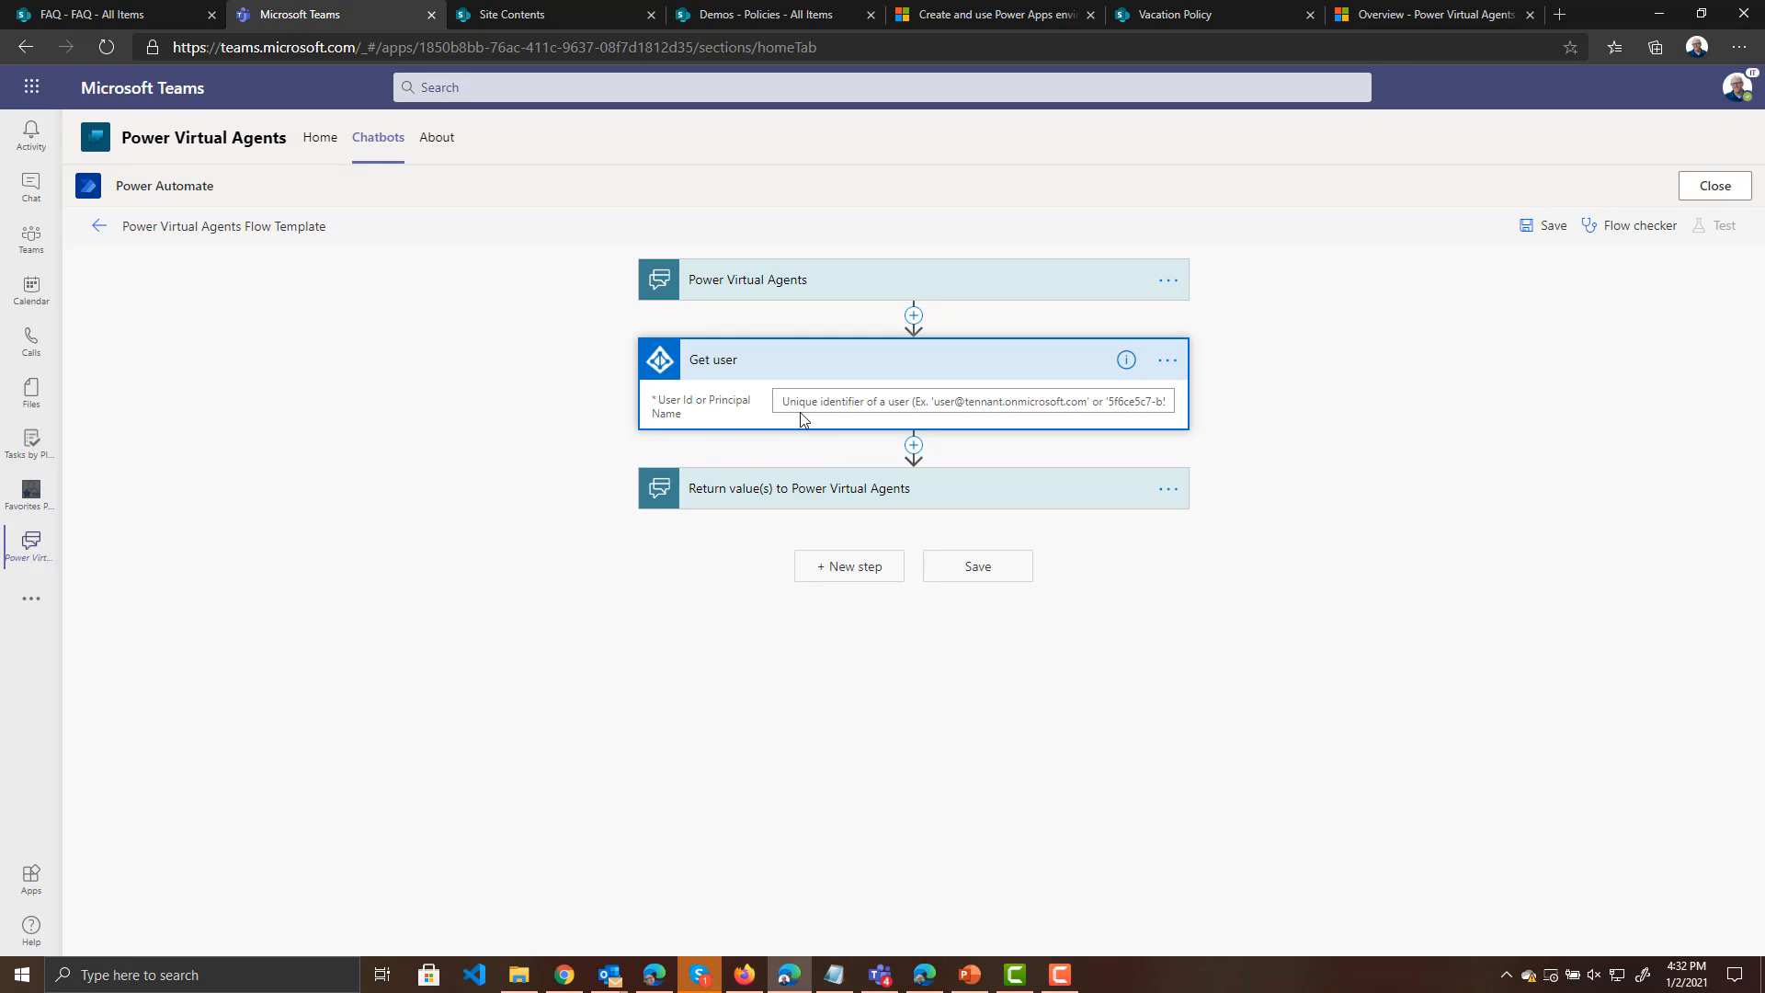
left_click(880, 397)
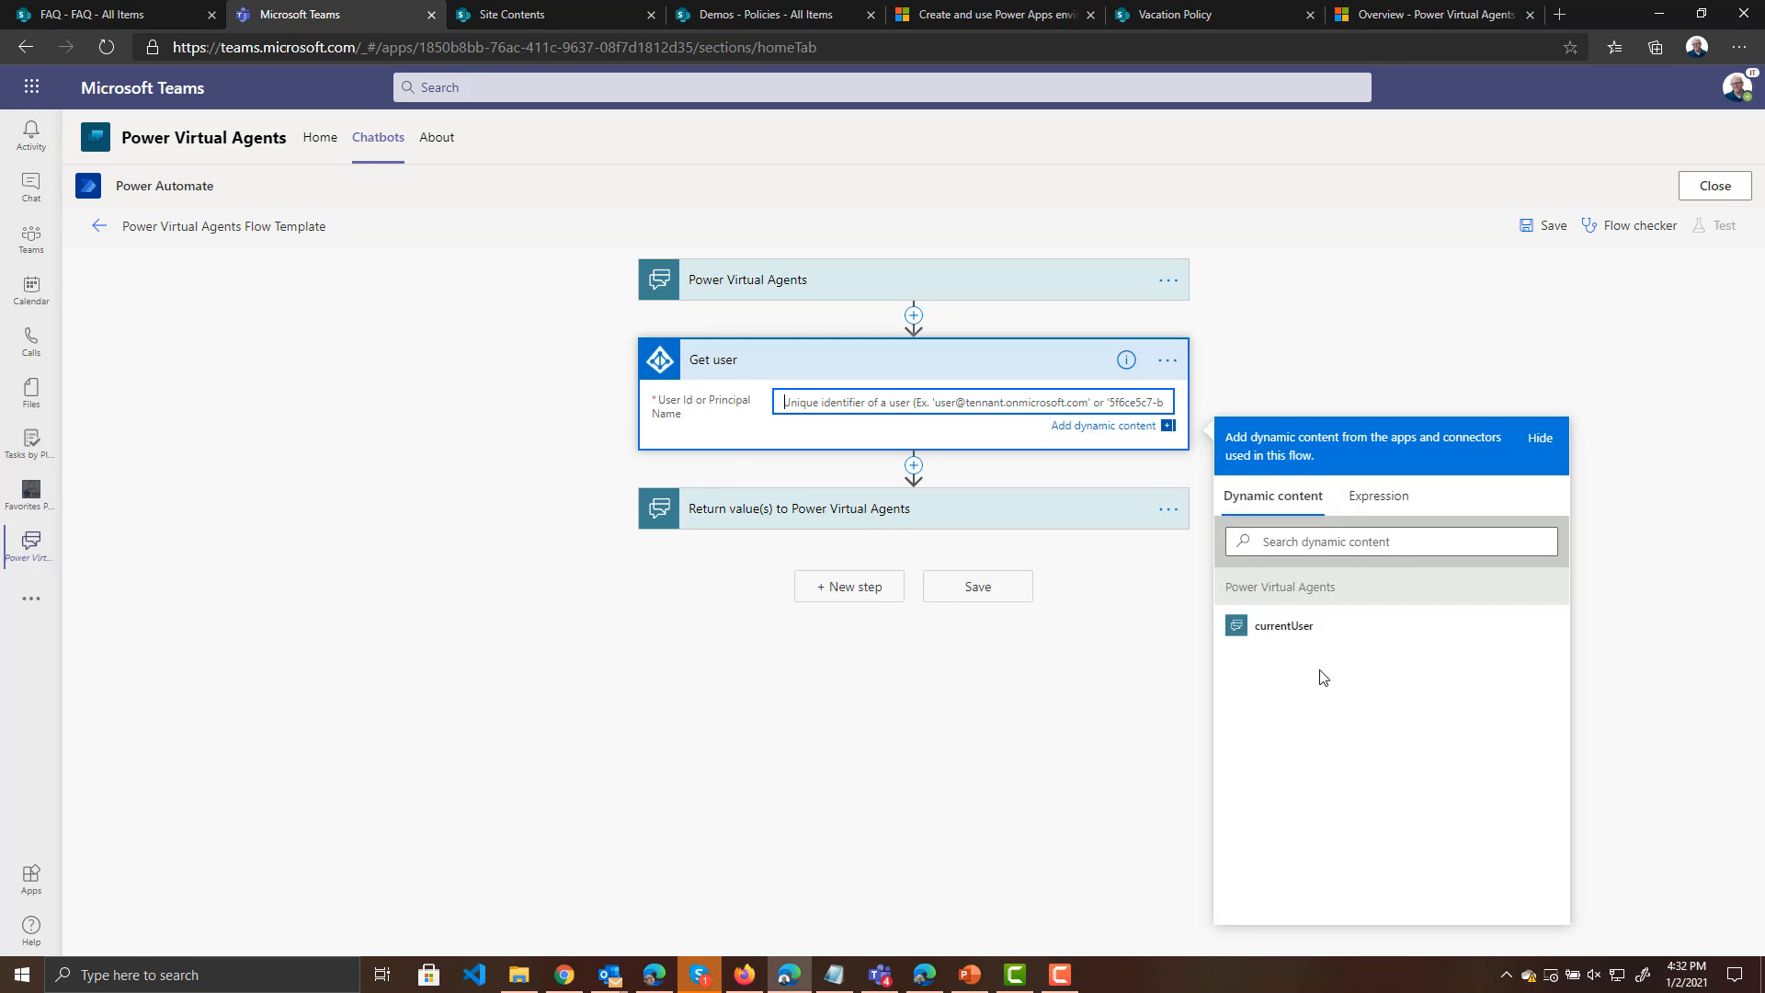
left_click(1286, 629)
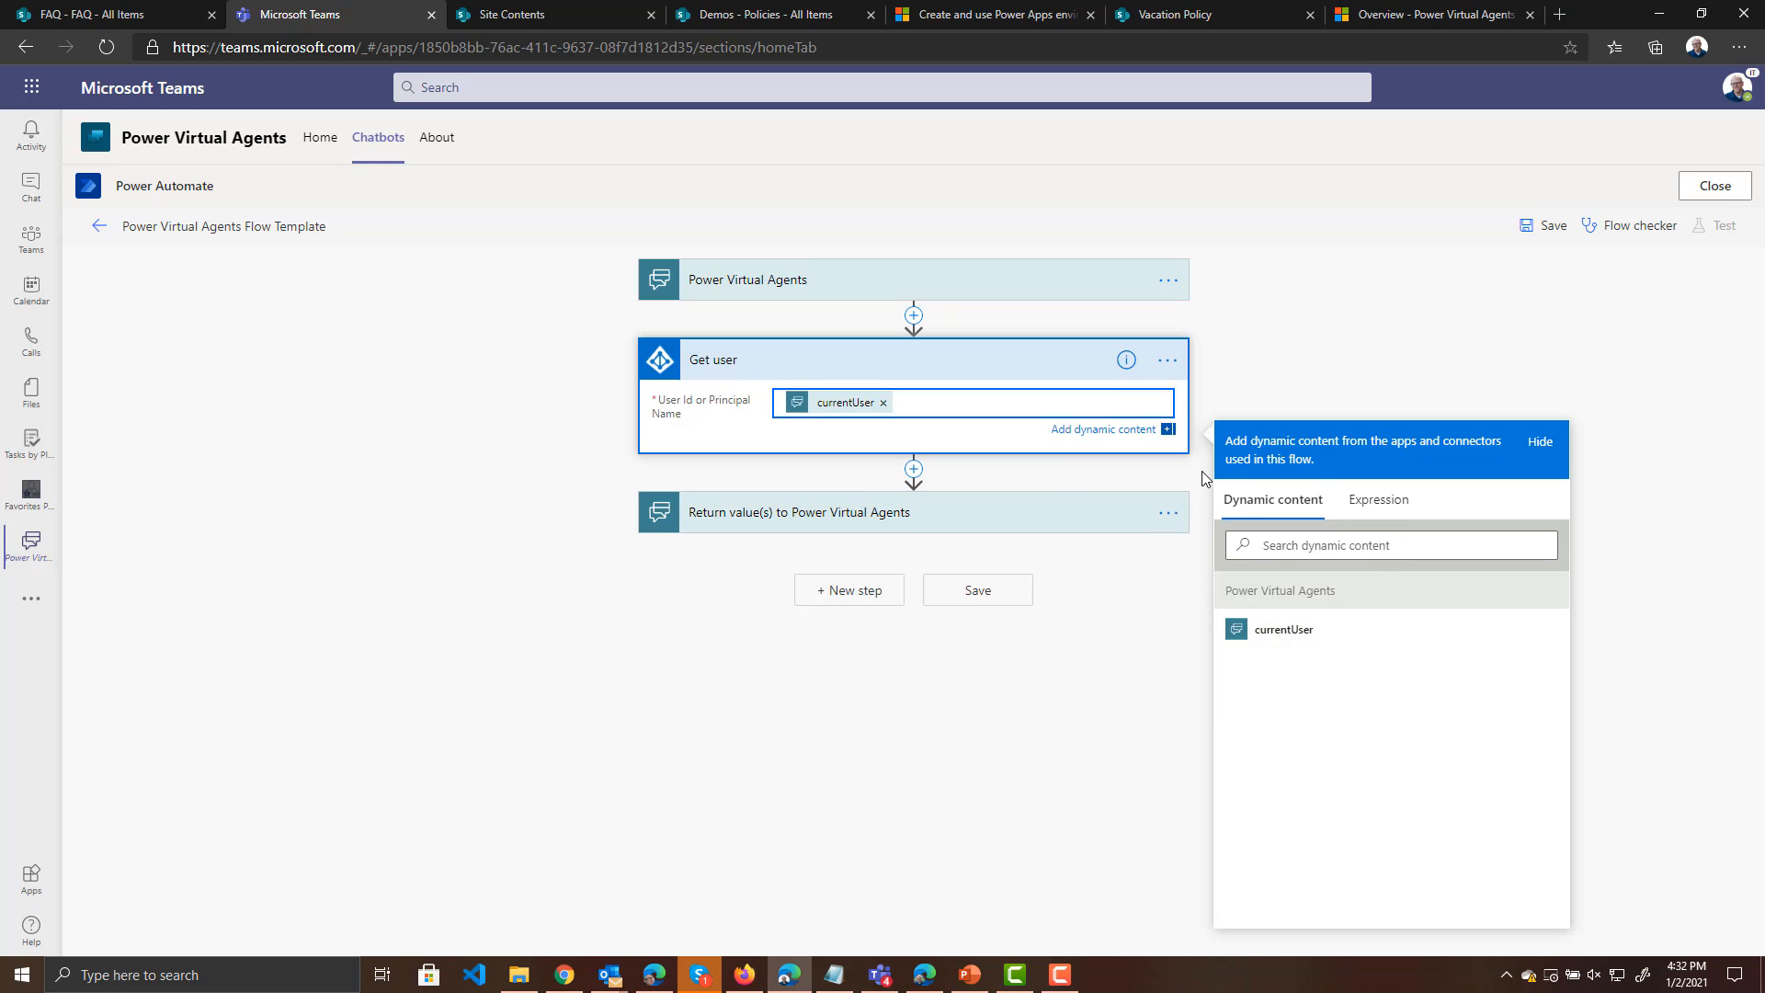
left_click(912, 468)
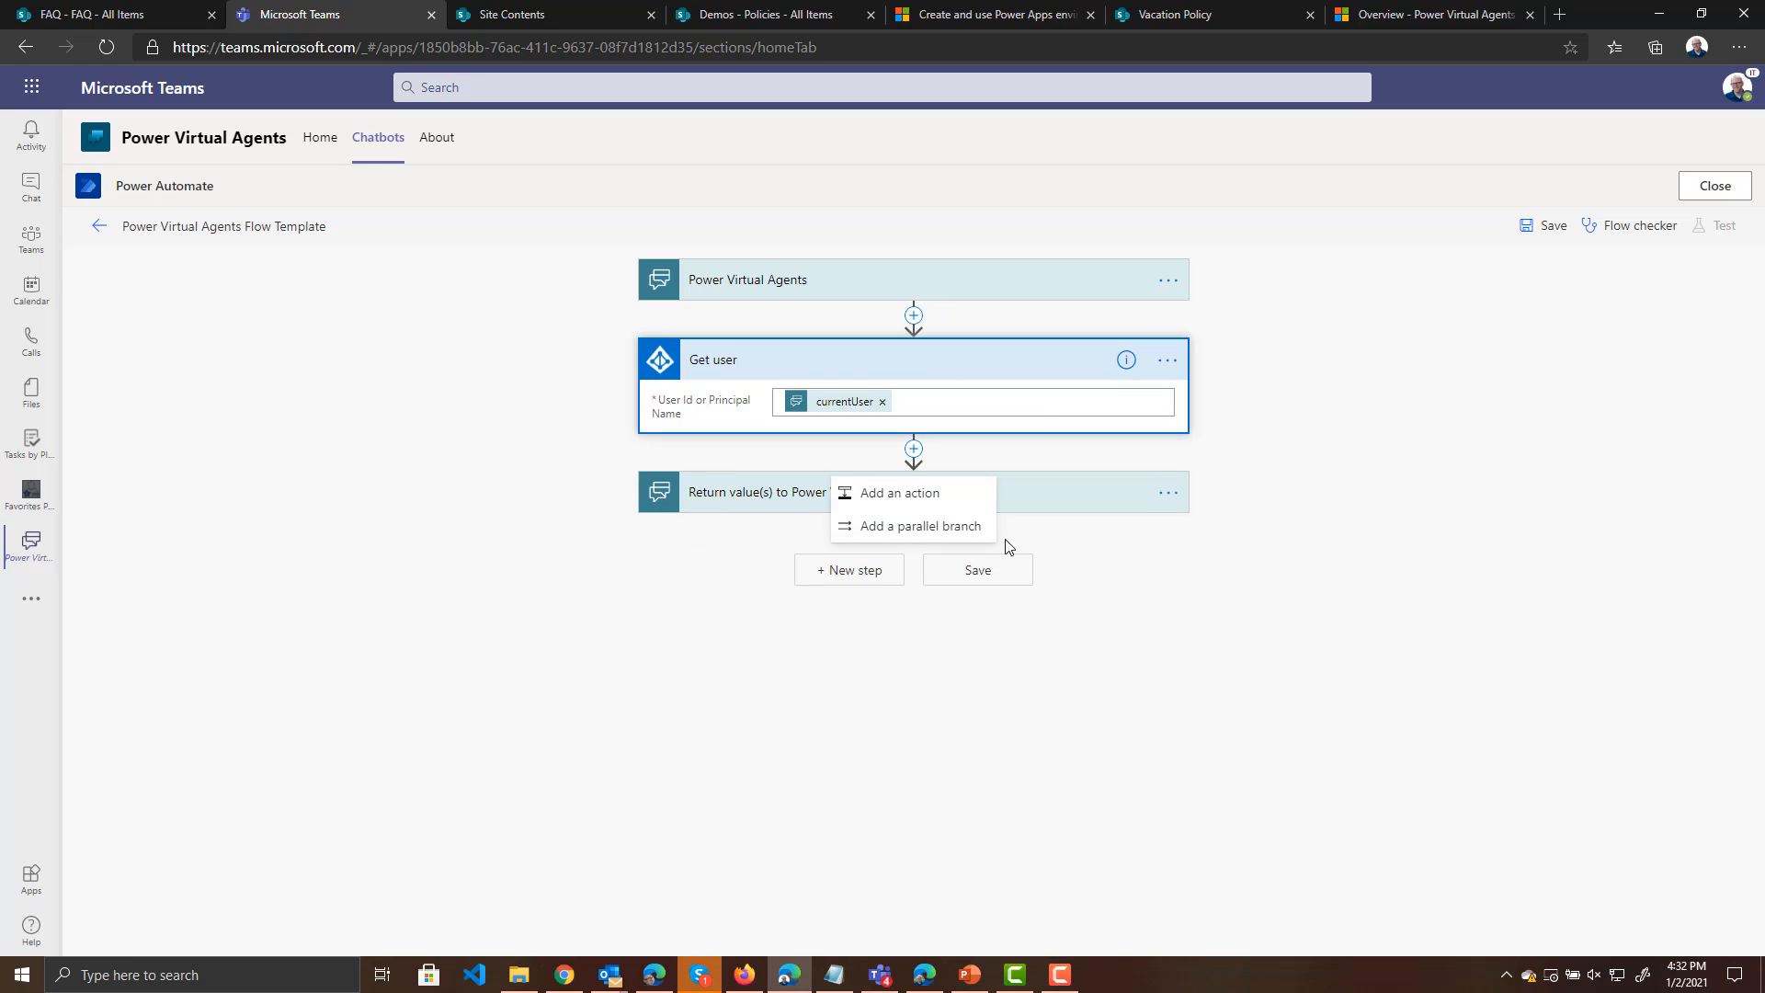
left_click(946, 507)
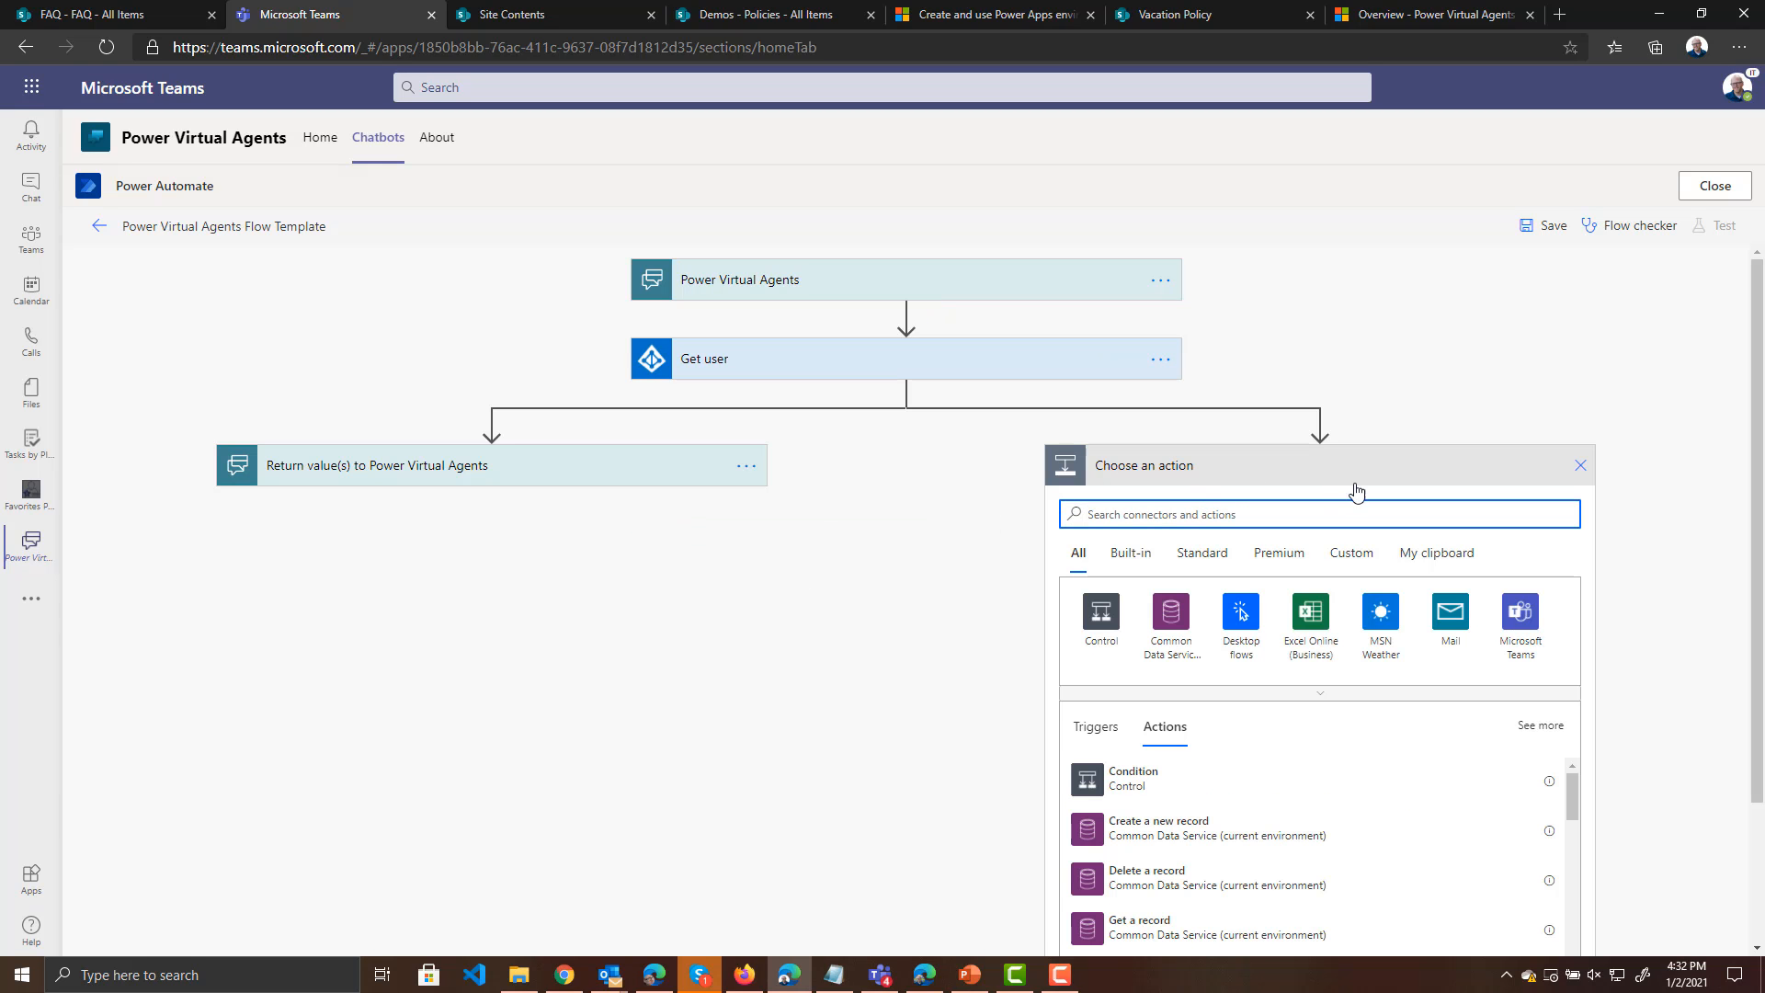
left_click(1580, 465)
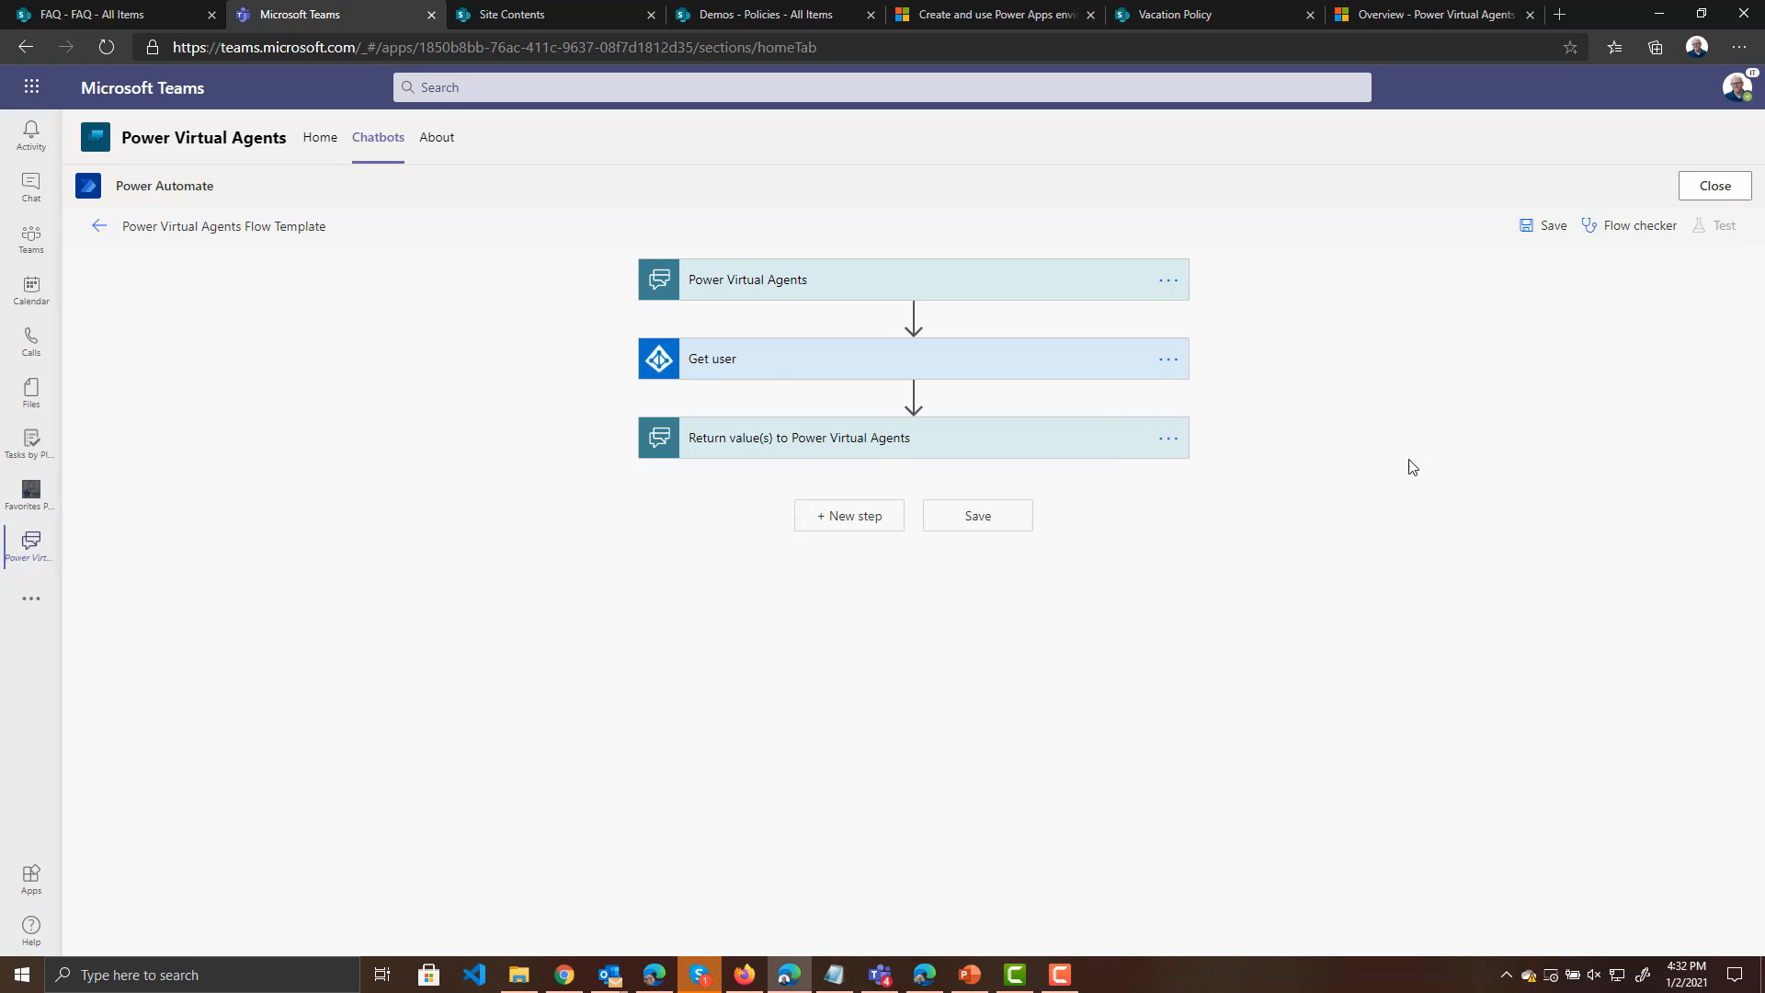
Insert the Office 365 Users Get manager (V2) action between Get user and the return step
left_click(913, 393)
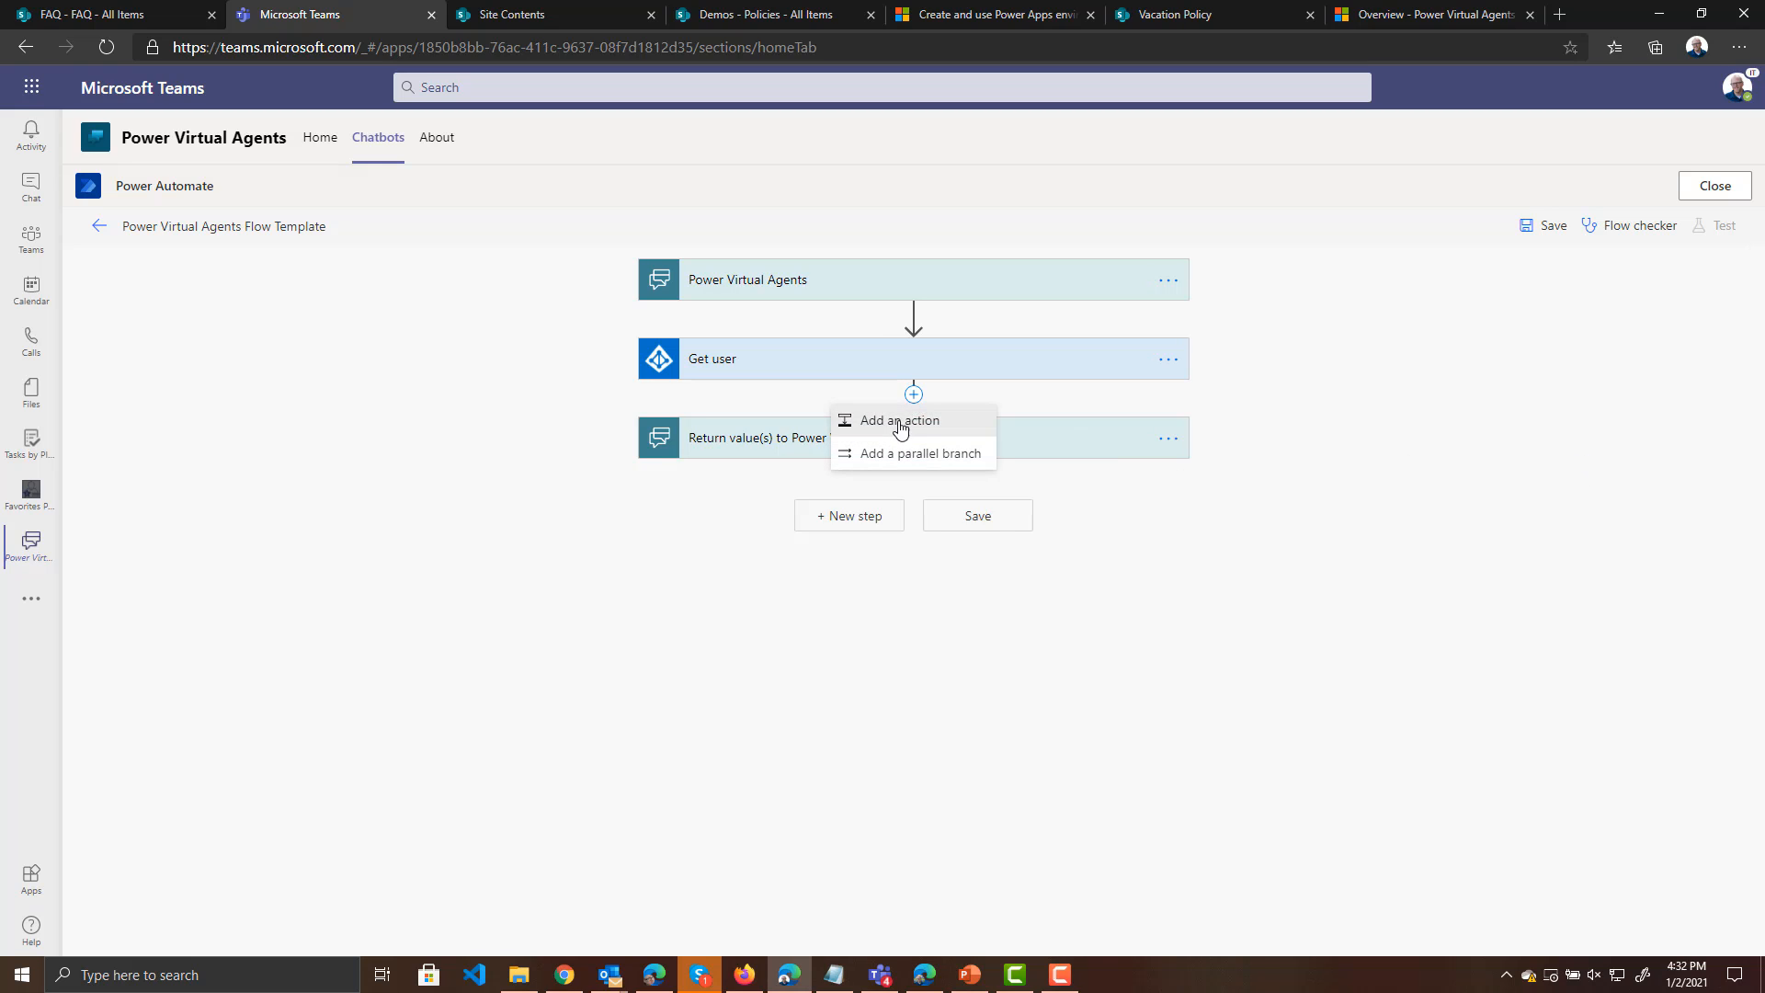
left_click(899, 422)
type("get manager")
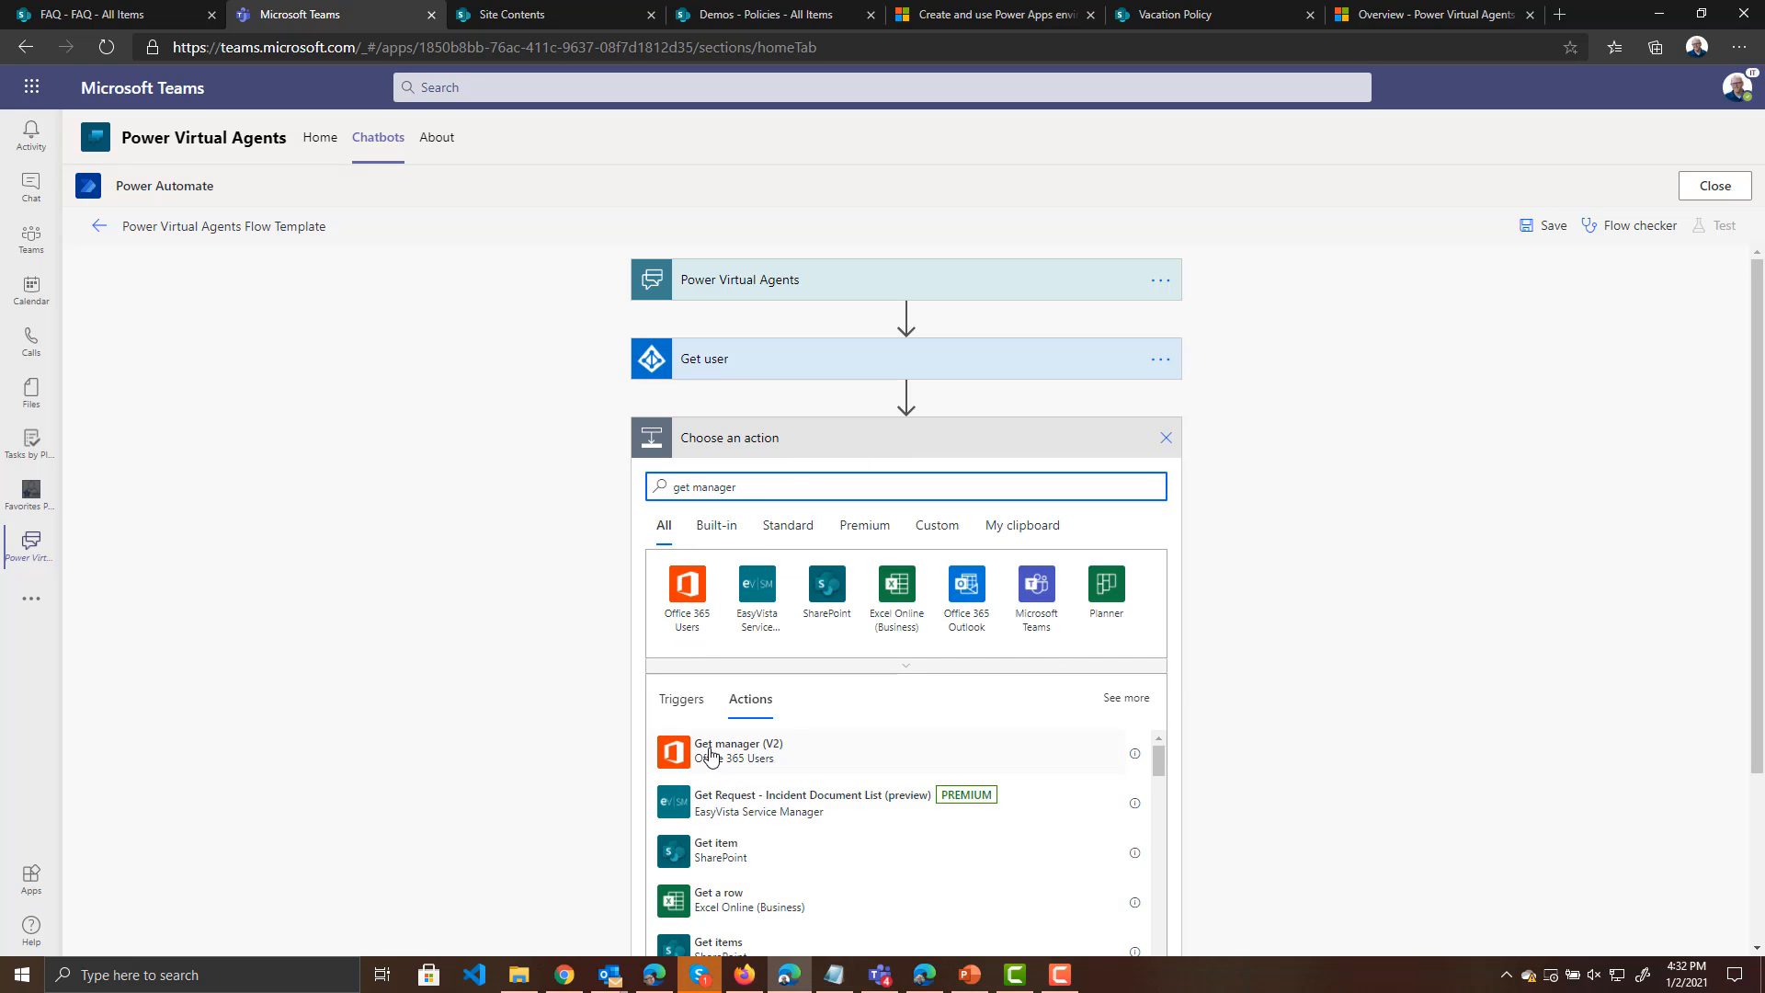
left_click(769, 755)
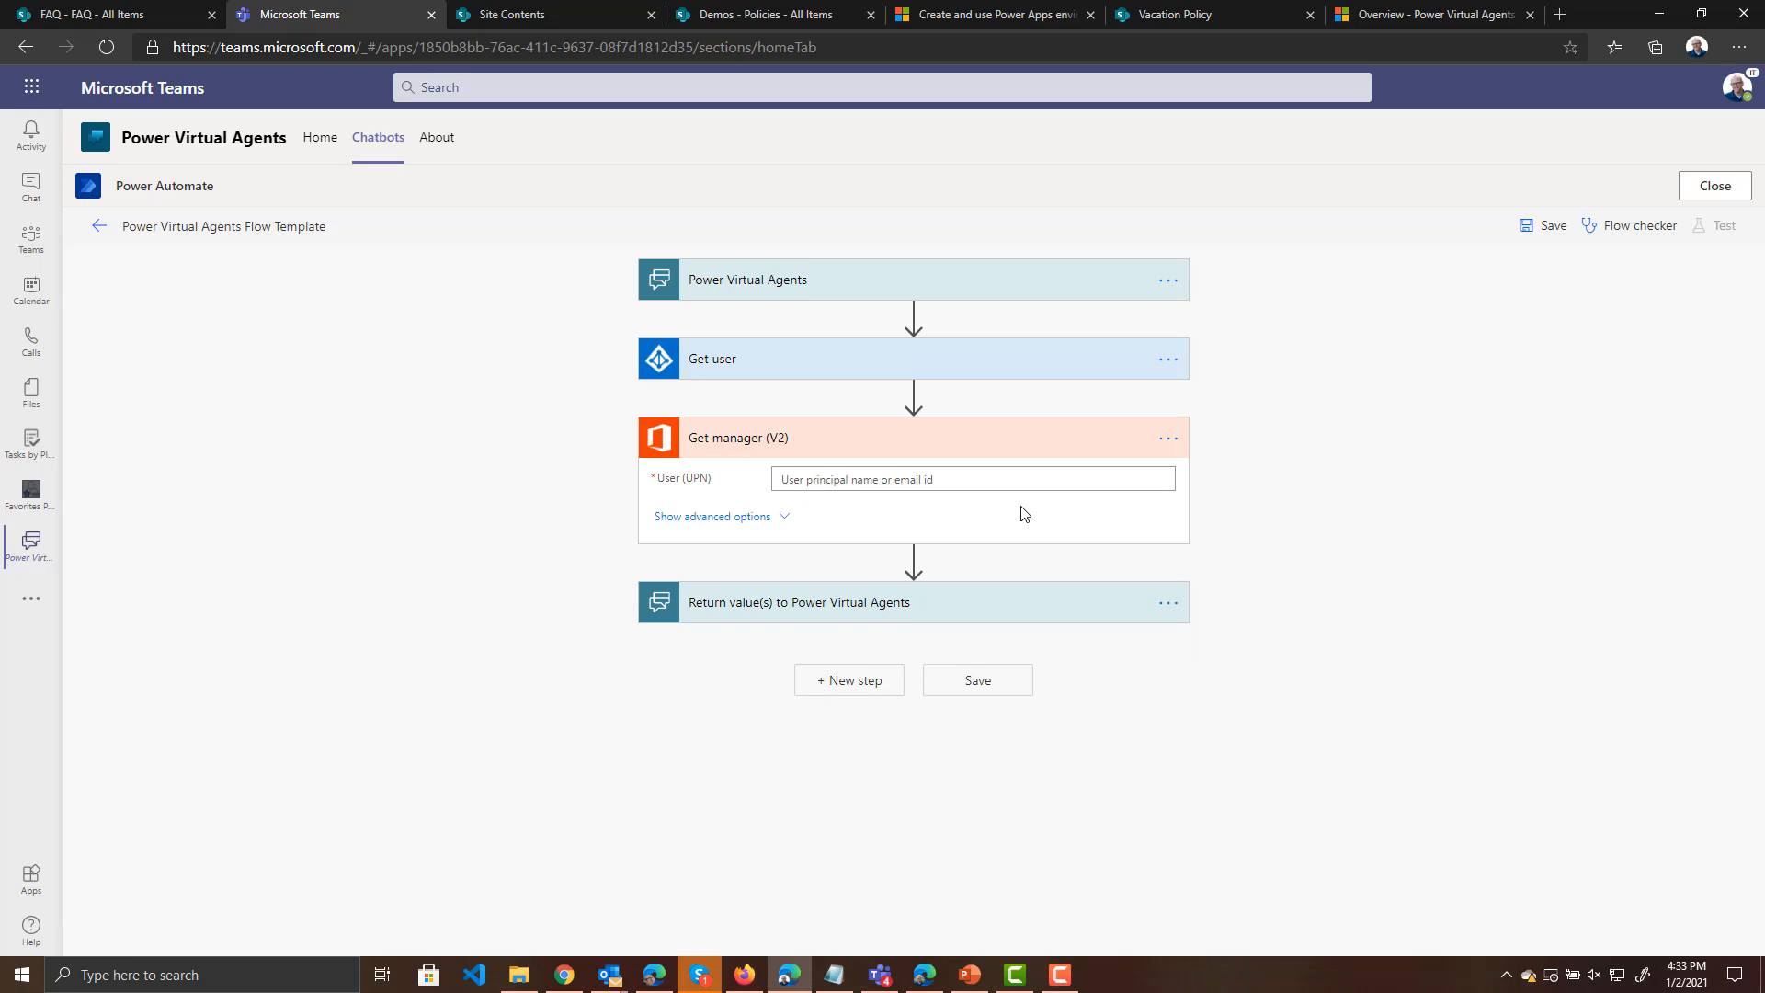
Set Get manager's User (UPN) to the User Principal Name from the Get user action
left_click(988, 483)
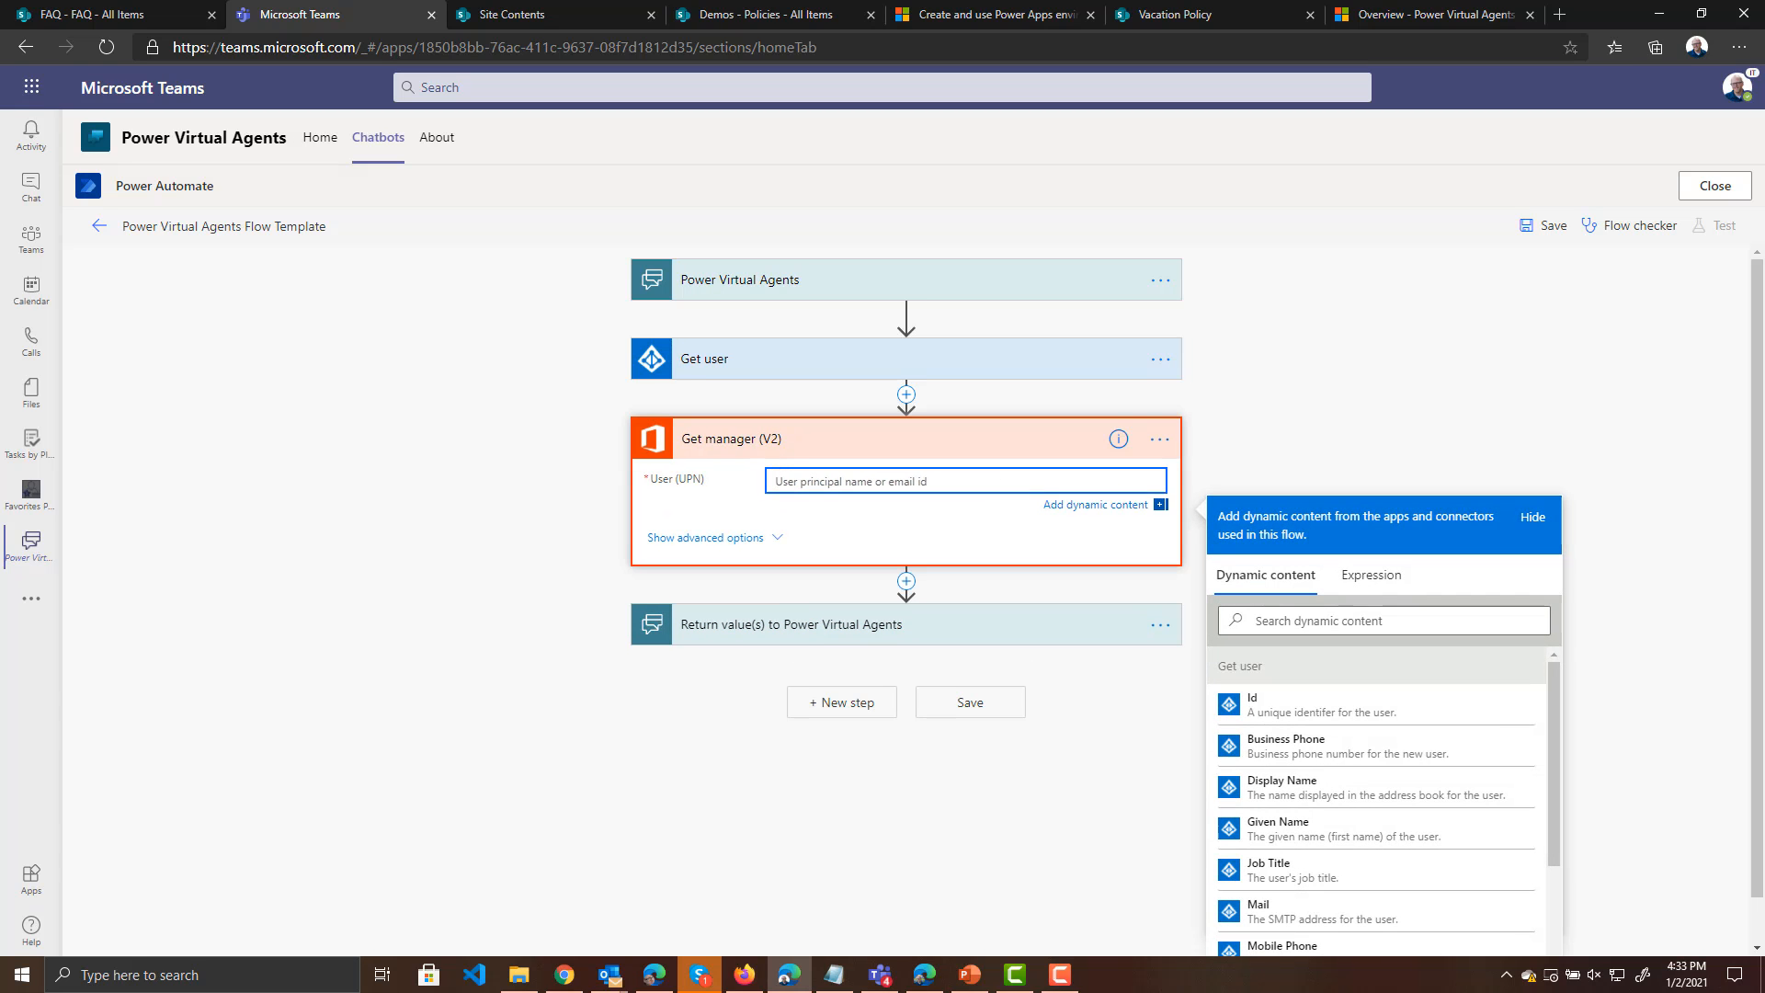
scroll(1525, 723, "down", 2)
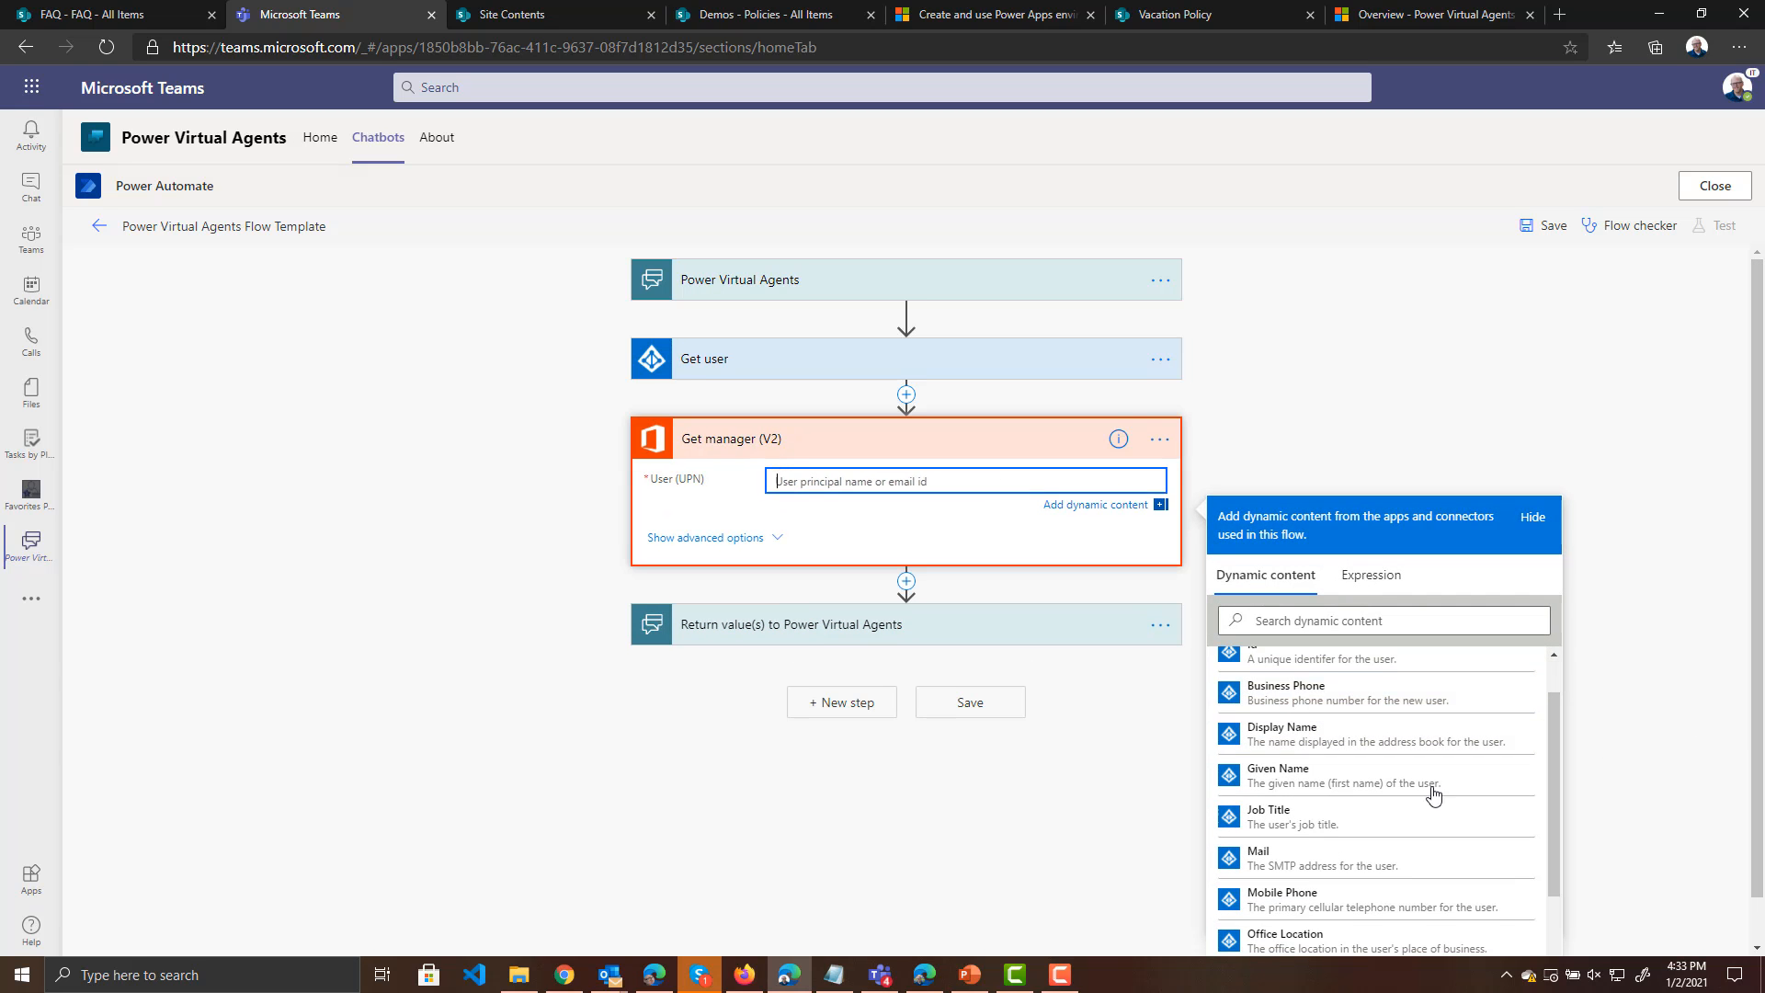
scroll(1415, 793, "down", 1)
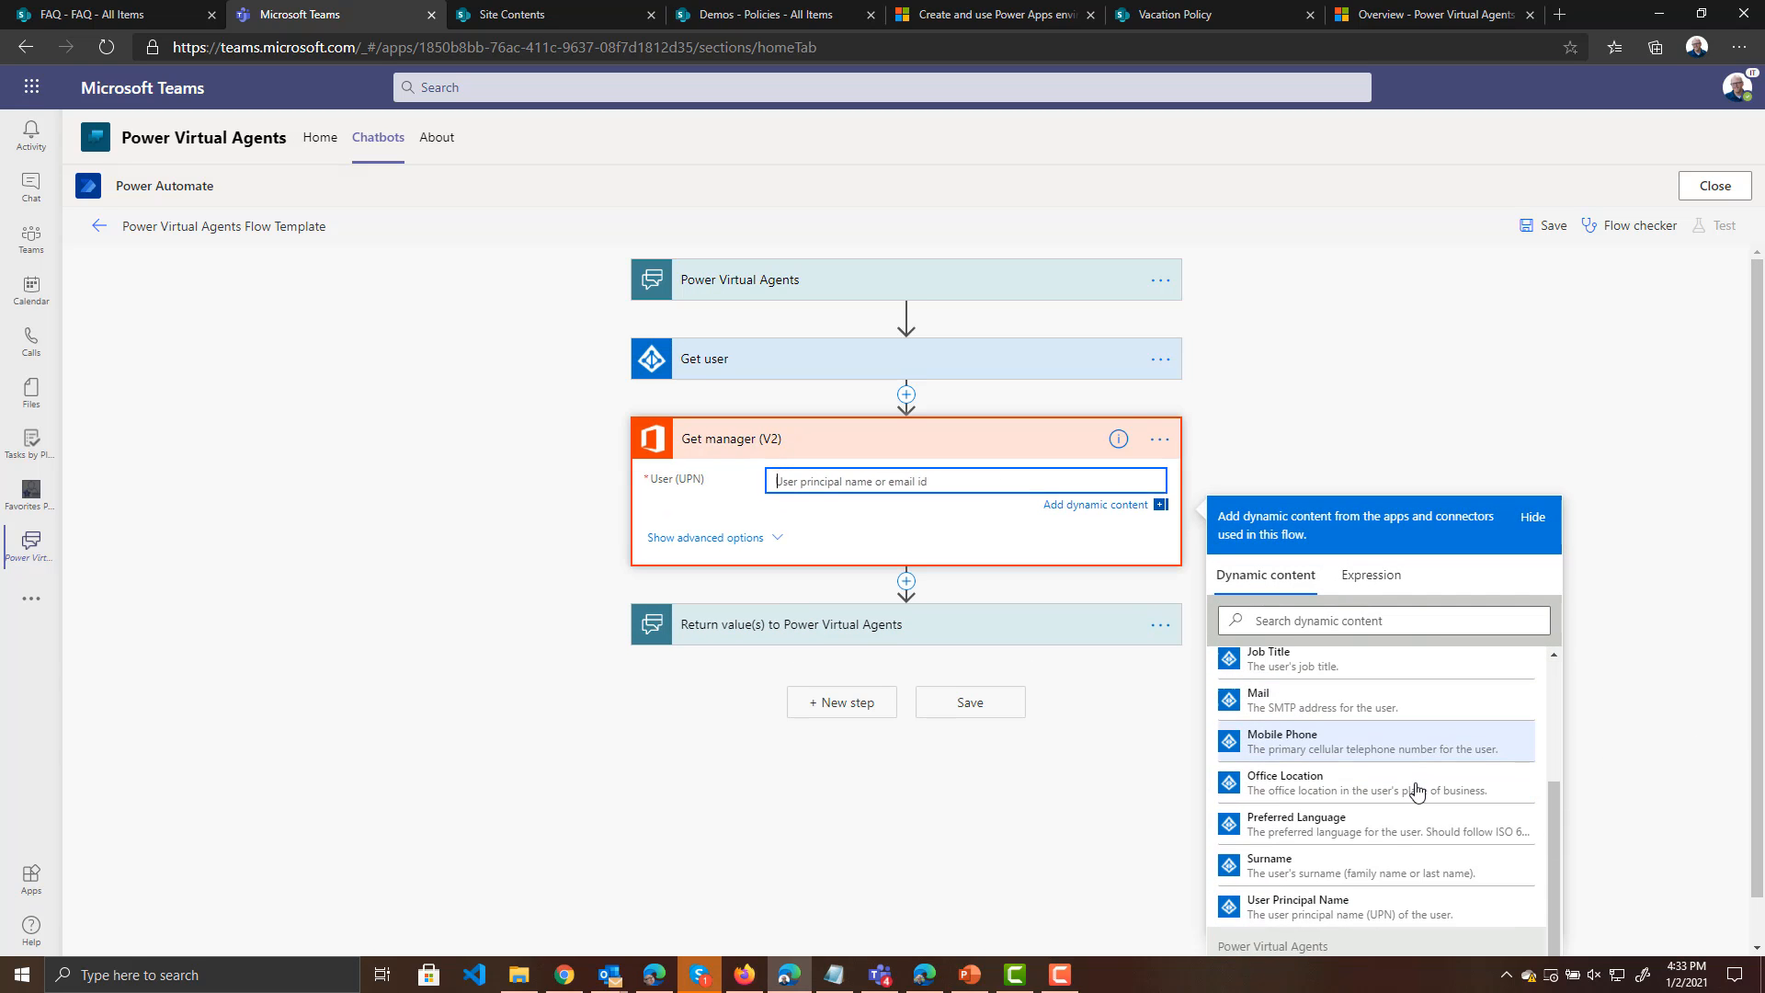
left_click(1318, 910)
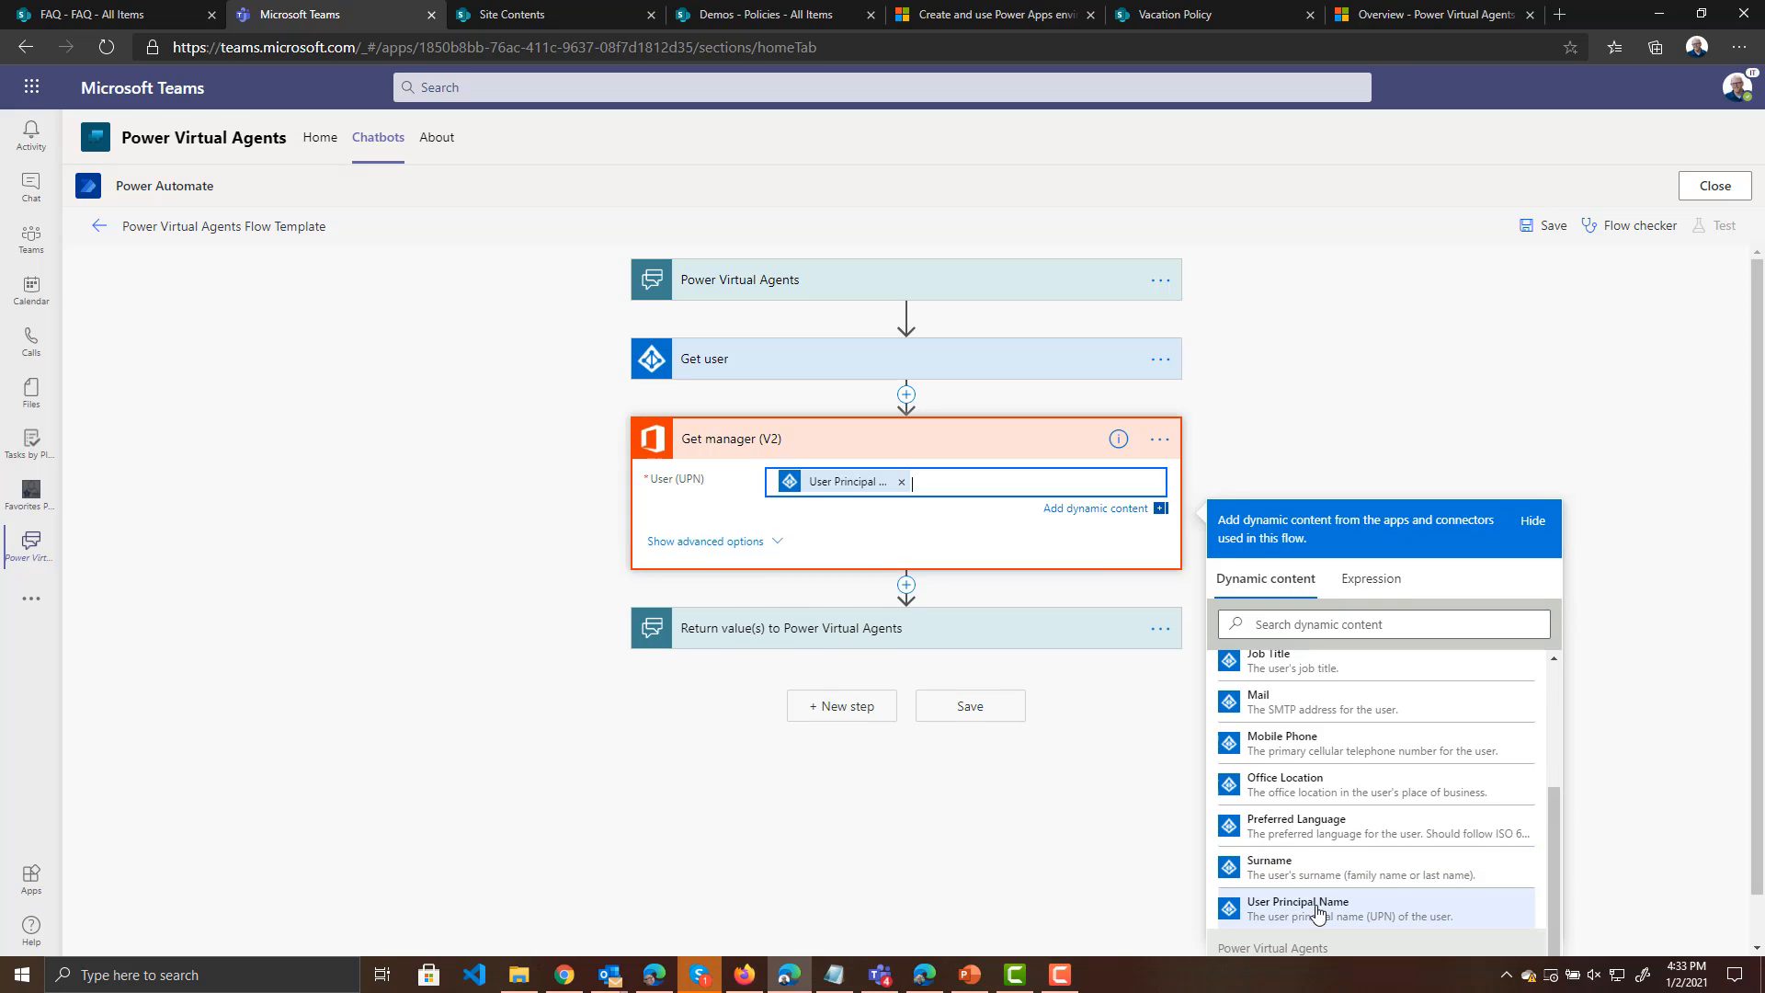
left_click(968, 592)
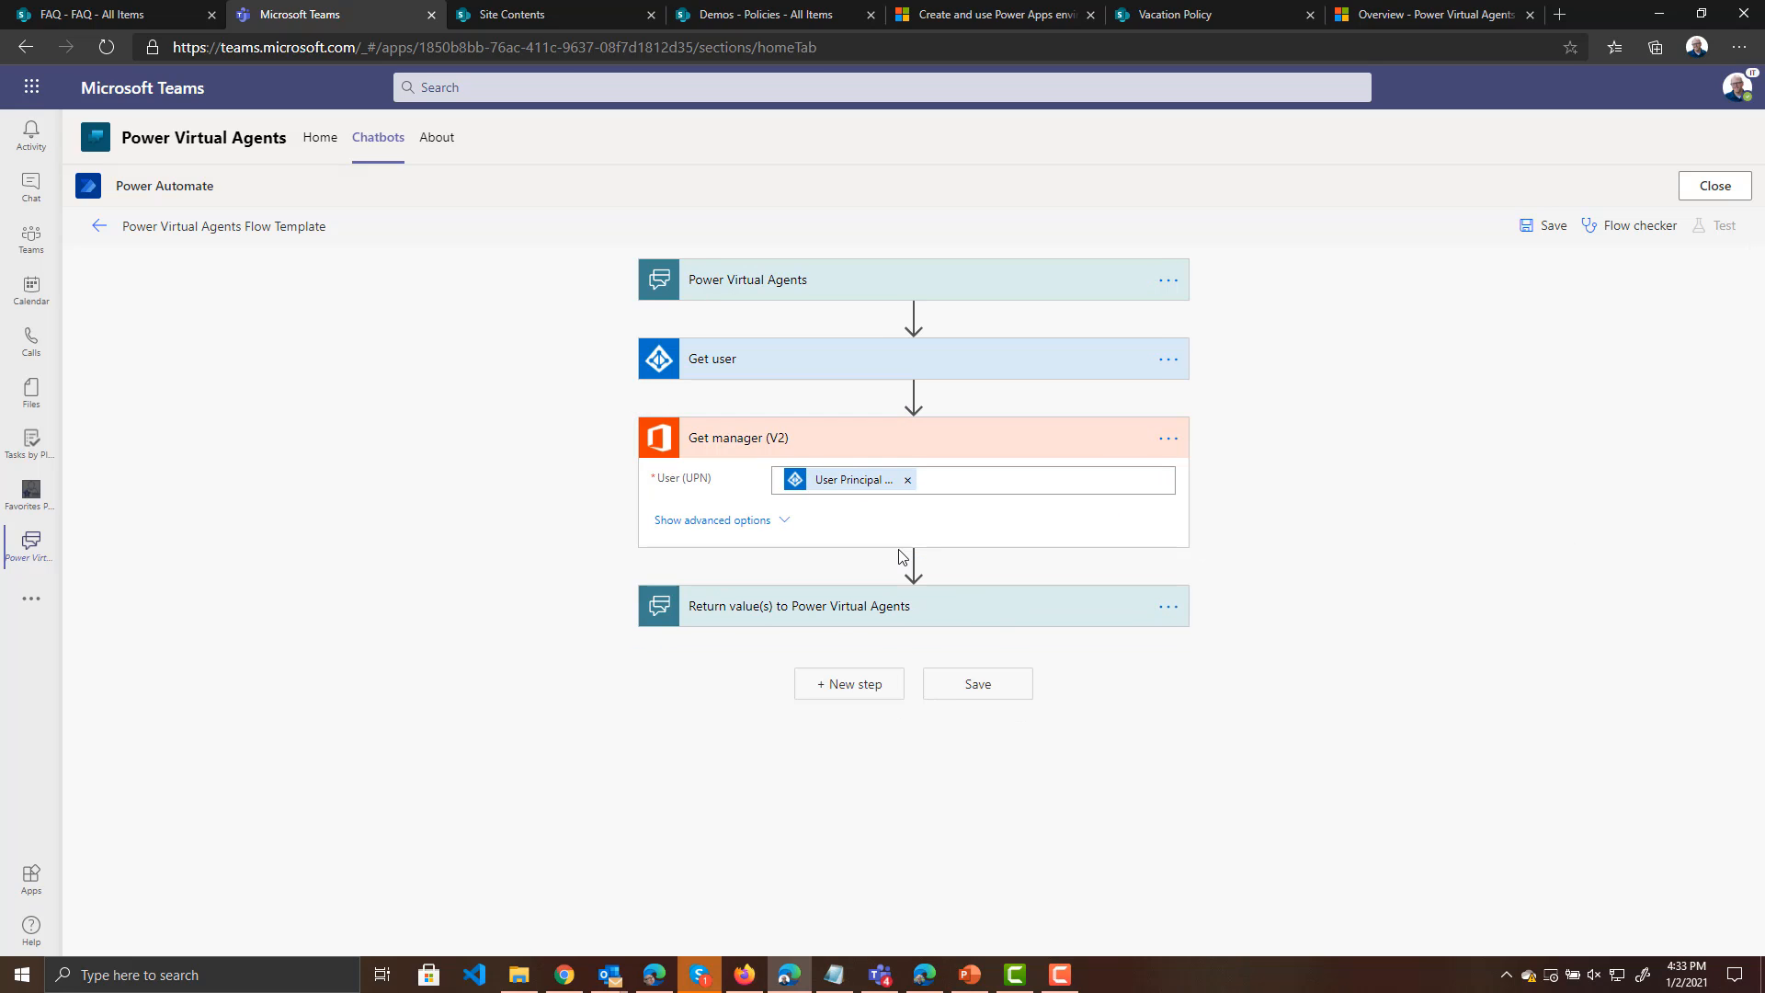
Add a text output named response to the Return value(s) to Power Virtual Agents step
left_click(977, 614)
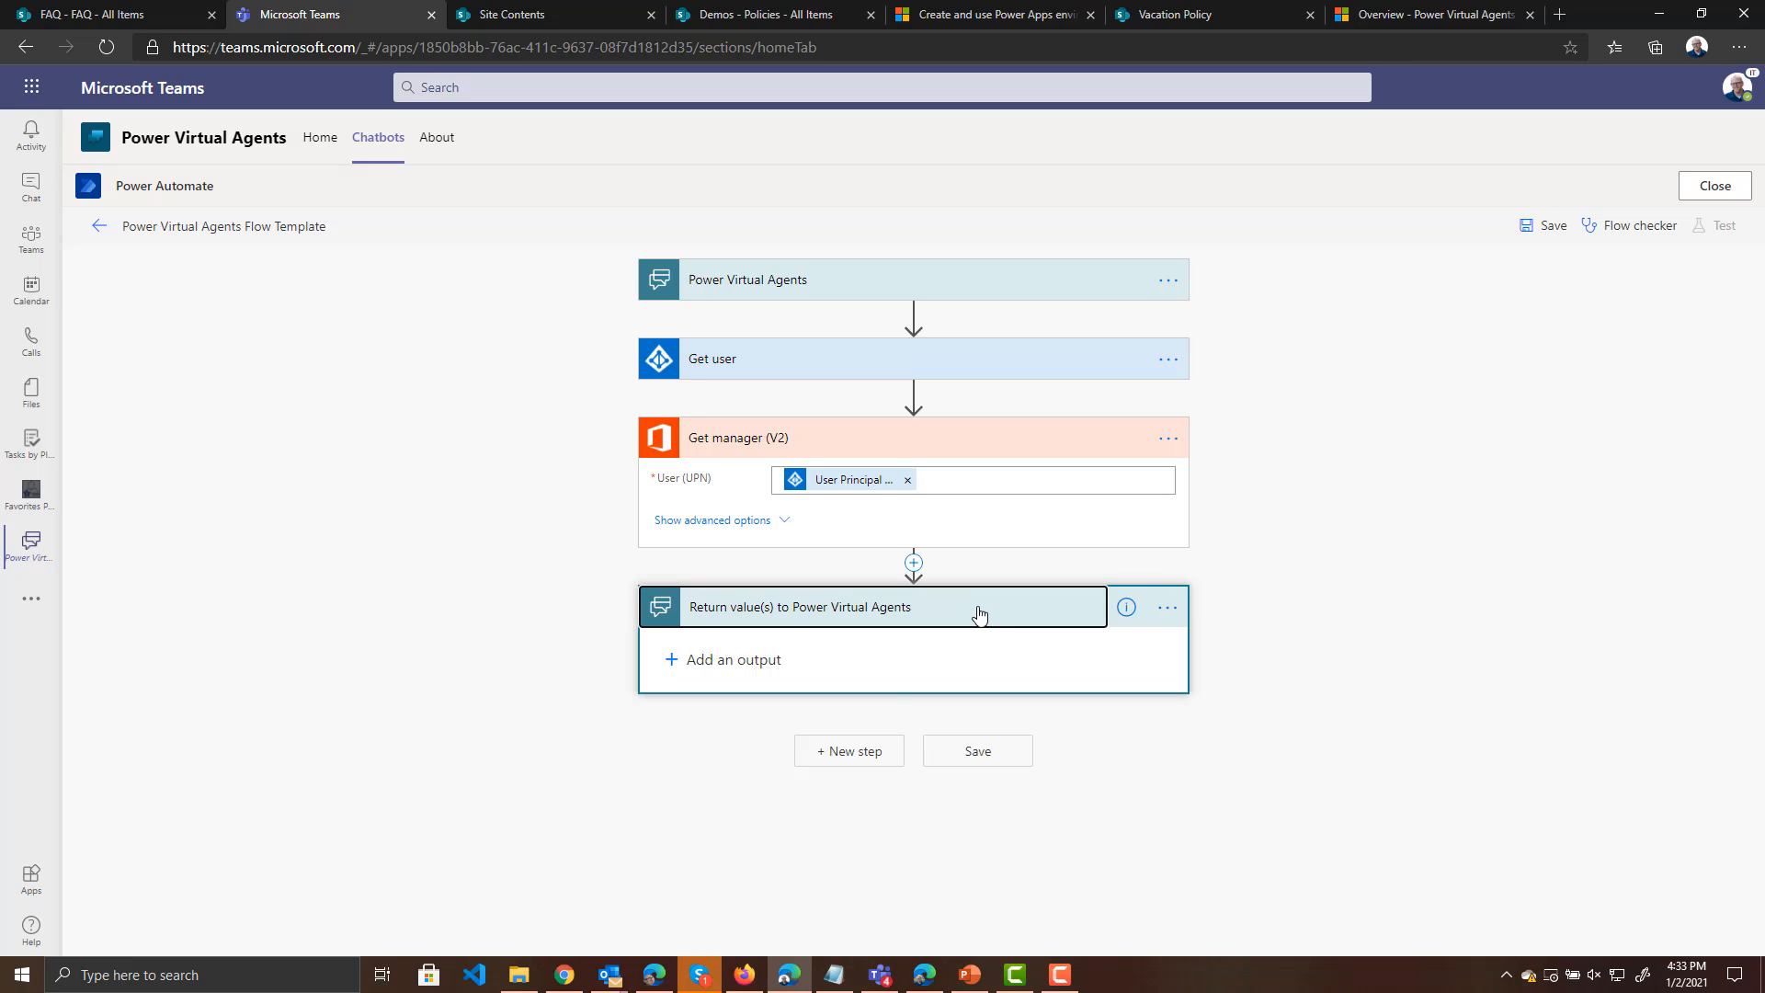
left_click(705, 658)
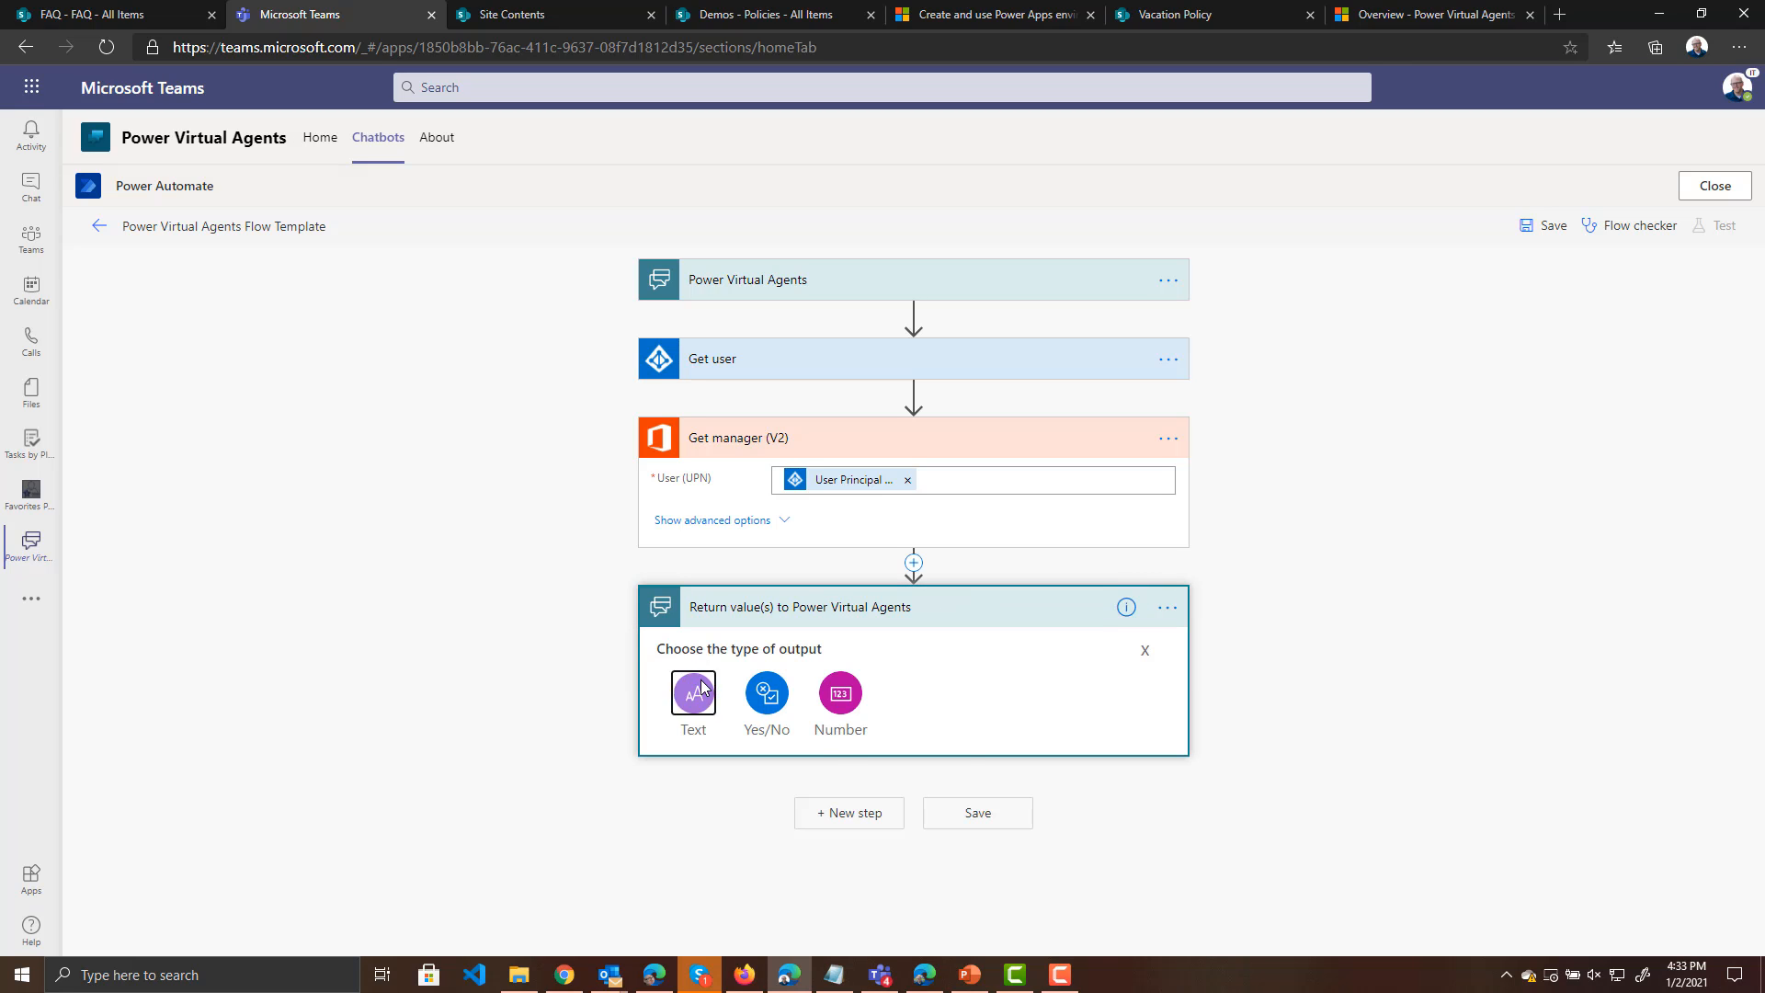
left_click(695, 690)
type("response")
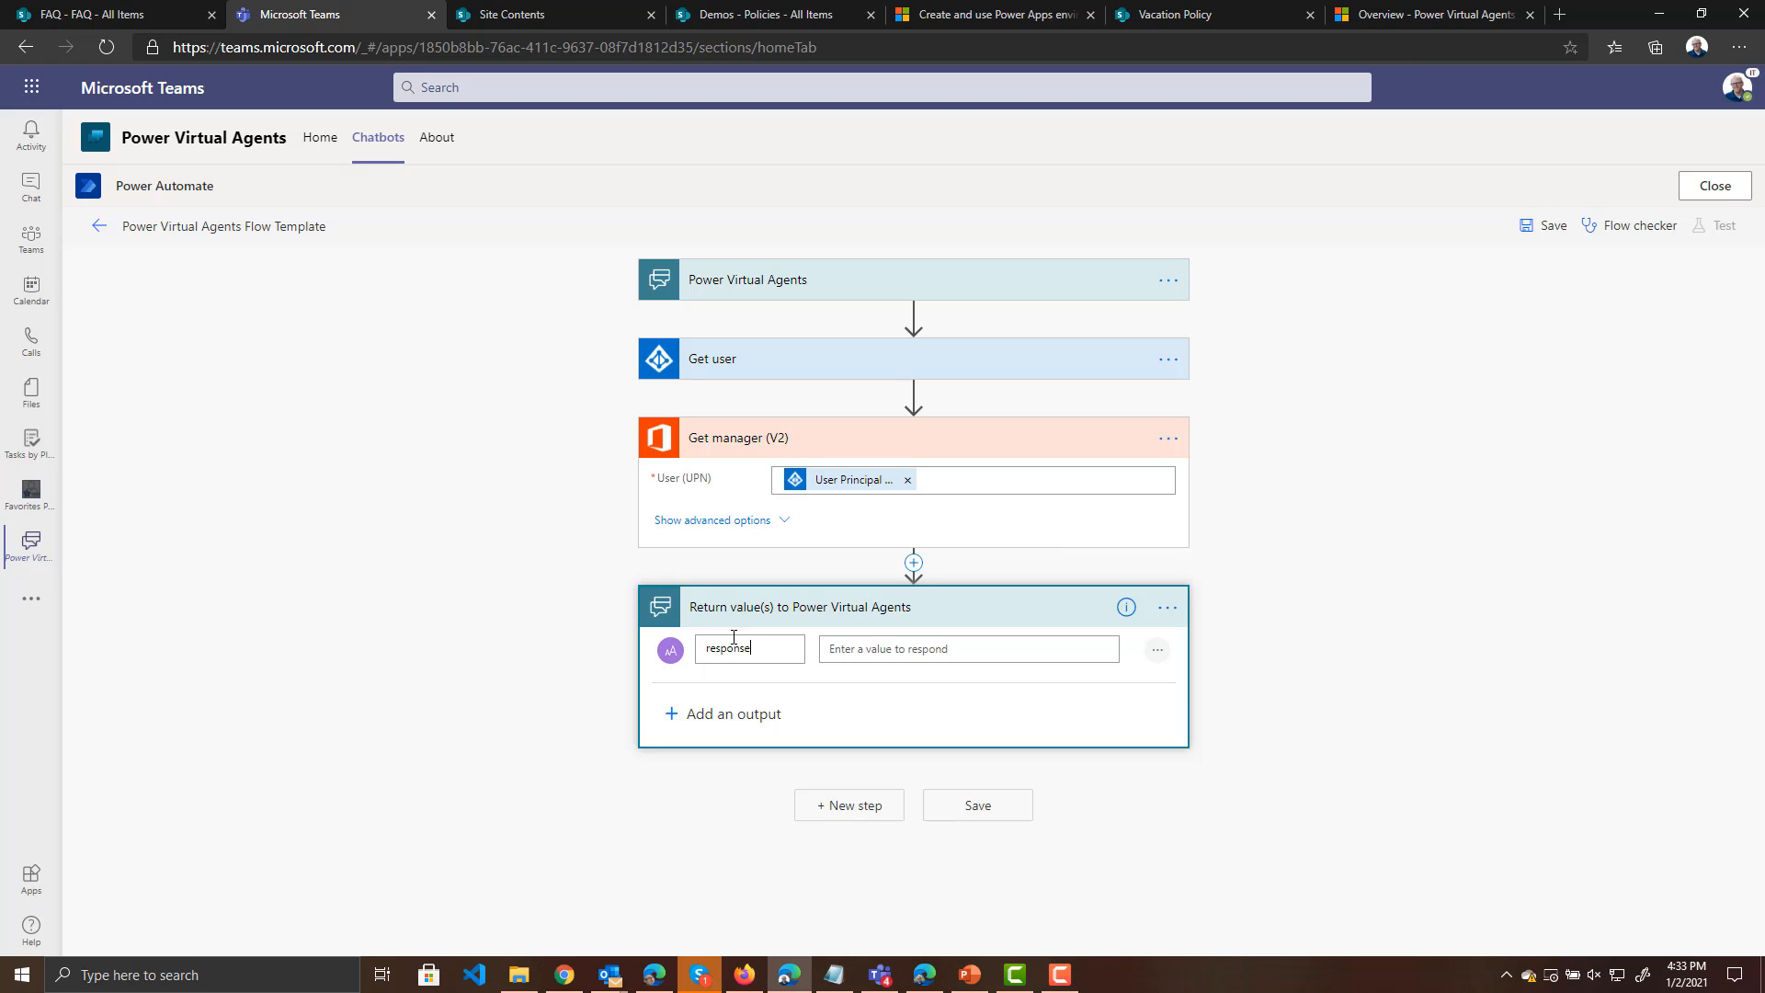
Fill the response output's value with the Display Name and Mail fields from Get manager (V2)
key("Tab")
type("Your")
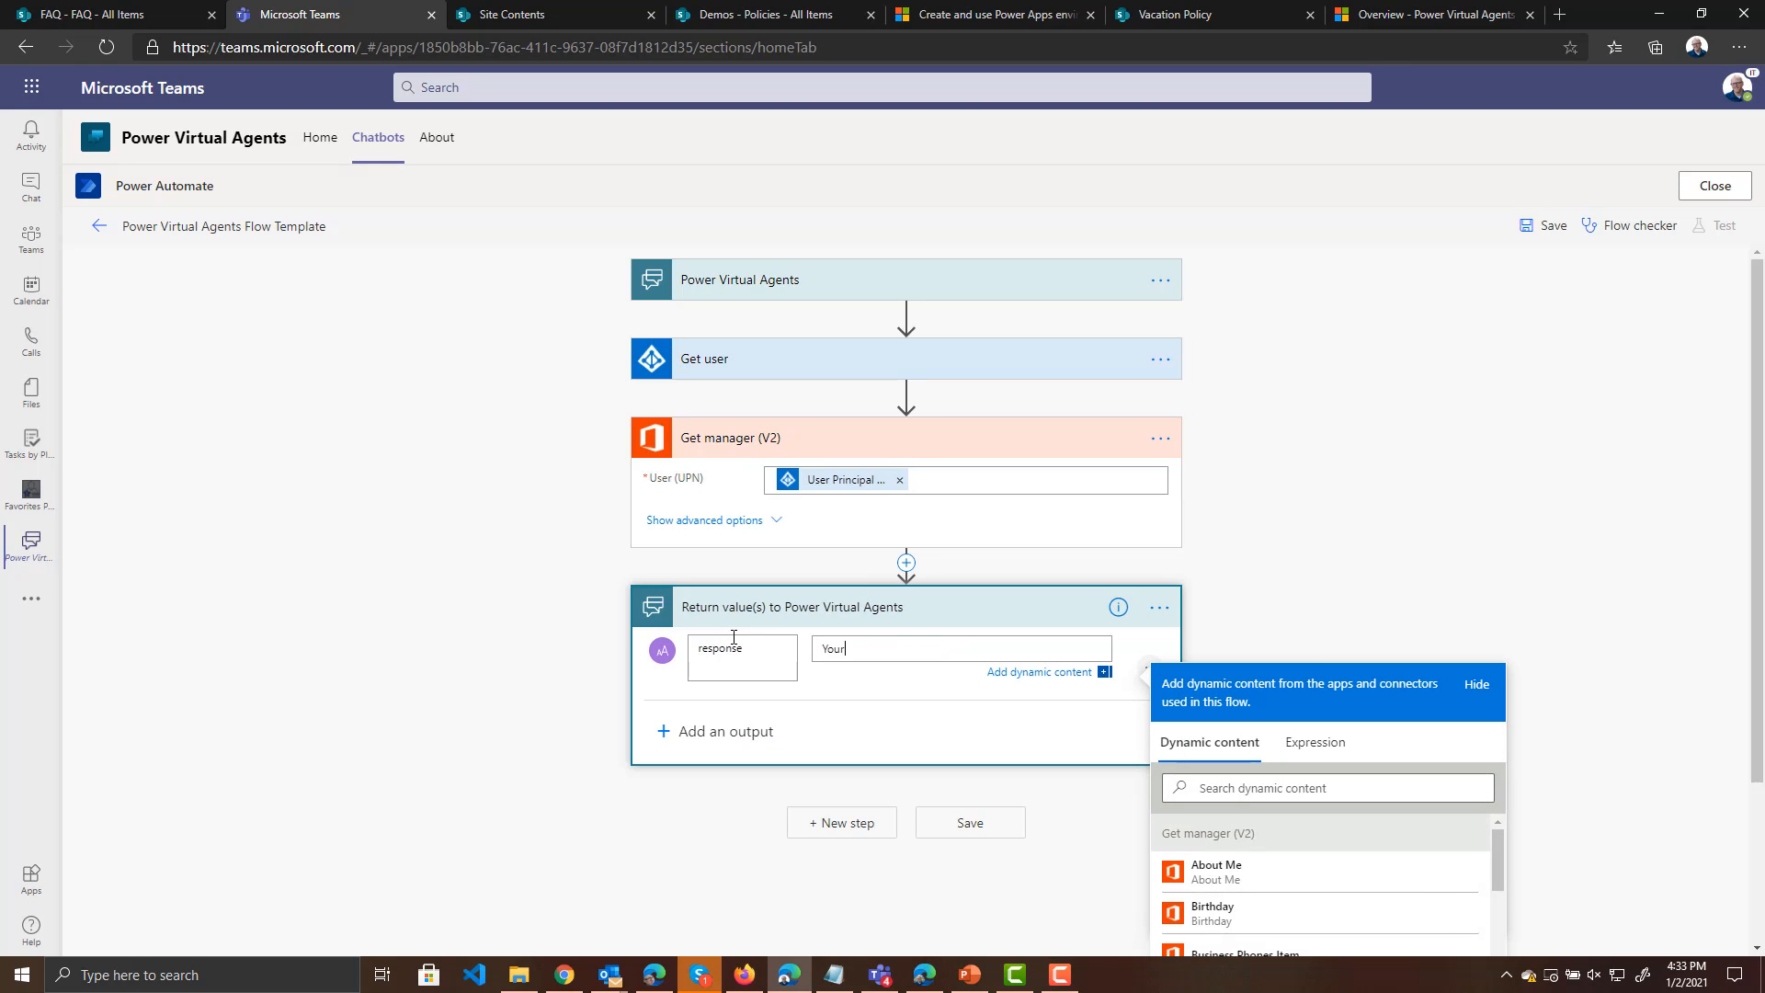
key("BackSpace")
key("BackSpace")
scroll(1455, 536, "down", 2)
scroll(1361, 819, "down", 4)
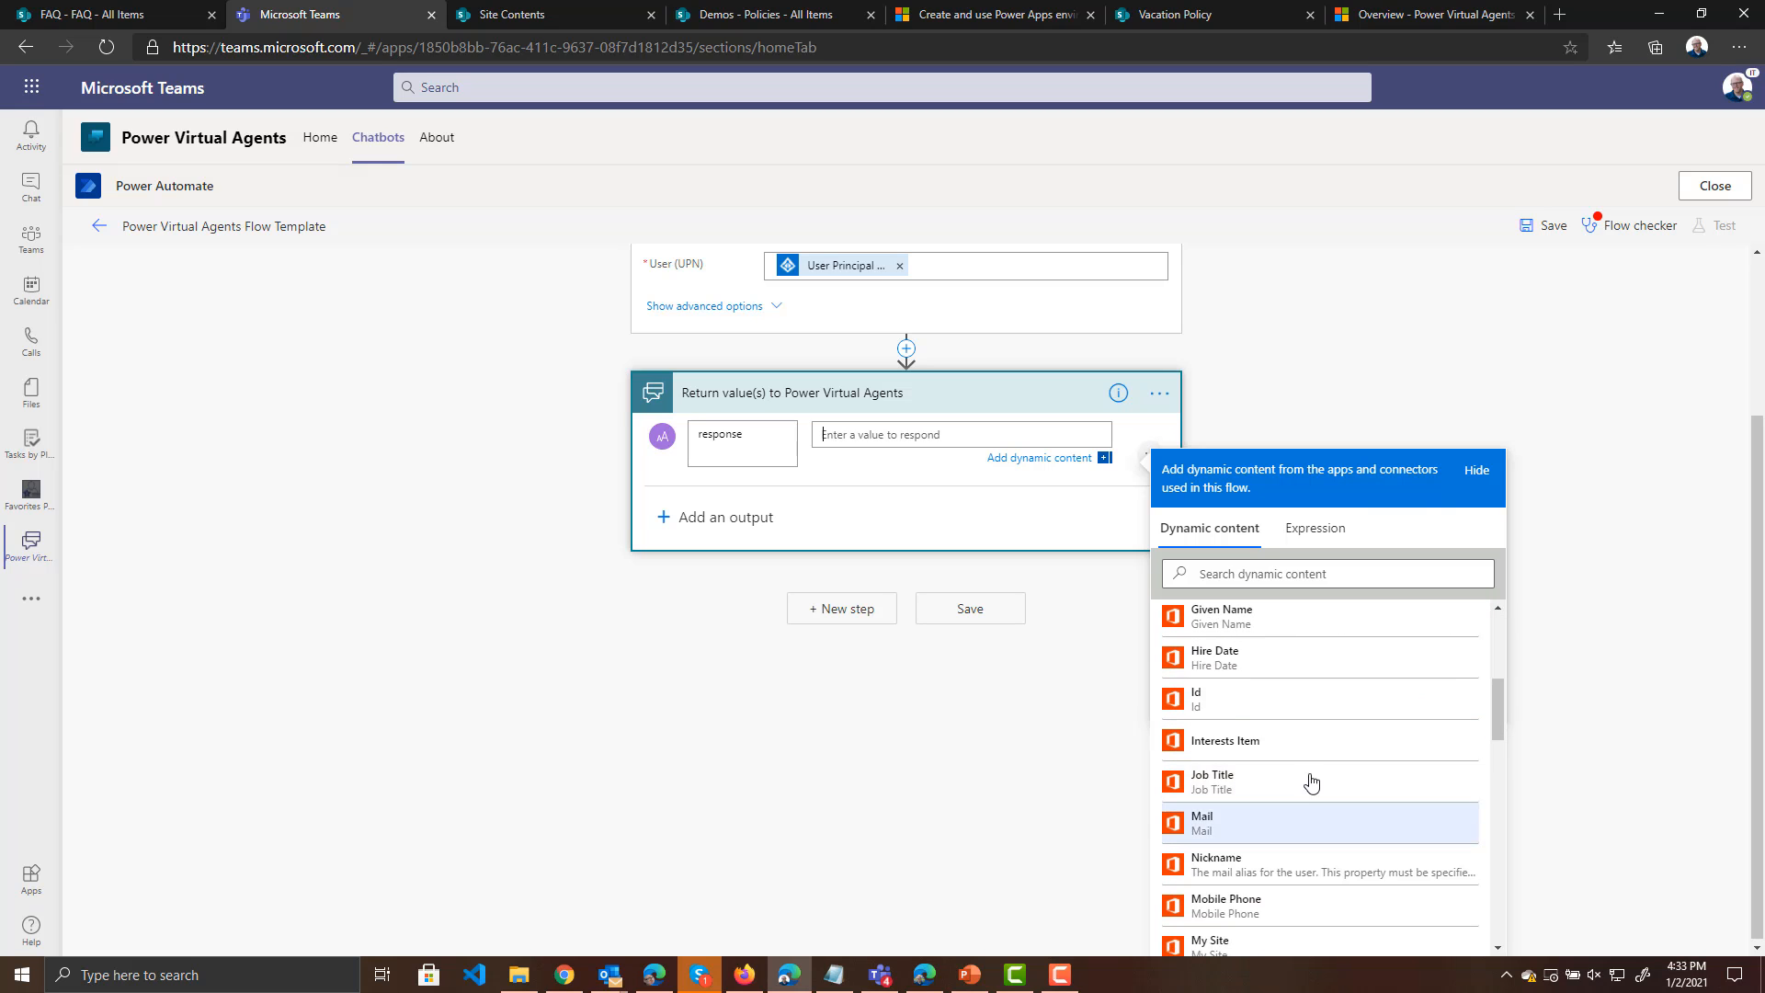
scroll(1287, 777, "up", 1)
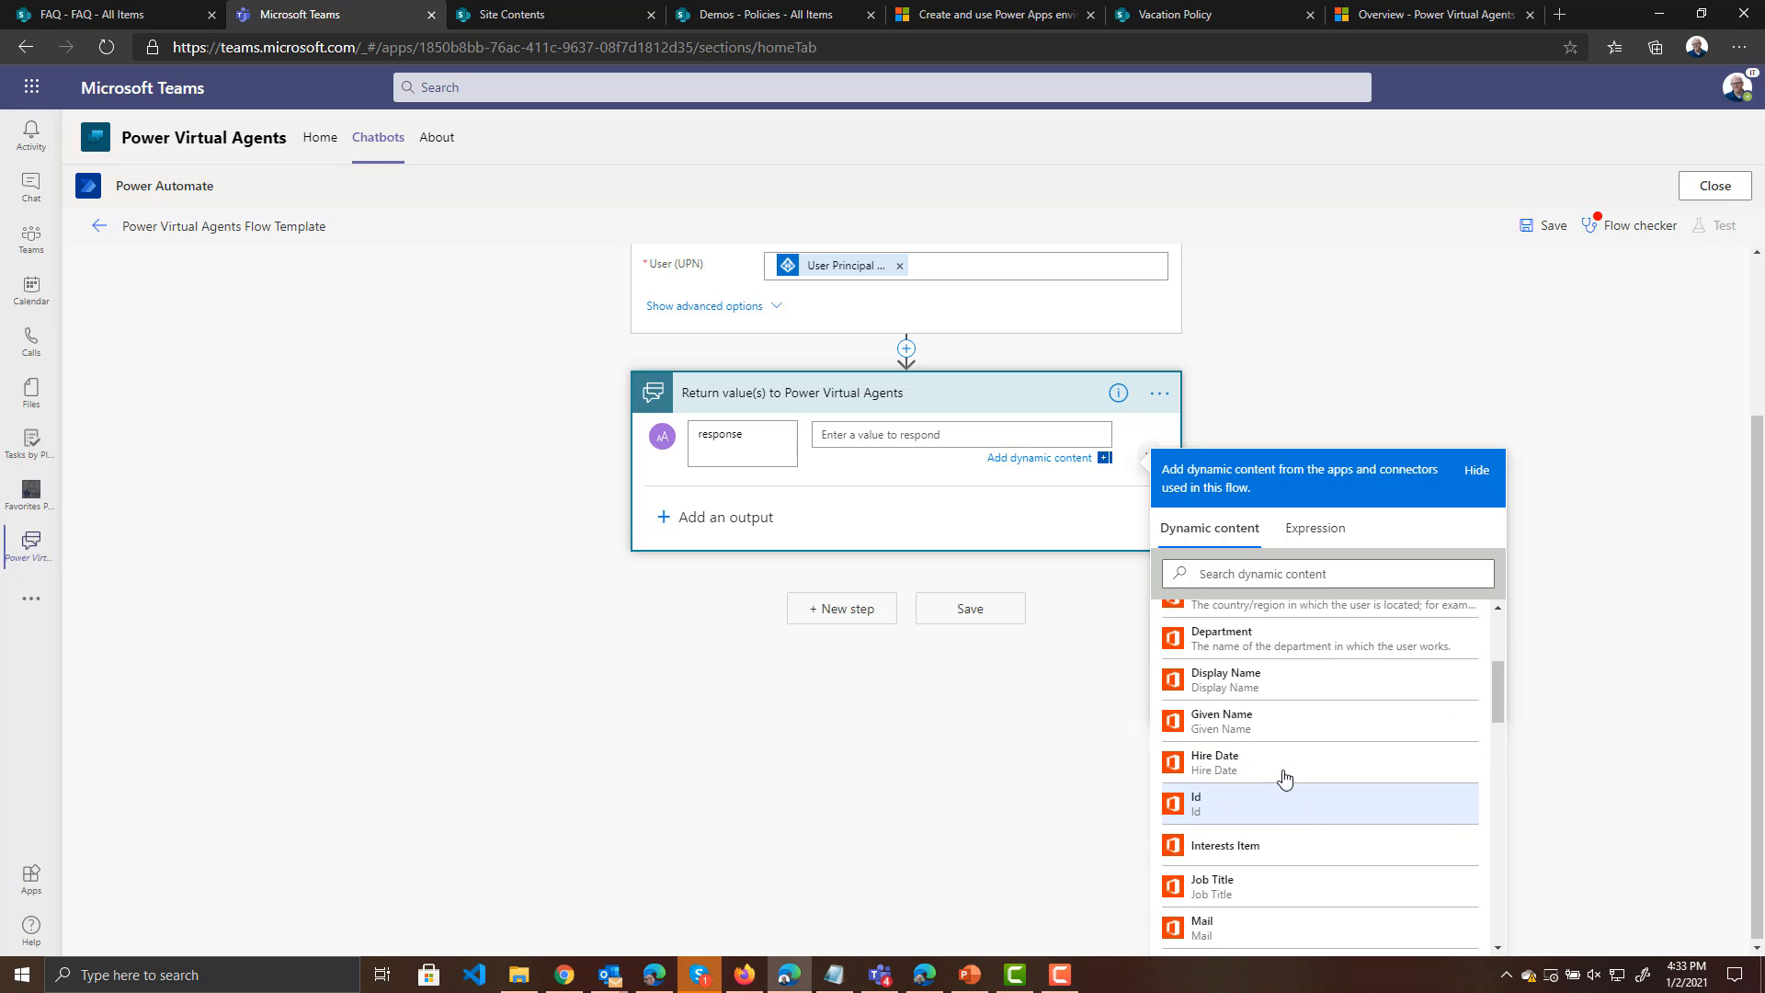
left_click(1267, 689)
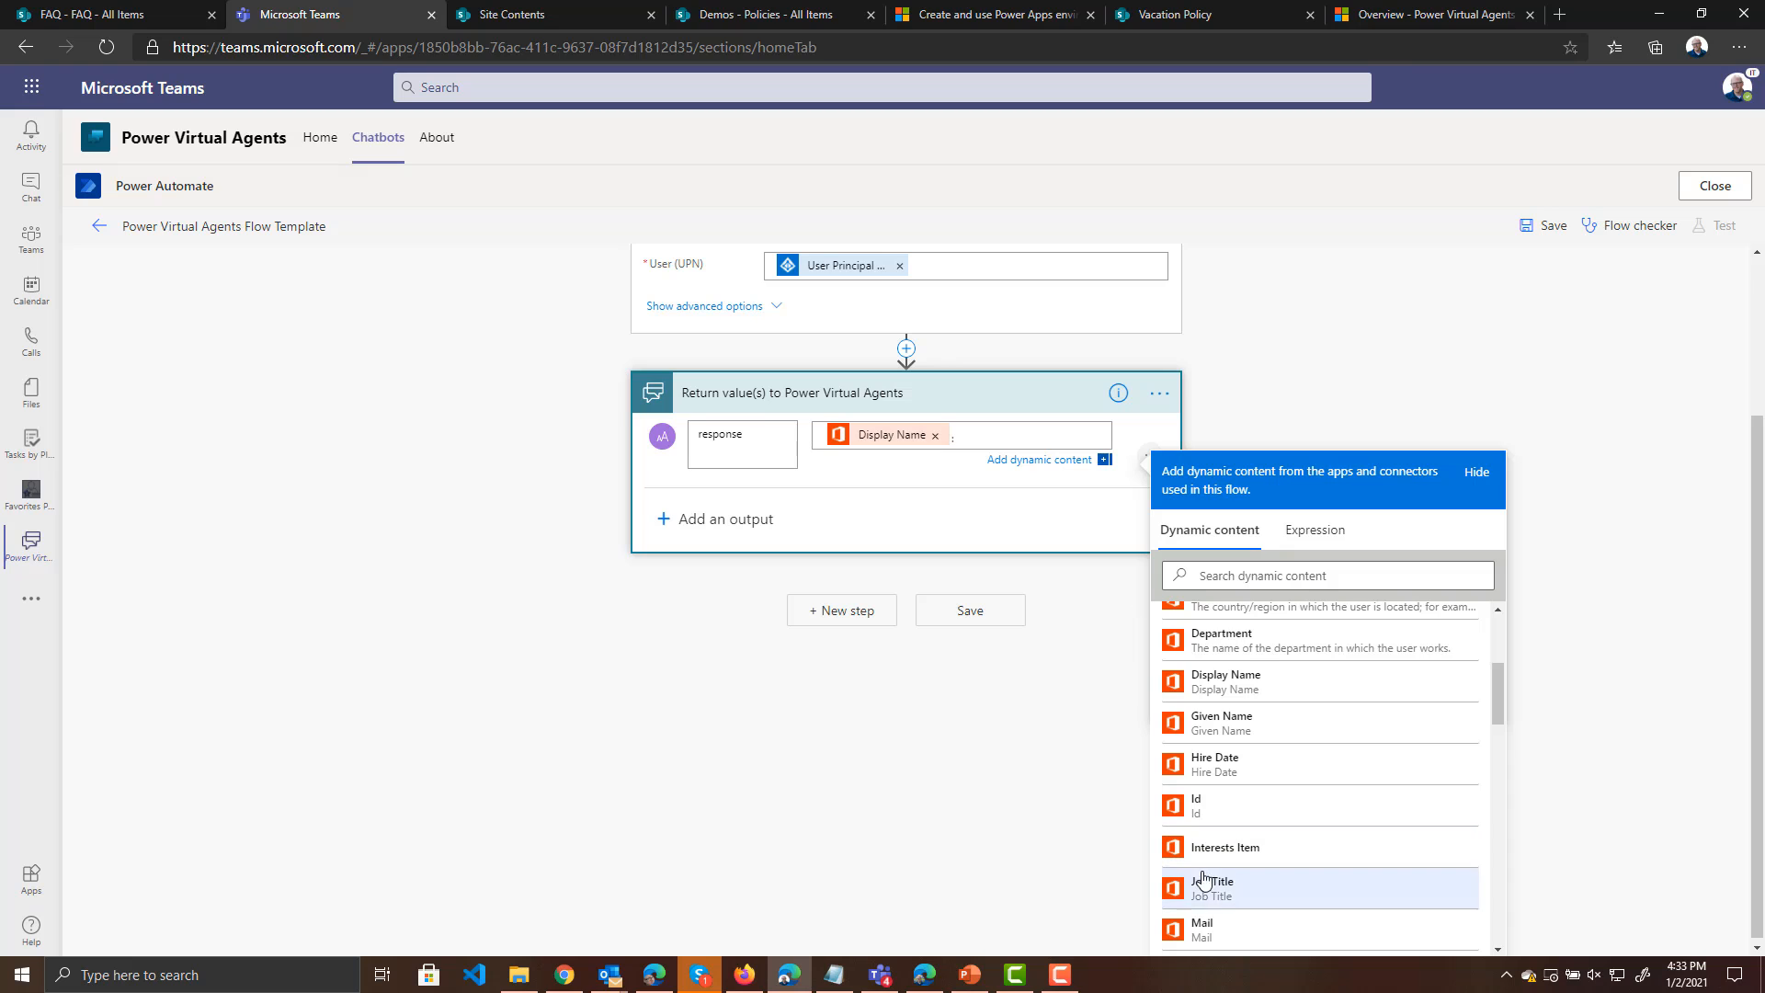
left_click(1226, 930)
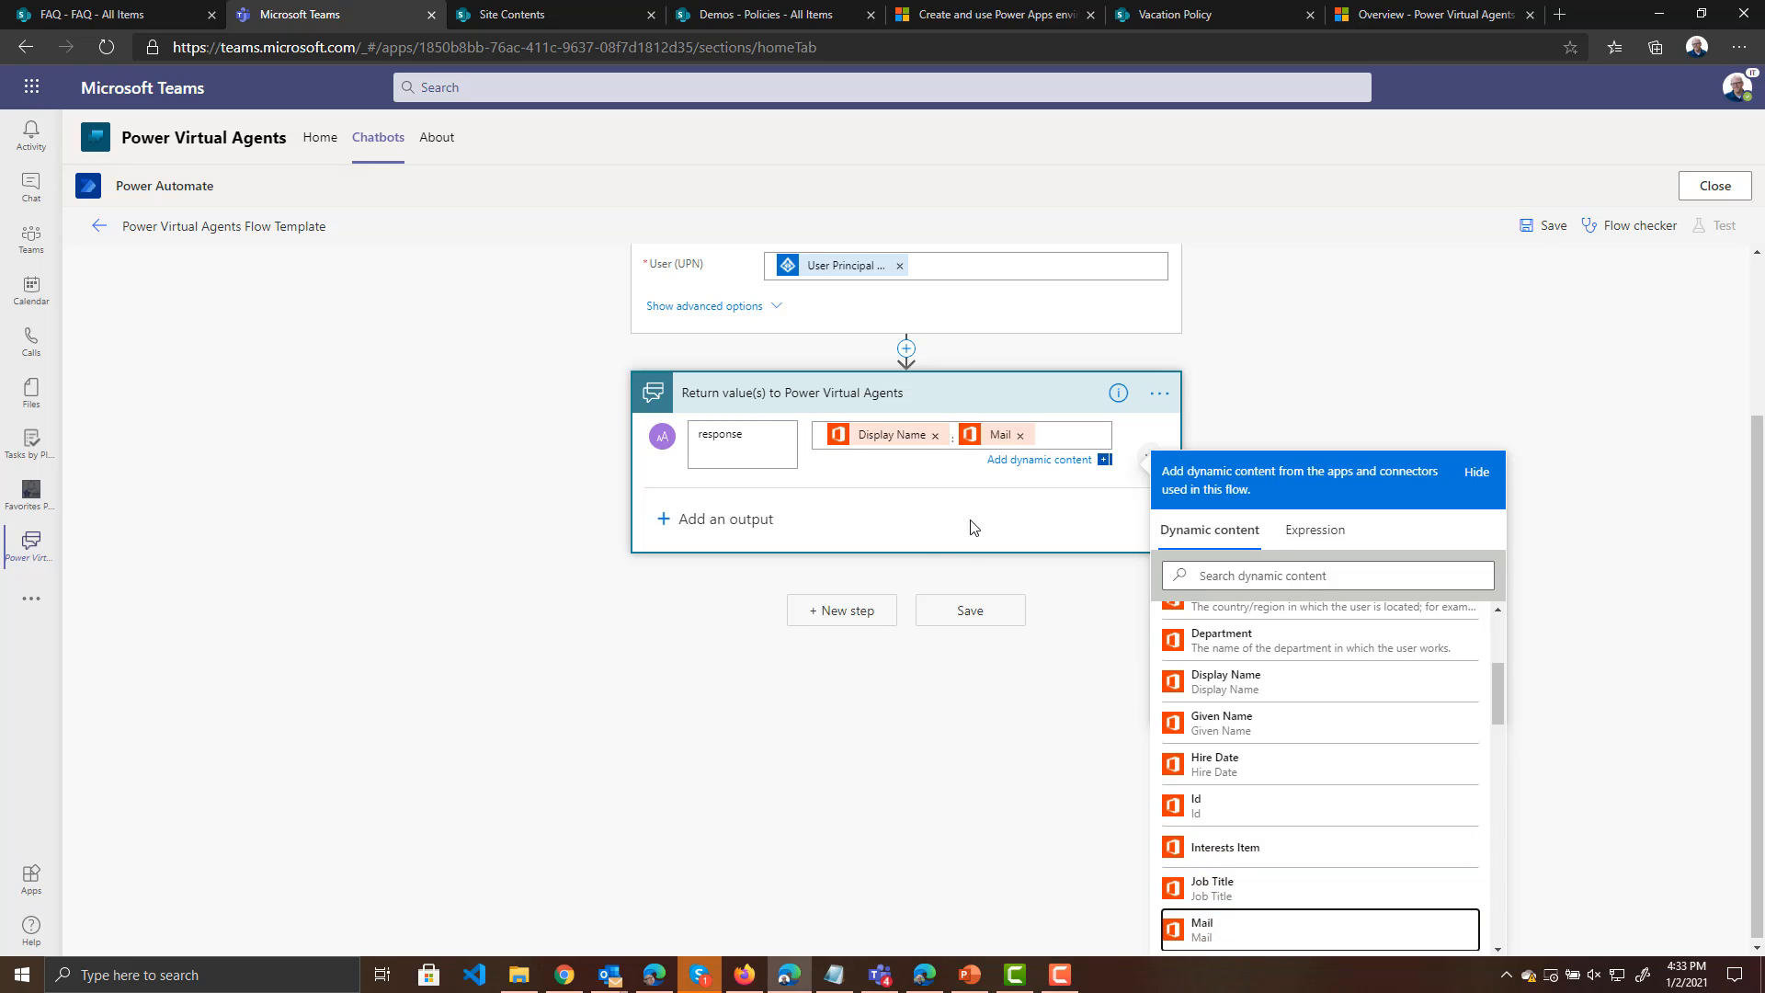
Rename the flow as Get Manager, save it and return to the Vacation topic
scroll(661, 603, "up", 2)
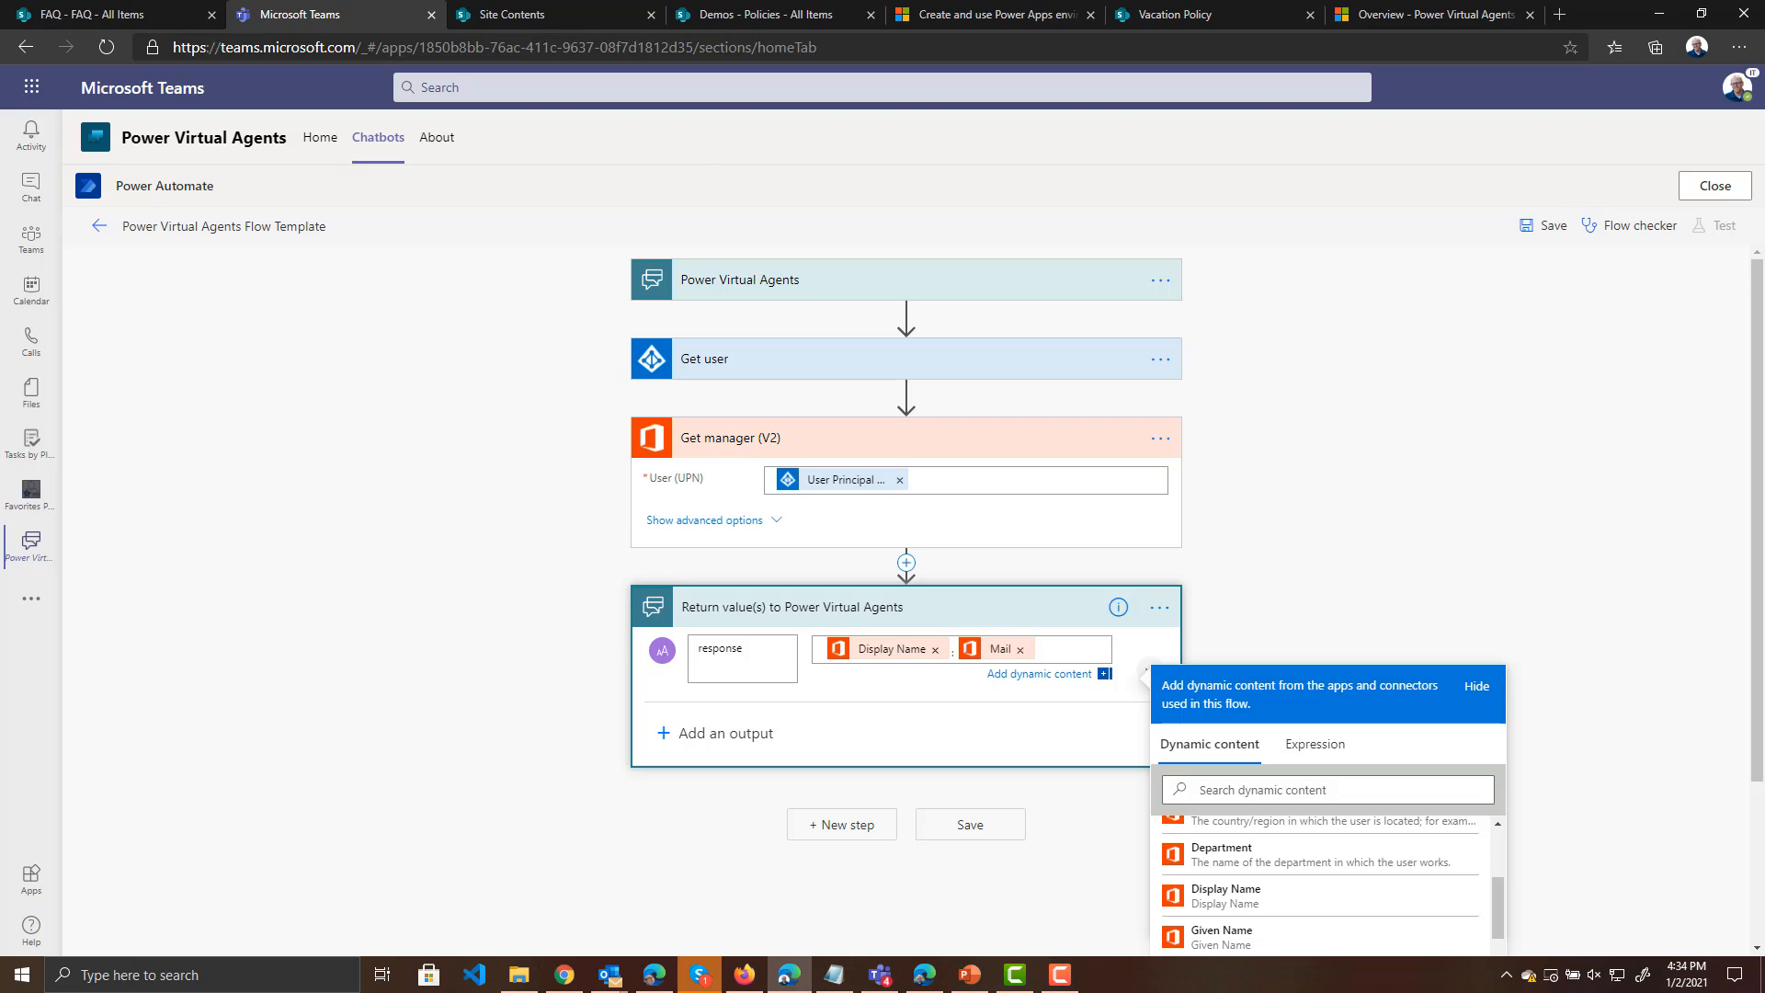
left_click(276, 226)
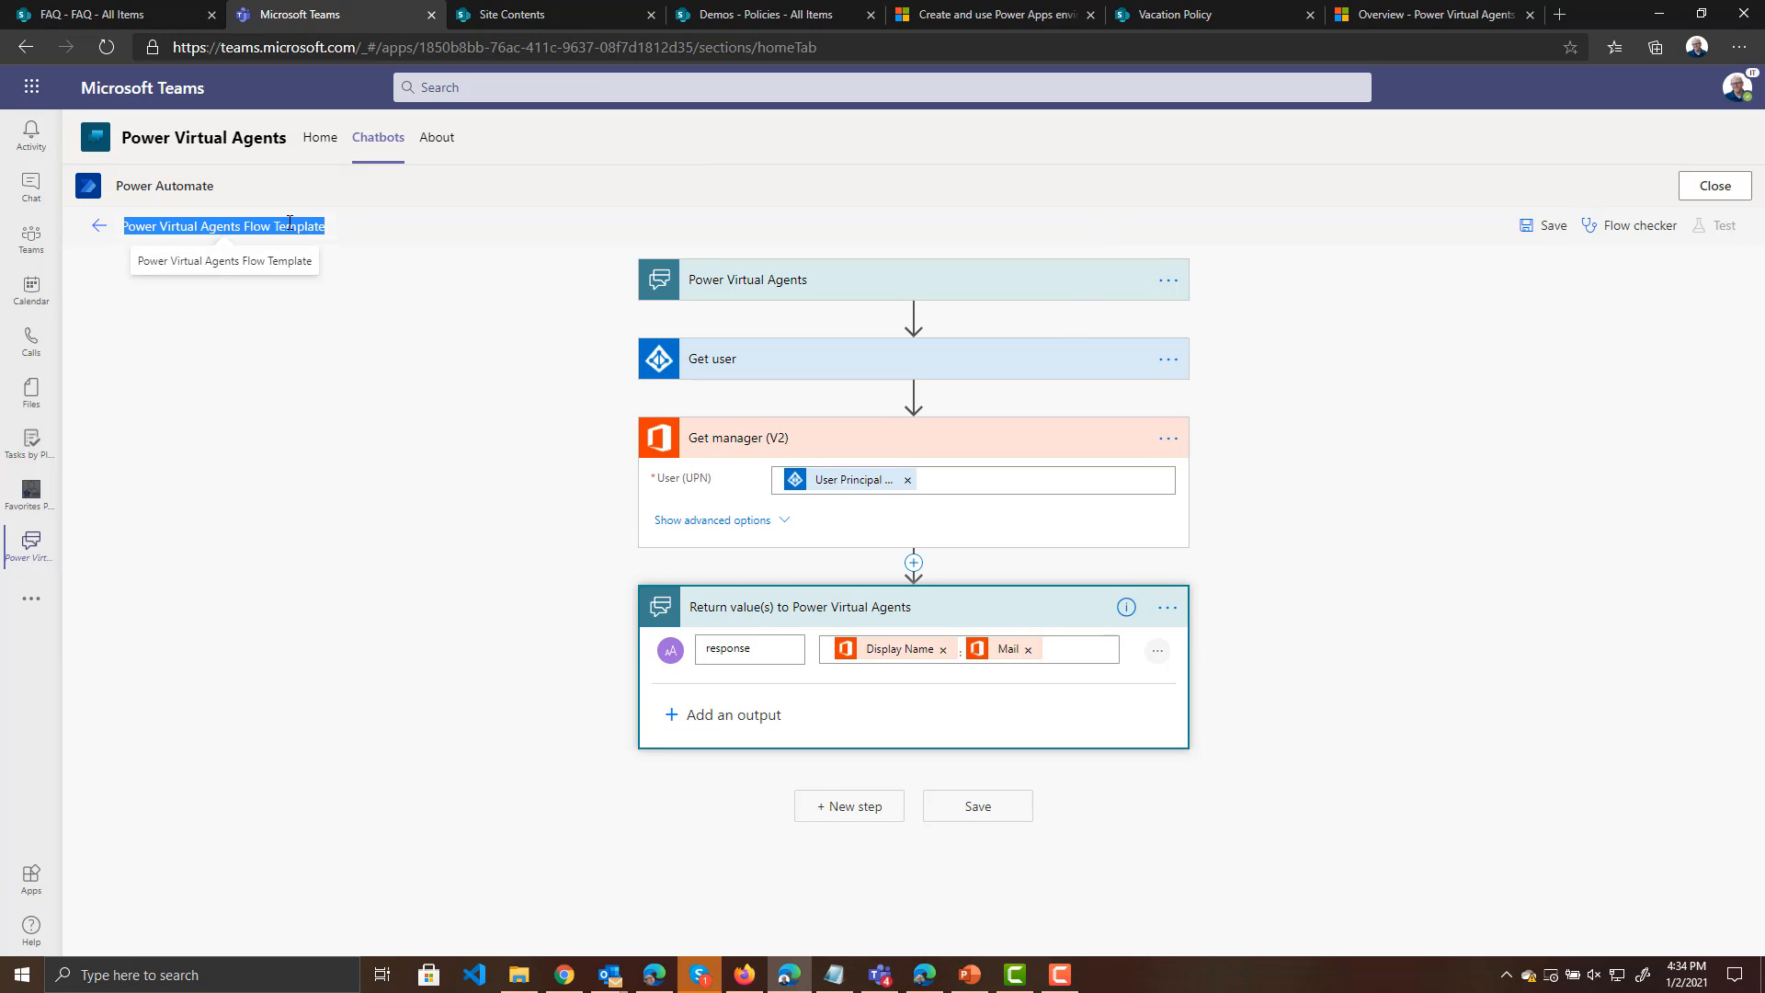
type("Get Manager")
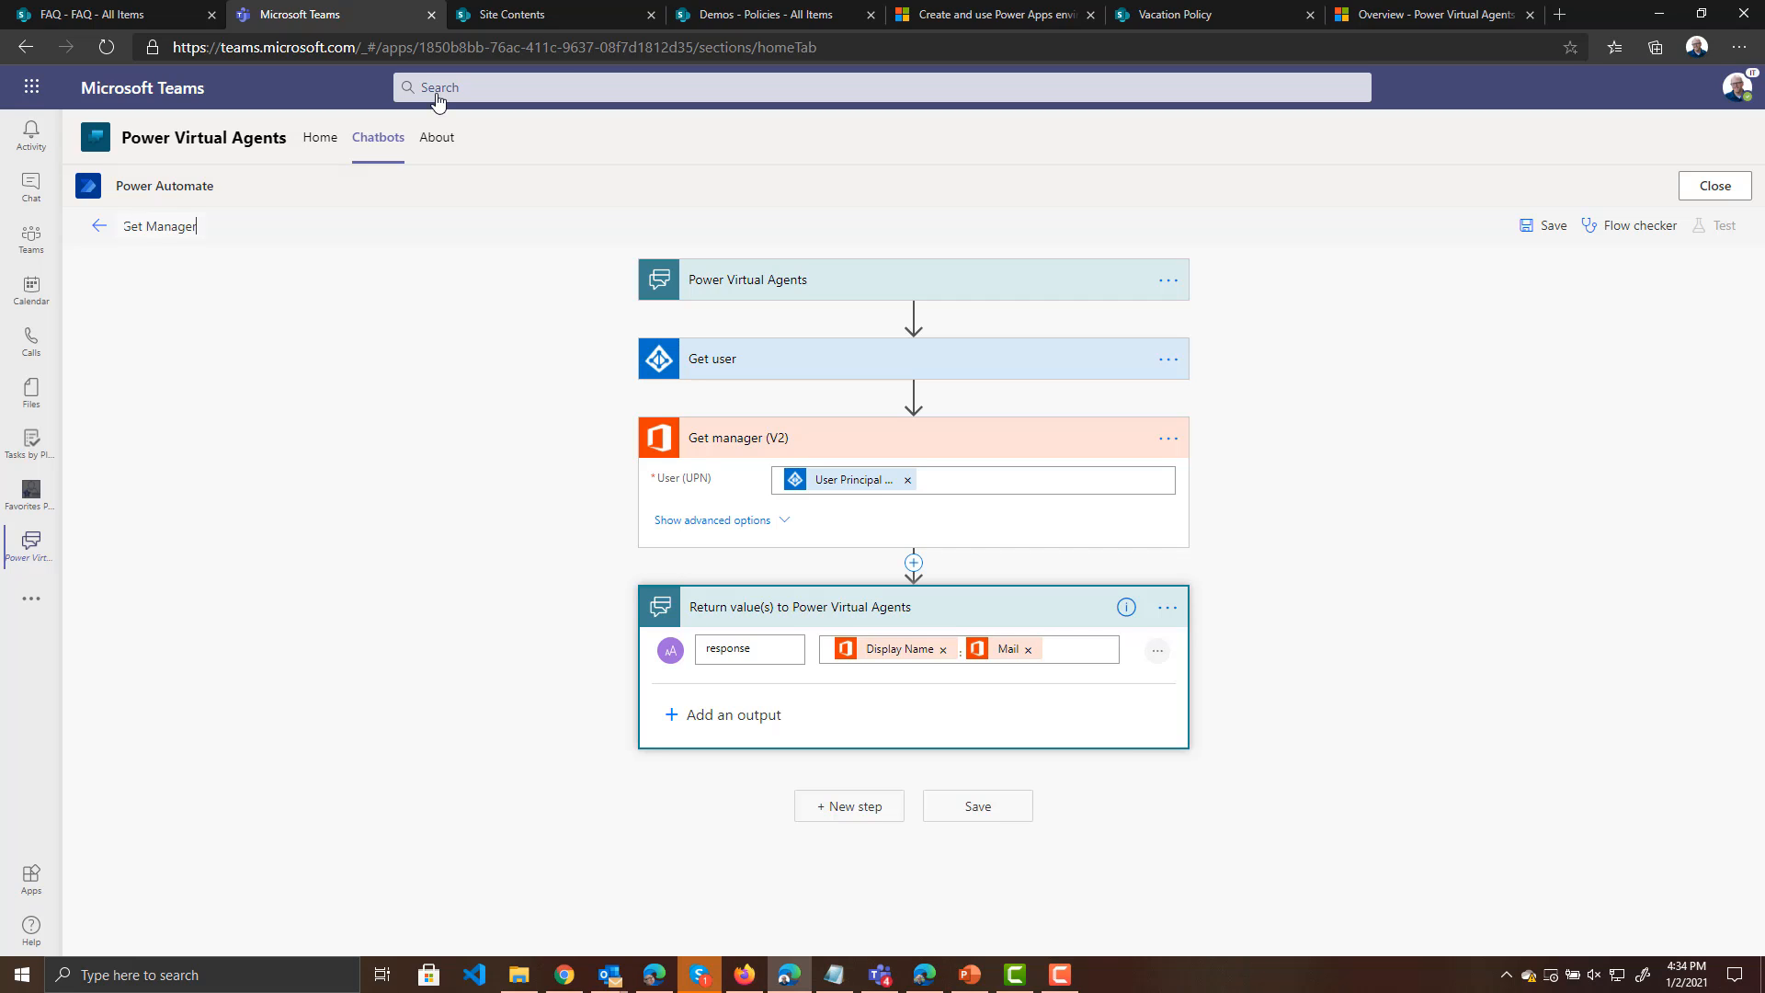
left_click(970, 811)
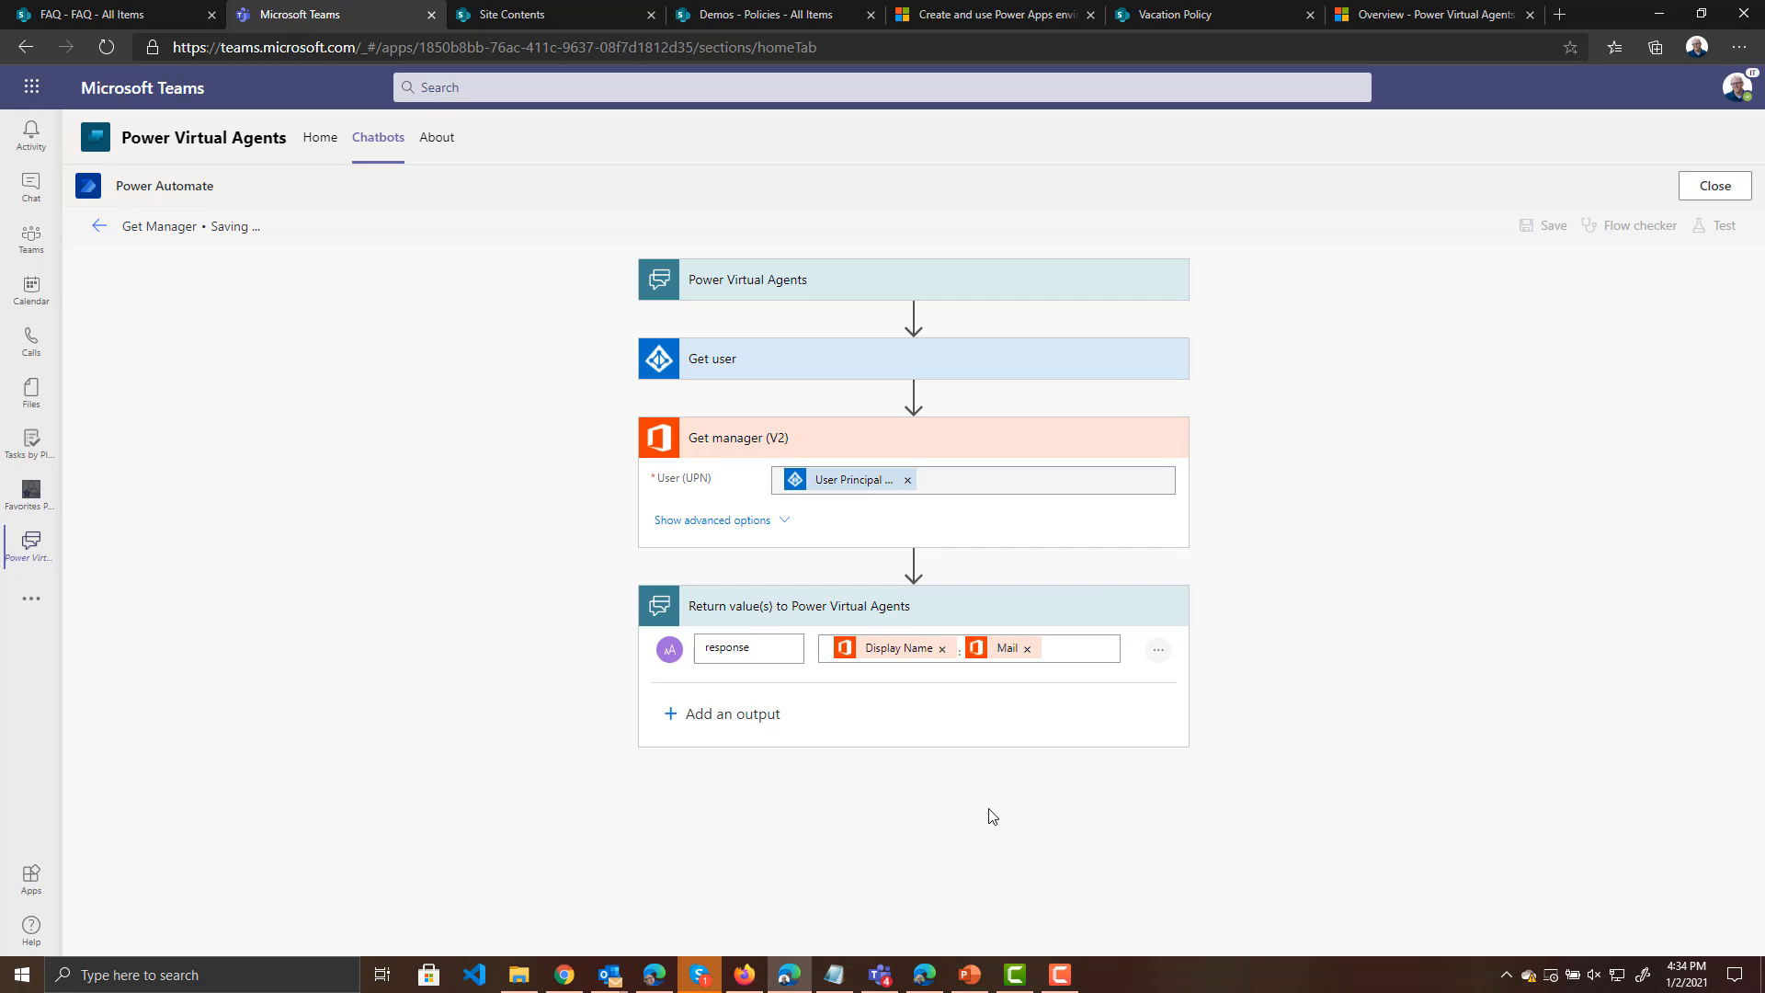
left_click(1699, 190)
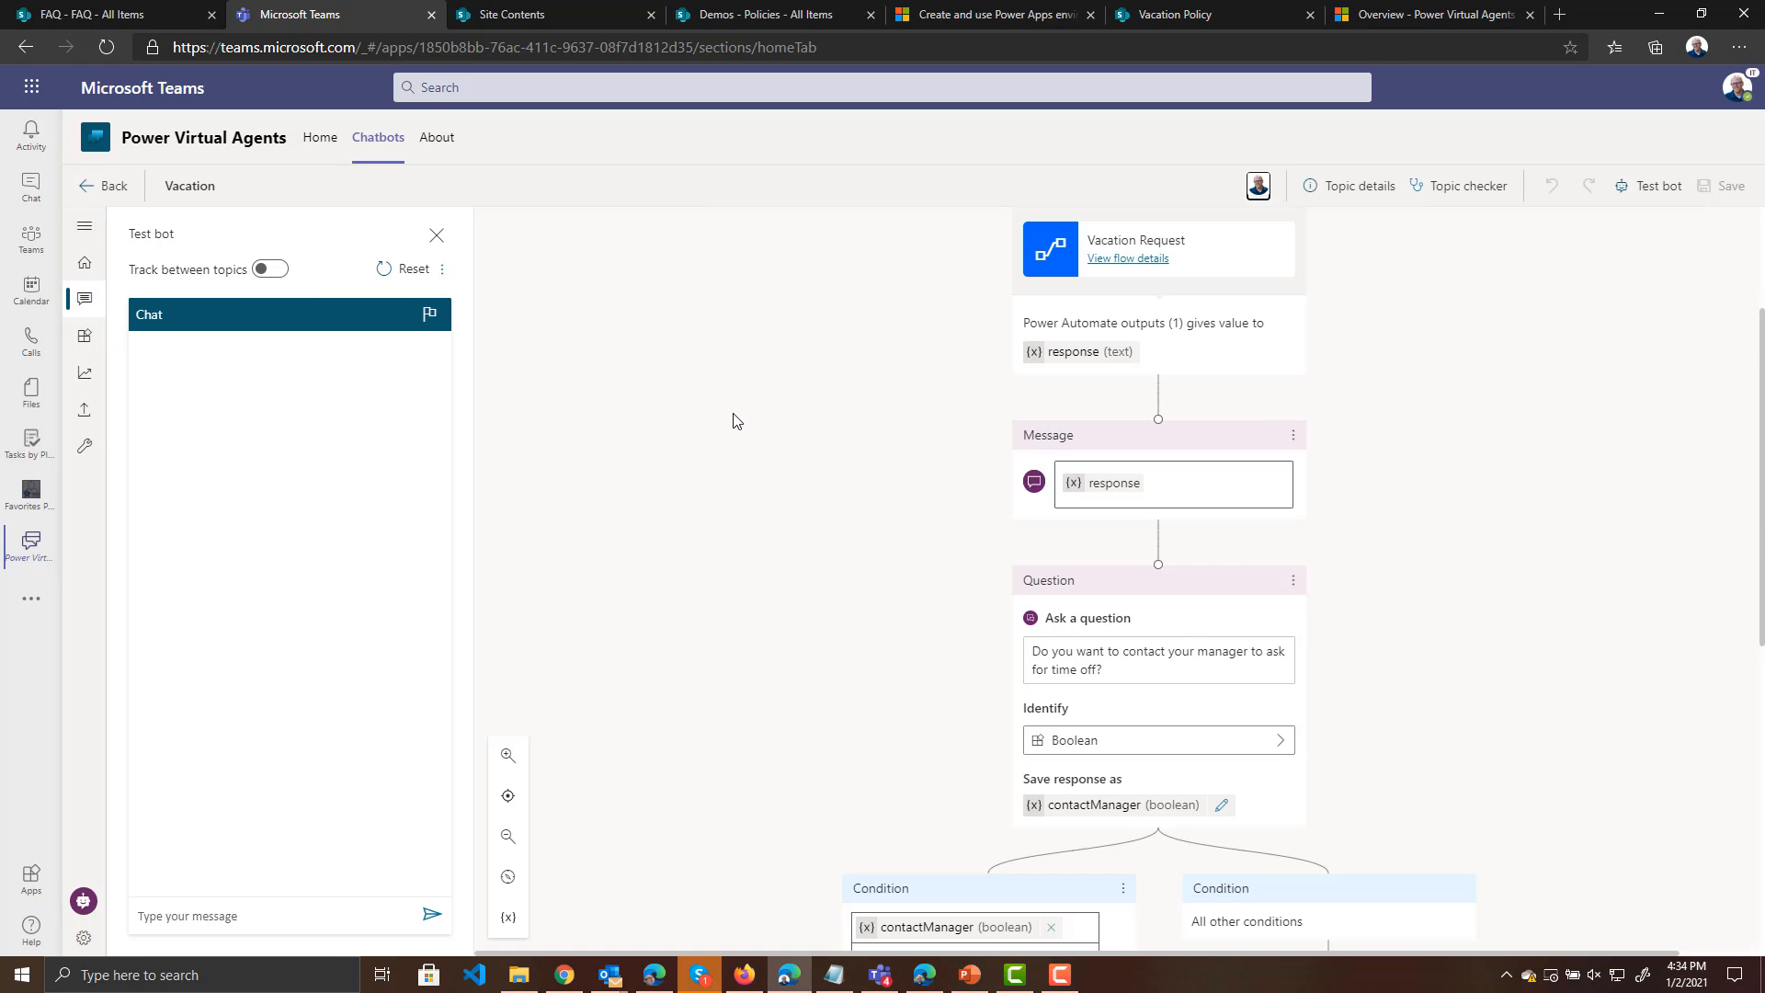
Call the Get Manager flow as an action under the contactManager is equal to True condition
scroll(731, 404, "down", 6)
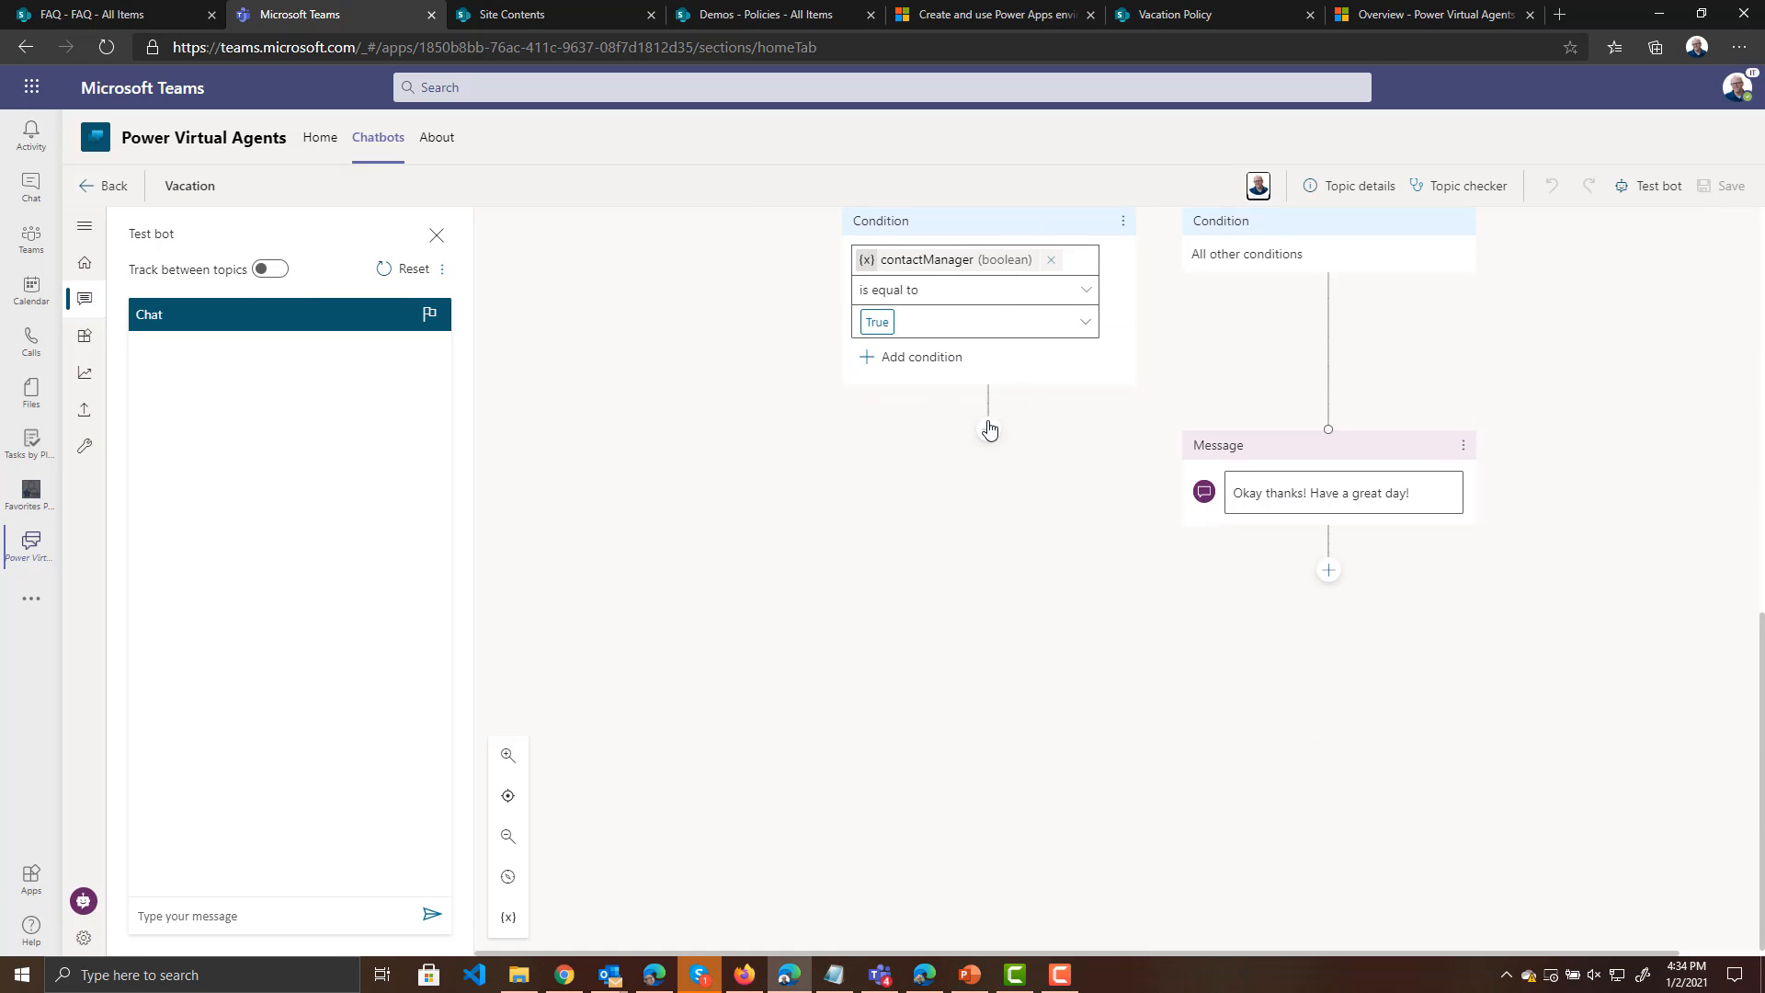
left_click(988, 429)
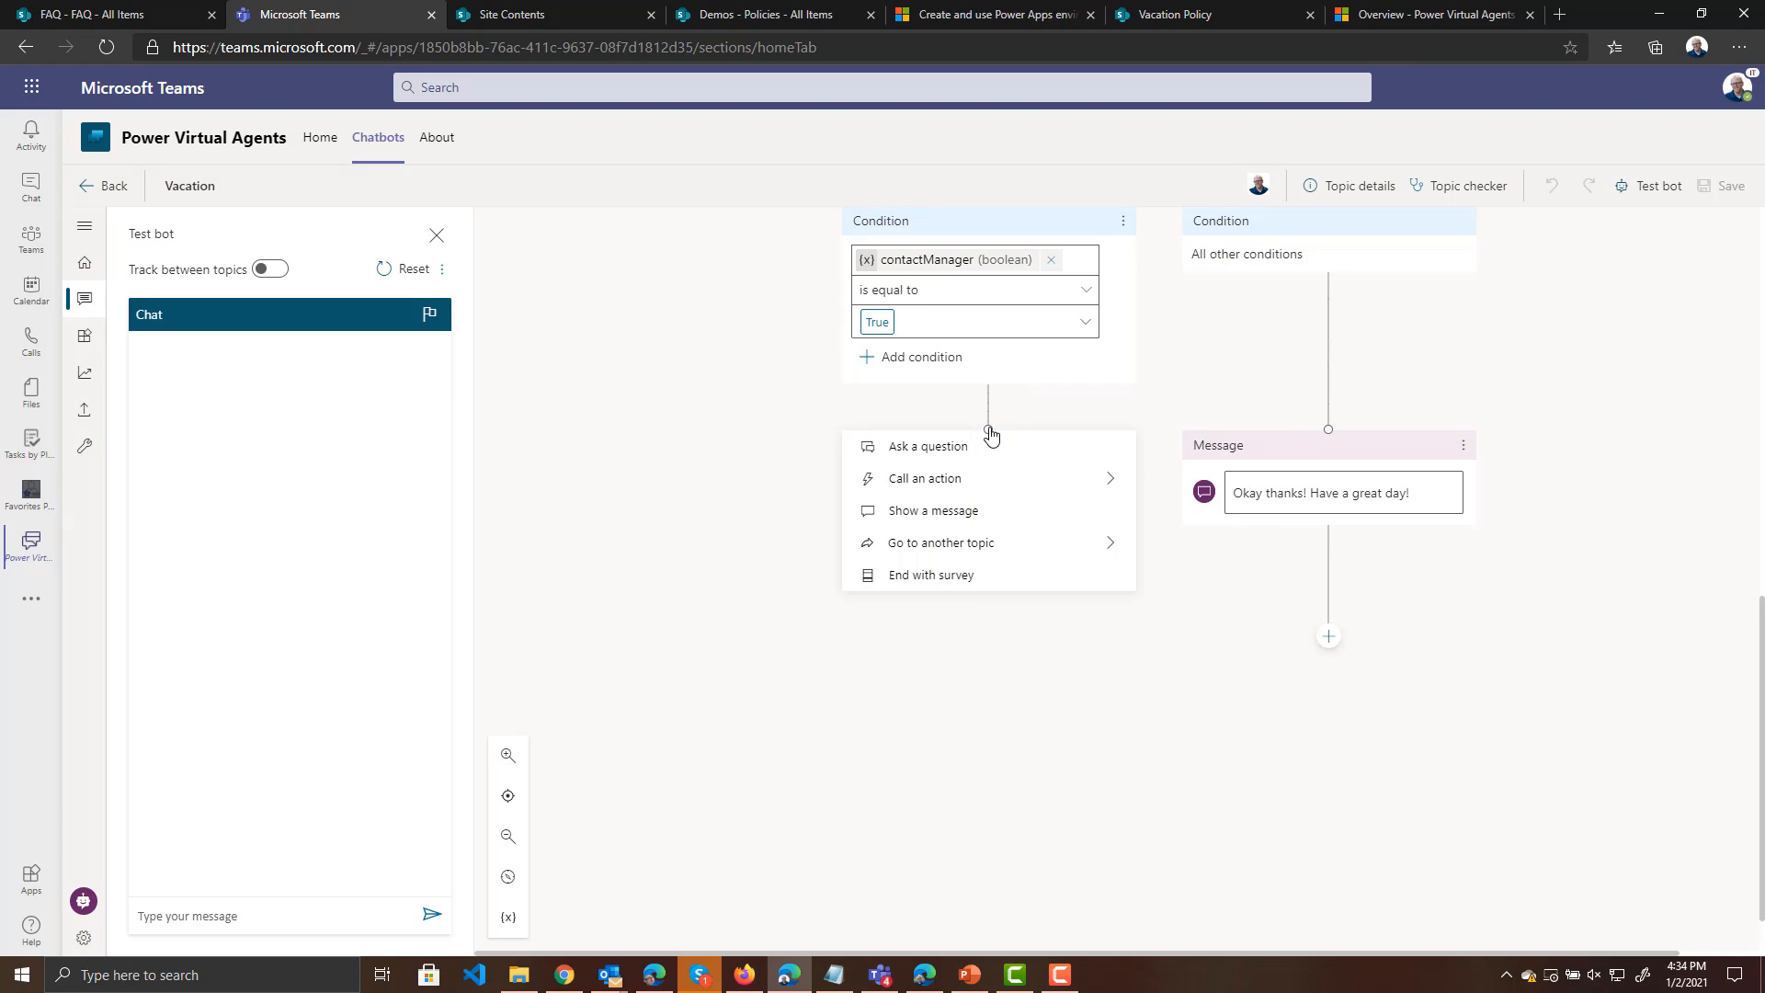
left_click(905, 485)
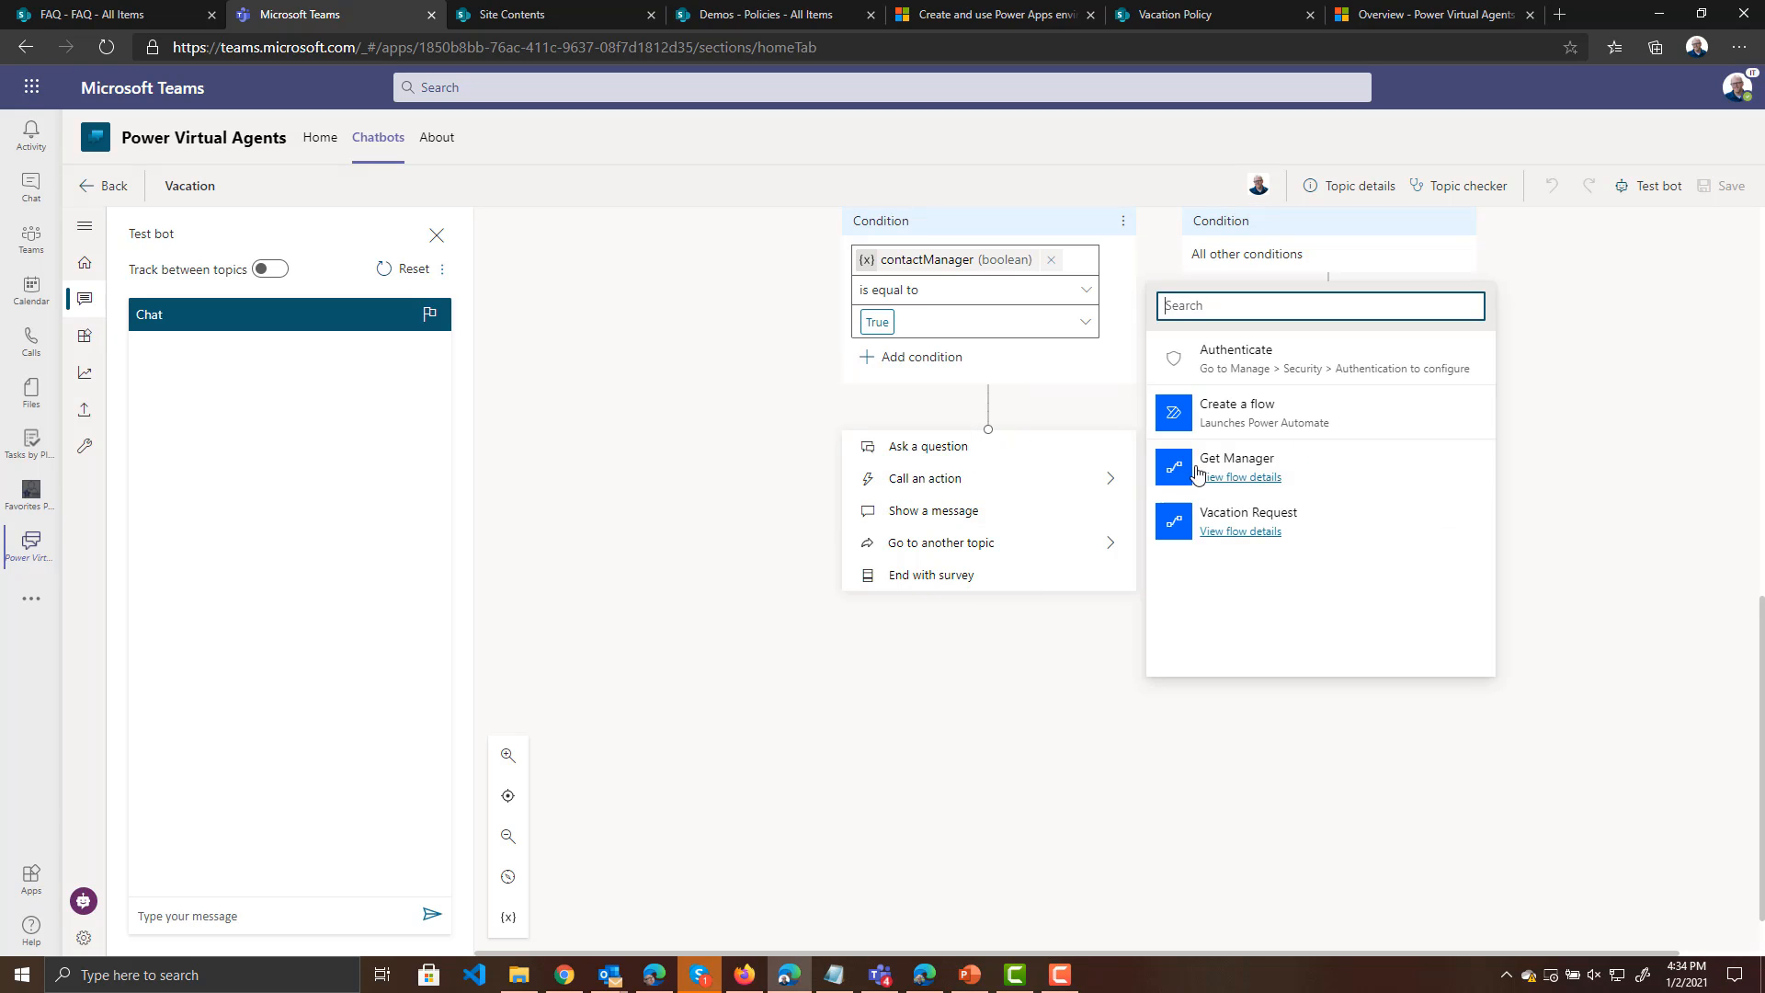
left_click(1184, 469)
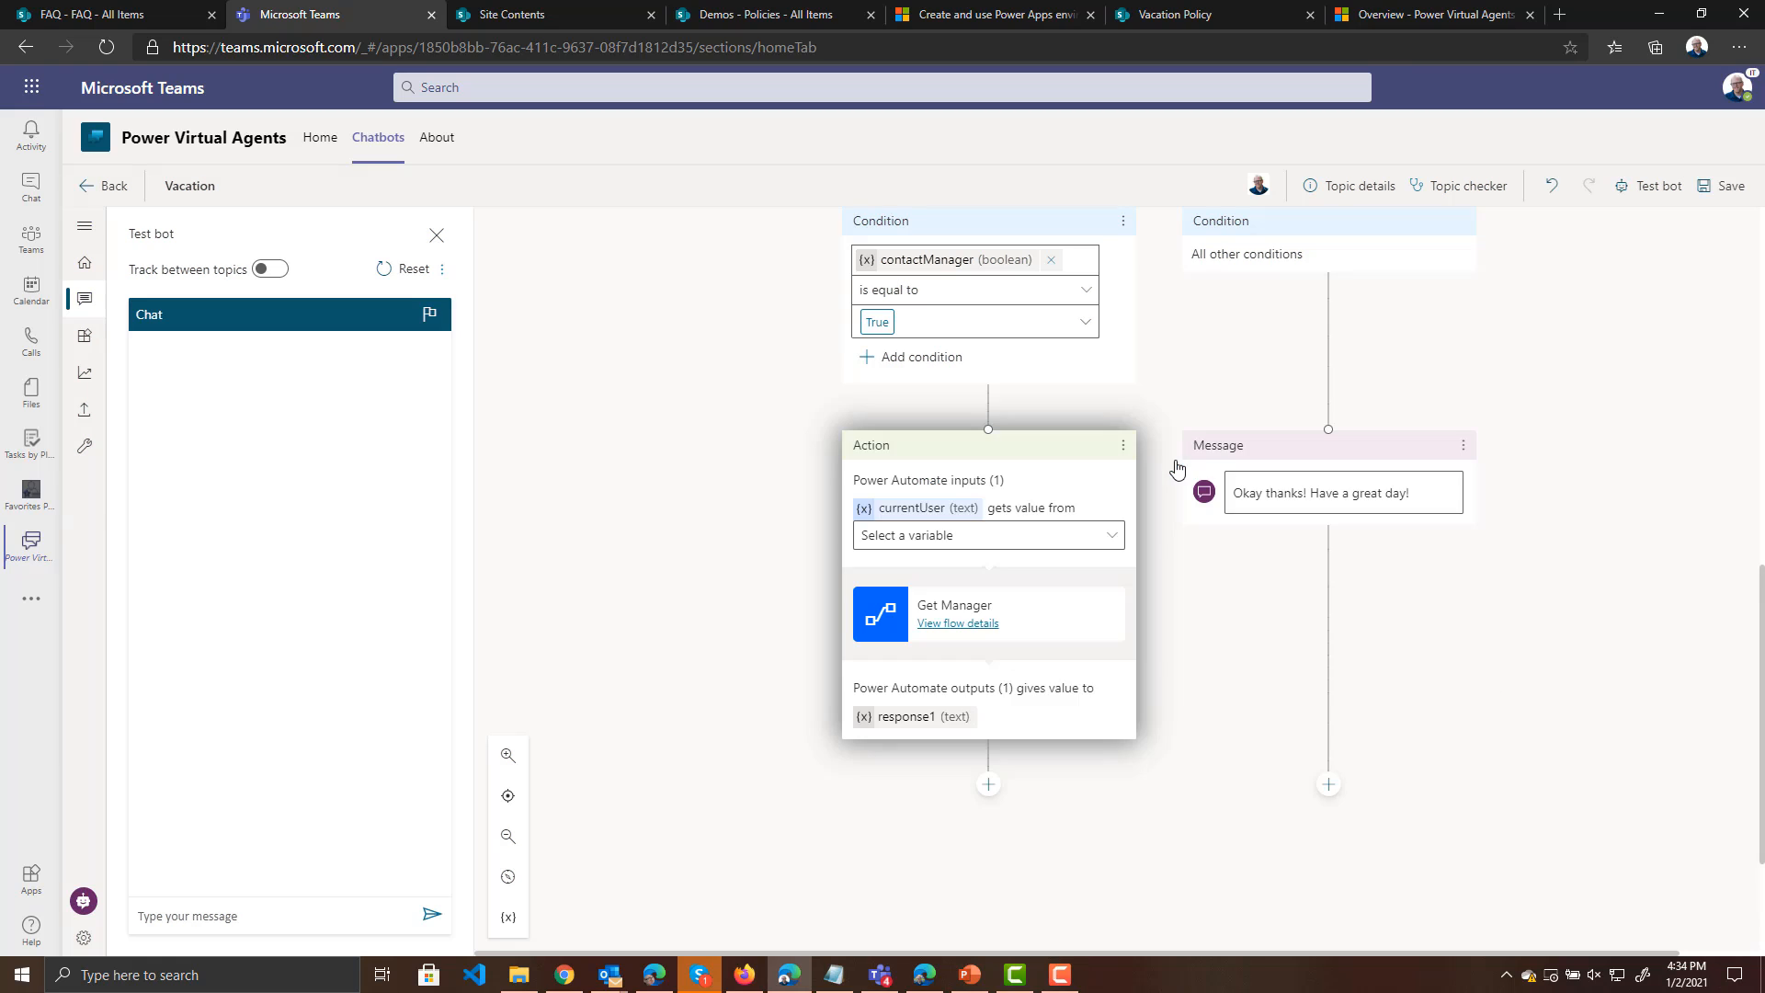
Add a message below the Get Manager action reading "Your manager and their contact info is:" followed by the response1 variable
left_click(989, 787)
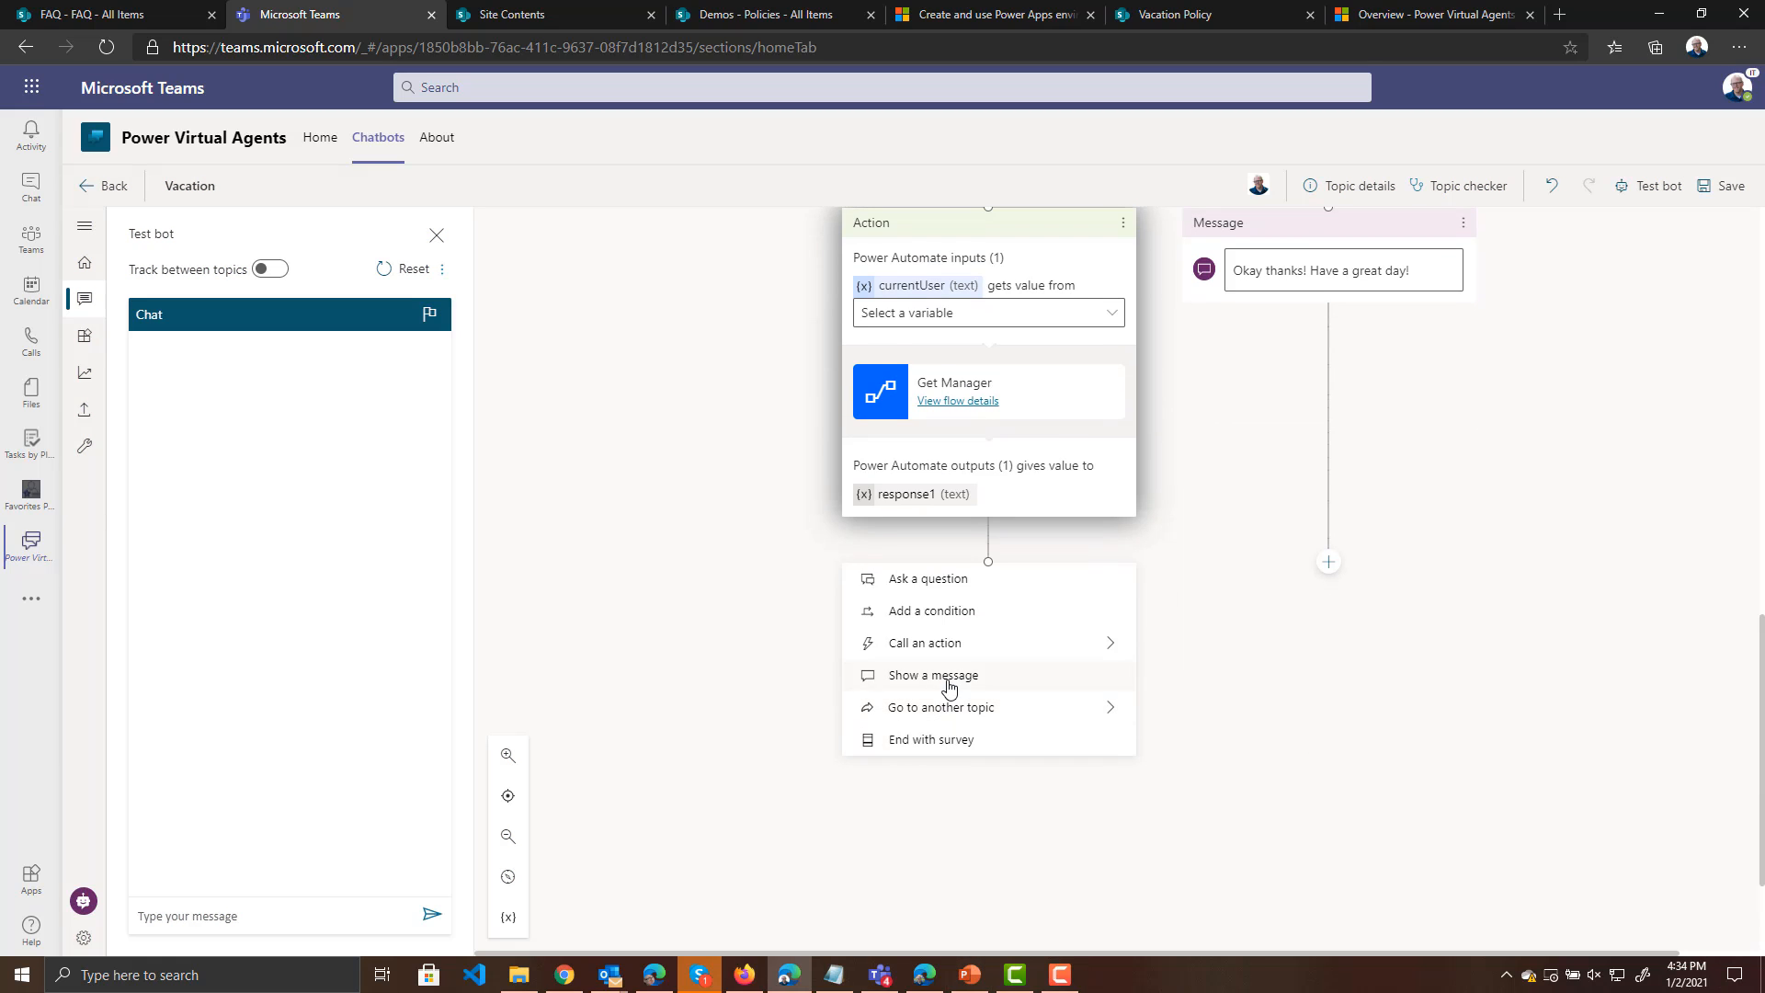
left_click(950, 688)
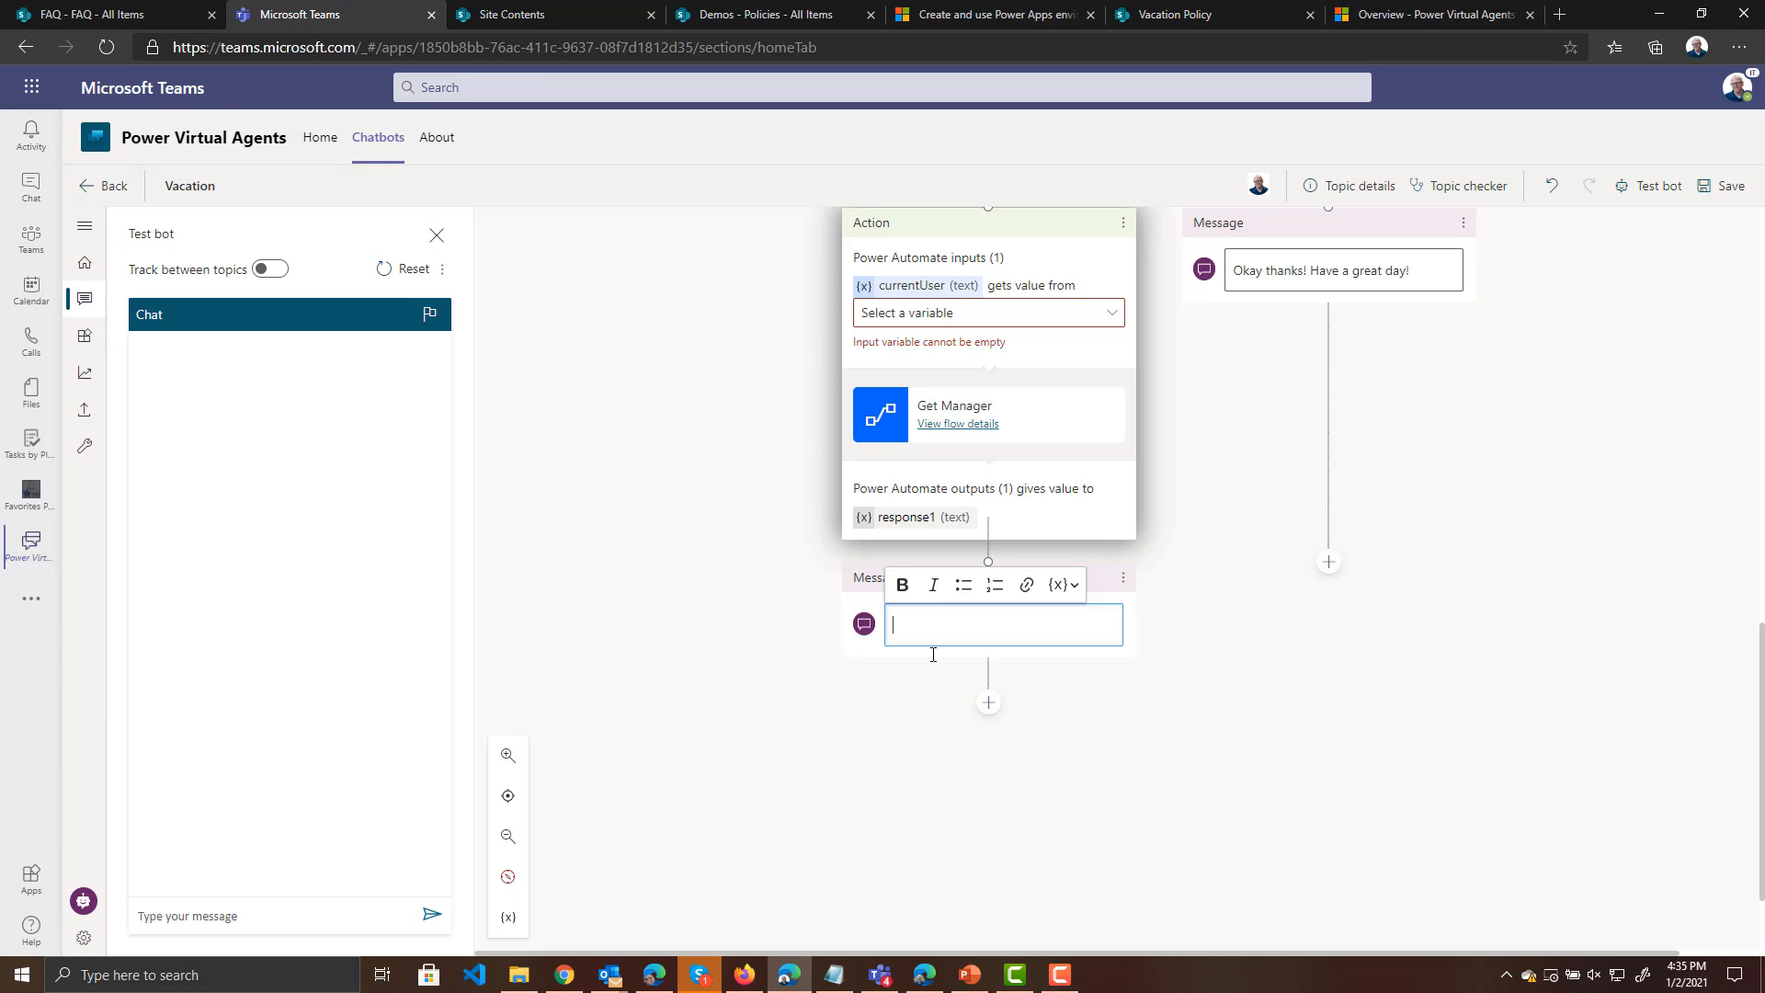
type("Your manager")
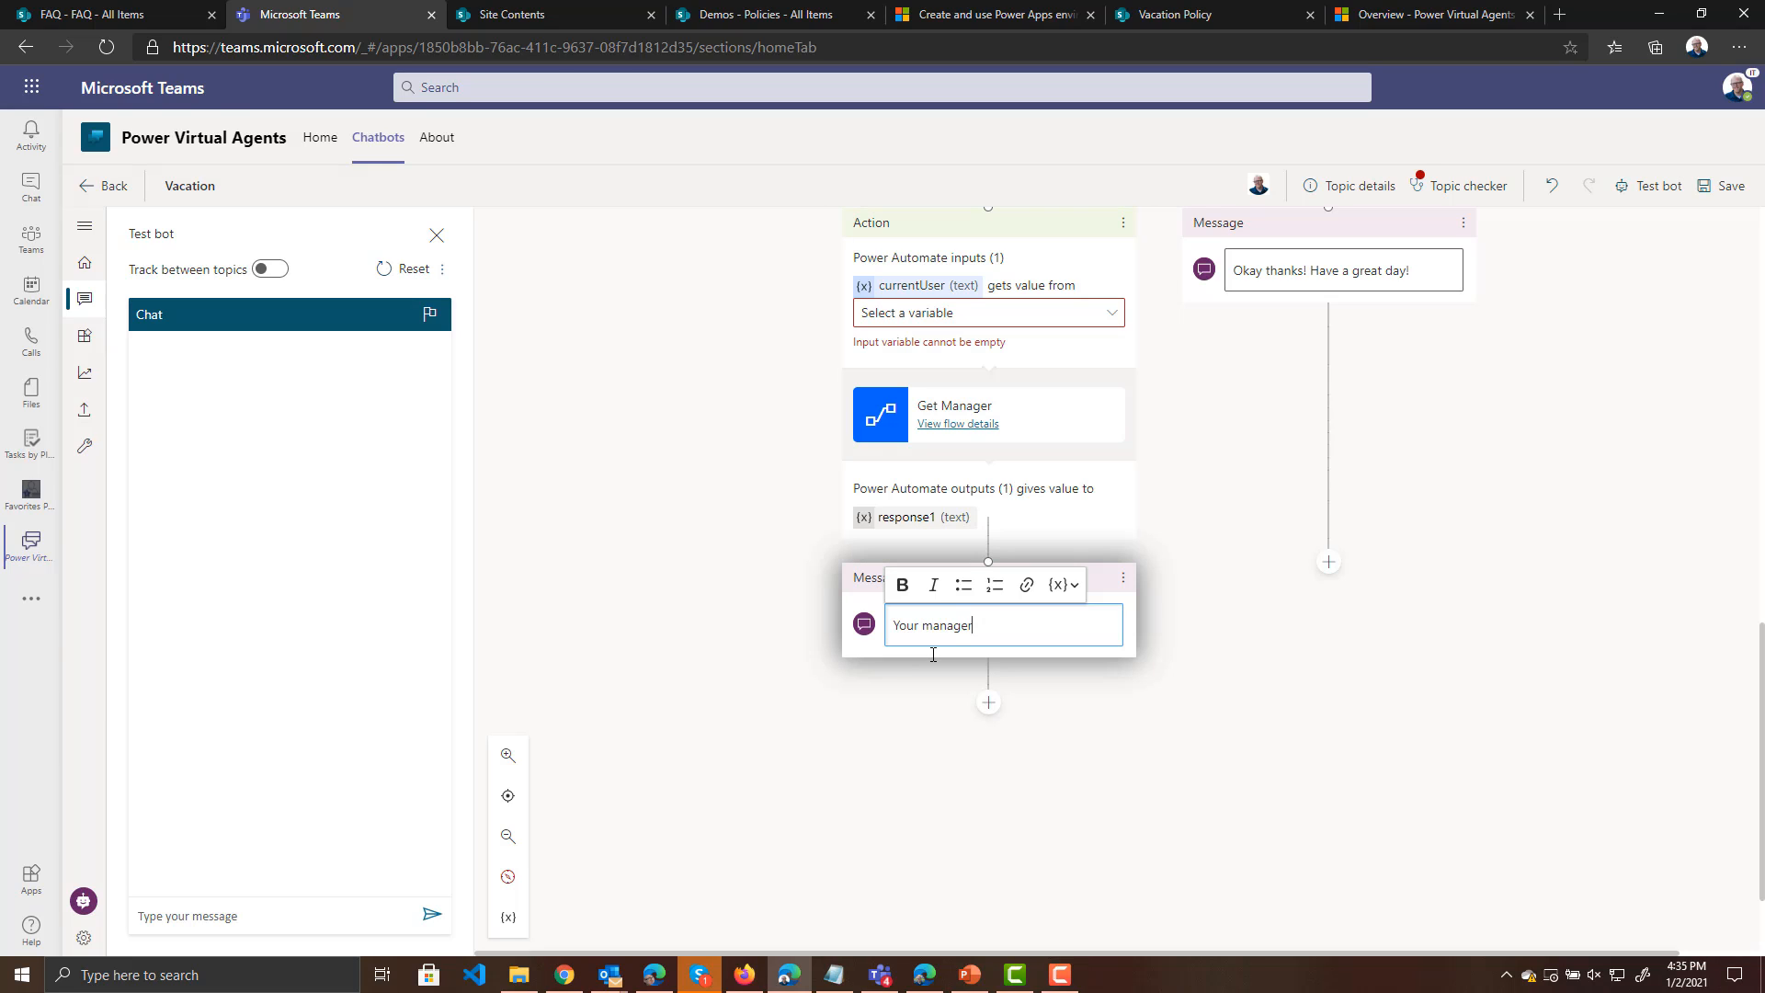
type(" and their contact info is:")
left_click(1078, 587)
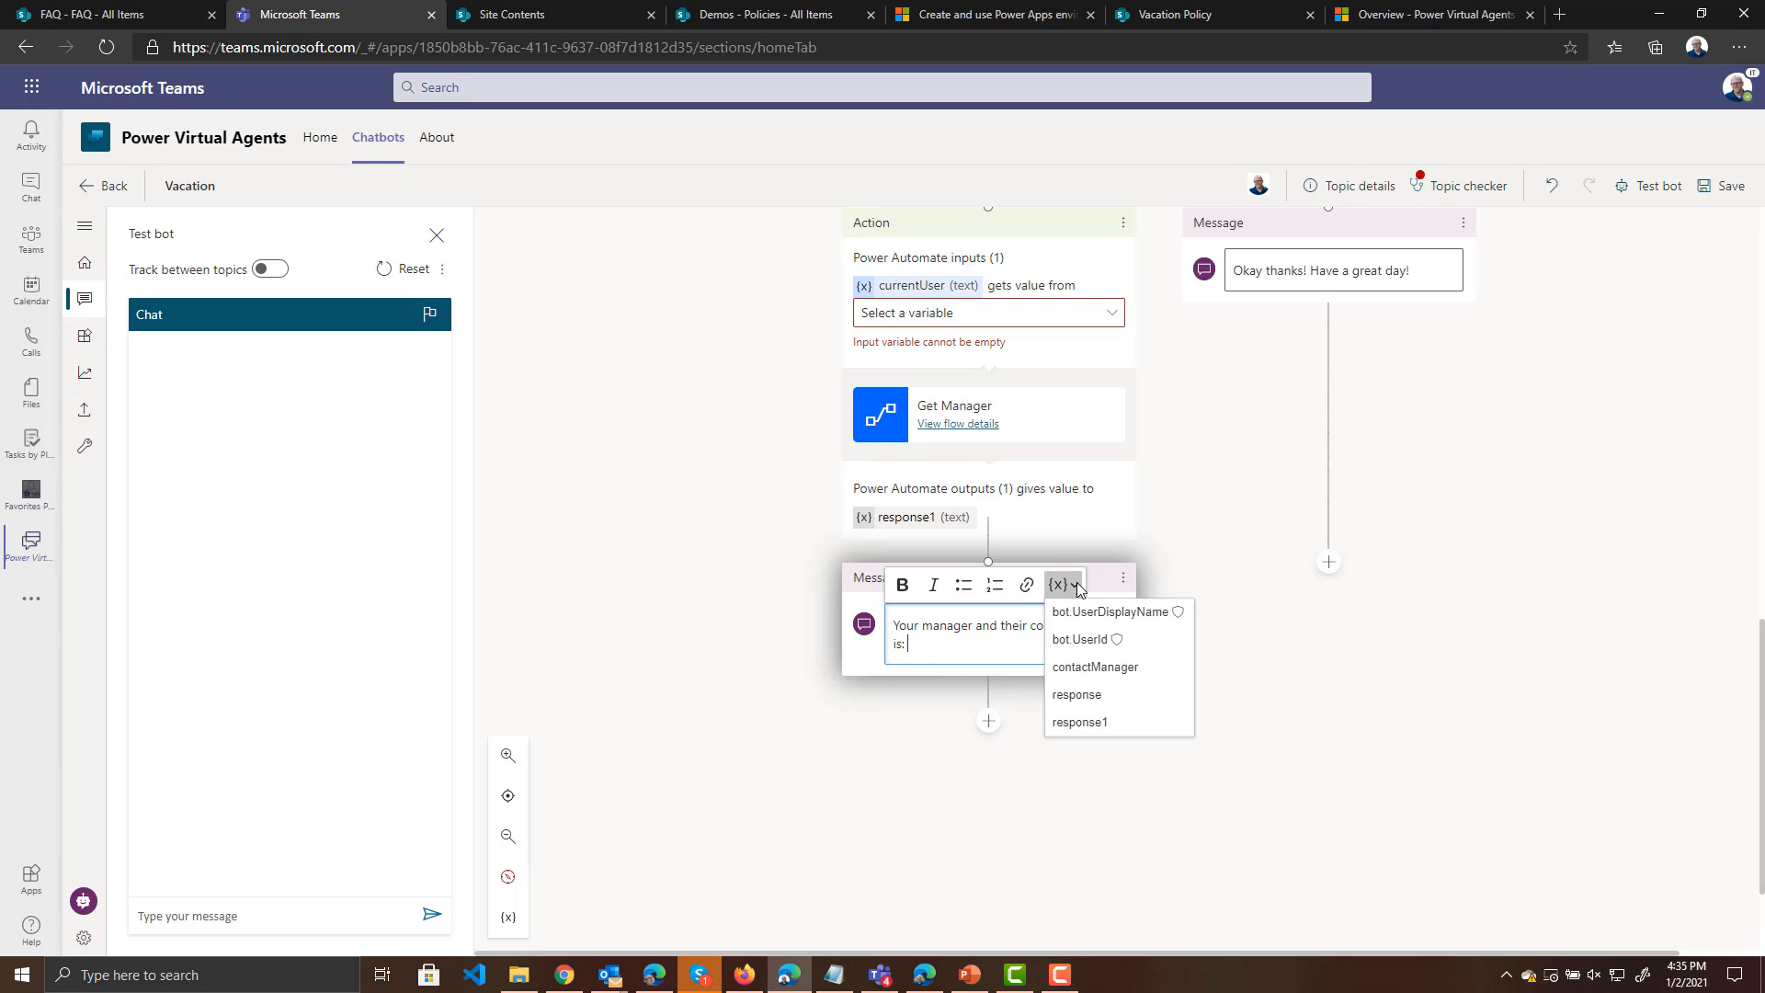
left_click(1094, 722)
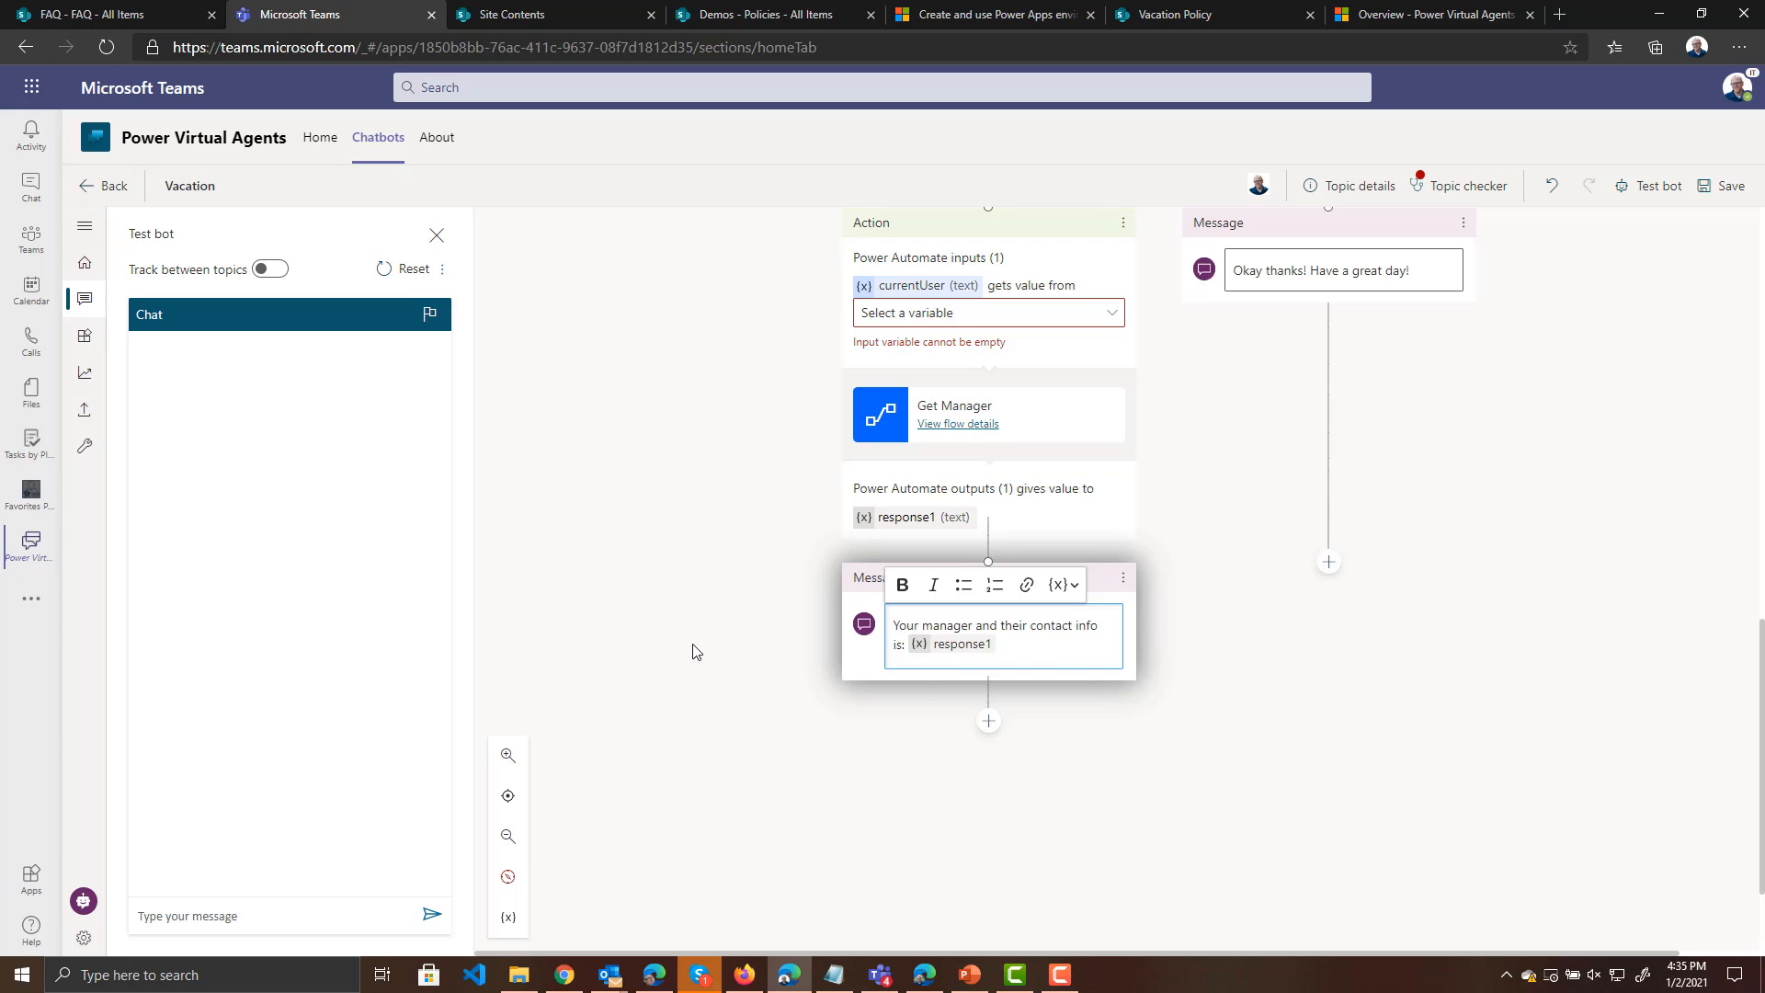
Set the Get Manager action's currentUser input to the bot.UserId variable and save the Vacation topic
scroll(698, 653, "up", 1)
scroll(930, 423, "up", 1)
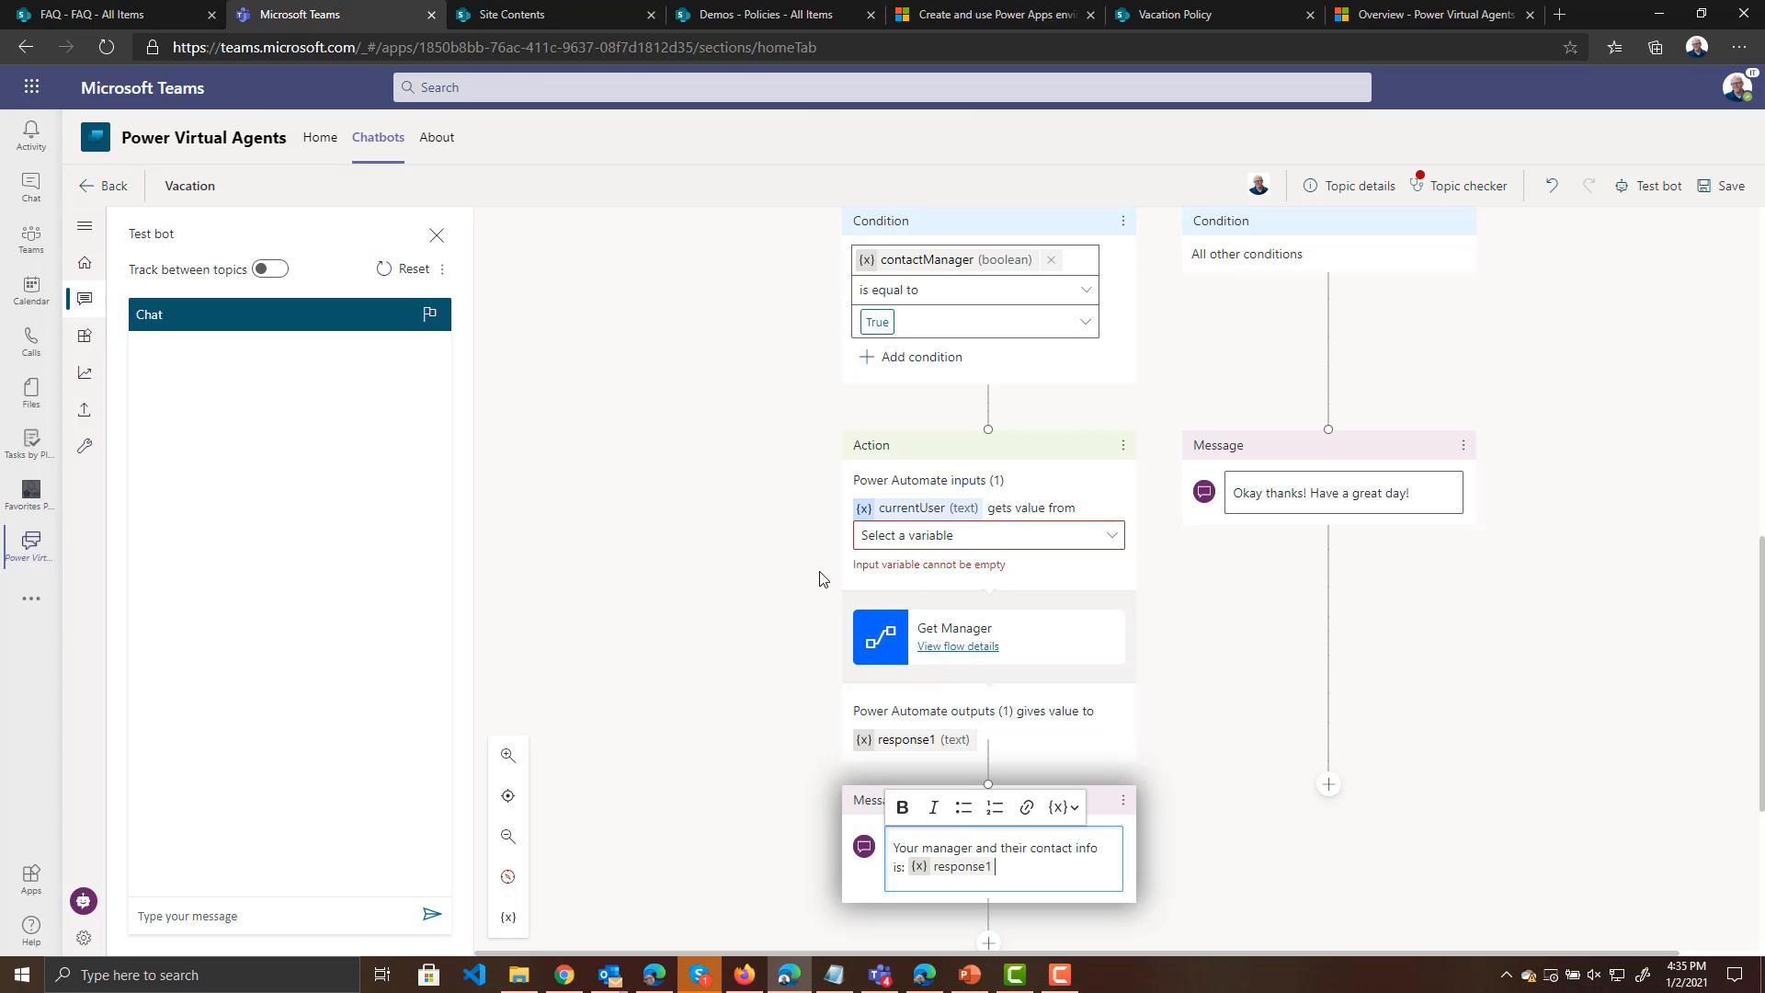
left_click(1115, 540)
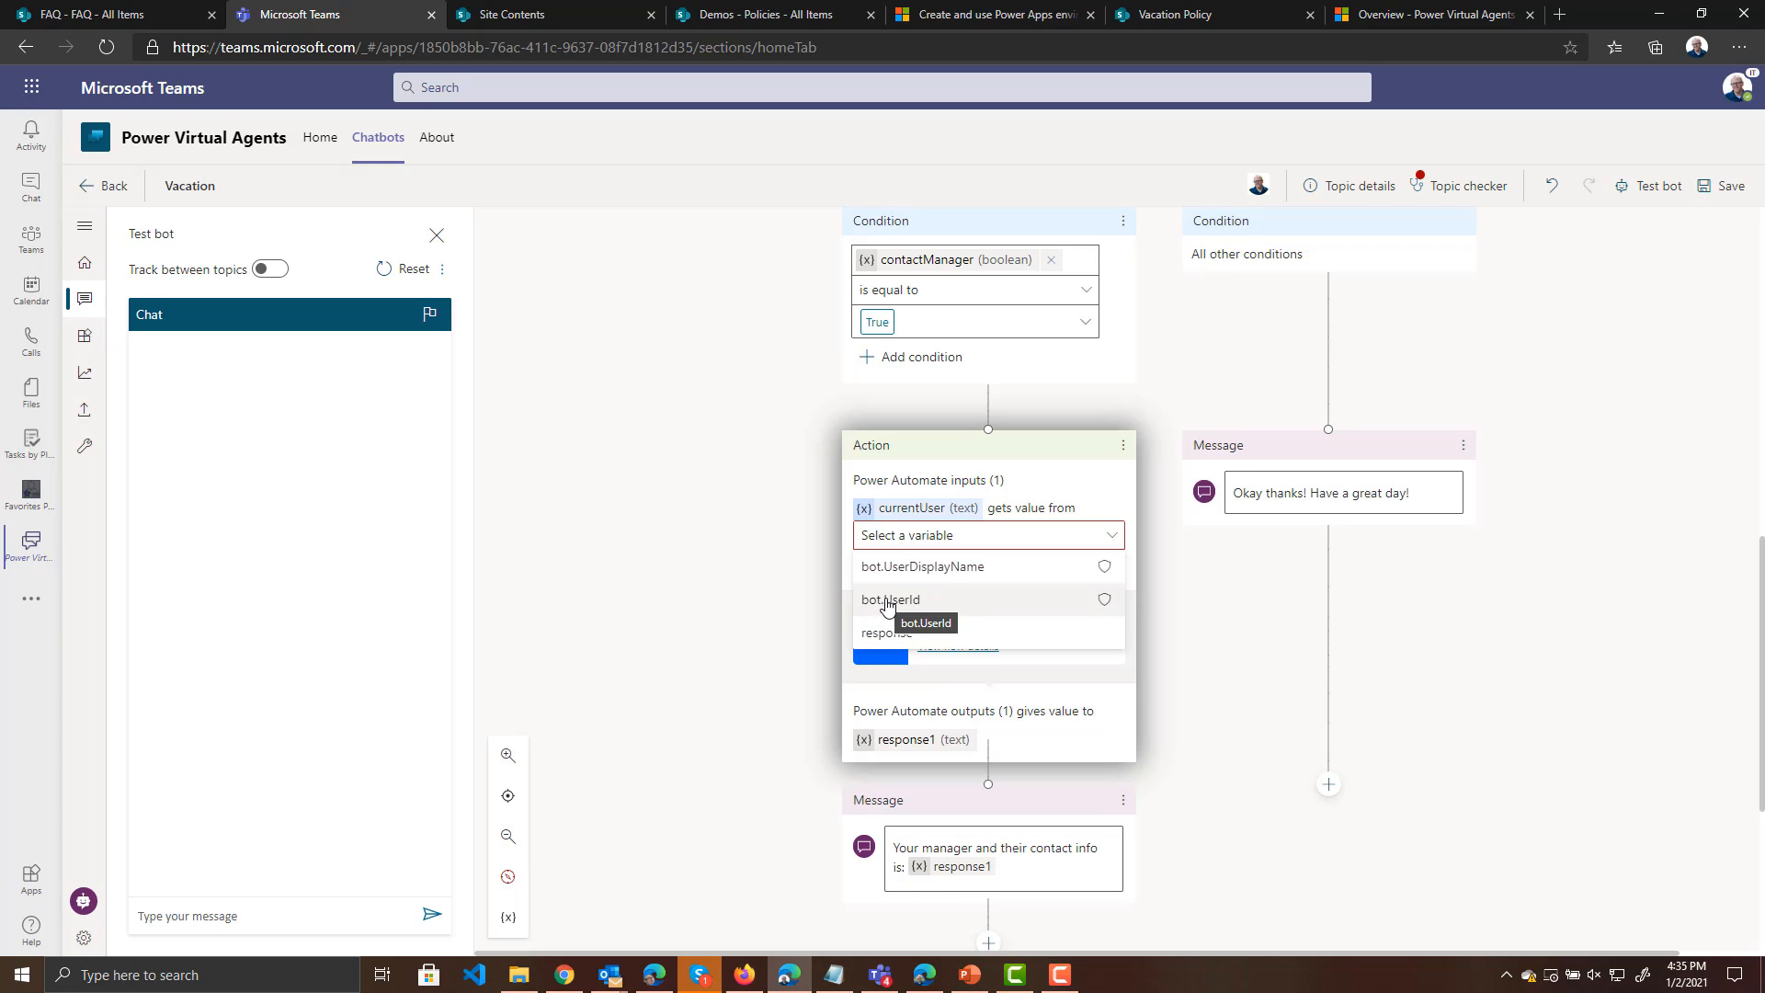
left_click(888, 601)
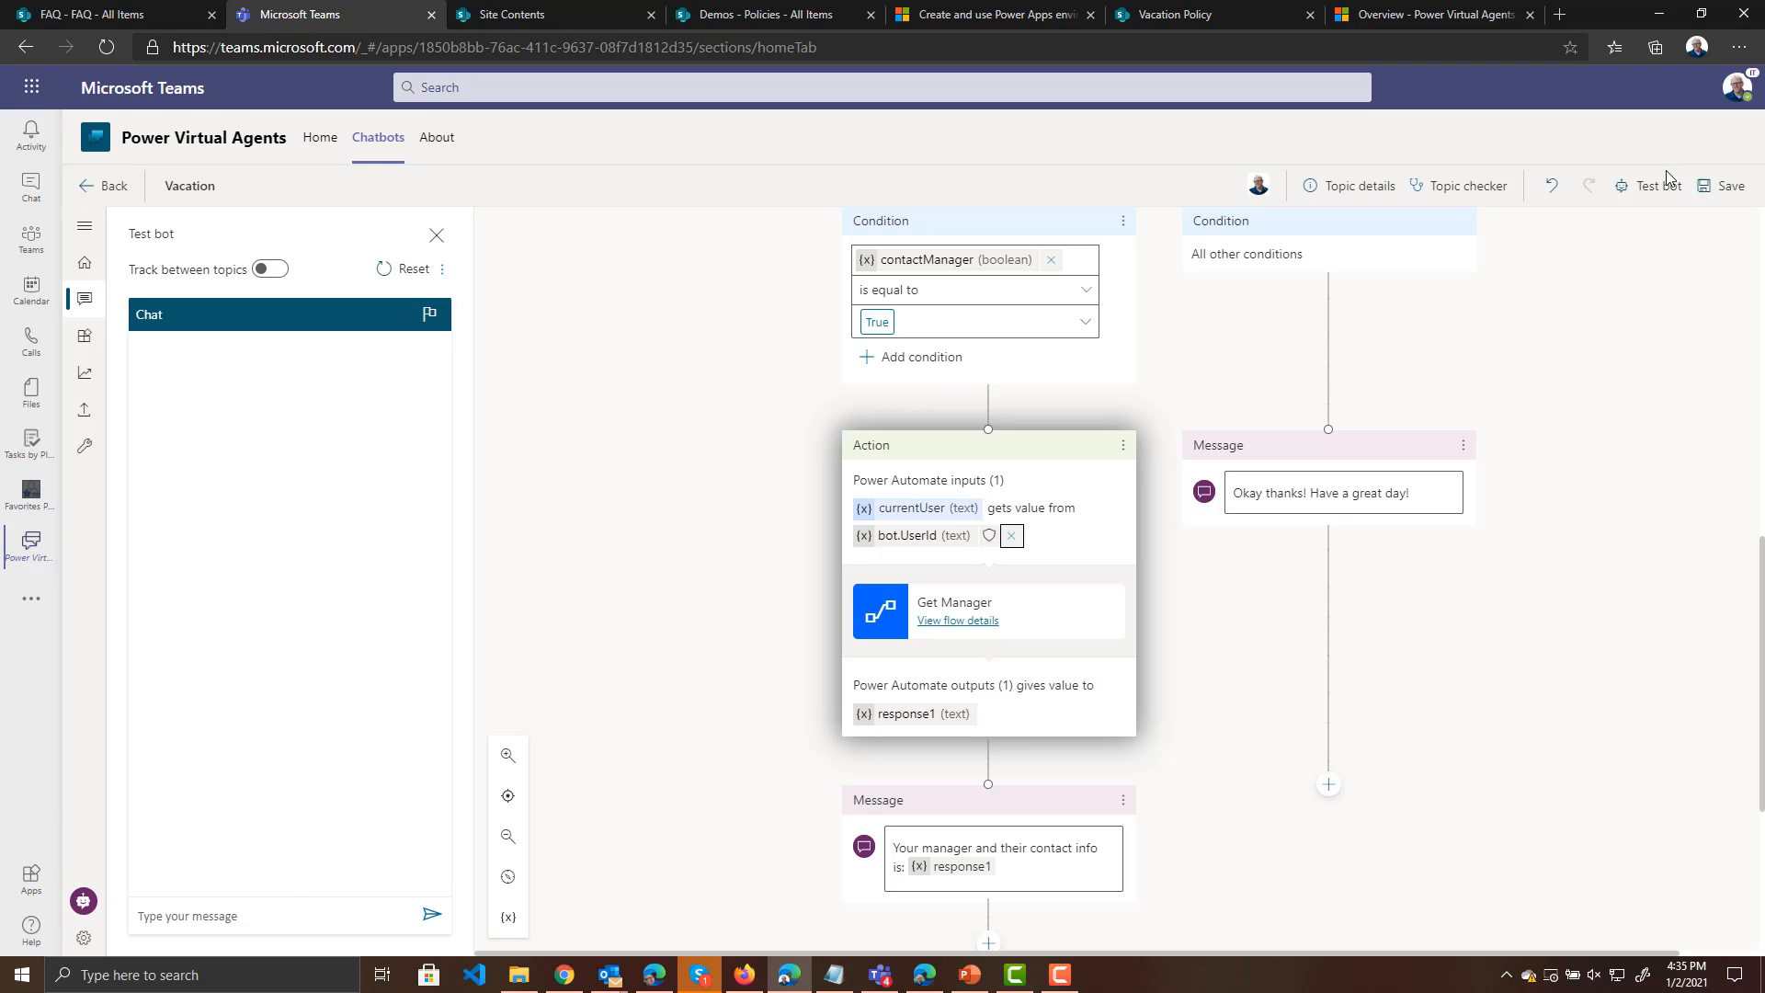
left_click(1726, 184)
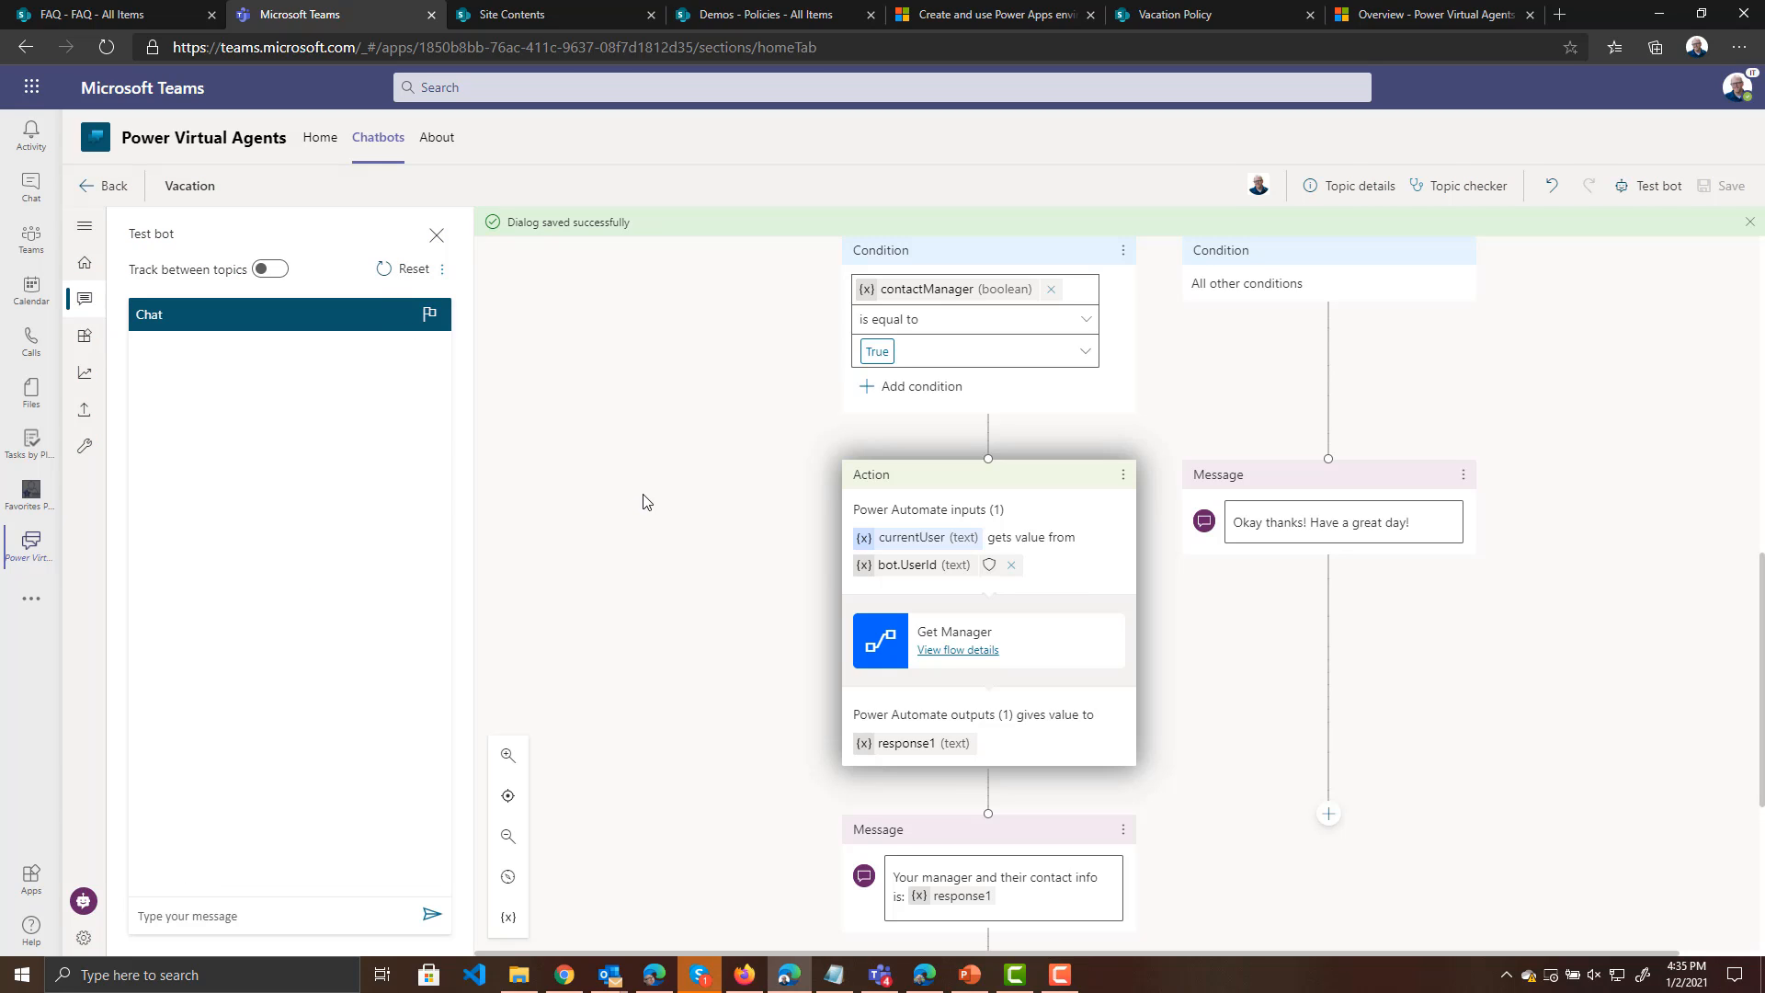
Reset the test bot conversation and greet the bot with "hello"
left_click(390, 273)
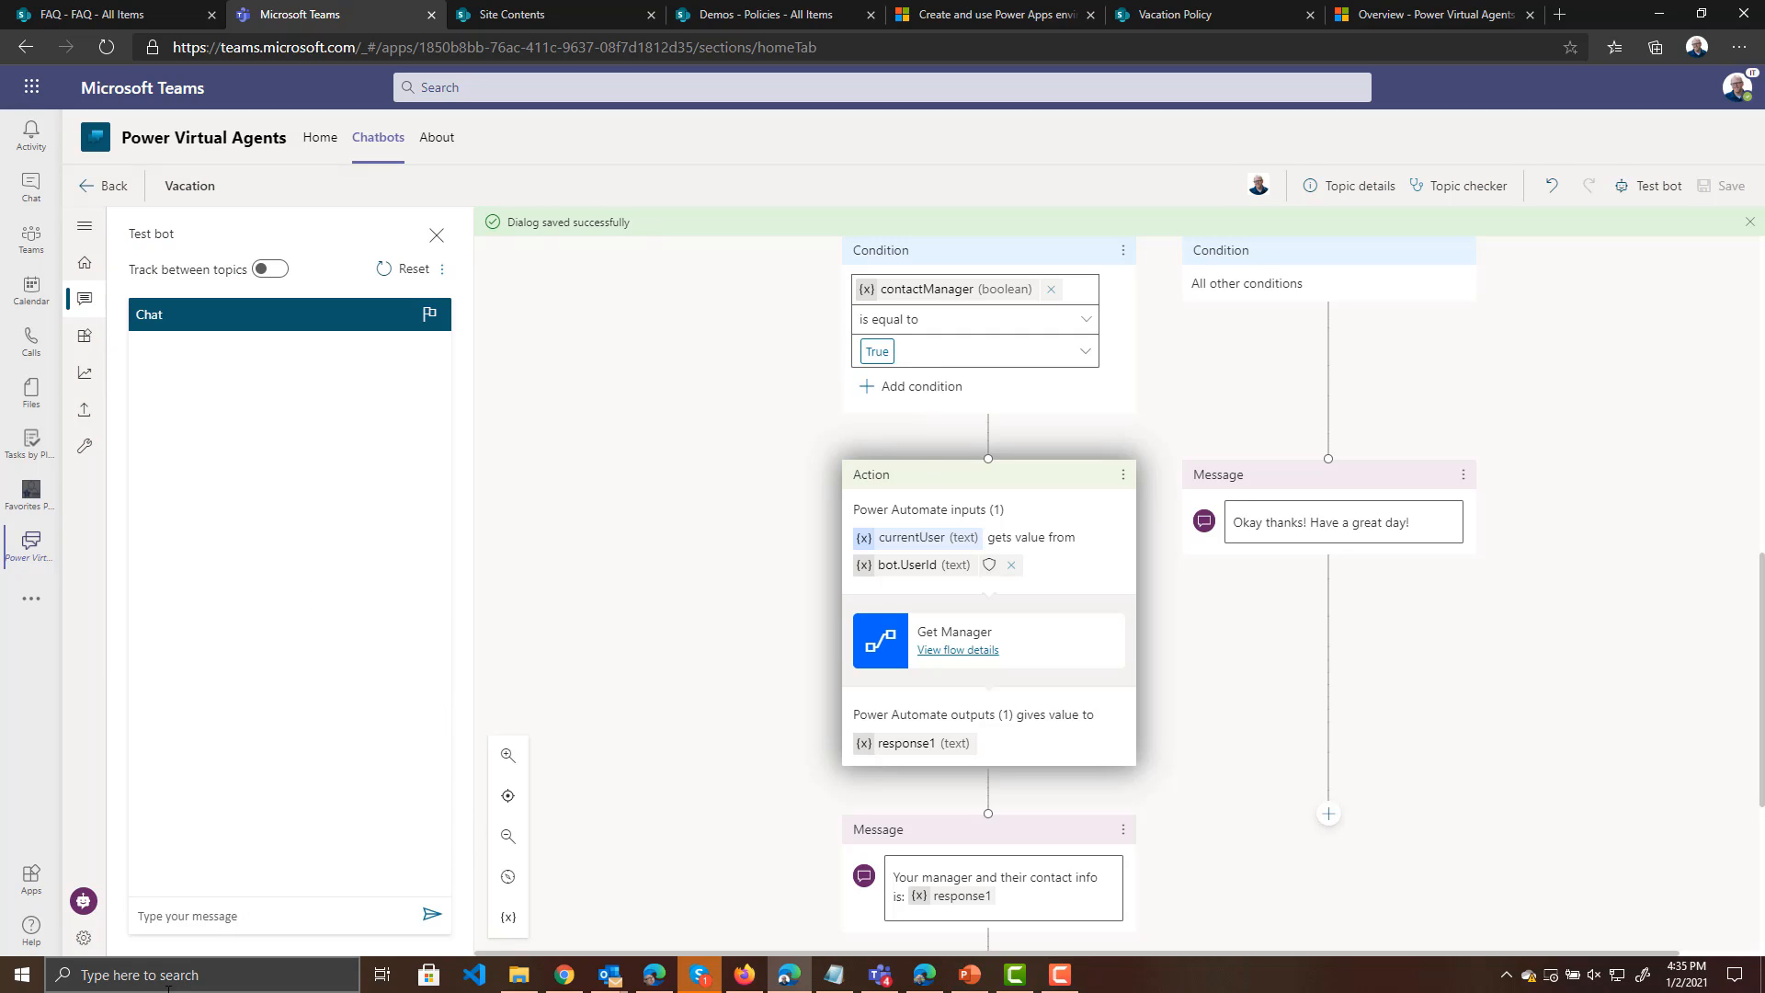
left_click(228, 912)
type("hello")
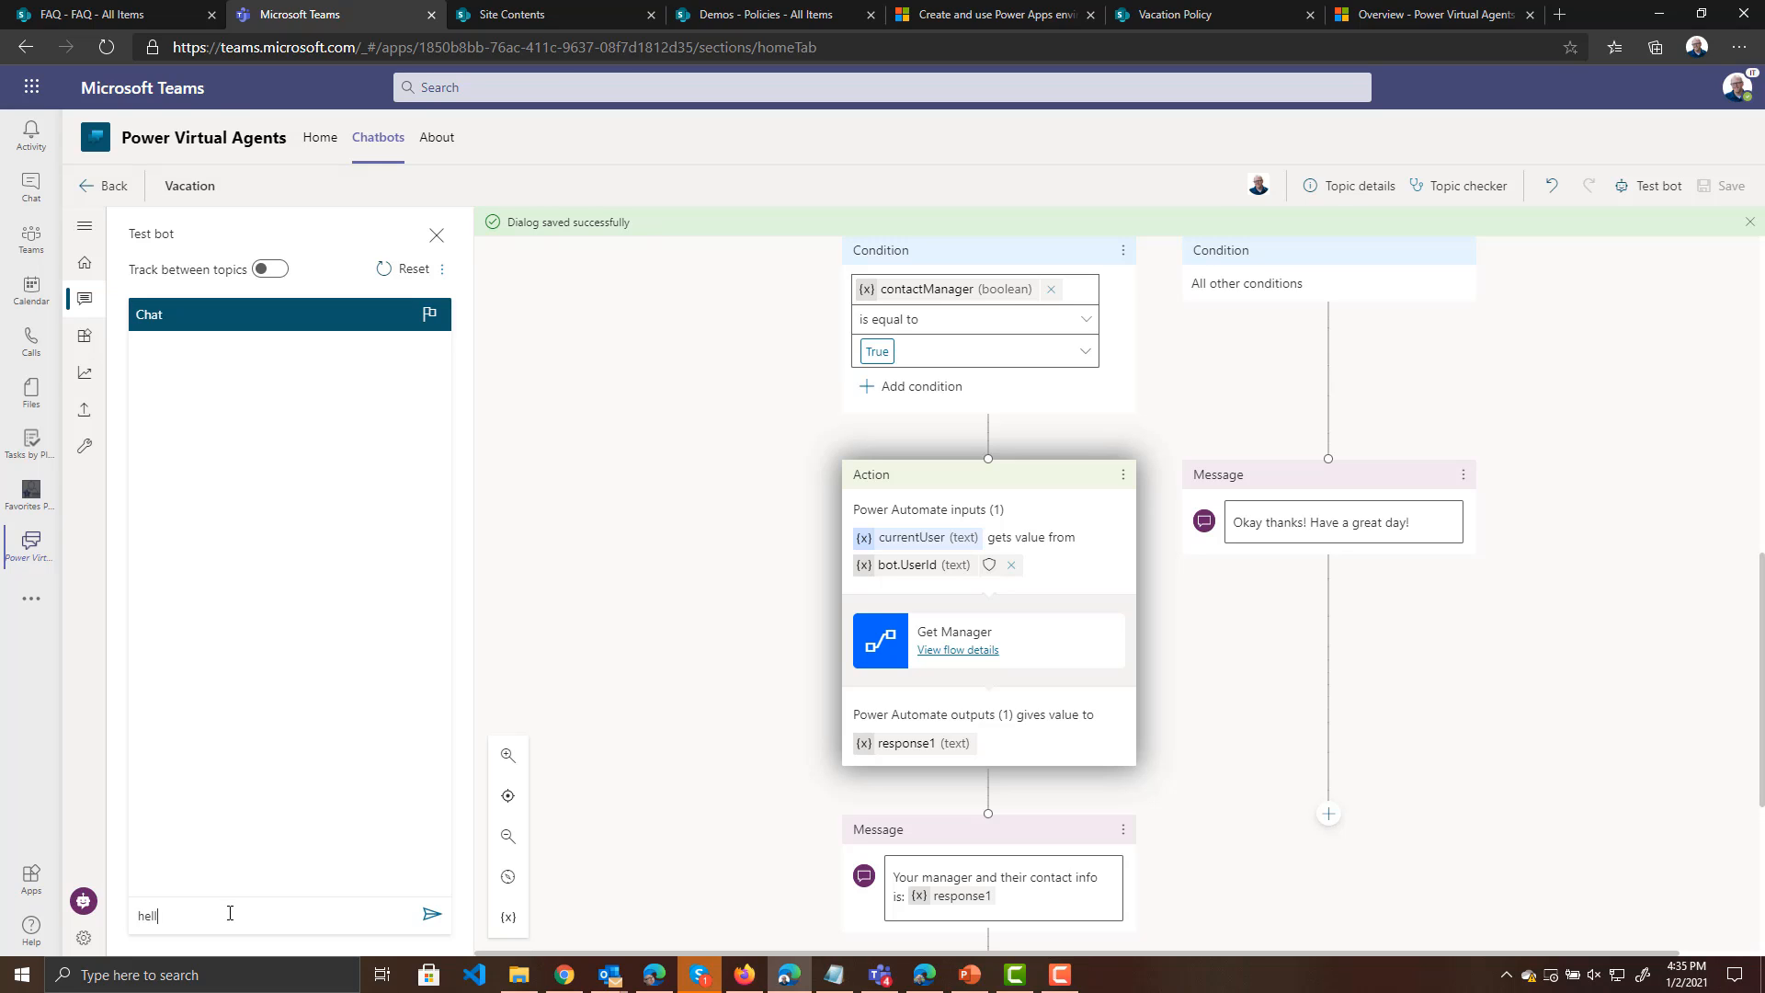
key("Return")
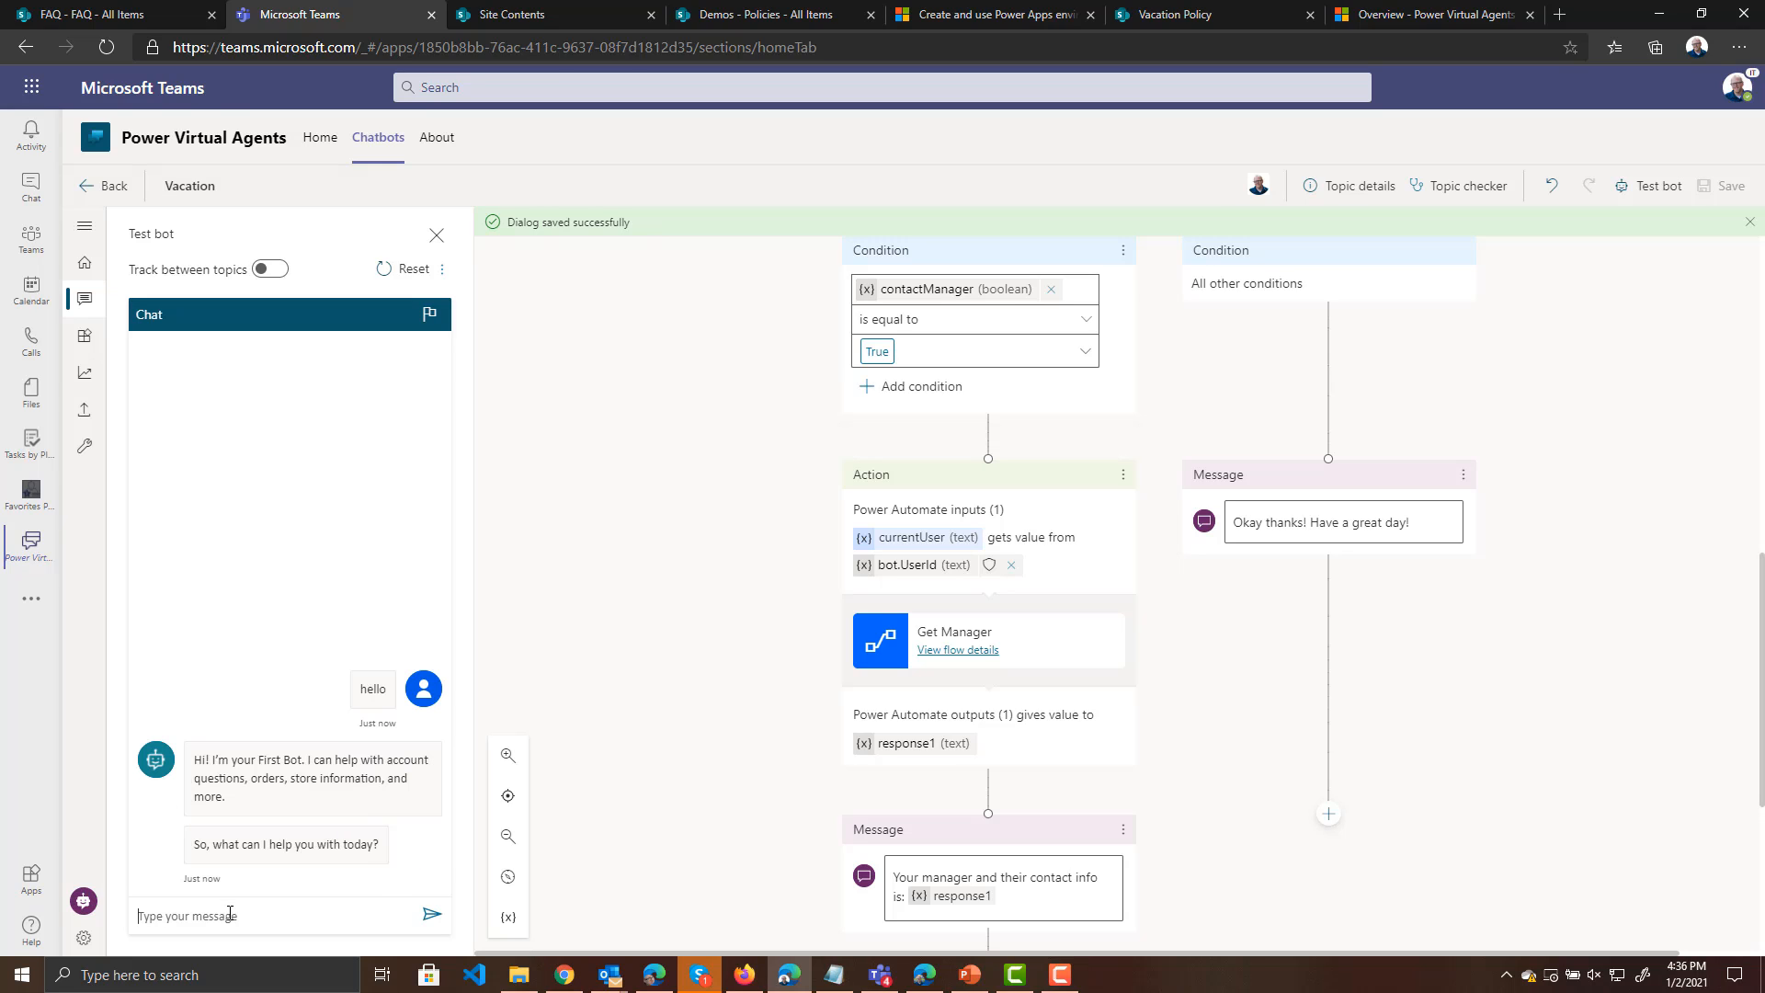
Ask the test bot "what is our vacation policy?" and answer No to the question about contacting the manager
type("what is our vacation p9ol")
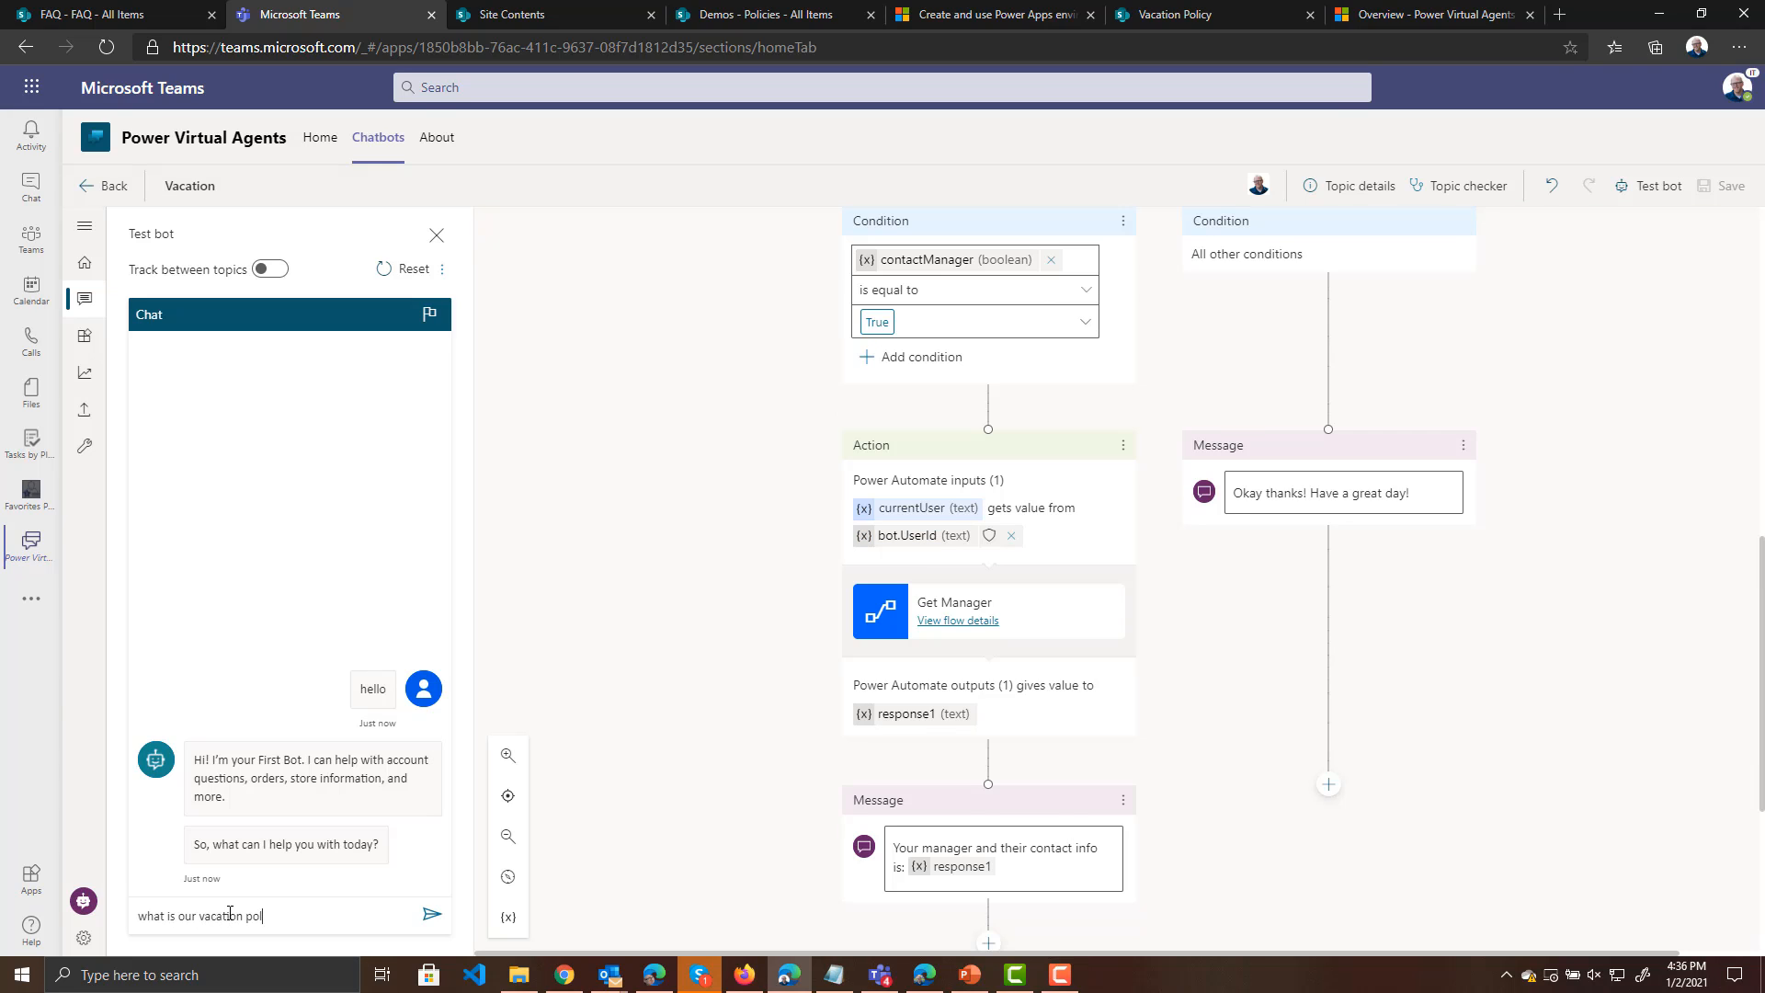
type("icy?")
key("Return")
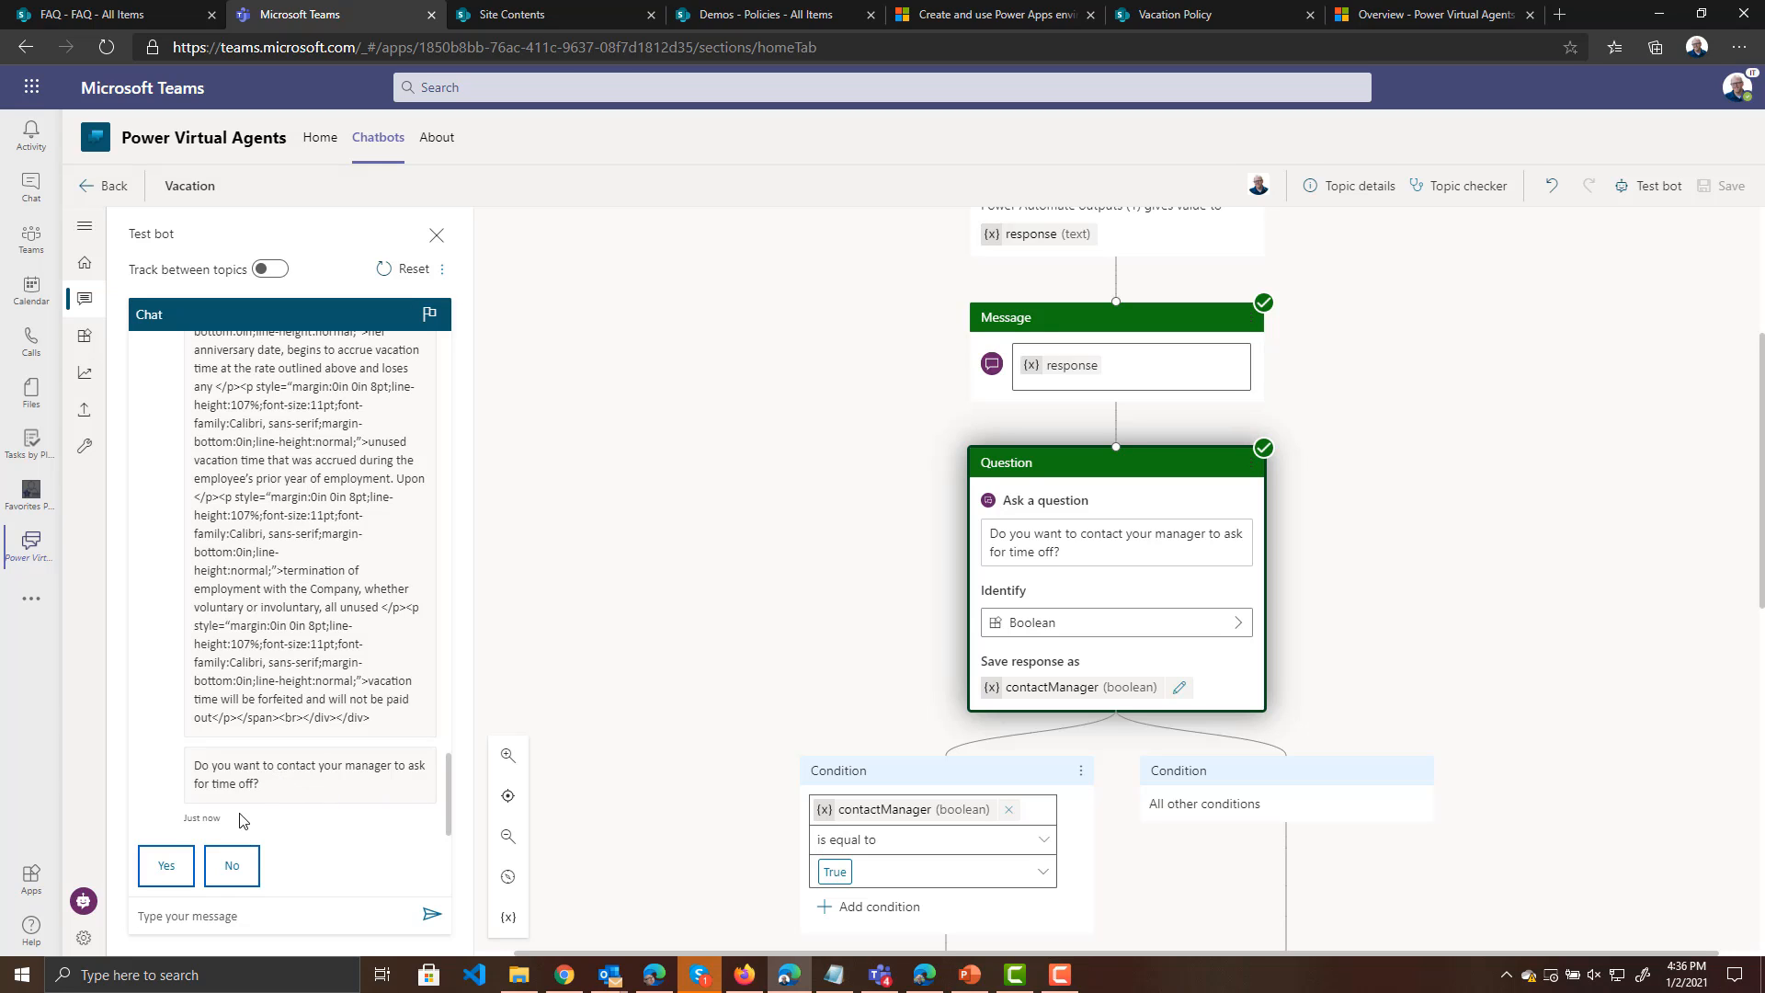
left_click(228, 867)
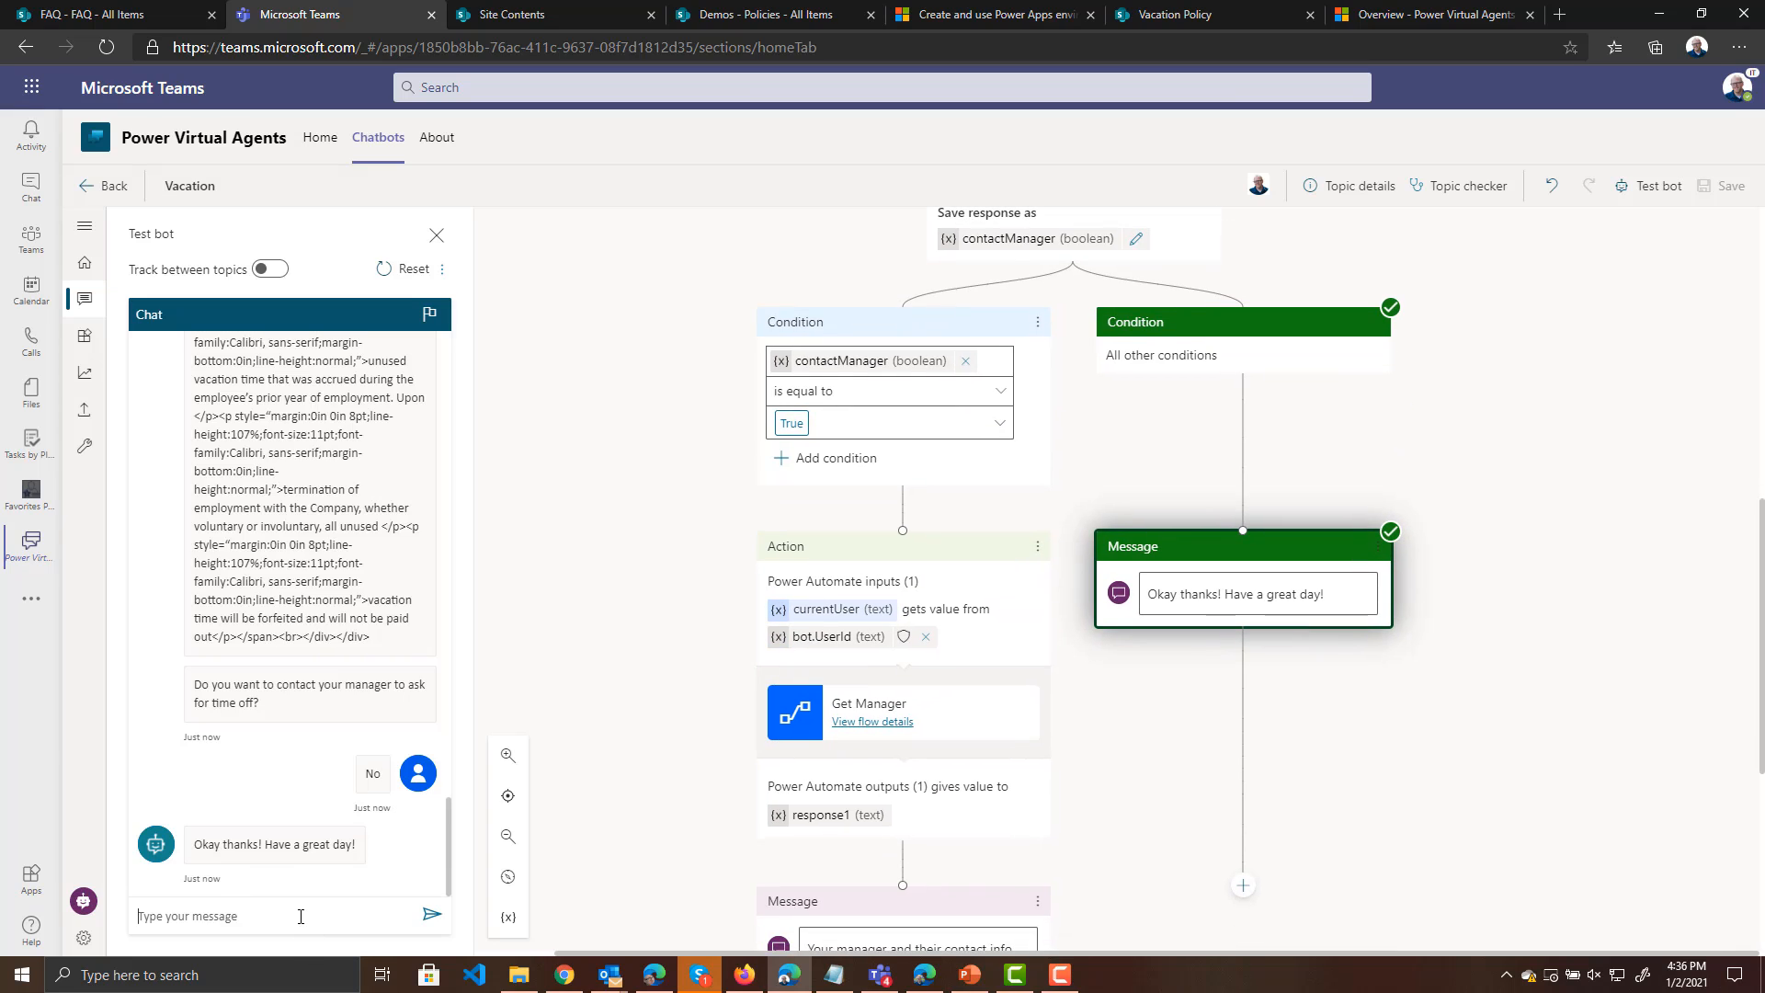
Ask the test bot the vacation policy question again and answer Yes to contacting the manager
type("what is our vacation policy?")
key("Return")
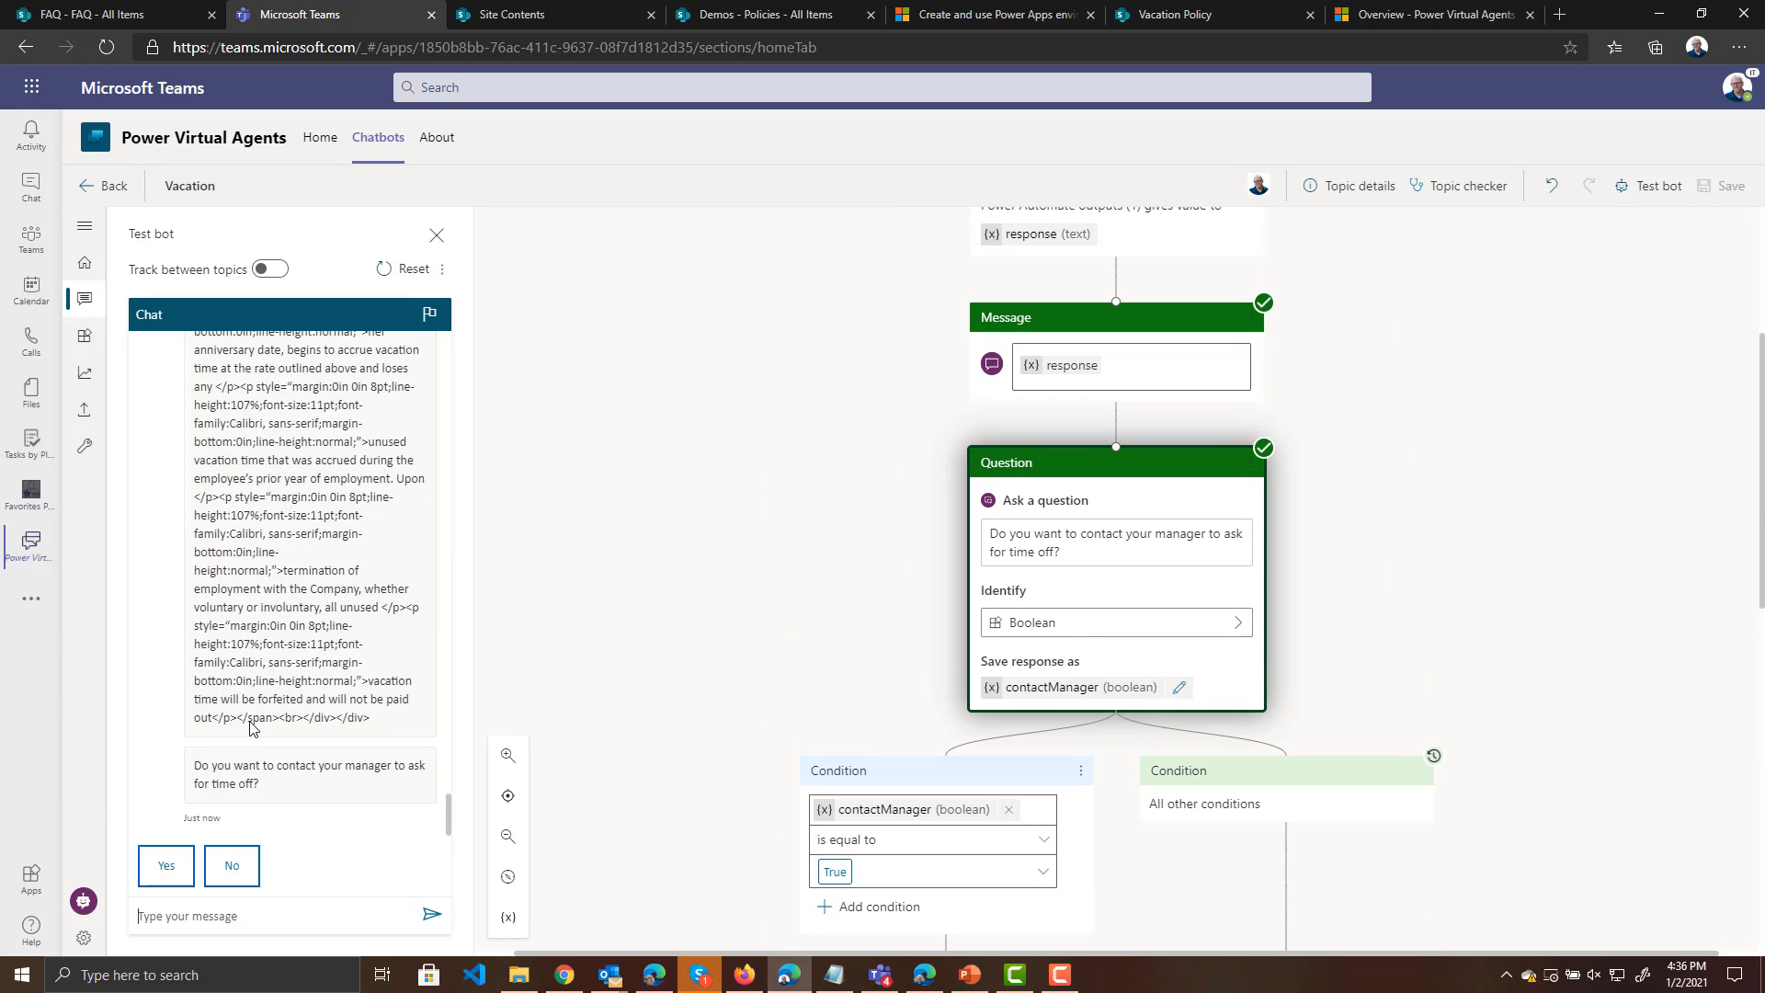
left_click(164, 865)
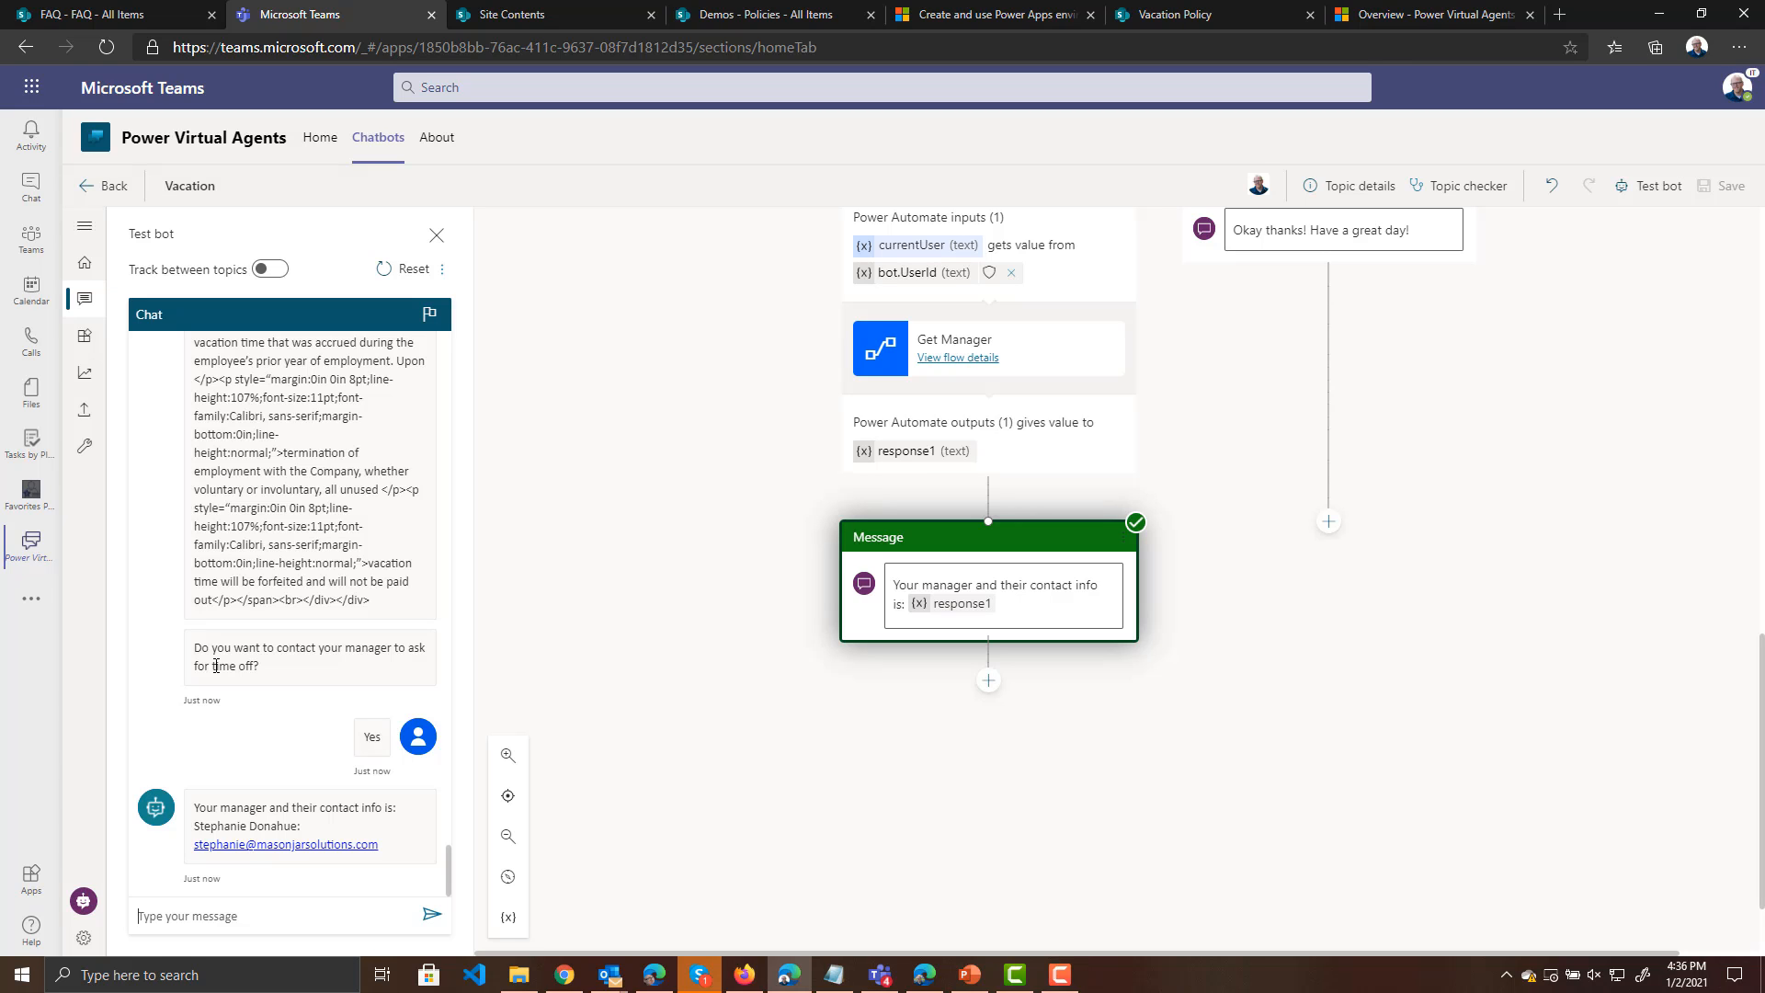
Leave the Vacation topic and publish the latest content of First Bot
left_click(92, 185)
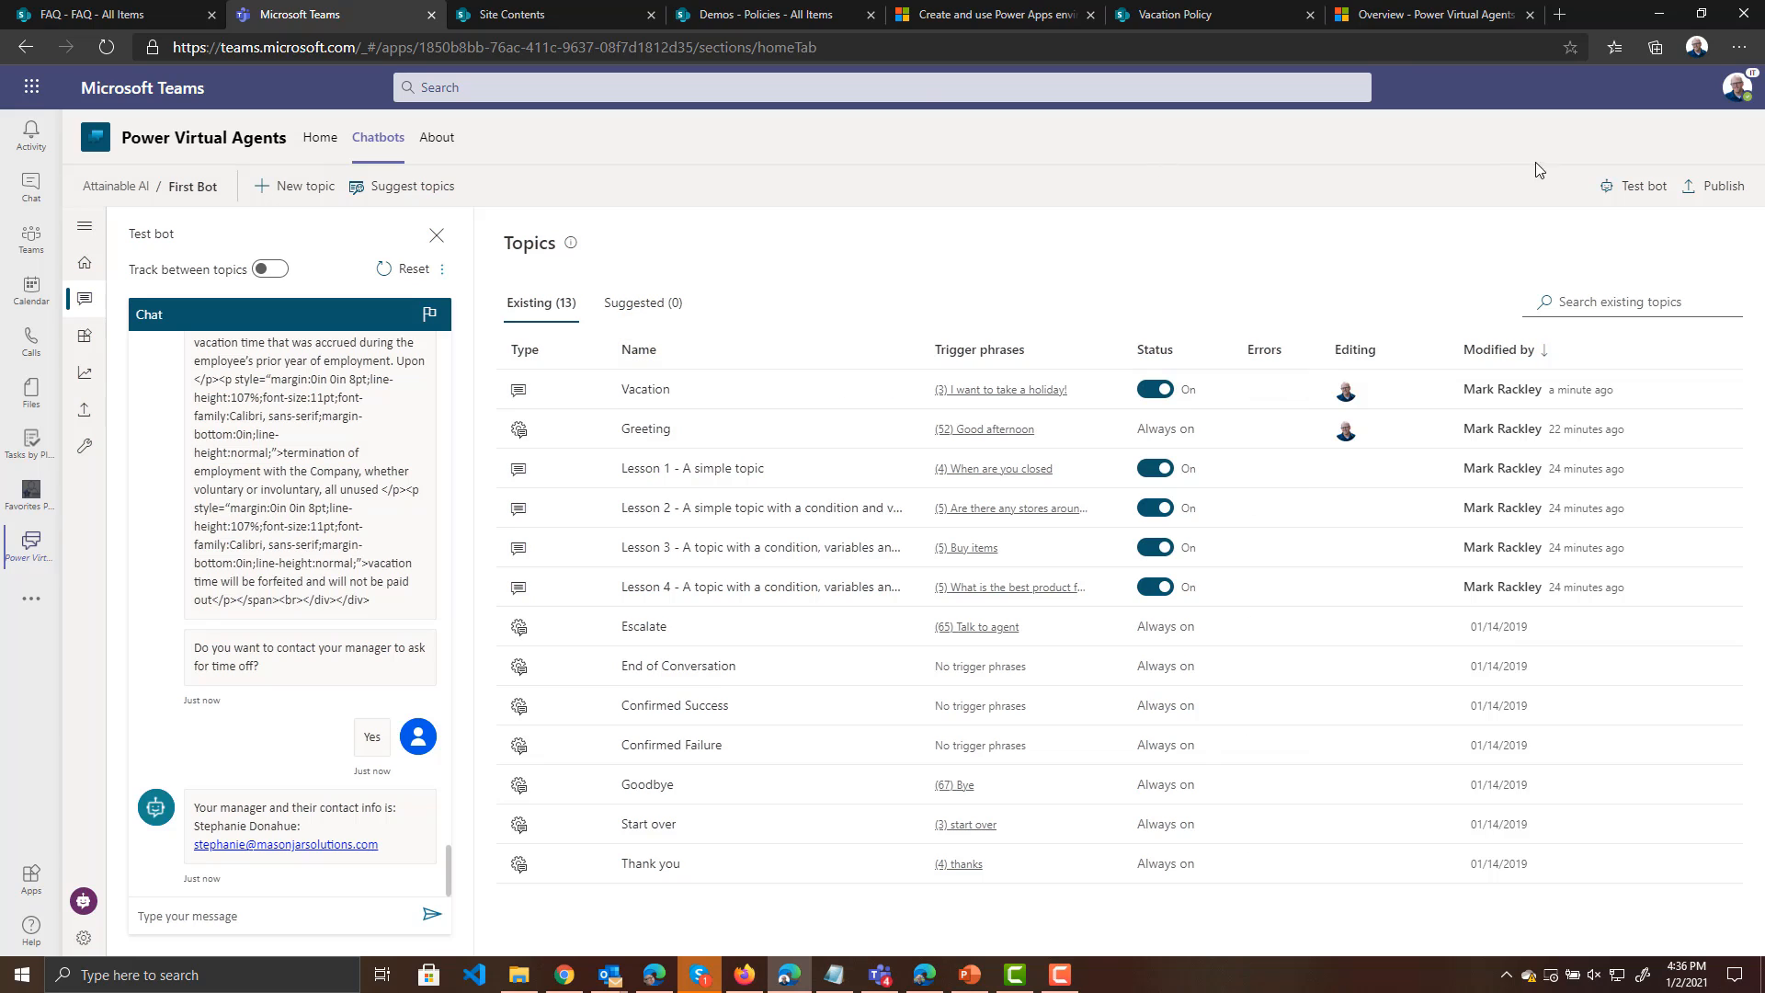
left_click(1718, 185)
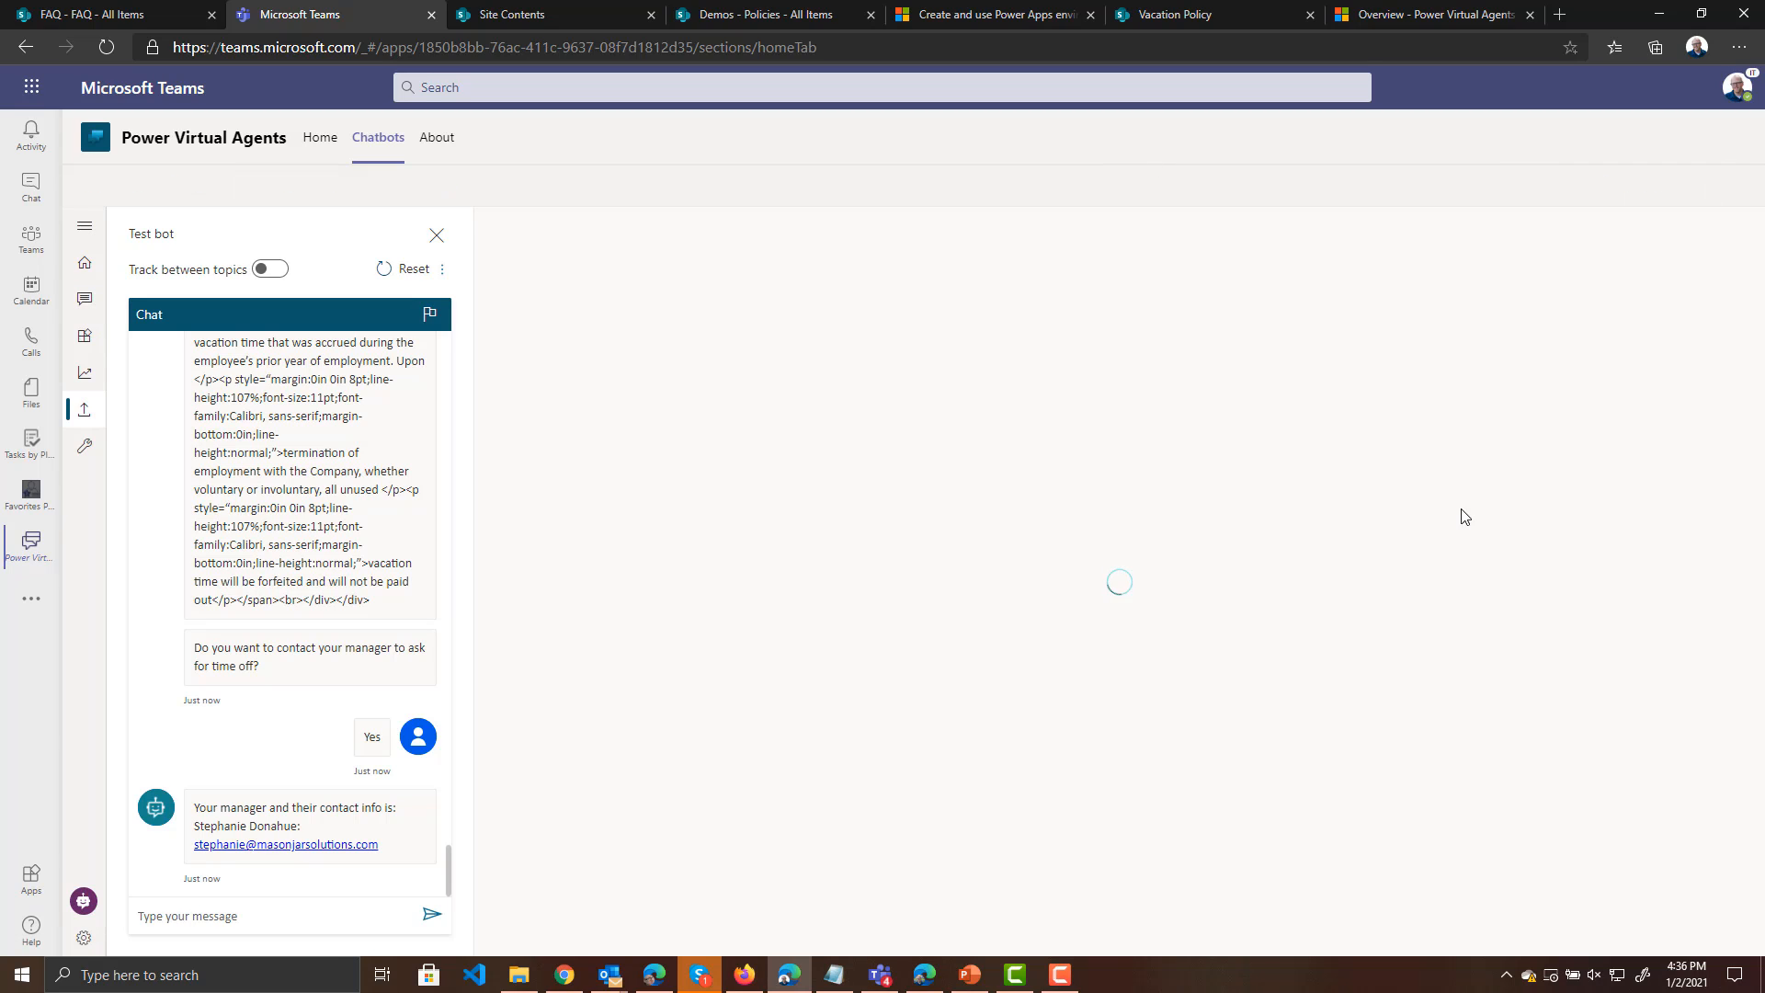
left_click(578, 359)
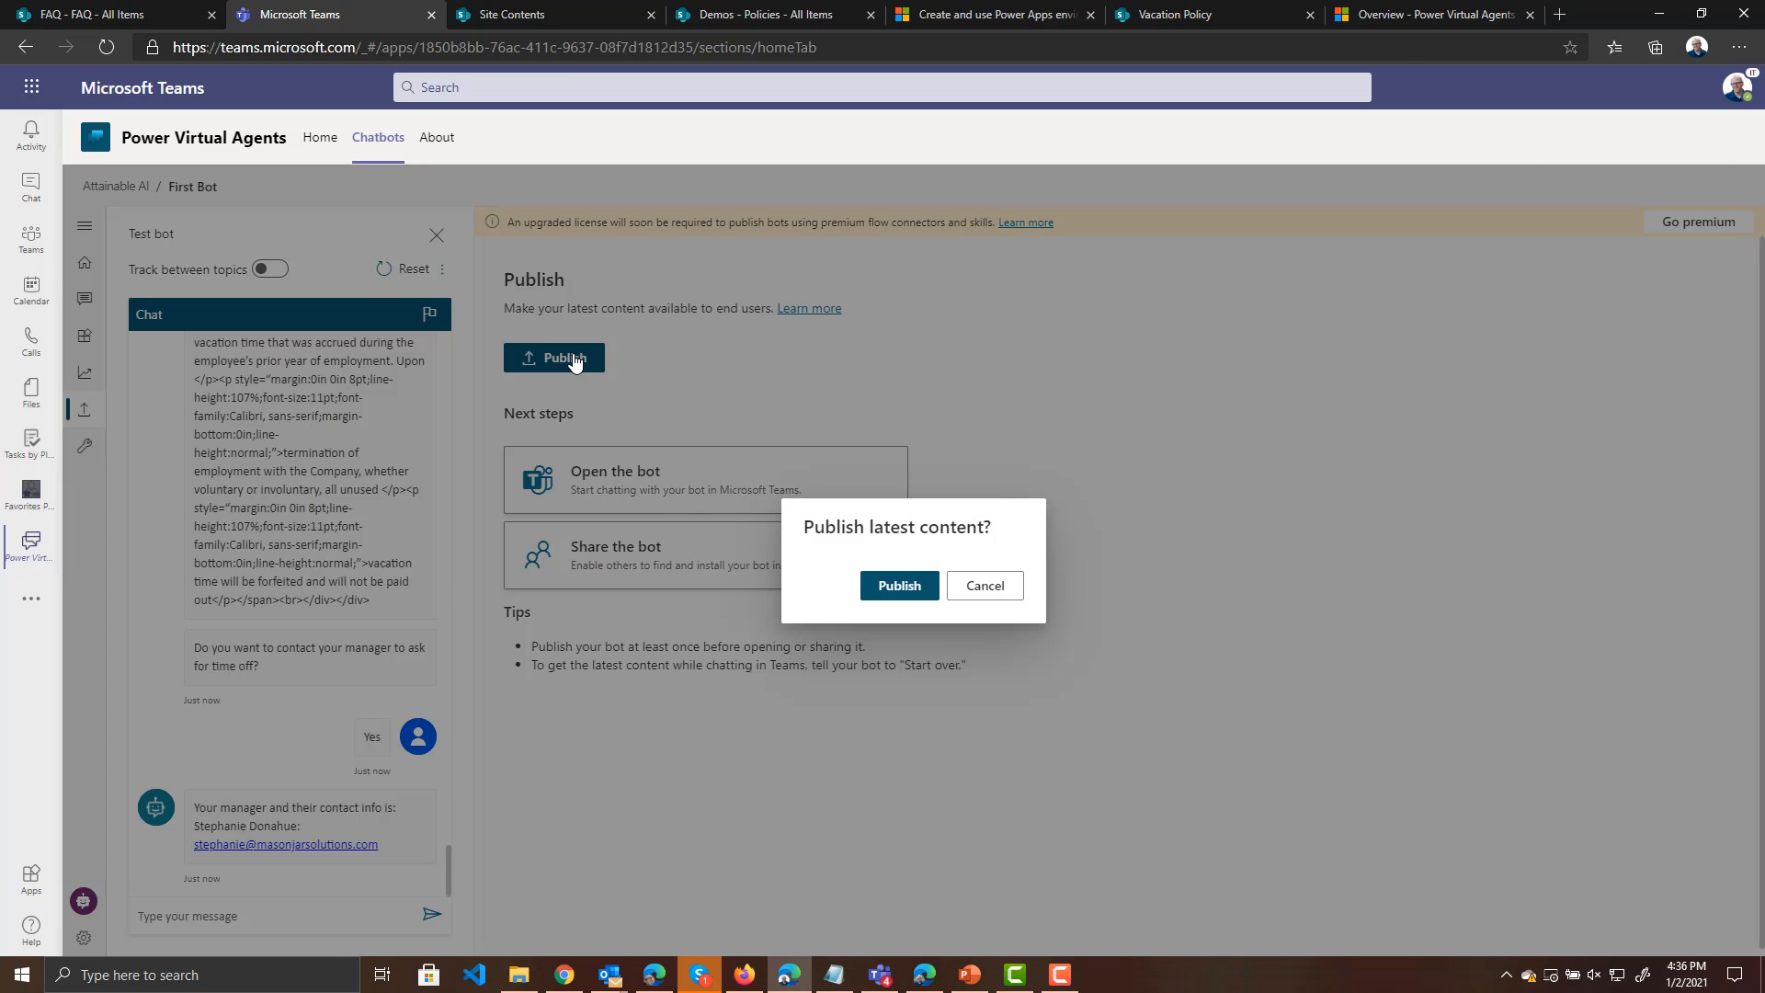
left_click(896, 585)
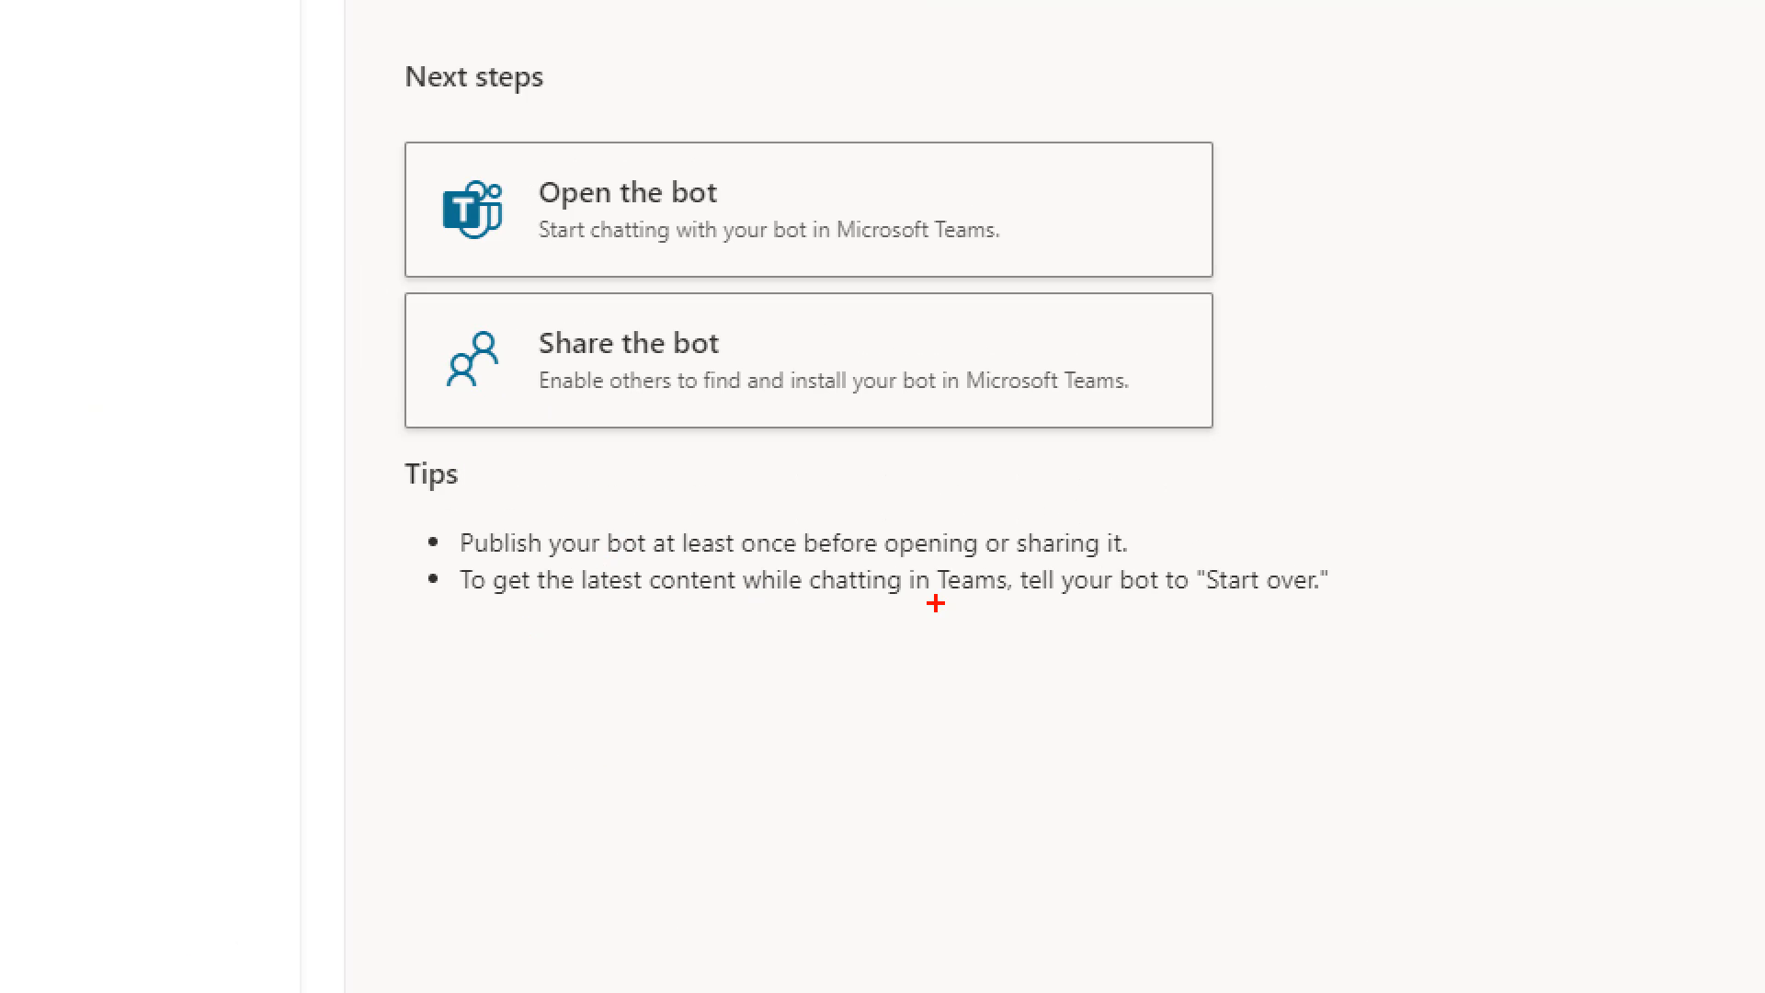
mouse_move(1221, 525)
left_mouse_down()
mouse_move(1178, 543)
mouse_move(1252, 657)
mouse_move(1278, 558)
mouse_move(1165, 539)
left_mouse_up()
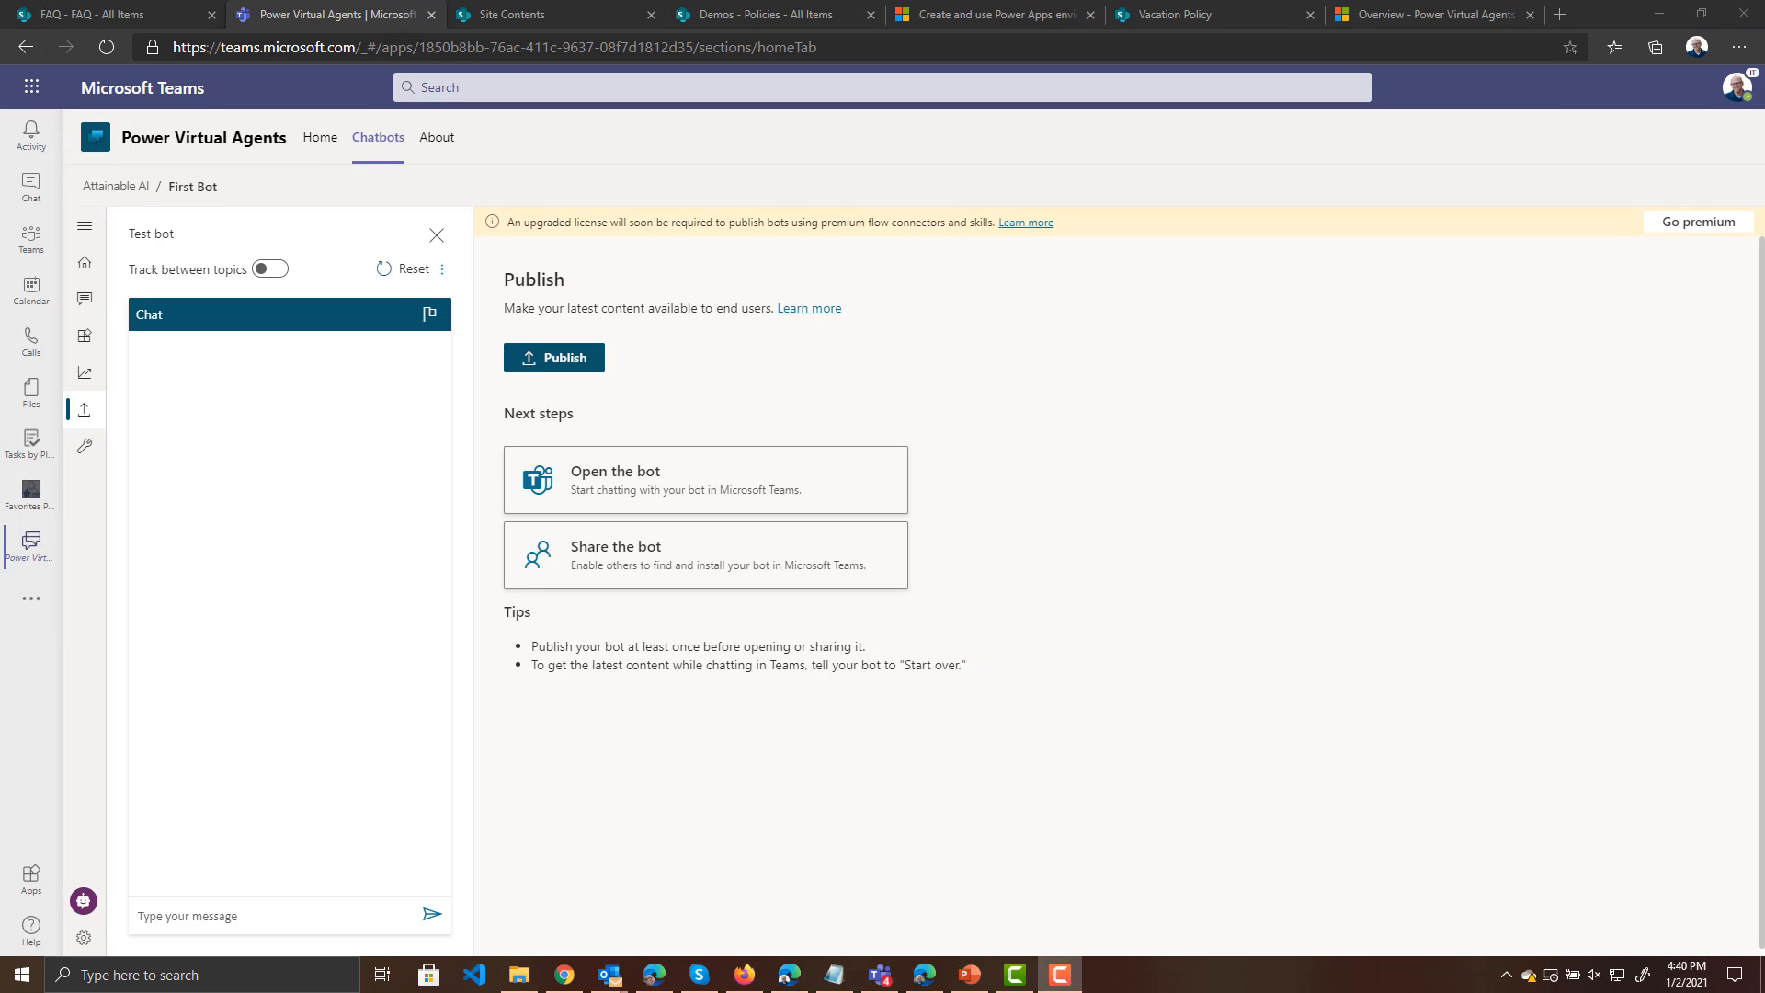
Open the published First Bot in Teams by adding the app, and send it "Start over" to load the latest content
left_click(671, 485)
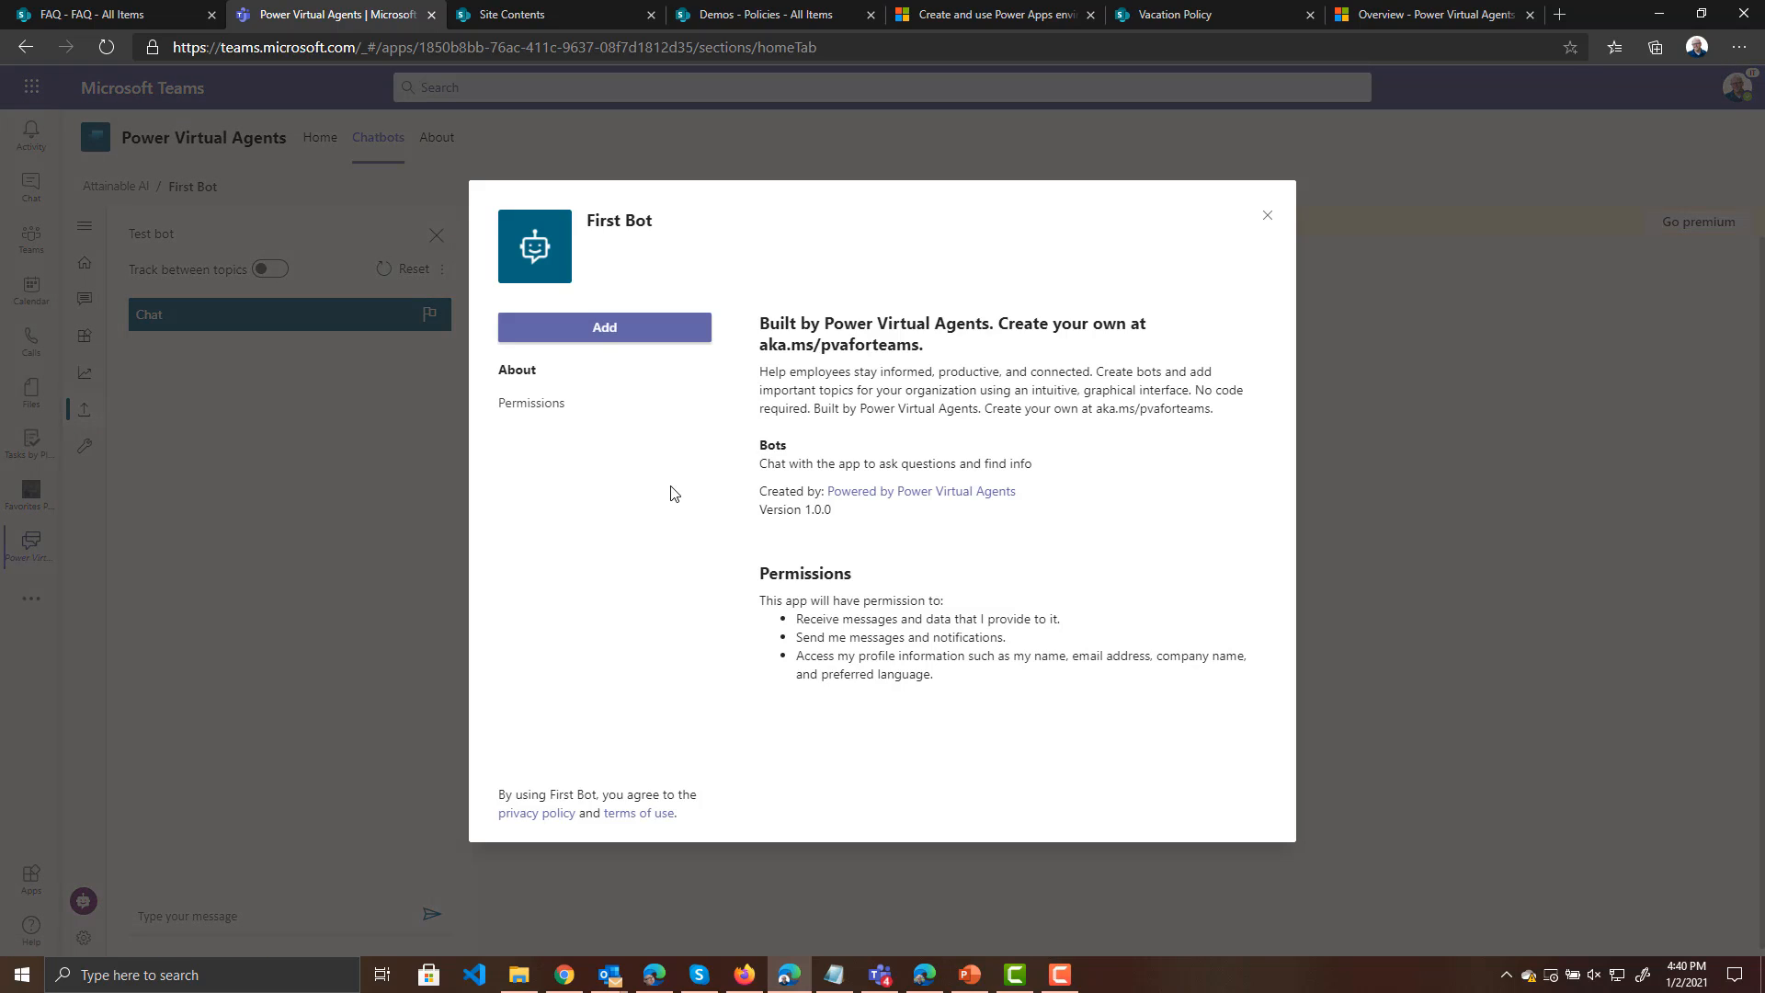
left_click(592, 328)
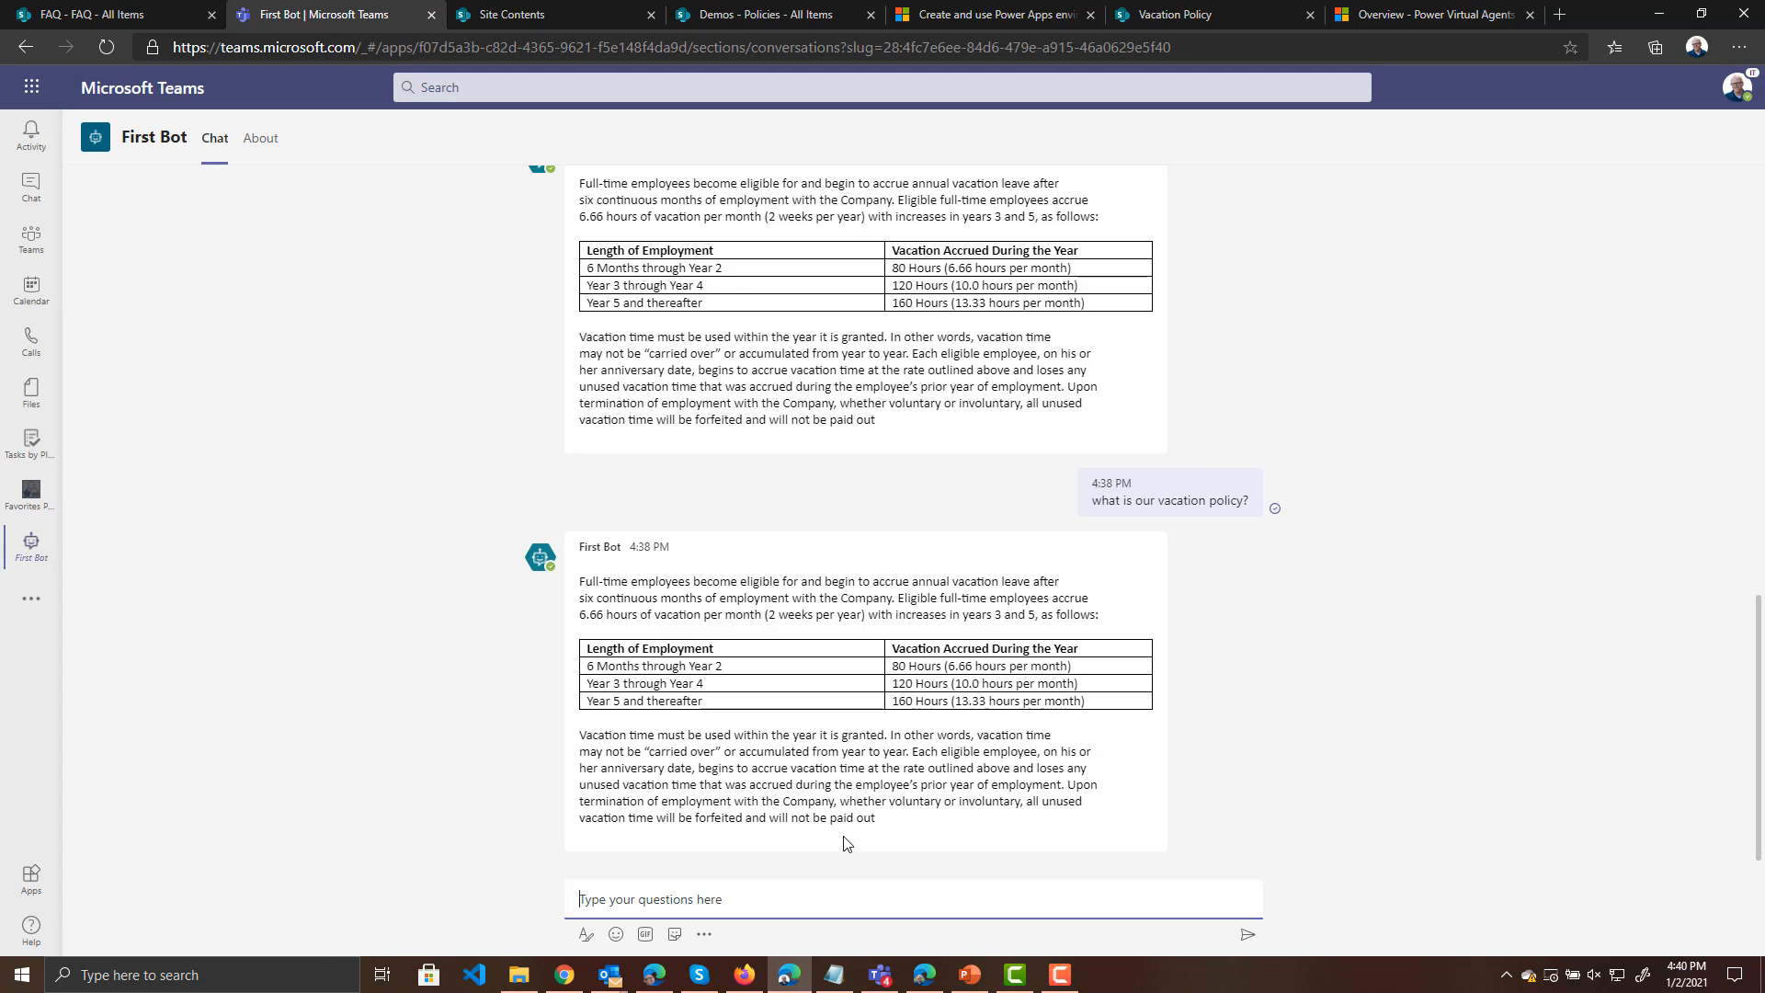
type("Start over")
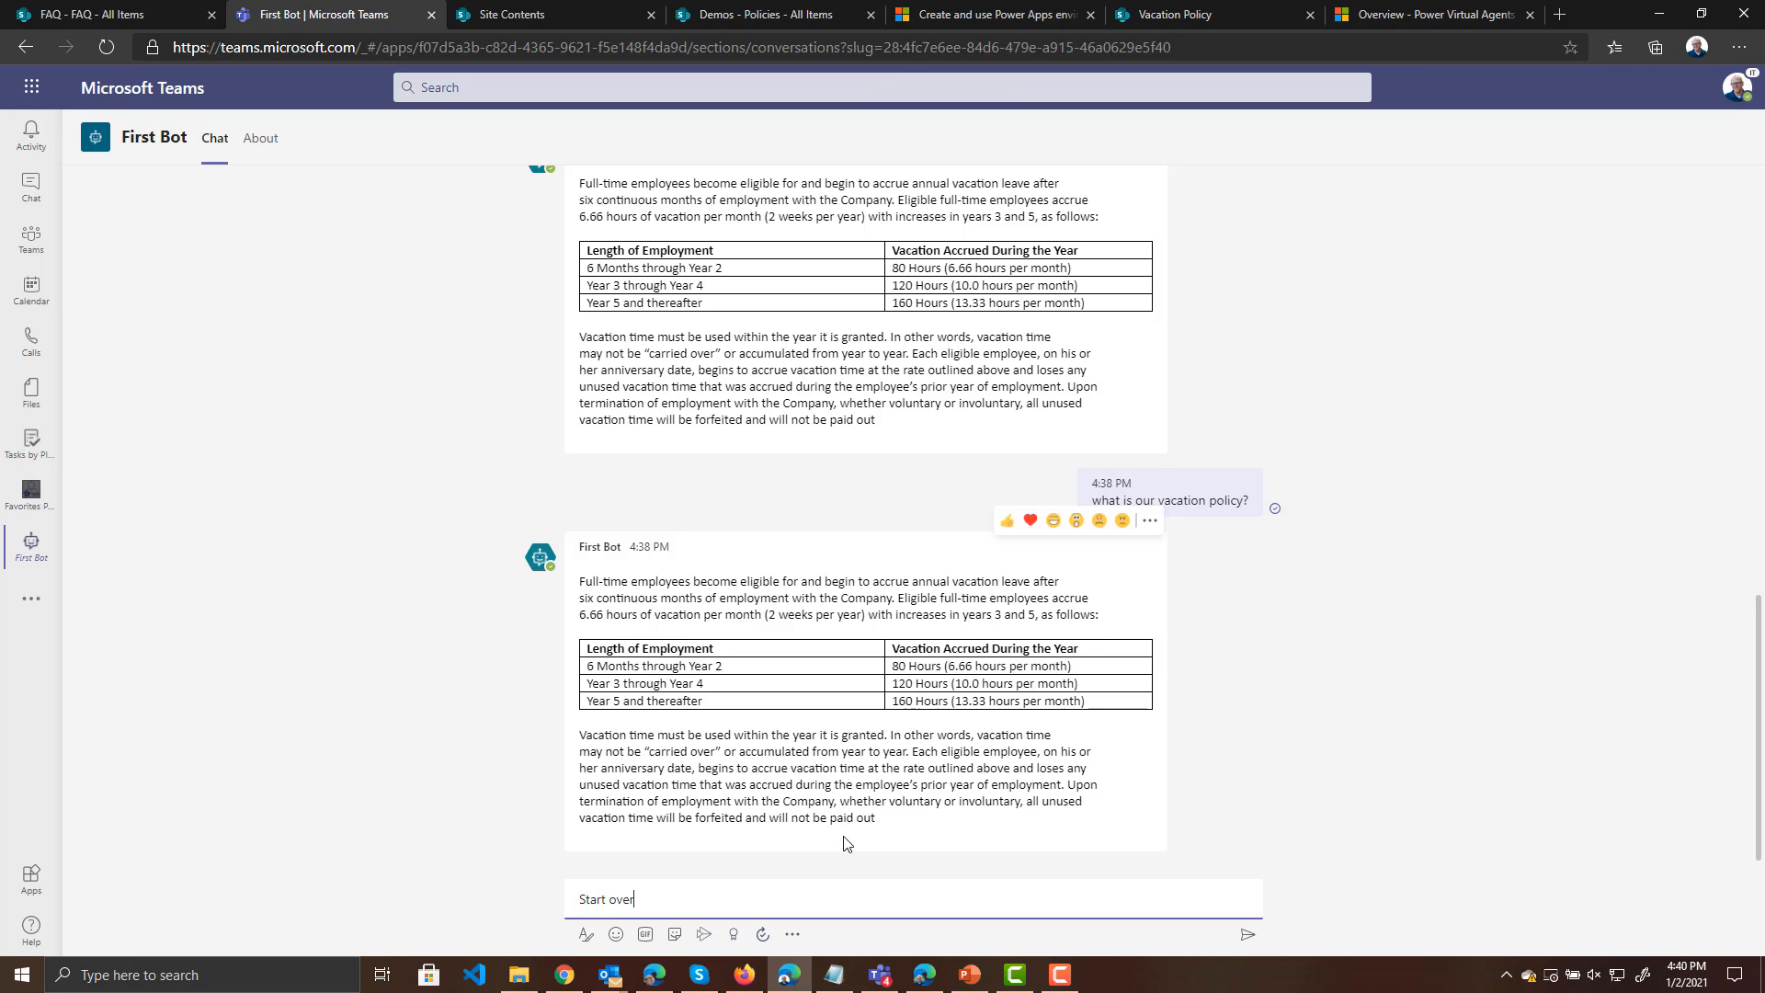
key("Return")
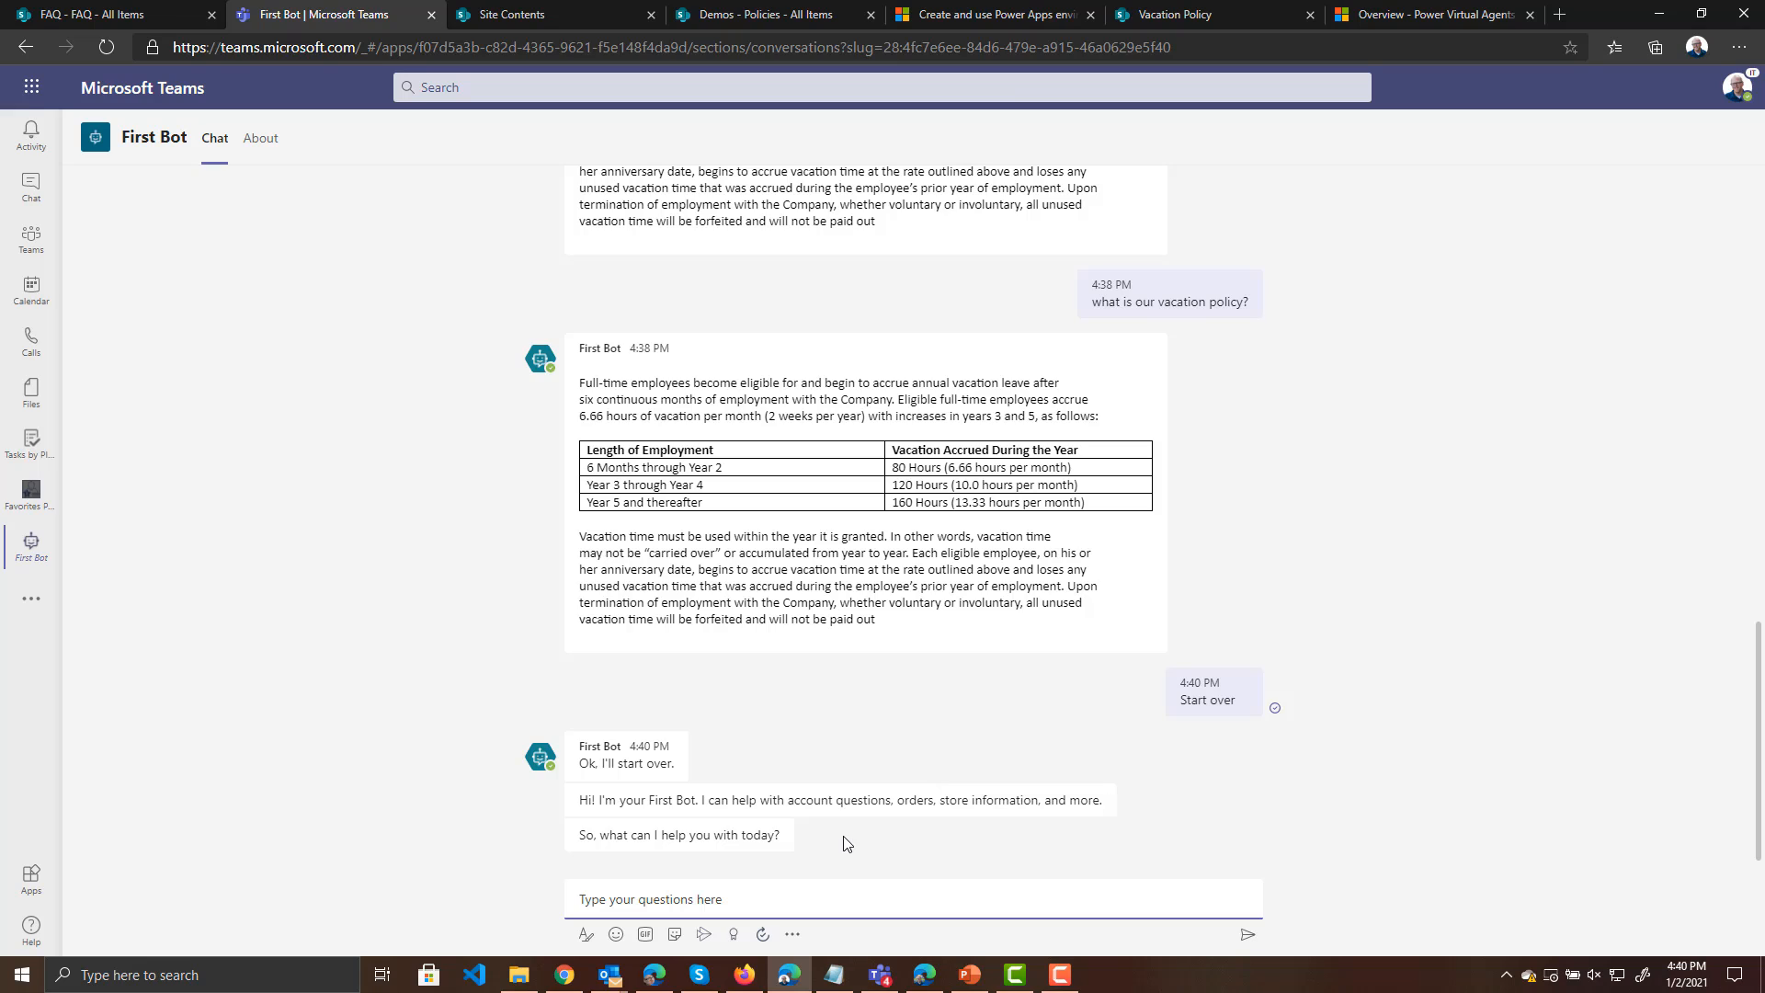
Greet First Bot in the Teams chat with "howdy" and then with "hello"
type("howdy")
key("Return")
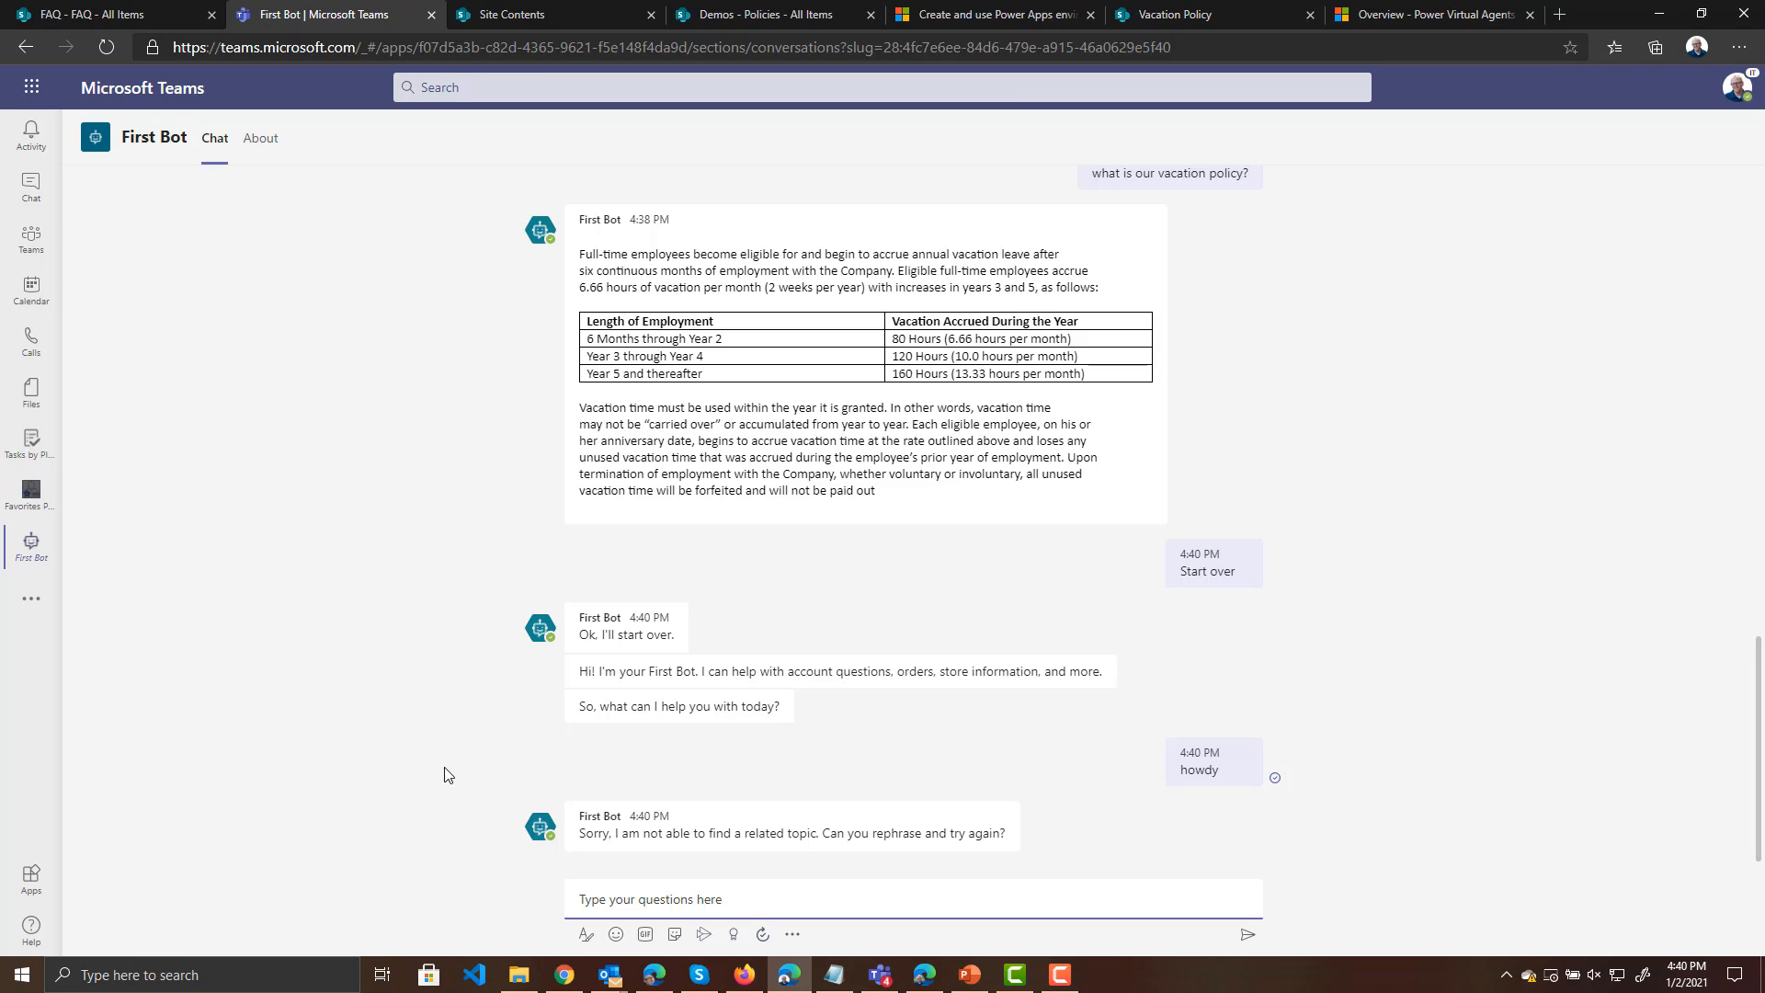
type("hello")
key("Return")
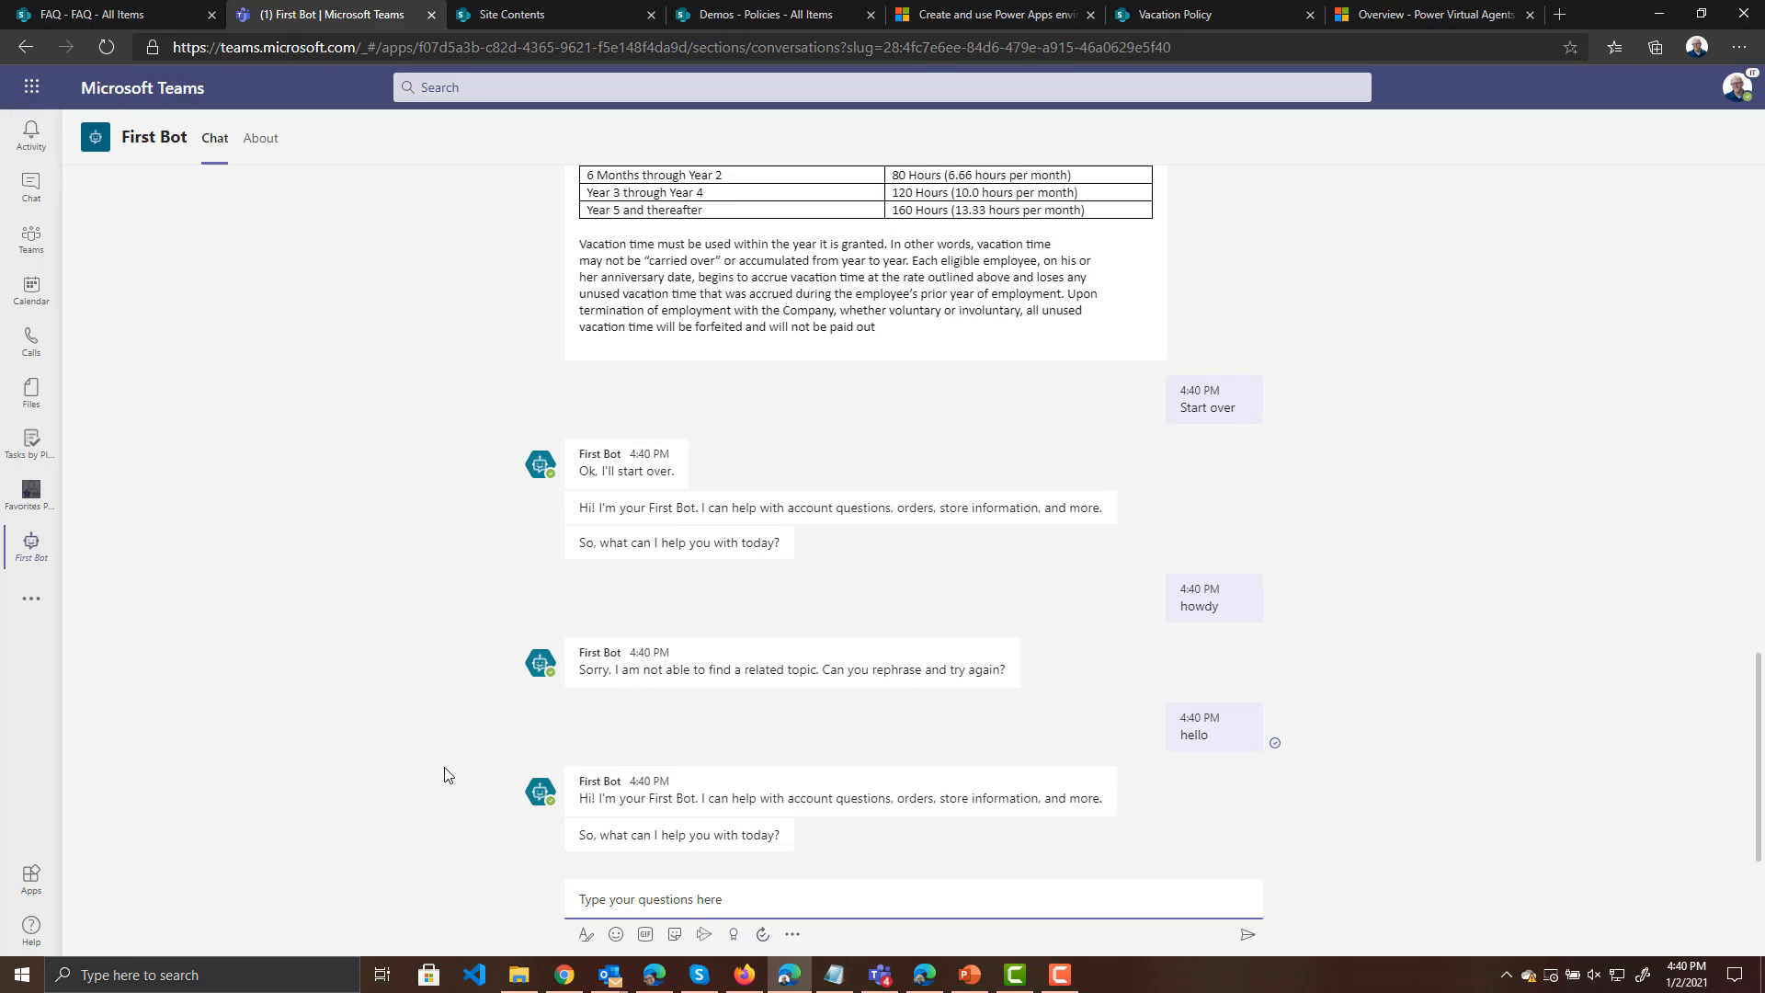
Send First Bot "Hey! I want to take some time off!" and answer Yes to contacting the manager
type("Hey! I want to take some ti")
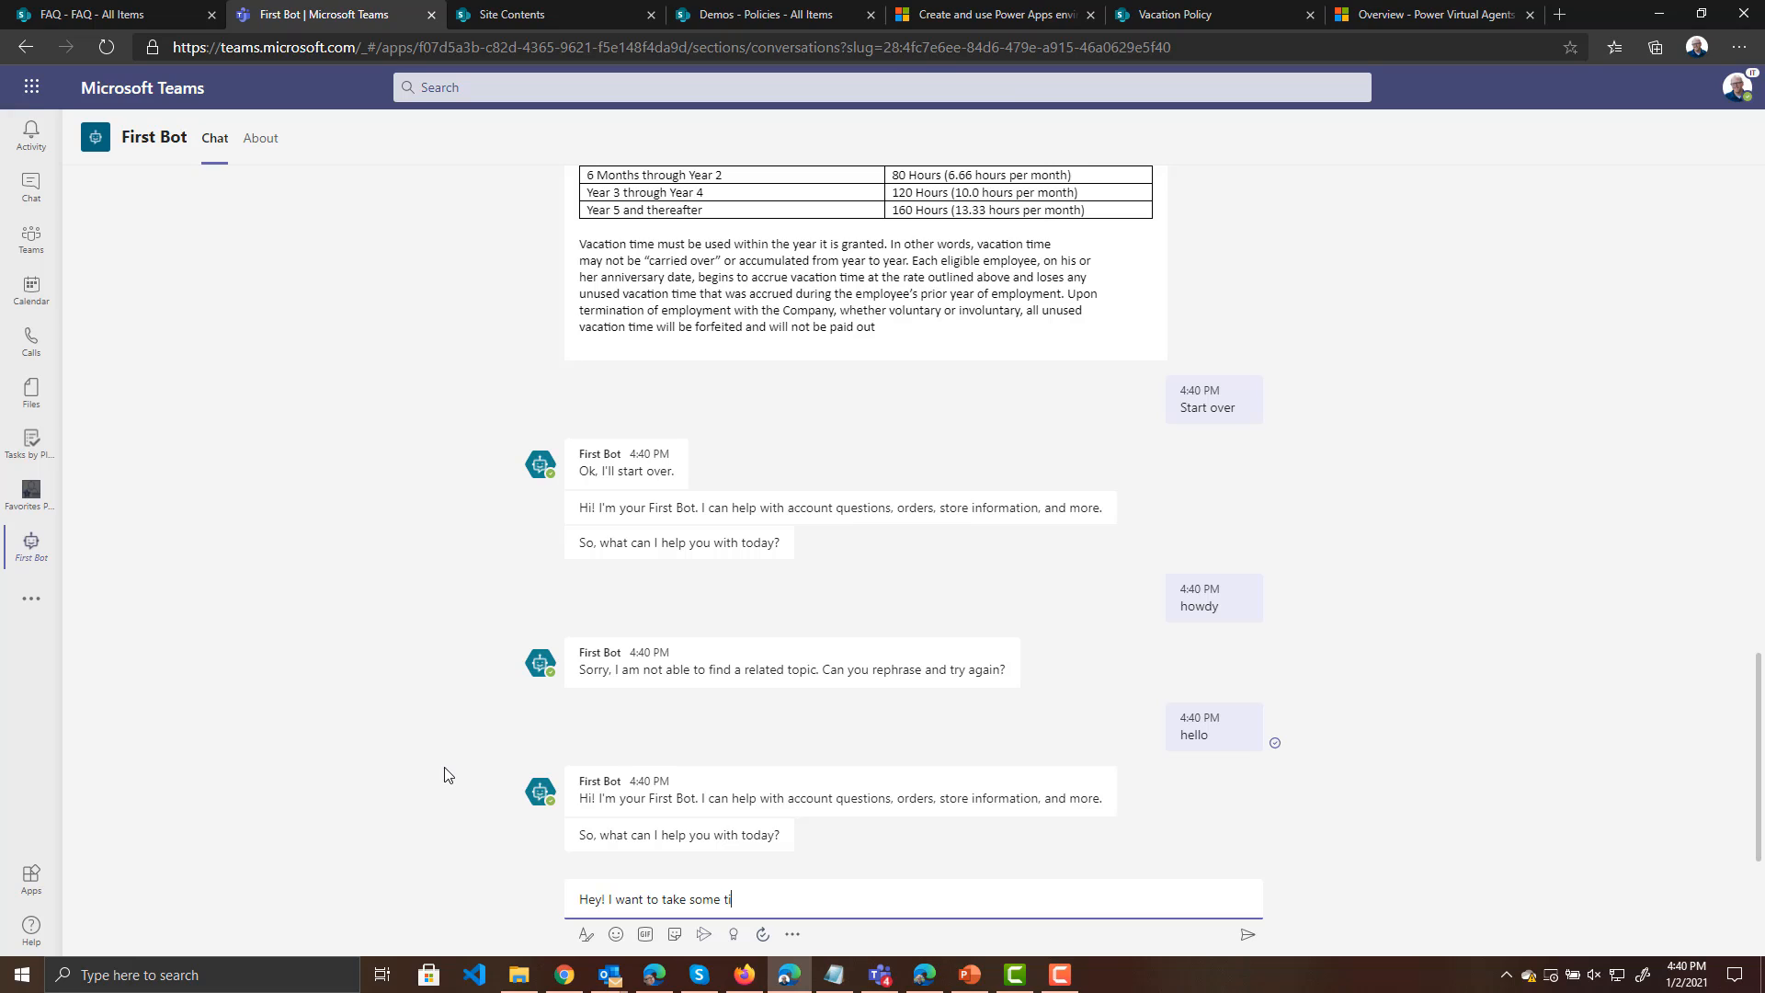
type("me off!")
key("Return")
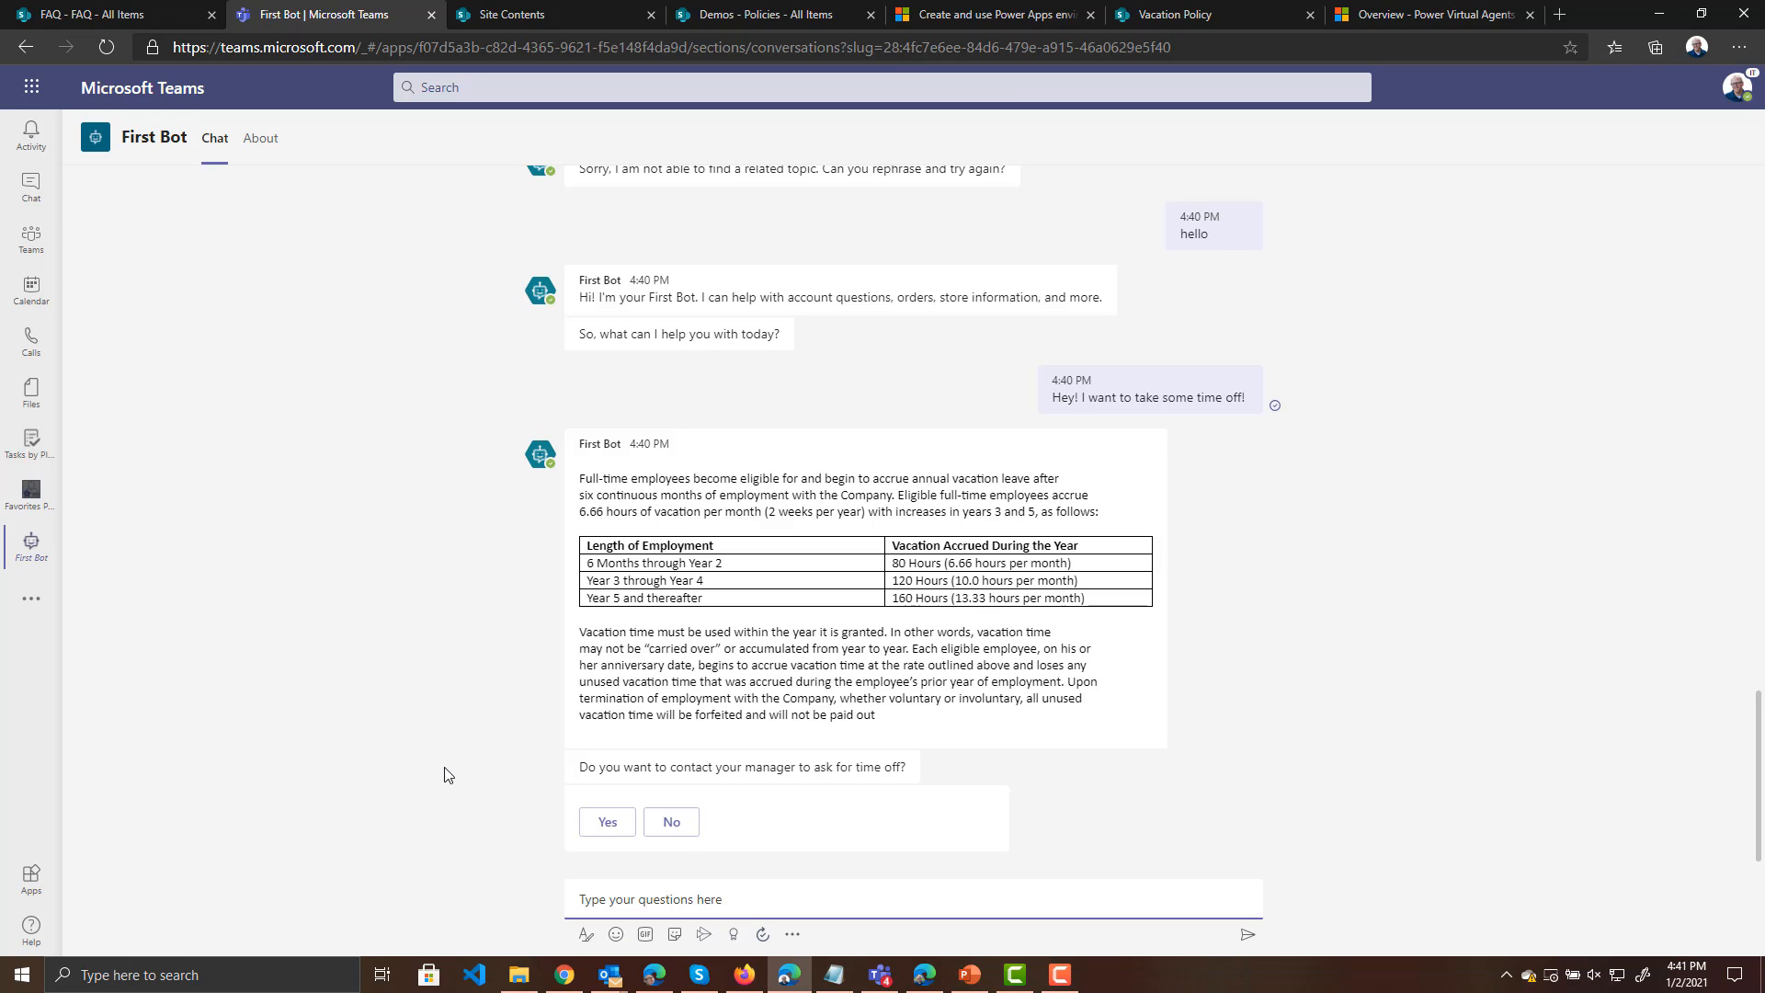
left_click(608, 822)
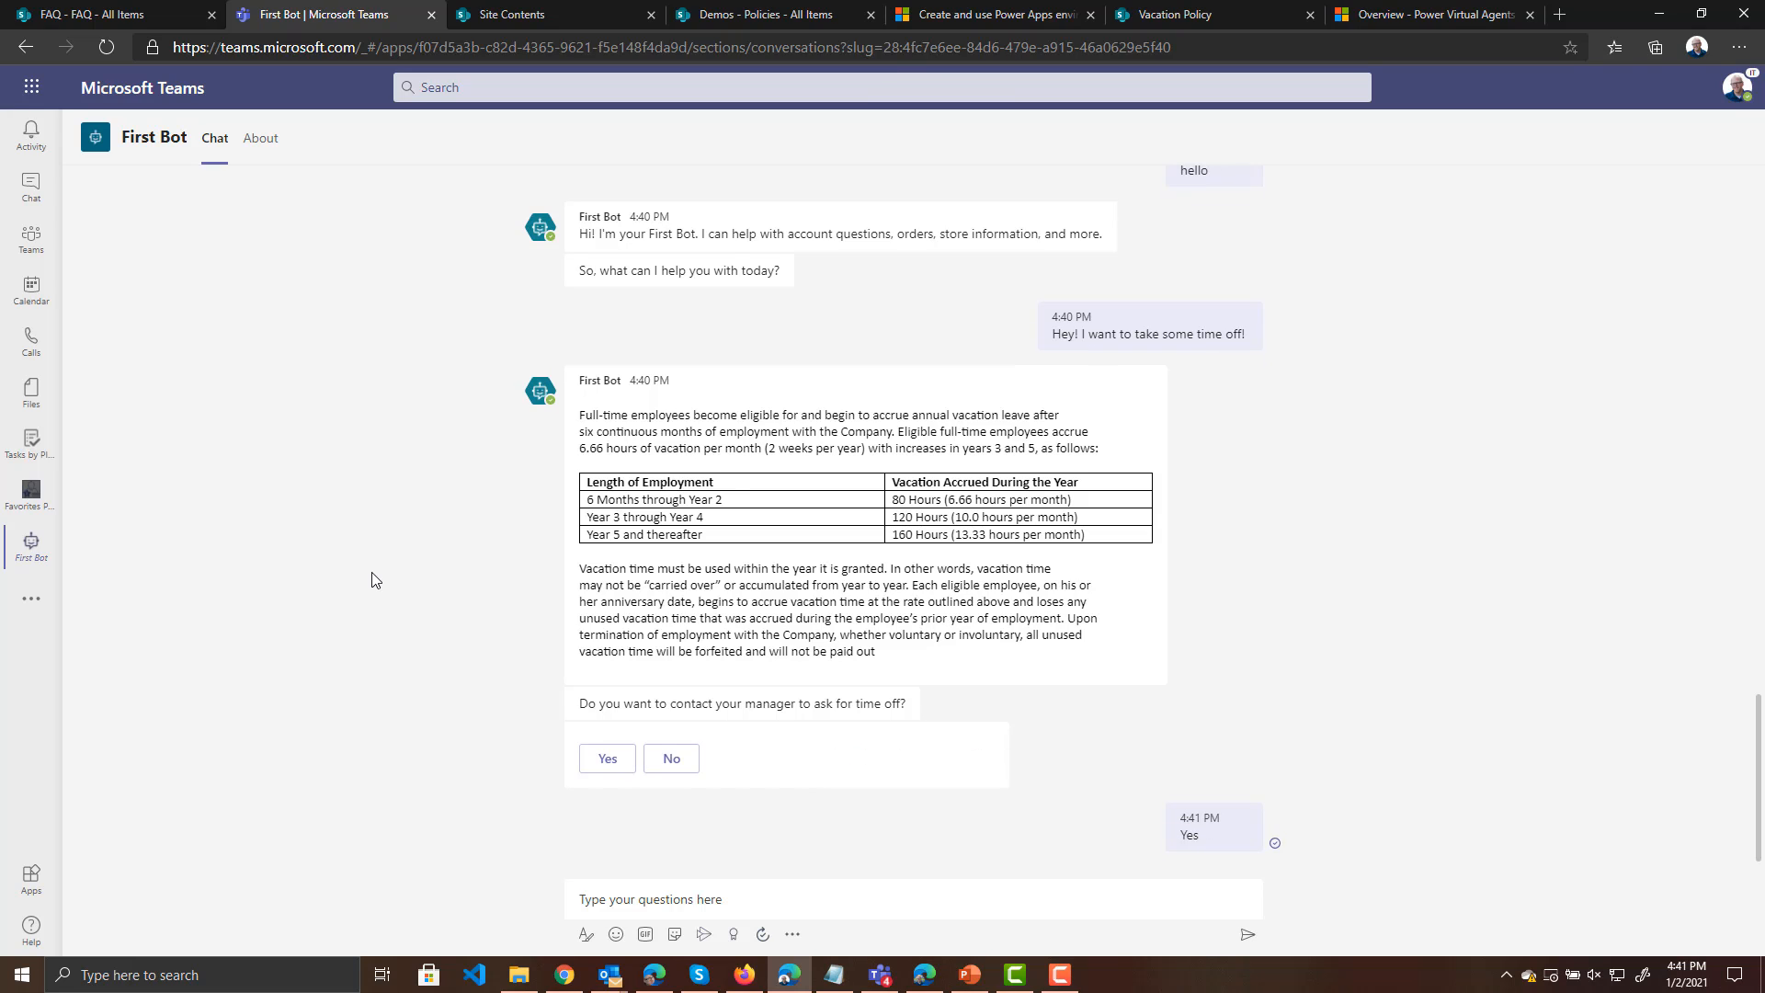